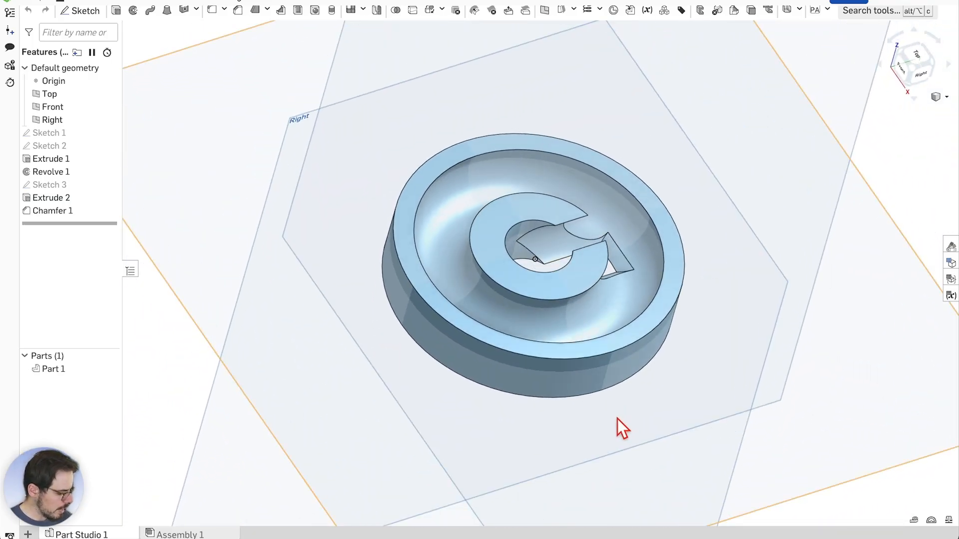
Suppress Extrude 2 and Chamfer 1, leaving the plain revolved disc with its central post
right_click_drag(595, 460, 782, 345)
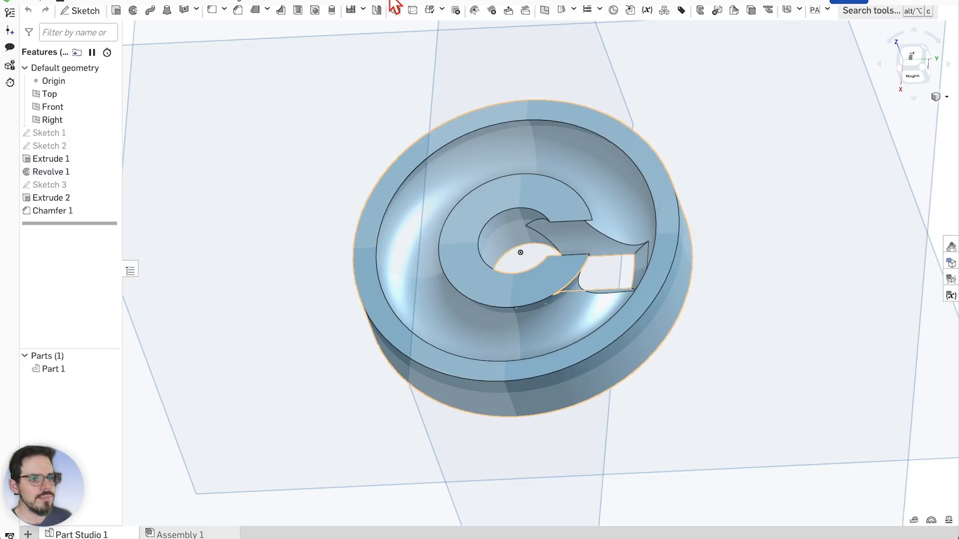
scroll(512, 253, "up", 1)
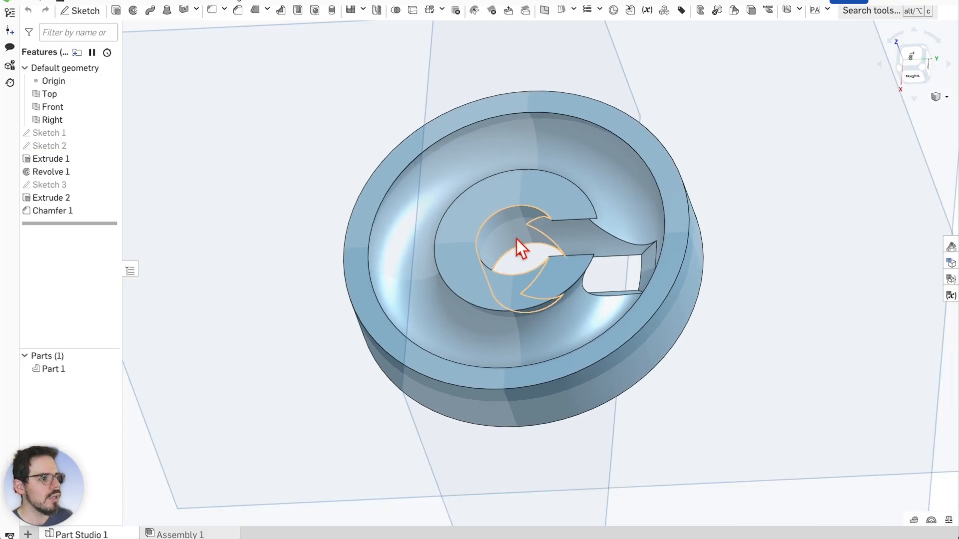
right_click_drag(517, 239, 747, 288)
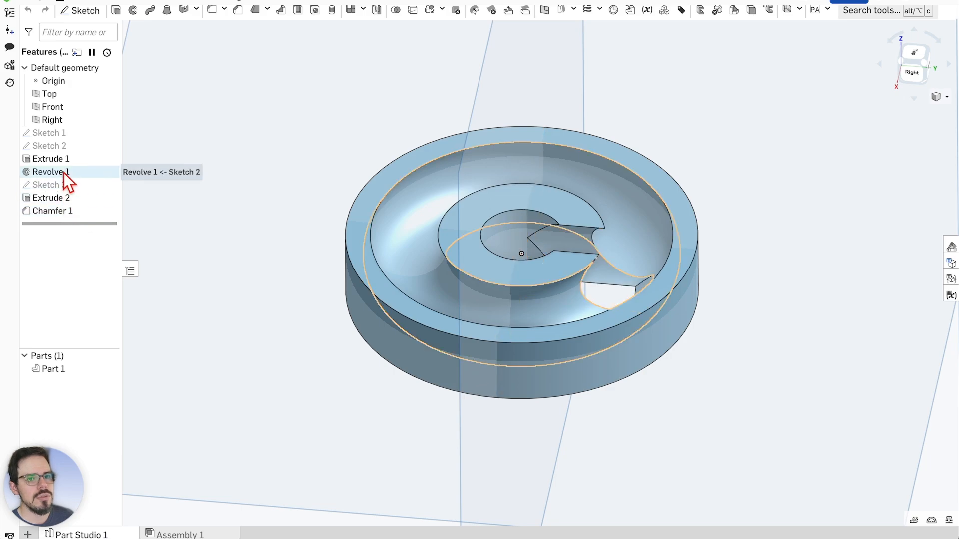
left_click(63, 199)
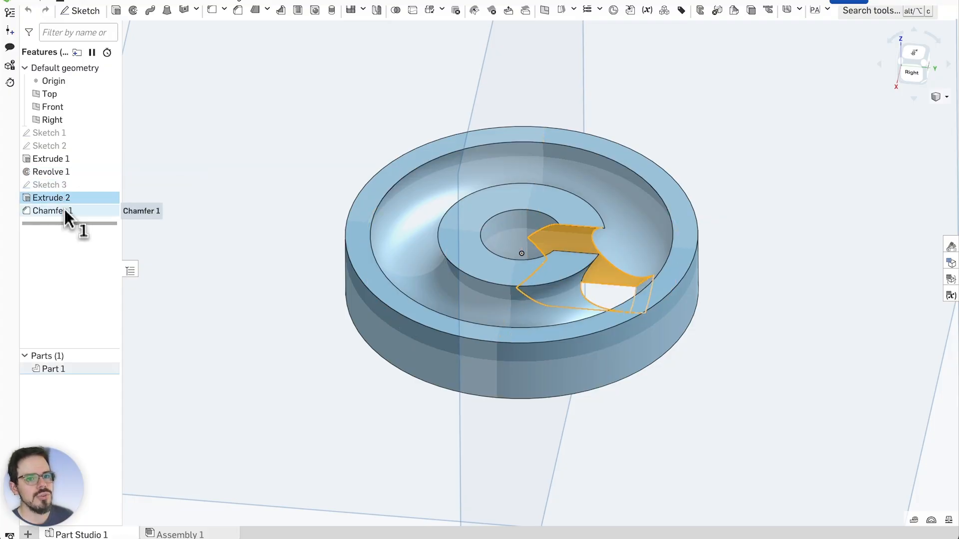
left_click(65, 211)
right_click(66, 211)
left_click(112, 240)
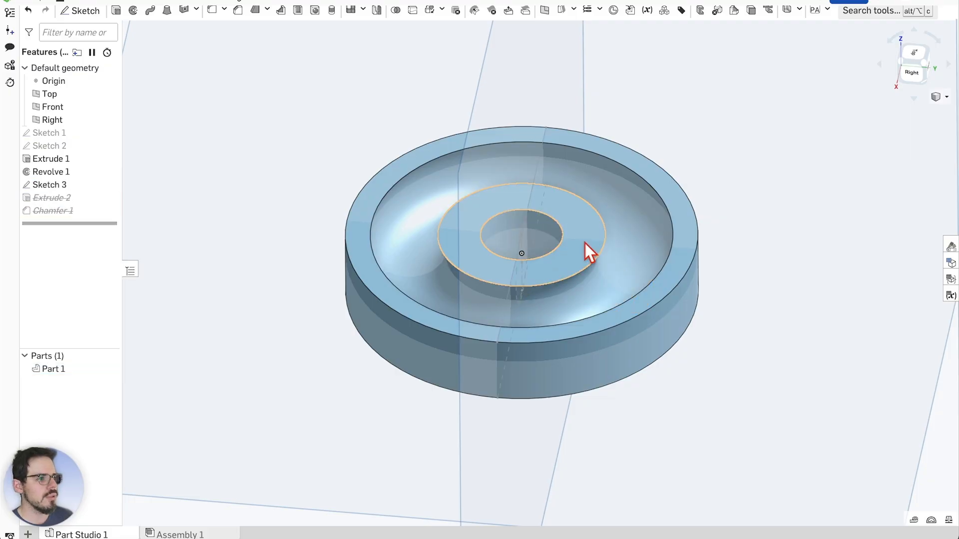
scroll(586, 245, "up", 4)
scroll(789, 249, "down", 1)
mouse_move(789, 249)
right_mouse_down()
mouse_move(827, 271)
mouse_move(810, 294)
mouse_move(787, 276)
mouse_move(833, 227)
mouse_move(812, 229)
mouse_move(828, 260)
mouse_move(837, 257)
mouse_move(822, 244)
mouse_move(616, 269)
mouse_move(798, 223)
mouse_move(779, 234)
right_mouse_up()
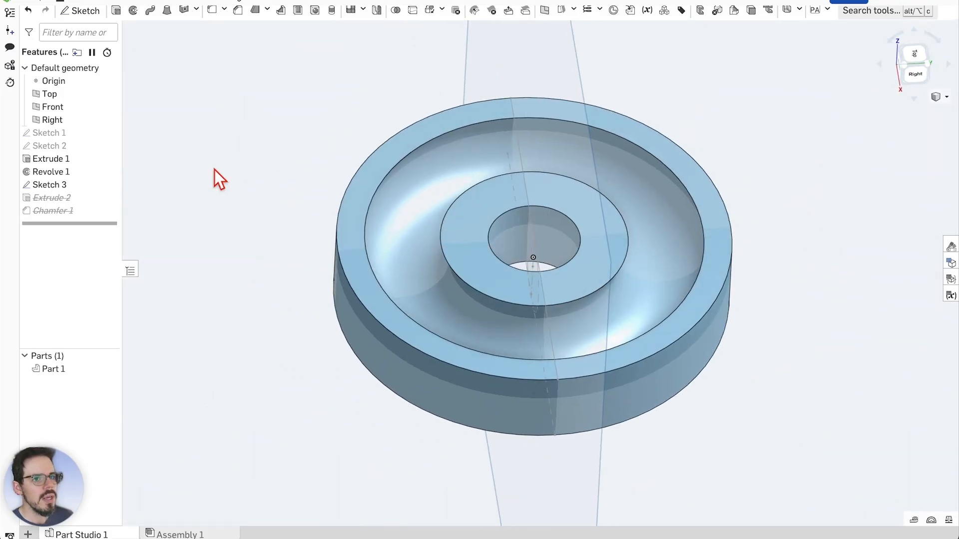
In Sketch 1, change the outer circle diameter from 60 mm to 40 mm
double_click(74, 133)
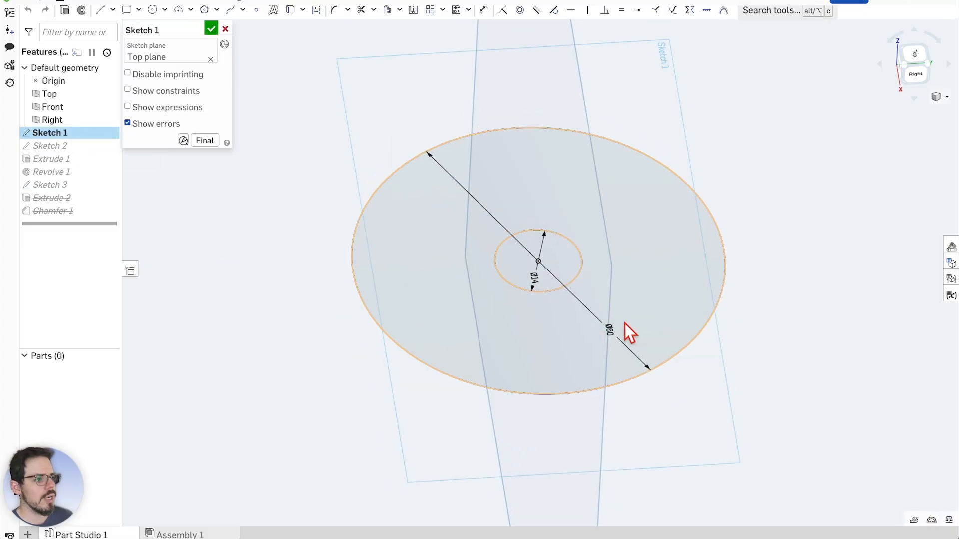
key("n")
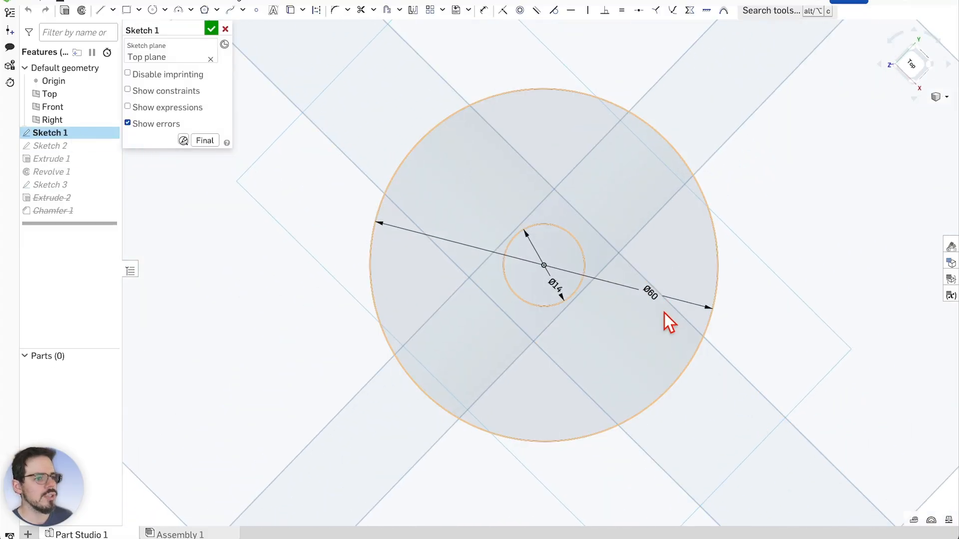
double_click(649, 292)
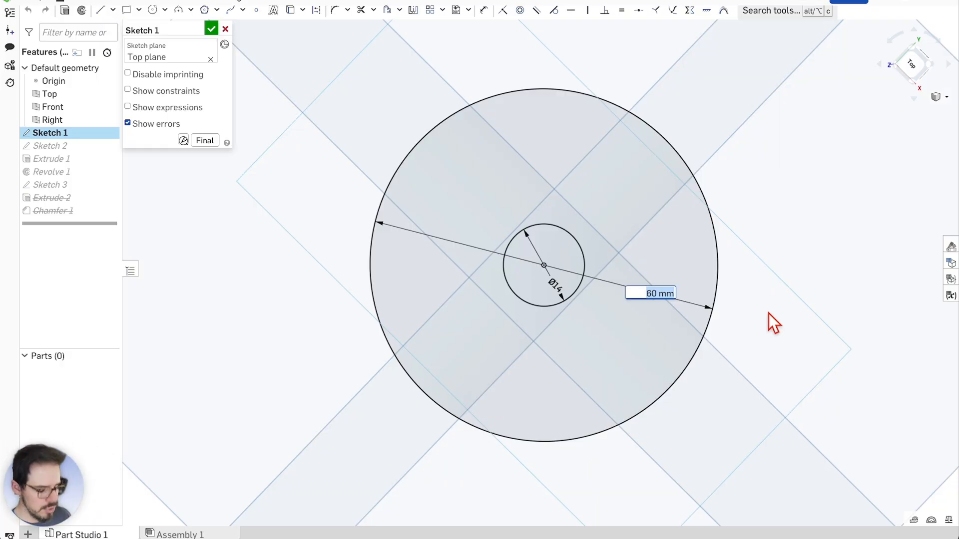
type("40")
key("Return")
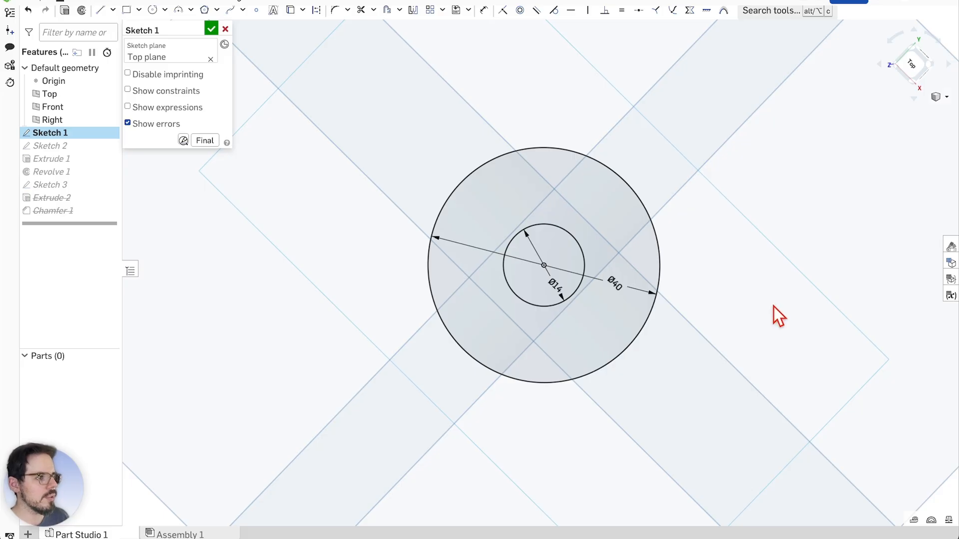
scroll(611, 349, "up", 2)
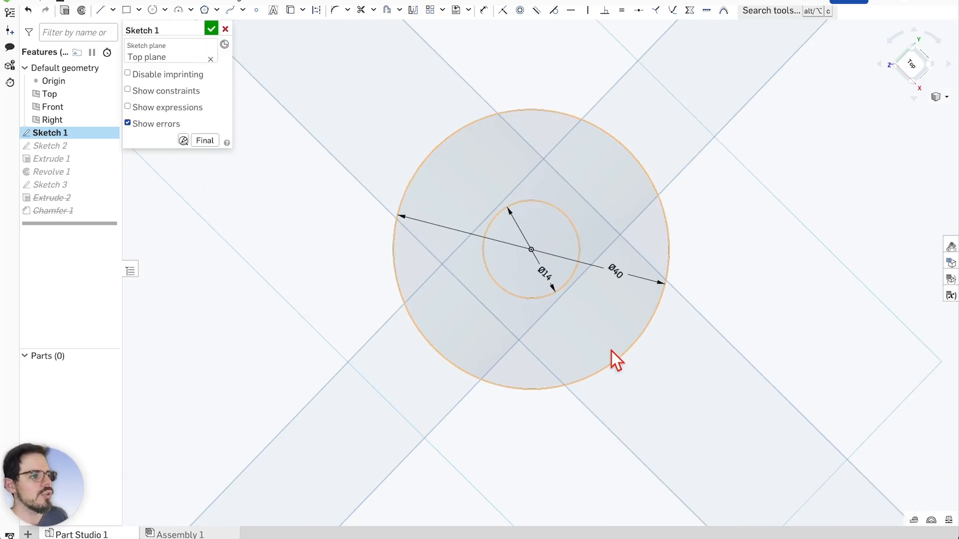
right_click_drag(659, 372, 709, 375)
scroll(542, 272, "up", 2)
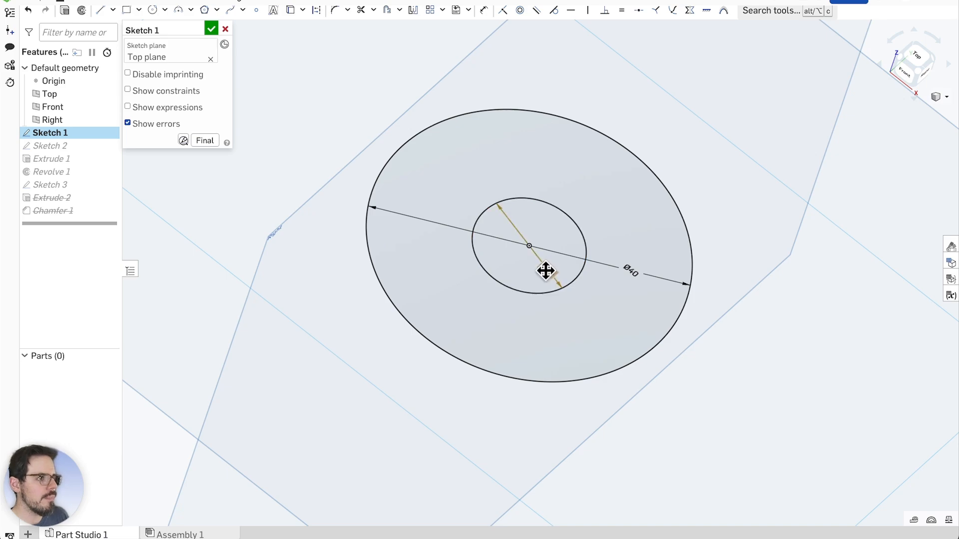
Set the Sketch 1 inner circle diameter to 13.2 mm and view the sketch normal
double_click(545, 271)
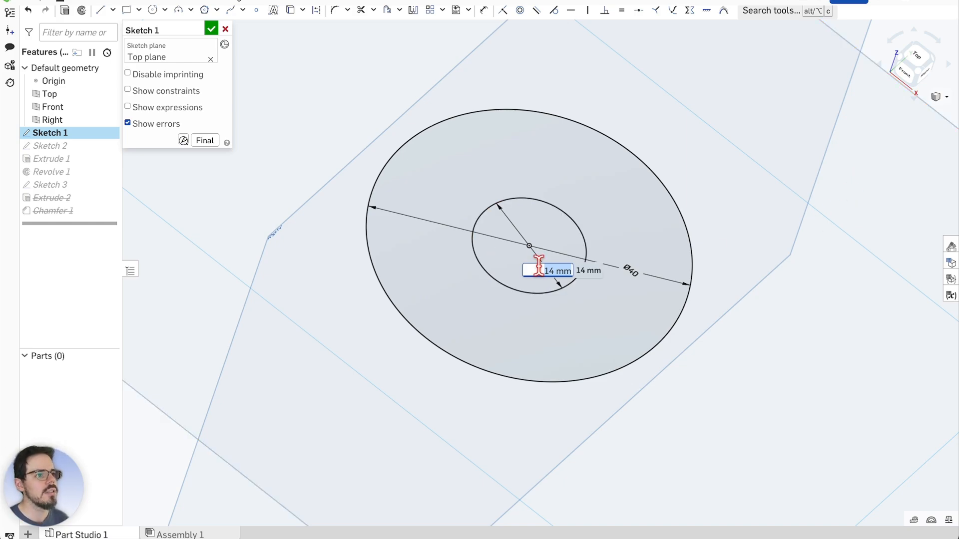
scroll(537, 222, "up", 2)
scroll(523, 248, "up", 1)
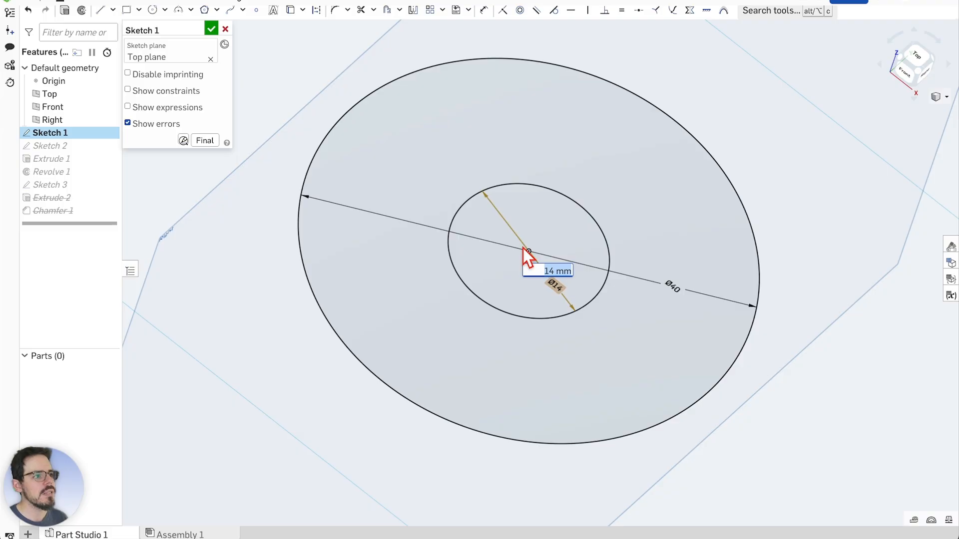
scroll(527, 253, "down", 1)
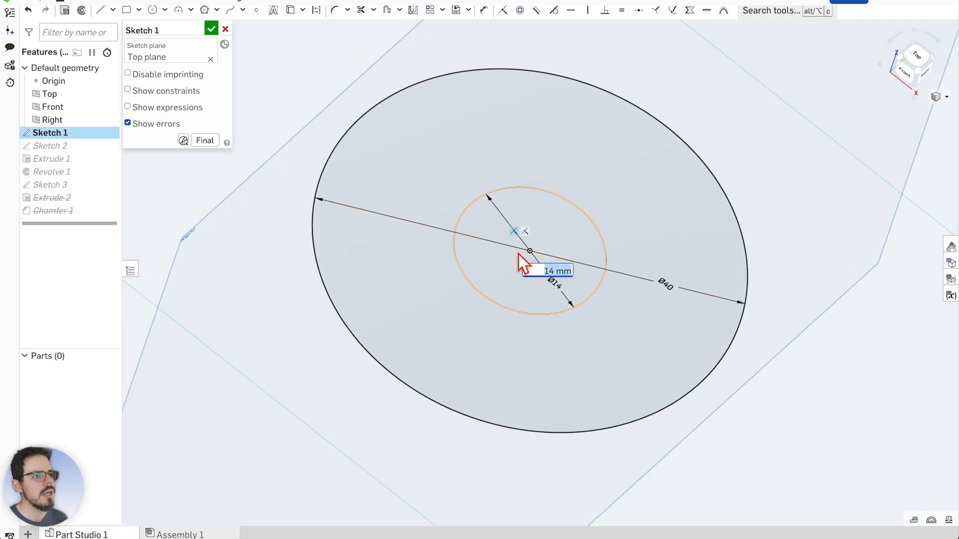
scroll(520, 254, "up", 1)
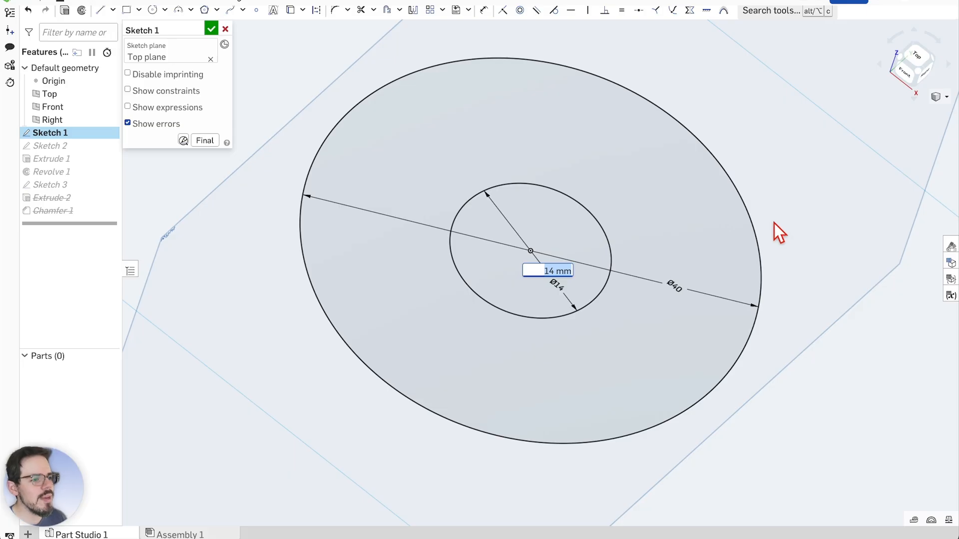
key("BackSpace")
type("14")
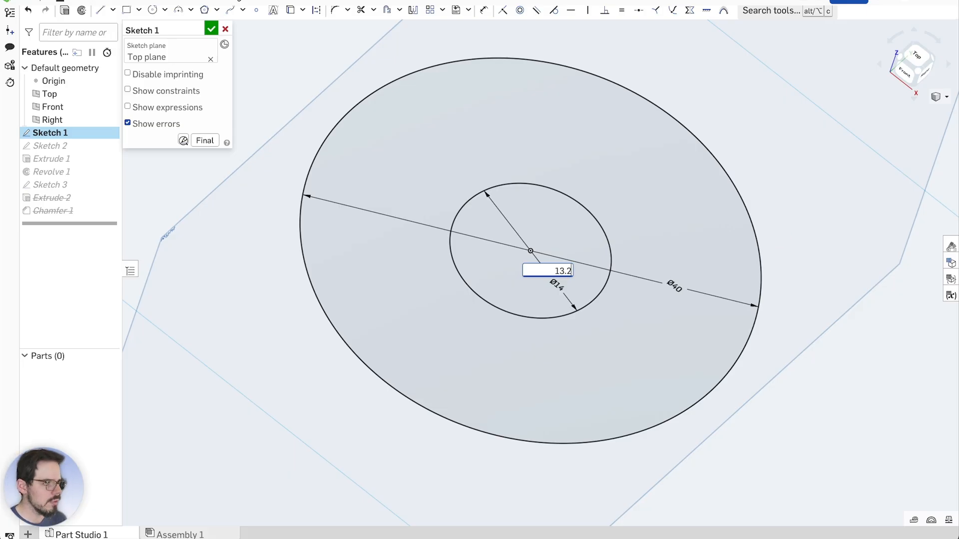
key("Return")
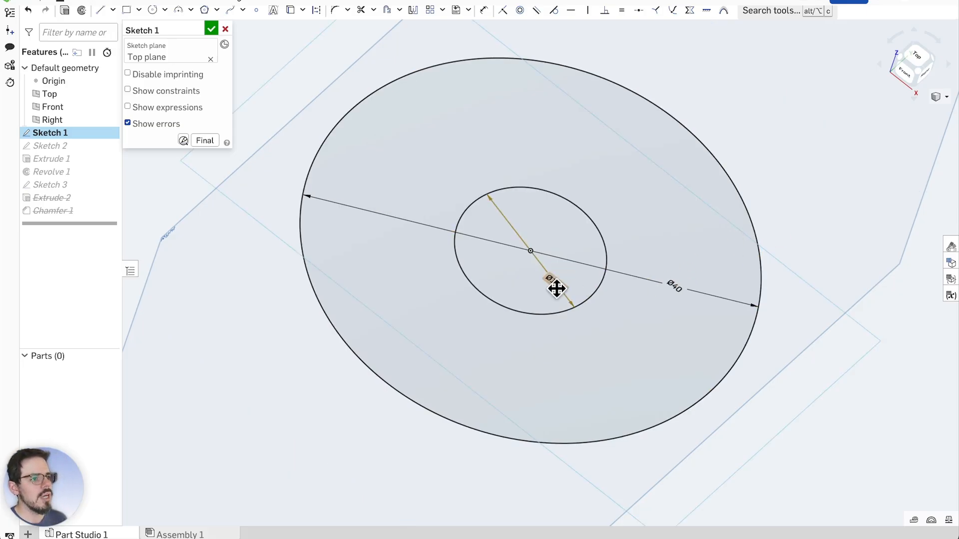
double_click(556, 288)
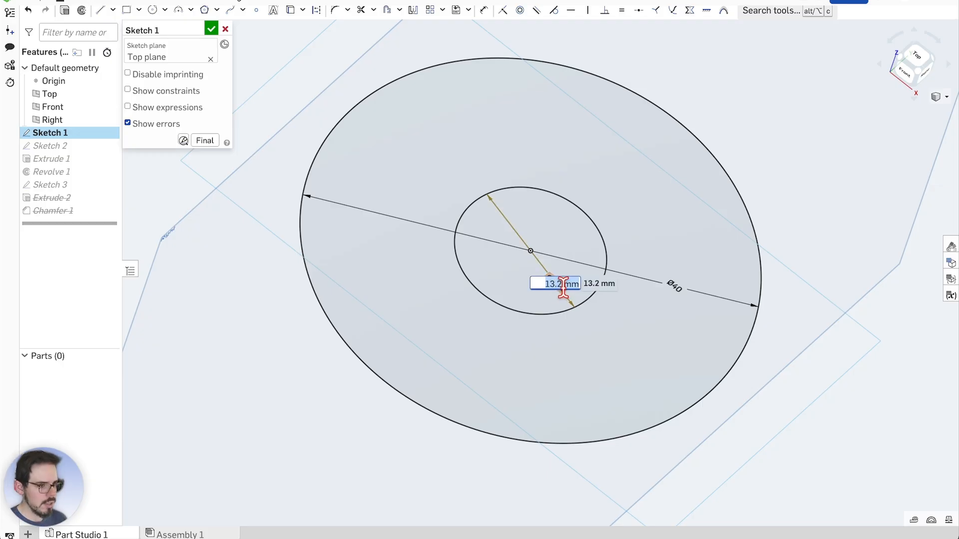
key("Return")
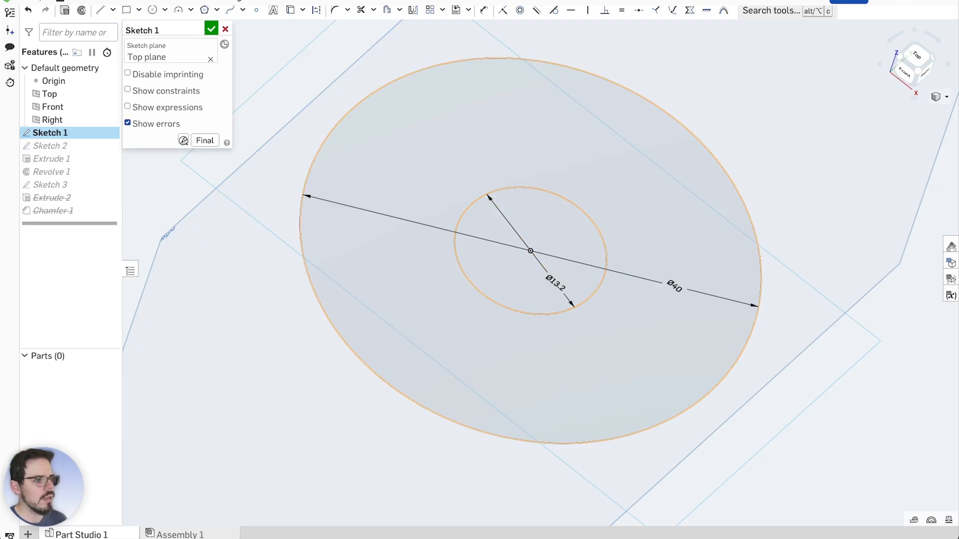
key("n")
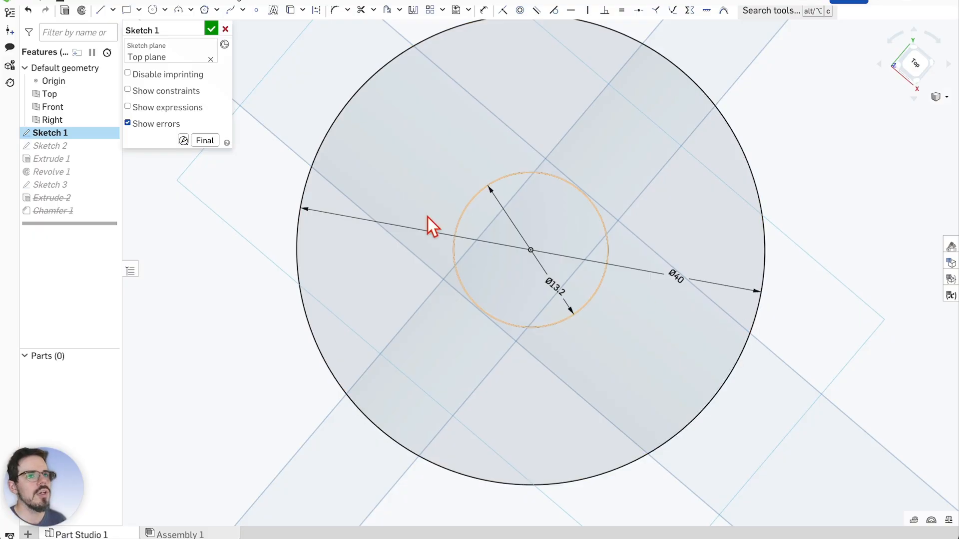
Close Sketch 1 and inspect the rebuilt Ø40 disc with its Ø13.2 hole
left_click(212, 29)
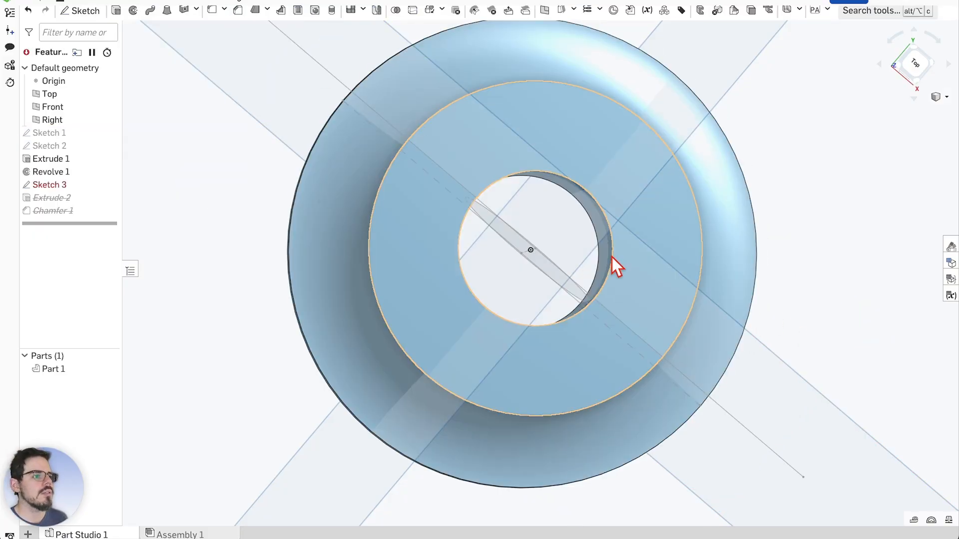
right_click_drag(806, 319, 817, 259)
scroll(577, 323, "down", 1)
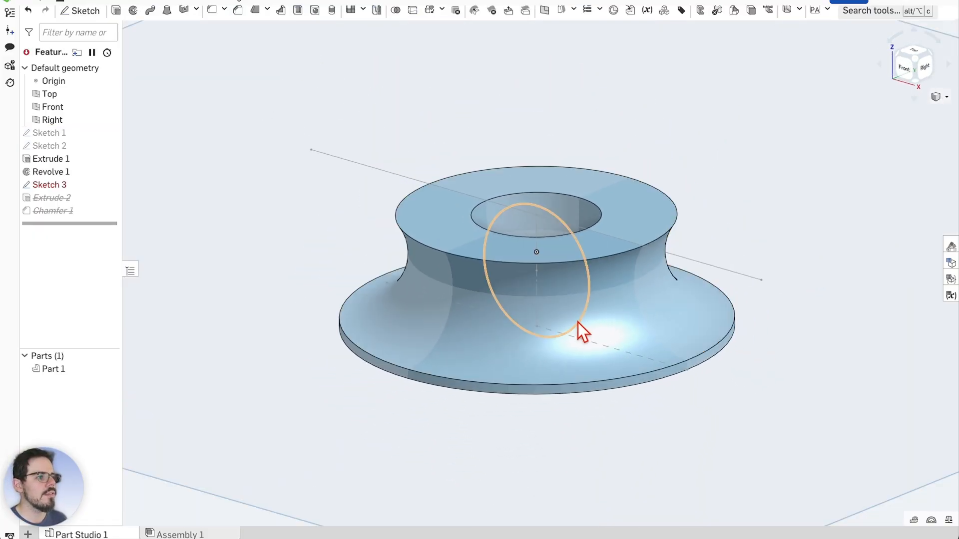
mouse_move(653, 209)
right_mouse_down()
mouse_move(748, 193)
mouse_move(725, 160)
mouse_move(718, 192)
mouse_move(535, 280)
mouse_move(600, 98)
mouse_move(594, 149)
mouse_move(609, 309)
right_mouse_up()
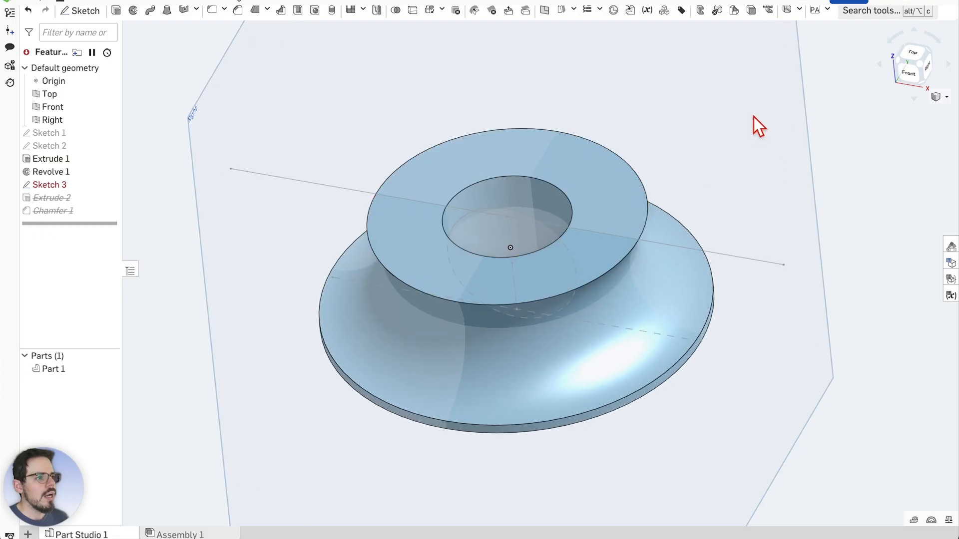
right_click_drag(753, 117, 725, 130)
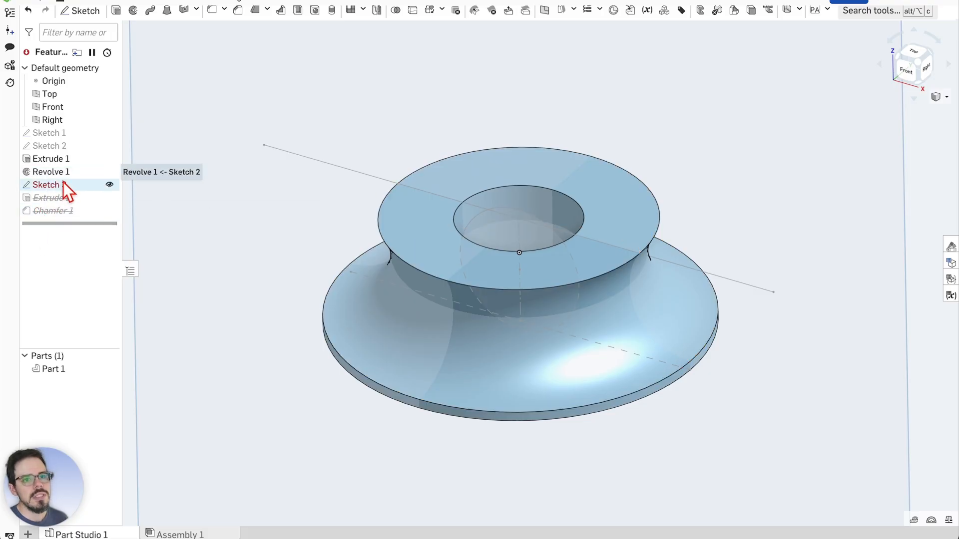
Change the Sketch 2 circle's distance from the axis from 20 mm to 15 mm and rebuild
double_click(57, 146)
right_click(741, 212)
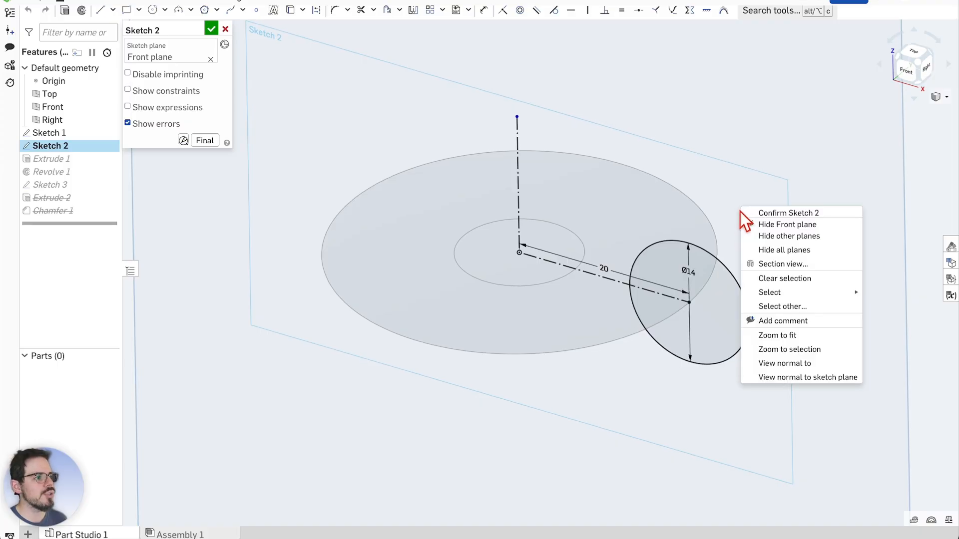
left_click(784, 380)
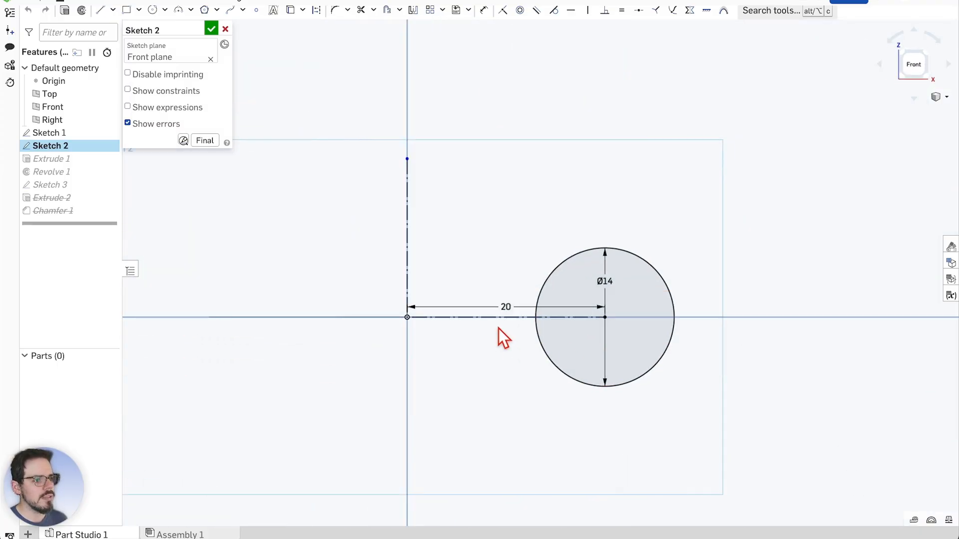
scroll(457, 320, "up", 2)
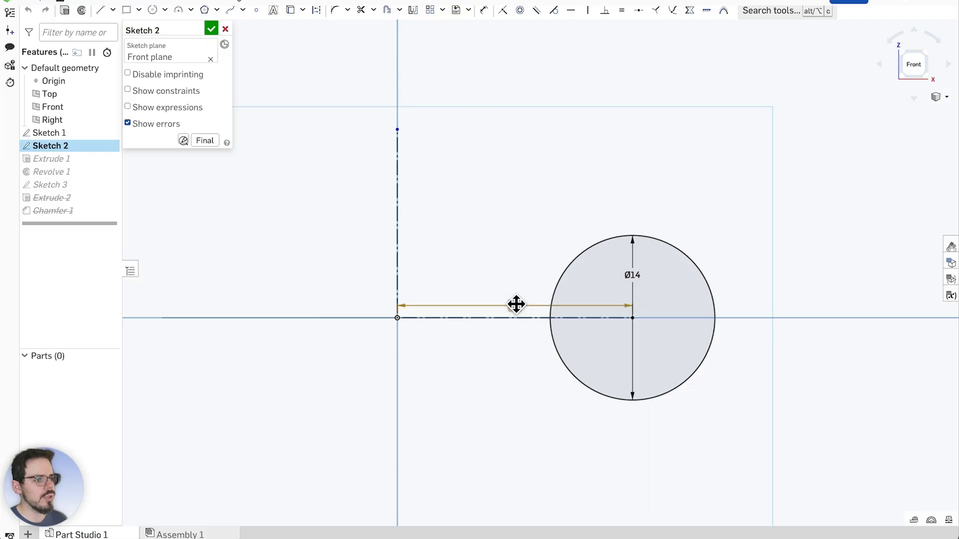
double_click(514, 305)
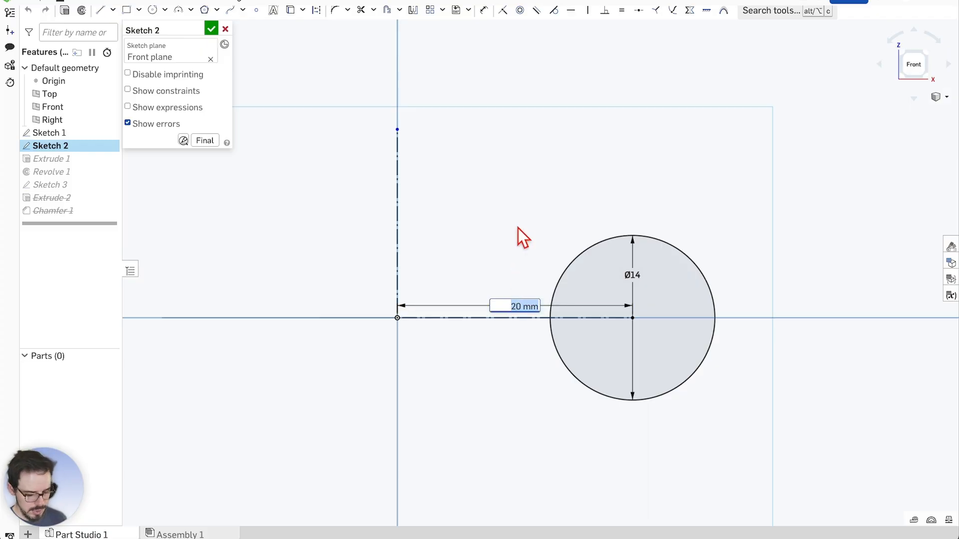
type("15")
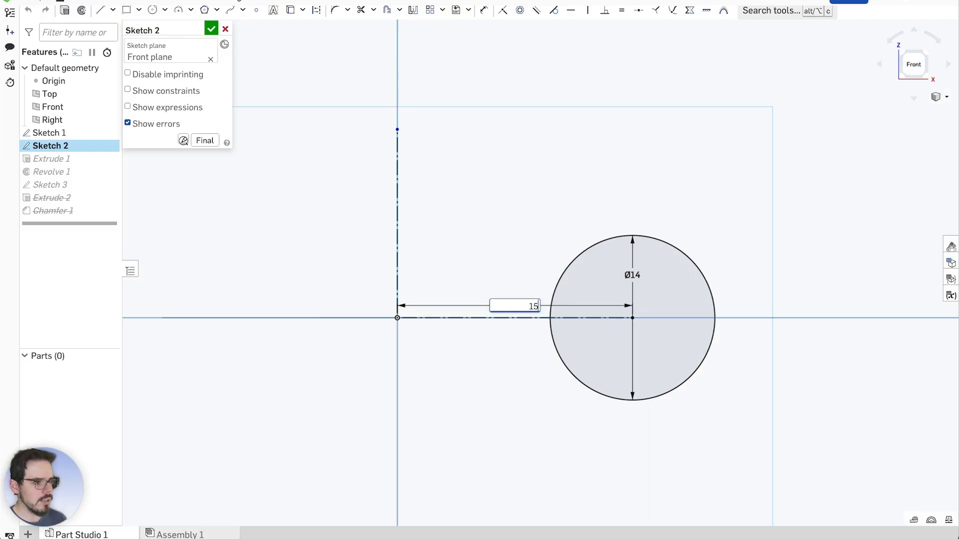
key("Return")
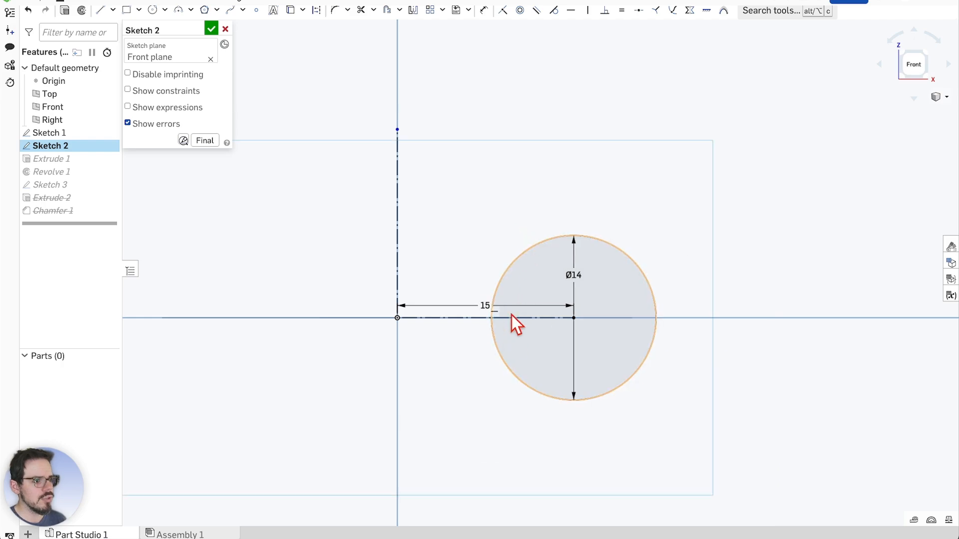
left_click(211, 27)
mouse_move(409, 295)
right_mouse_down()
mouse_move(431, 312)
mouse_move(661, 324)
mouse_move(641, 342)
mouse_move(678, 292)
mouse_move(323, 311)
mouse_move(370, 311)
right_mouse_up()
scroll(499, 313, "up", 1)
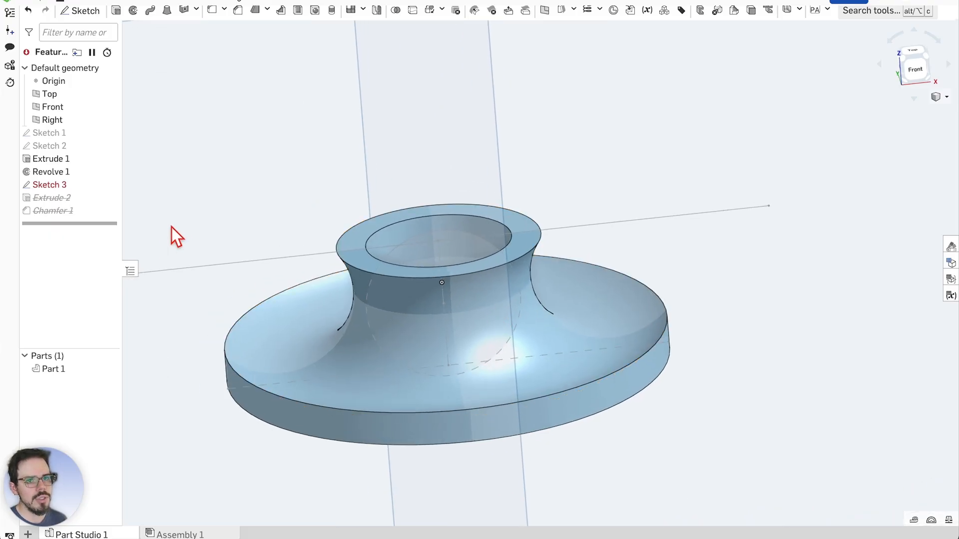
Reduce the Sketch 2 circle offset further to 14 mm and rebuild the parts
double_click(67, 145)
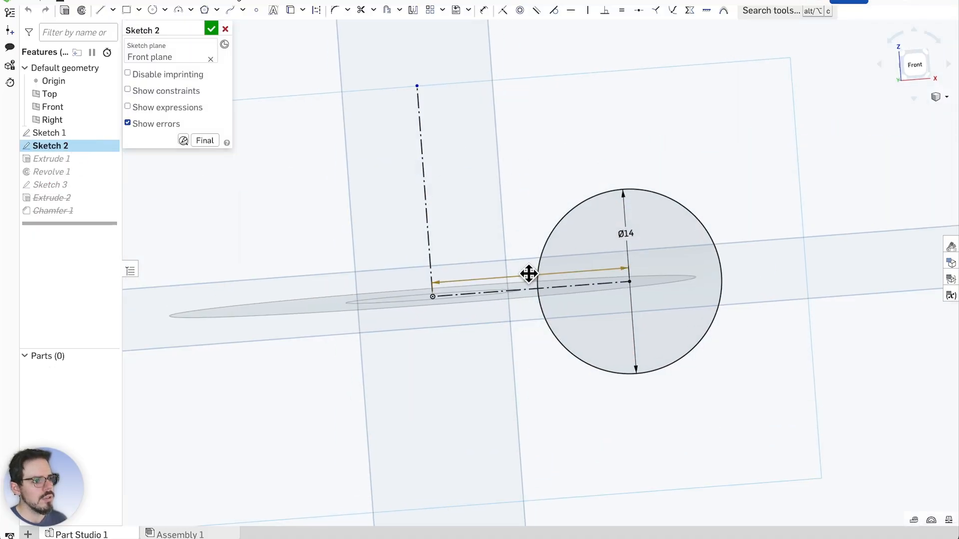
double_click(528, 273)
mouse_move(391, 315)
right_mouse_down()
mouse_move(486, 136)
mouse_move(531, 166)
mouse_move(508, 136)
mouse_move(482, 137)
mouse_move(507, 136)
right_mouse_up()
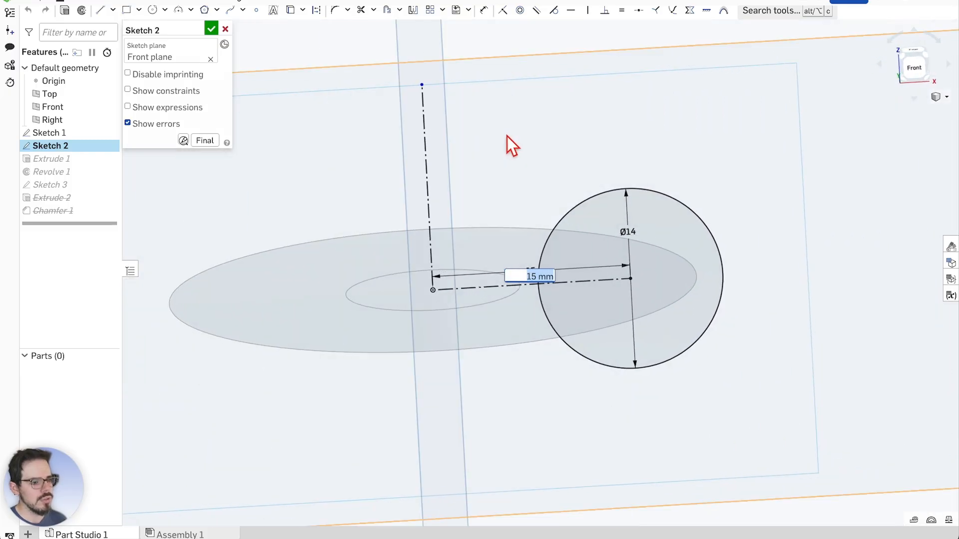
type("14")
key("Return")
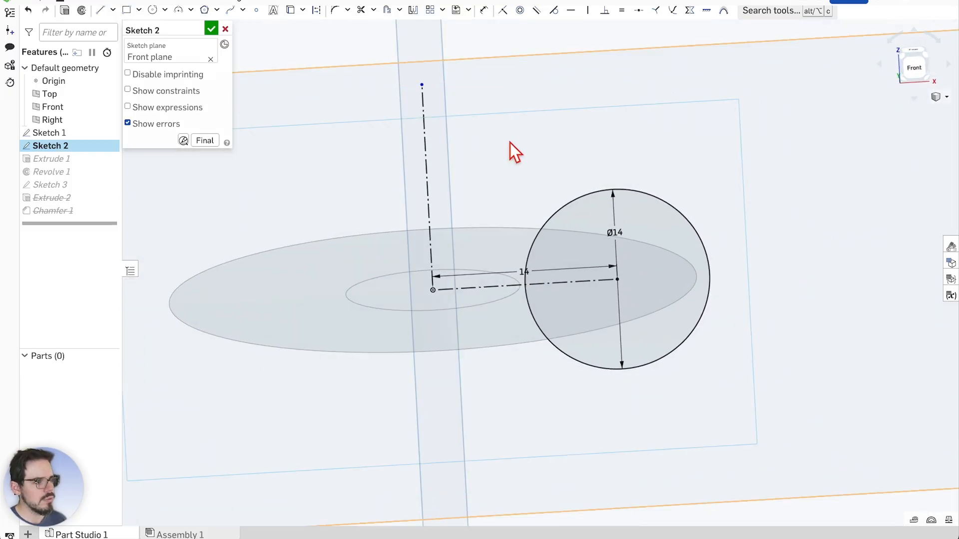
left_click(212, 29)
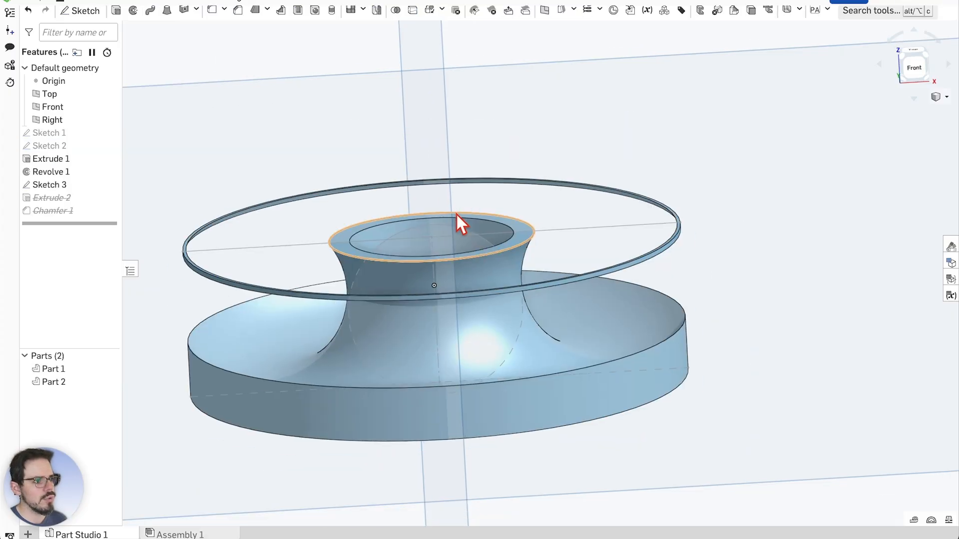
Orbit and zoom around the revolved disc to inspect it from several angles
scroll(457, 215, "down", 1)
middle_click_drag(707, 259, 782, 265)
scroll(495, 223, "up", 3)
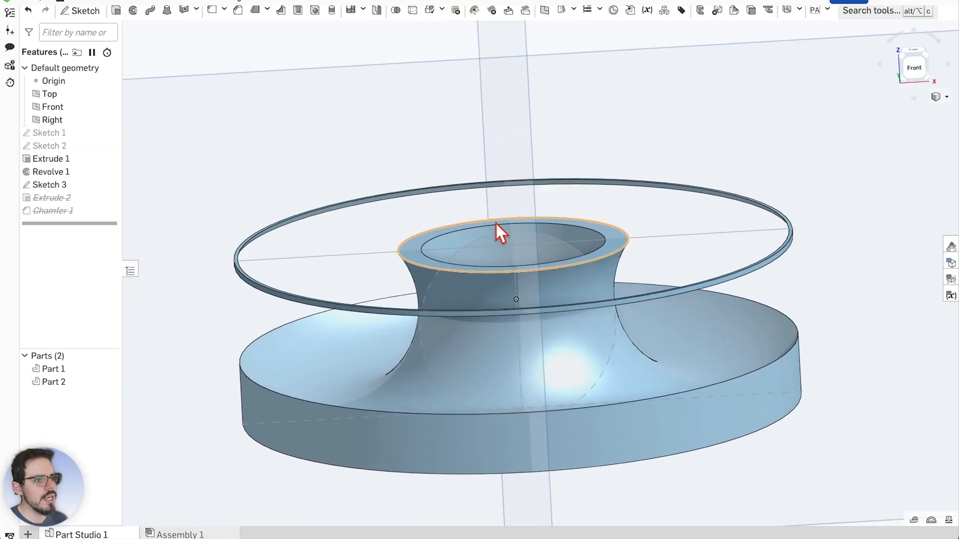
mouse_move(495, 223)
right_mouse_down()
mouse_move(667, 143)
mouse_move(628, 161)
mouse_move(620, 140)
mouse_move(648, 133)
mouse_move(702, 220)
mouse_move(694, 190)
mouse_move(669, 195)
right_mouse_up()
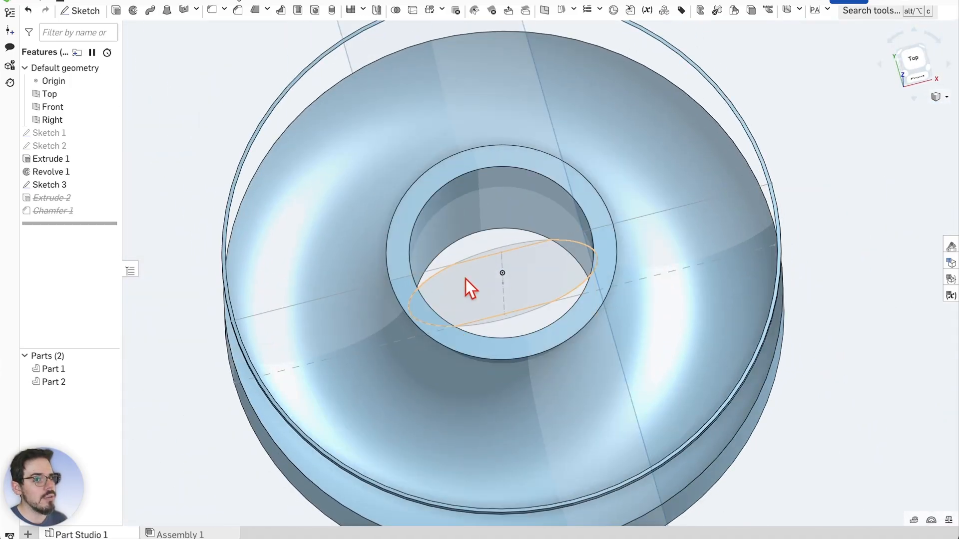
scroll(472, 285, "down", 2)
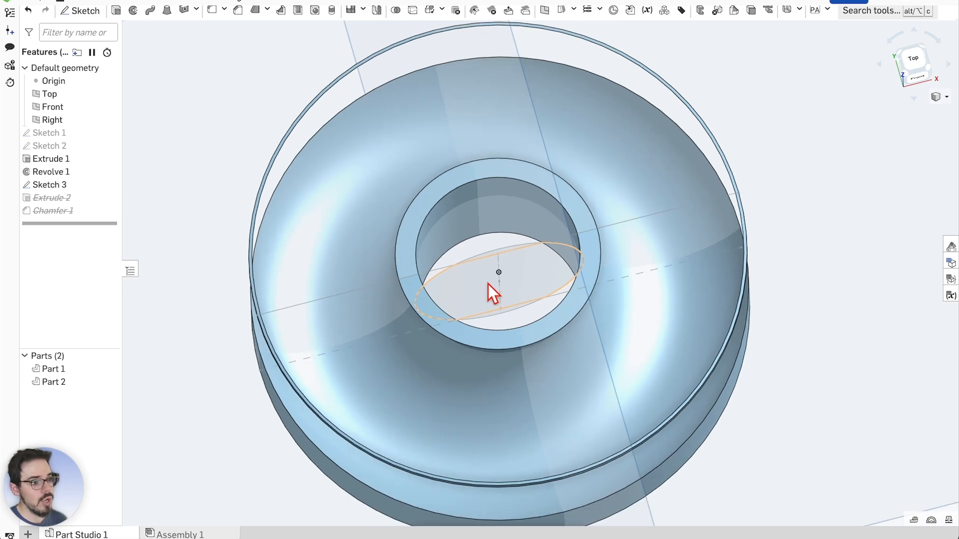
right_click_drag(829, 312, 822, 280)
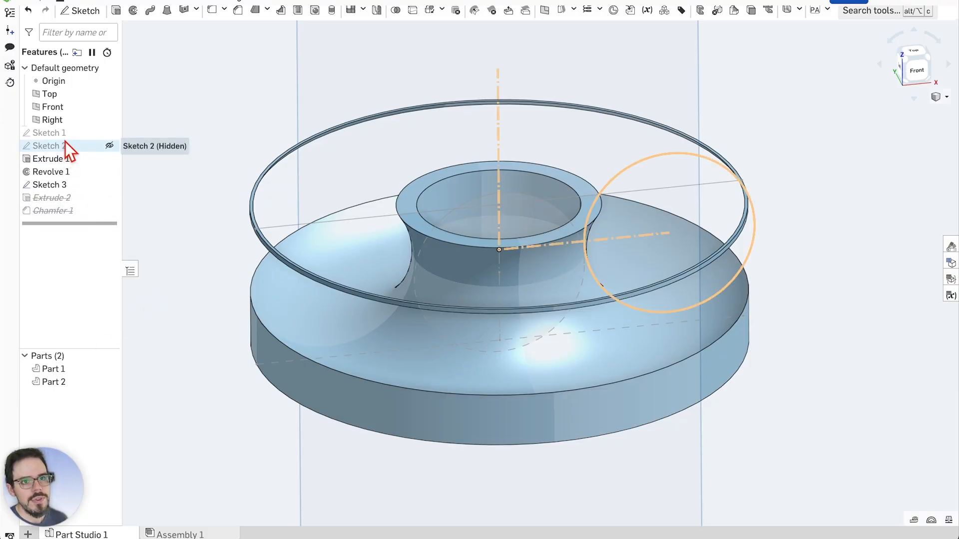
scroll(402, 209, "up", 1)
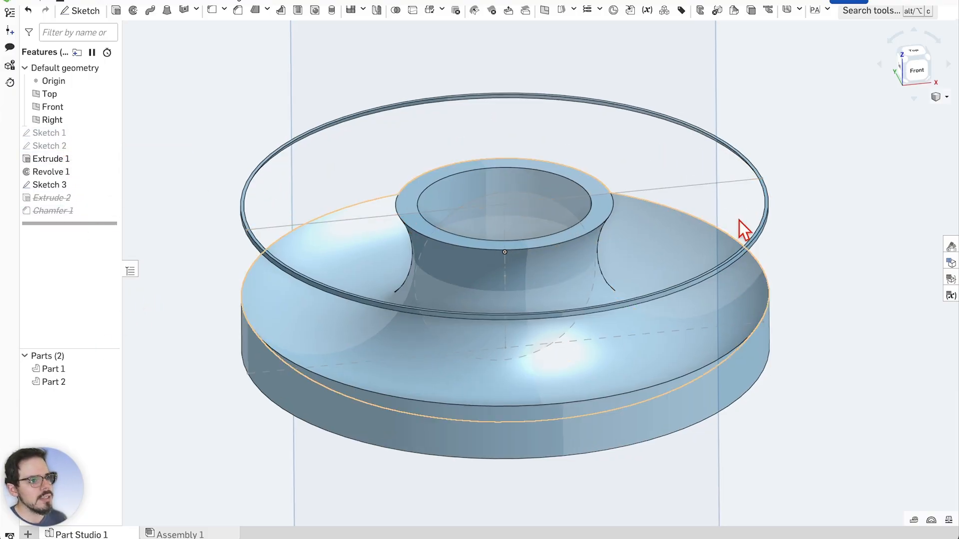
right_click_drag(739, 220, 799, 238)
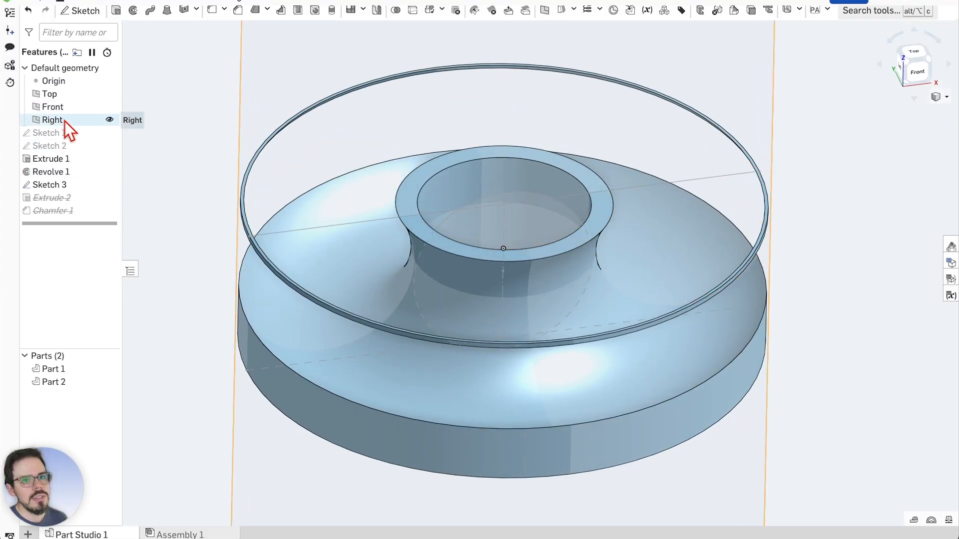
Enlarge the Sketch 1 outer circle from Ø40 to Ø45 and rebuild the part
double_click(59, 133)
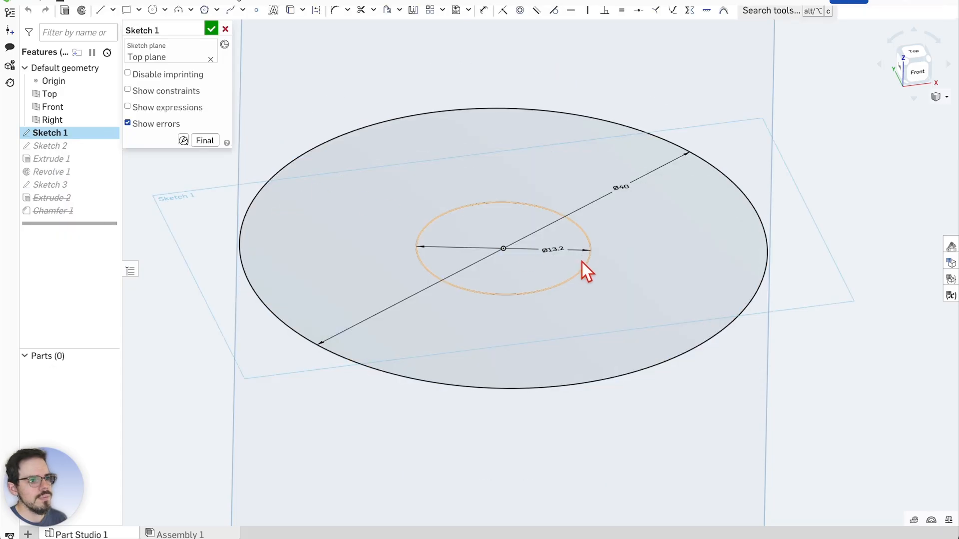
double_click(623, 185)
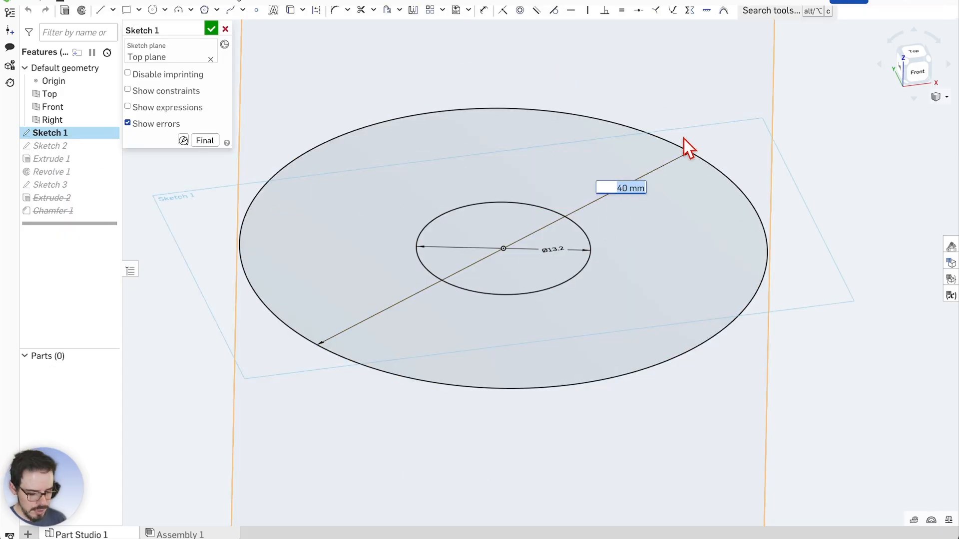
type("45")
key("Return")
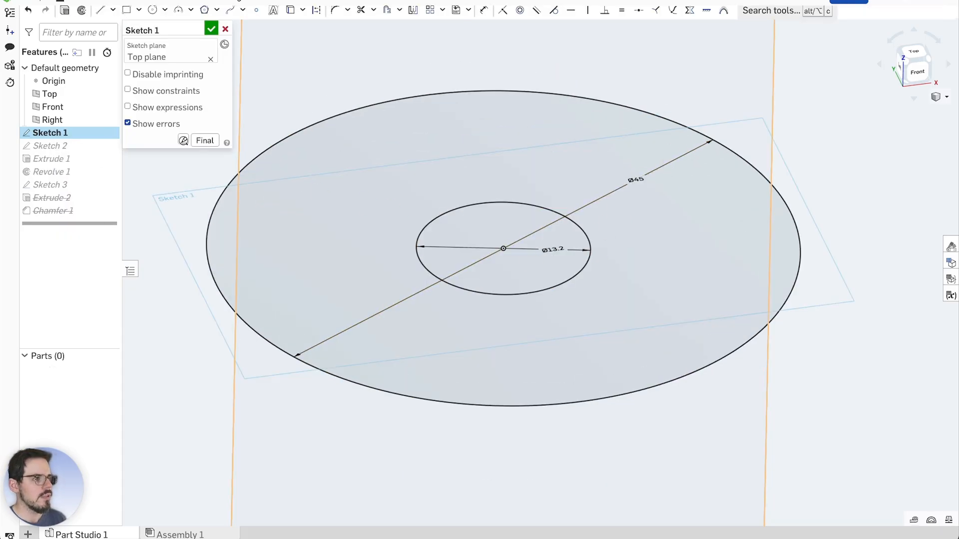
left_click(211, 28)
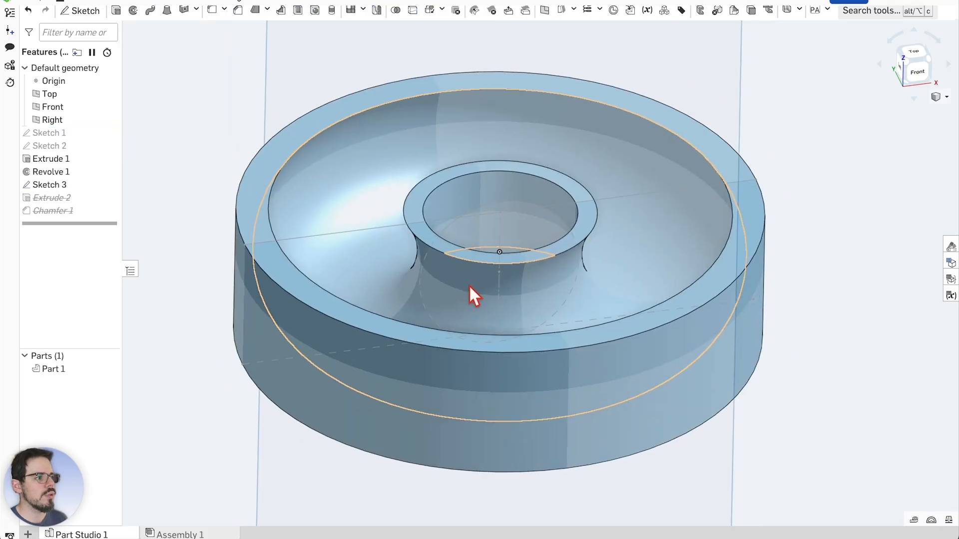
Start a section view of the disc
right_click_drag(774, 292, 771, 317)
right_click(708, 273)
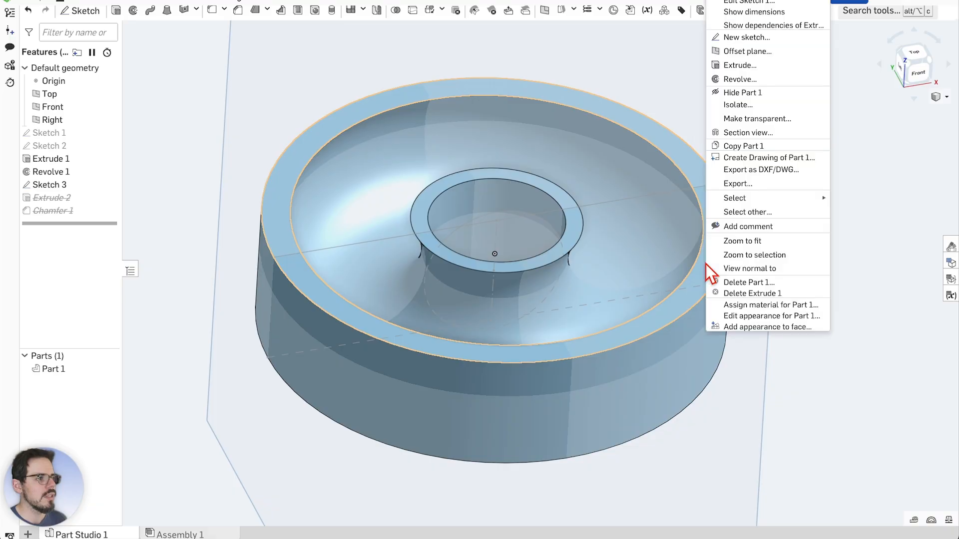
left_click(769, 133)
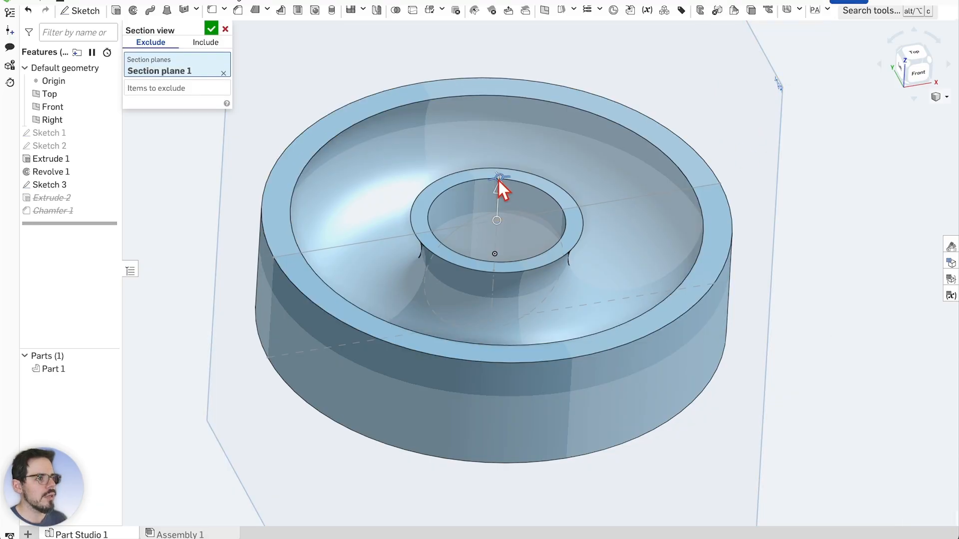
Rotate the section plane 90 degrees and remove the extra Section plane 3
left_click_drag(499, 176, 552, 214)
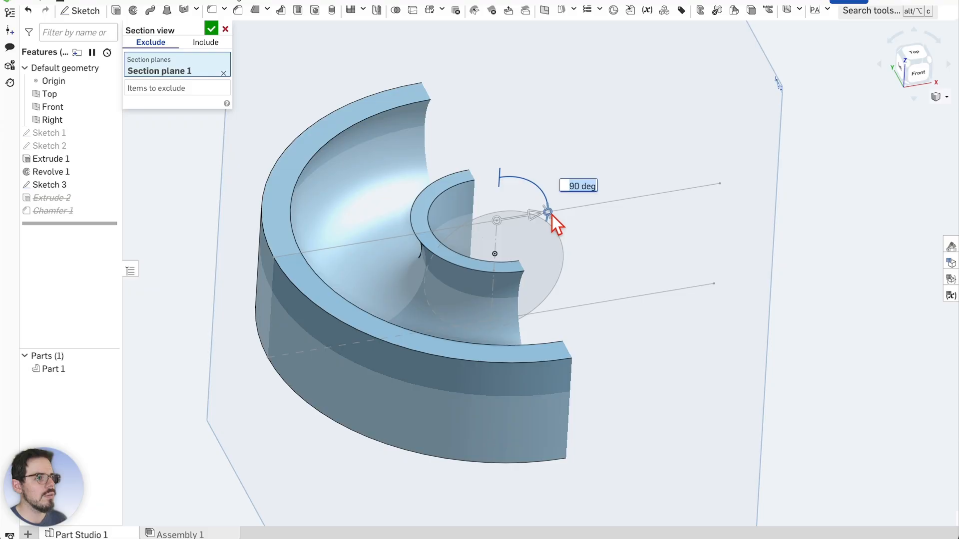
scroll(635, 240, "up", 1)
left_click_drag(658, 271, 664, 277)
right_click_drag(664, 277, 623, 267)
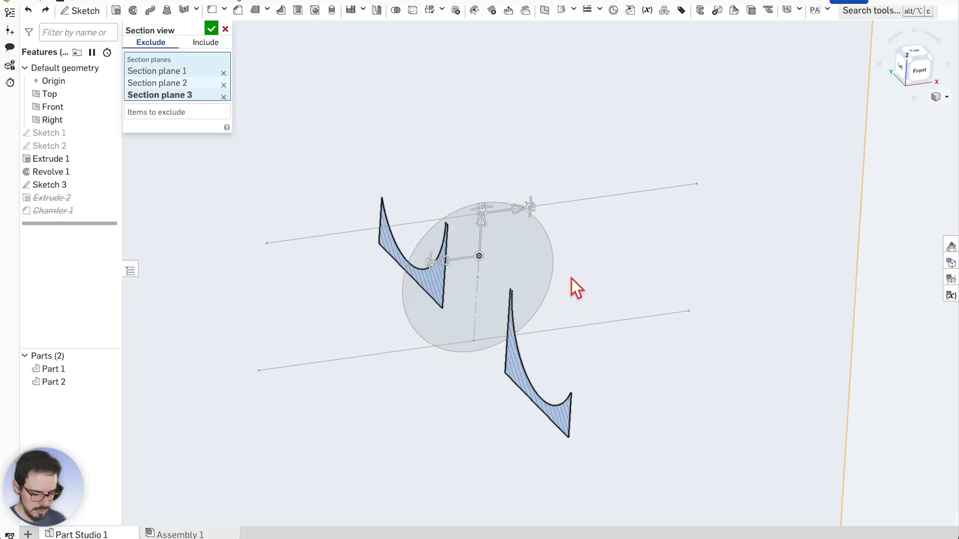
key("ctrl+y")
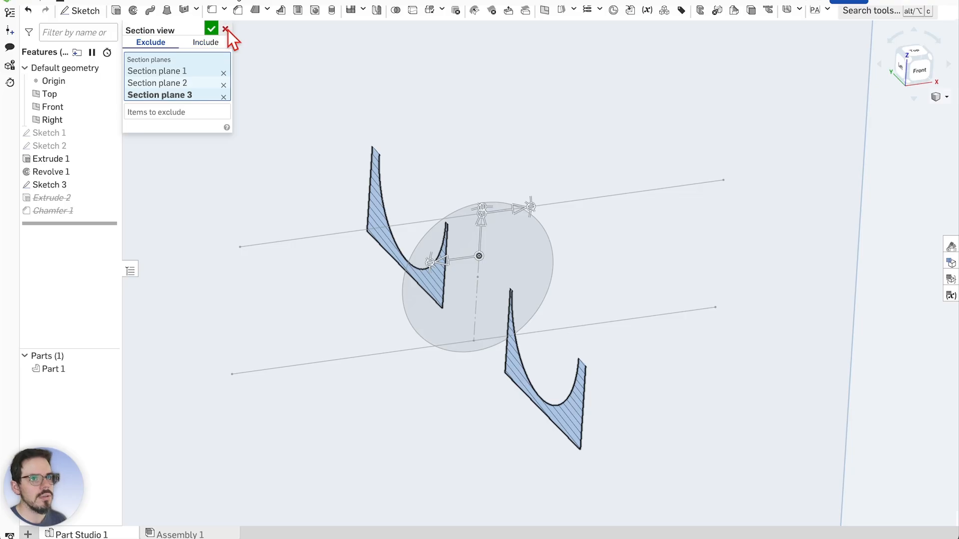
left_click(224, 97)
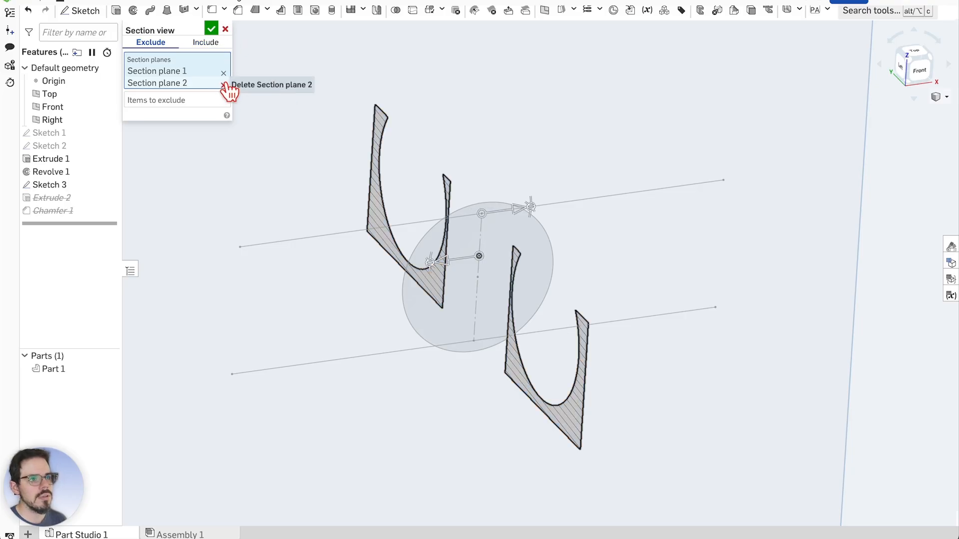
Remove Section plane 2 and view the halved disc's rounded groove profile
left_click(224, 85)
mouse_move(607, 280)
right_mouse_down()
mouse_move(663, 261)
mouse_move(679, 267)
mouse_move(584, 254)
mouse_move(587, 287)
mouse_move(308, 294)
mouse_move(346, 299)
right_mouse_up()
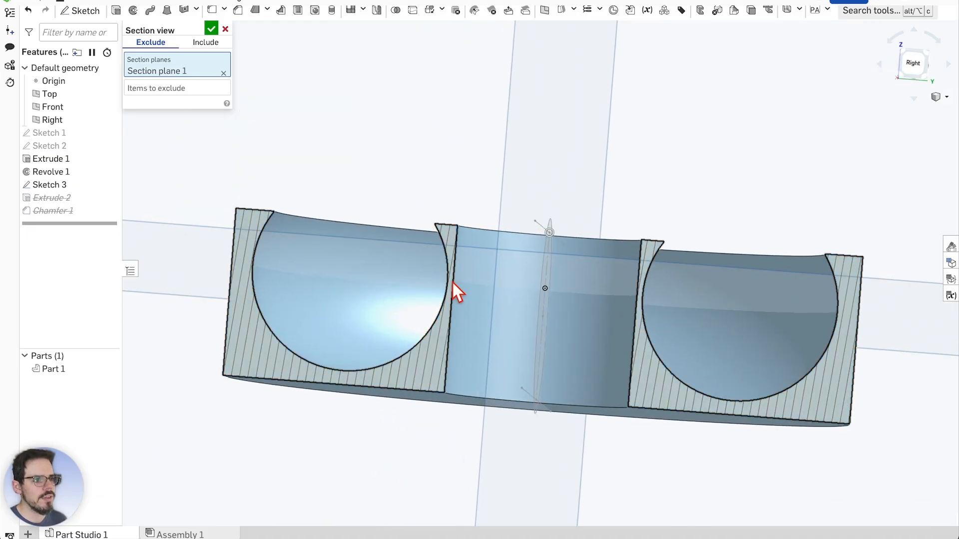
scroll(574, 314, "down", 3)
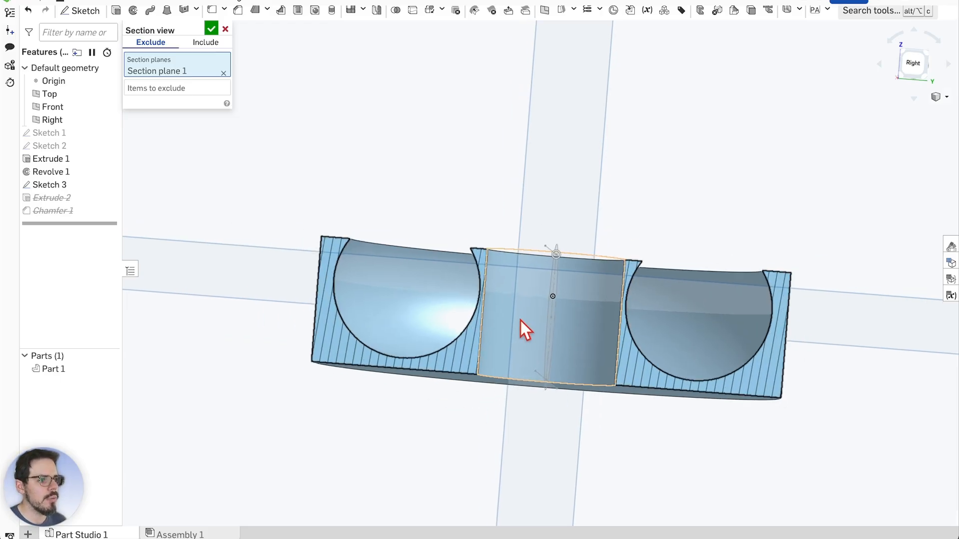
scroll(519, 325, "down", 3)
scroll(493, 295, "up", 5)
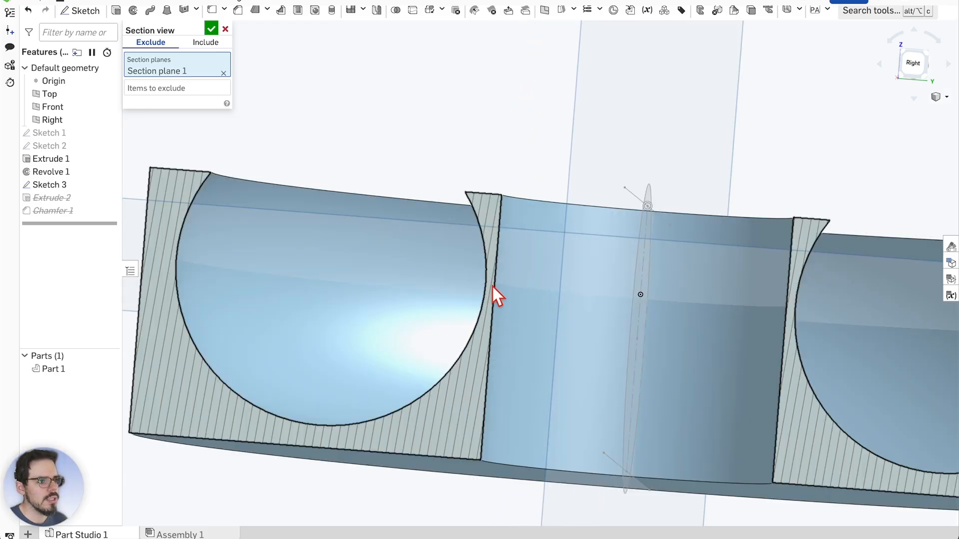
scroll(493, 298, "down", 2)
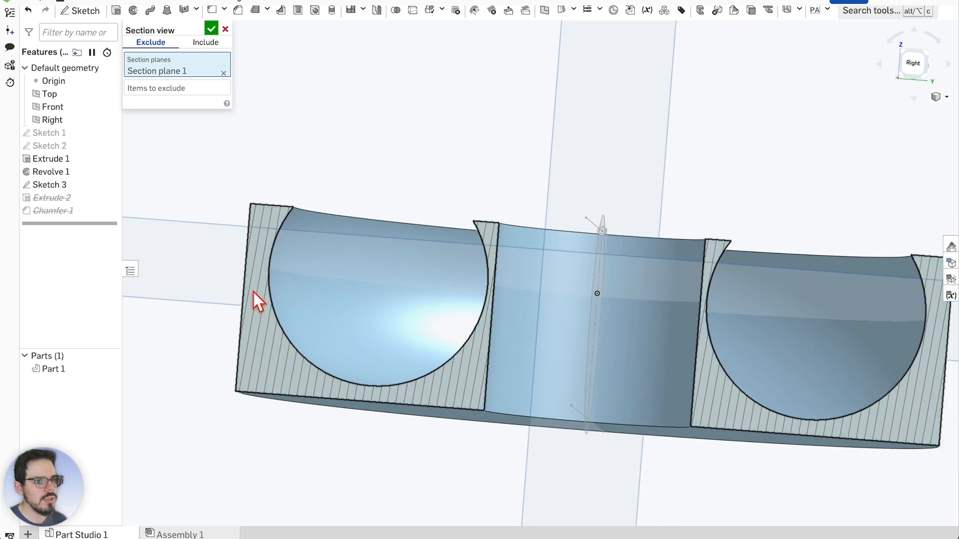
scroll(289, 300, "down", 3)
mouse_move(627, 208)
right_mouse_down()
mouse_move(638, 220)
mouse_move(675, 217)
mouse_move(602, 220)
mouse_move(568, 206)
mouse_move(632, 192)
mouse_move(612, 199)
mouse_move(644, 212)
mouse_move(658, 199)
mouse_move(633, 187)
mouse_move(631, 196)
mouse_move(708, 199)
mouse_move(702, 227)
mouse_move(688, 195)
mouse_move(644, 188)
mouse_move(639, 208)
mouse_move(601, 207)
mouse_move(631, 191)
right_mouse_up()
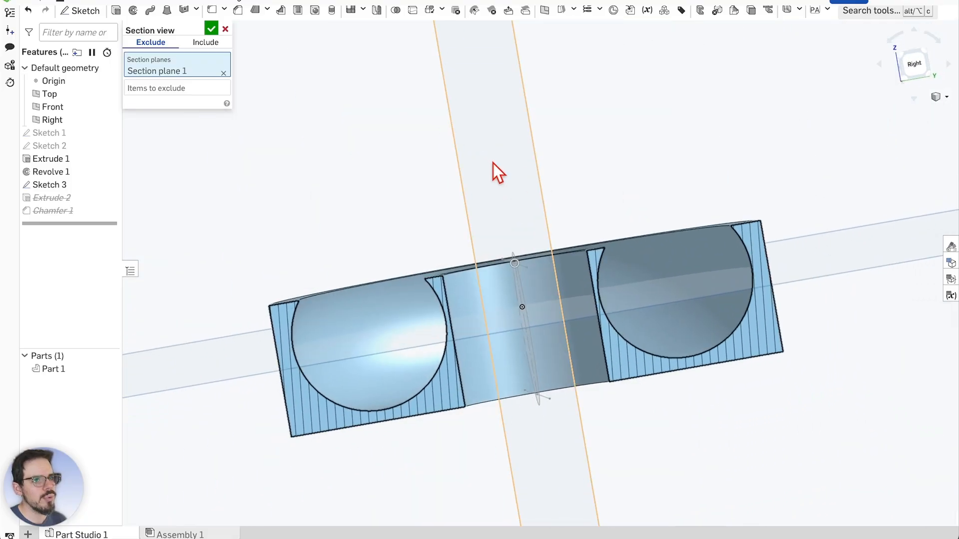
scroll(445, 329, "up", 5)
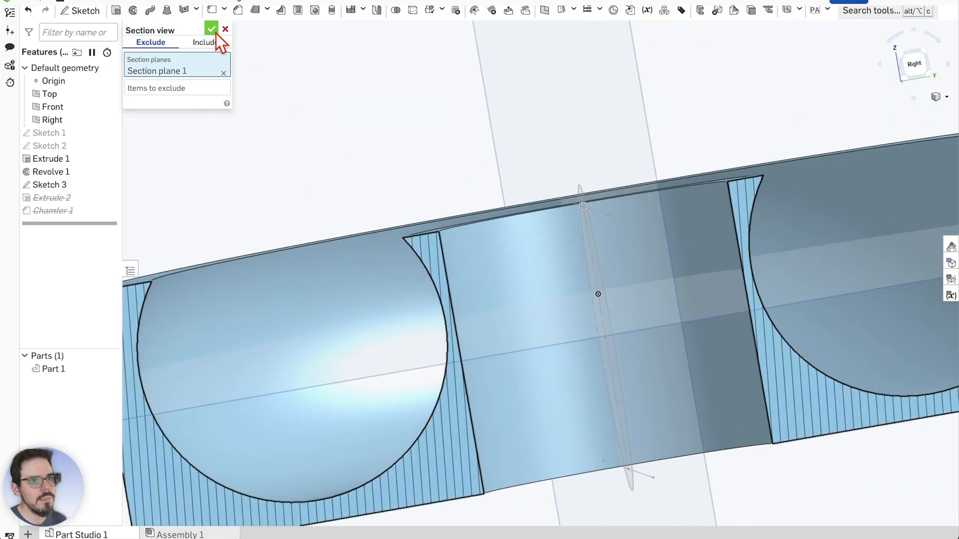
Apply the section view and measure the 0.4 mm minimum gap between pocket arc and post edge
left_click(212, 29)
right_click_drag(418, 178, 534, 147)
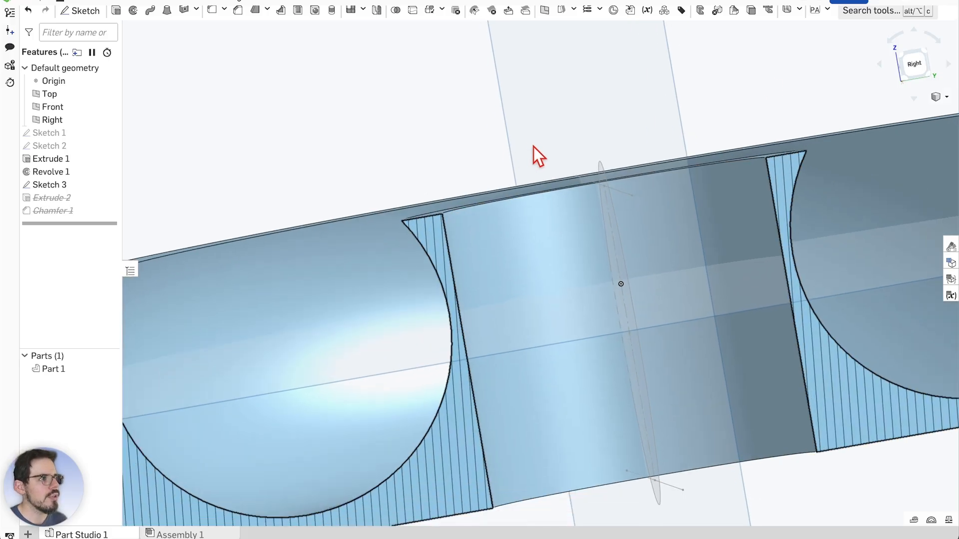
left_click(914, 520)
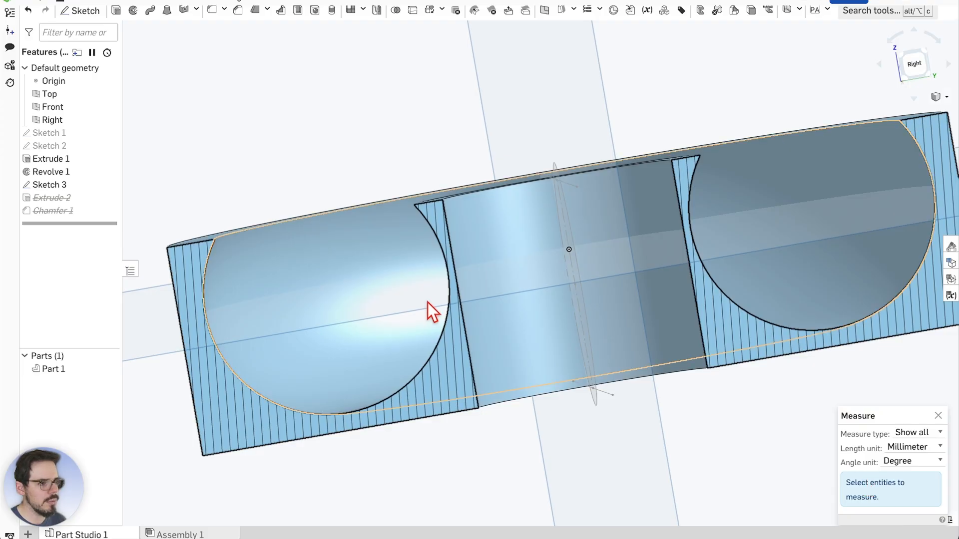
scroll(451, 286, "up", 3)
left_click(457, 280)
left_click(467, 264)
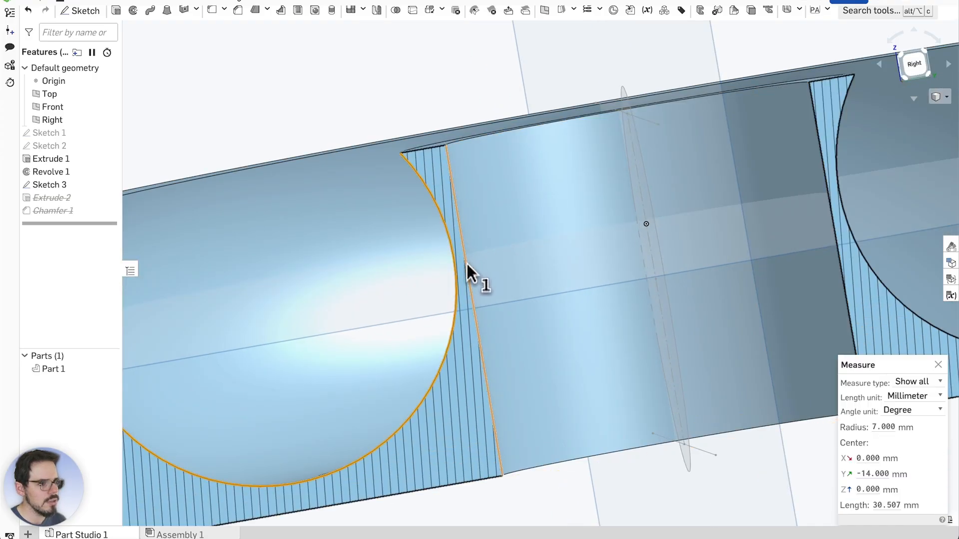
left_click(466, 265)
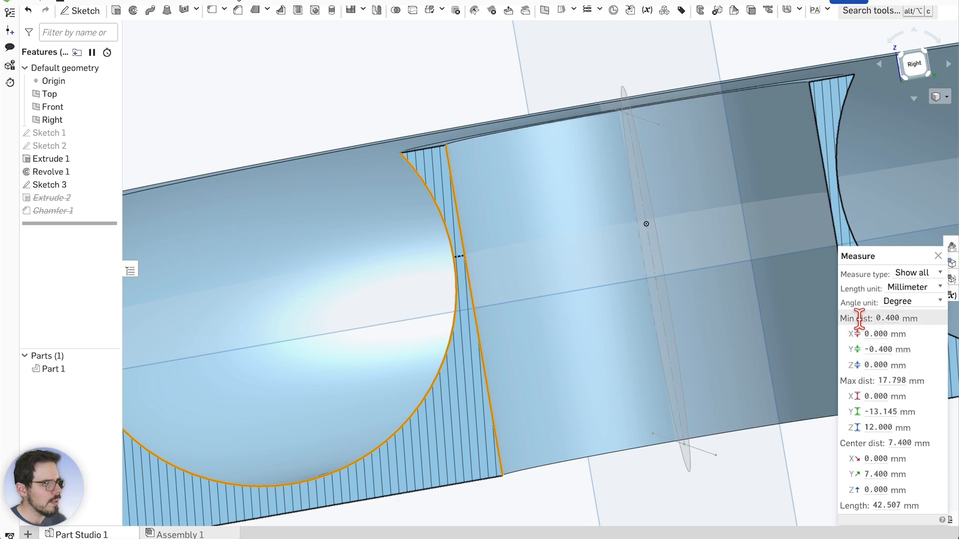
mouse_move(884, 316)
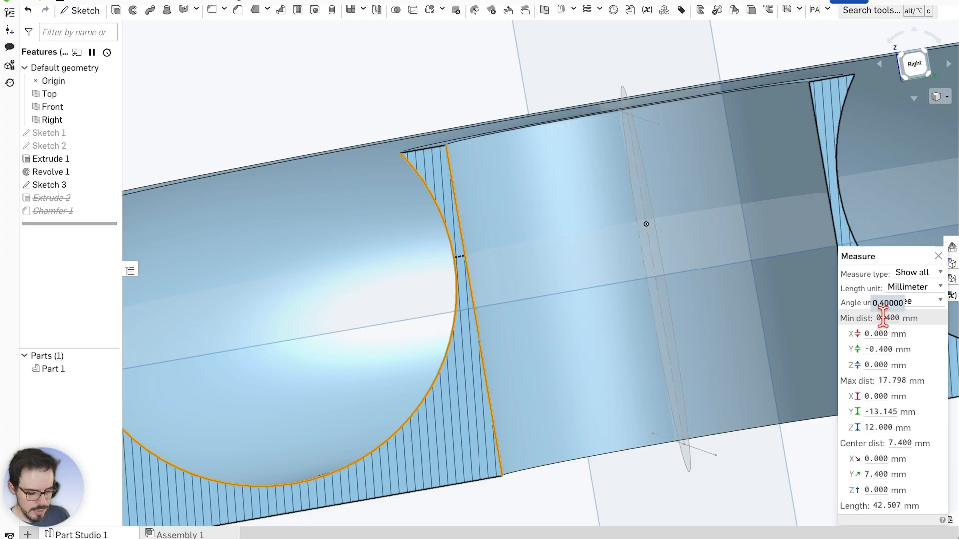
scroll(768, 331, "down", 10)
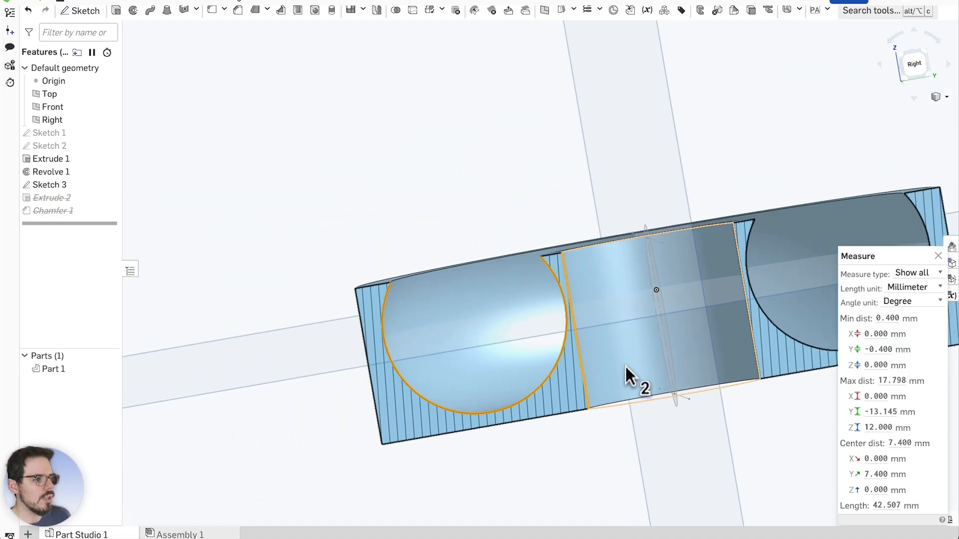
scroll(626, 367, "up", 2)
mouse_move(801, 460)
right_mouse_down()
mouse_move(810, 452)
mouse_move(819, 463)
right_mouse_up()
scroll(560, 302, "down", 2)
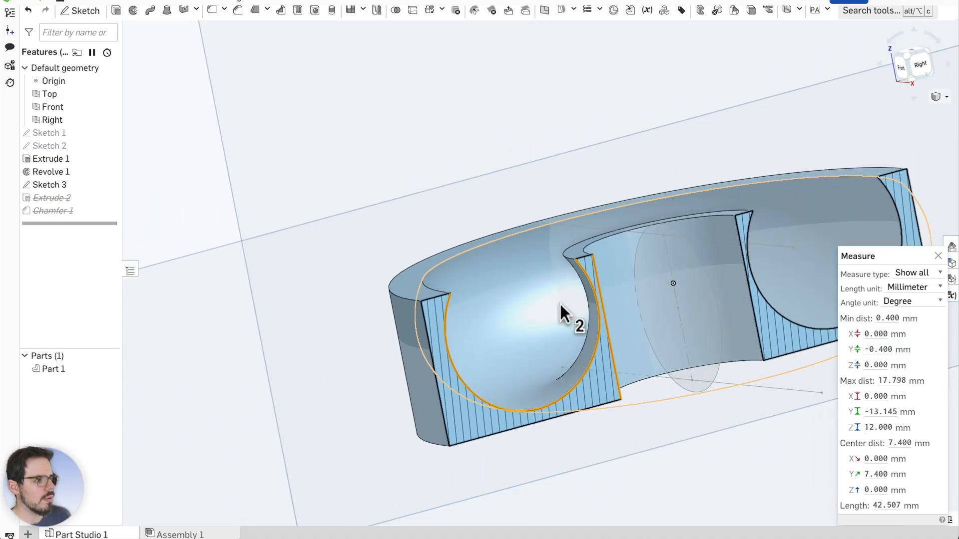
right_click_drag(560, 302, 752, 370)
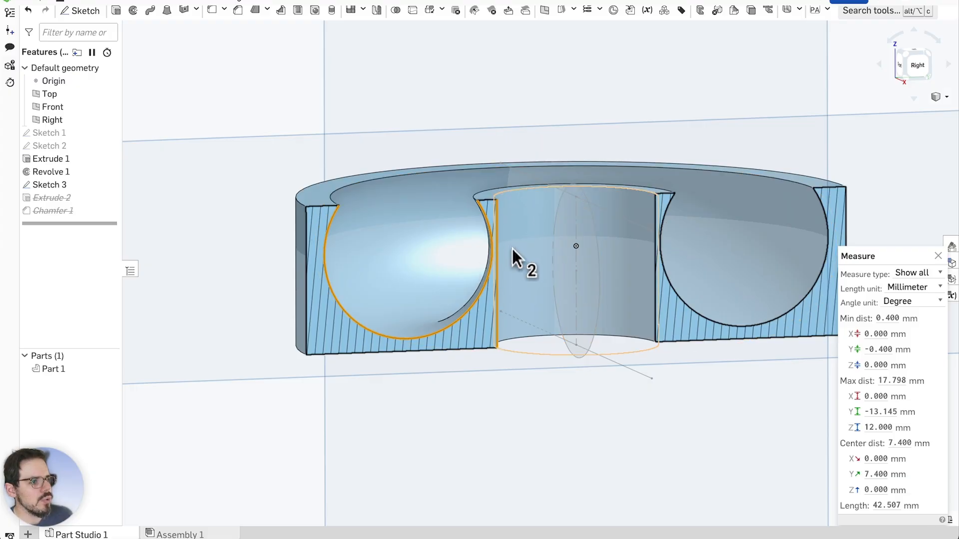
scroll(506, 242, "up", 1)
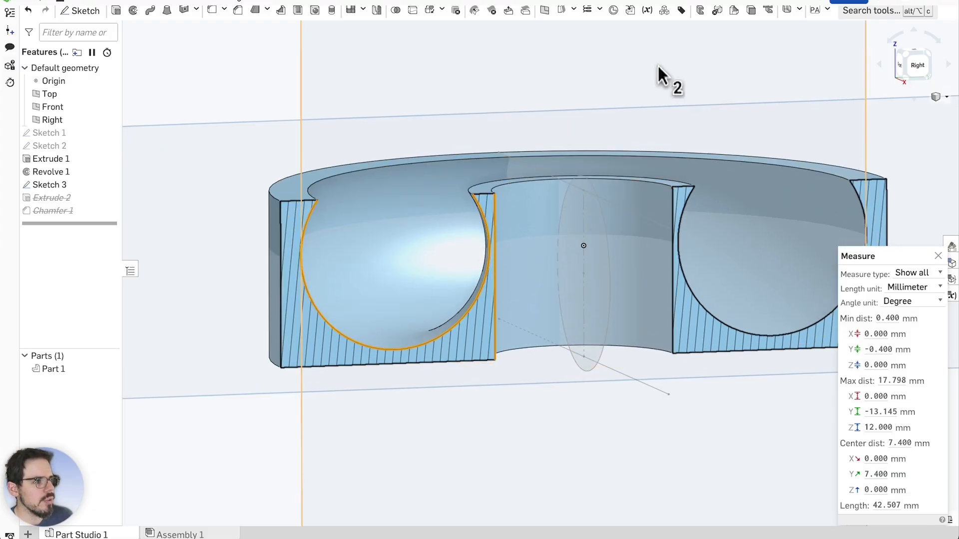
right_click_drag(658, 69, 593, 257)
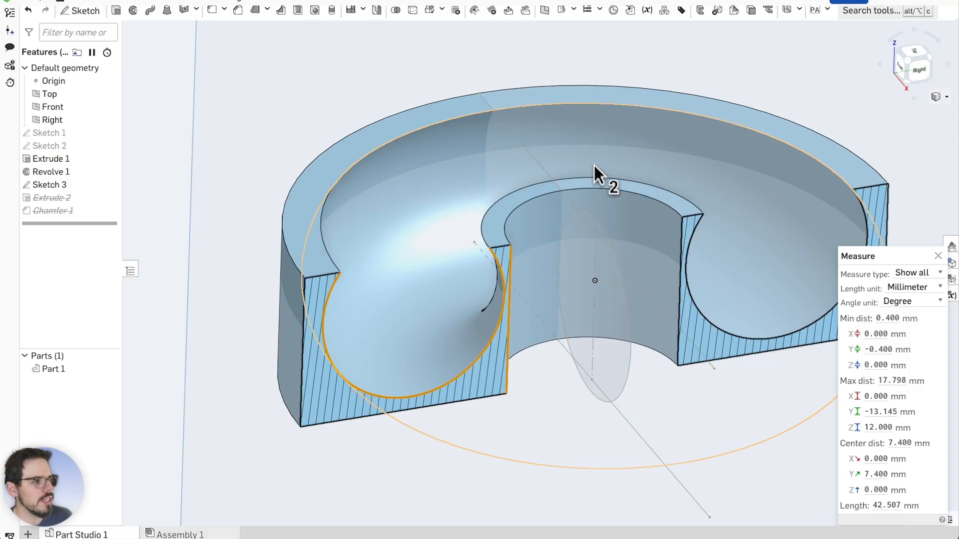
scroll(579, 199, "down", 2)
right_click_drag(638, 421, 645, 396)
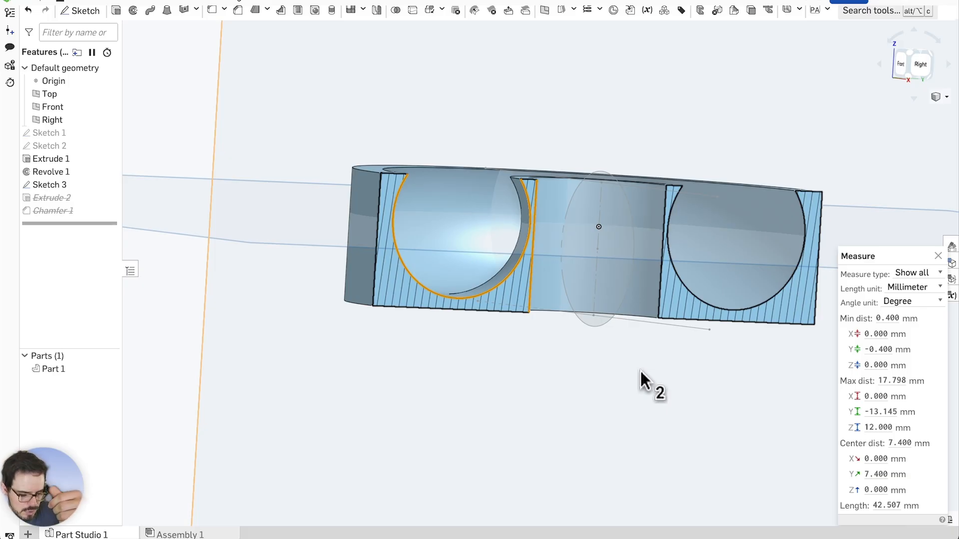
scroll(408, 339, "down", 2)
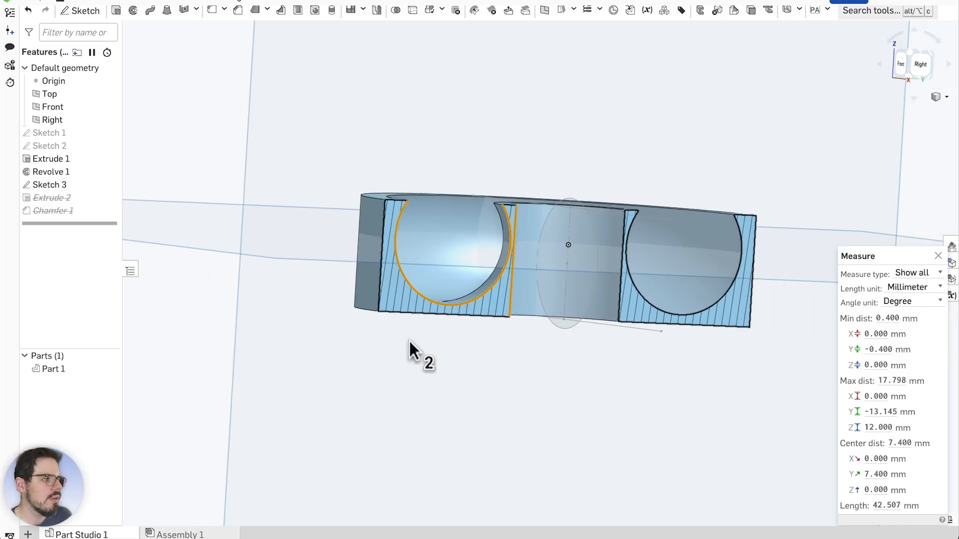
scroll(548, 361, "up", 1)
scroll(562, 370, "up", 1)
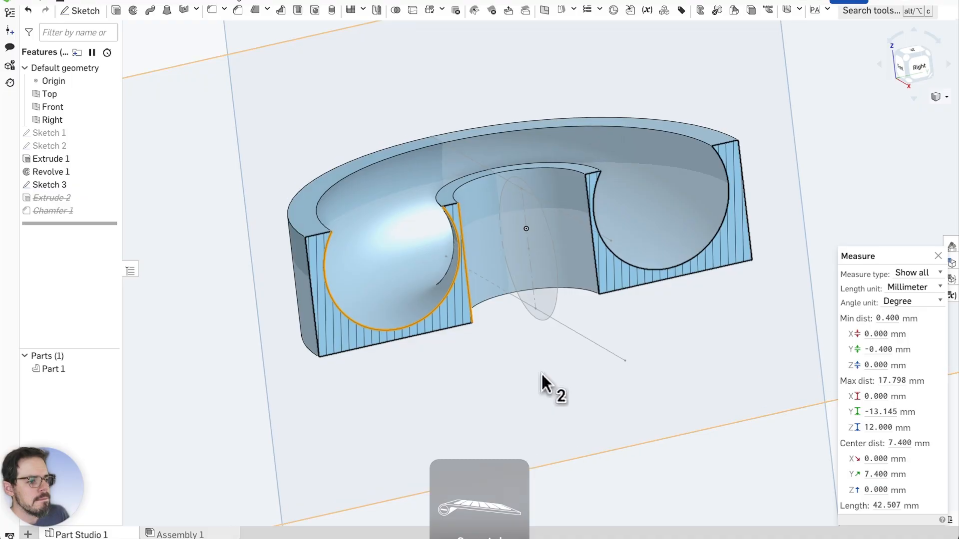
scroll(508, 370, "down", 1)
scroll(508, 371, "up", 2)
right_click_drag(523, 384, 511, 376)
scroll(224, 201, "up", 1)
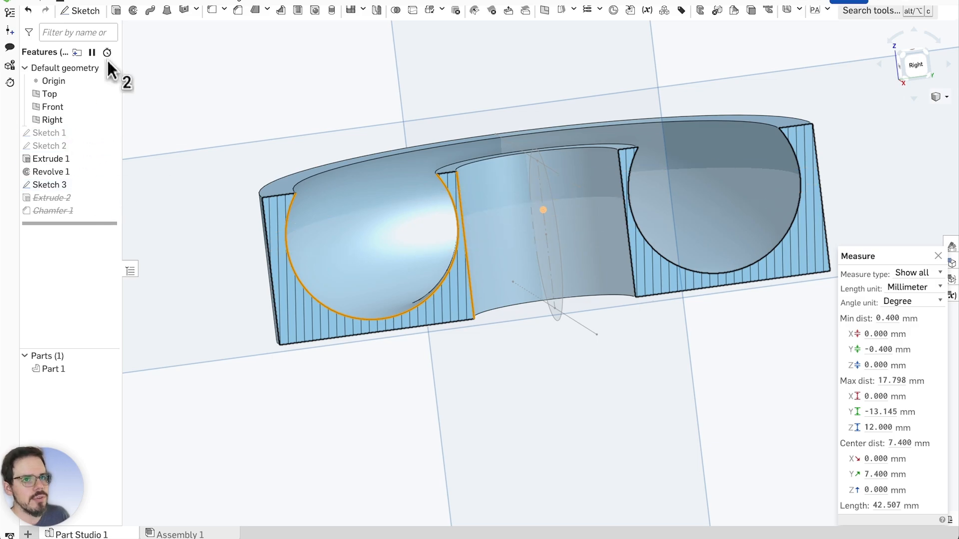
Change the pocket circle's 14 mm offset in Sketch 2 to 15 mm and rebuild
double_click(76, 132)
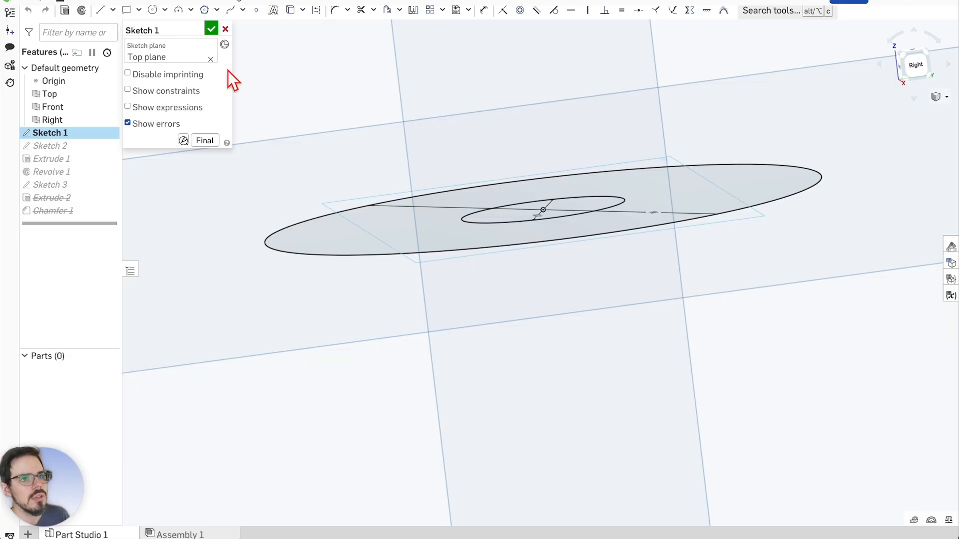
left_click(226, 30)
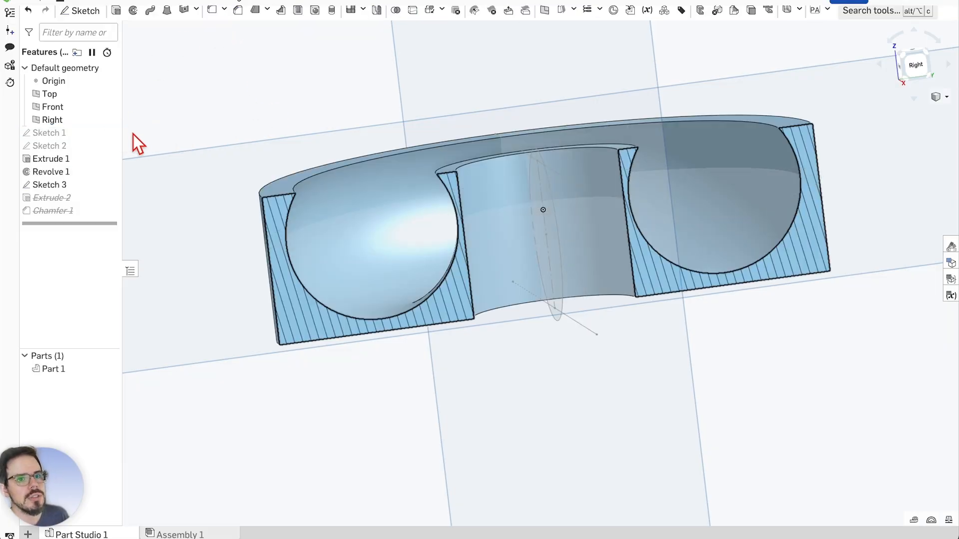
double_click(62, 148)
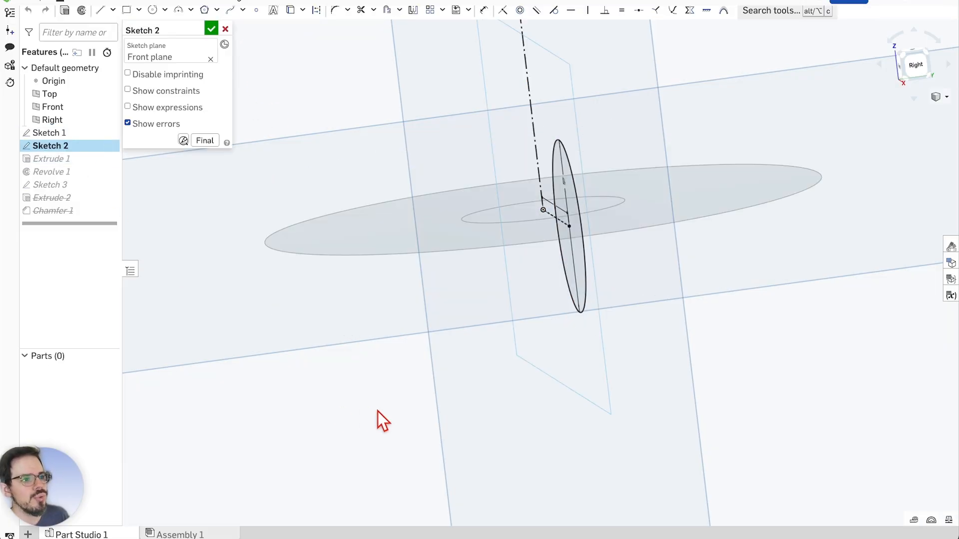
right_click_drag(377, 411, 509, 406)
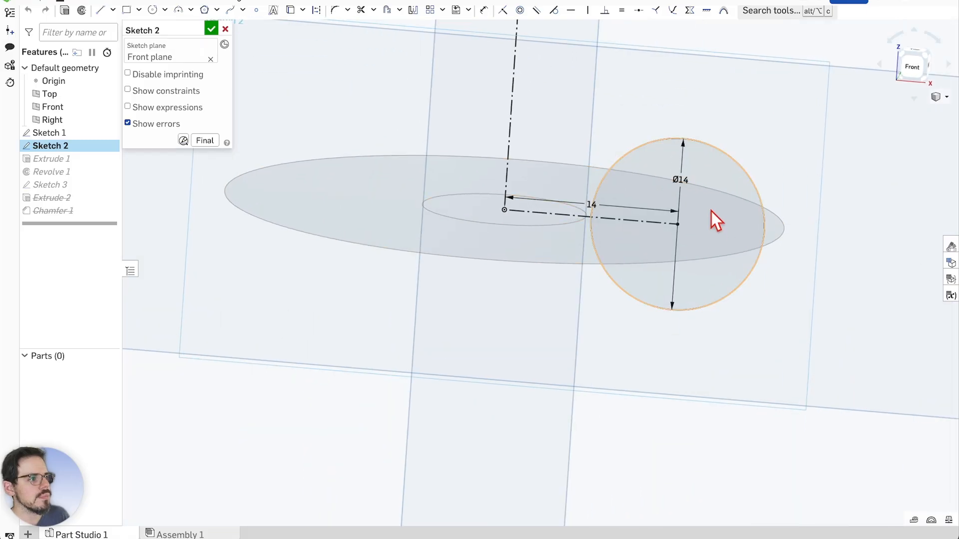
double_click(593, 203)
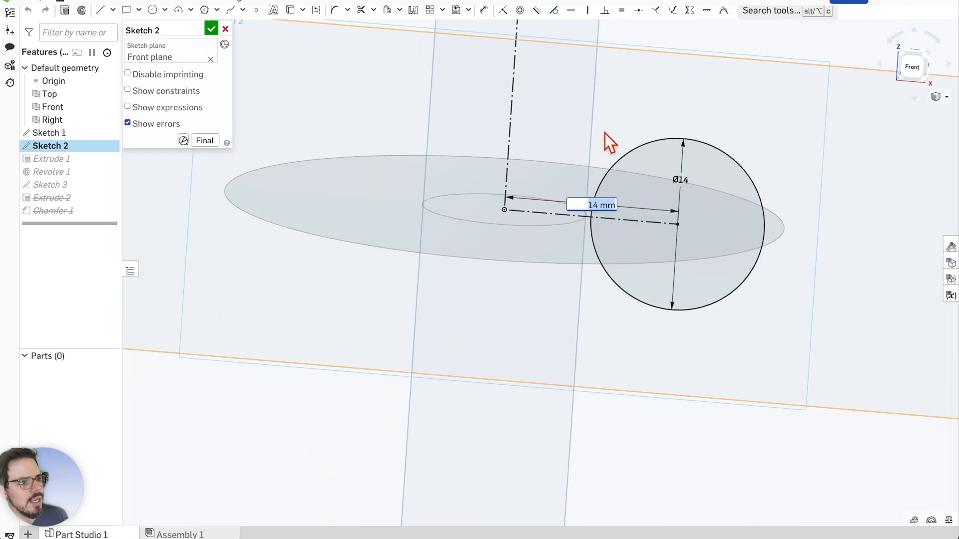
type("15")
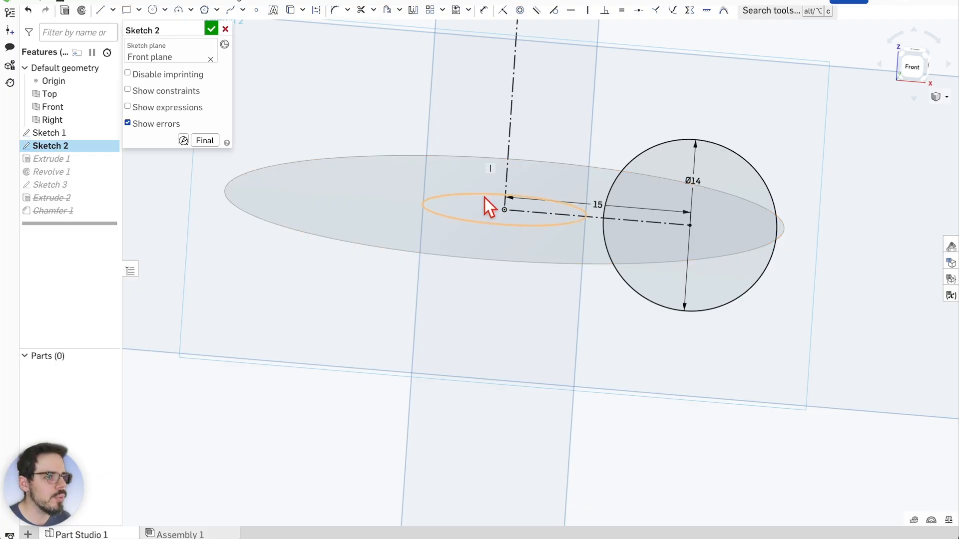
left_click(212, 30)
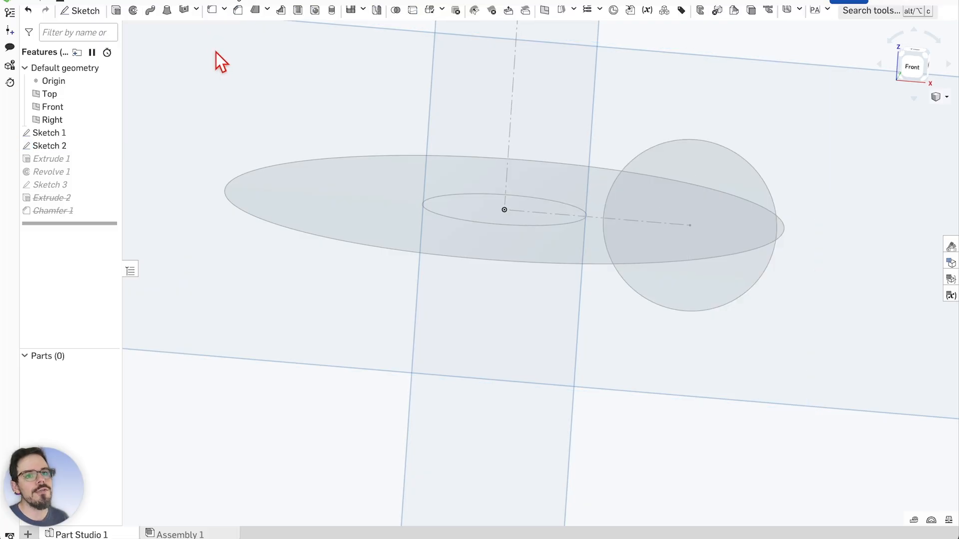
Inspect the rebuilt sectioned disc from the side and top
scroll(533, 248, "up", 3)
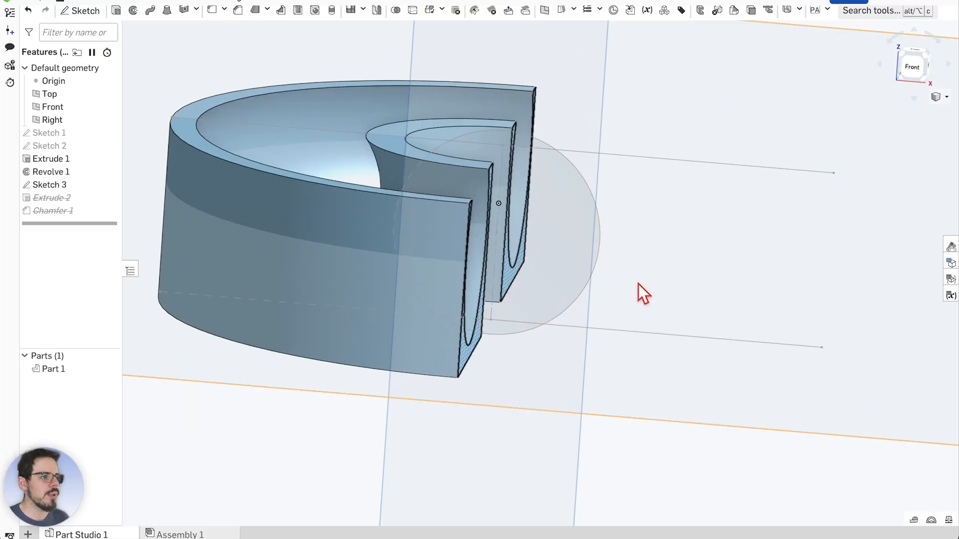
right_click_drag(644, 284, 564, 273)
scroll(564, 272, "down", 1)
scroll(210, 233, "down", 2)
scroll(143, 224, "up", 2)
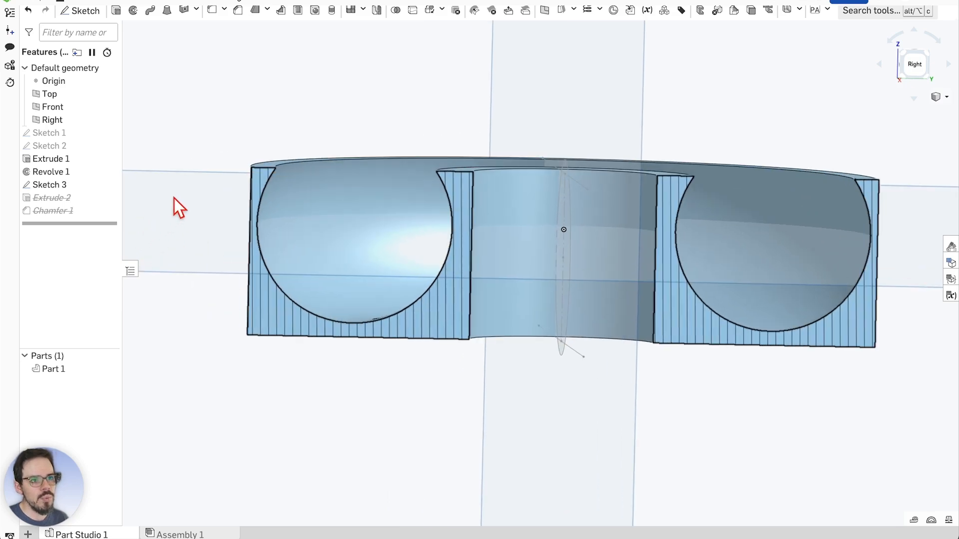
right_click_drag(298, 128, 343, 115)
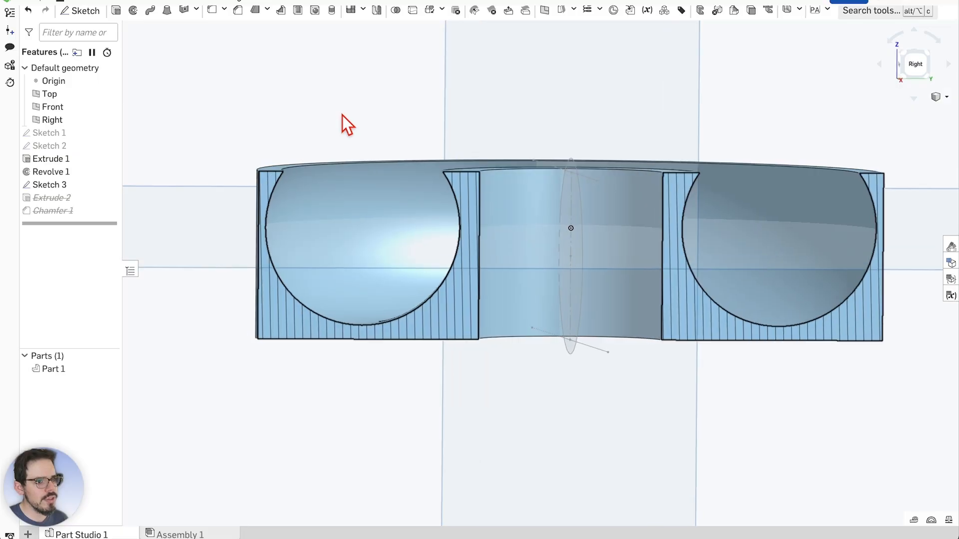
Change Sketch 1's outer diameter from Ø45 to Ø46 and inspect the rebuilt section
double_click(62, 134)
right_click_drag(552, 122, 578, 263)
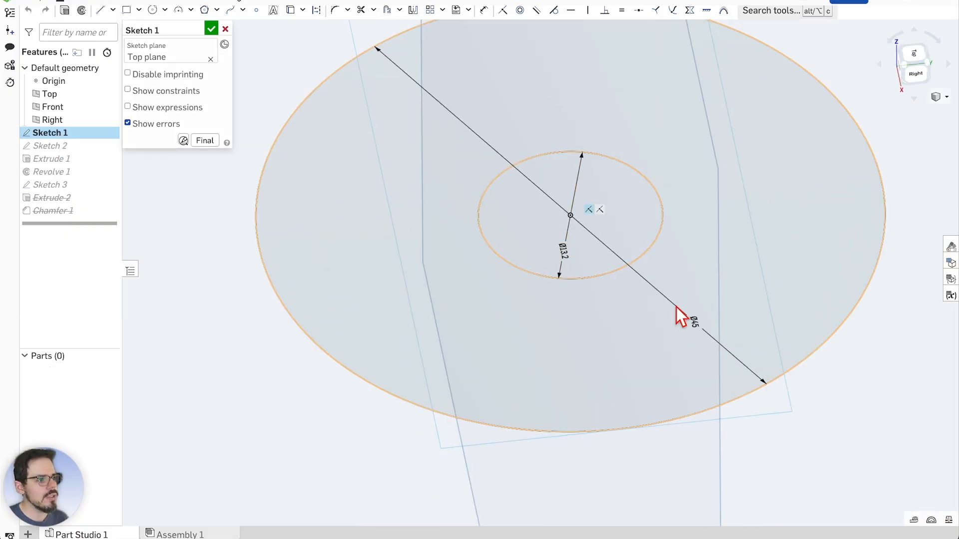
double_click(694, 321)
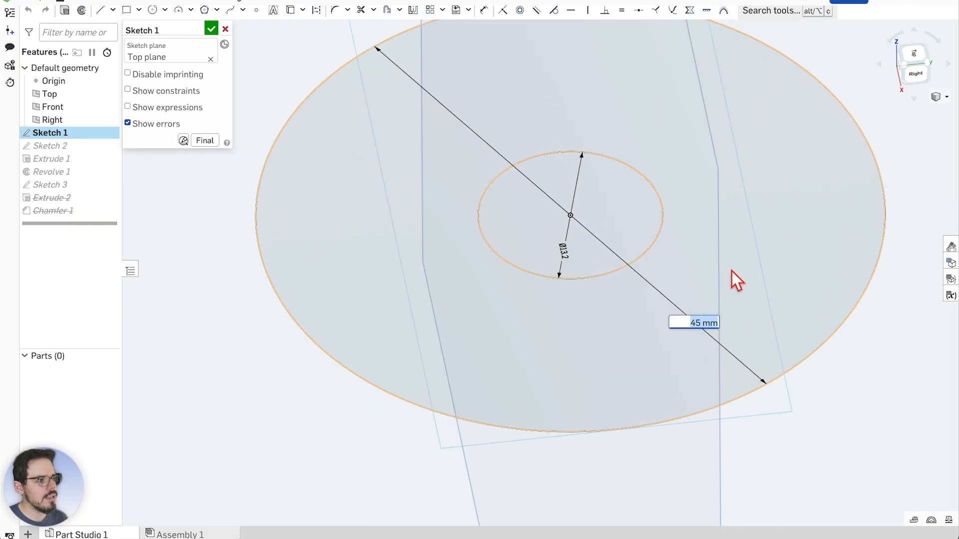
type("46")
key("Return")
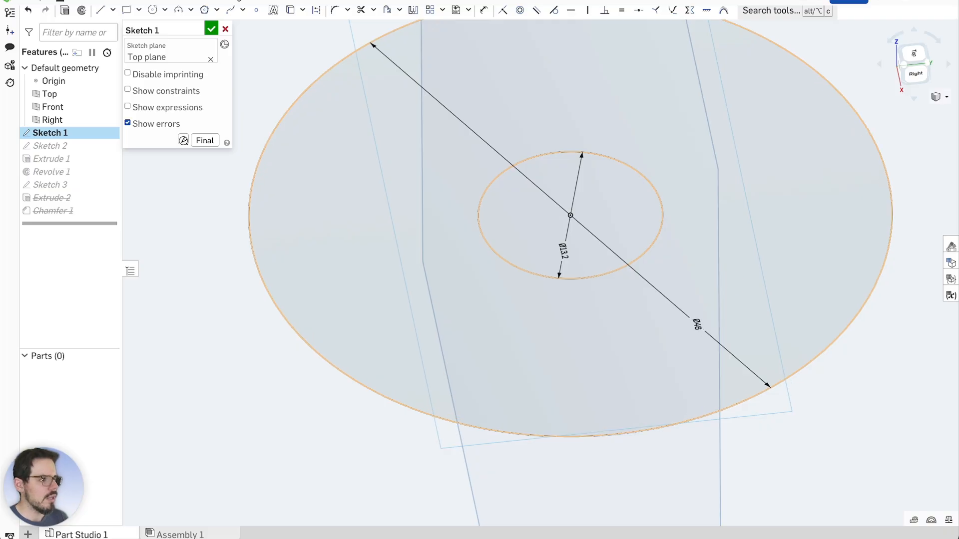
left_click(211, 29)
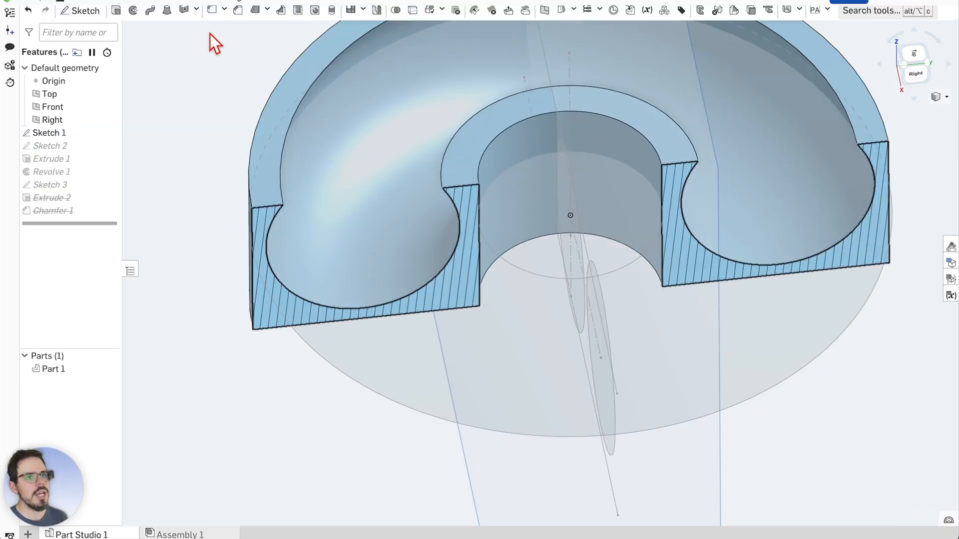
mouse_move(651, 341)
right_mouse_down()
mouse_move(688, 384)
mouse_move(688, 352)
mouse_move(689, 364)
mouse_move(502, 343)
mouse_move(655, 314)
mouse_move(632, 300)
right_mouse_up()
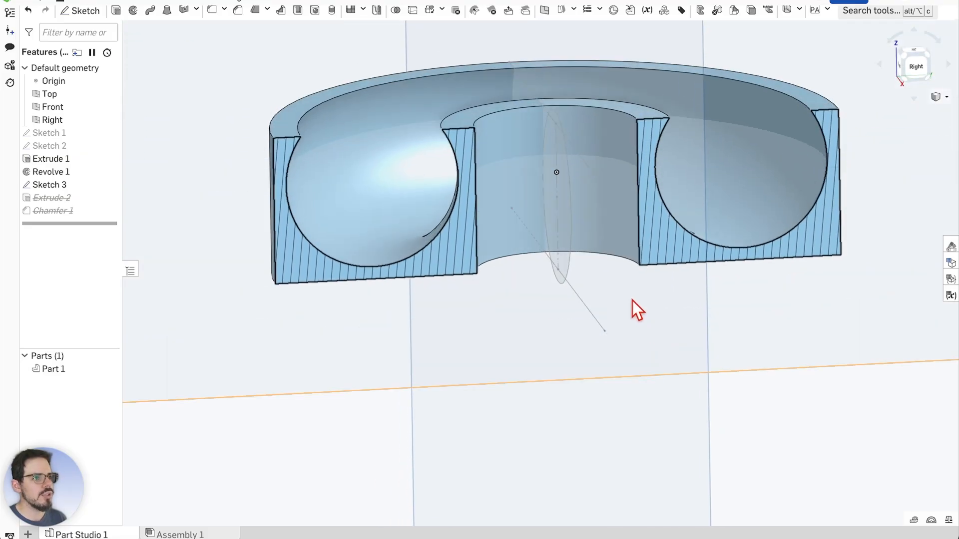
right_click_drag(296, 245, 459, 421)
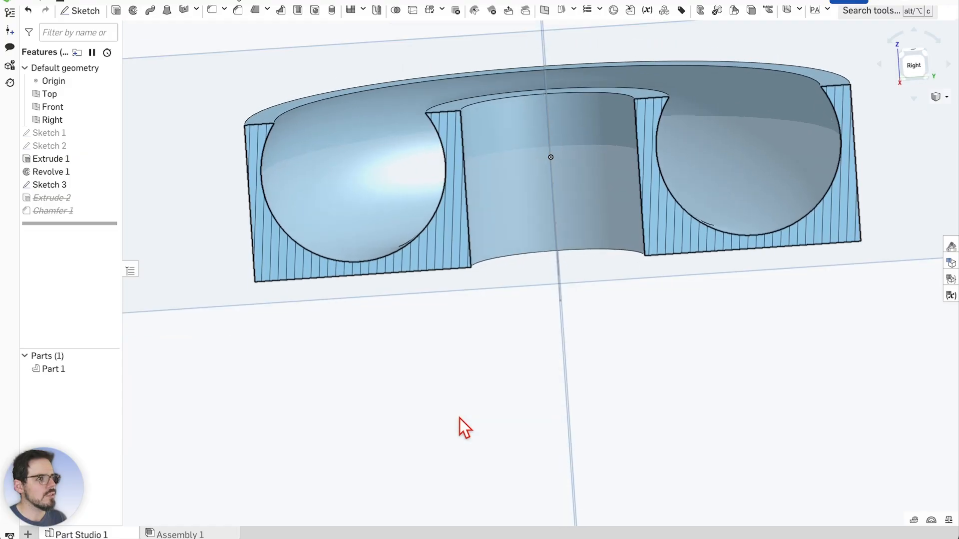
scroll(239, 155, "up", 4)
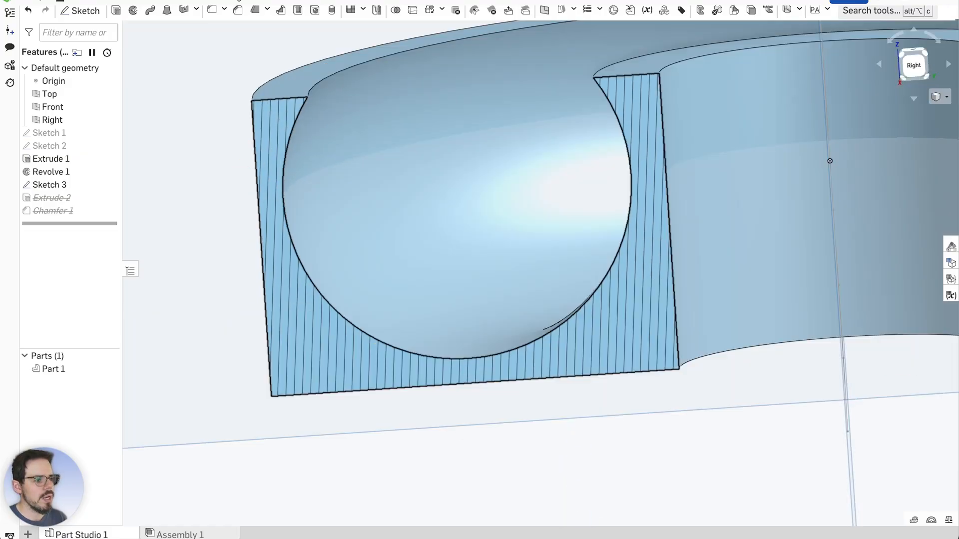
left_click(914, 520)
scroll(269, 209, "up", 3)
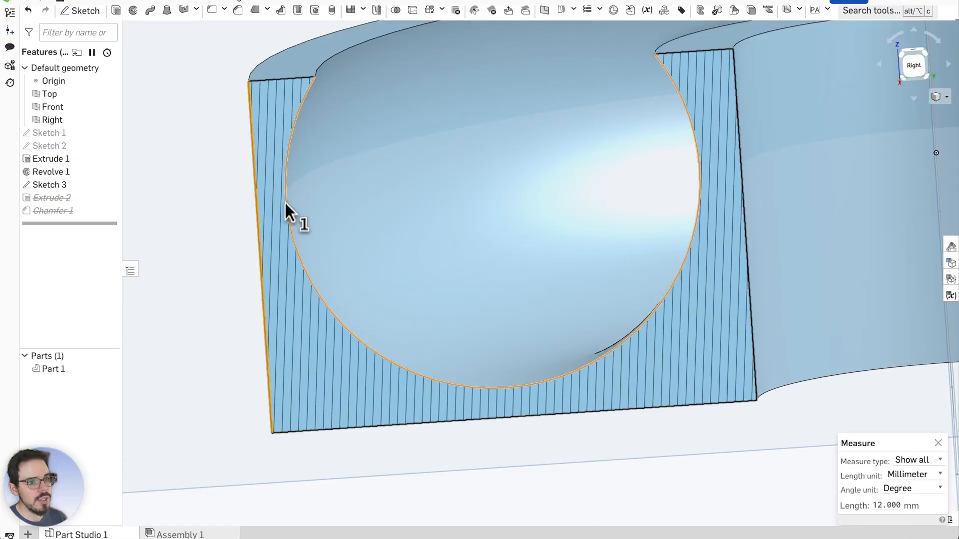
left_click(288, 223)
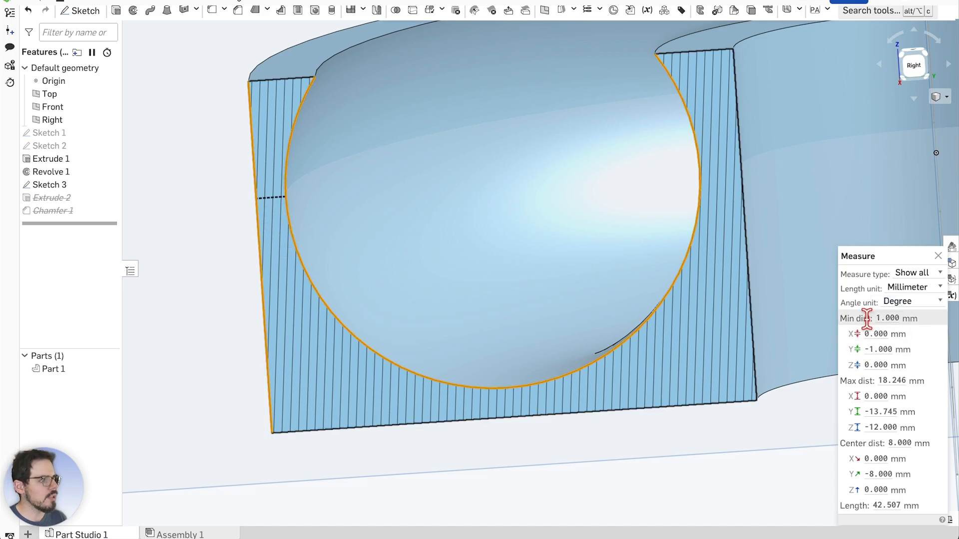
scroll(501, 329, "down", 2)
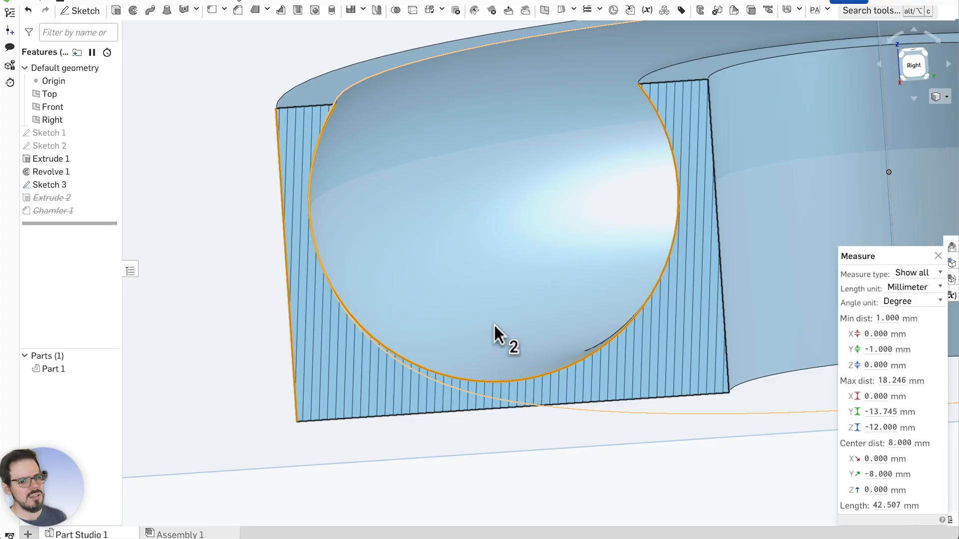
scroll(495, 310, "down", 7)
scroll(681, 362, "up", 2)
mouse_move(699, 387)
right_mouse_down()
mouse_move(724, 378)
mouse_move(630, 349)
mouse_move(612, 299)
mouse_move(627, 272)
mouse_move(616, 359)
mouse_move(632, 379)
mouse_move(640, 362)
mouse_move(725, 356)
mouse_move(665, 369)
mouse_move(585, 364)
mouse_move(584, 355)
mouse_move(636, 356)
mouse_move(603, 377)
mouse_move(619, 387)
right_mouse_up()
scroll(589, 198, "up", 2)
scroll(250, 210, "down", 2)
scroll(526, 250, "up", 1)
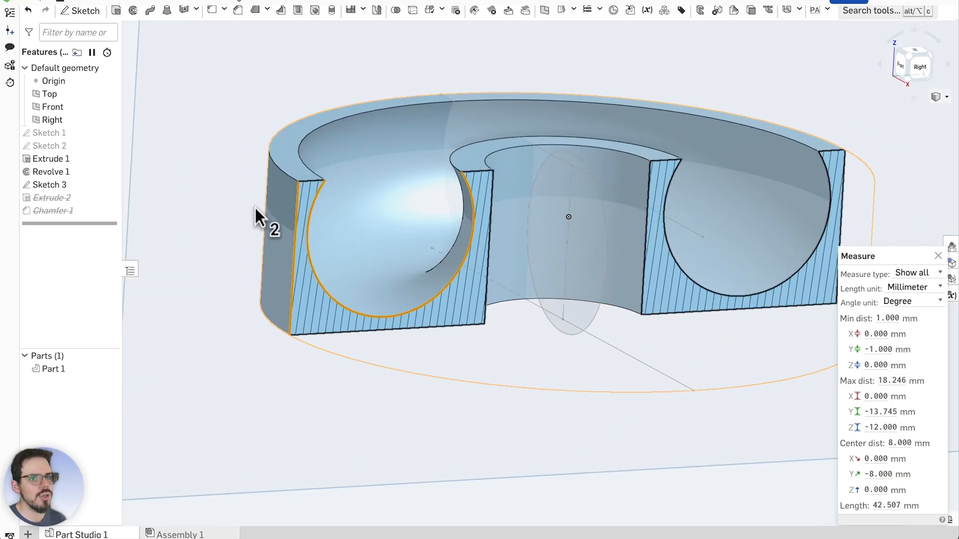
left_click(72, 95)
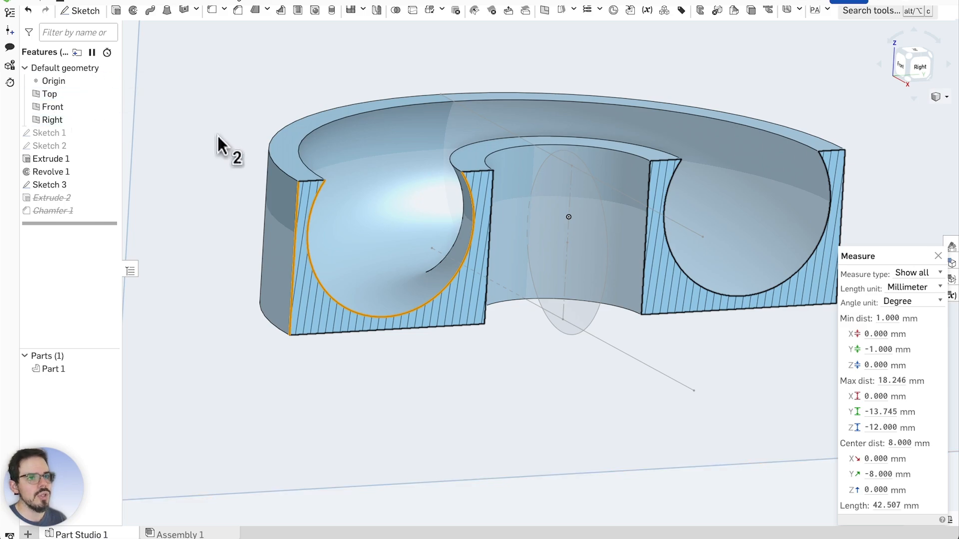
left_click(235, 167)
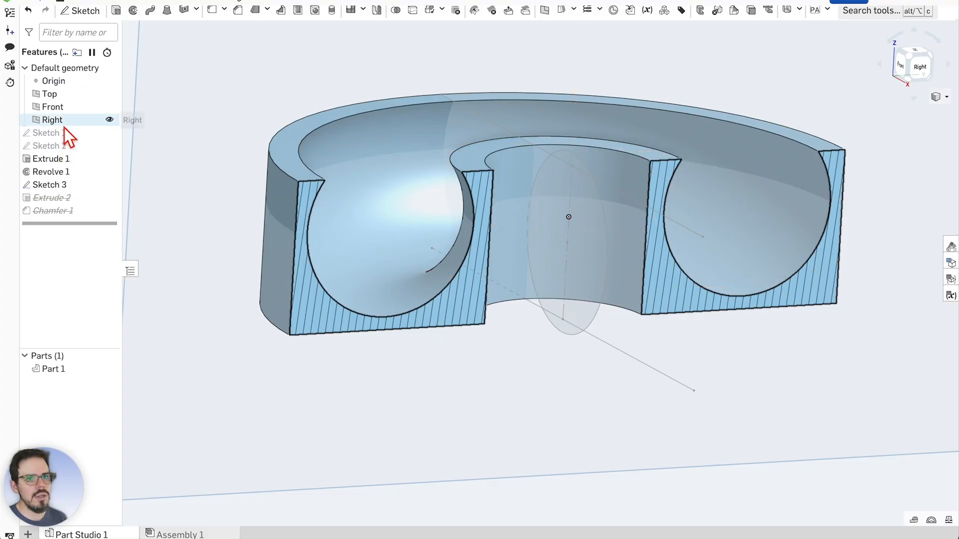
Add the inner circle region to Extrude 1's faces and inspect the rebuilt section
double_click(74, 159)
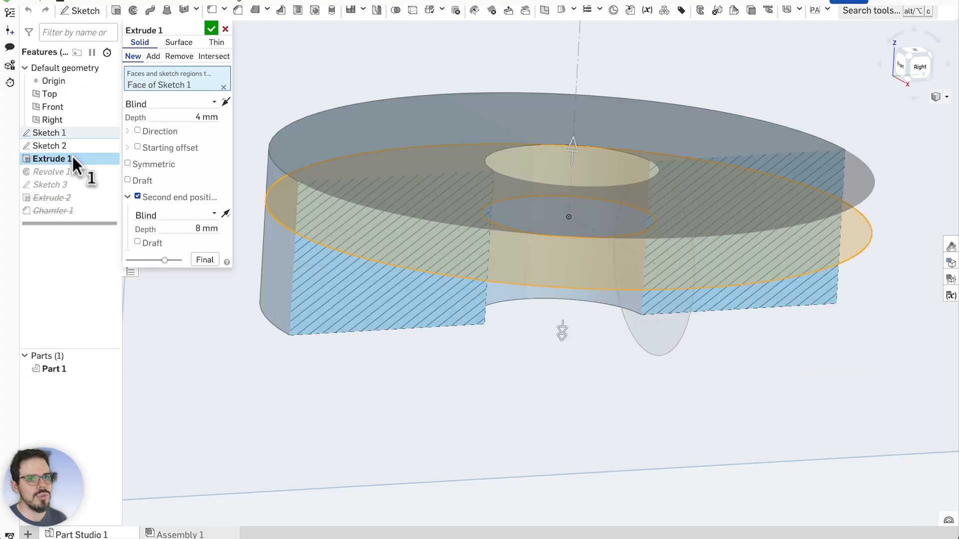
right_click_drag(552, 356, 552, 387)
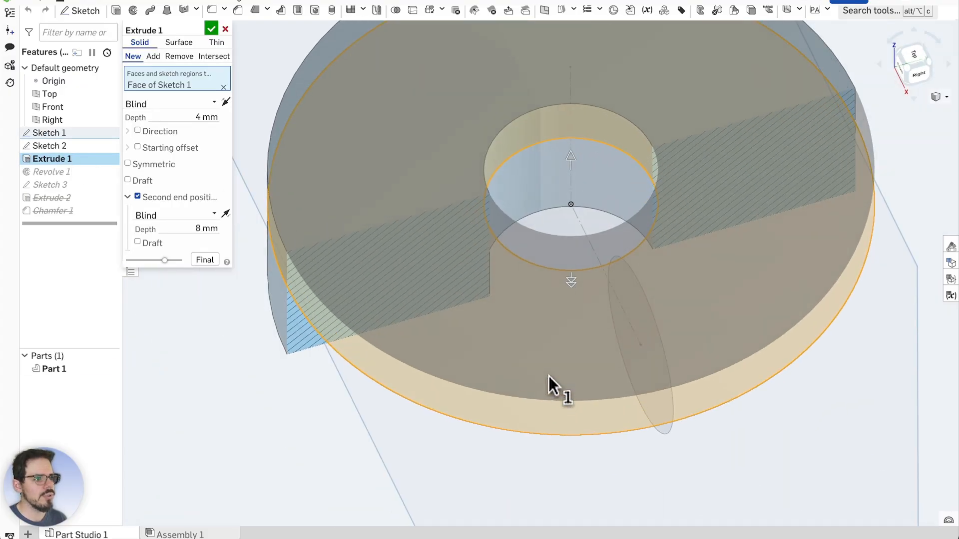
left_click(548, 221)
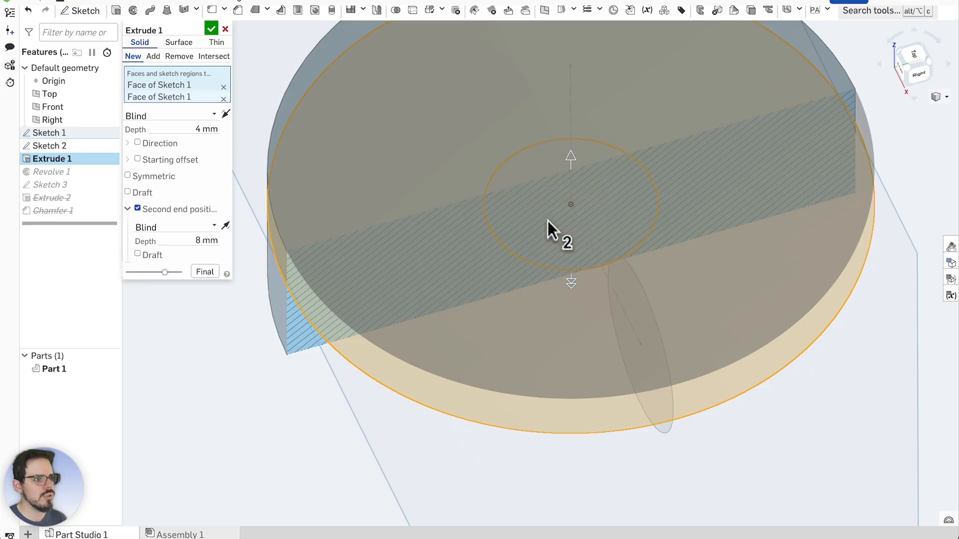
left_click(211, 30)
key("shift+4")
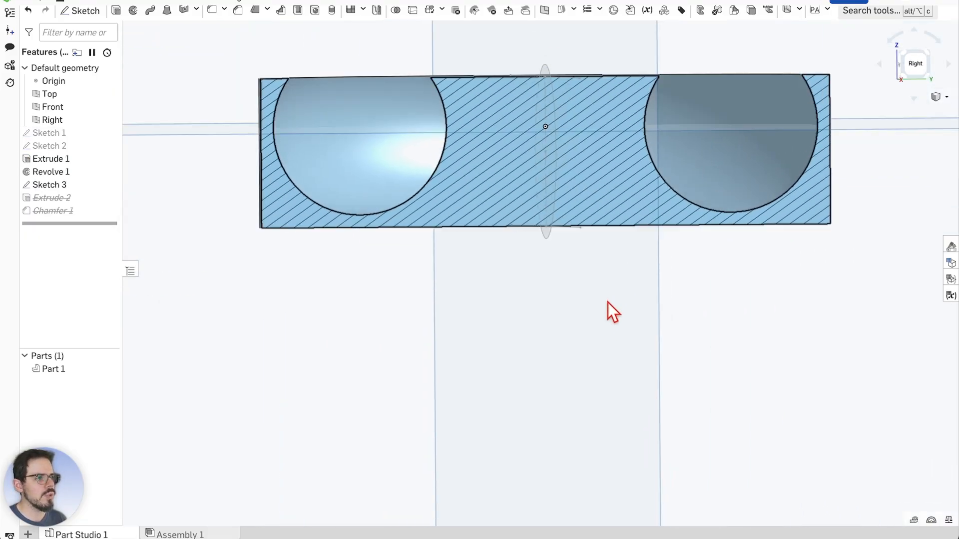
right_click_drag(608, 303, 610, 349)
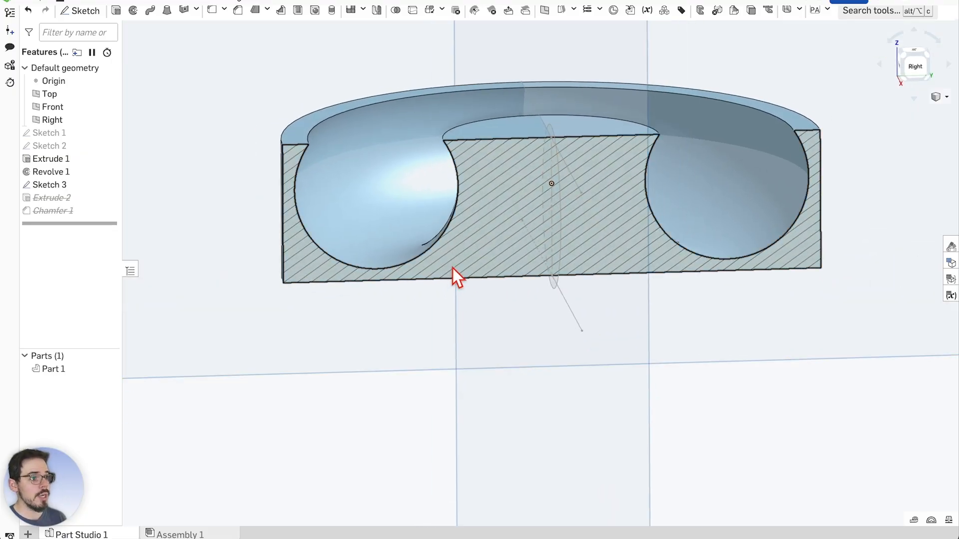
right_click_drag(455, 275, 362, 364)
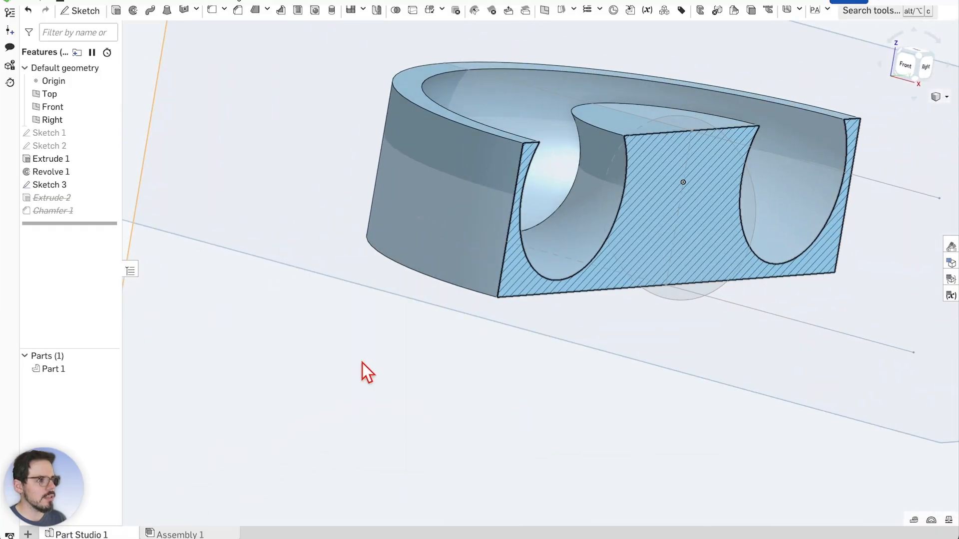
scroll(361, 363, "down", 2)
scroll(657, 240, "up", 4)
right_click_drag(734, 363, 728, 364)
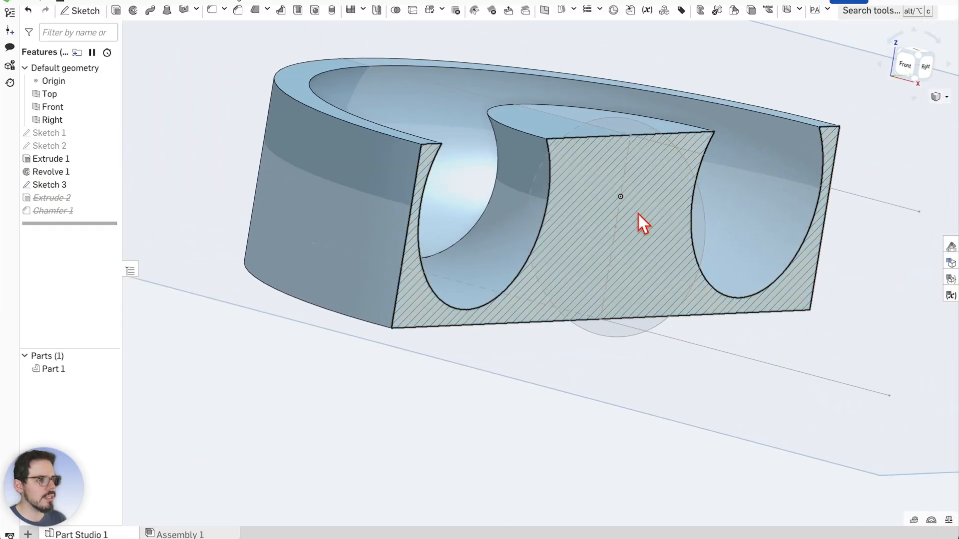
Open Sketch 3 and view it normal to its Front plane
double_click(55, 145)
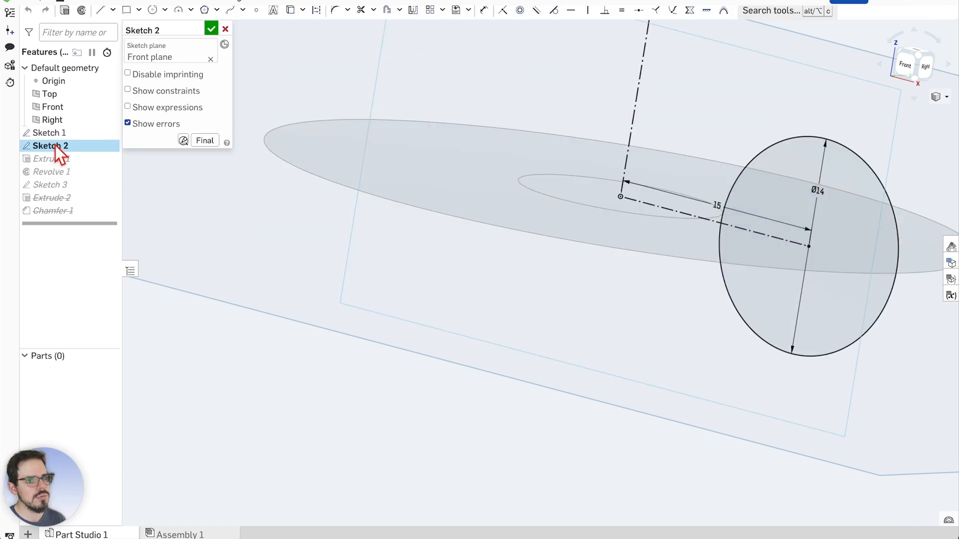
left_click(225, 28)
double_click(68, 182)
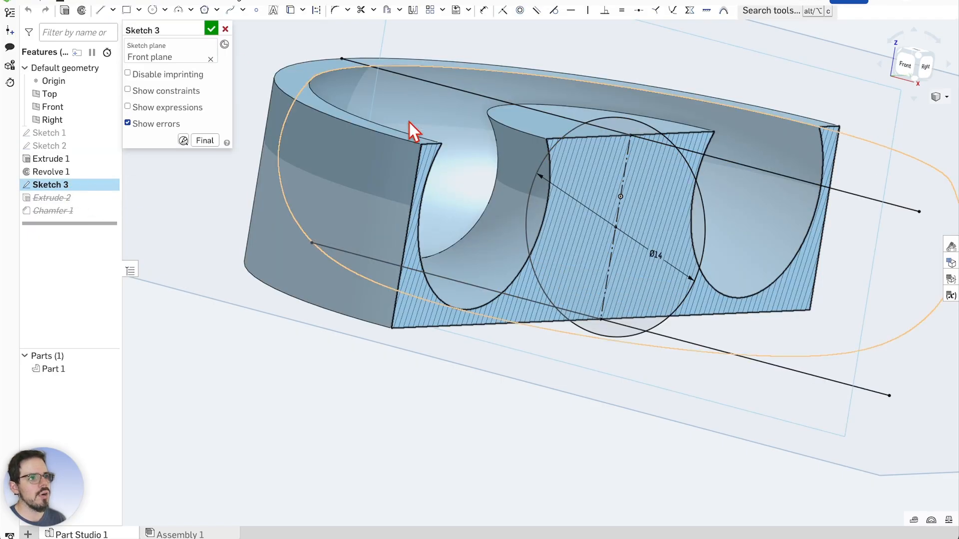
mouse_move(645, 307)
right_mouse_down()
mouse_move(661, 321)
mouse_move(660, 422)
mouse_move(653, 388)
mouse_move(688, 354)
right_mouse_up()
scroll(622, 148, "up", 2)
mouse_move(602, 382)
right_mouse_down()
mouse_move(634, 384)
mouse_move(624, 377)
mouse_move(641, 200)
right_mouse_up()
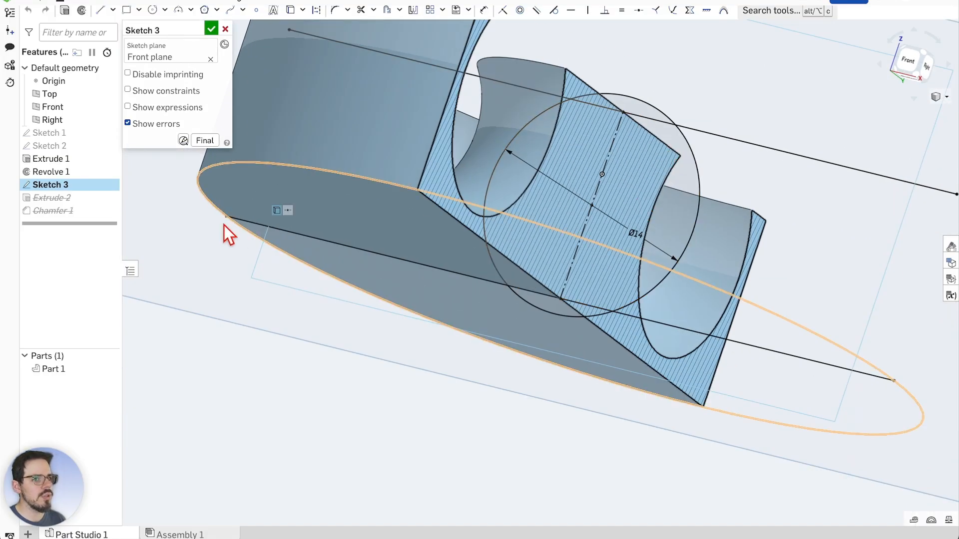
right_click(684, 164)
left_click(778, 370)
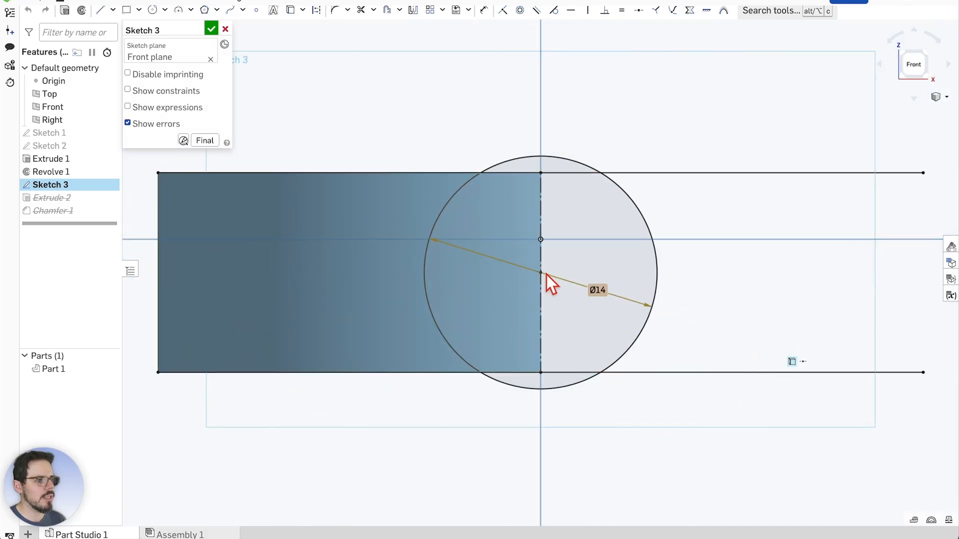
scroll(547, 274, "up", 5)
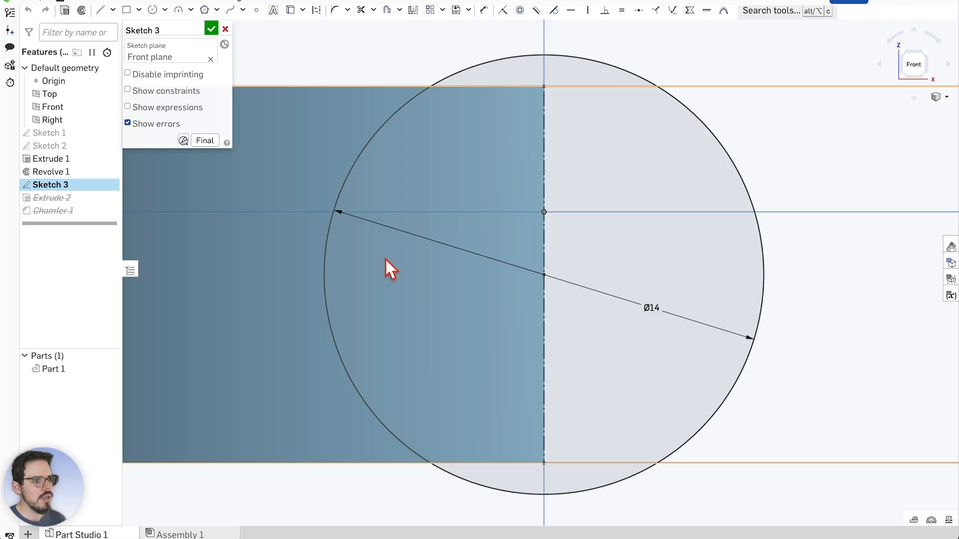
scroll(465, 196, "down", 3)
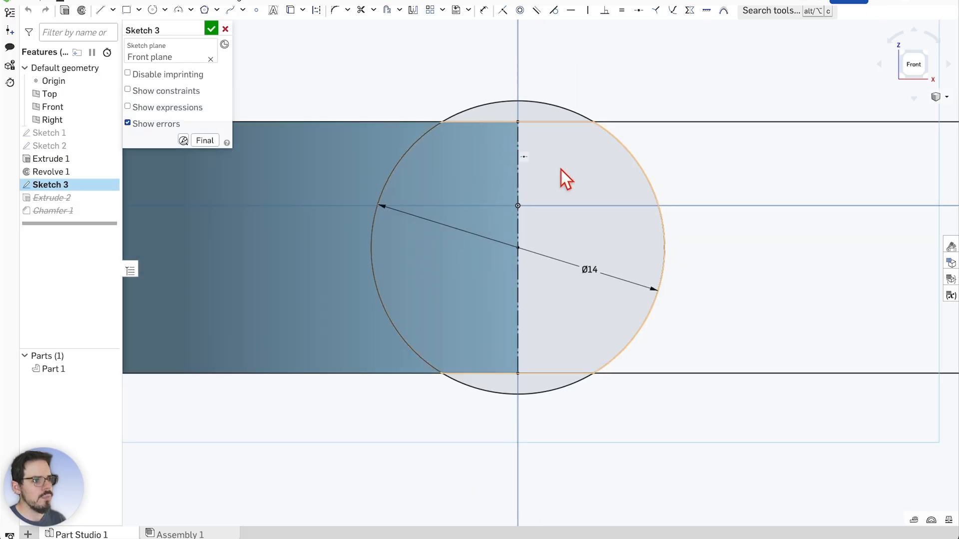
Make the vertical construction line solid, extend a line to the circle's bottom, and finish
left_click(518, 316)
key("q")
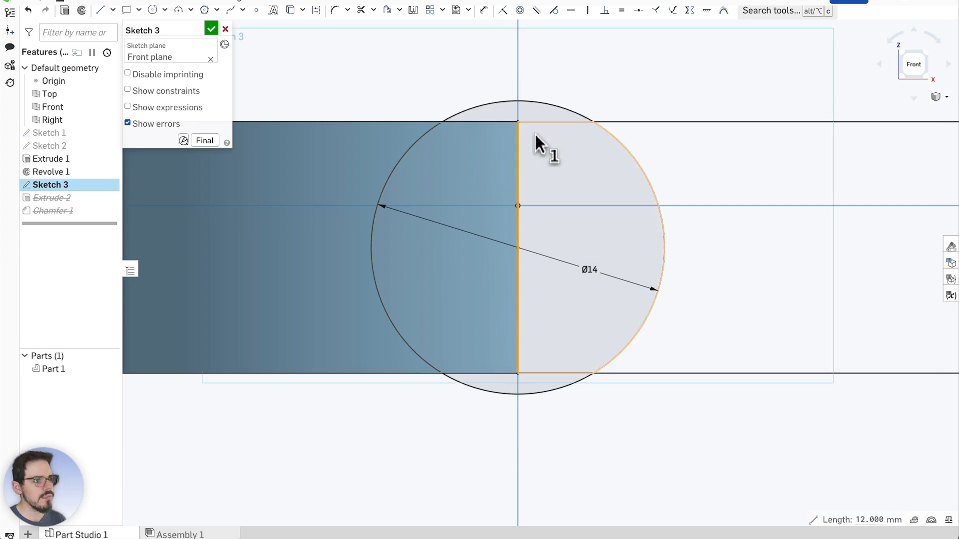
scroll(496, 80, "up", 1)
scroll(501, 106, "up", 1)
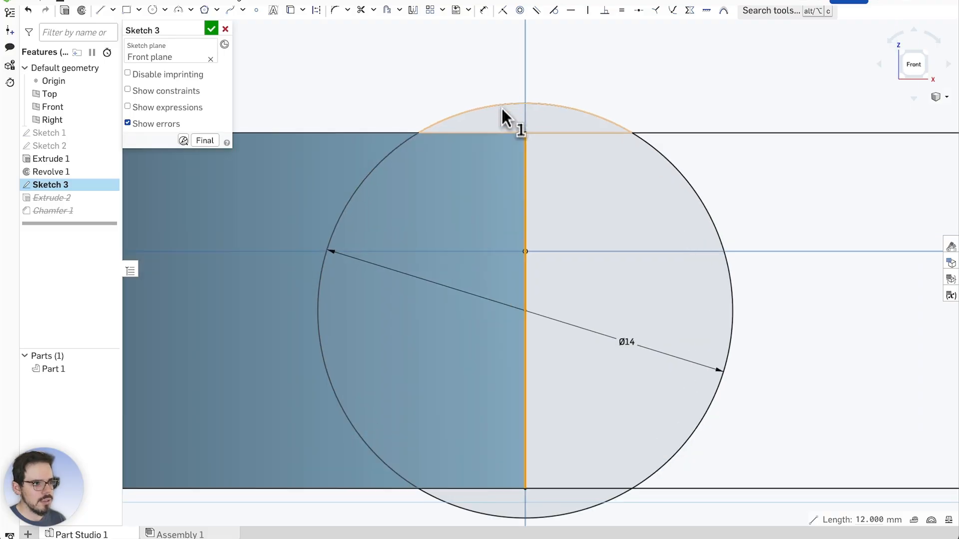
left_click(104, 12)
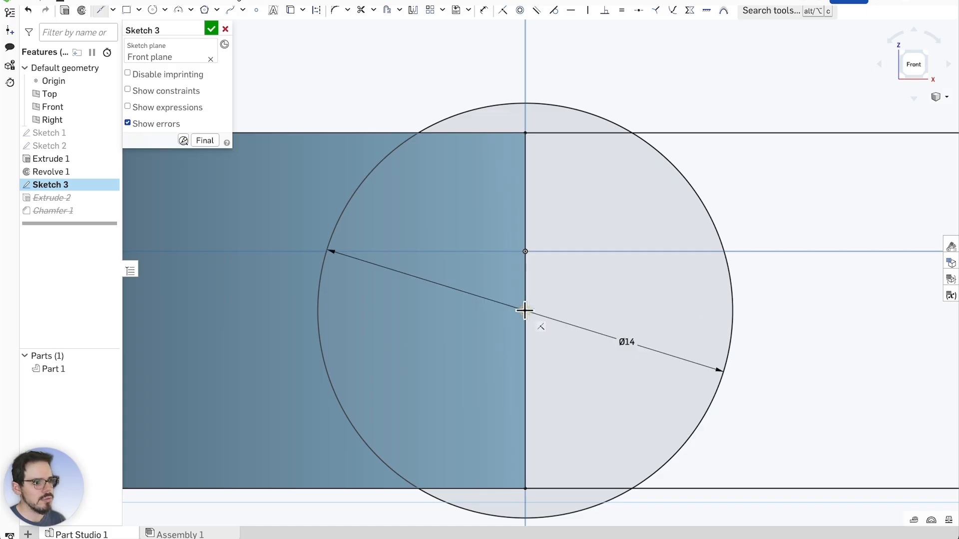
left_click(524, 518)
key("Escape")
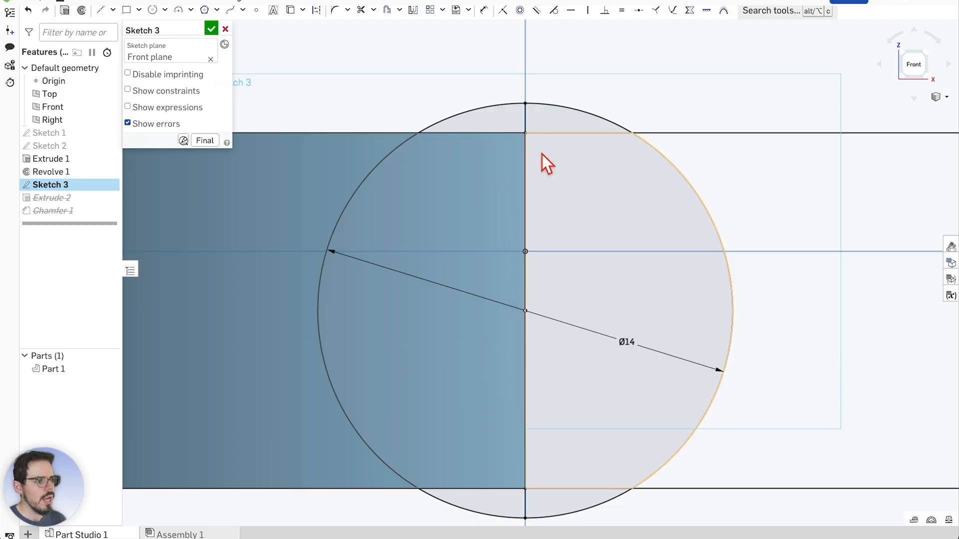
scroll(548, 228, "down", 3)
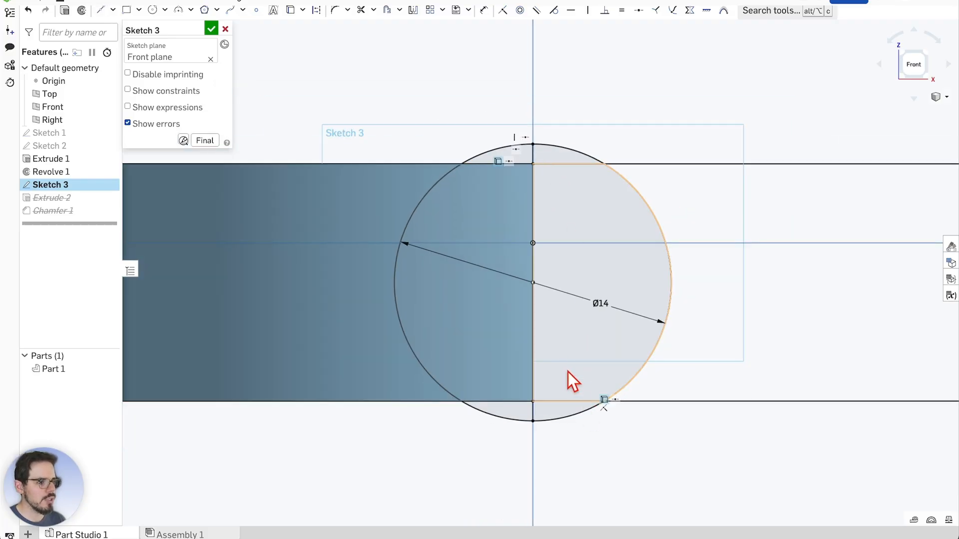
scroll(568, 379, "up", 2)
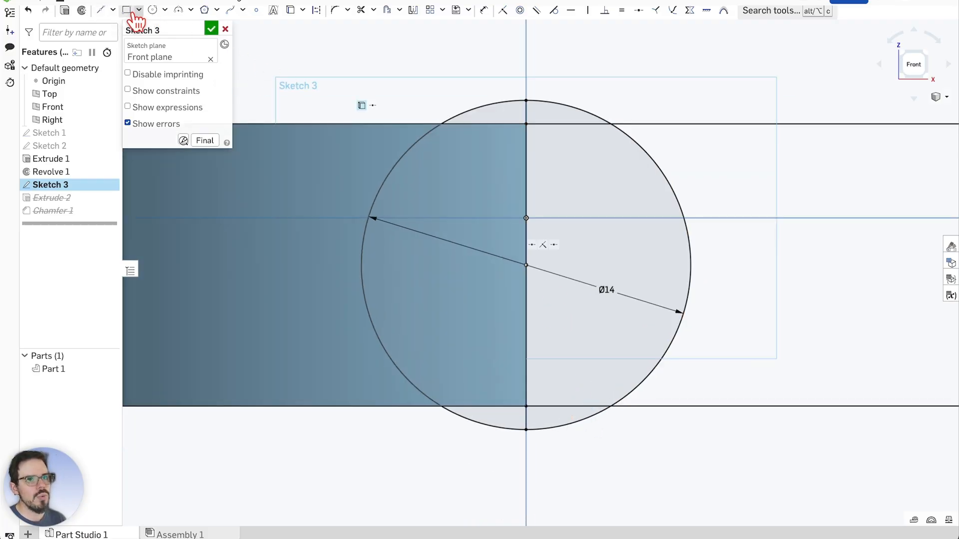
left_click(209, 30)
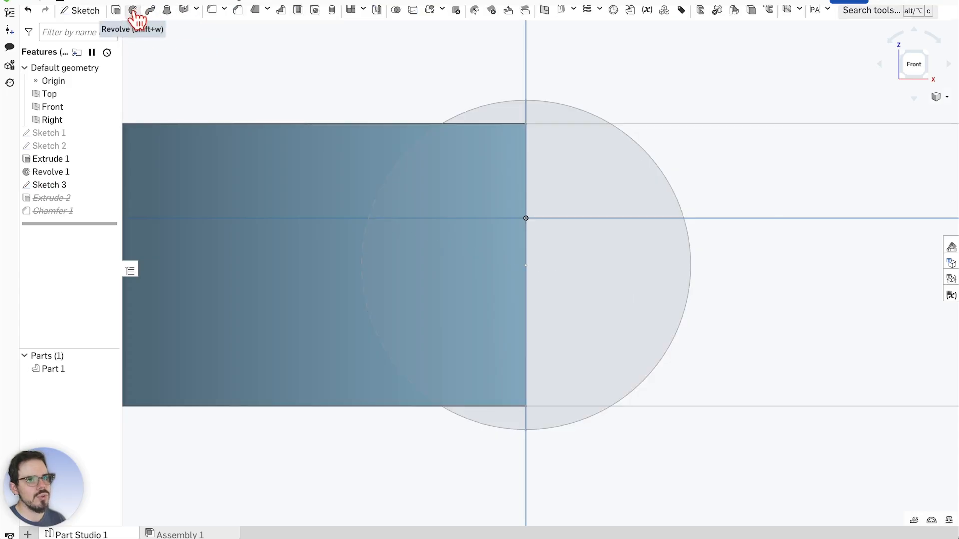
Set up a Remove revolve of Sketch 3's three regions about its vertical line
left_click(133, 11)
scroll(561, 117, "up", 2)
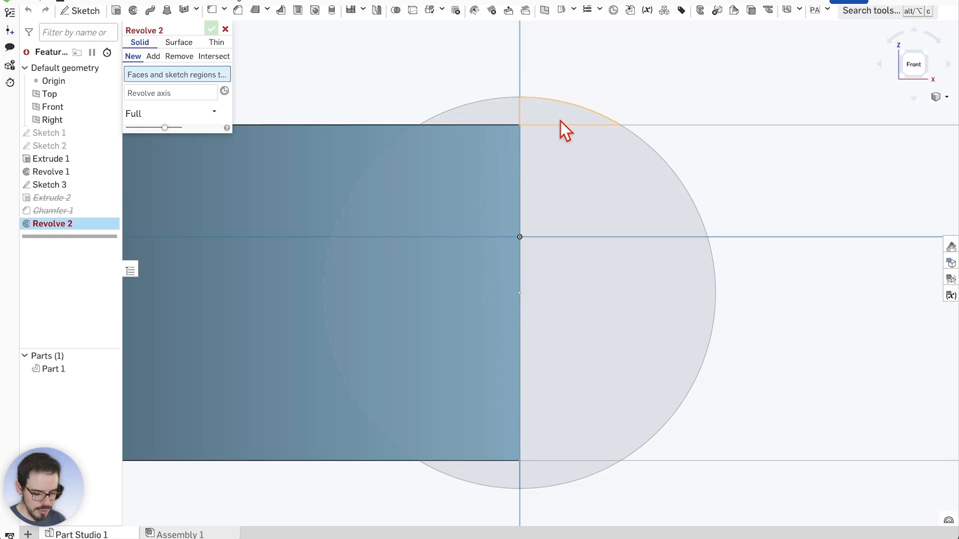
scroll(562, 138, "up", 1)
right_click_drag(646, 80, 617, 106)
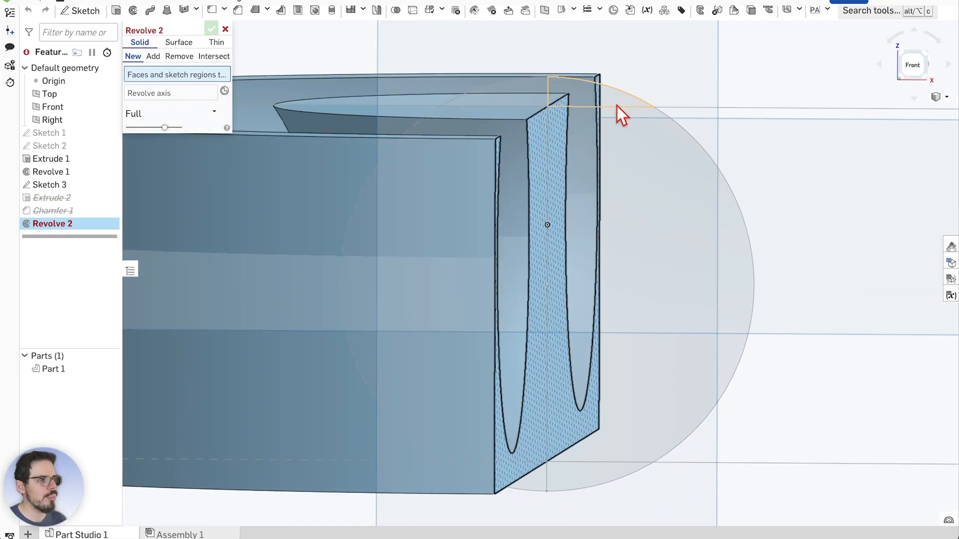
left_click(630, 161)
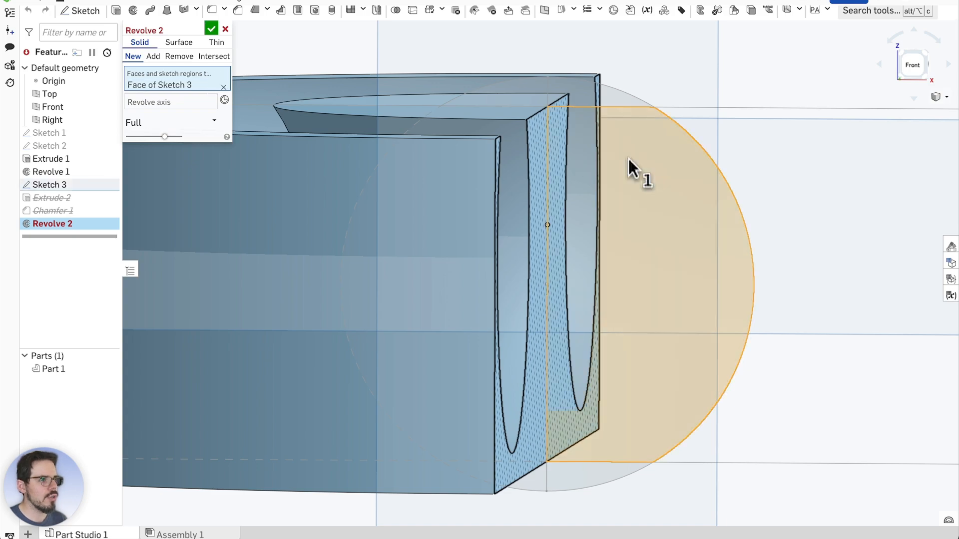
left_click(616, 97)
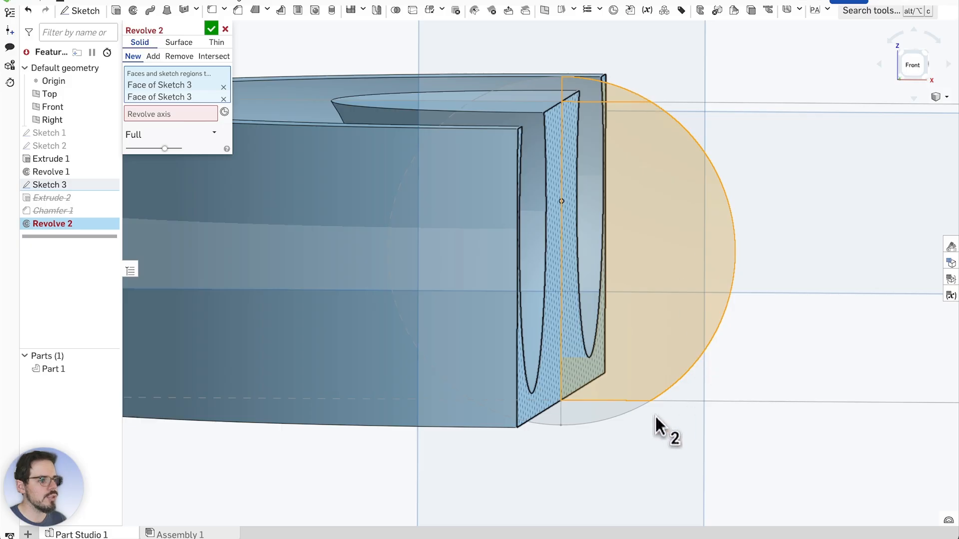
left_click(608, 398)
mouse_move(609, 396)
right_mouse_down()
mouse_move(755, 263)
mouse_move(796, 258)
mouse_move(778, 260)
right_mouse_up()
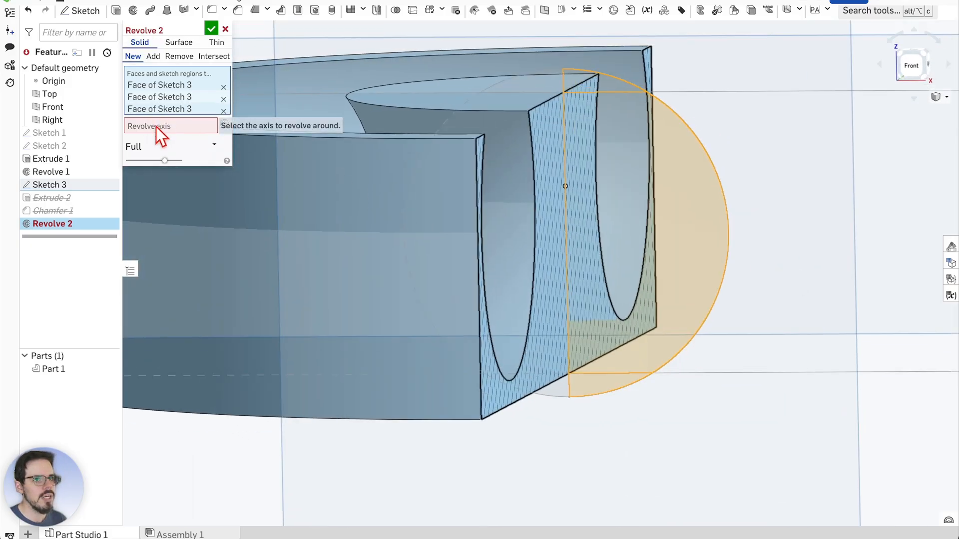
left_click(152, 127)
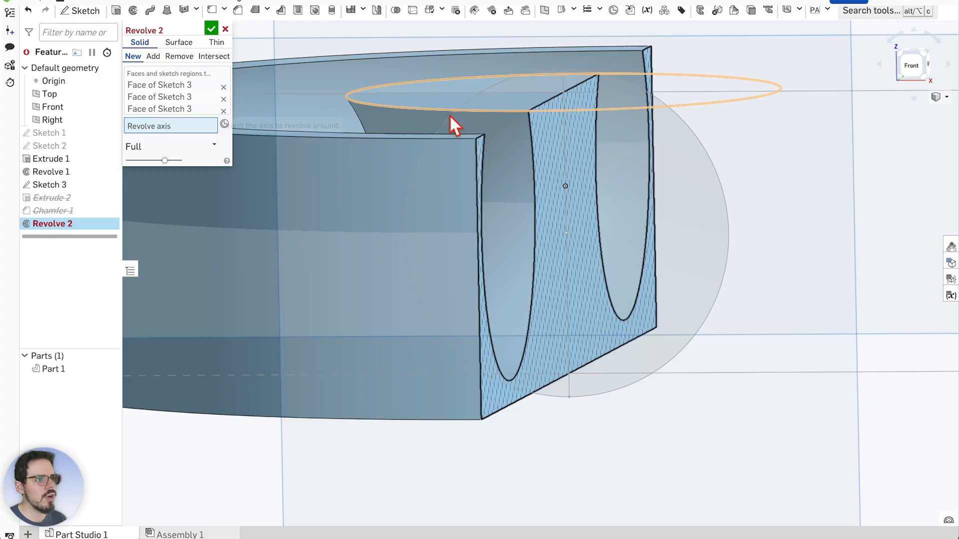
left_click(565, 164)
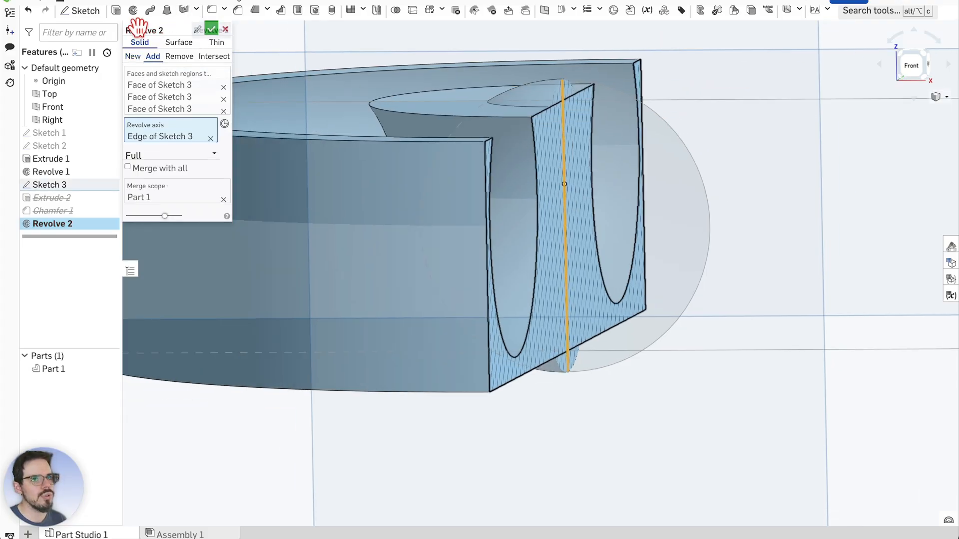
left_click(185, 59)
Orbit and zoom around the full-revolution cut preview to inspect it
scroll(594, 172, "up", 2)
right_click_drag(783, 194, 710, 187)
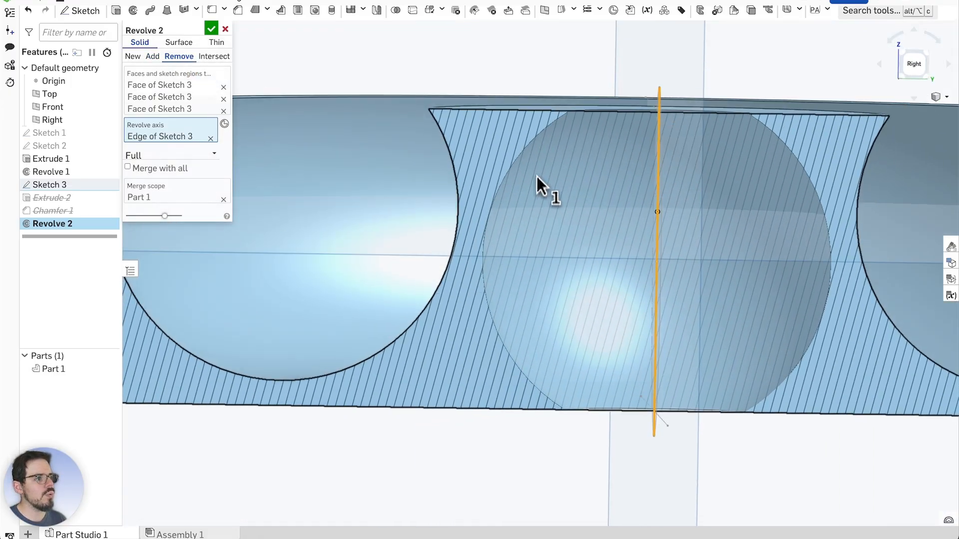
scroll(544, 185, "down", 2)
scroll(619, 170, "up", 2)
scroll(615, 173, "down", 2)
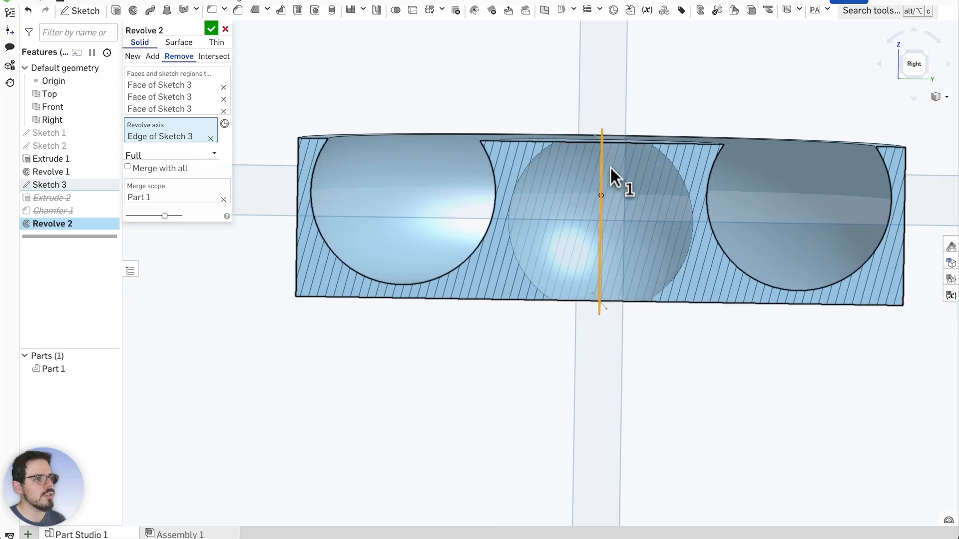
scroll(654, 115, "up", 2)
scroll(654, 110, "down", 1)
scroll(559, 182, "down", 1)
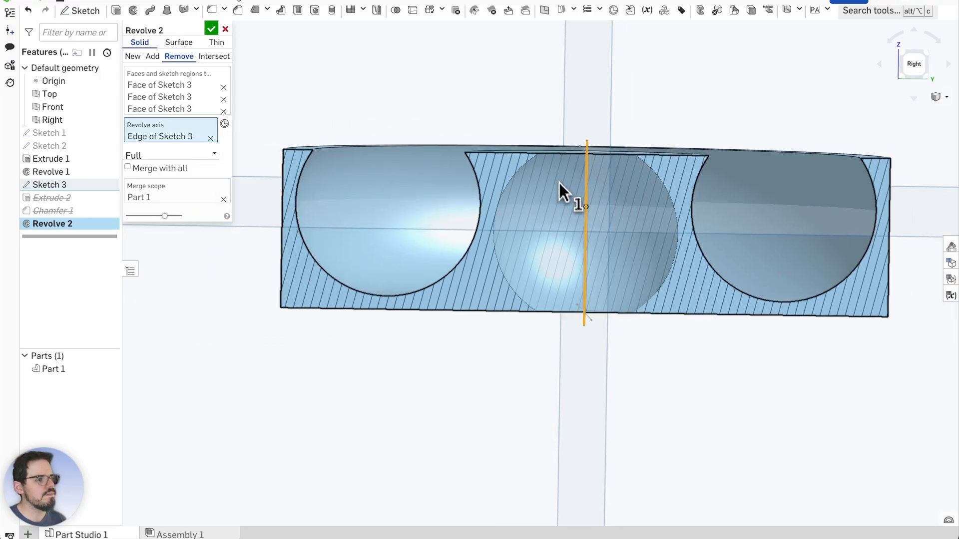
mouse_move(638, 360)
right_mouse_down()
mouse_move(631, 336)
mouse_move(628, 347)
right_mouse_up()
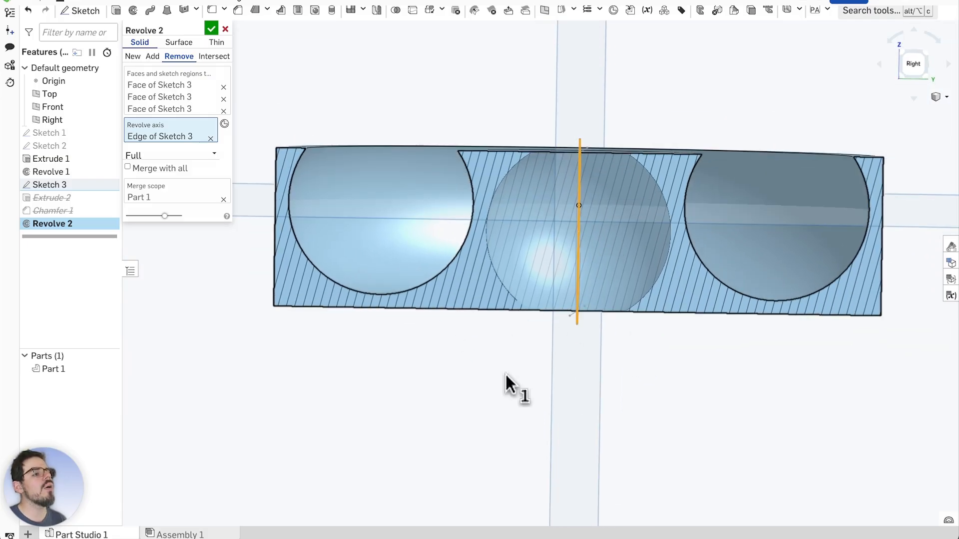
scroll(455, 344, "down", 1)
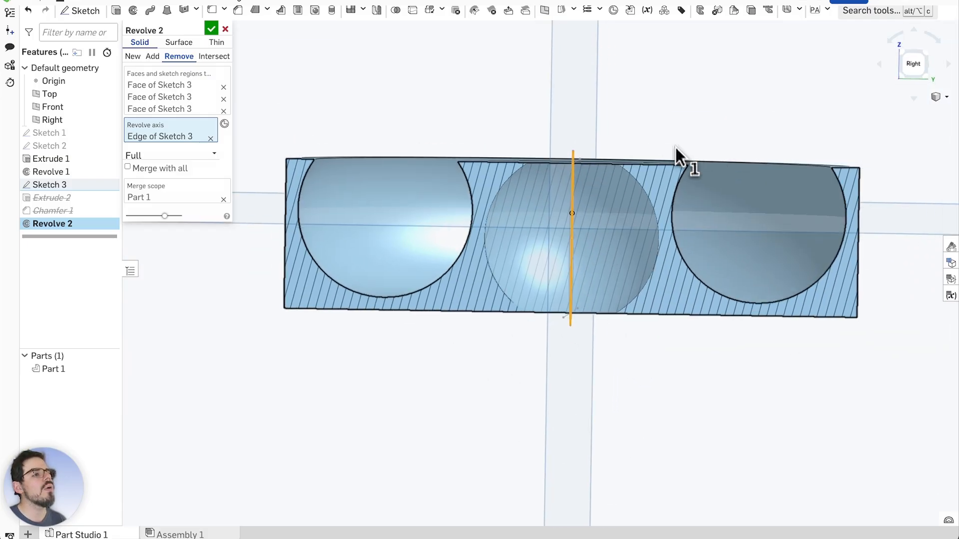
scroll(577, 208, "up", 1)
scroll(568, 207, "down", 1)
scroll(627, 205, "up", 3)
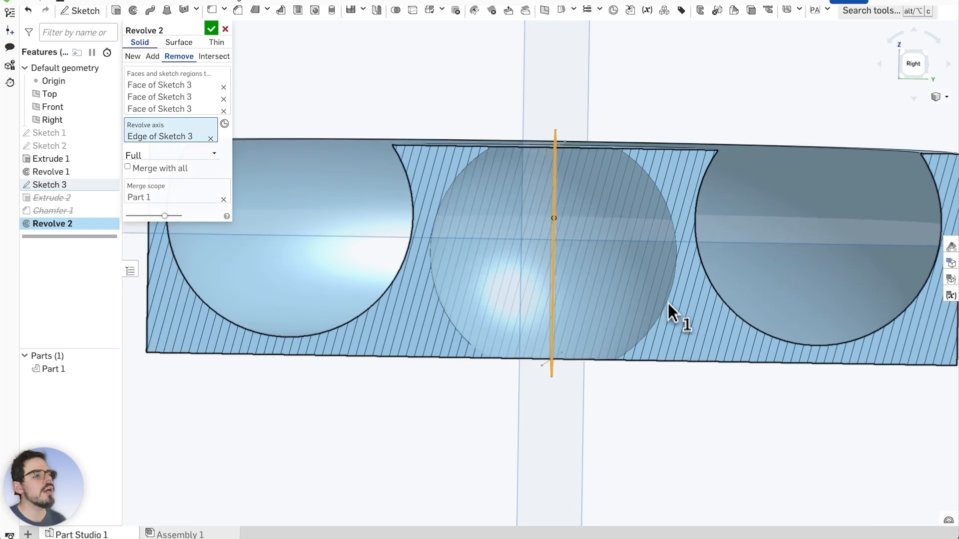
scroll(484, 341, "down", 1)
scroll(494, 347, "up", 1)
scroll(572, 383, "down", 3)
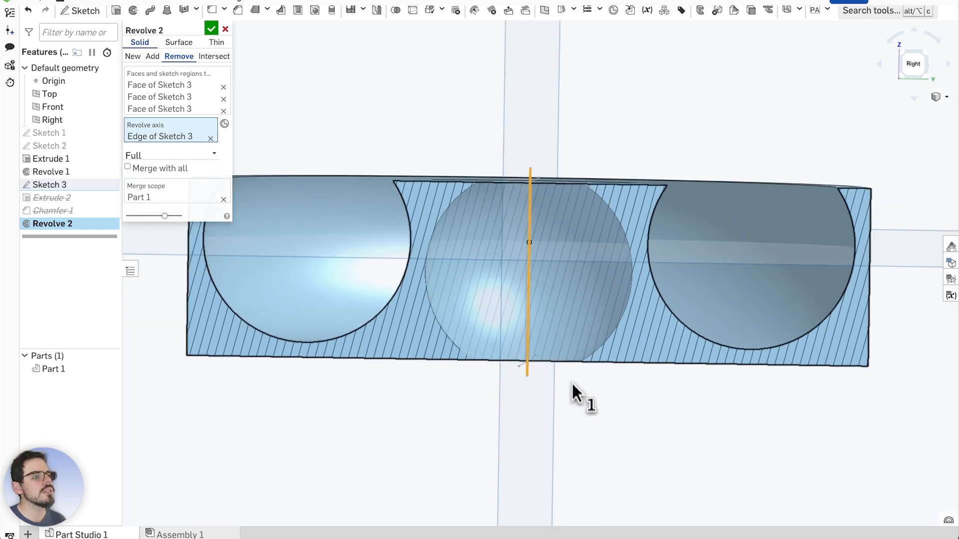
mouse_move(574, 383)
right_mouse_down()
mouse_move(619, 394)
mouse_move(574, 388)
mouse_move(633, 385)
mouse_move(583, 396)
mouse_move(578, 385)
right_mouse_up()
scroll(510, 269, "up", 3)
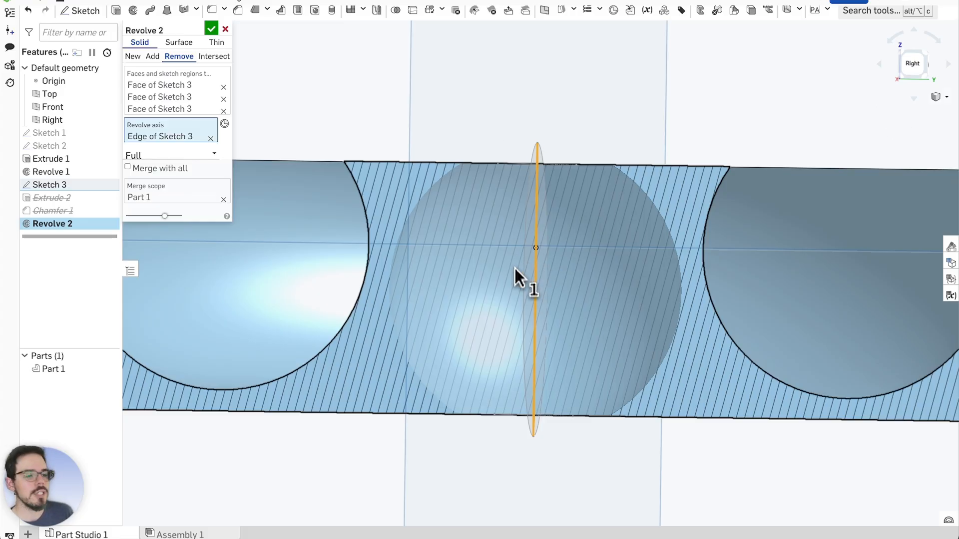
scroll(513, 287, "down", 1)
scroll(515, 289, "down", 2)
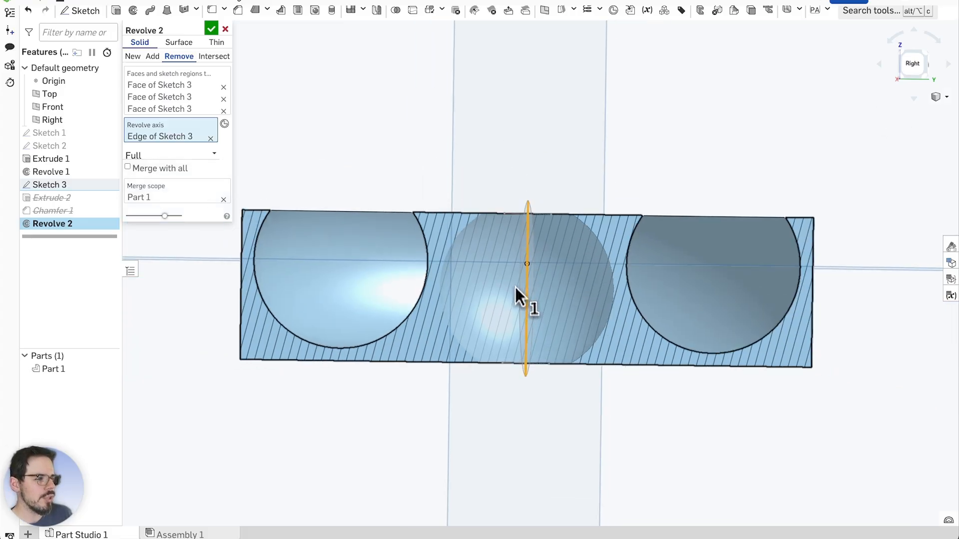
scroll(507, 275, "down", 1)
scroll(502, 264, "up", 1)
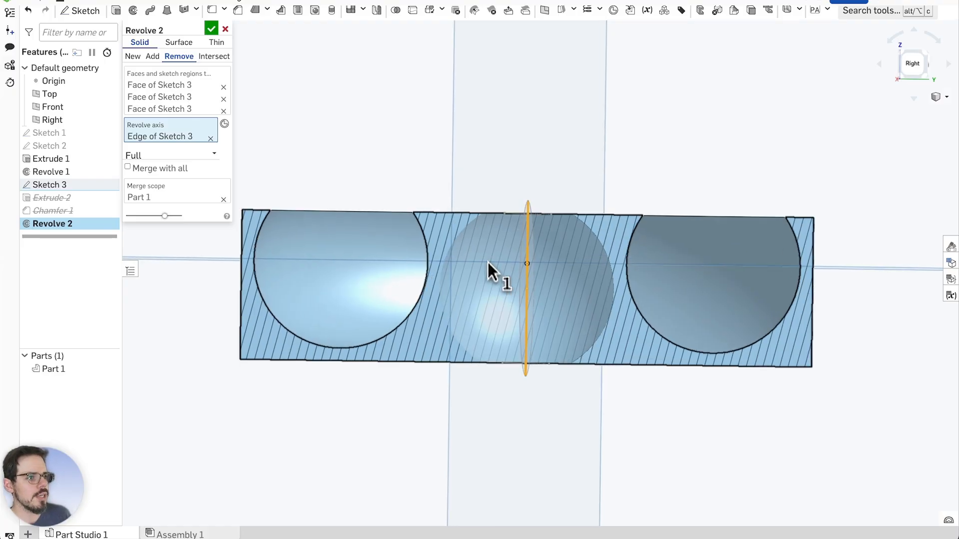
scroll(488, 261, "up", 4)
mouse_move(576, 128)
right_mouse_down()
mouse_move(589, 160)
mouse_move(583, 122)
mouse_move(576, 134)
right_mouse_up()
scroll(574, 167, "down", 3)
scroll(573, 169, "up", 2)
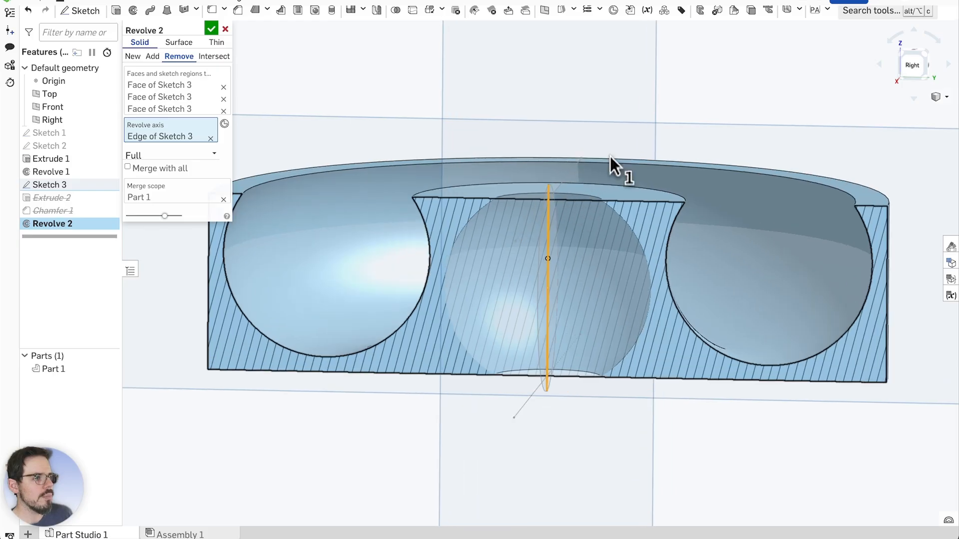
mouse_move(724, 125)
right_mouse_down()
mouse_move(720, 115)
mouse_move(727, 120)
right_mouse_up()
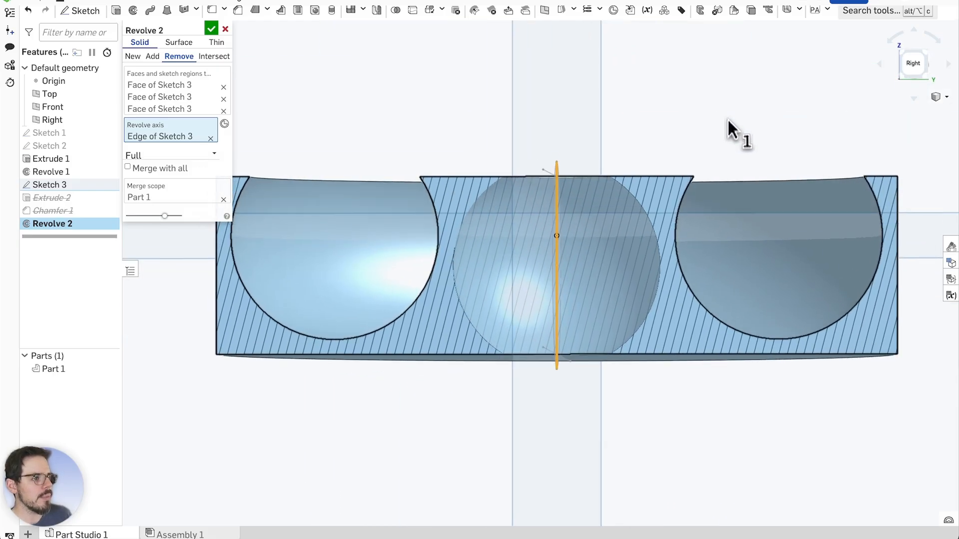
scroll(514, 200, "down", 1)
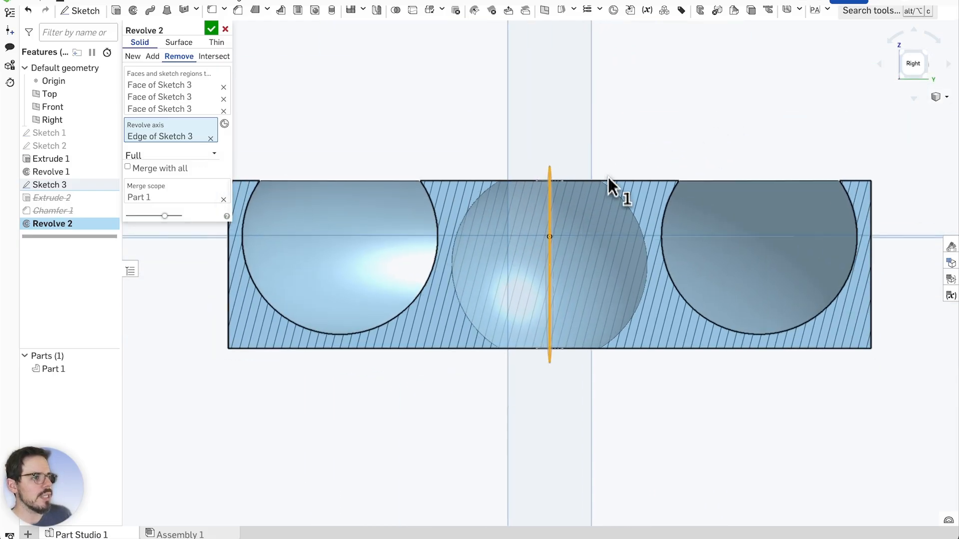
scroll(591, 193, "up", 1)
scroll(593, 193, "up", 1)
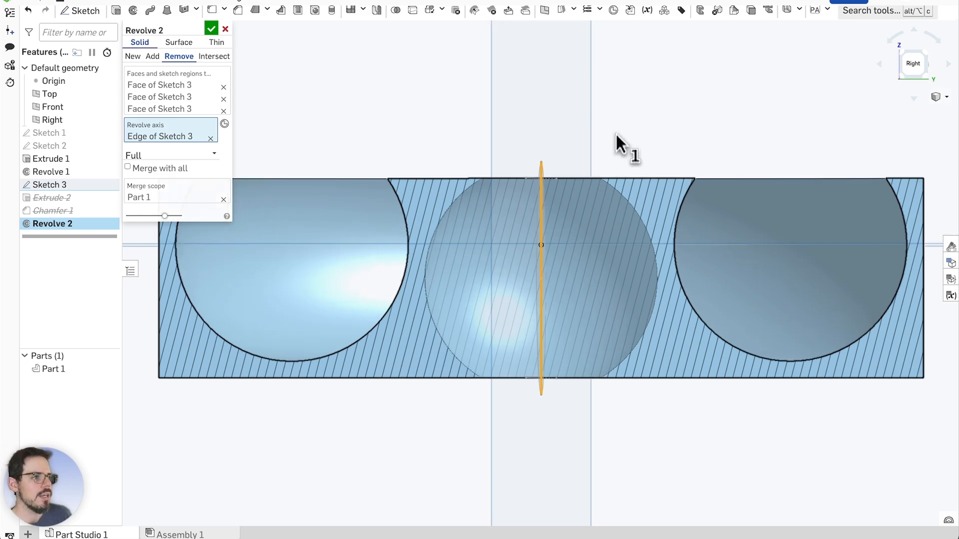
right_click_drag(619, 143, 623, 150)
scroll(504, 202, "down", 1)
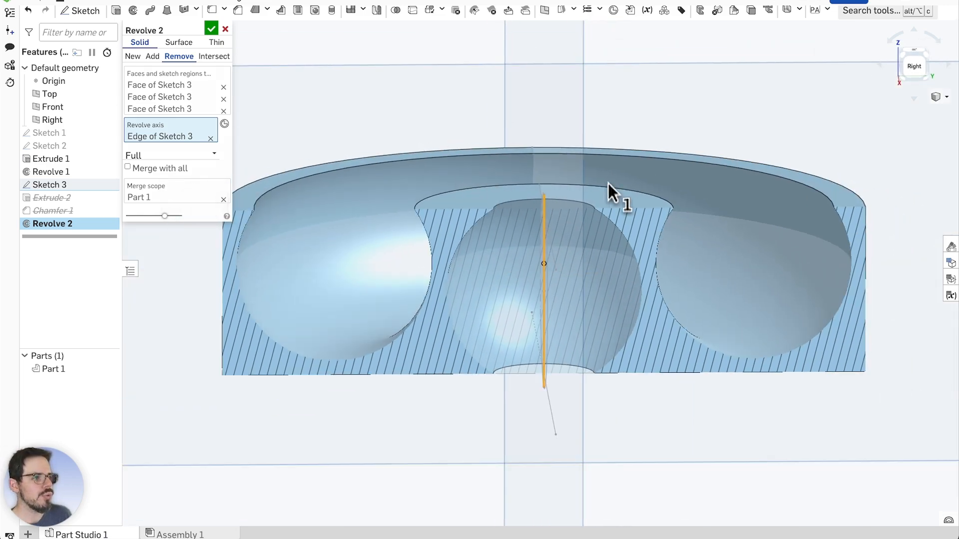
scroll(608, 184, "up", 1)
right_click_drag(559, 120, 562, 107)
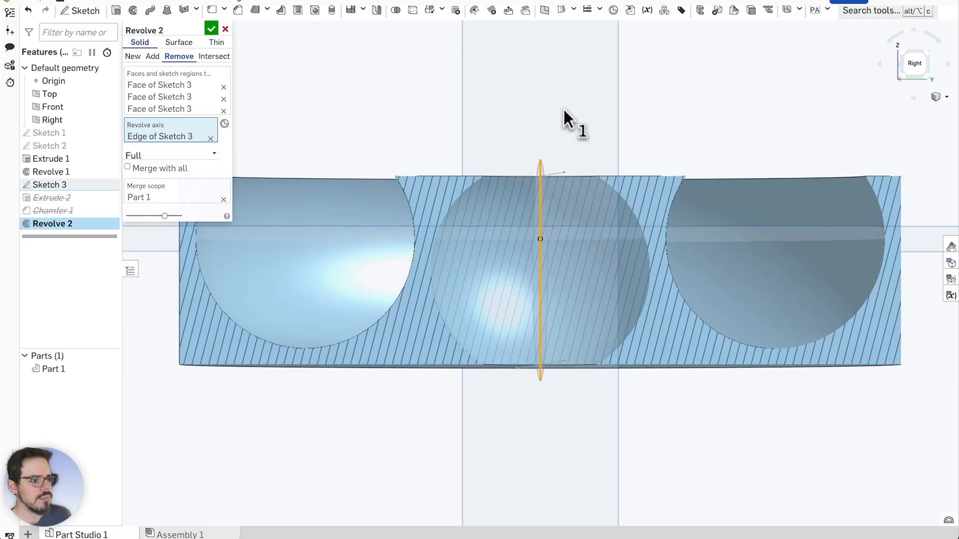
Confirm Revolve 2 and view the spherical cavity in the sectioned disc
left_click(213, 30)
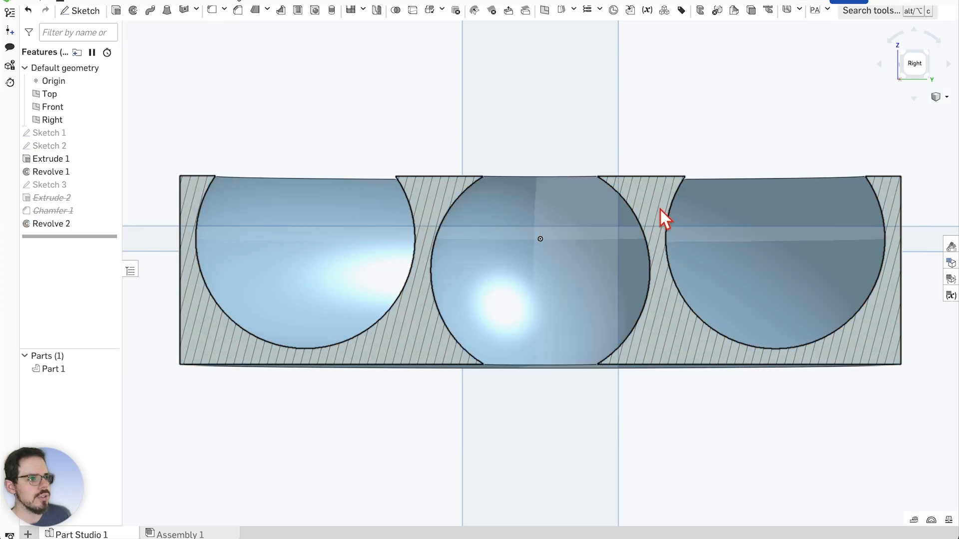
right_click_drag(662, 214, 681, 214)
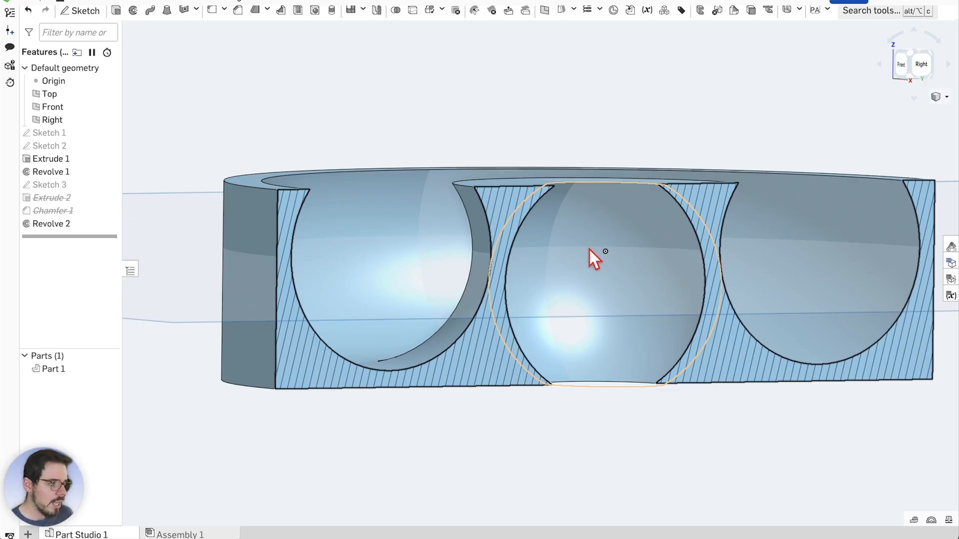
scroll(626, 254, "up", 2)
mouse_move(601, 245)
right_mouse_down()
mouse_move(674, 47)
mouse_move(542, 268)
right_mouse_up()
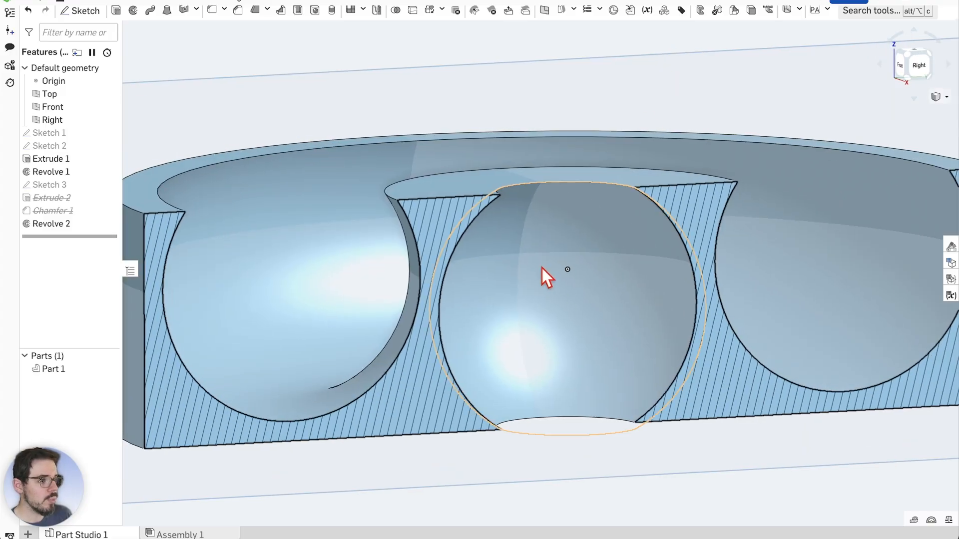
Reopen Sketch 3, hide Part 1, view face-on, and box-select the circle and lines
double_click(71, 183)
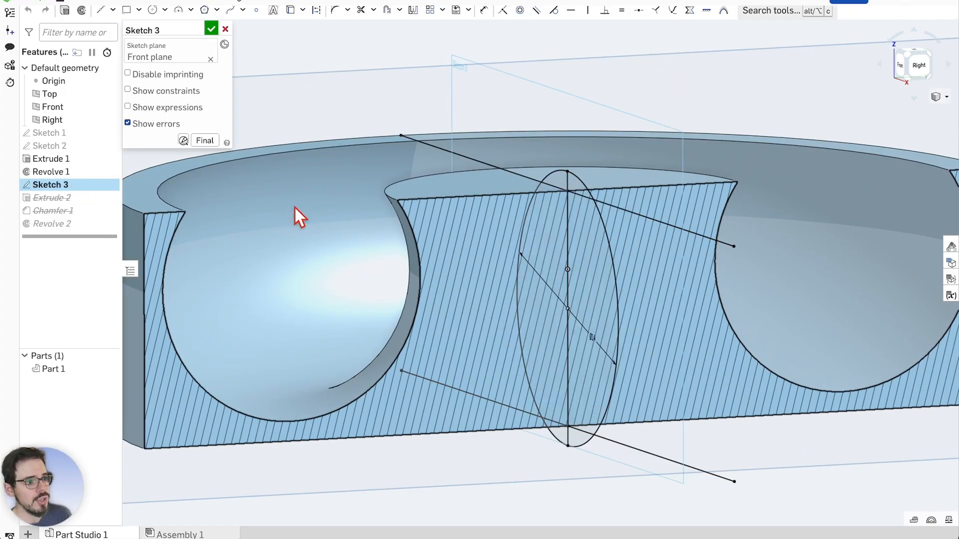
key("n")
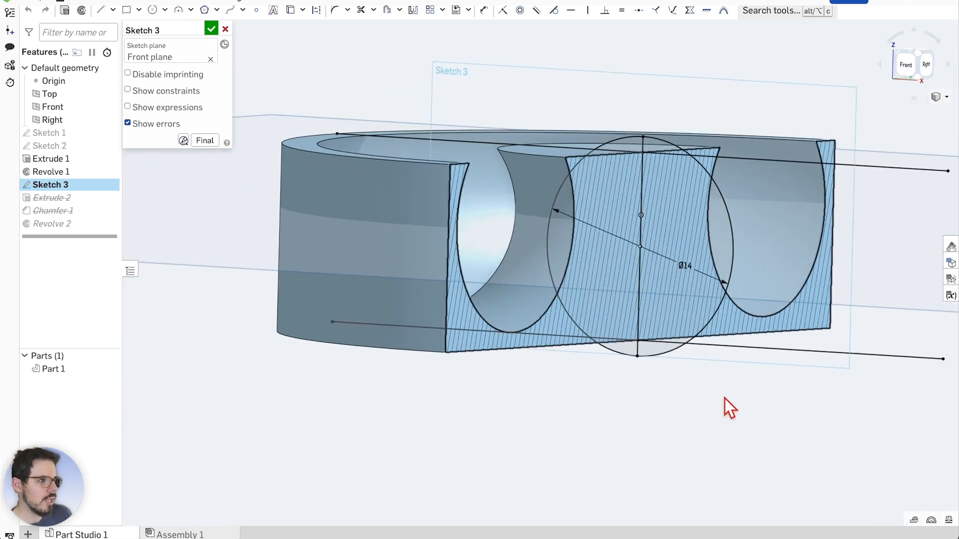
scroll(718, 245, "up", 3)
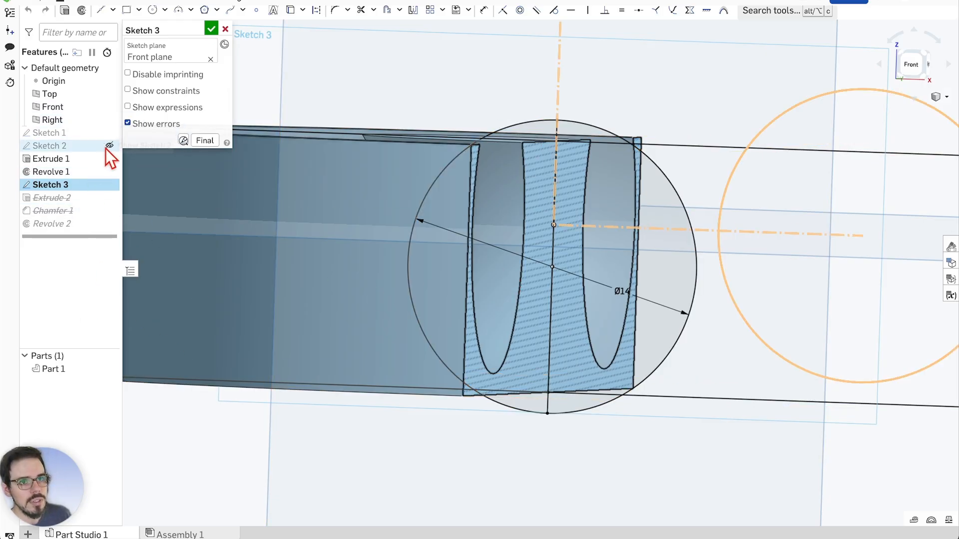
left_click(110, 356)
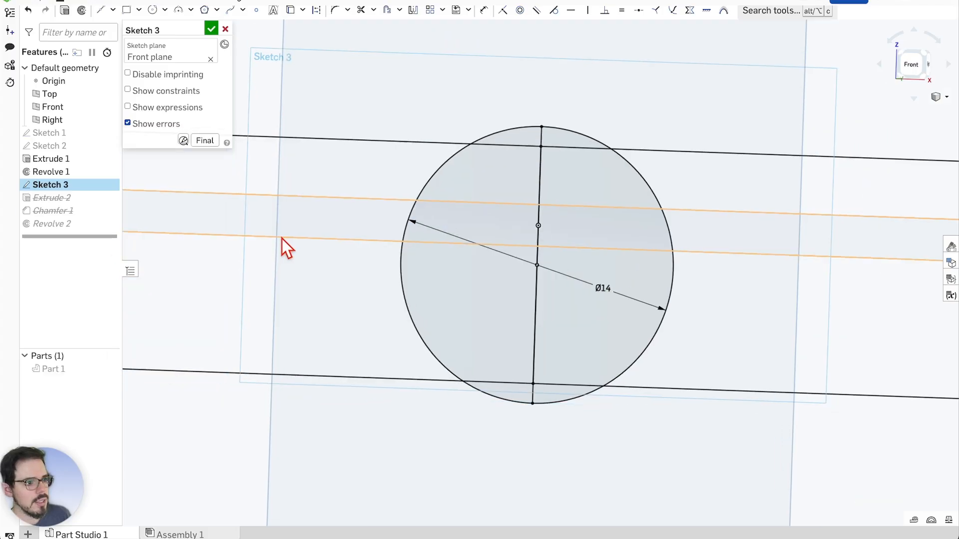
scroll(325, 235, "down", 2)
right_click_drag(631, 120, 649, 127)
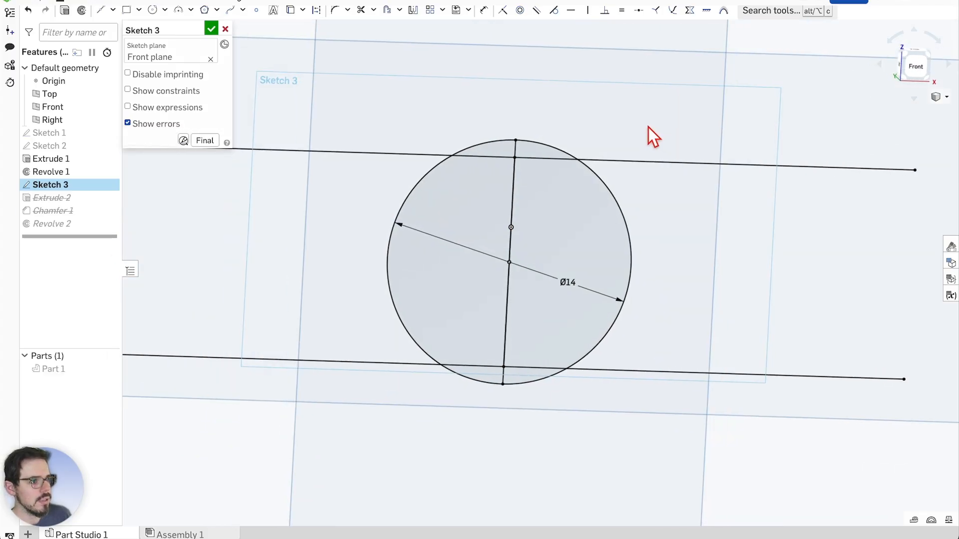
right_click(709, 215)
left_click(789, 398)
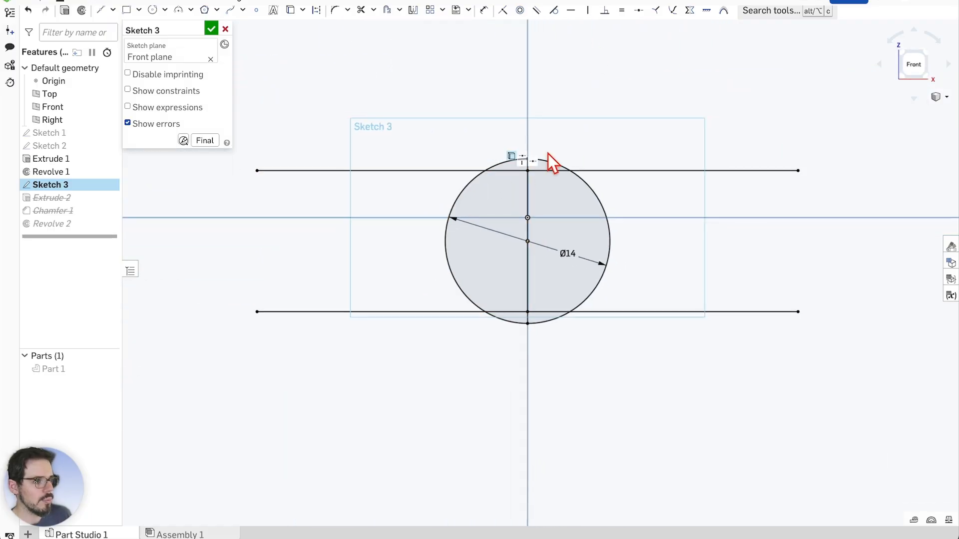
scroll(554, 151, "up", 3)
left_click_drag(646, 144, 397, 406)
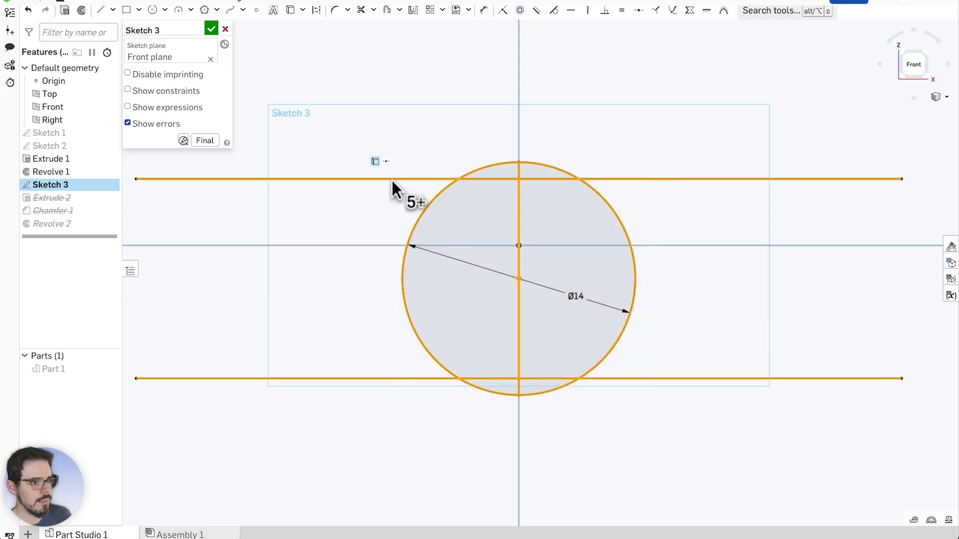
Deselect the two horizontal lines so only the Ø14 circle is transformed
left_click(391, 179)
left_click(390, 378)
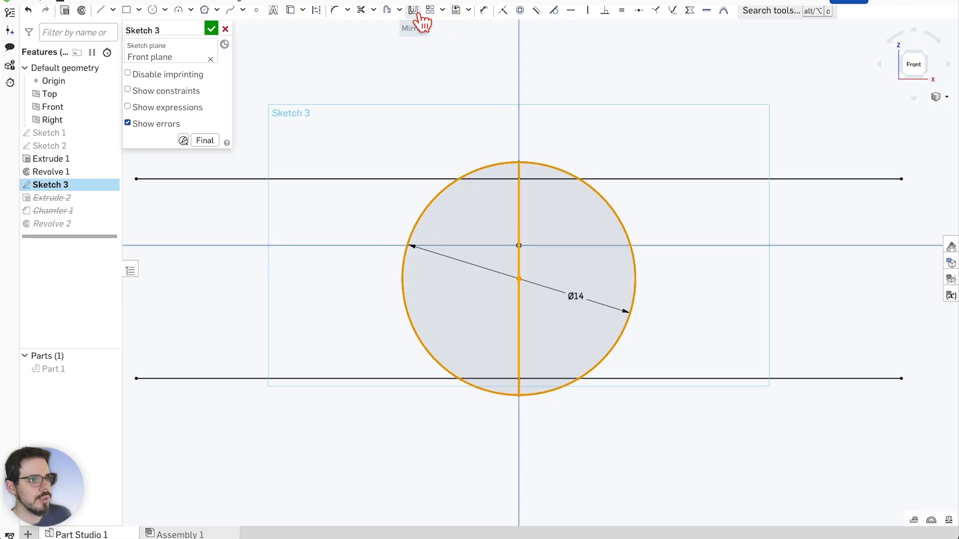
left_click(442, 11)
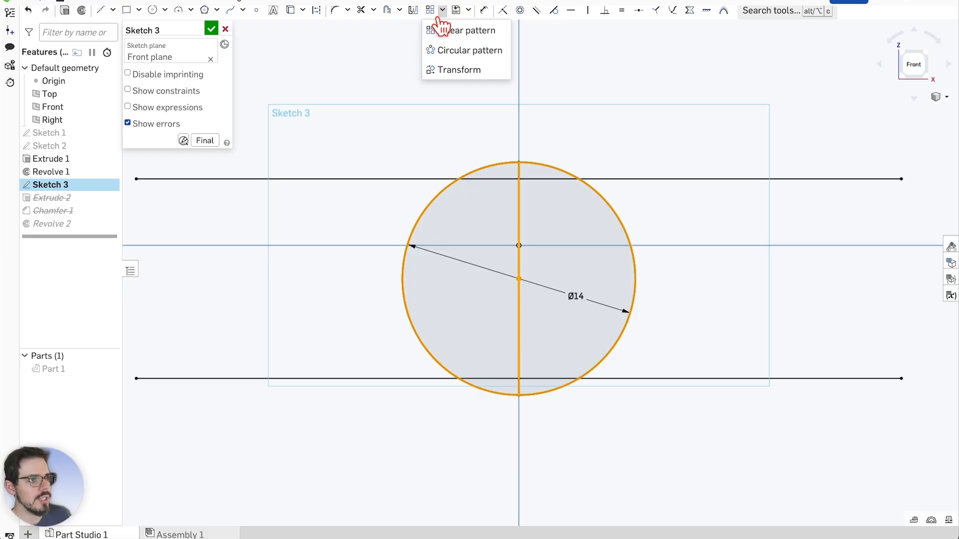
left_click(456, 70)
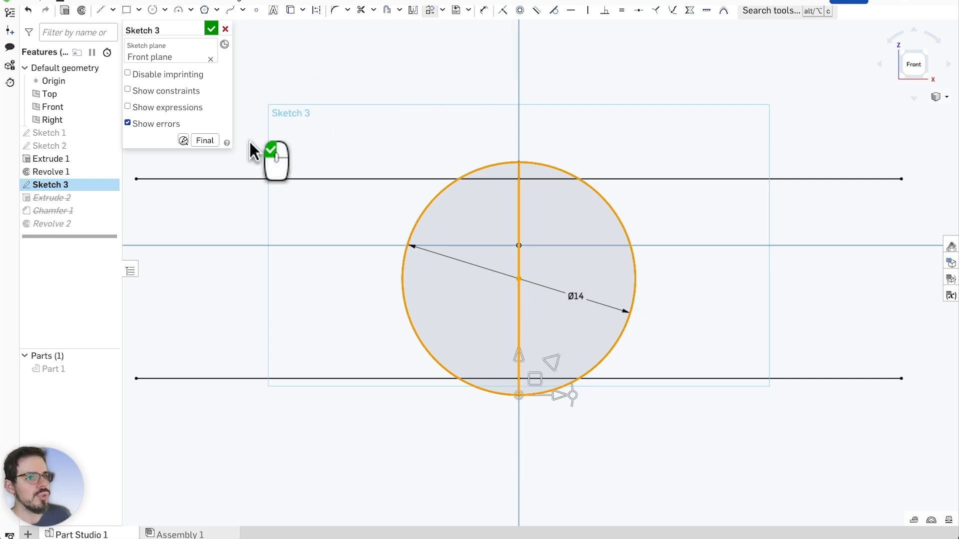
Drag the Ø14 circle downward to a 1.71 mm offset and enable the Final preview
left_click(517, 359)
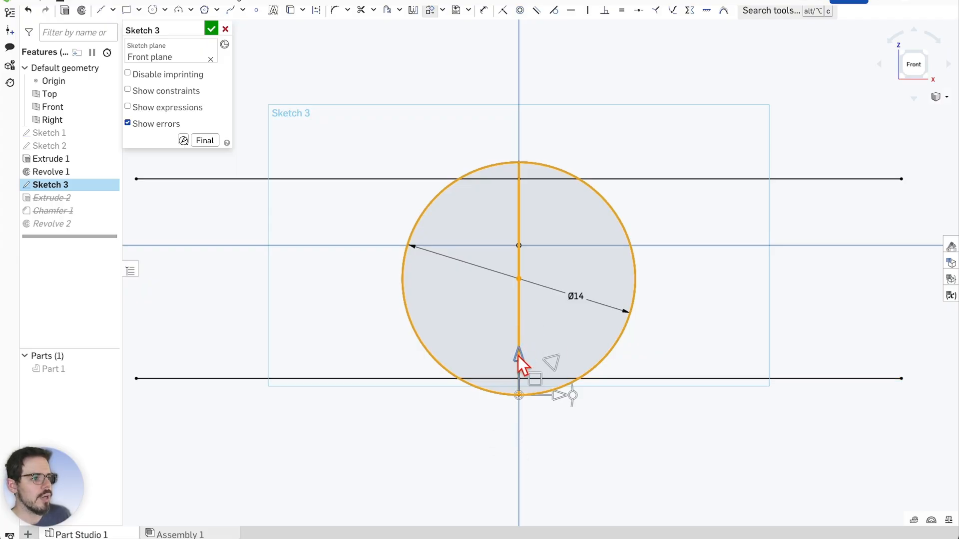
left_click_drag(517, 356, 515, 331)
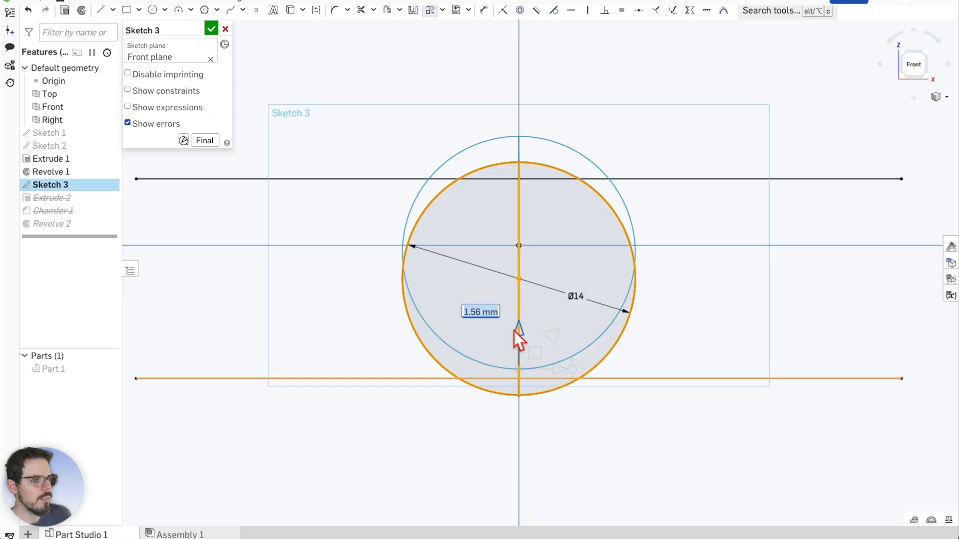
left_click_drag(514, 331, 514, 332)
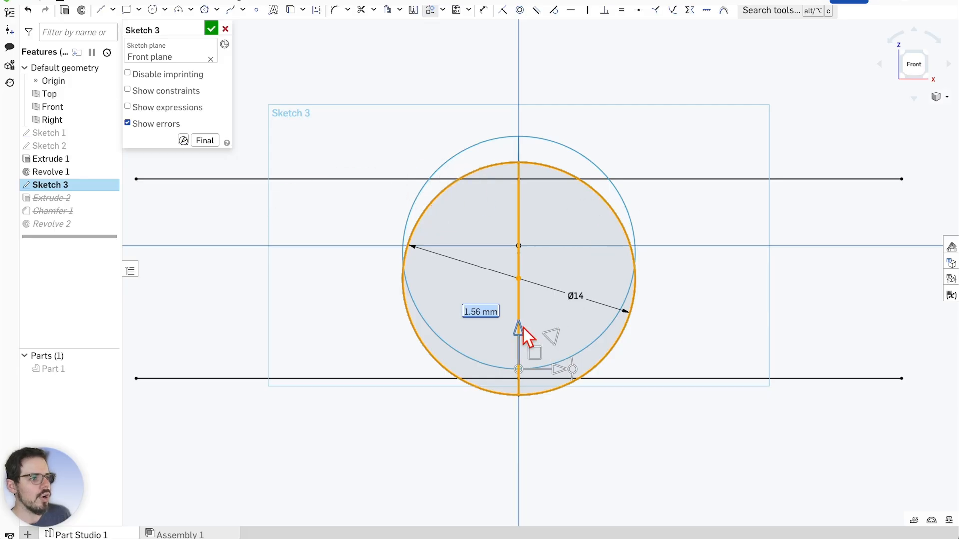
mouse_move(520, 331)
left_mouse_down()
mouse_move(520, 304)
mouse_move(516, 324)
left_mouse_up()
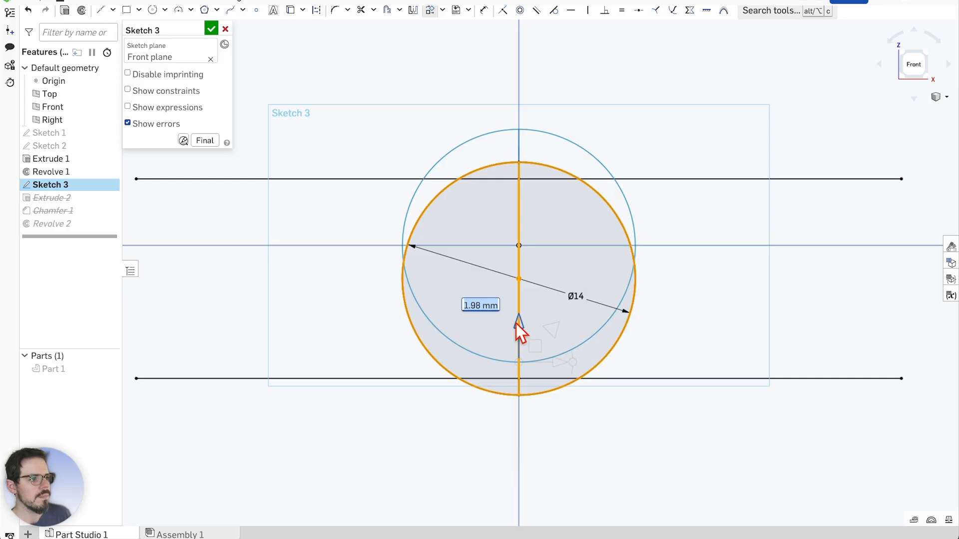
left_click_drag(517, 324, 516, 322)
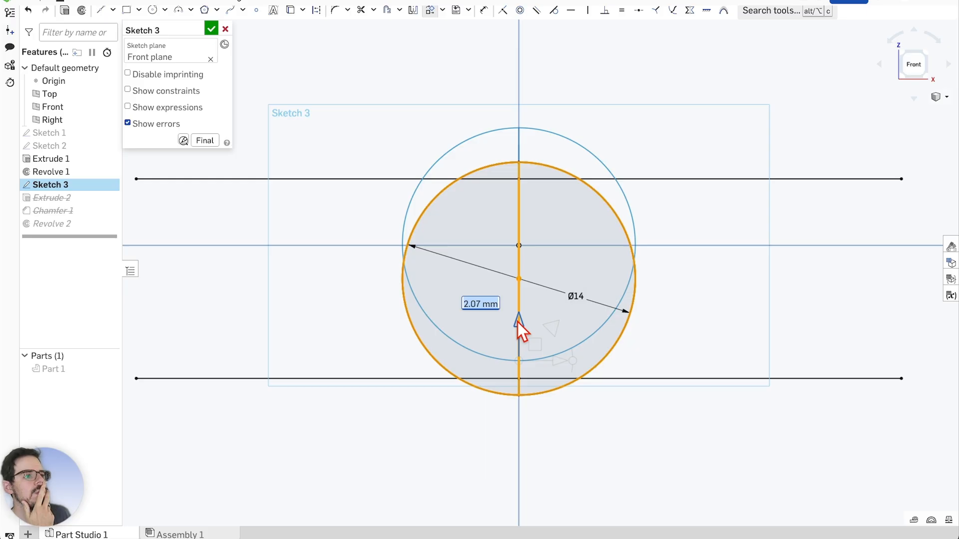
left_click_drag(518, 322, 520, 352)
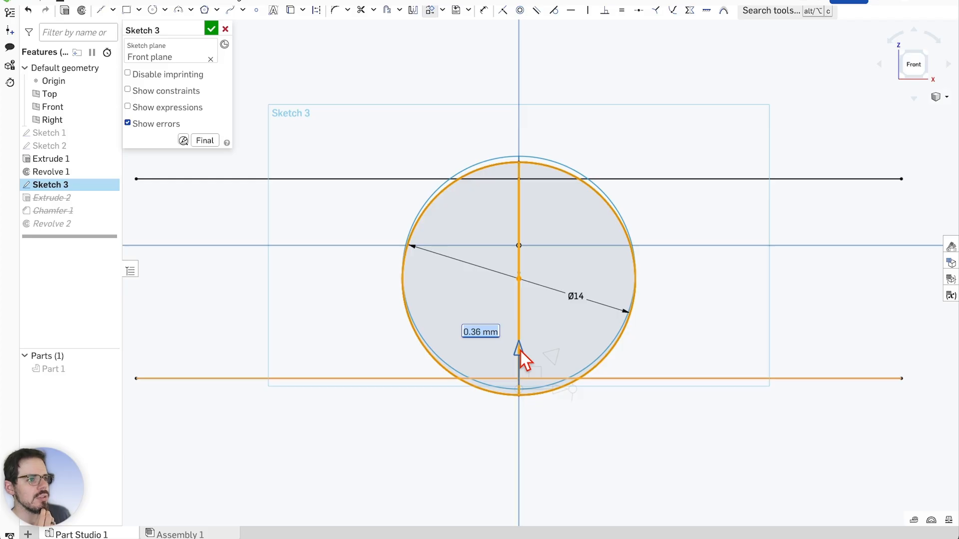
left_click_drag(520, 352, 520, 352)
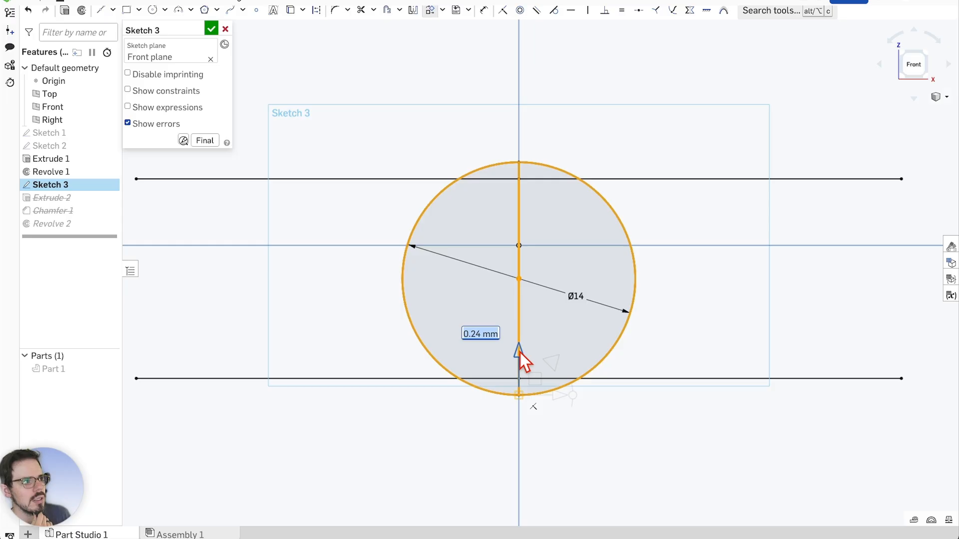
left_click_drag(520, 352, 516, 325)
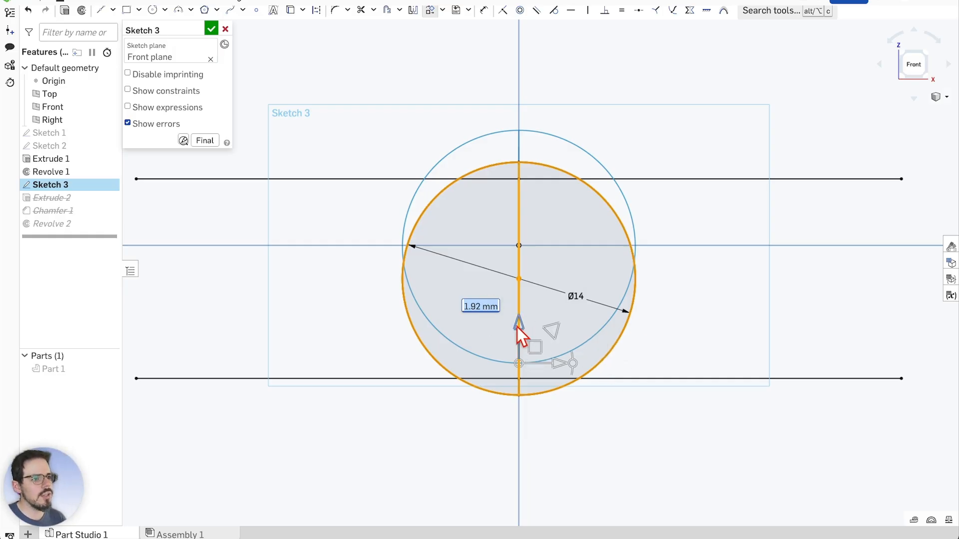
mouse_move(517, 328)
left_mouse_down()
mouse_move(517, 319)
mouse_move(519, 346)
mouse_move(519, 327)
left_mouse_up()
left_click(519, 329)
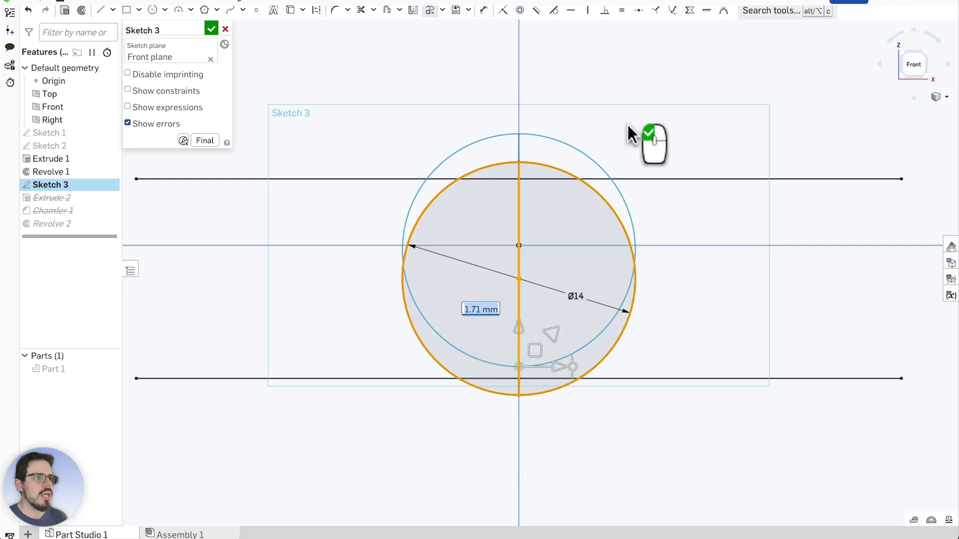
left_click(206, 142)
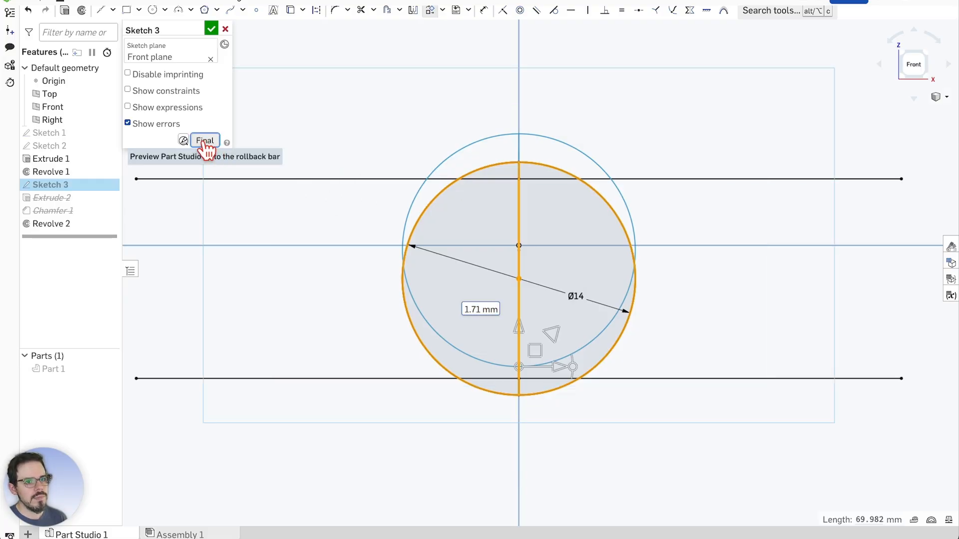
Show Part 1 again and view Sketch 3 normal to compare the circle with the pocket
left_click(109, 369)
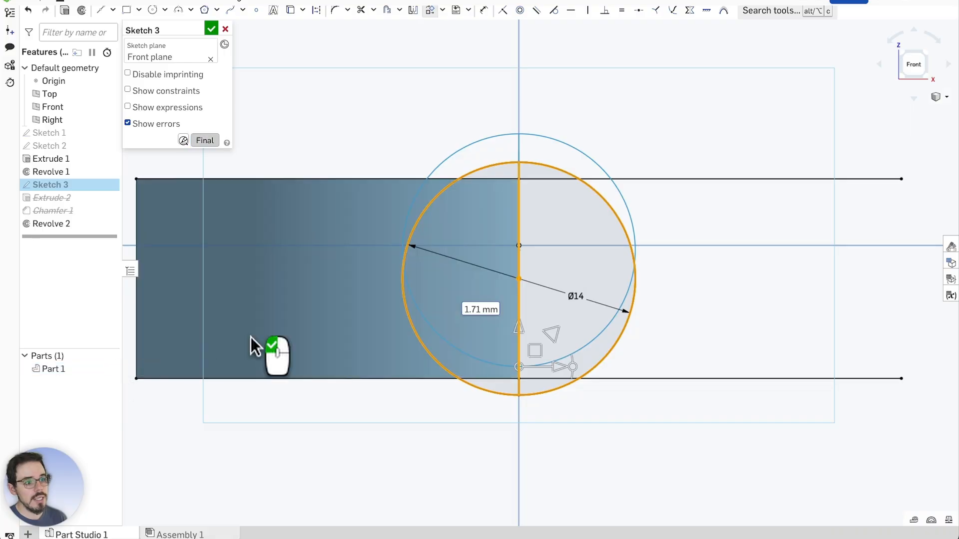
right_click_drag(484, 227, 577, 118)
scroll(446, 214, "down", 3)
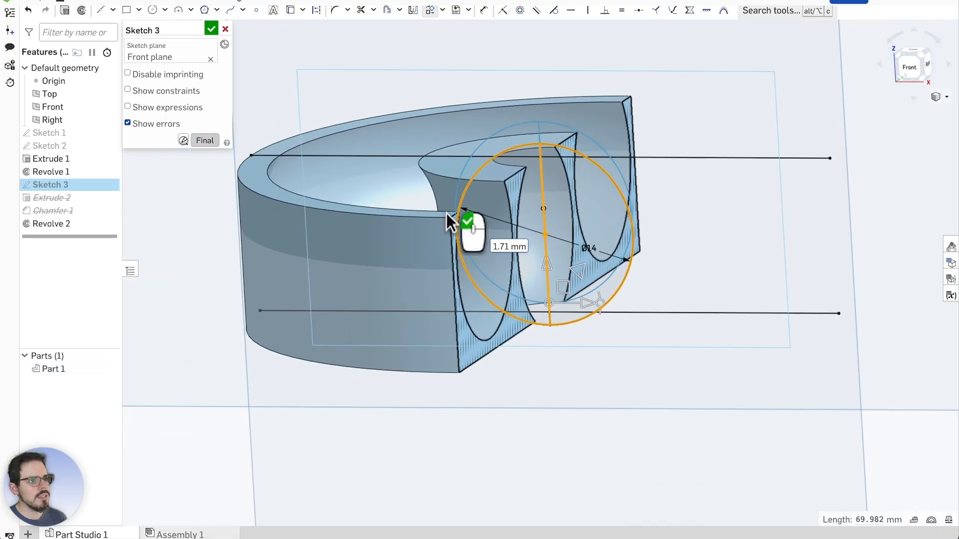
scroll(637, 91, "up", 5)
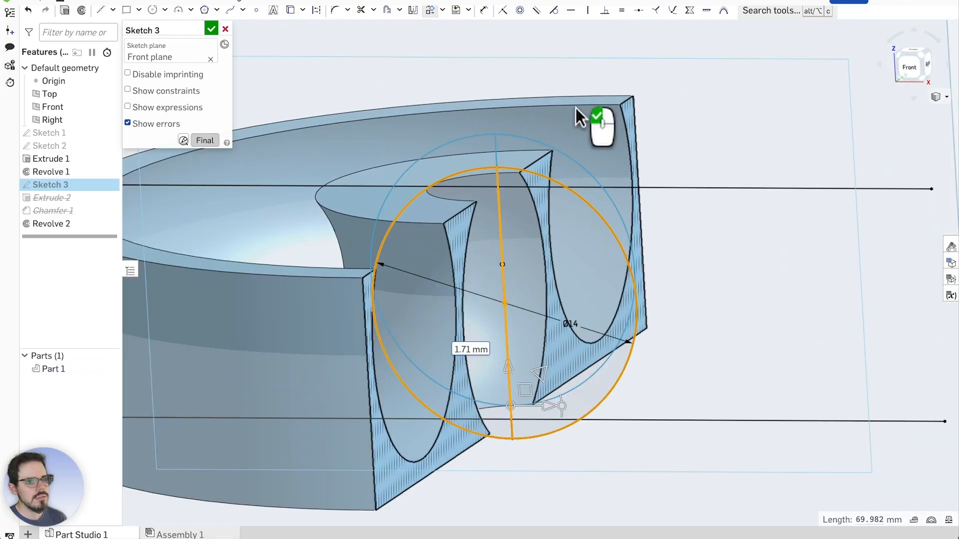
left_click(670, 91)
scroll(624, 114, "up", 2)
key("n")
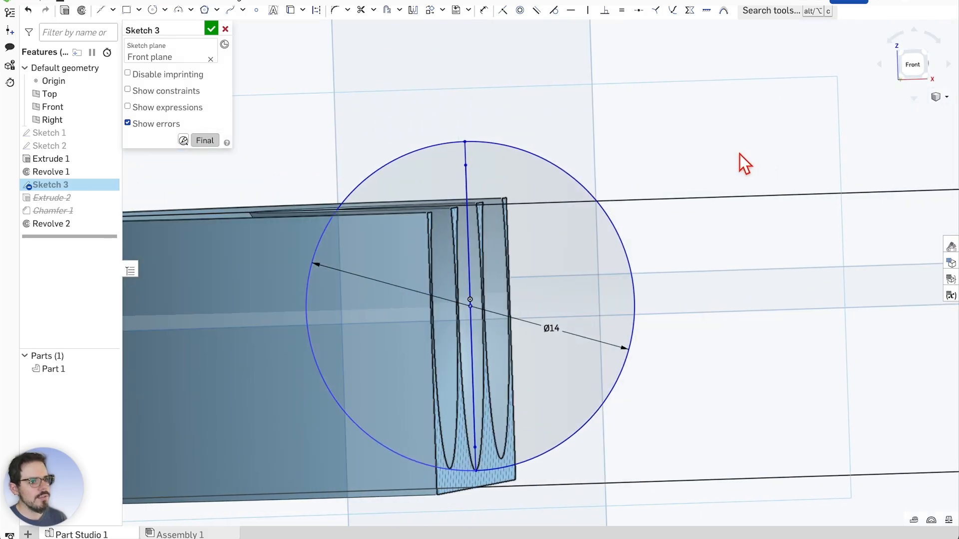
mouse_move(742, 153)
right_mouse_down()
mouse_move(663, 155)
mouse_move(743, 160)
right_mouse_up()
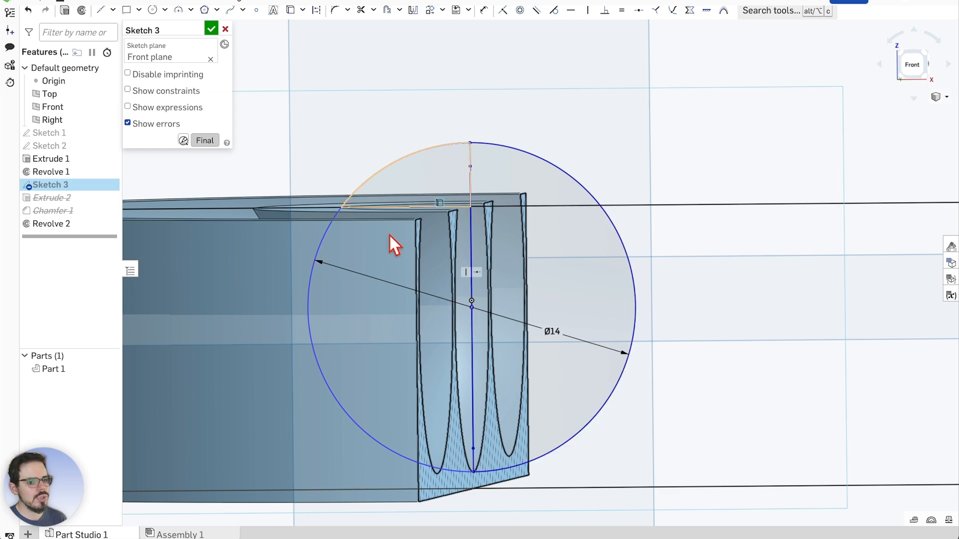
Move the Ø14 circle and its vertical line in Sketch 3 up by 0.63 mm, checking from the Right view
left_click(431, 11)
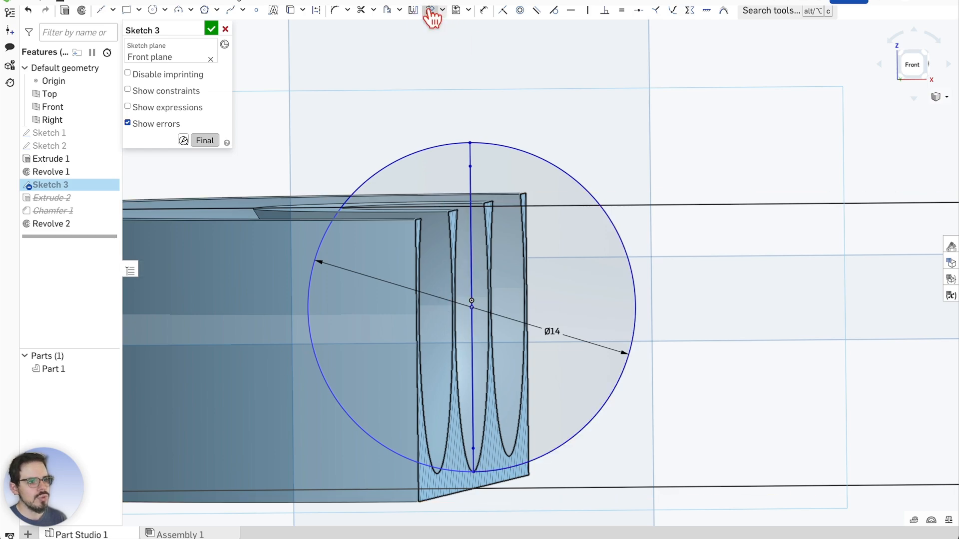
left_click(488, 145)
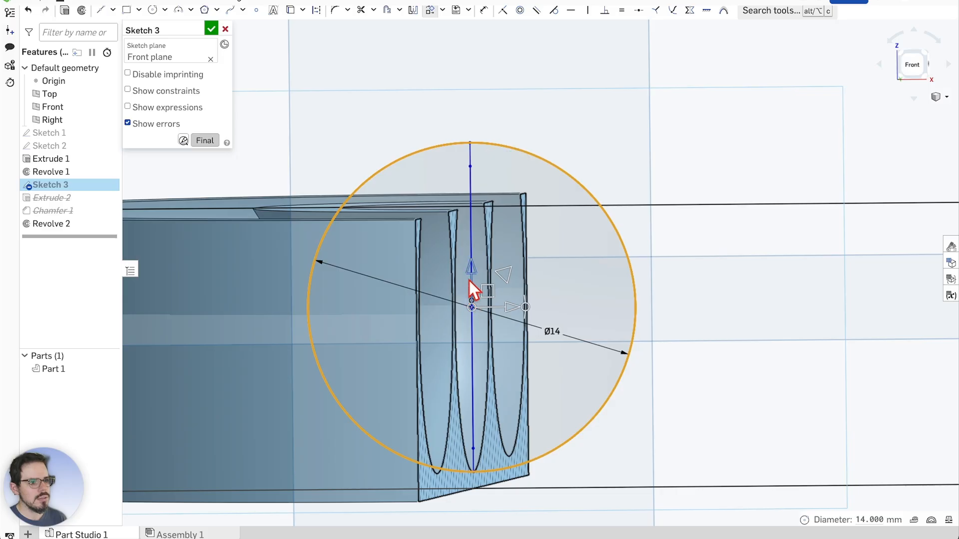
left_click(471, 329)
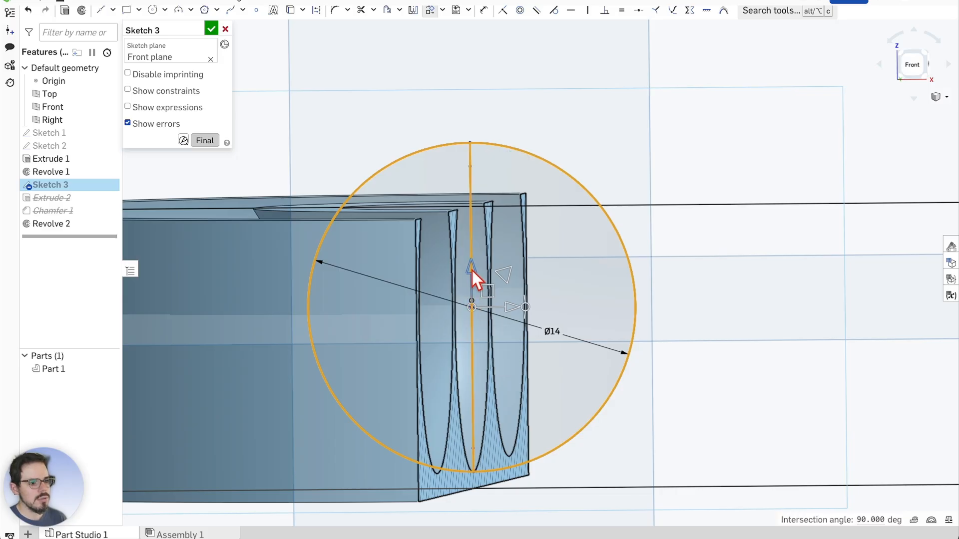
left_click_drag(471, 269, 473, 264)
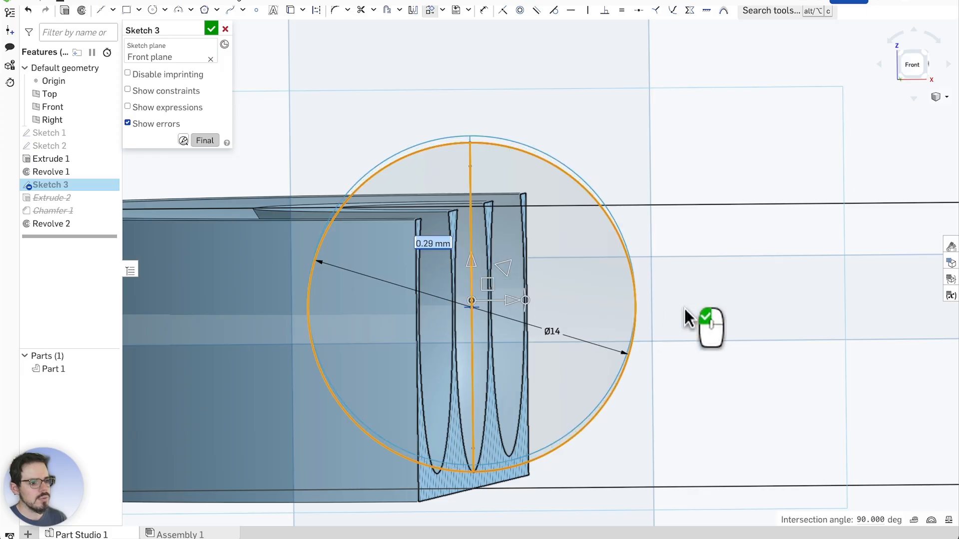
mouse_move(915, 69)
left_mouse_down()
mouse_move(883, 72)
mouse_move(915, 67)
left_mouse_up()
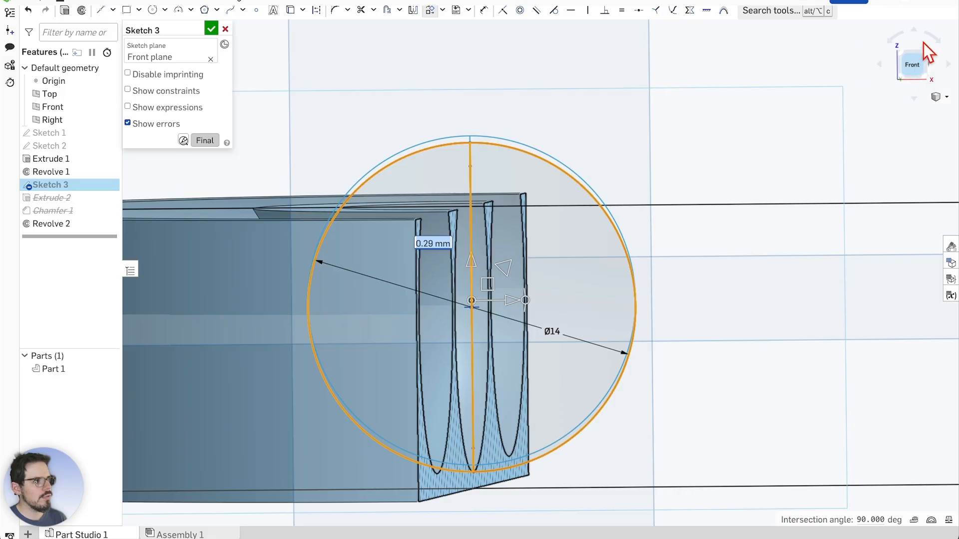
right_click_drag(718, 370, 639, 371)
left_click(913, 65)
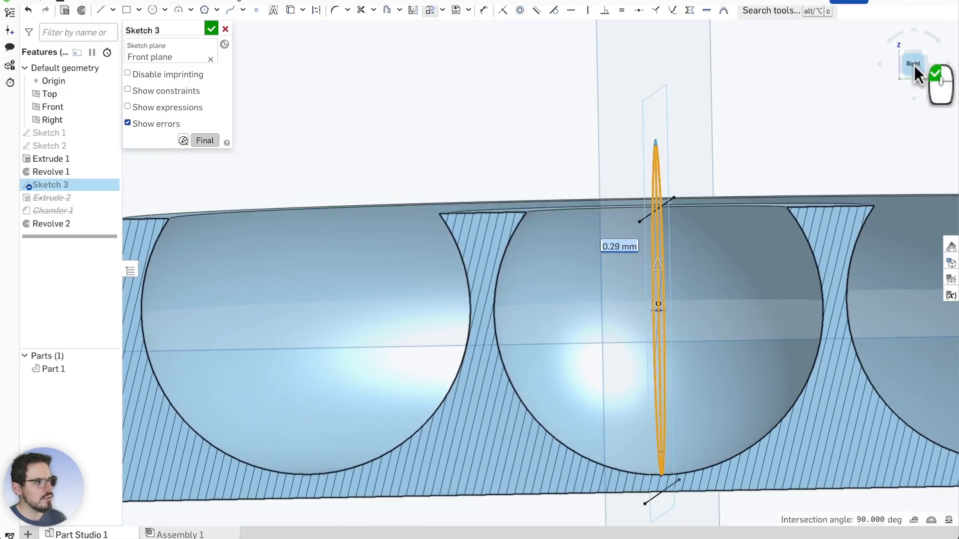
scroll(539, 279, "up", 10)
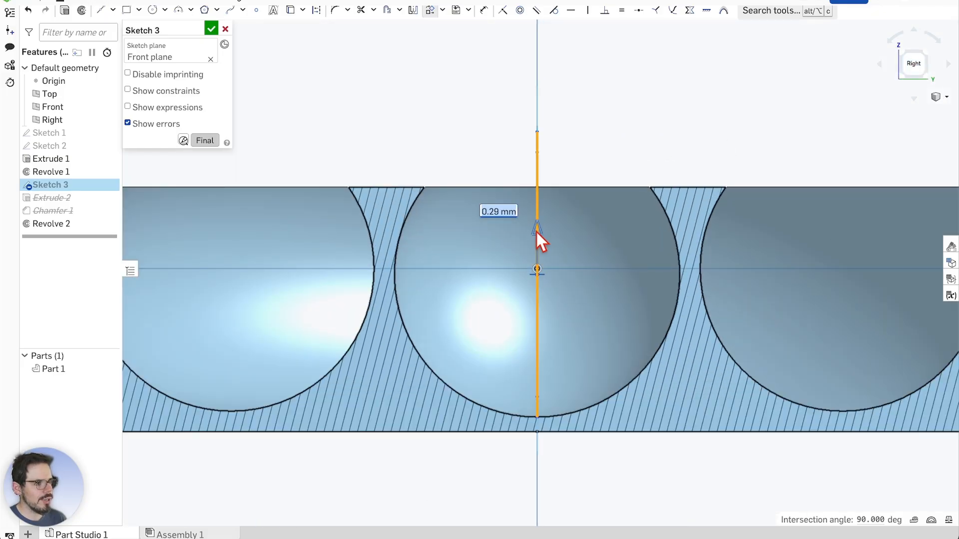
mouse_move(536, 231)
left_mouse_down()
mouse_move(534, 213)
mouse_move(538, 222)
left_mouse_up()
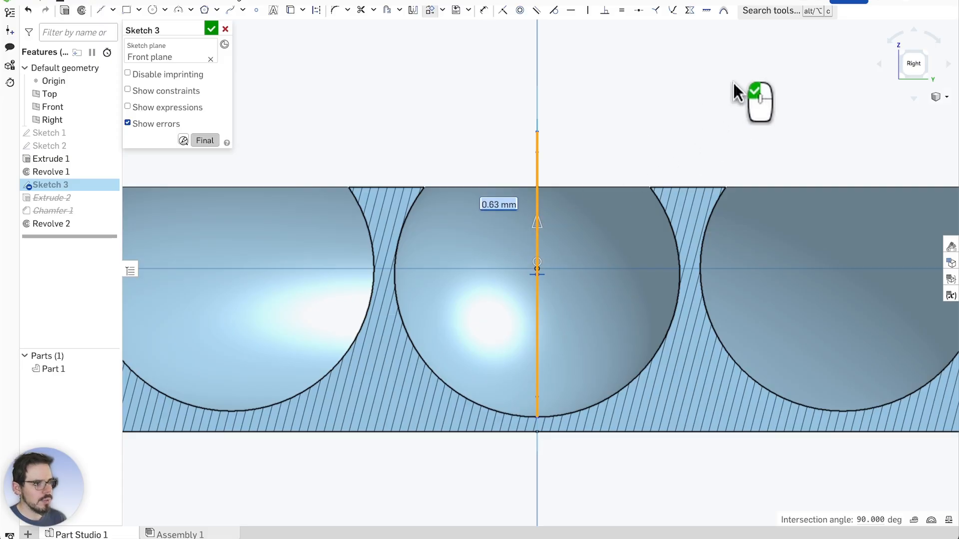
left_click(699, 101)
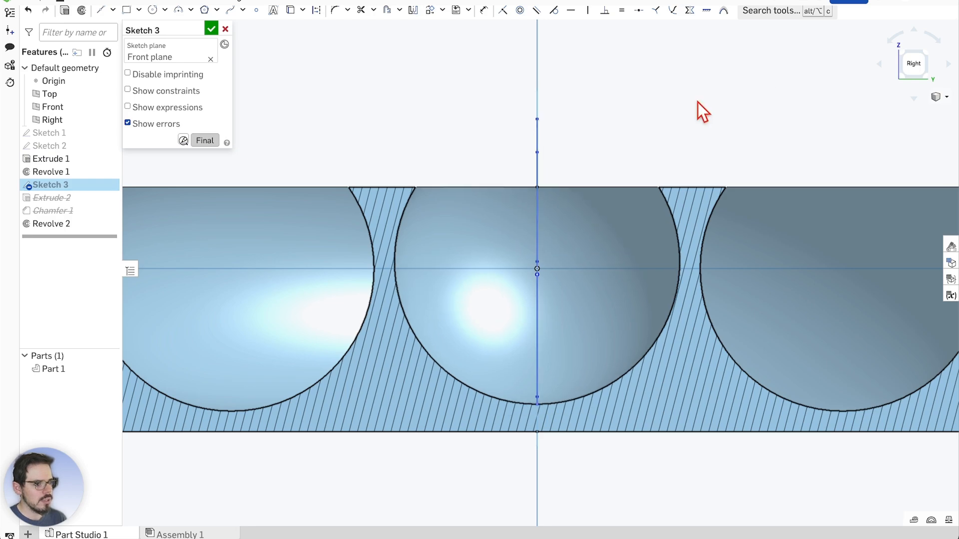
scroll(469, 242, "down", 4)
scroll(487, 230, "up", 3)
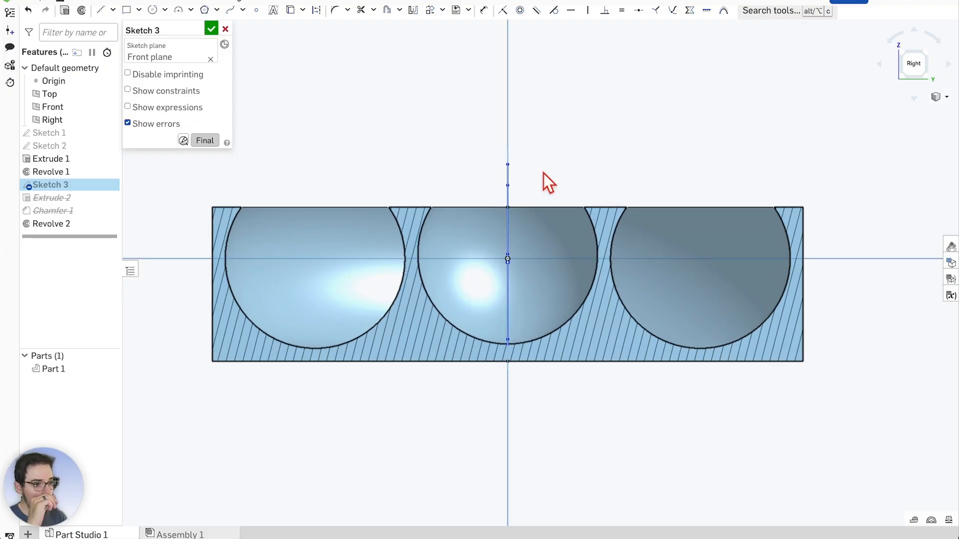
right_click_drag(552, 158, 582, 232)
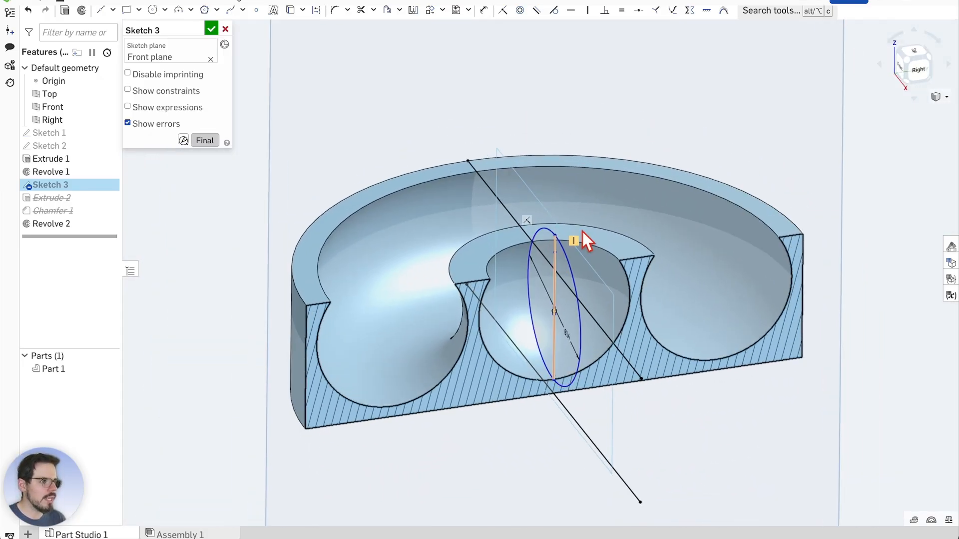
mouse_move(689, 134)
right_mouse_down()
mouse_move(690, 112)
mouse_move(658, 110)
mouse_move(691, 103)
mouse_move(678, 119)
right_mouse_up()
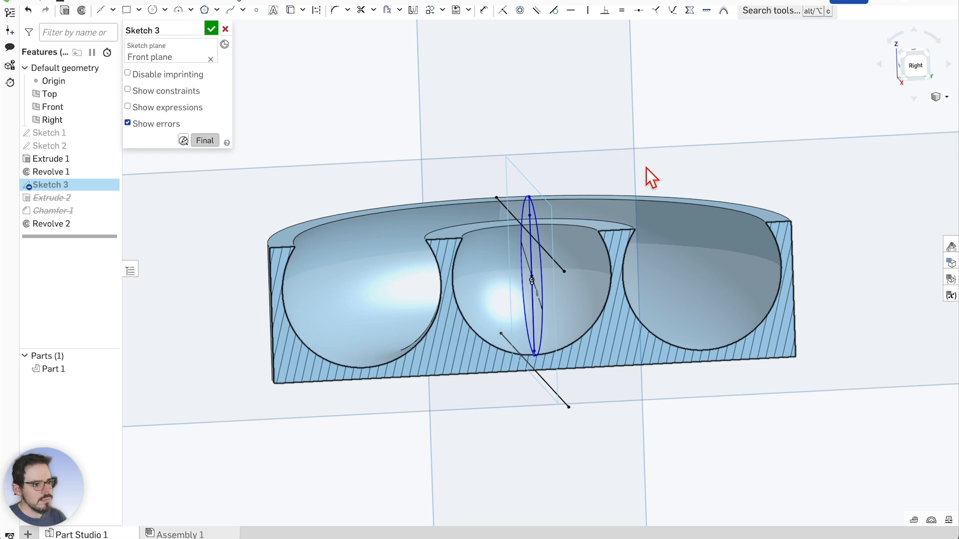
scroll(565, 251, "up", 3)
scroll(553, 264, "down", 2)
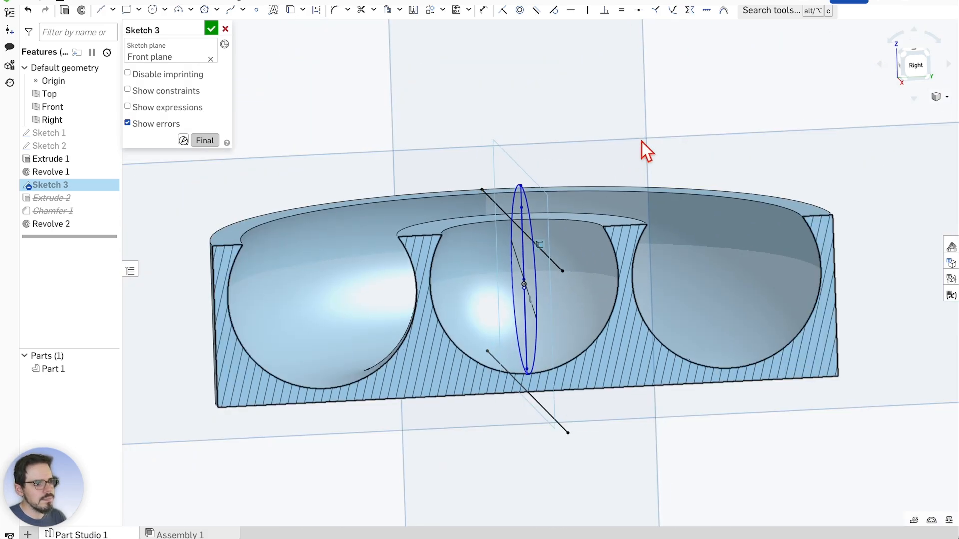
mouse_move(642, 142)
right_mouse_down()
mouse_move(643, 130)
mouse_move(636, 136)
mouse_move(652, 139)
mouse_move(660, 170)
mouse_move(666, 154)
mouse_move(652, 154)
mouse_move(651, 133)
mouse_move(639, 134)
right_mouse_up()
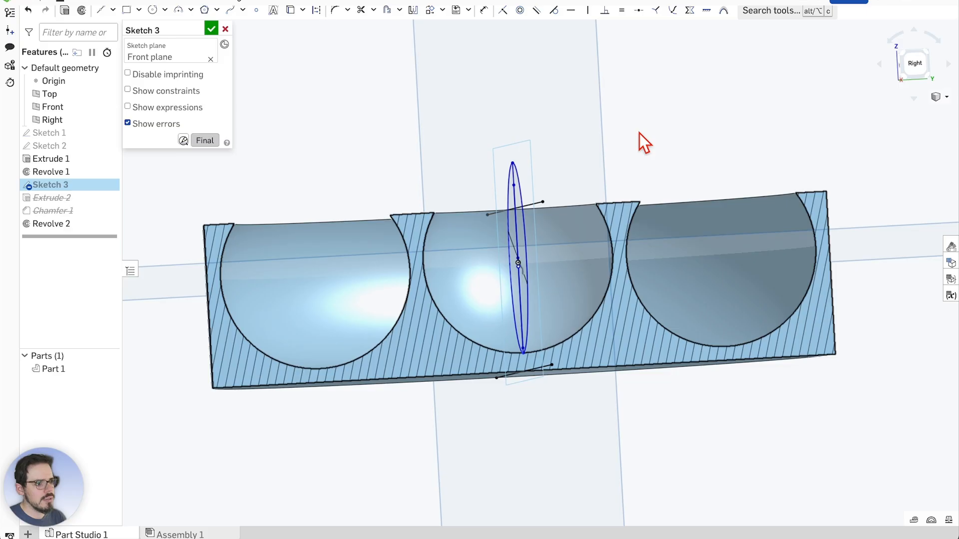
left_click(918, 64)
scroll(512, 275, "up", 10)
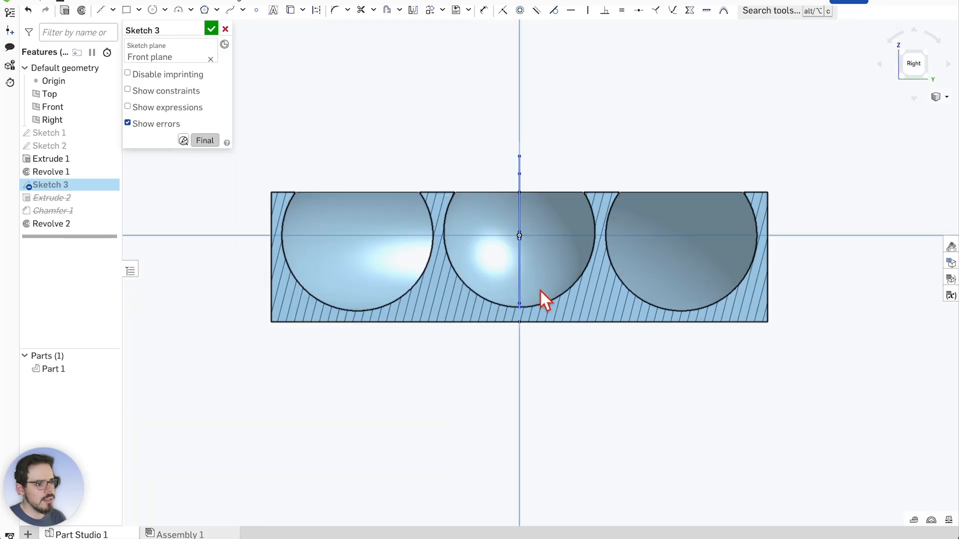
scroll(505, 304, "down", 4)
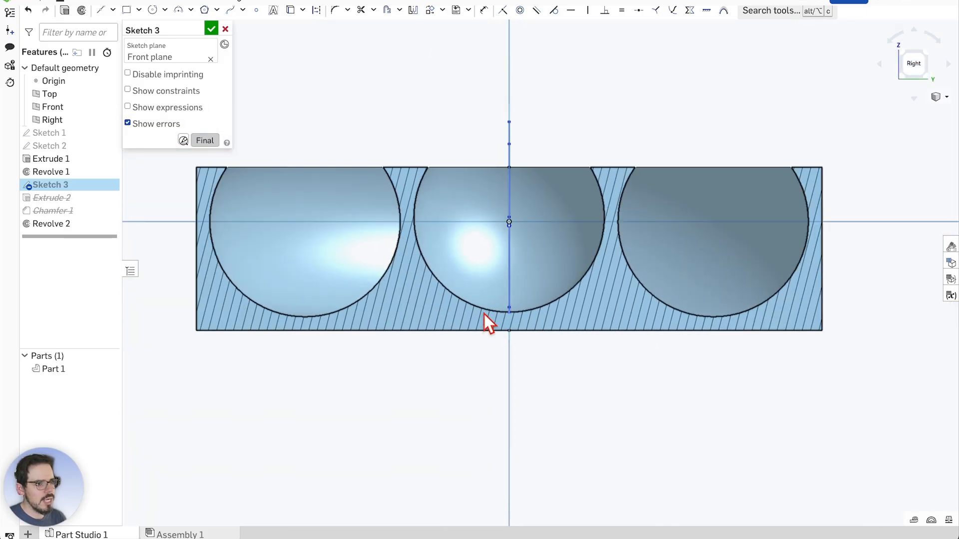
scroll(515, 313, "down", 3)
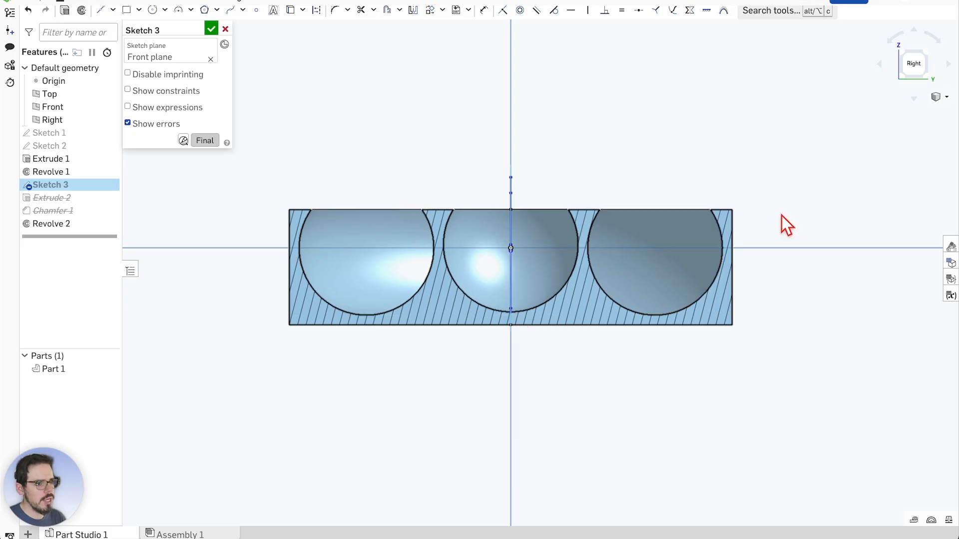
scroll(448, 238, "up", 3)
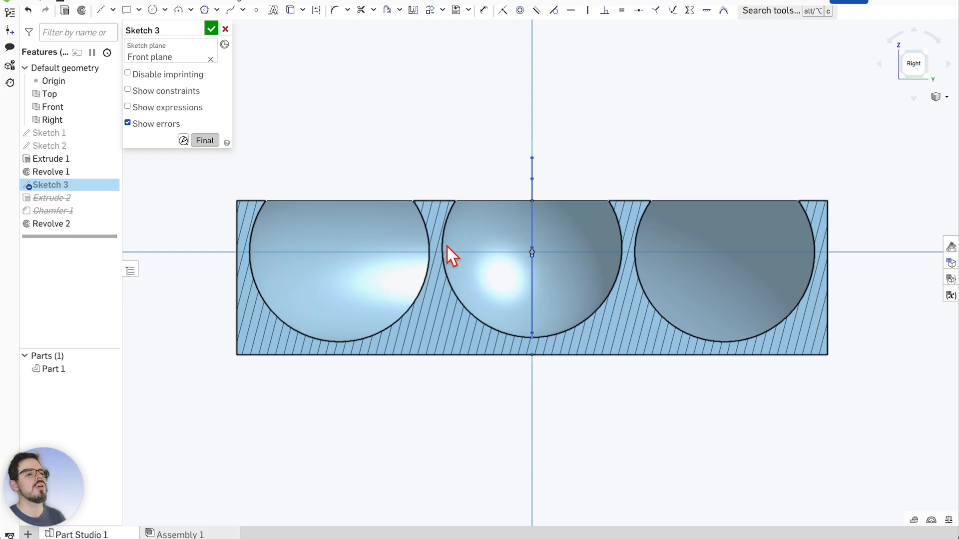
scroll(490, 246, "down", 2)
scroll(518, 254, "up", 3)
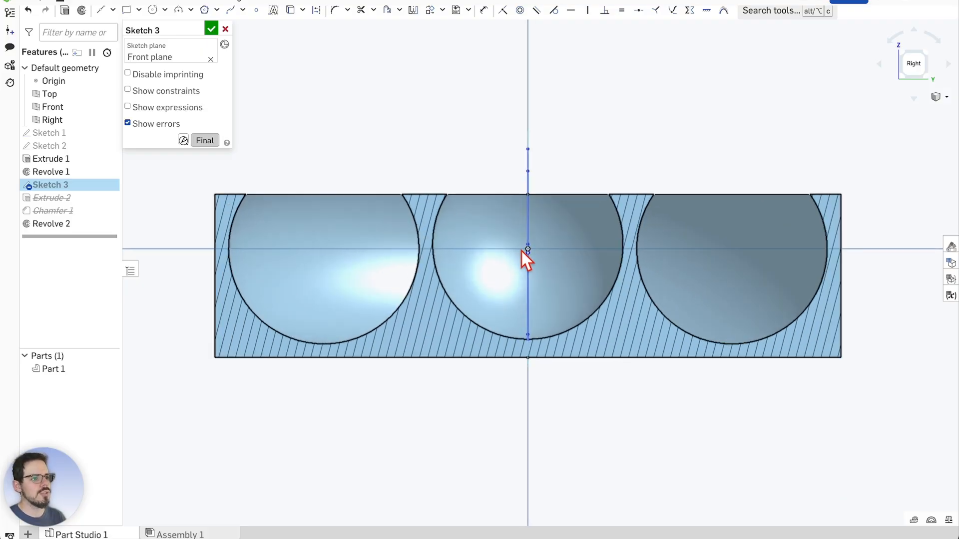
mouse_move(639, 77)
right_mouse_down()
mouse_move(651, 103)
mouse_move(502, 242)
right_mouse_up()
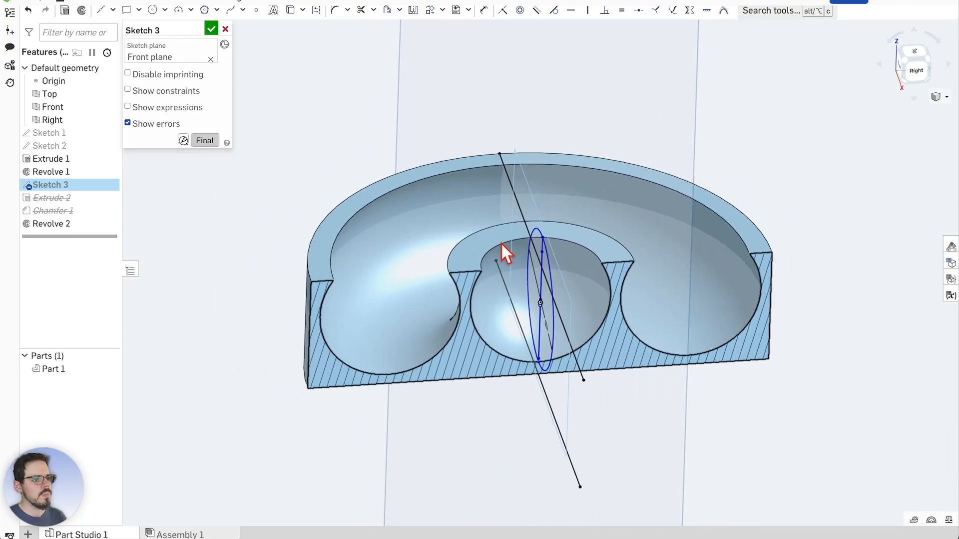
Accept Sketch 3, remove the section view, and look down on the full disc with its post and groove
left_click(211, 31)
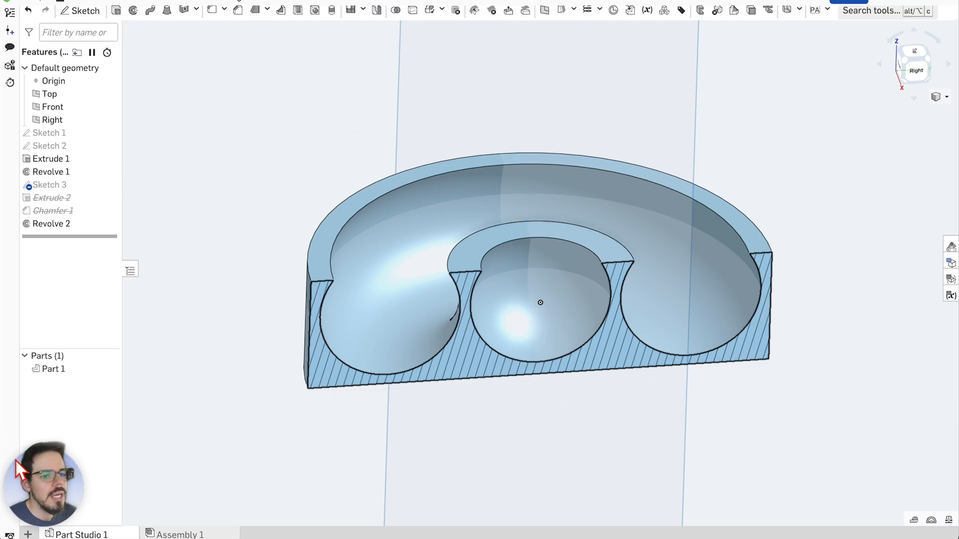
right_click(459, 359)
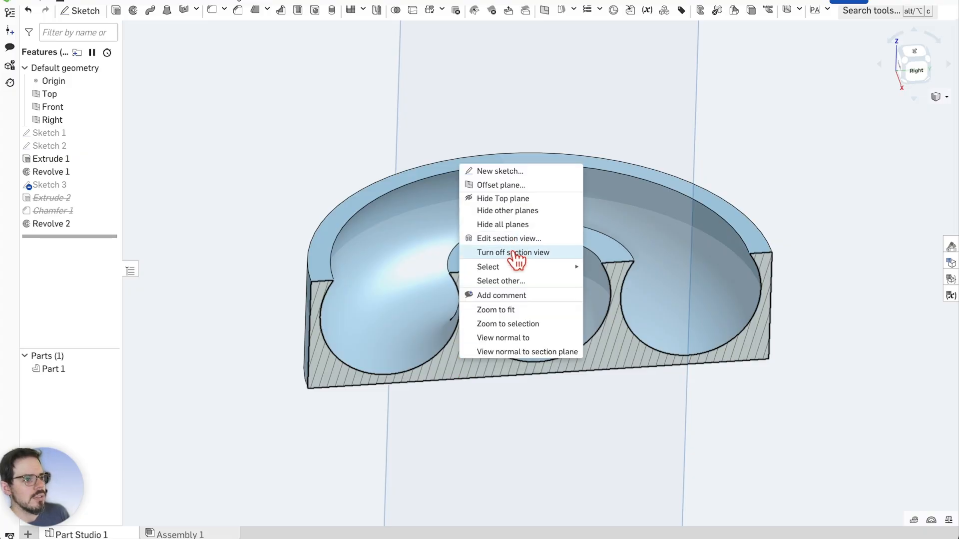
left_click(514, 252)
right_click_drag(793, 190, 564, 282)
scroll(560, 301, "down", 1)
scroll(490, 215, "up", 2)
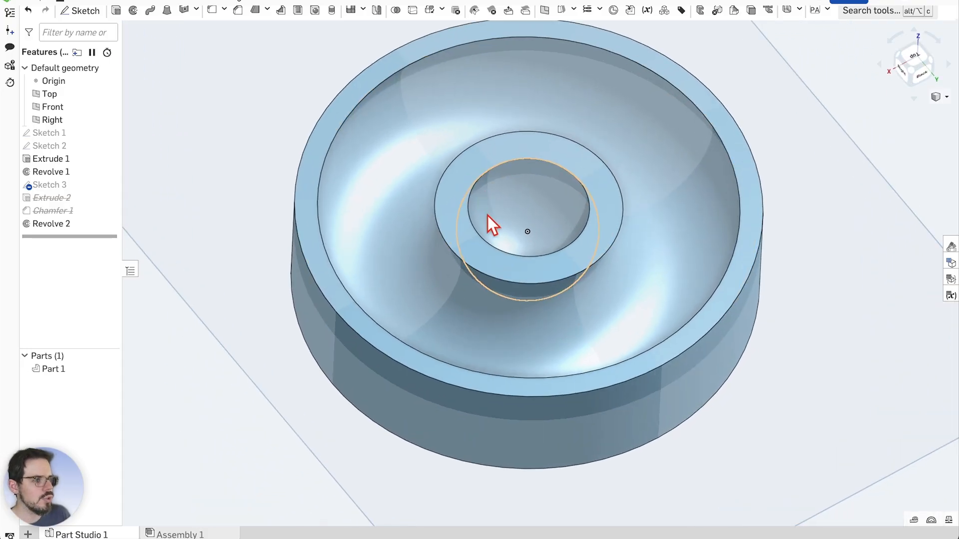
Export Part 1 as a Fine binary STL in millimetres named 'The Roundabout Fidget Ball in center'
right_click(54, 370)
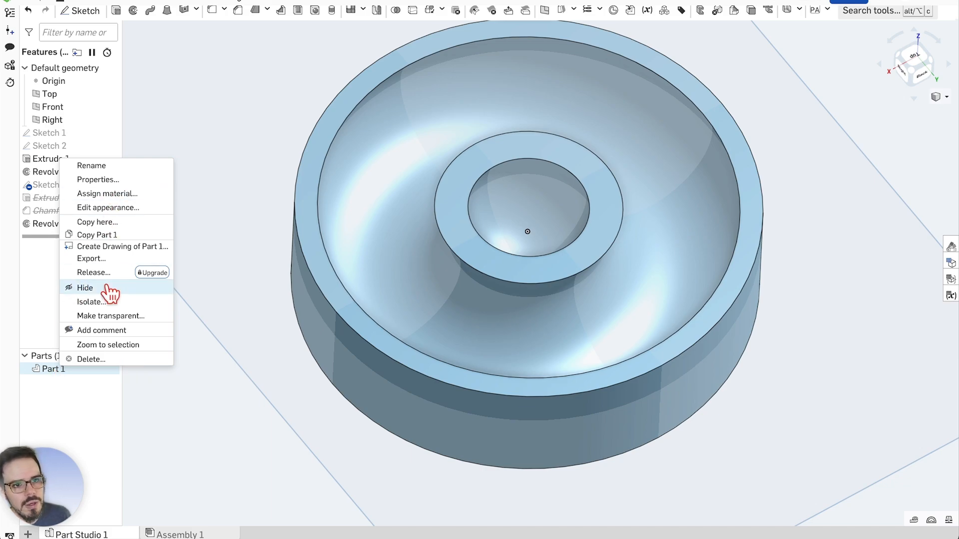
left_click(102, 258)
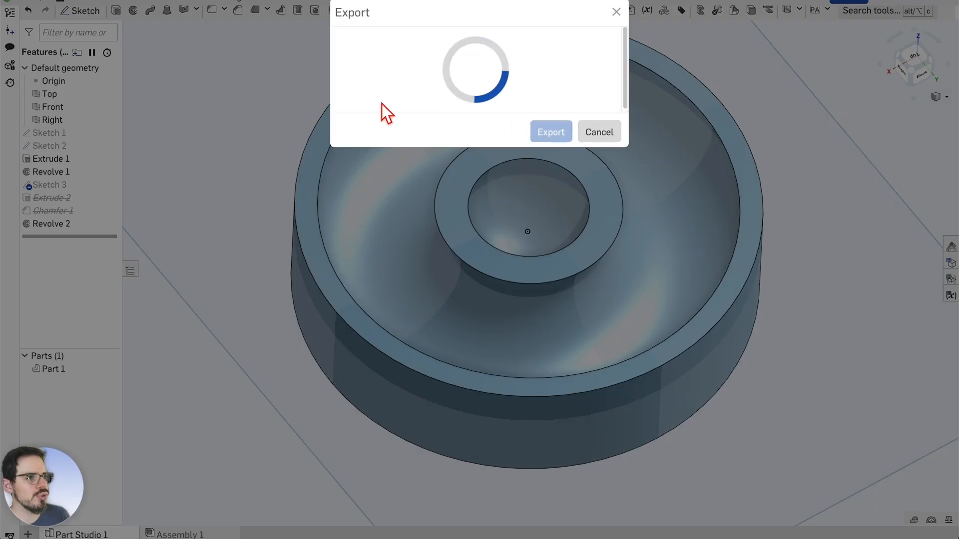
left_click_drag(443, 58, 339, 56)
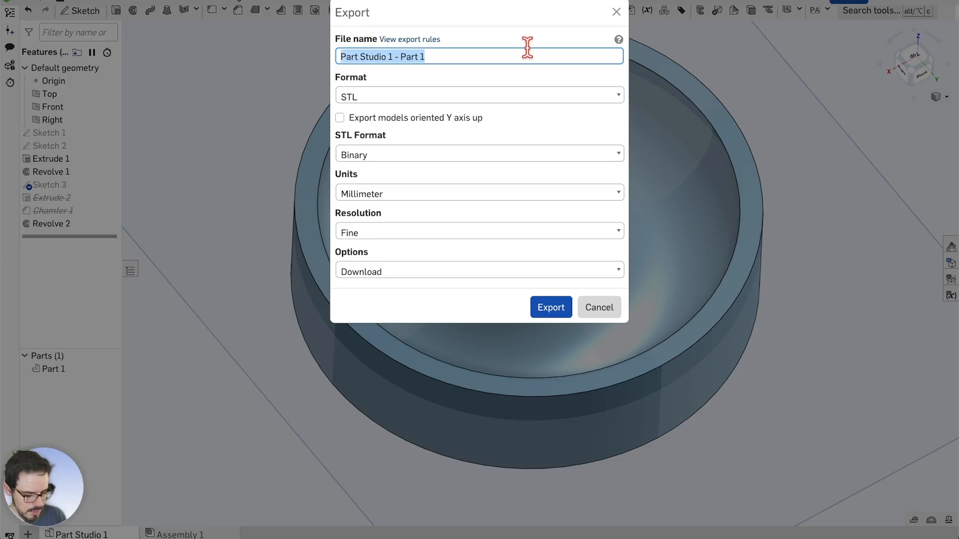
type("The ")
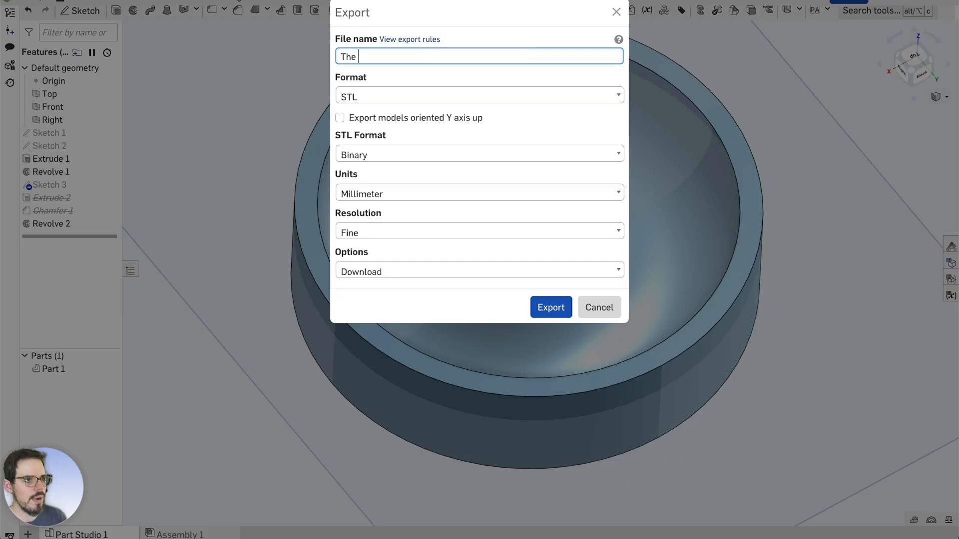
type("Roundabout")
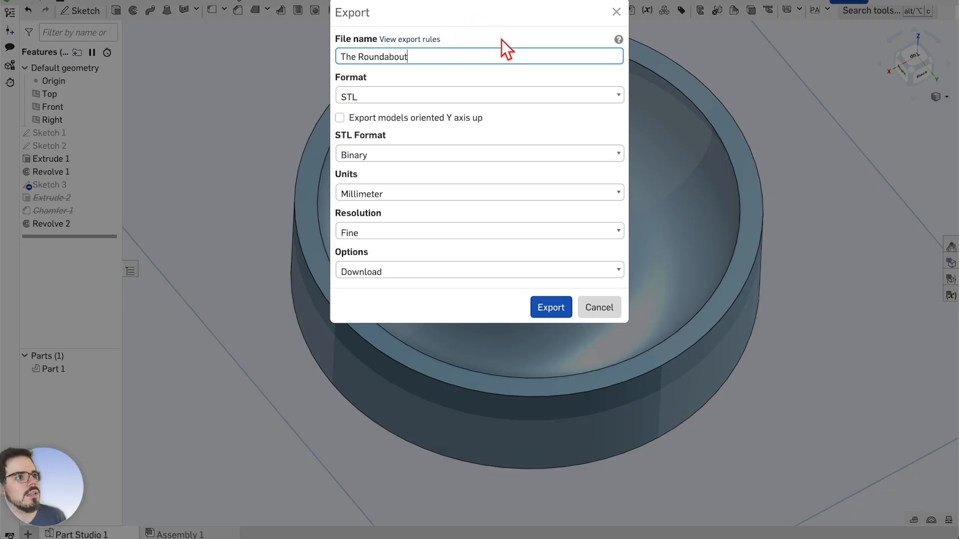
type(" Fidget")
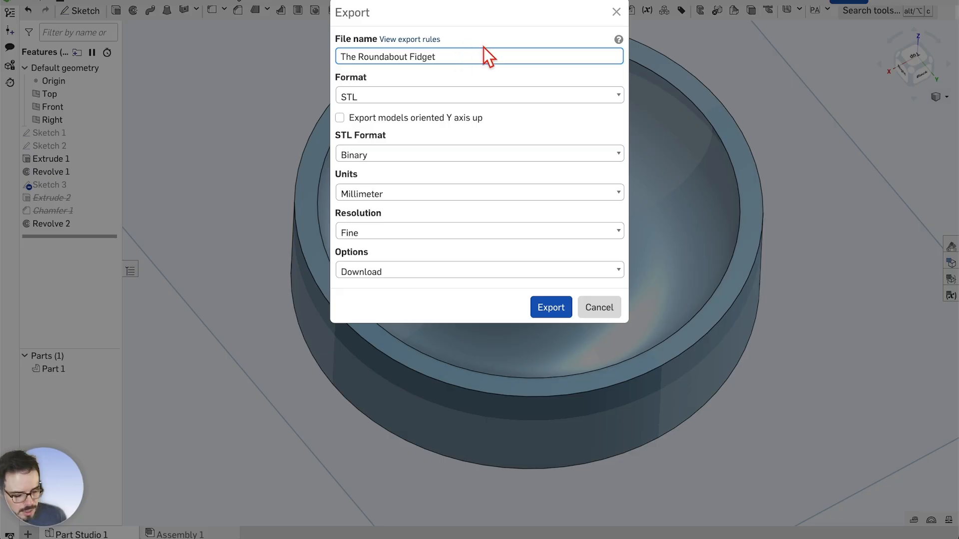
type(" B")
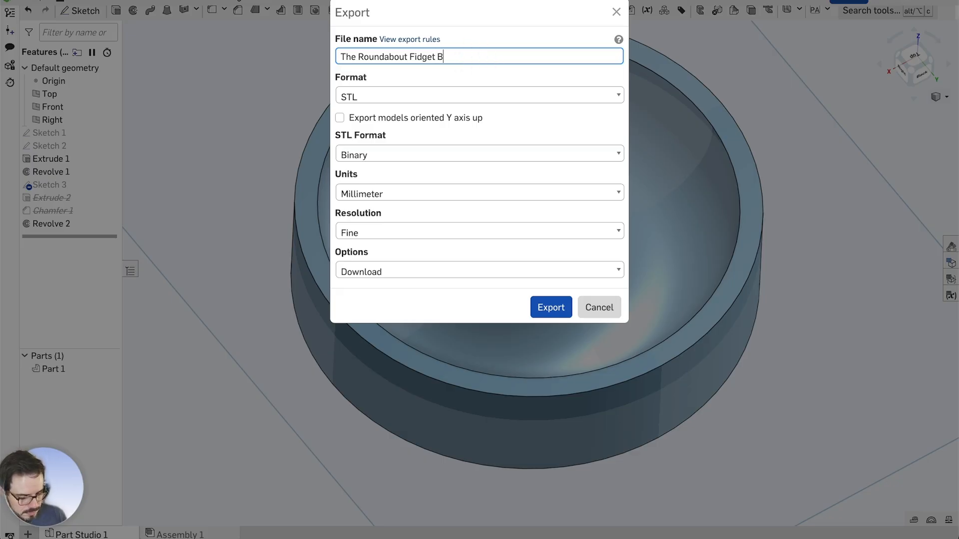
type("all in ")
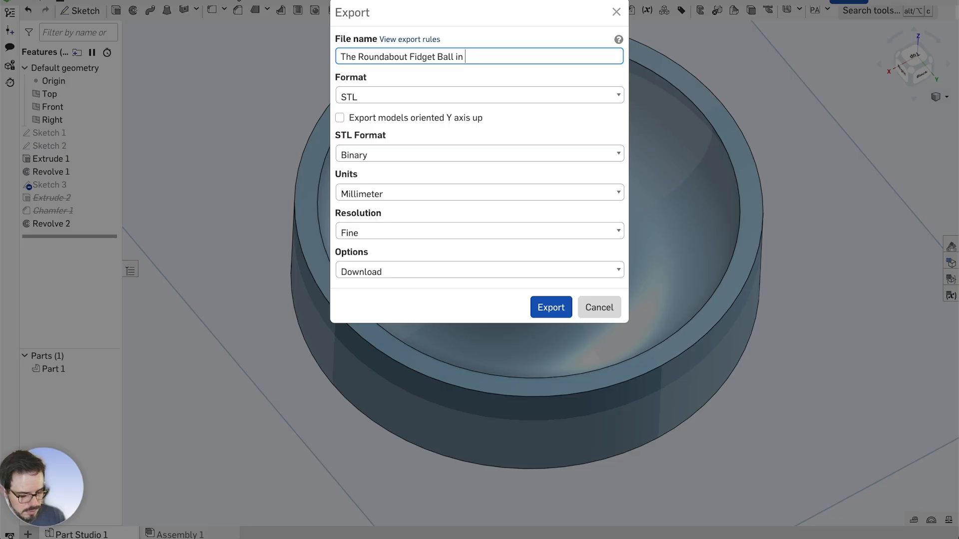
type("center")
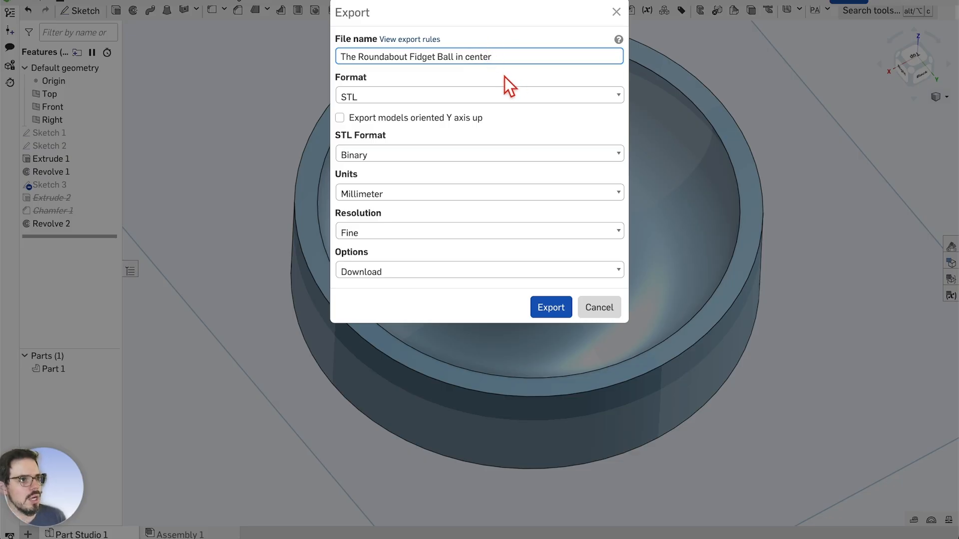
left_click(563, 310)
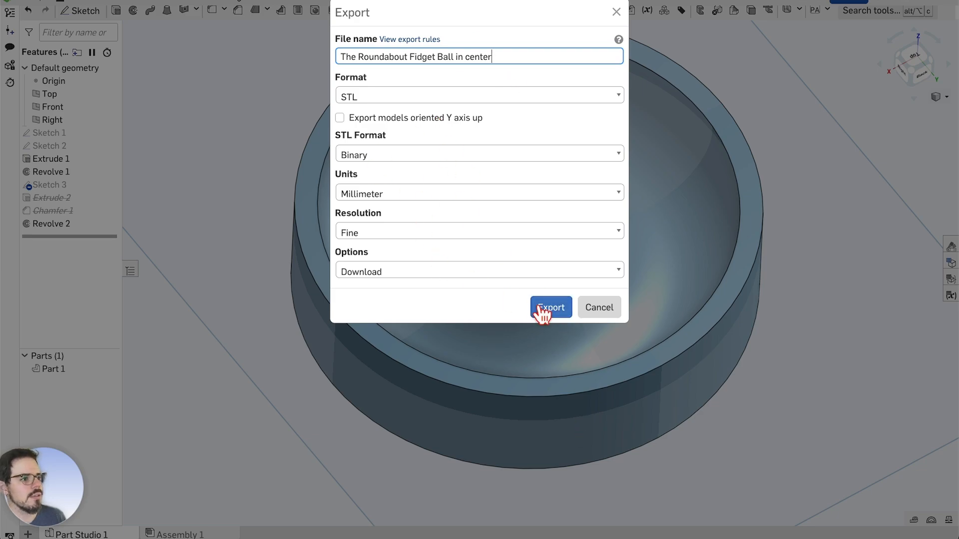
left_click(544, 311)
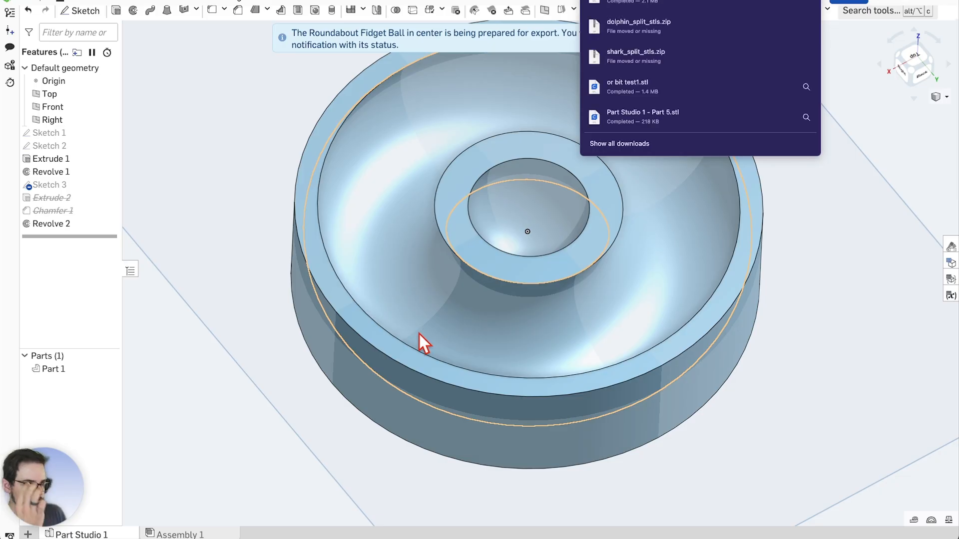
right_click_drag(449, 324, 618, 281)
left_click(805, 232)
right_click_drag(805, 232, 800, 214)
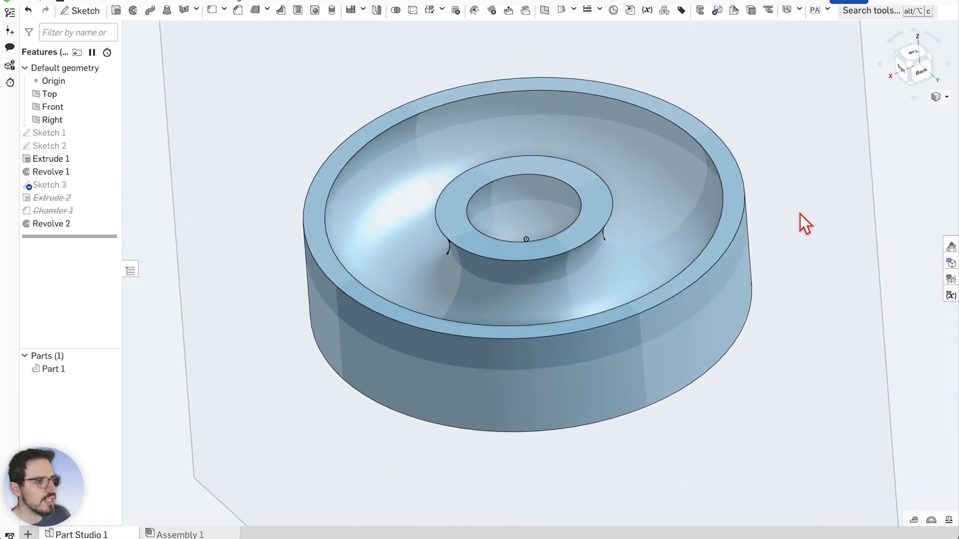
scroll(571, 212, "down", 1)
scroll(571, 212, "up", 1)
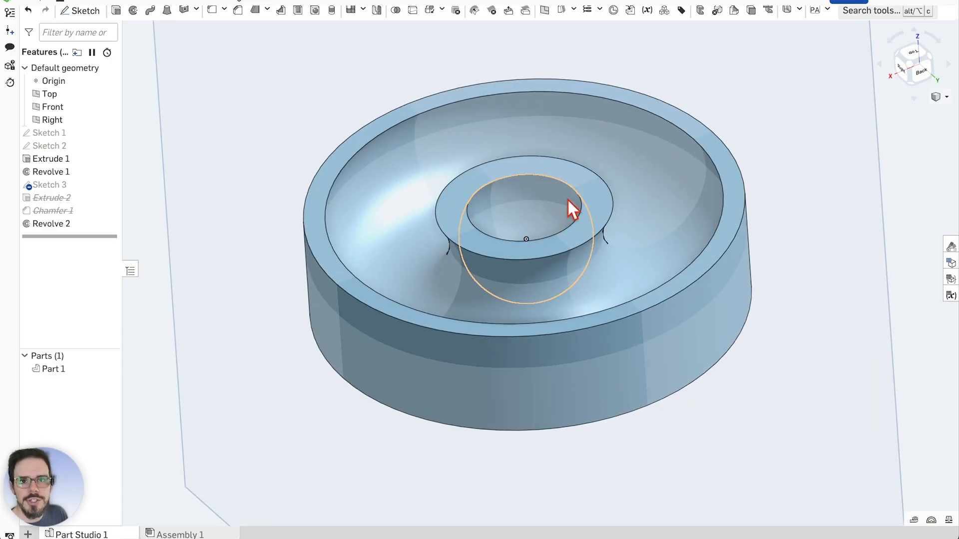
scroll(575, 180, "up", 2)
scroll(526, 190, "up", 1)
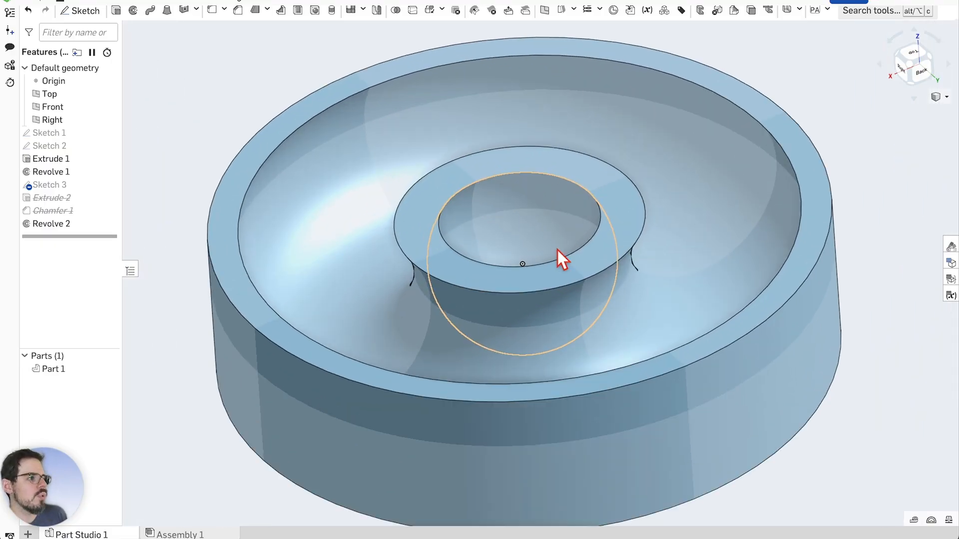
scroll(558, 251, "down", 3)
mouse_move(794, 231)
right_mouse_down()
mouse_move(781, 166)
mouse_move(786, 275)
mouse_move(781, 223)
right_mouse_up()
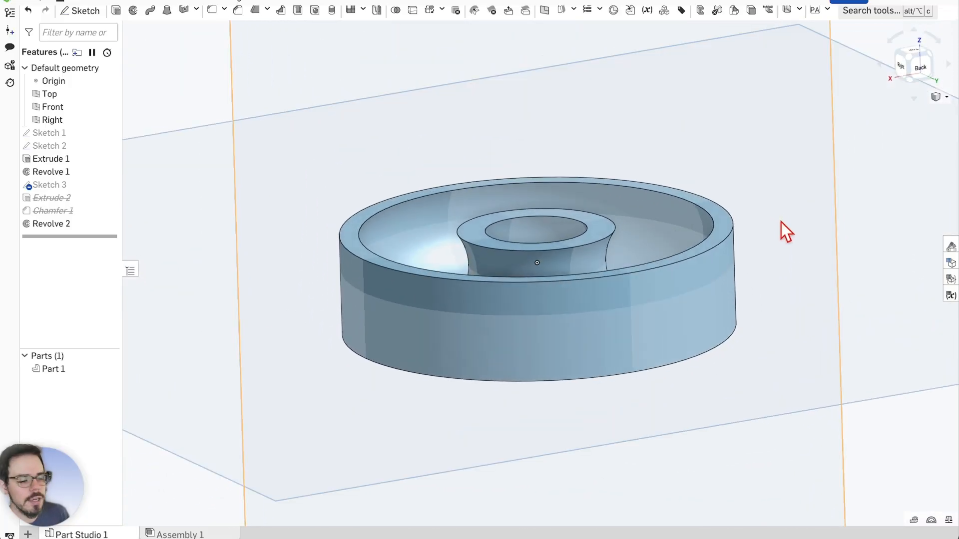
scroll(452, 229, "up", 2)
mouse_move(613, 109)
right_mouse_down()
mouse_move(624, 172)
mouse_move(634, 158)
mouse_move(624, 134)
mouse_move(616, 160)
mouse_move(614, 128)
right_mouse_up()
right_click_drag(618, 109, 619, 117)
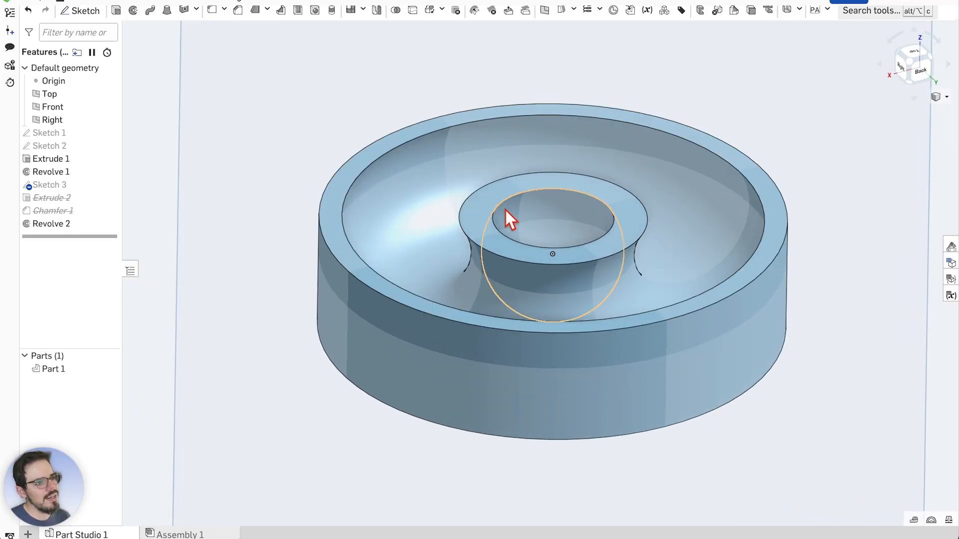
scroll(505, 208, "down", 2)
scroll(597, 206, "up", 1)
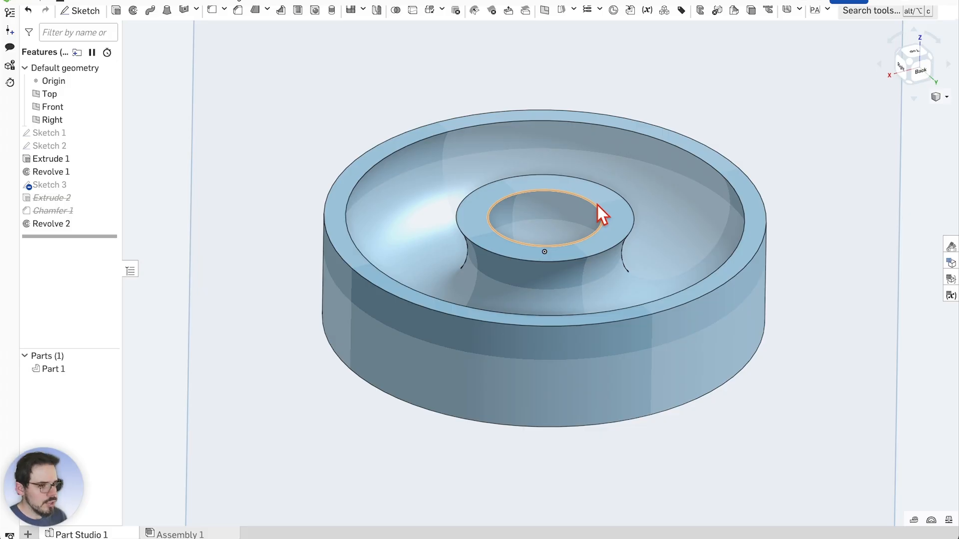
scroll(608, 196, "up", 2)
scroll(592, 198, "up", 2)
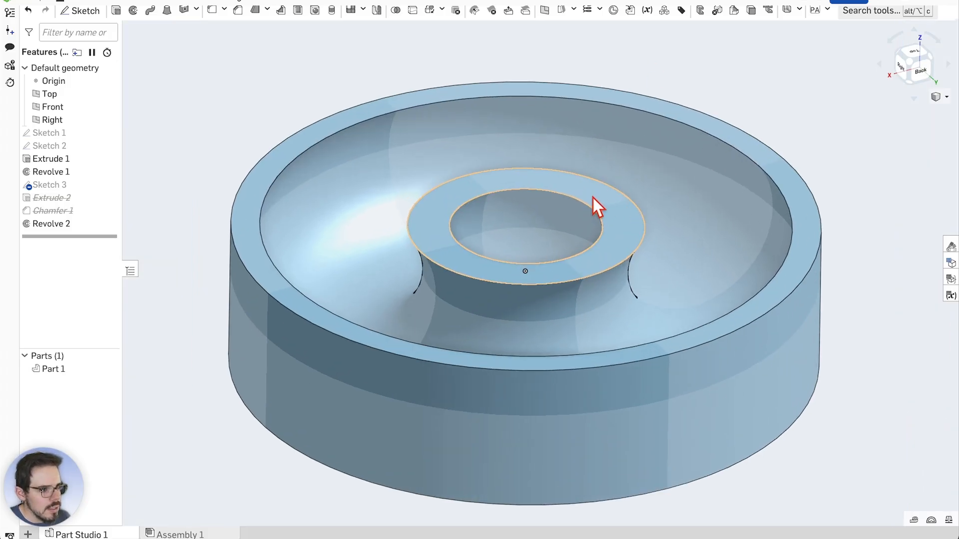
scroll(593, 198, "down", 1)
scroll(561, 370, "down", 1)
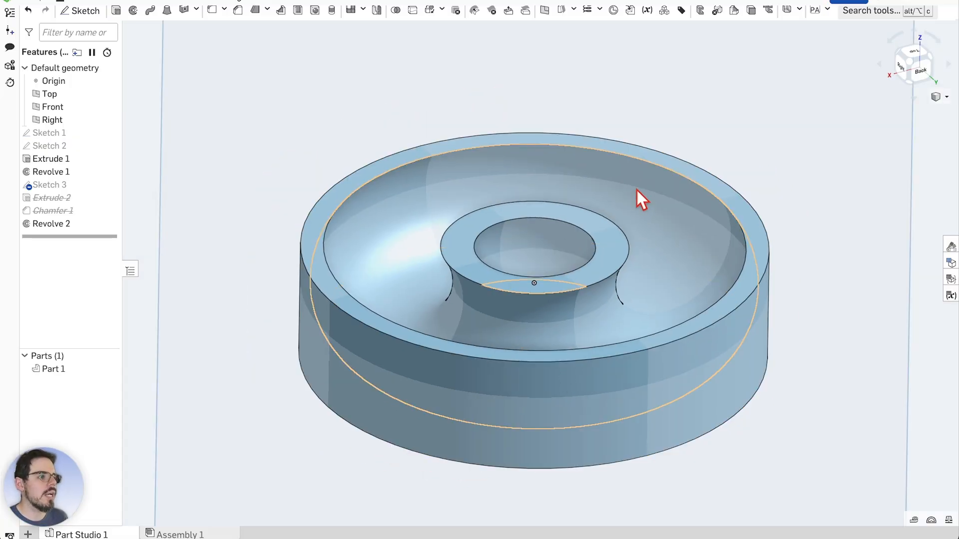
right_click_drag(691, 132, 720, 136)
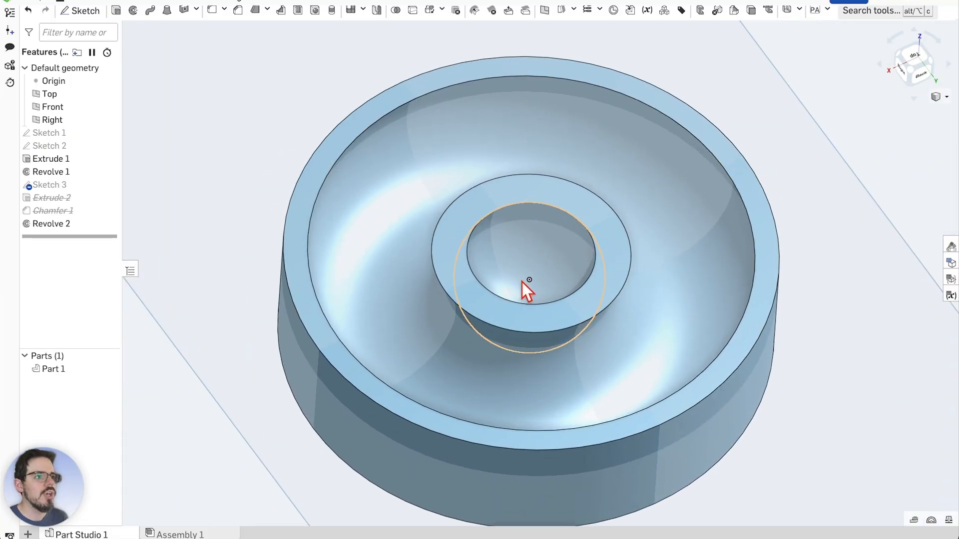
scroll(524, 284, "up", 2)
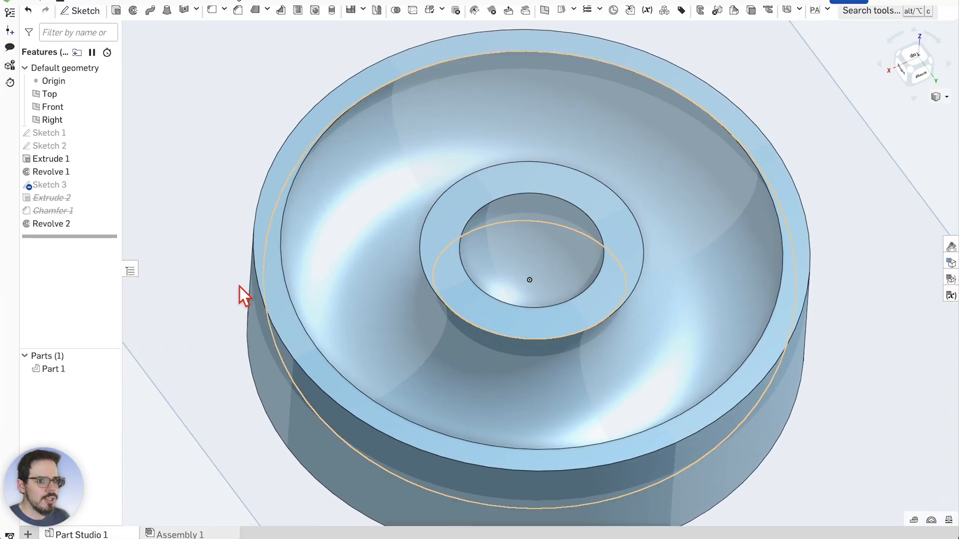
Suppress the Revolve 2 feature in the feature list
right_click(75, 227)
left_click(110, 309)
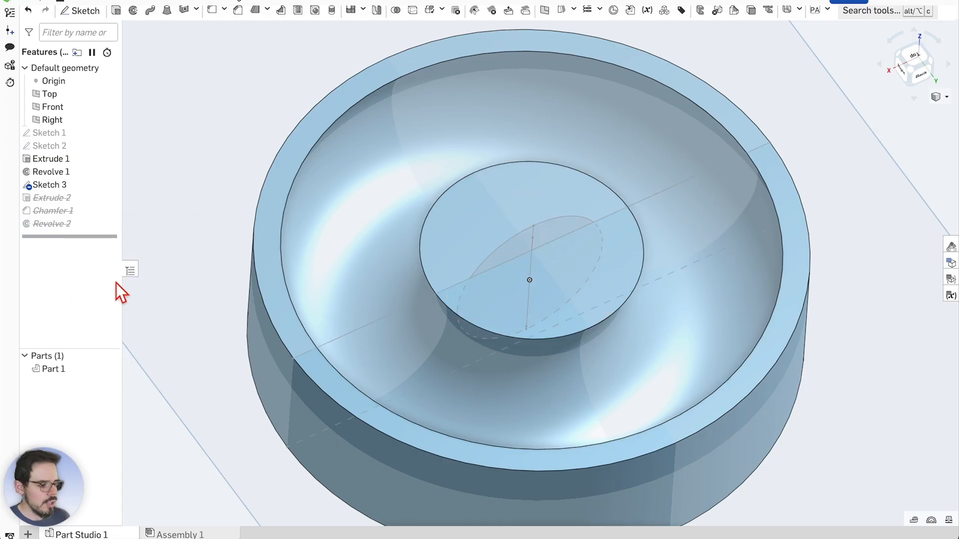
right_click_drag(805, 290, 792, 224)
scroll(792, 224, "down", 2)
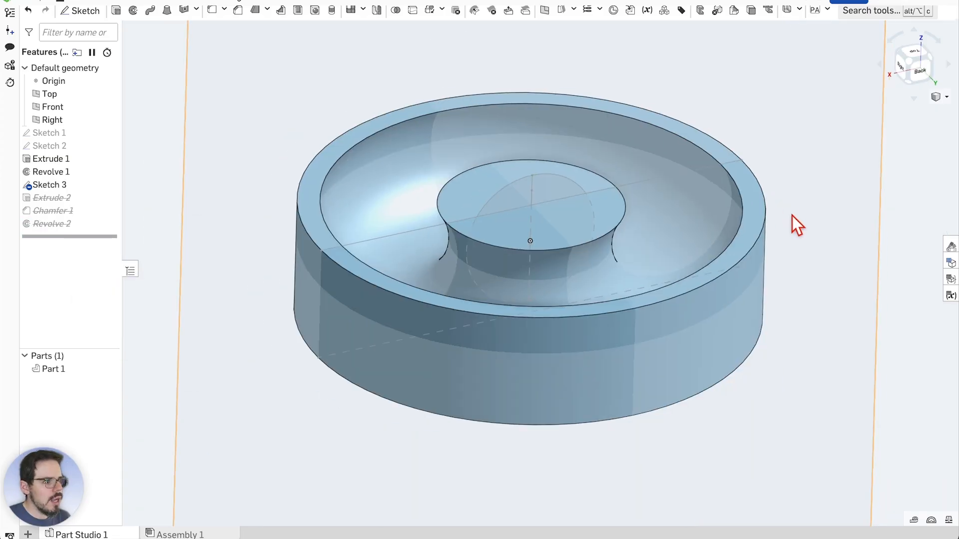
scroll(545, 167, "up", 2)
Orbit and zoom around the disc to review the model without Revolve 2
right_click_drag(760, 98, 762, 119)
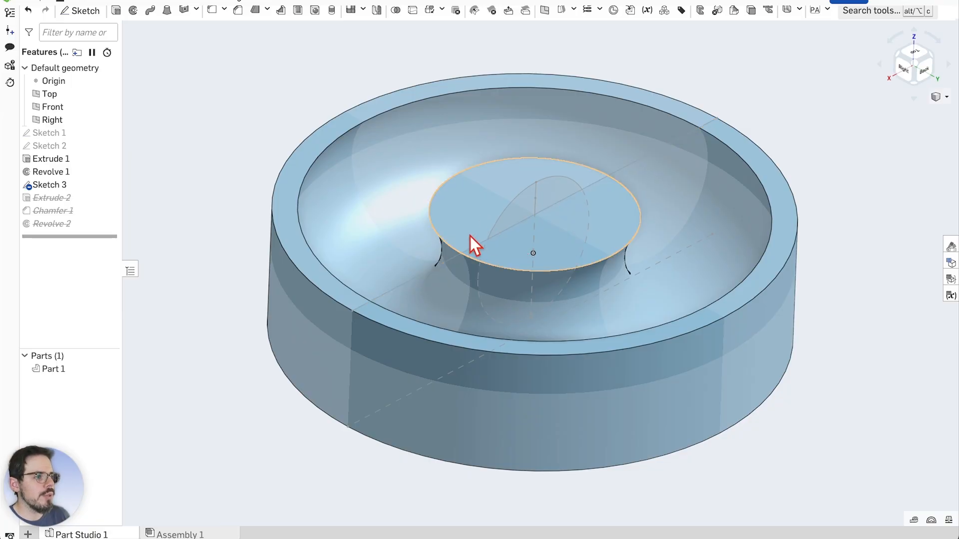
scroll(570, 249, "down", 2)
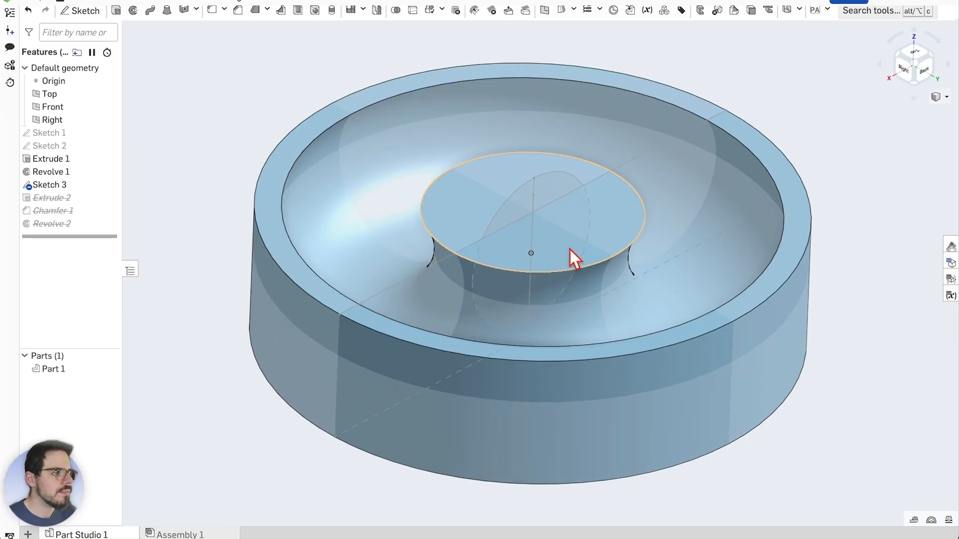
scroll(562, 210, "up", 2)
right_click_drag(838, 169, 835, 151)
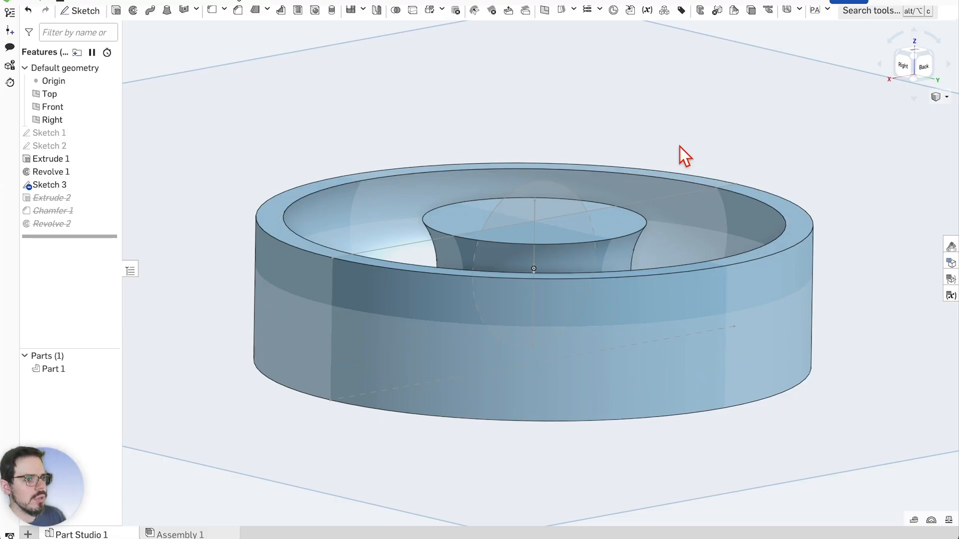
scroll(531, 214, "up", 2)
right_click_drag(529, 222, 559, 118)
scroll(527, 211, "up", 3)
scroll(484, 194, "down", 2)
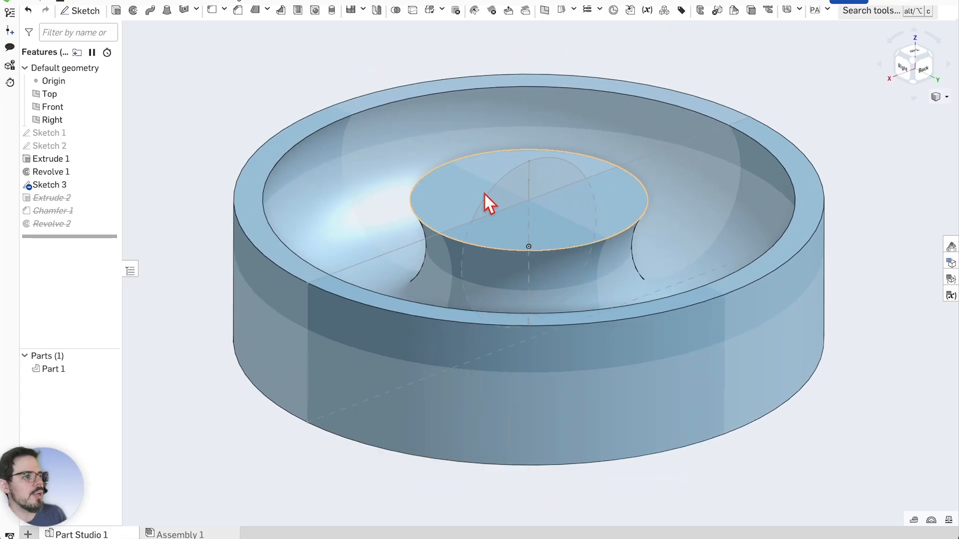
scroll(564, 49, "up", 1)
right_click_drag(574, 51, 584, 85)
scroll(564, 223, "down", 2)
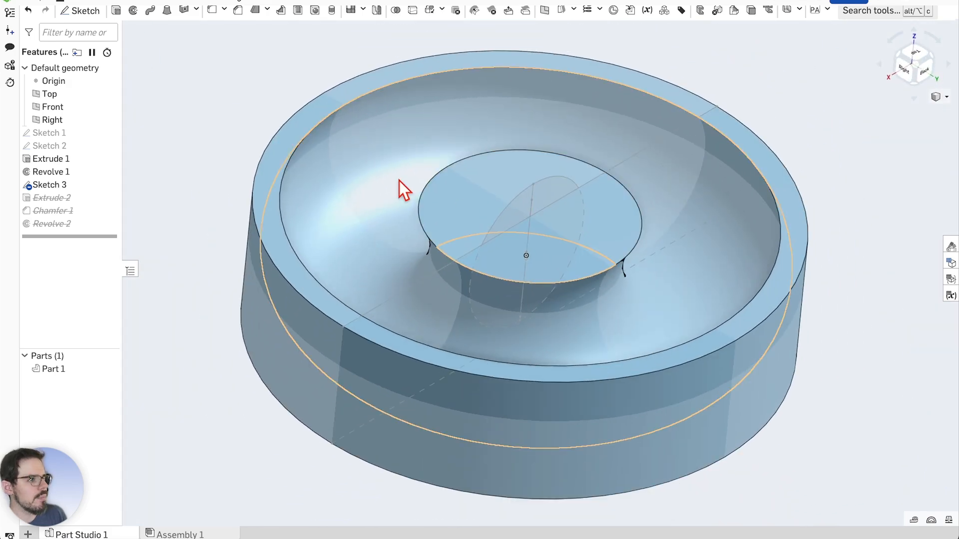
scroll(398, 183, "up", 1)
Start Sketch 4 on the top face of the central post from Extrude 1
left_click(86, 16)
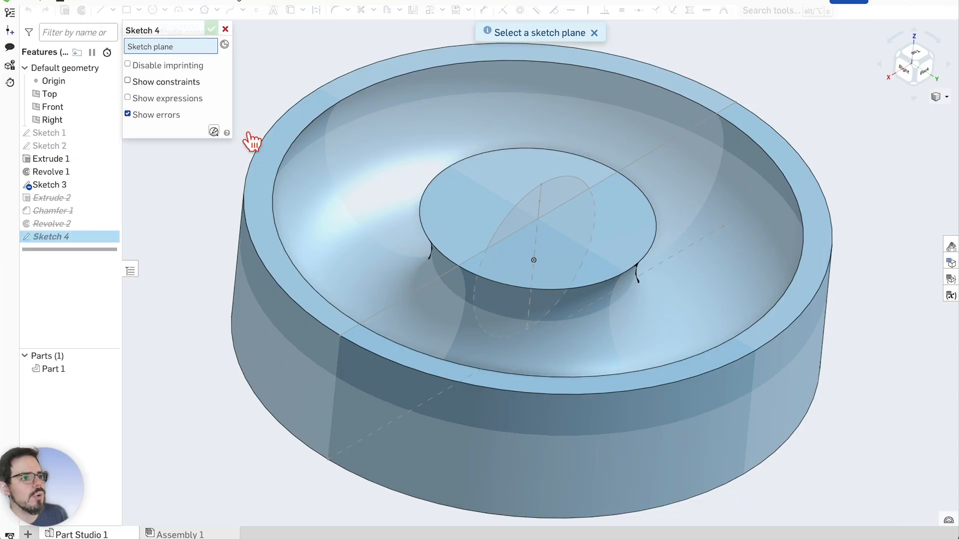
left_click(615, 248)
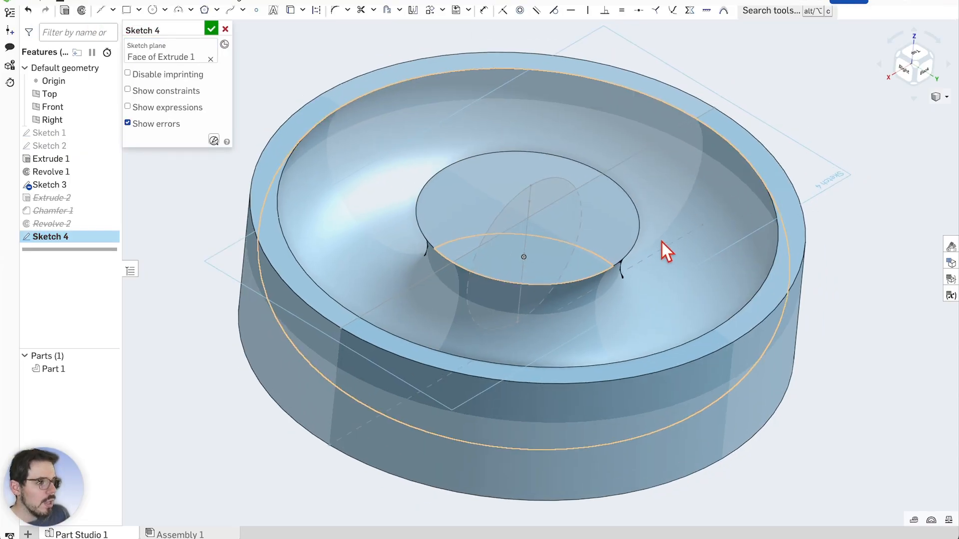
scroll(849, 310, "up", 1)
mouse_move(915, 337)
right_mouse_down()
mouse_move(909, 306)
mouse_move(852, 310)
mouse_move(902, 316)
mouse_move(904, 335)
right_mouse_up()
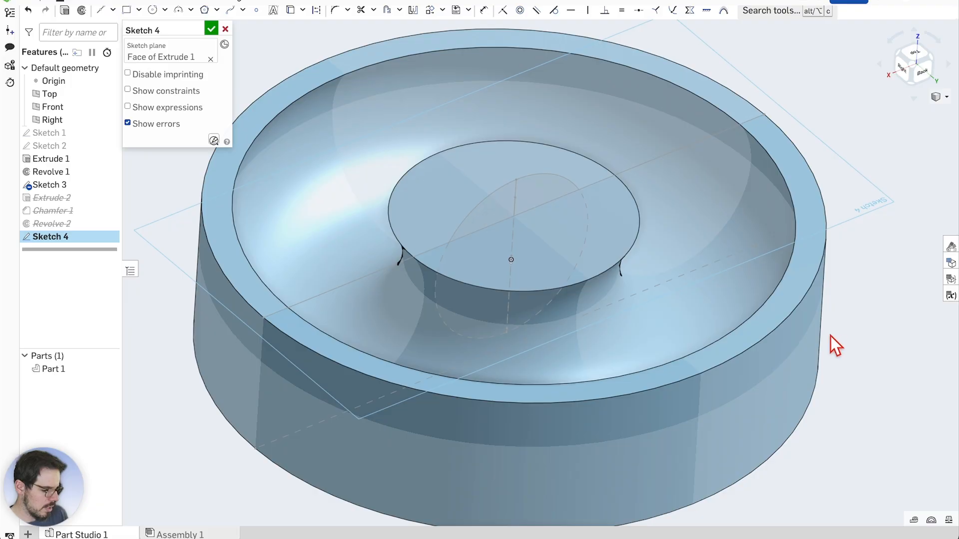
scroll(507, 406, "down", 2)
scroll(512, 228, "up", 2)
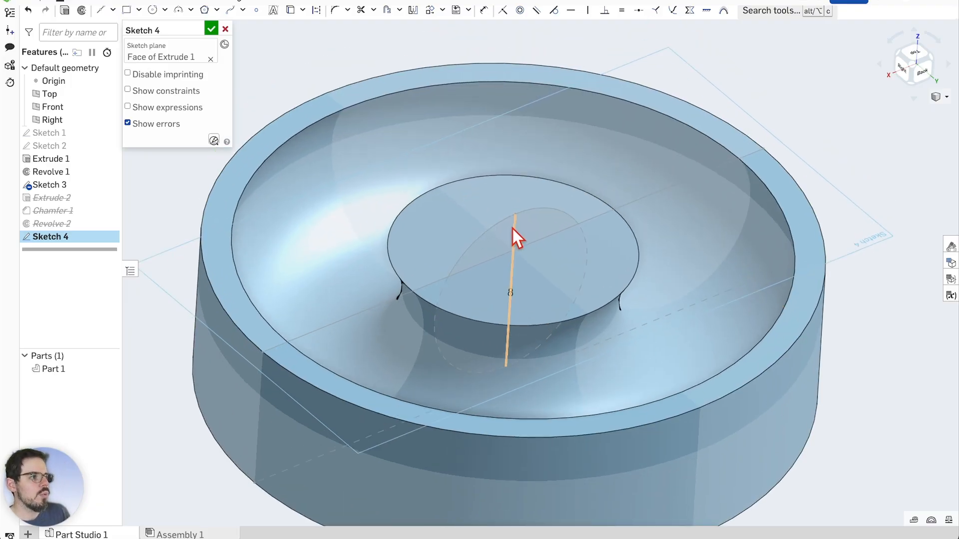
scroll(512, 229, "down", 1)
scroll(518, 231, "up", 1)
scroll(549, 219, "down", 1)
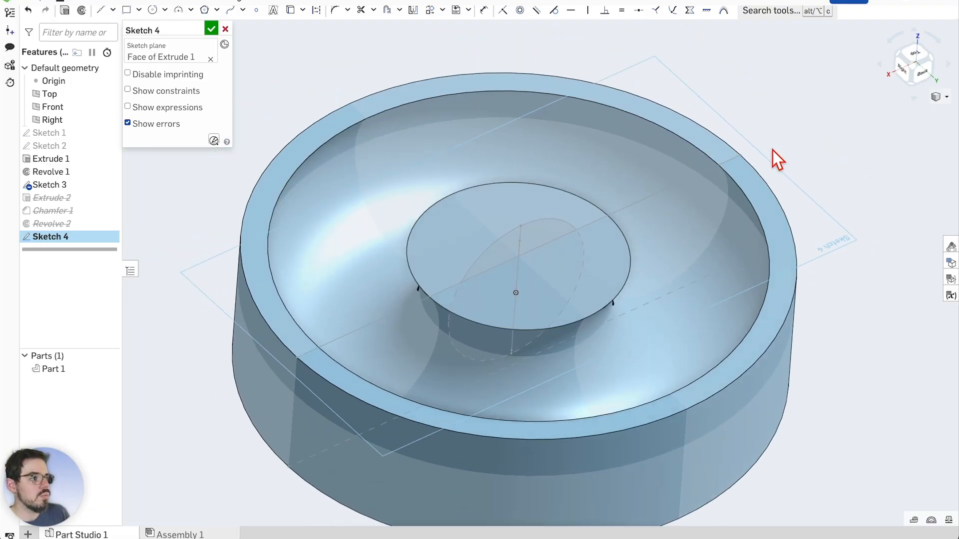
mouse_move(772, 151)
right_mouse_down()
mouse_move(775, 174)
mouse_move(770, 154)
right_mouse_up()
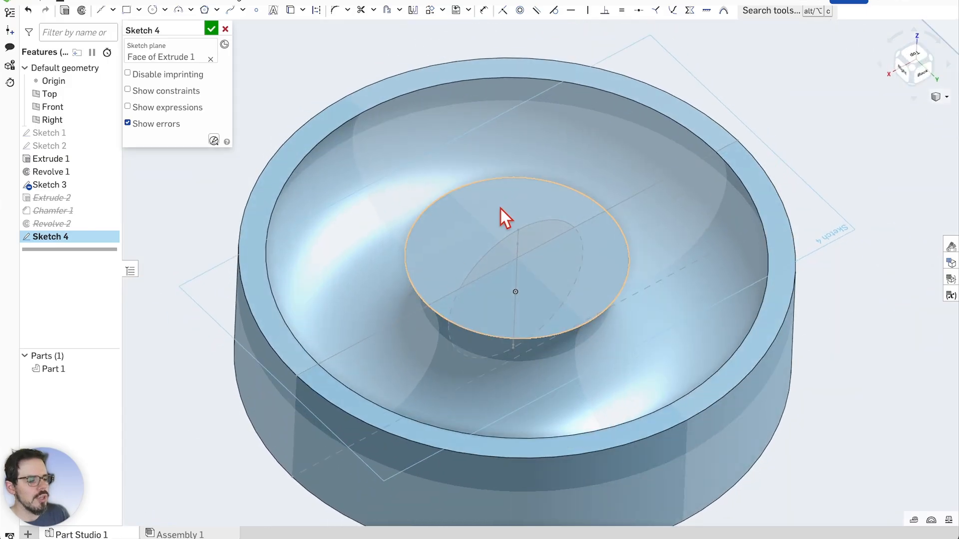
scroll(480, 243, "up", 1)
scroll(481, 262, "down", 1)
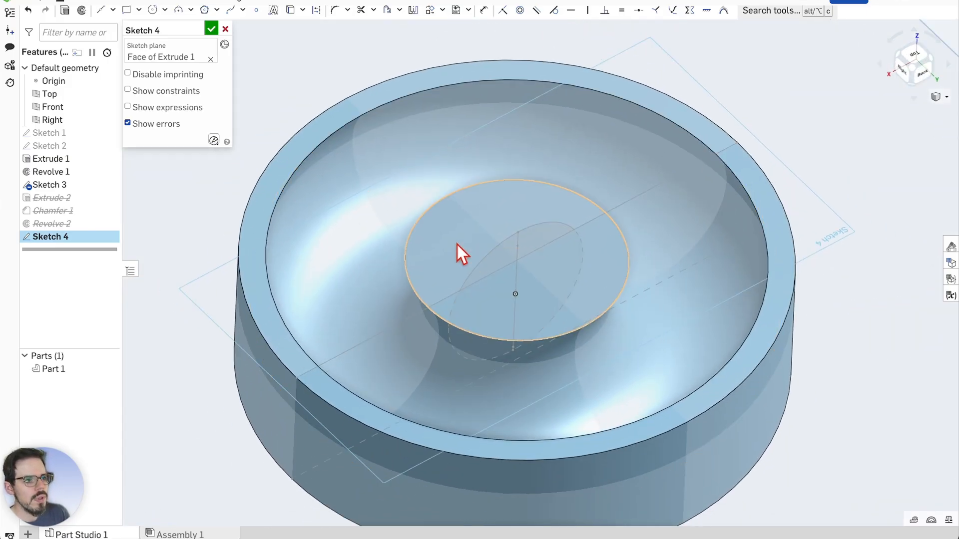
View normal to the sketch plane and project the post's top circular edge into Sketch 4
right_click(443, 228)
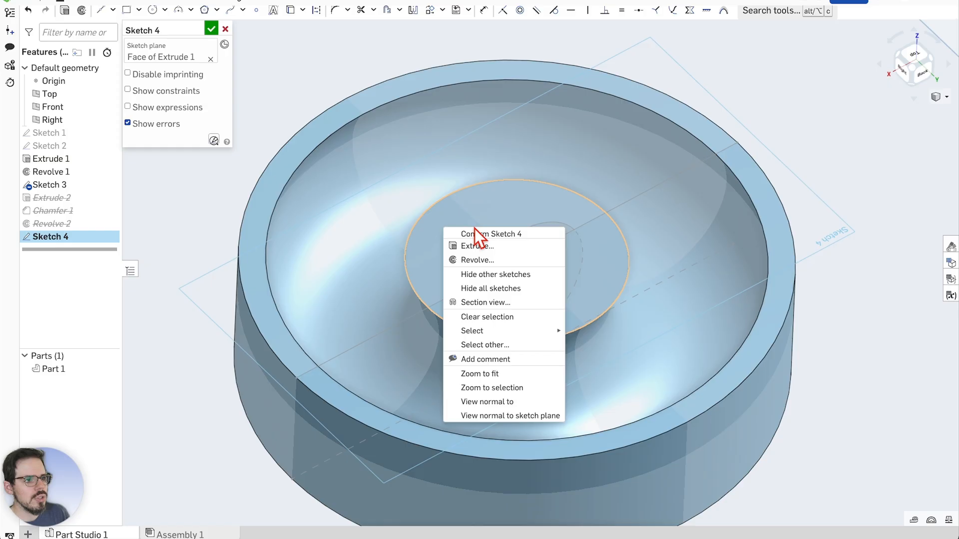
left_click(506, 418)
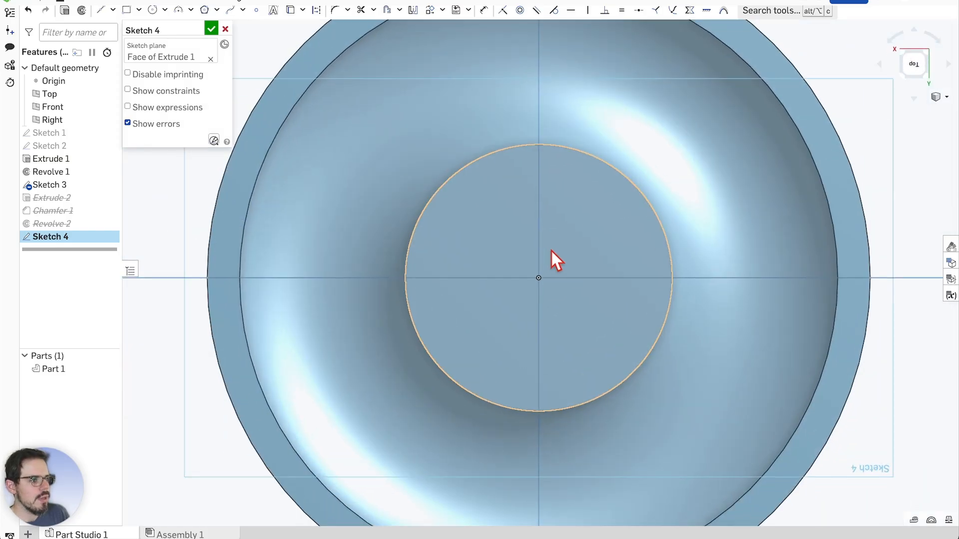
right_click(497, 151)
left_click(526, 171)
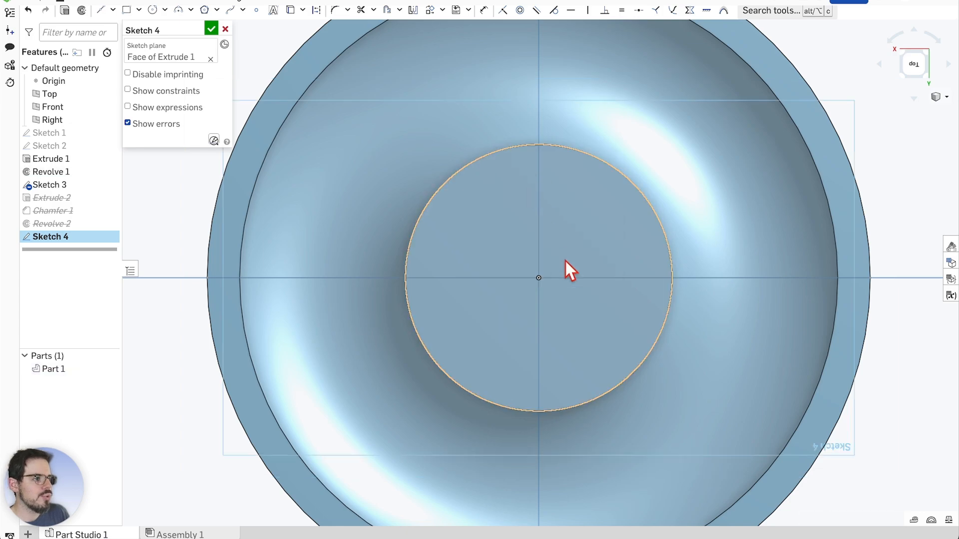
scroll(565, 263, "up", 1)
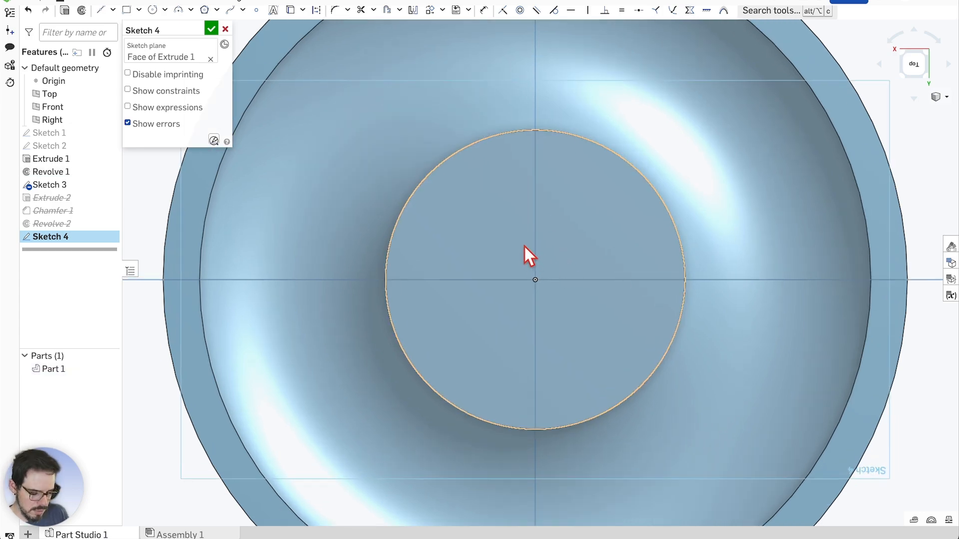
scroll(566, 289, "down", 2)
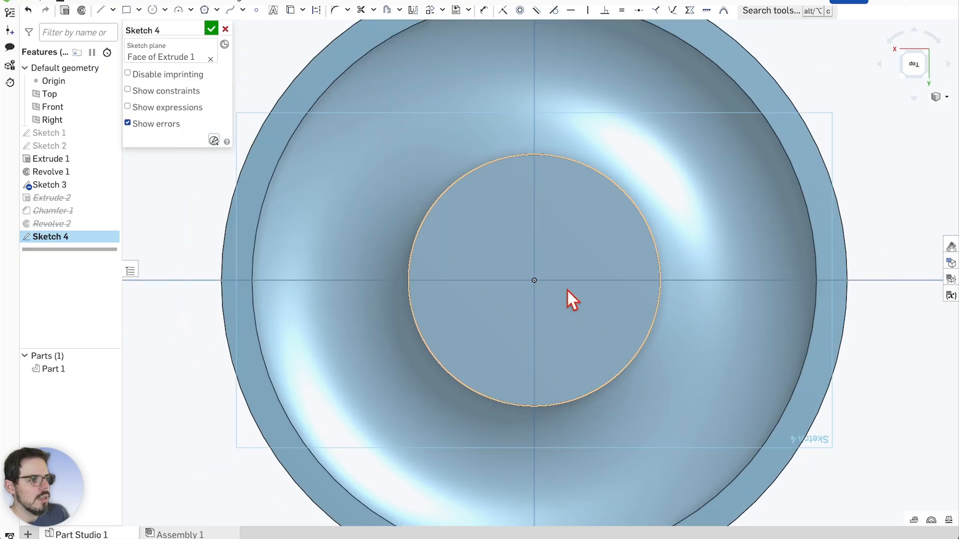
Draw a center-point circle of diameter 17 on the sketch origin
left_click(165, 10)
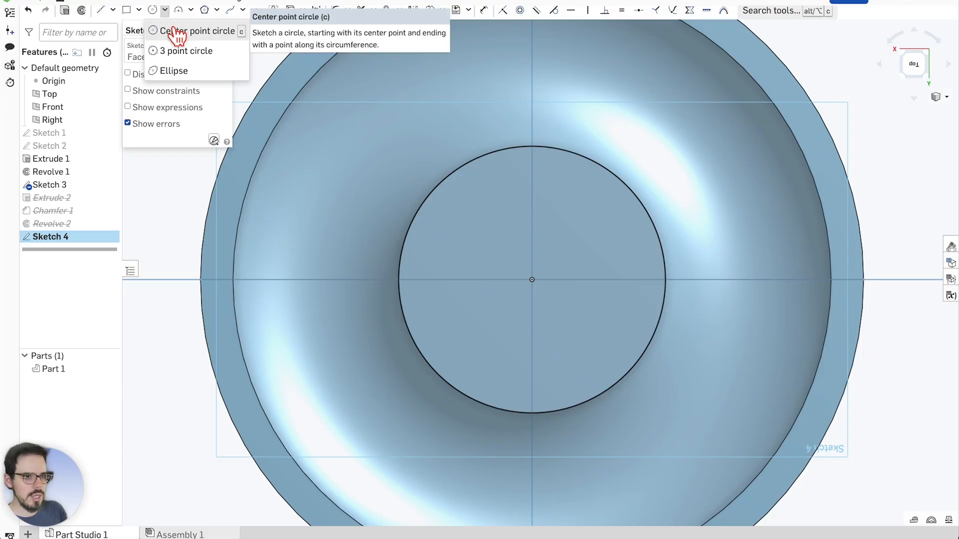
left_click(174, 31)
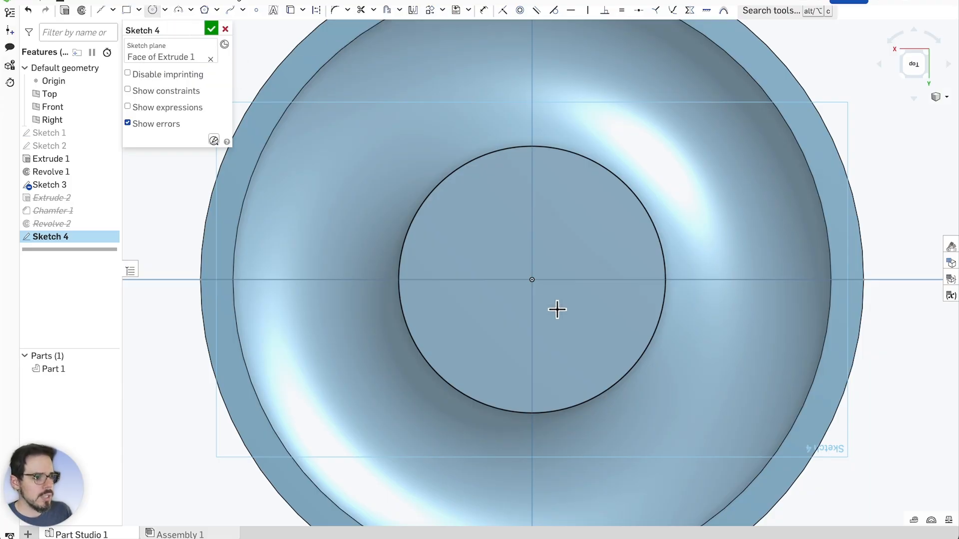
left_click(532, 280)
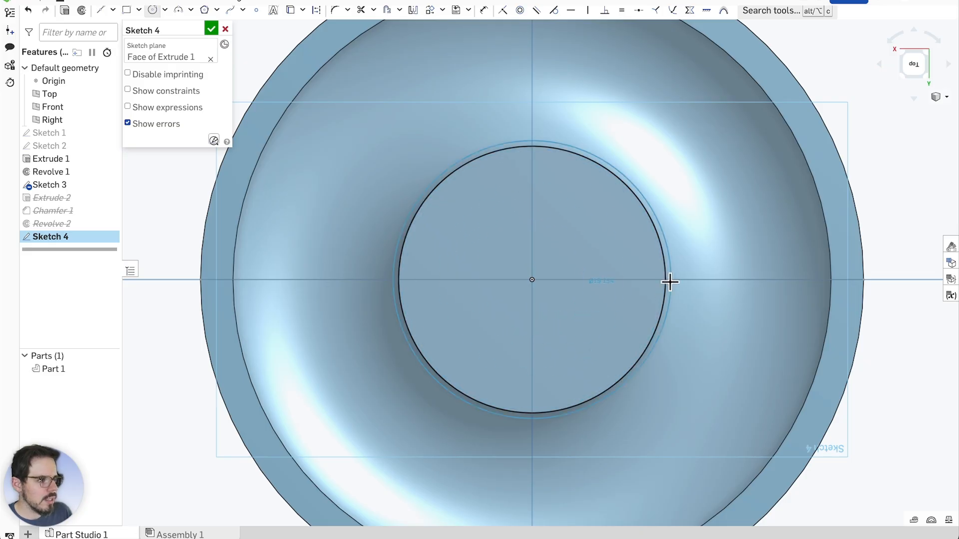
scroll(664, 270, "up", 2)
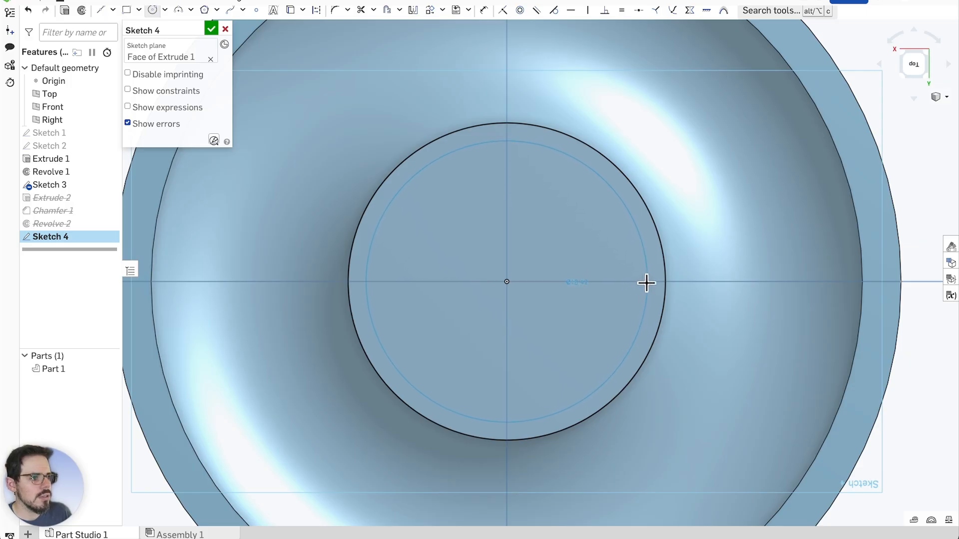
left_click(646, 283)
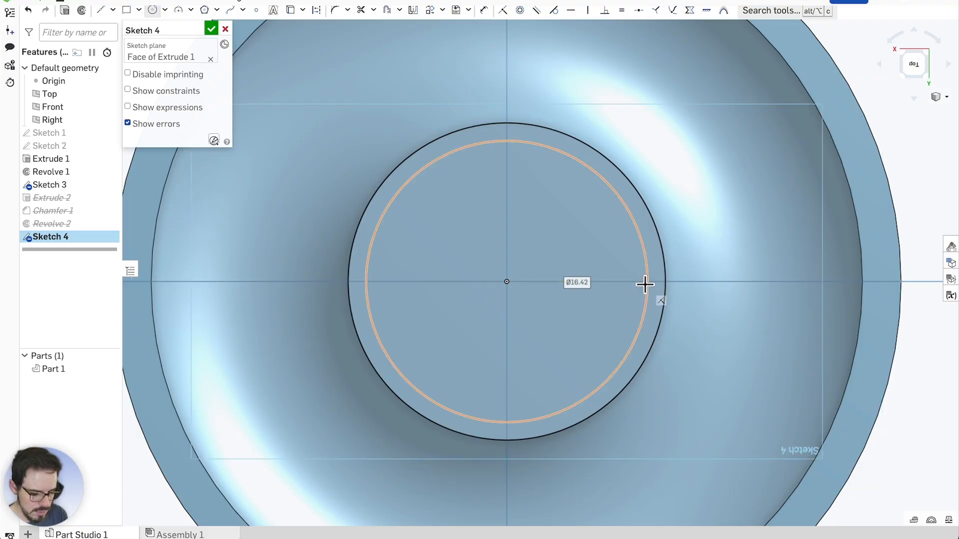
type("17")
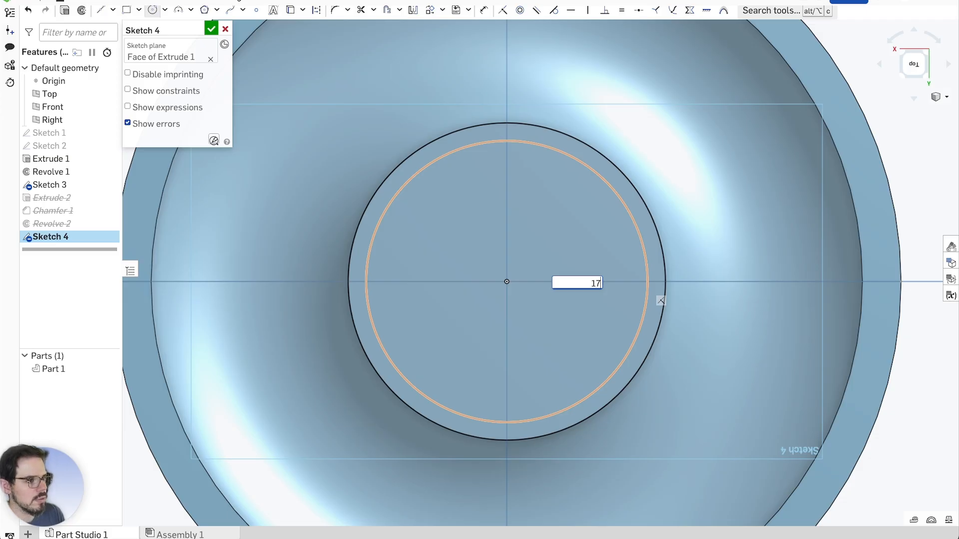
key("Return")
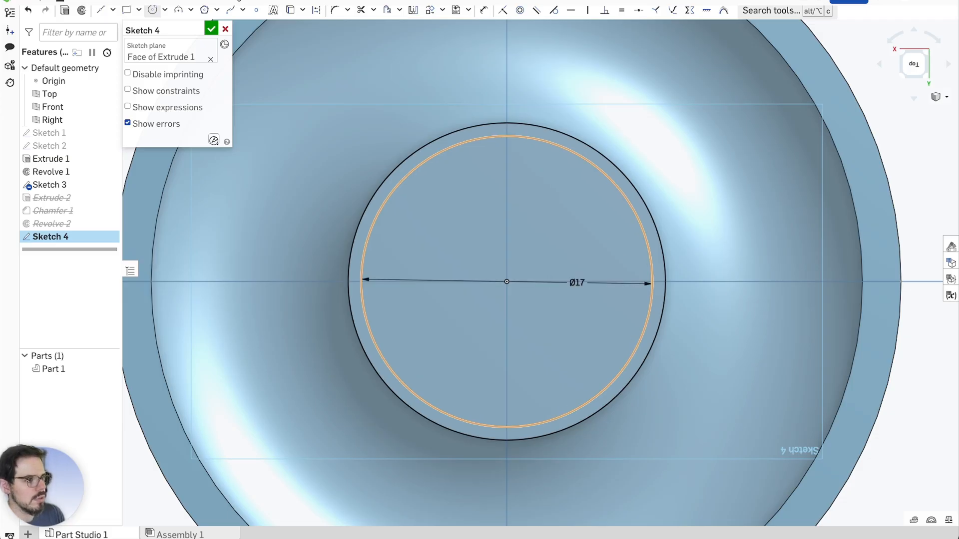
Orbit to check the Ø17 circle in 3D, then realign the view normal to the sketch plane
scroll(533, 286, "down", 3)
mouse_move(533, 286)
right_mouse_down()
mouse_move(563, 319)
mouse_move(559, 248)
mouse_move(565, 257)
right_mouse_up()
scroll(494, 327, "up", 5)
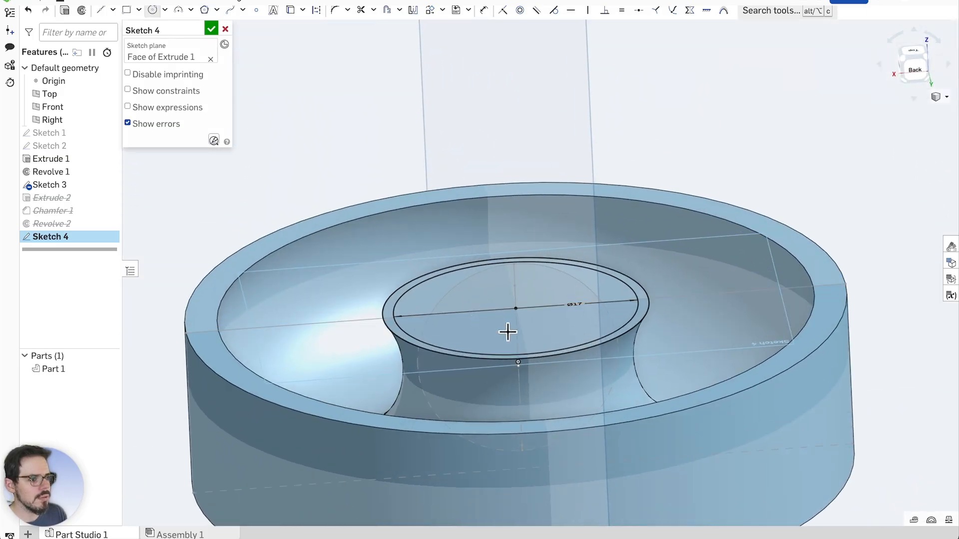
right_click_drag(519, 329, 517, 364)
scroll(415, 204, "up", 1)
key("n")
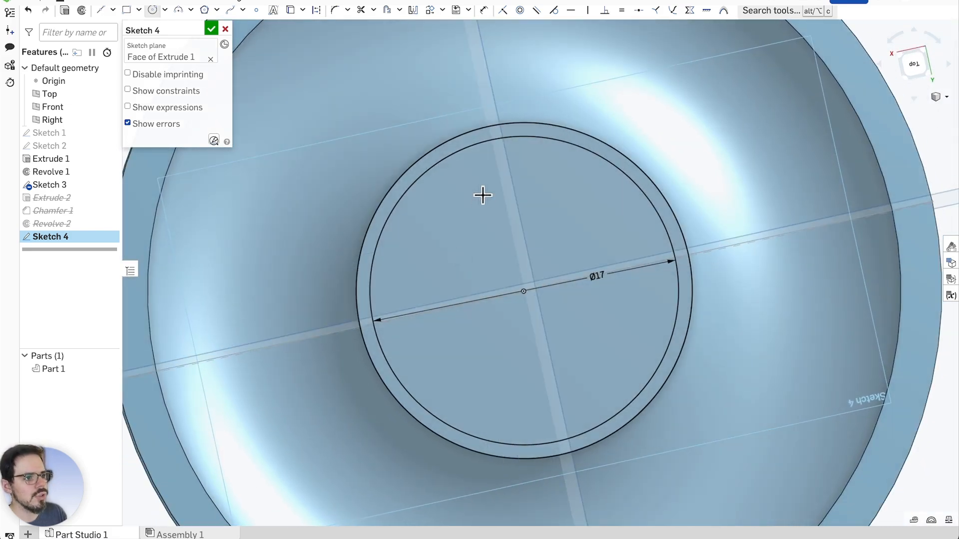
right_click(667, 253)
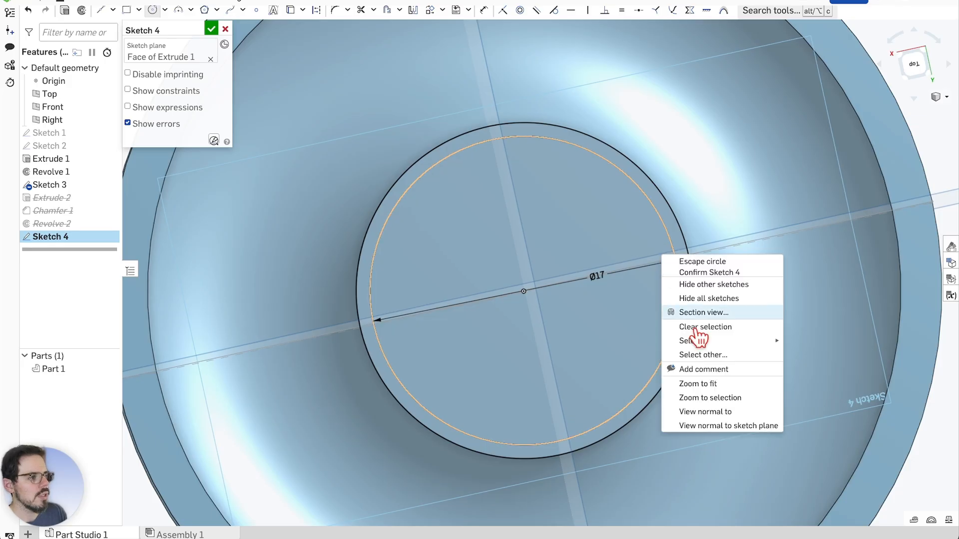
left_click(711, 428)
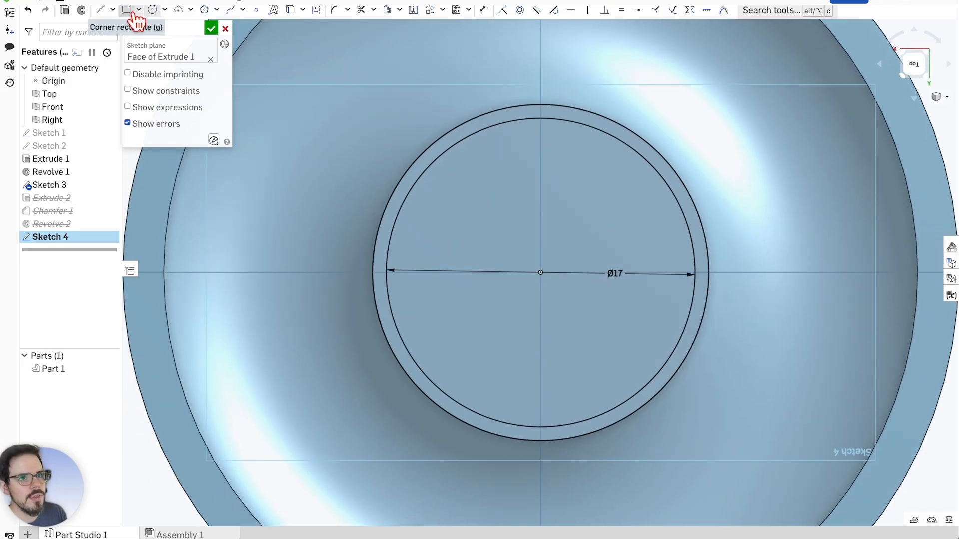
Draw a vertical line from the origin across the Ø17 circle and close Sketch 4
left_click(103, 10)
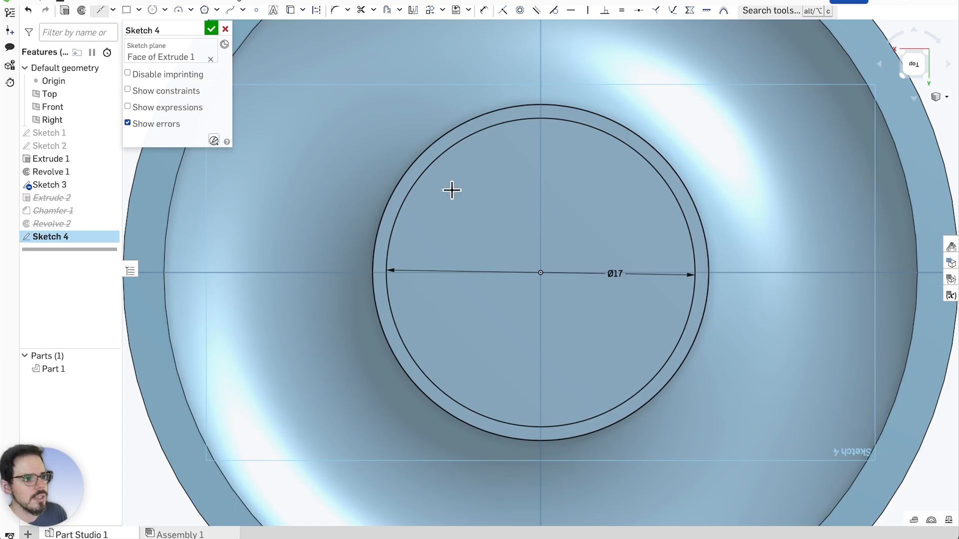
left_click(540, 272)
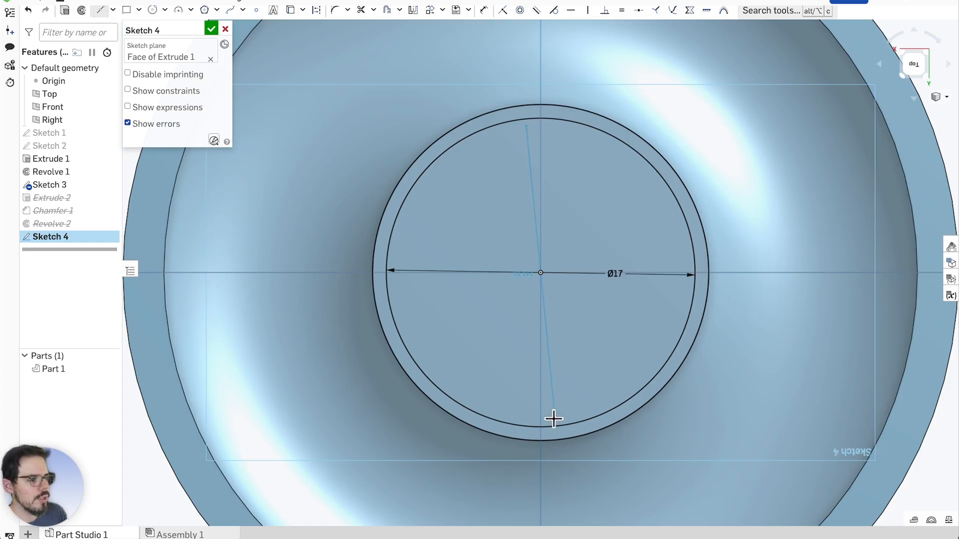
left_click(538, 427)
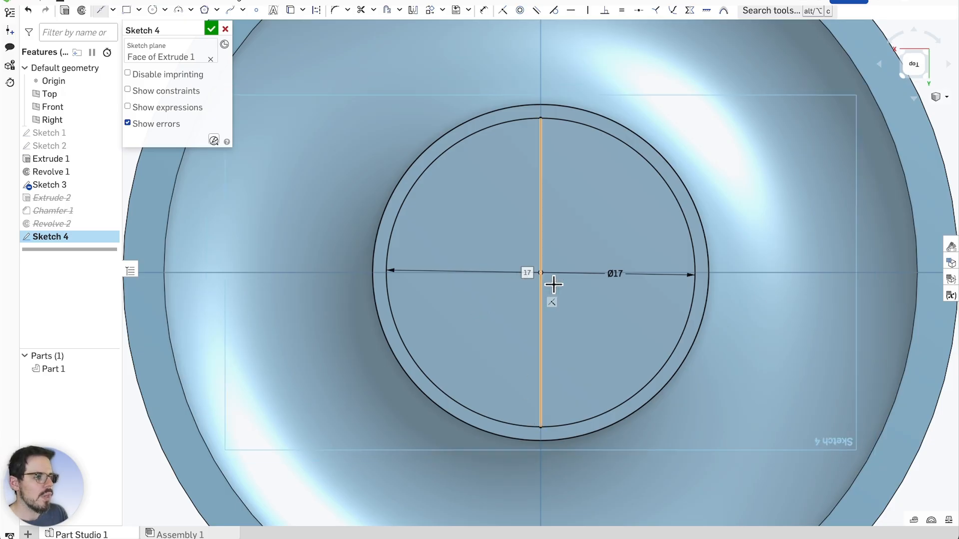
scroll(564, 293, "up", 2)
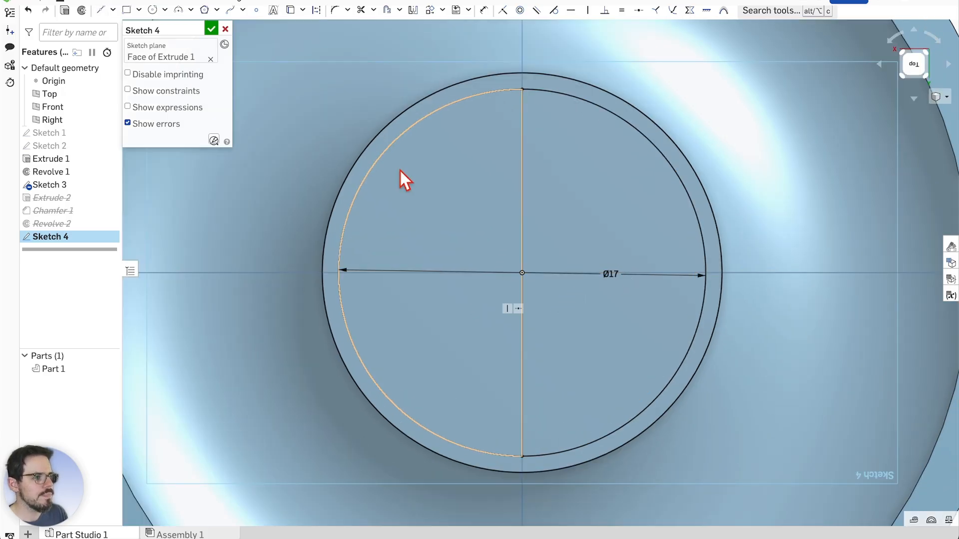
scroll(520, 257, "down", 1)
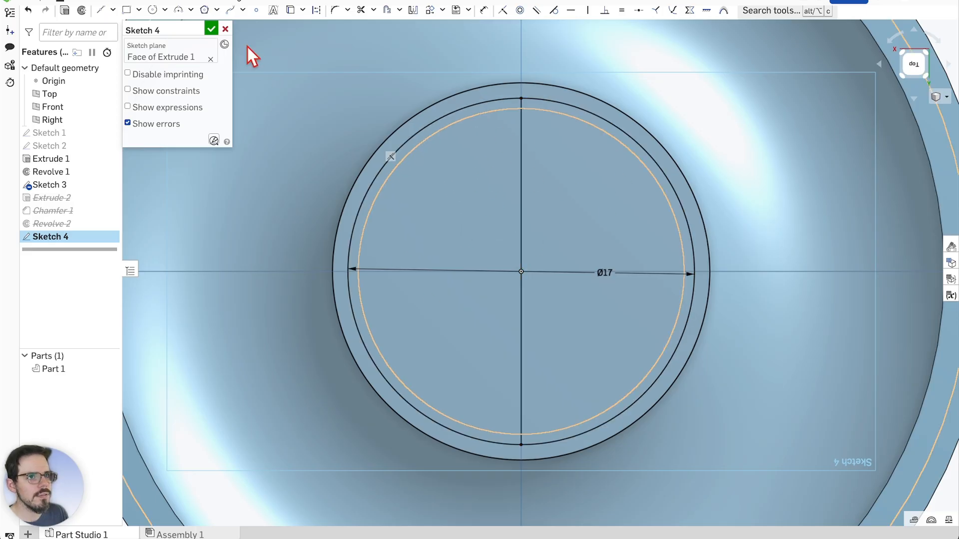
left_click(211, 29)
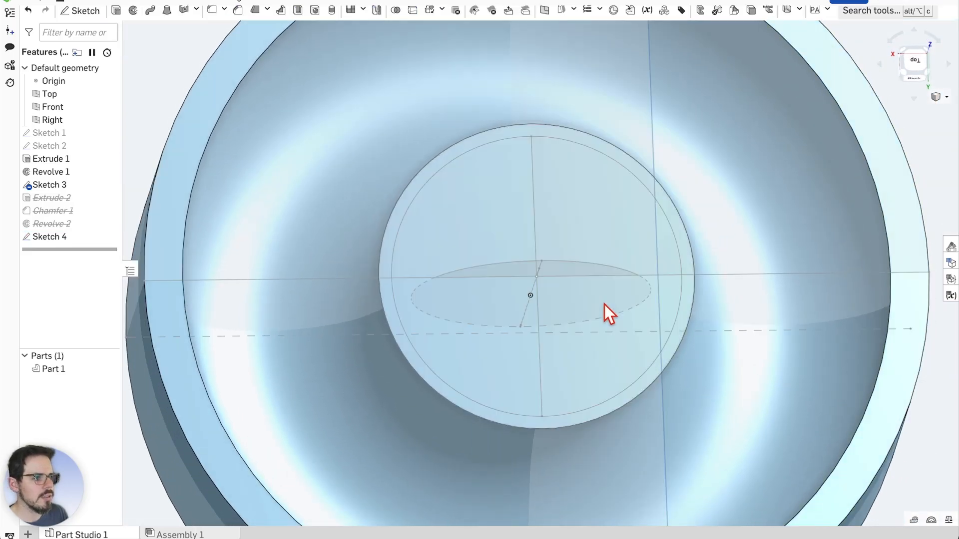
Start a revolve of the Sketch 4 region about its vertical line and inspect the dome preview
left_click(134, 11)
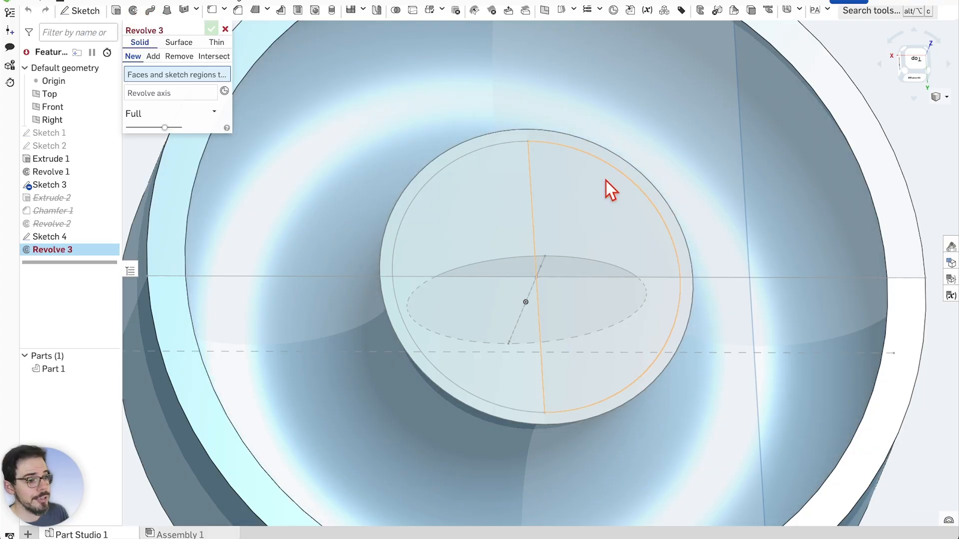
left_click(595, 201)
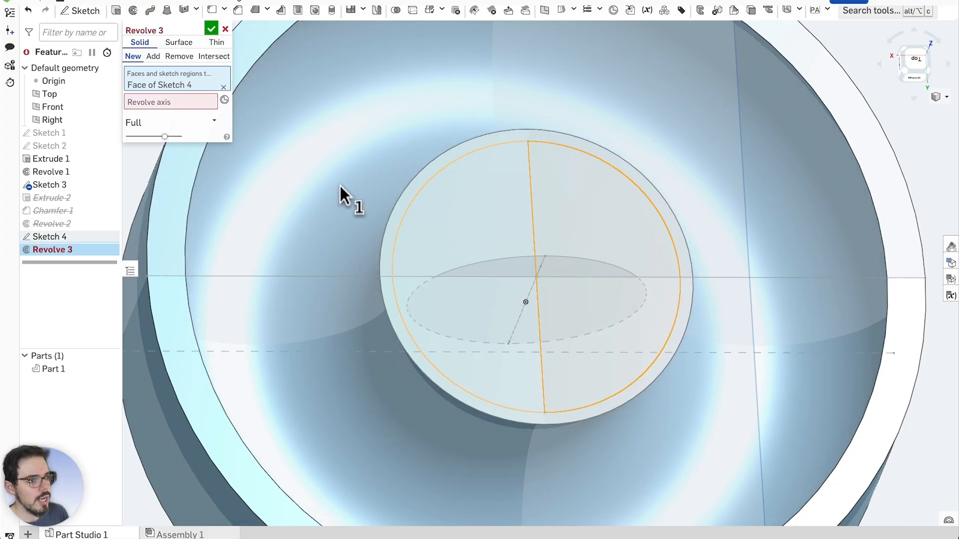
left_click(171, 104)
left_click(535, 220)
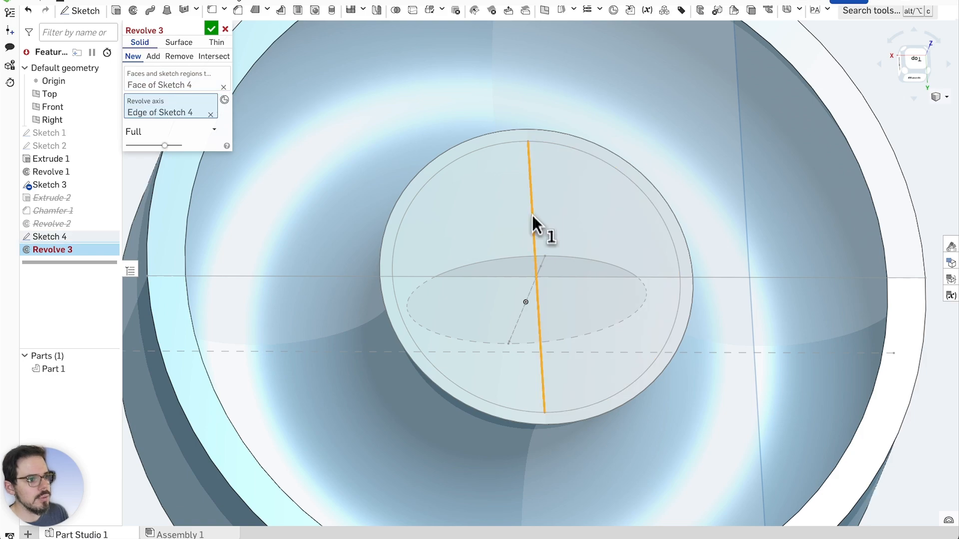
right_click_drag(774, 296, 776, 263)
scroll(726, 275, "down", 5)
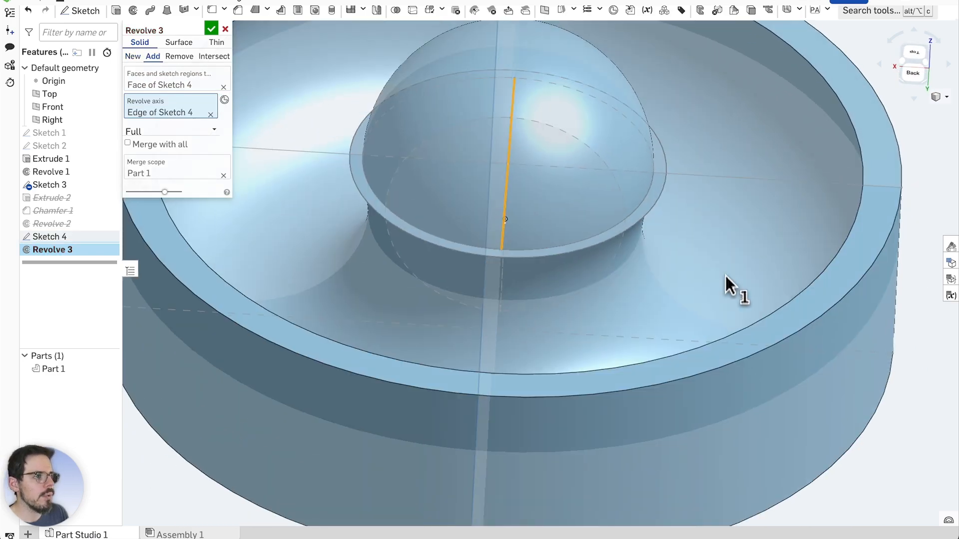
scroll(534, 365, "up", 4)
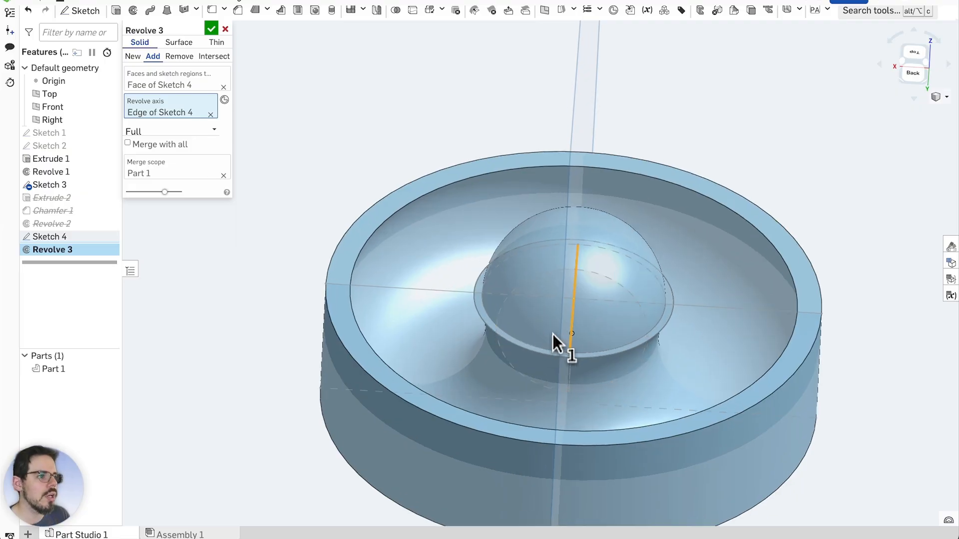
right_click_drag(627, 391, 599, 235)
Switch the revolve to remove material, inspect the cavity from several angles, then cancel Revolve 3
left_click(179, 56)
right_click_drag(689, 272, 741, 100)
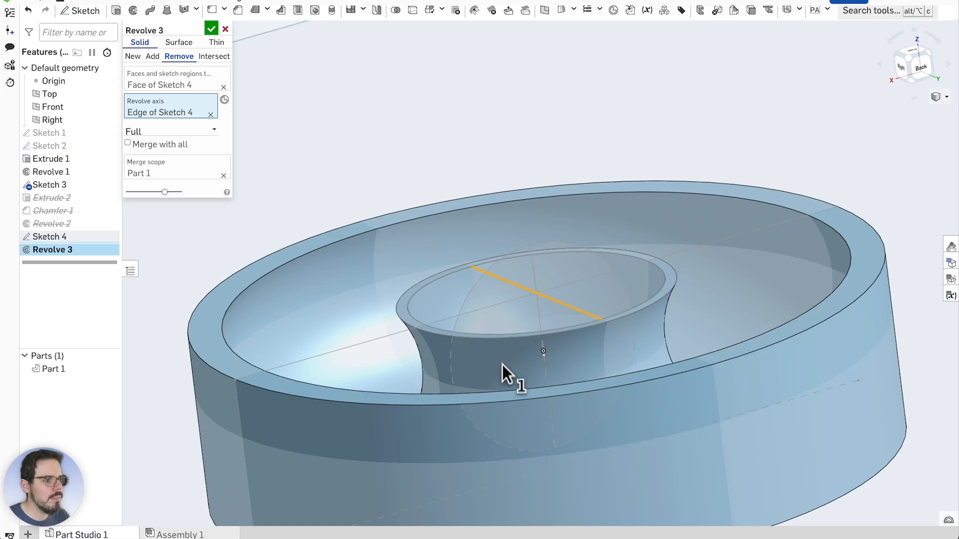
scroll(551, 311, "up", 1)
right_click_drag(541, 149, 517, 153)
scroll(524, 180, "up", 1)
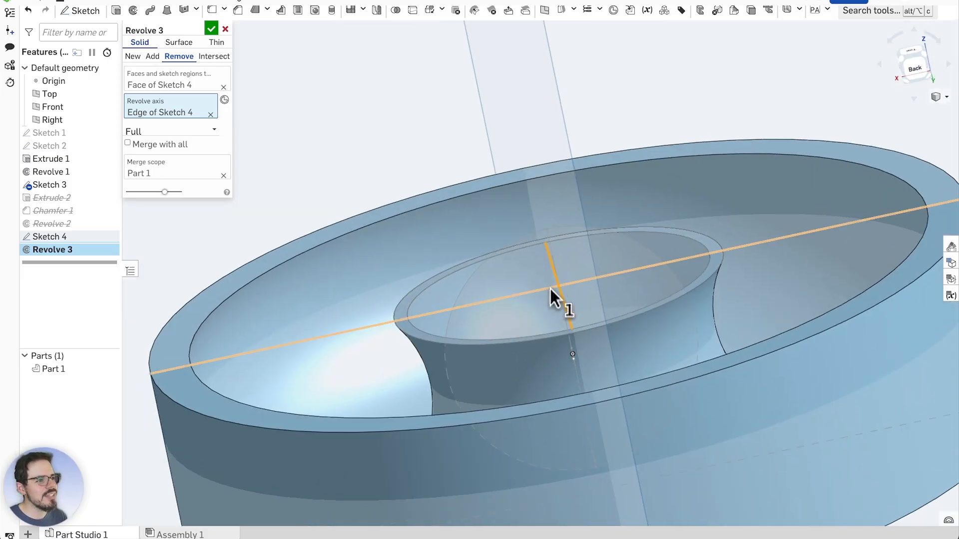
scroll(550, 288, "up", 2)
scroll(597, 140, "down", 4)
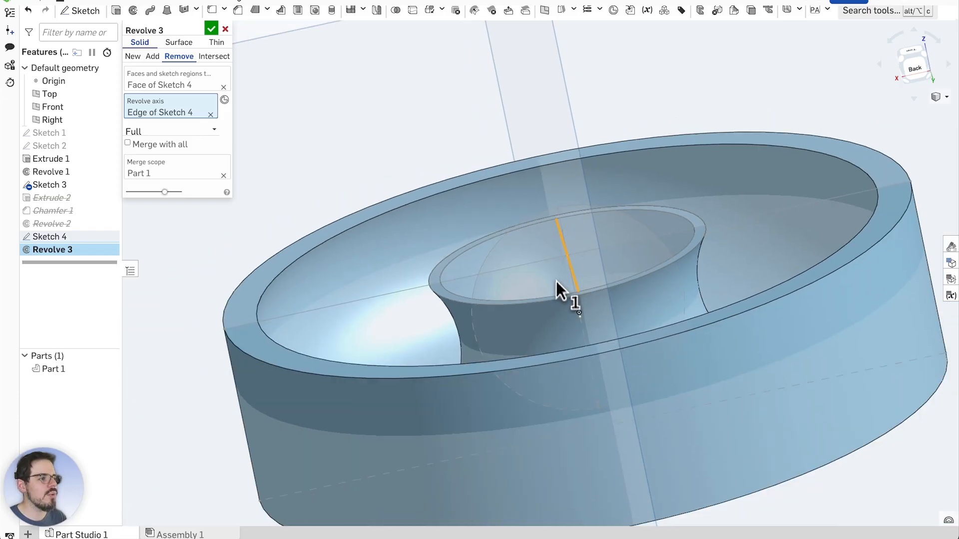
scroll(550, 257, "down", 1)
scroll(574, 240, "up", 2)
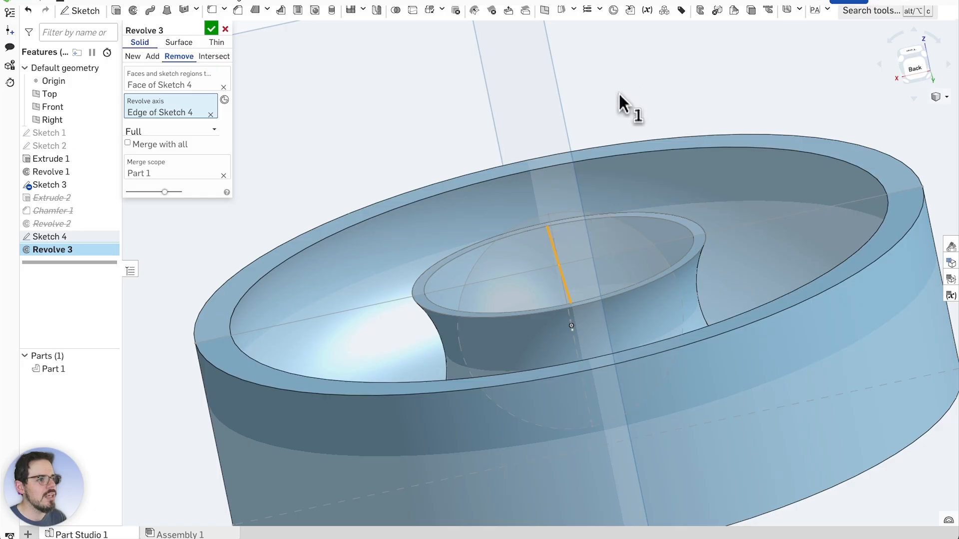
scroll(619, 87, "down", 3)
scroll(622, 81, "up", 2)
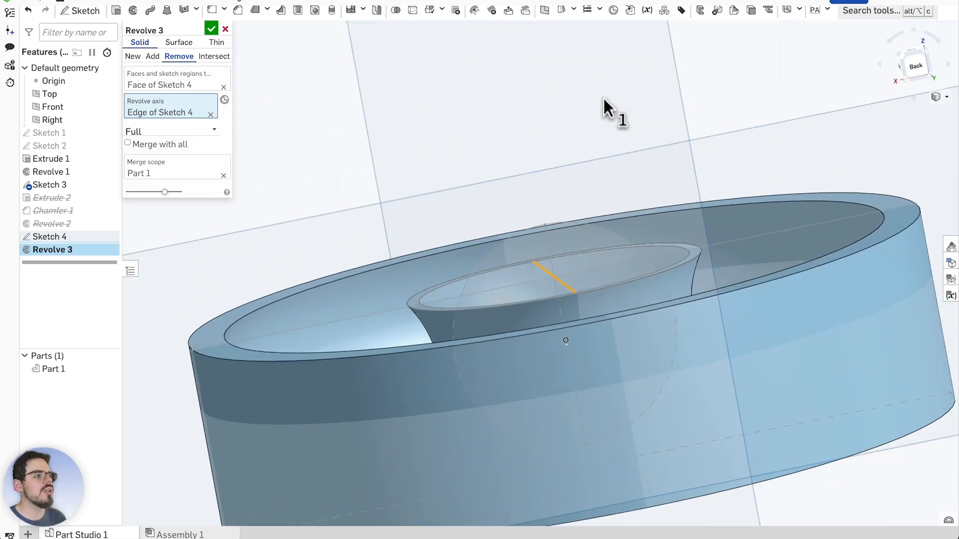
scroll(599, 187, "down", 1)
right_click_drag(721, 146, 718, 141)
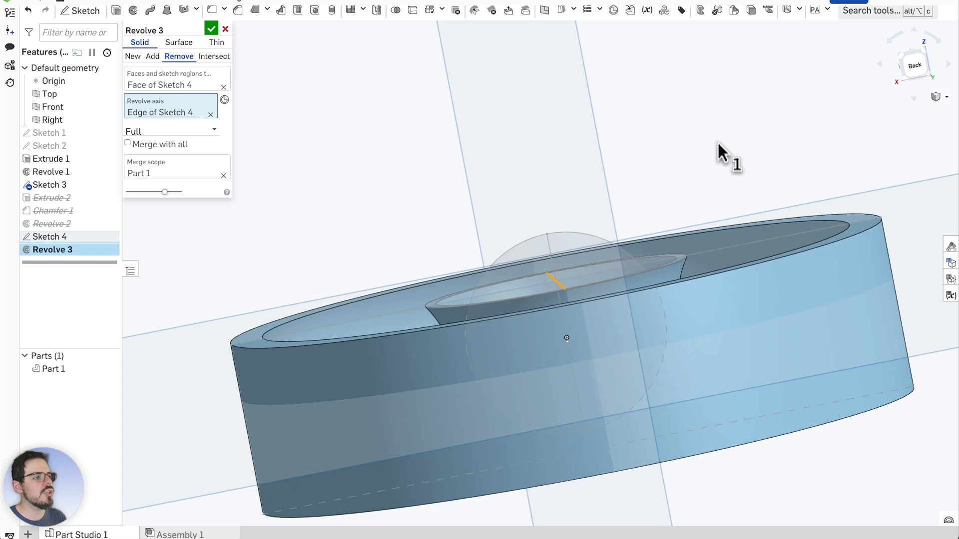
left_click(225, 29)
Delete Sketch 4, leaving suppressed Revolve 2 last, and view the disc from above
right_click(54, 237)
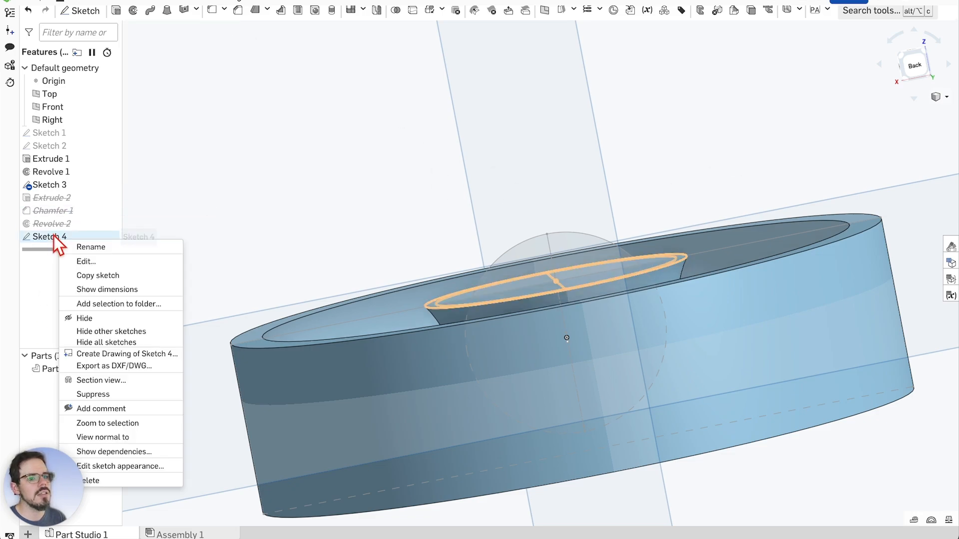
left_click(110, 478)
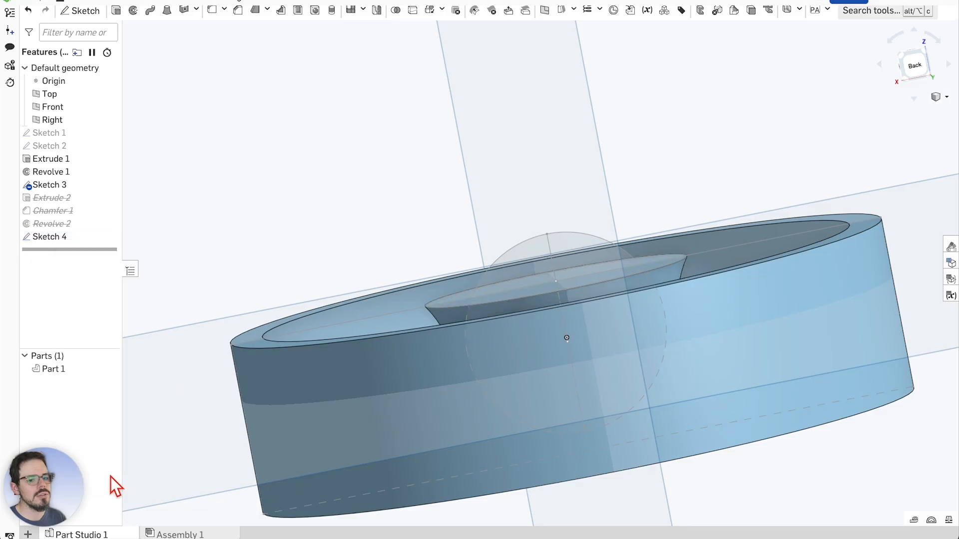
mouse_move(541, 242)
right_mouse_down()
mouse_move(603, 234)
mouse_move(690, 113)
mouse_move(607, 195)
right_mouse_up()
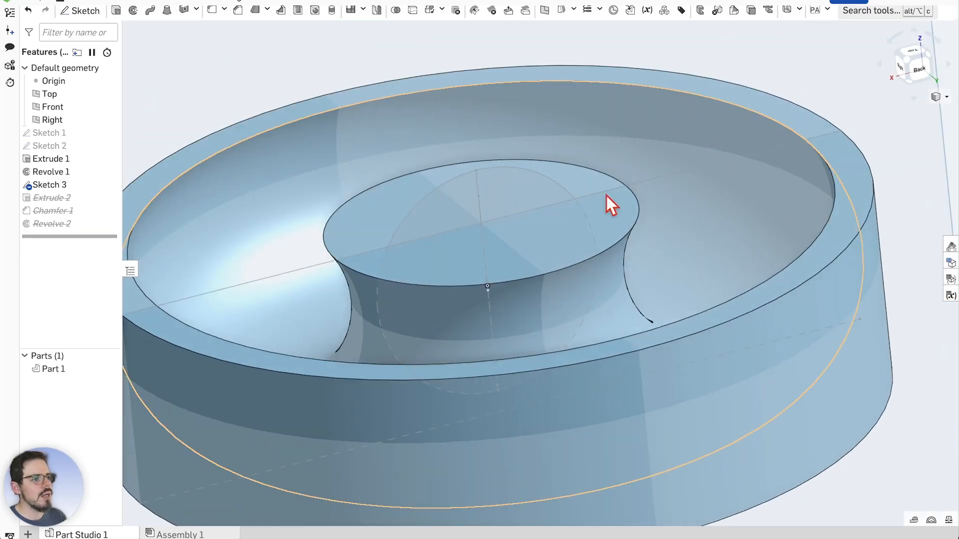
scroll(424, 256, "up", 2)
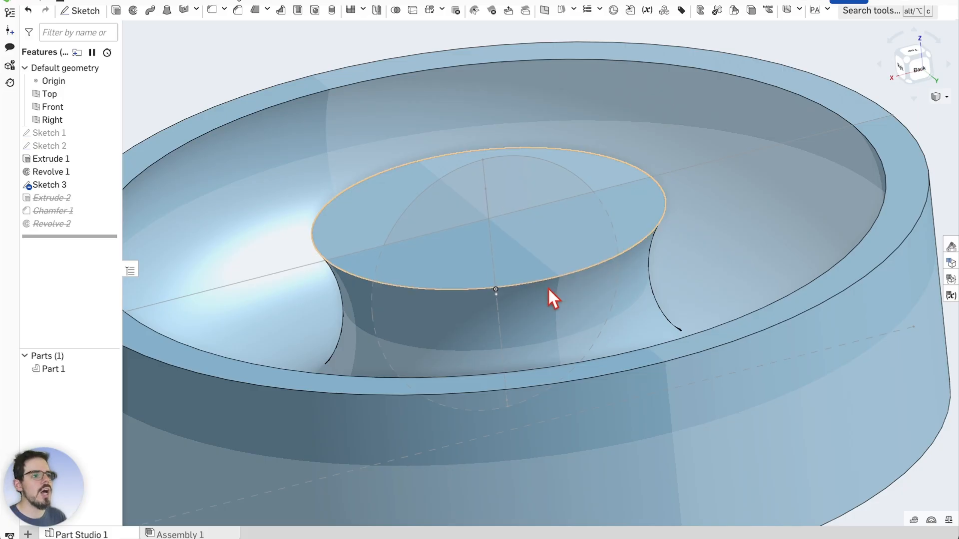
scroll(559, 314, "down", 2)
scroll(493, 246, "up", 1)
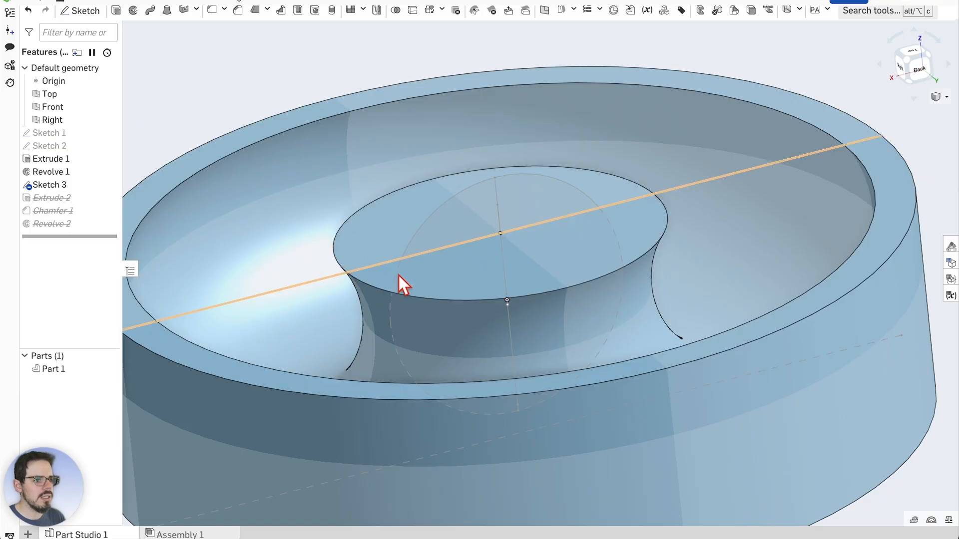
scroll(631, 303, "down", 3)
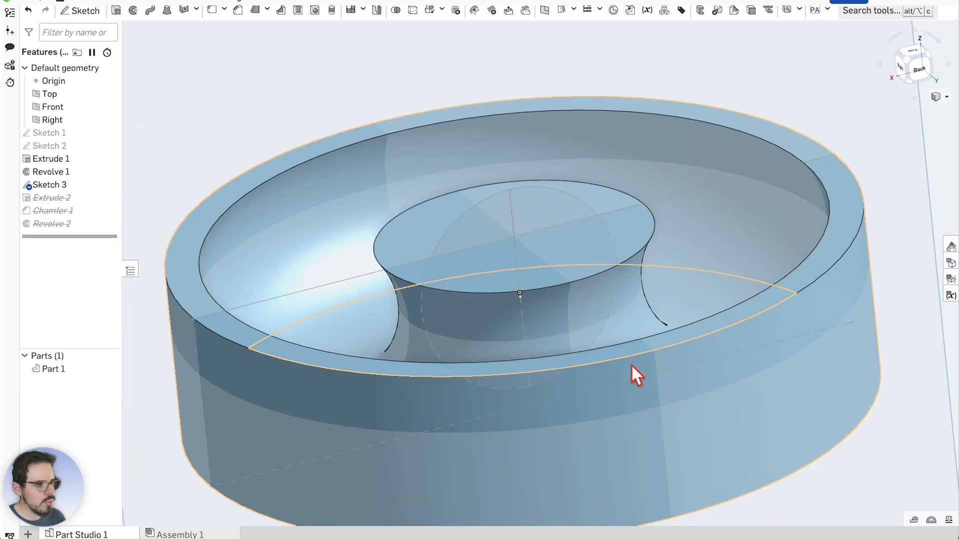
scroll(620, 257, "up", 2)
Add a section view of the part with the section plane rotated 90 degrees through its centre
right_click(629, 218)
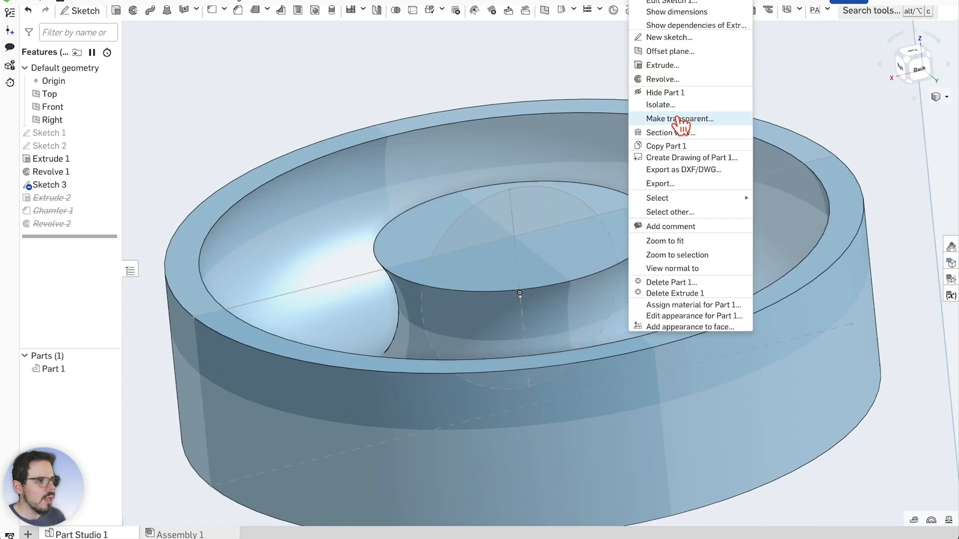
left_click(683, 133)
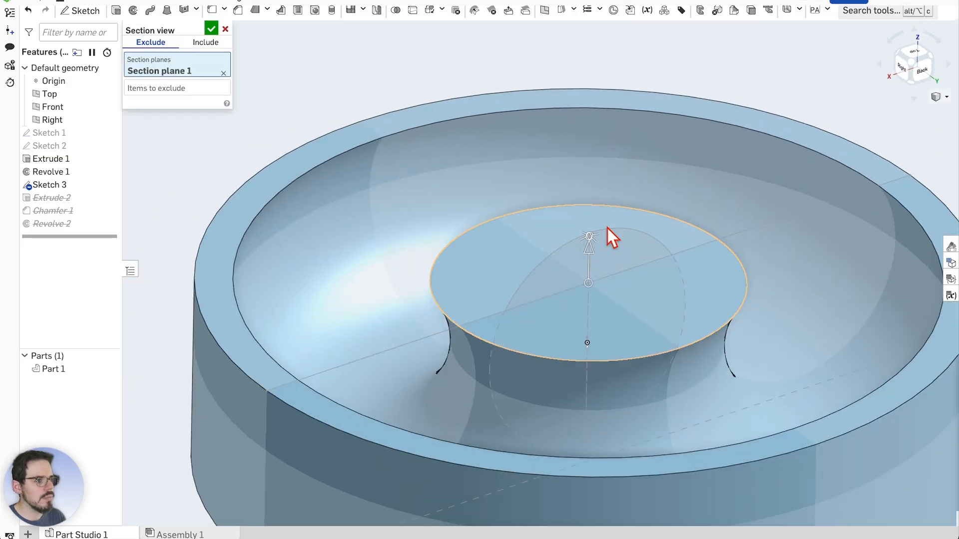
left_click_drag(592, 241, 599, 295)
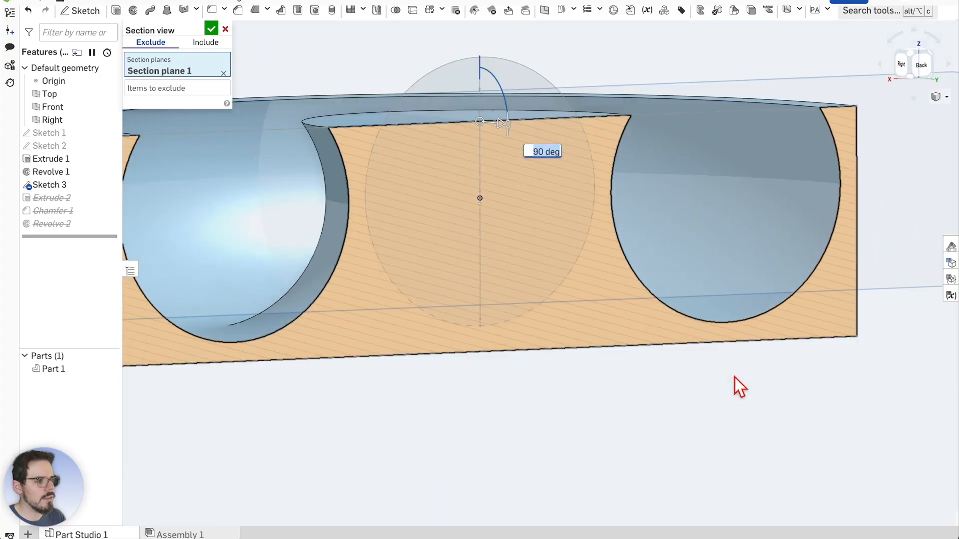
scroll(548, 294, "up", 5)
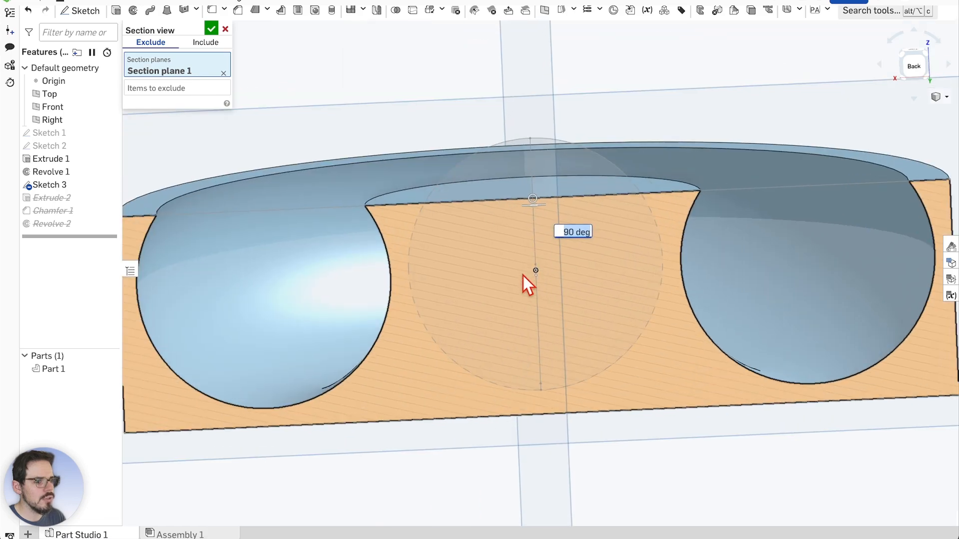
left_click(211, 30)
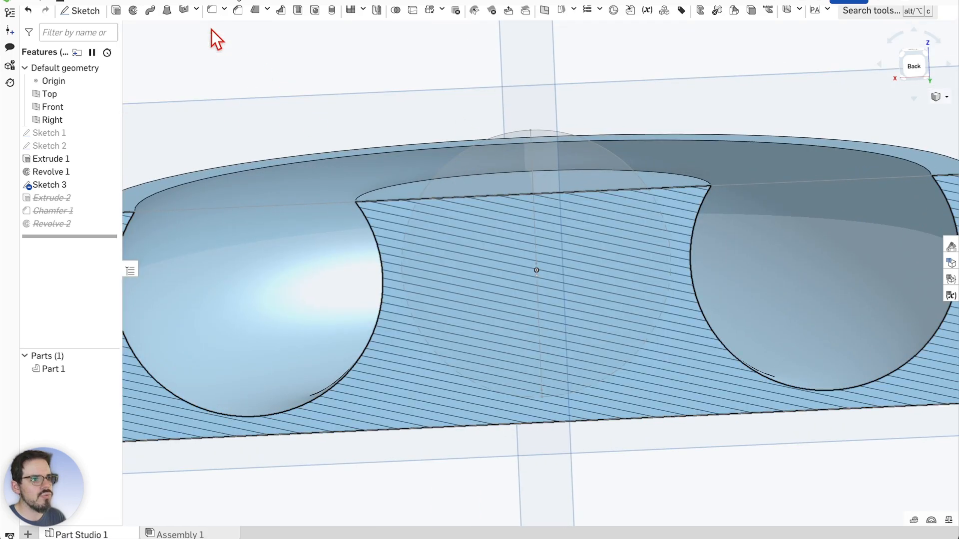
Start a new sketch with the sectioned part orbited to a tilted view
left_click(84, 15)
scroll(544, 181, "down", 5)
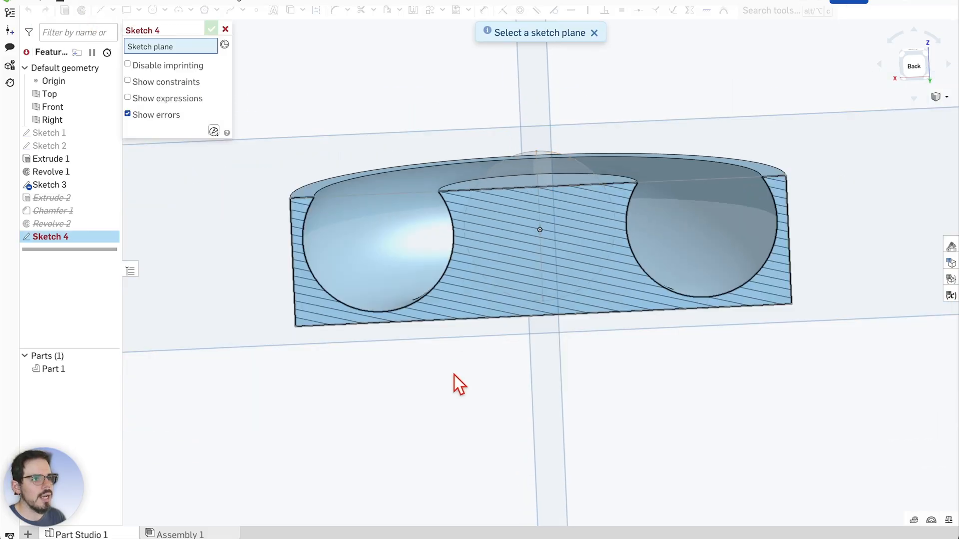
right_click_drag(476, 371, 582, 394)
scroll(471, 365, "down", 5)
scroll(580, 390, "up", 2)
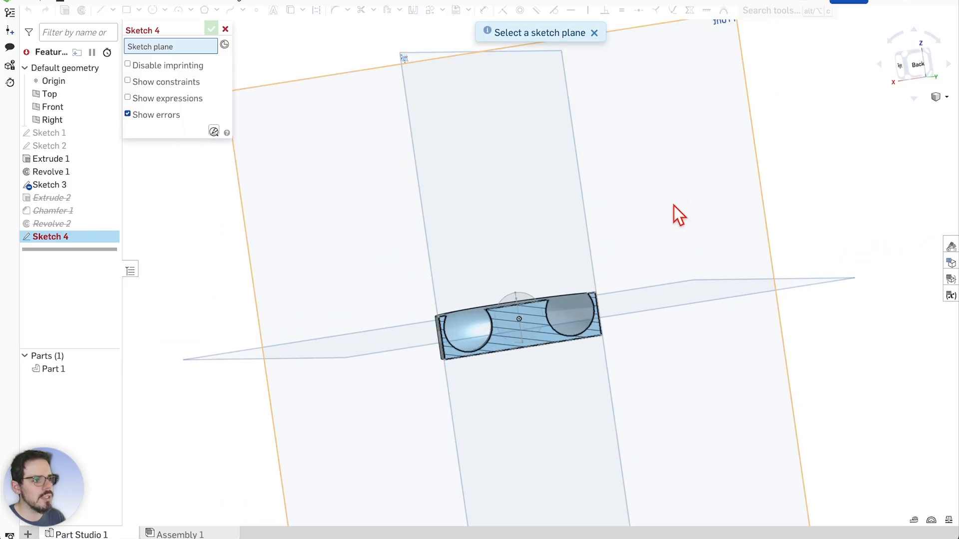
Put Sketch 4 on the Front plane, view it normal, and zoom to the post section
left_click(676, 176)
right_click(621, 260)
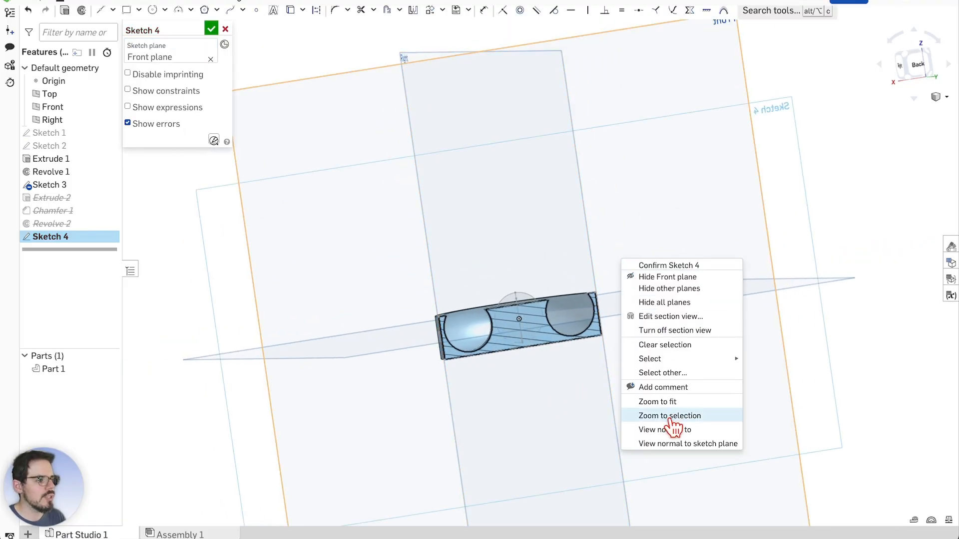
left_click(667, 444)
scroll(518, 326, "up", 5)
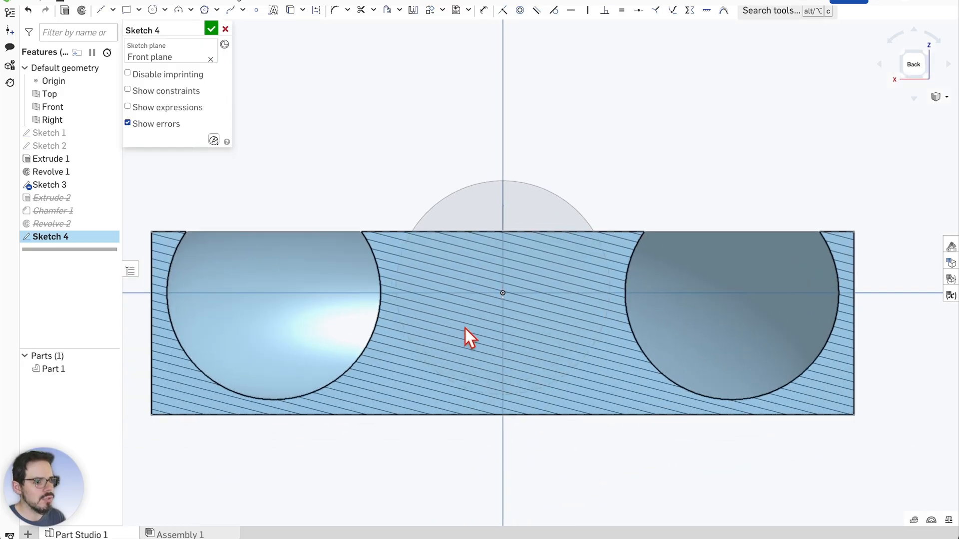
scroll(509, 307, "down", 2)
scroll(536, 305, "down", 2)
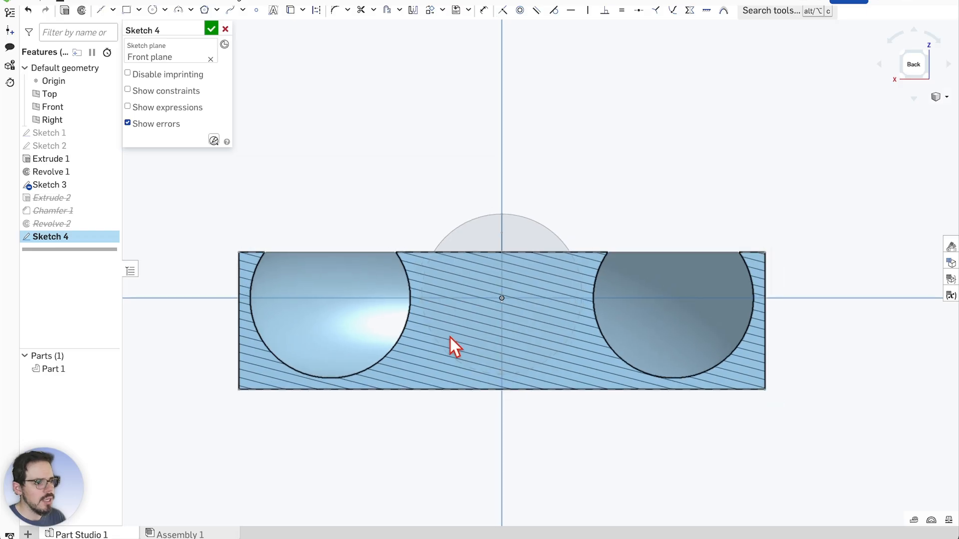
scroll(487, 292, "up", 5)
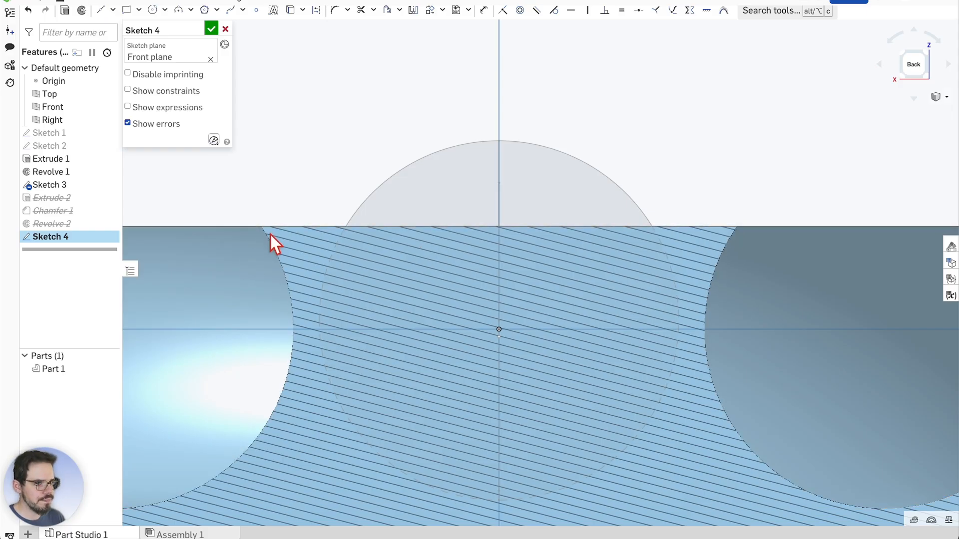
left_click(257, 227)
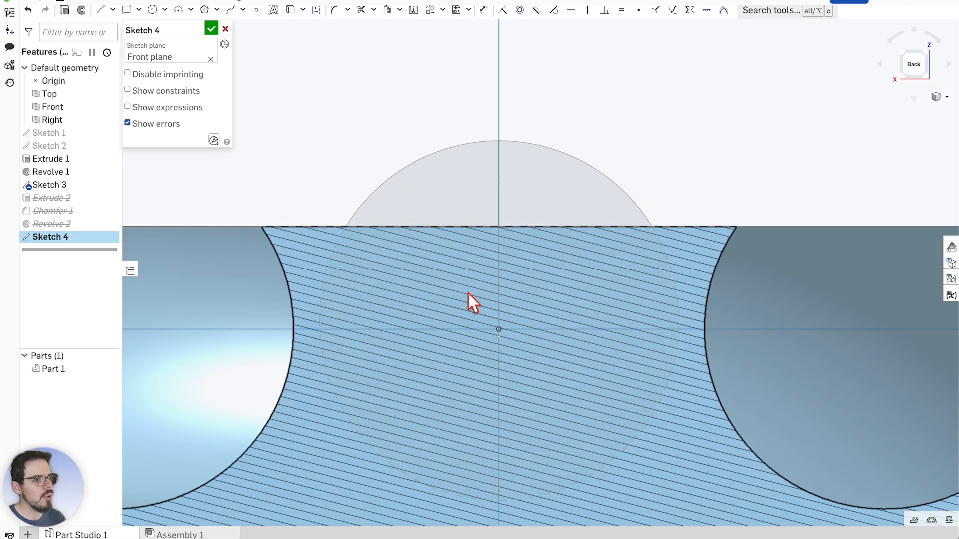
scroll(497, 270, "up", 2)
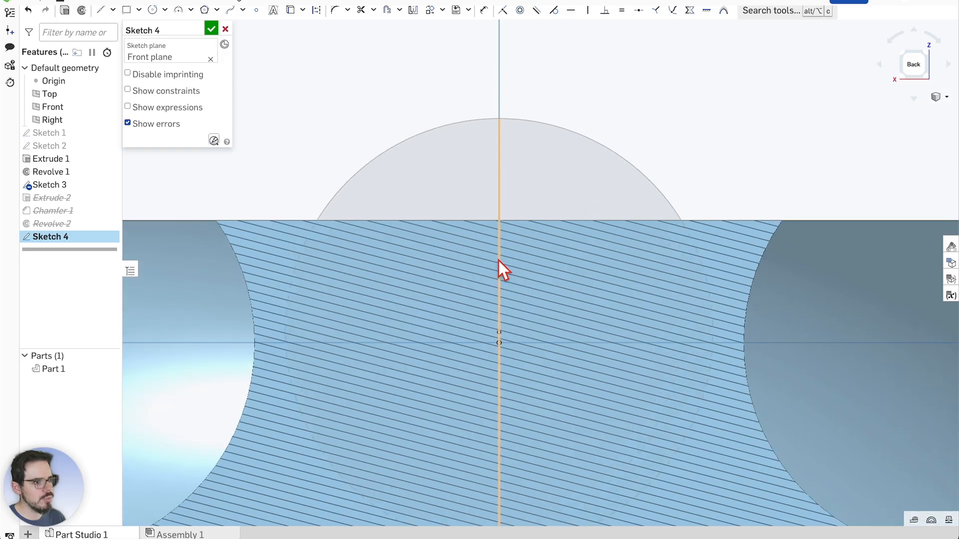
Try a three-point arc on the section's top edge, then cancel it unfinished
left_click(191, 10)
left_click(191, 31)
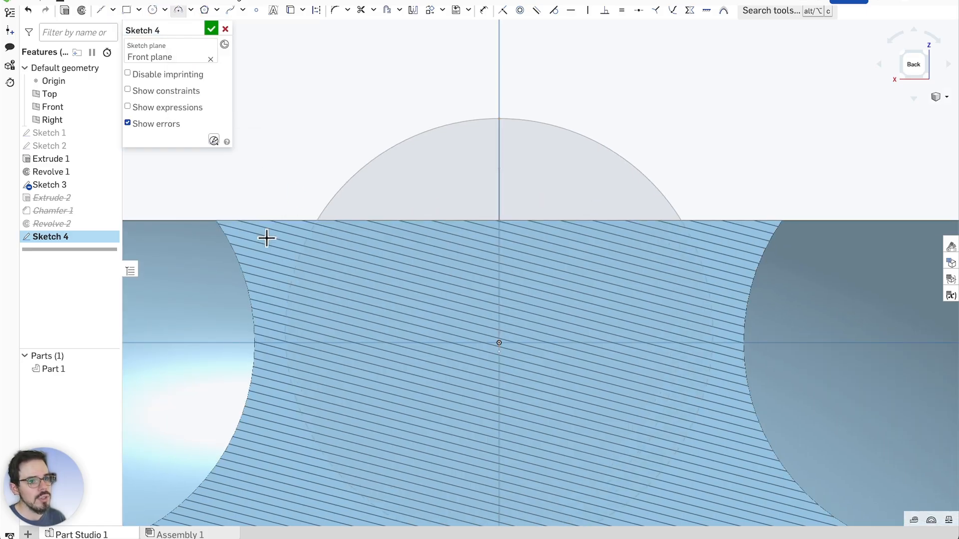
key("Escape")
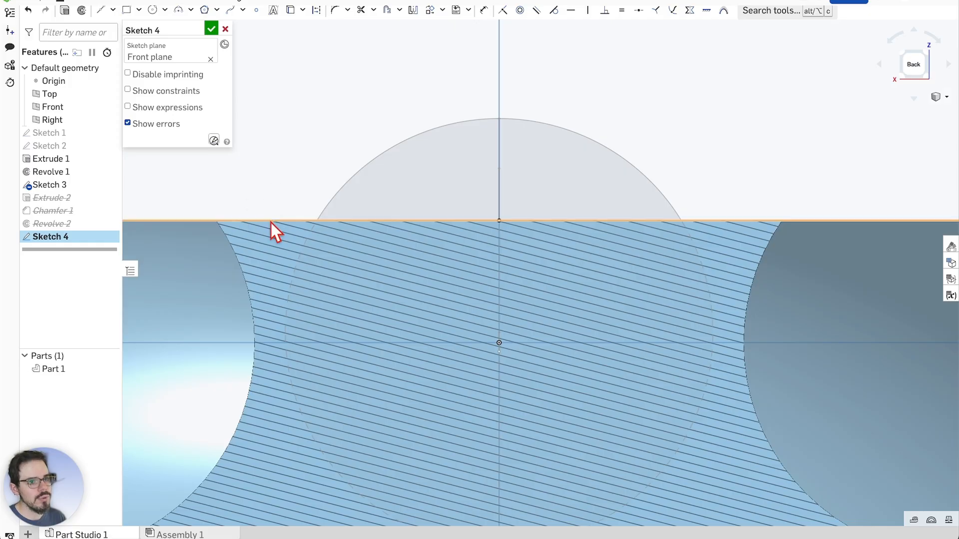
right_click(270, 222)
left_click(300, 241)
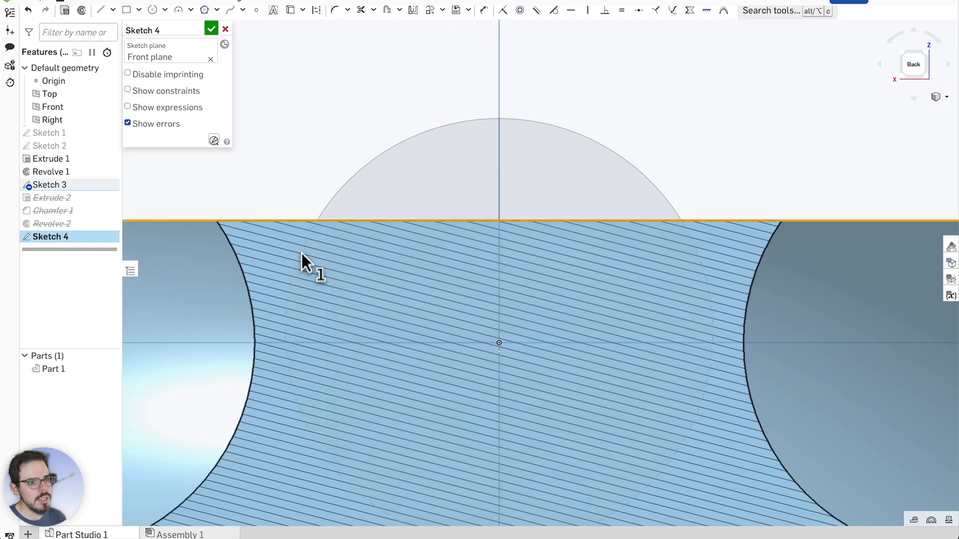
left_click(179, 12)
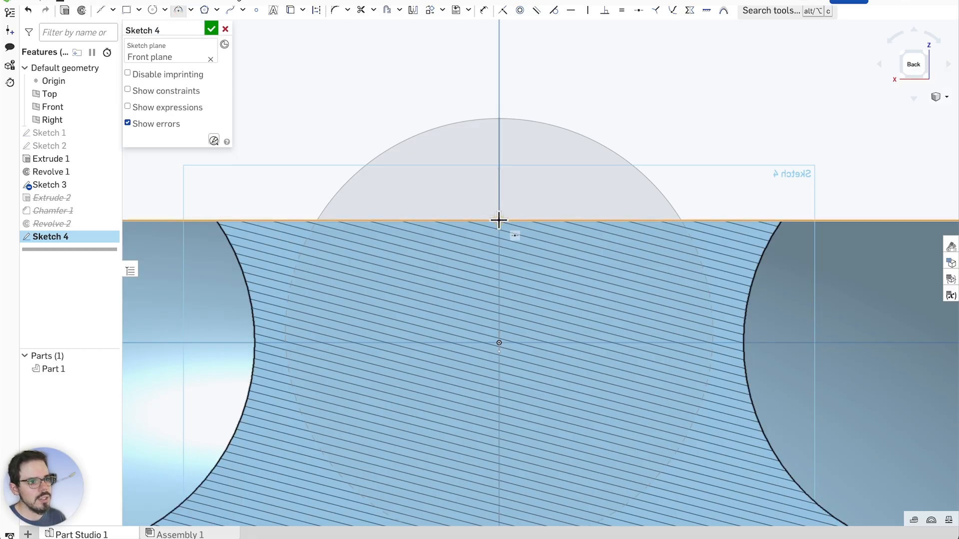
left_click(257, 220)
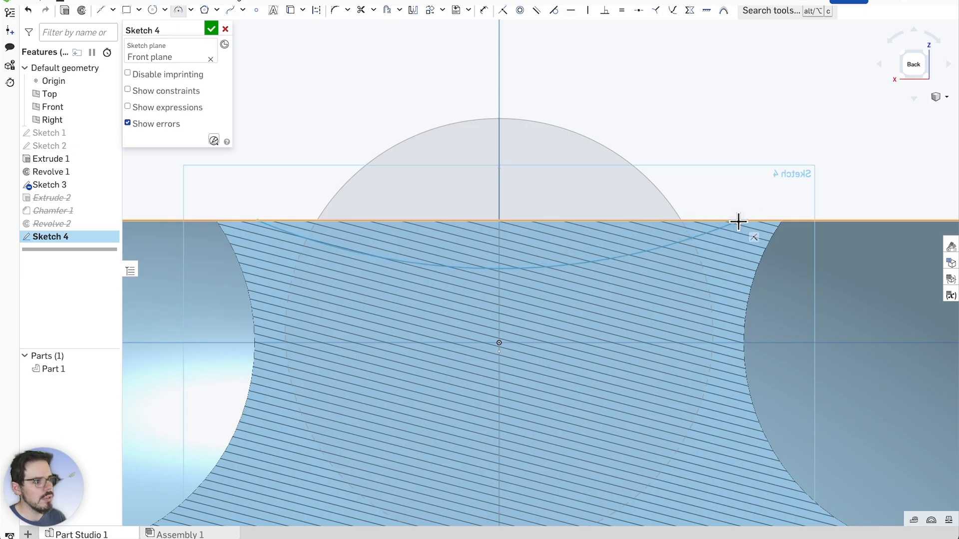
key("Escape")
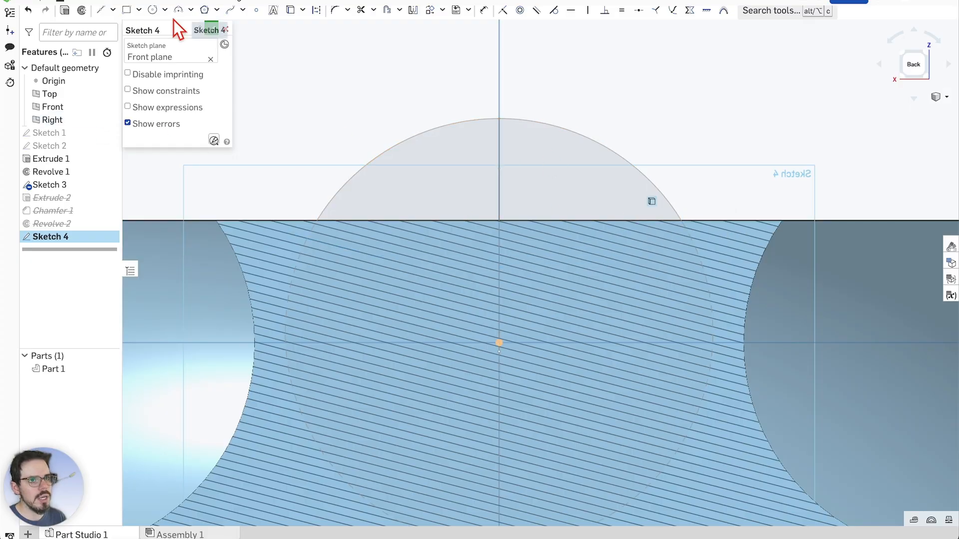
Start a midpoint line centred on the top edge at the vertical axis
left_click(113, 11)
left_click(131, 50)
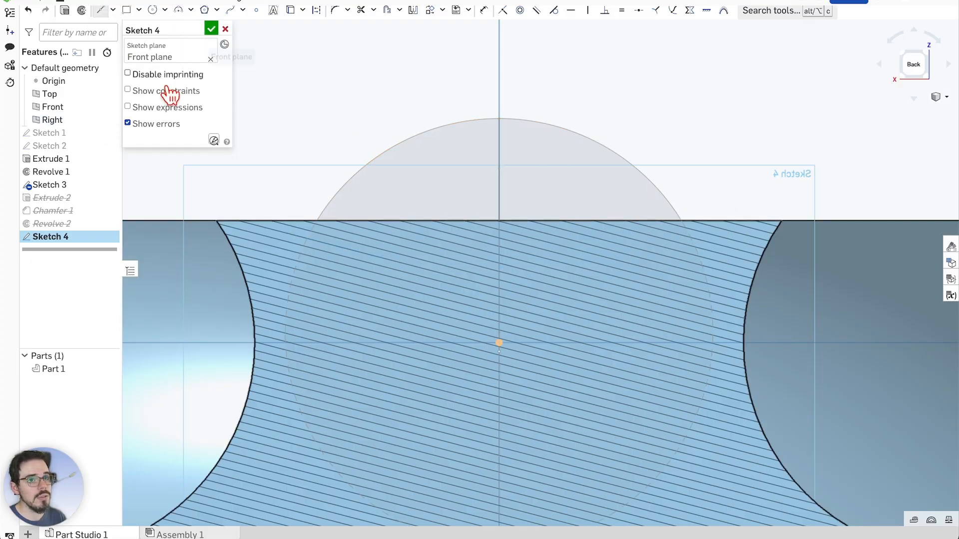
key("u")
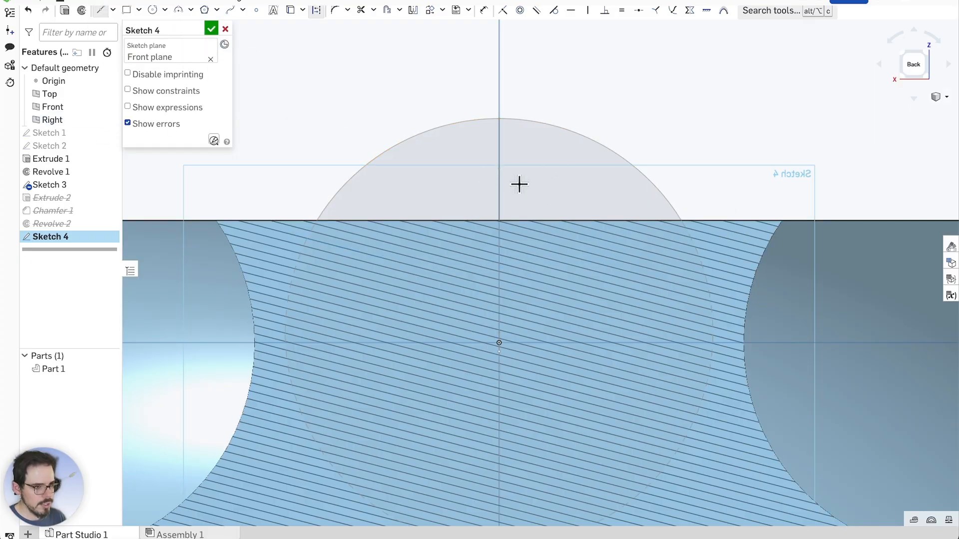
left_click(498, 220)
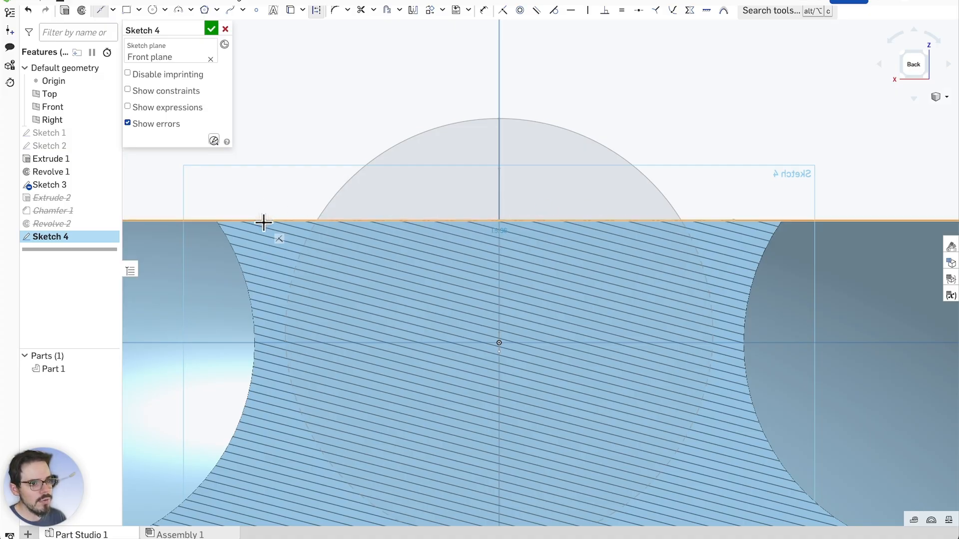
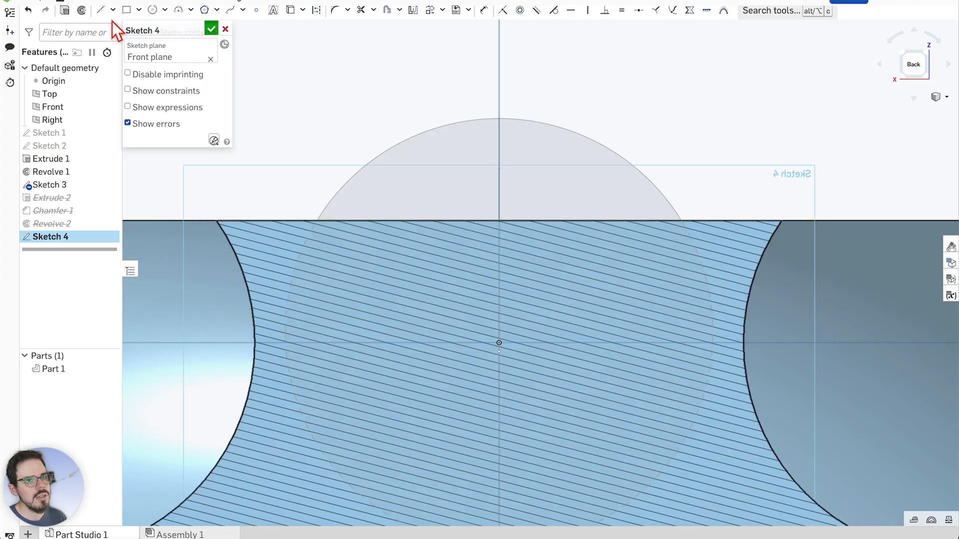
Start a construction line on the top edge, beginning at its corner vertex
left_click(101, 9)
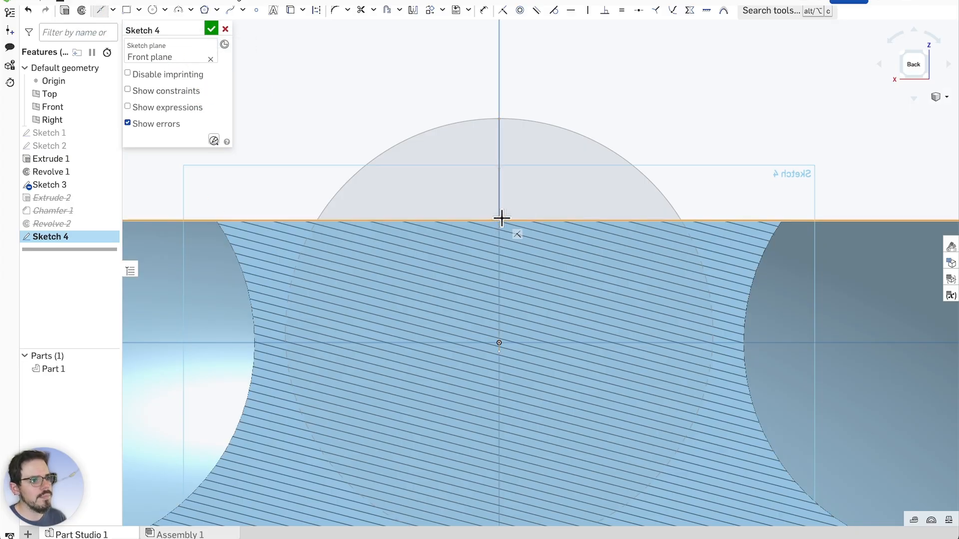
left_click(498, 220)
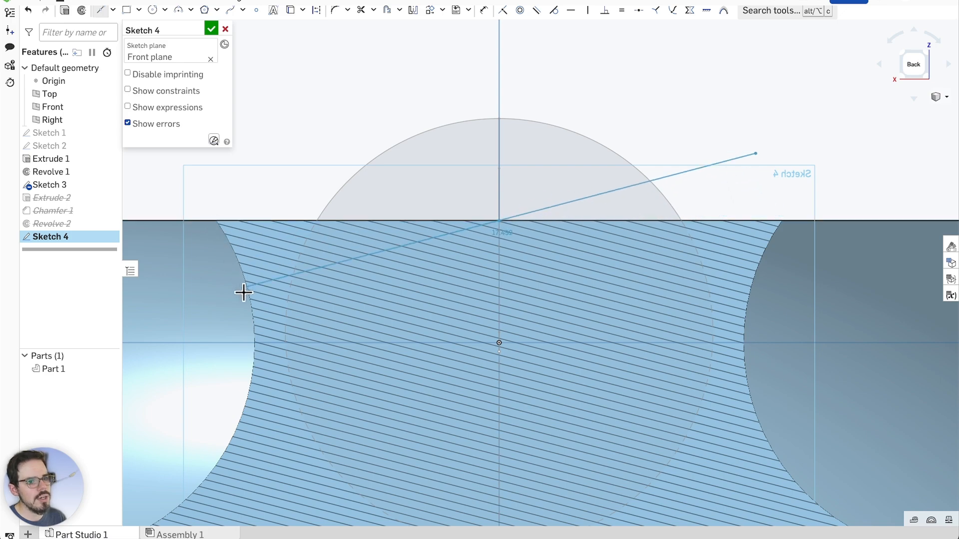
scroll(207, 220, "up", 5)
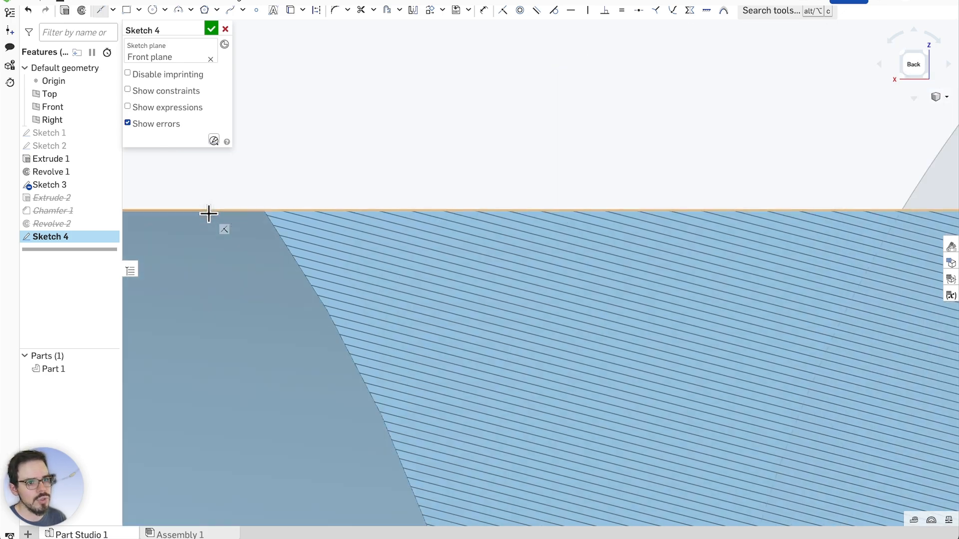
scroll(231, 220, "up", 2)
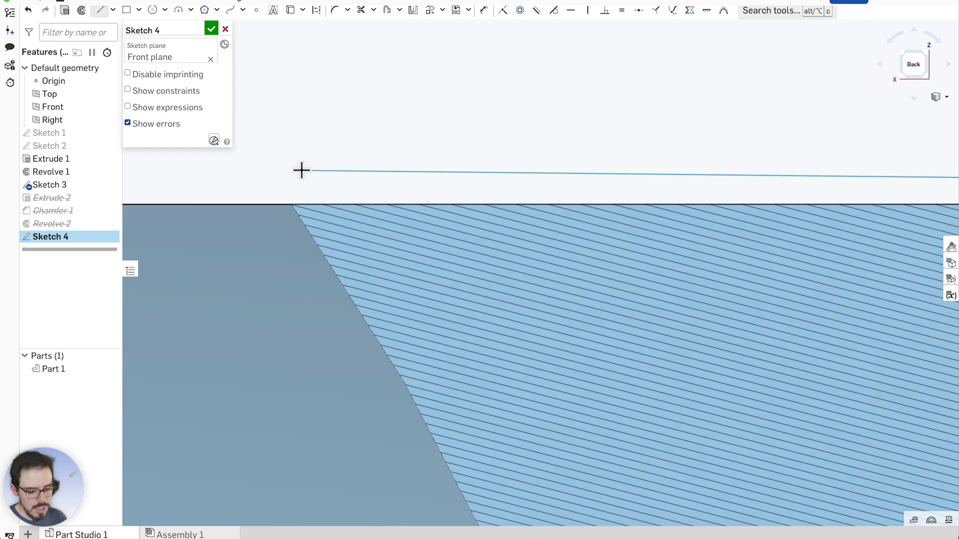
key("q")
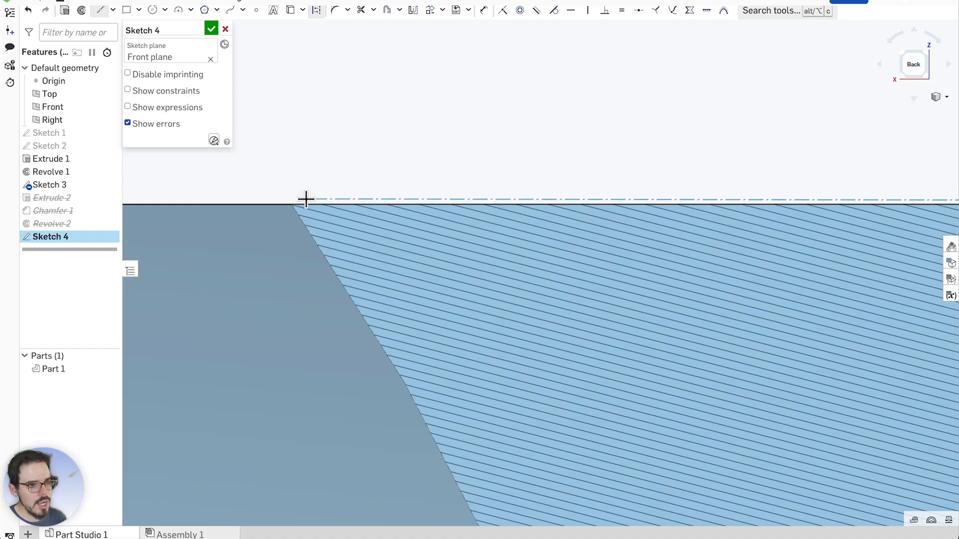
scroll(289, 203, "up", 5)
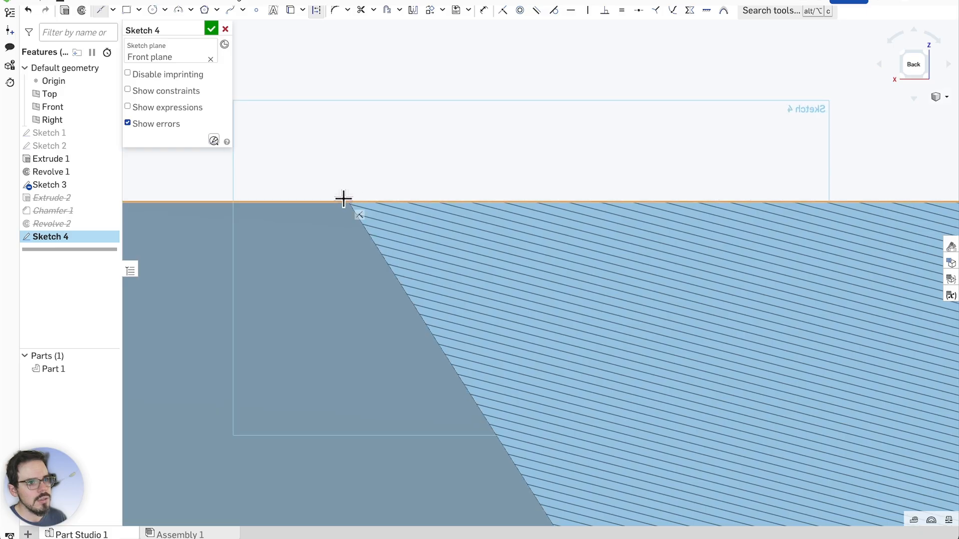
scroll(345, 198, "down", 5)
scroll(346, 200, "up", 5)
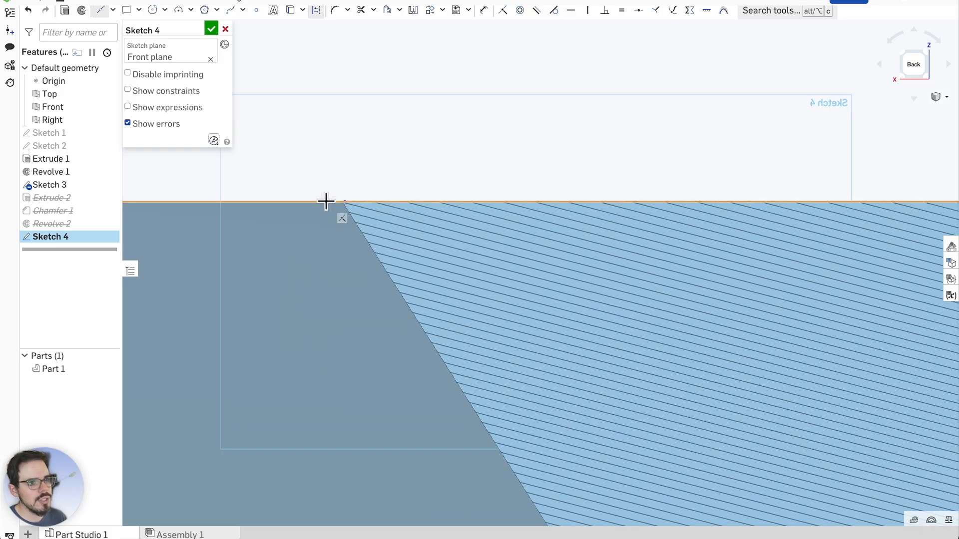
left_click(345, 202)
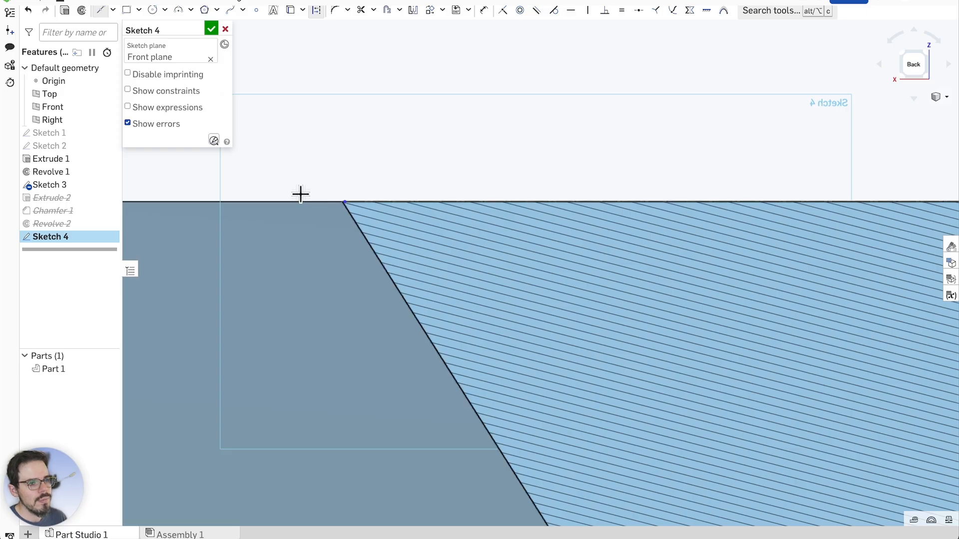
scroll(319, 197, "down", 10)
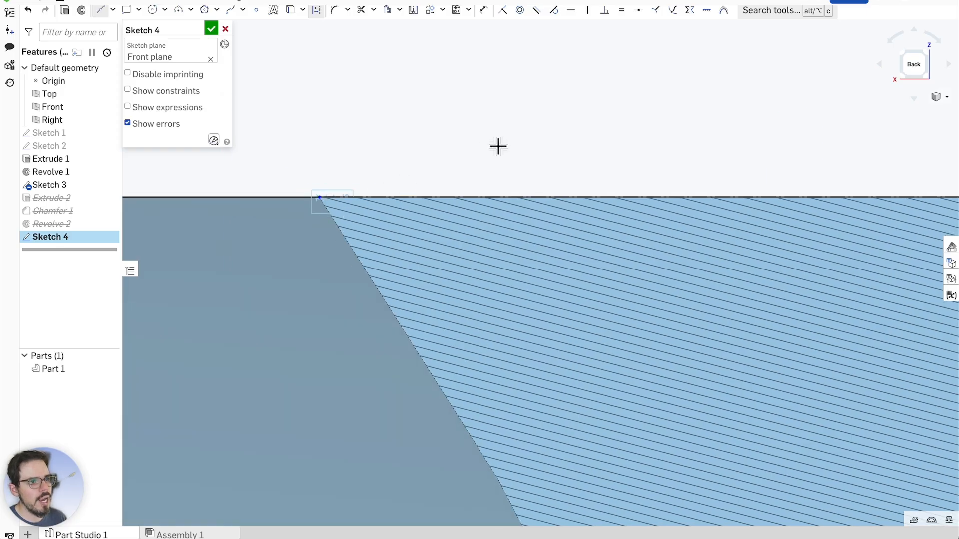
scroll(470, 156, "down", 5)
scroll(415, 235, "down", 5)
scroll(558, 209, "down", 2)
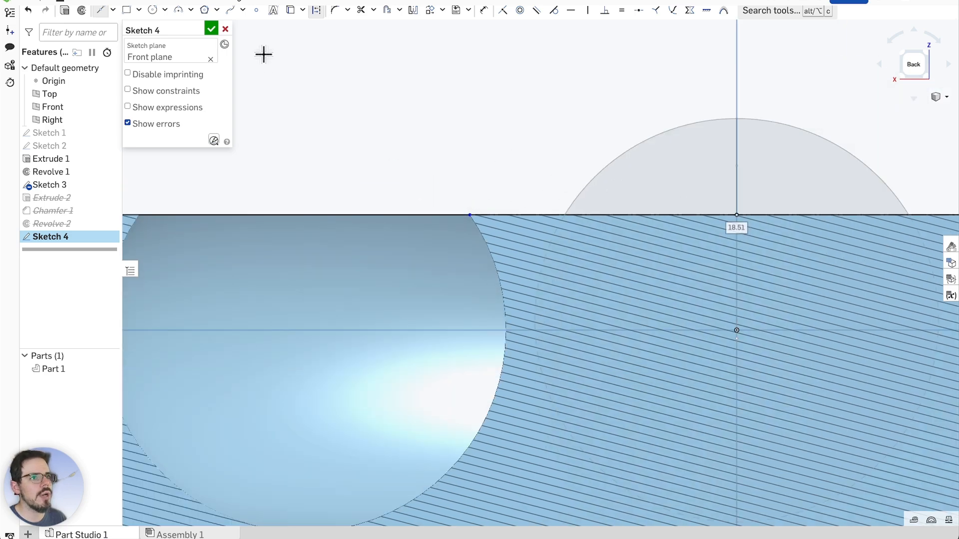
Draw a three-point arc across the top edge's two corners, bowing downward to R23.178
left_click(180, 10)
scroll(470, 170, "up", 5)
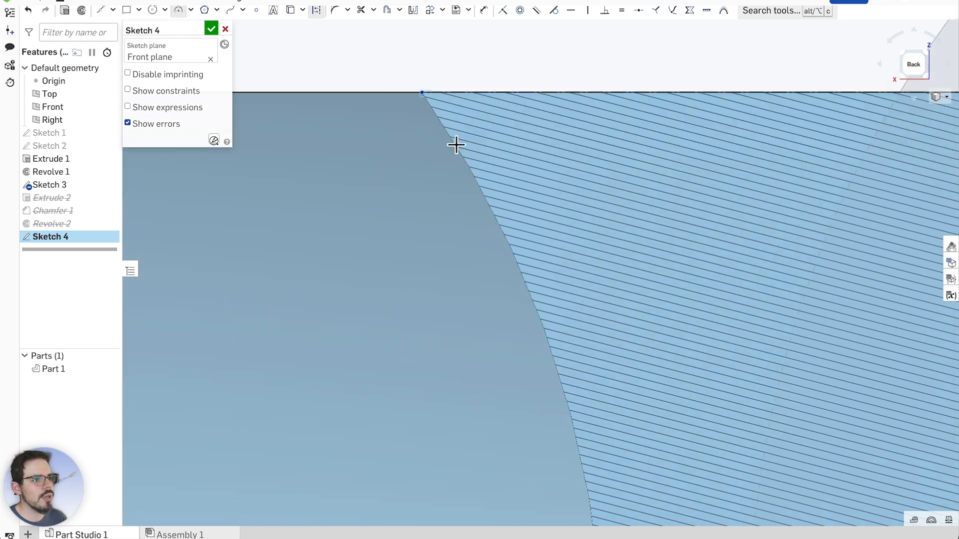
left_click(424, 93)
scroll(351, 144, "down", 5)
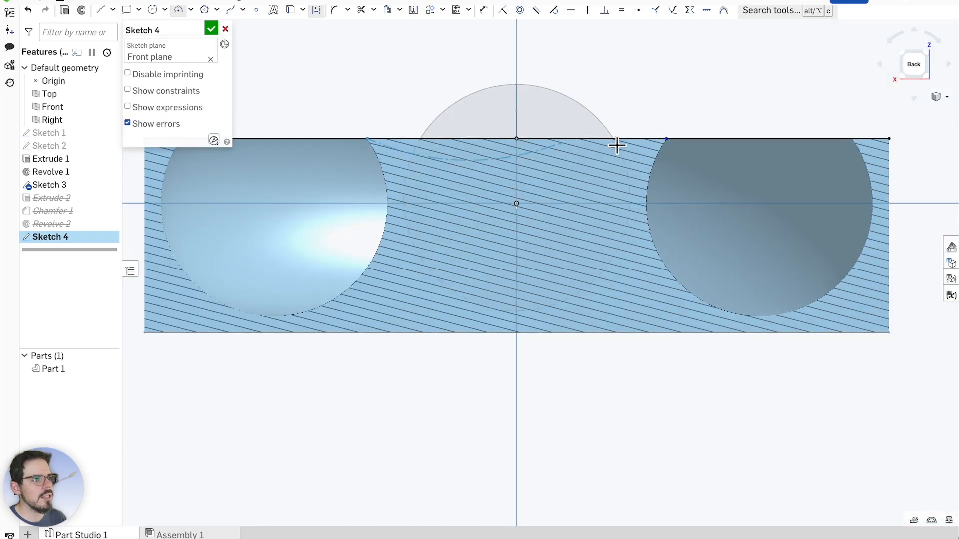
scroll(680, 136, "up", 5)
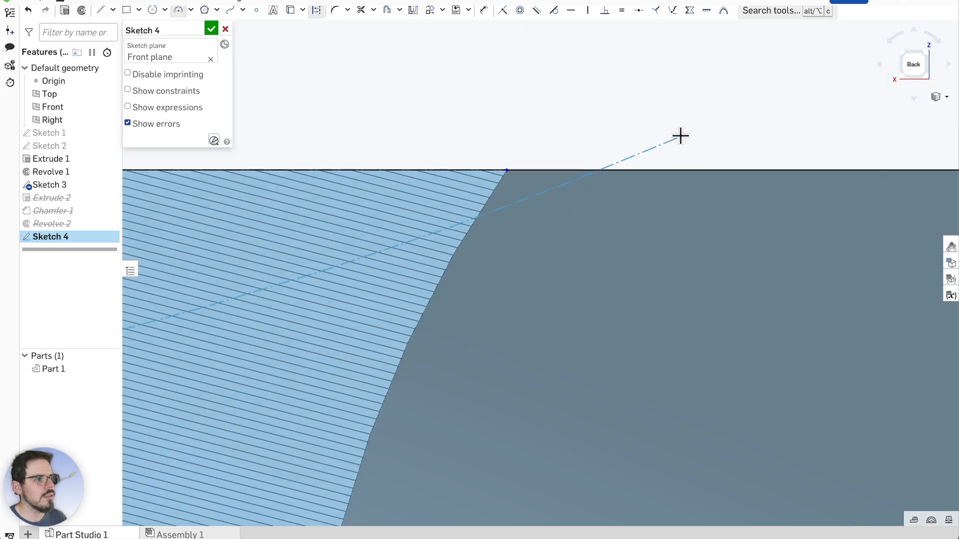
left_click(504, 170)
scroll(514, 175, "down", 5)
scroll(194, 214, "up", 5)
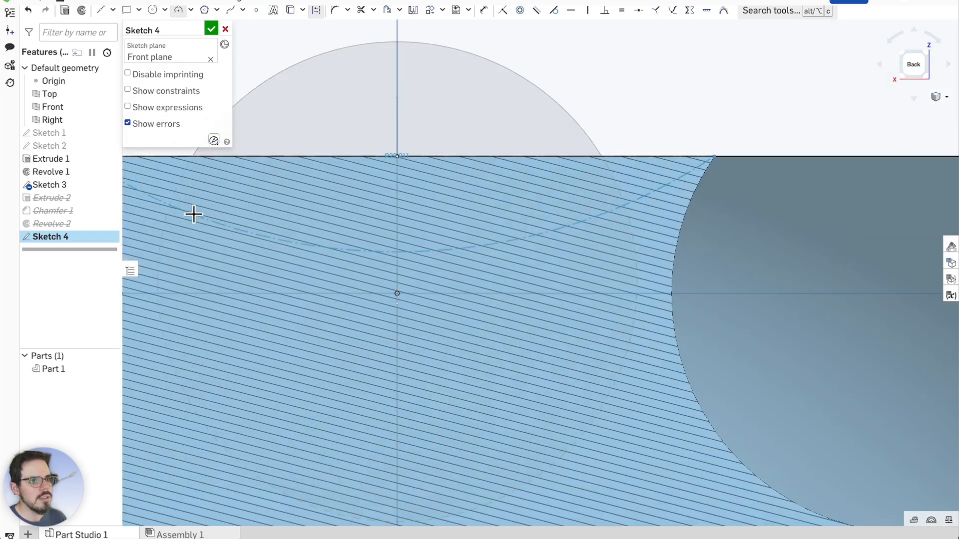
scroll(225, 222, "down", 2)
scroll(205, 224, "up", 5)
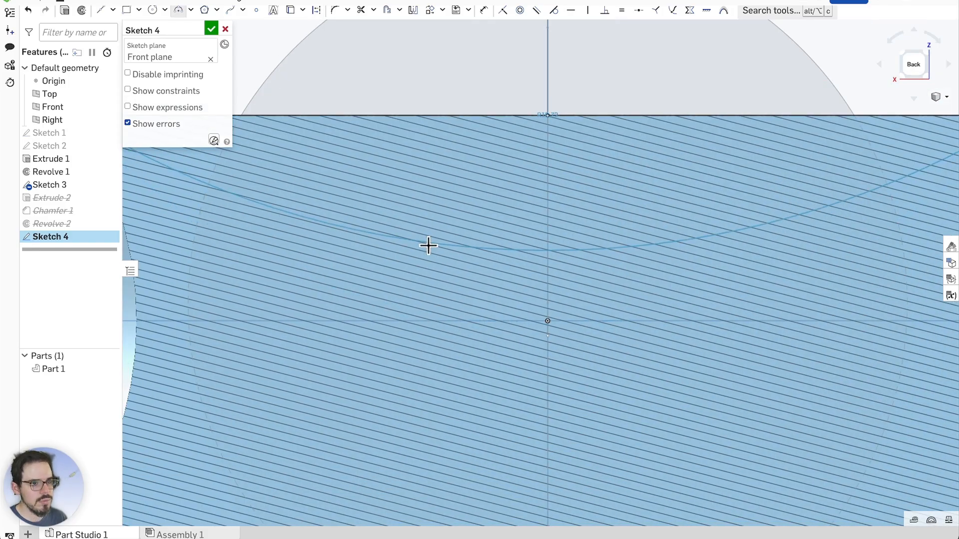
scroll(531, 259, "down", 5)
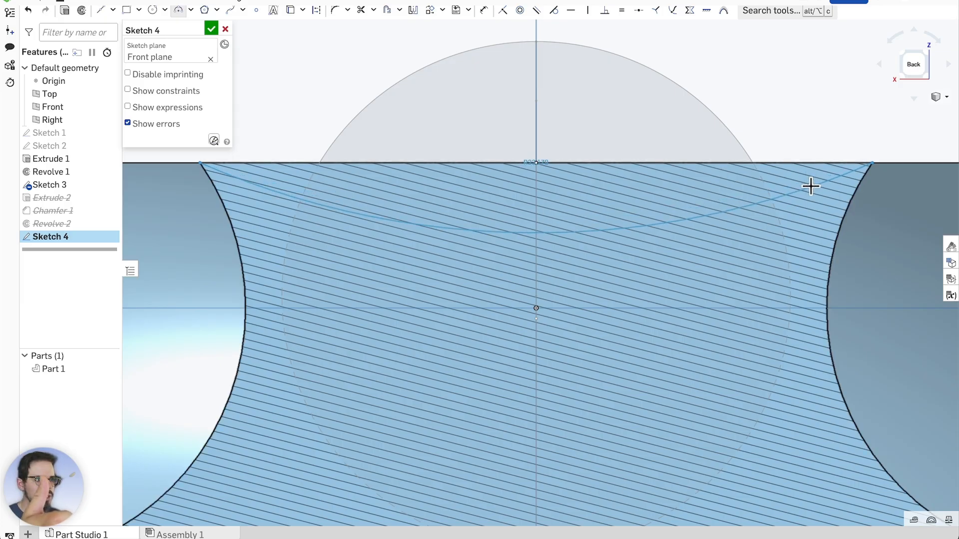
left_click(811, 186)
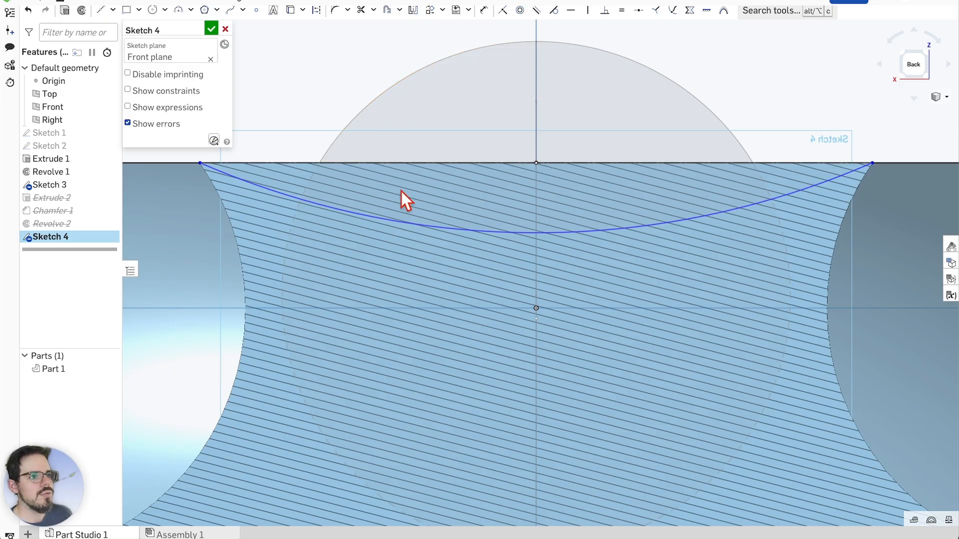
Check the top edge length and the arc's left endpoint, then finish Sketch 4
left_click(246, 163)
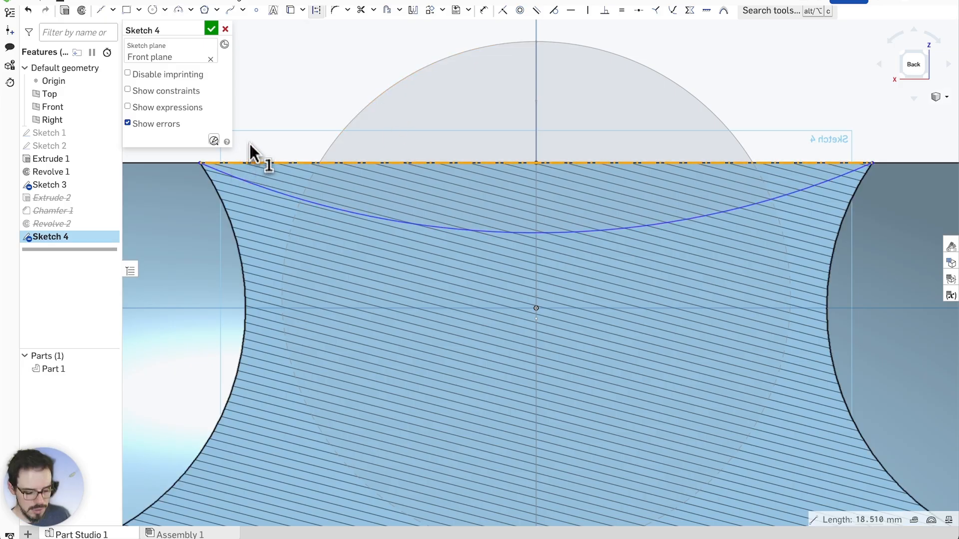
left_click(311, 106)
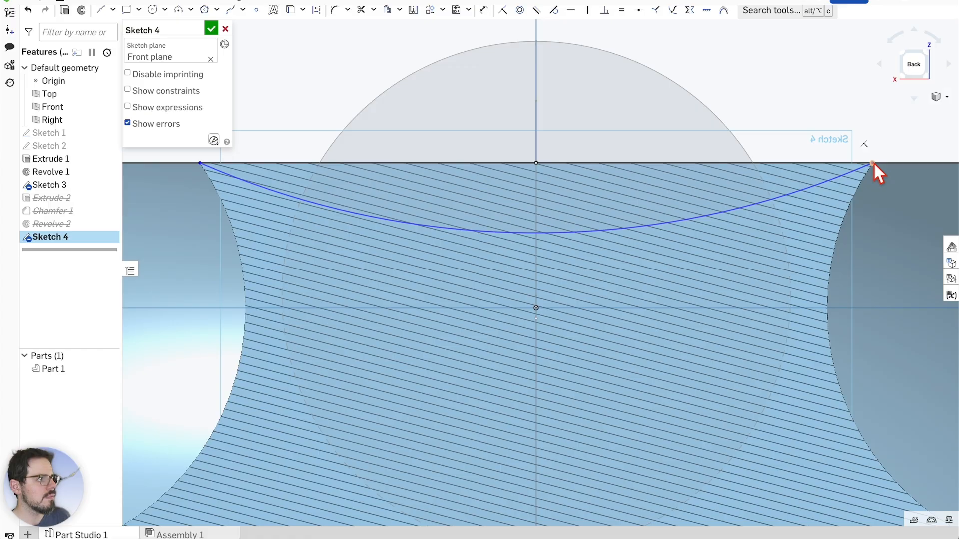
scroll(873, 162, "up", 5)
scroll(867, 172, "down", 5)
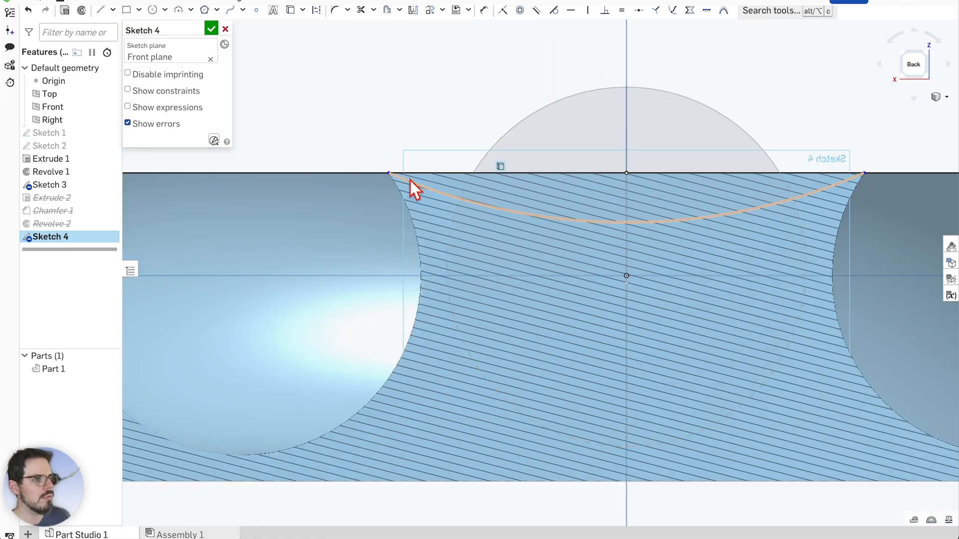
left_click(388, 174)
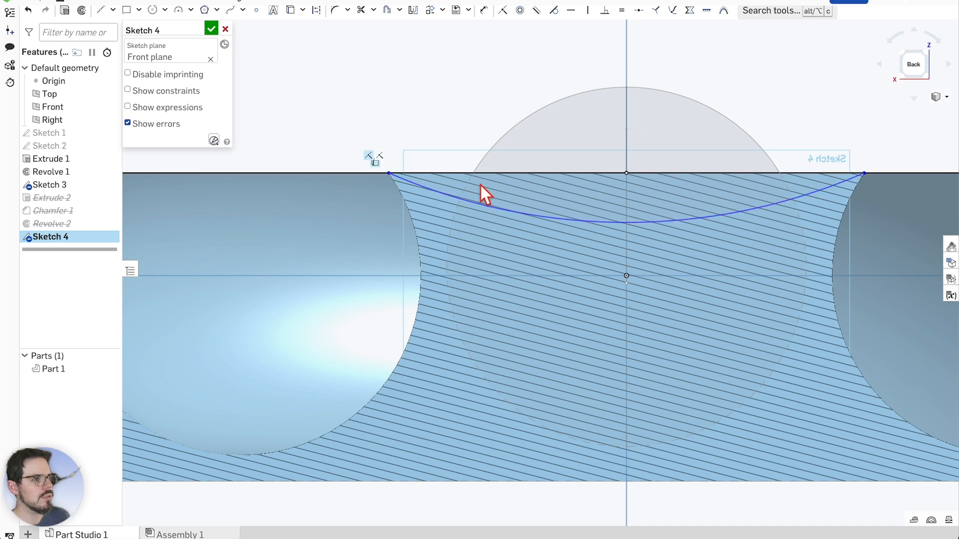
left_click(211, 30)
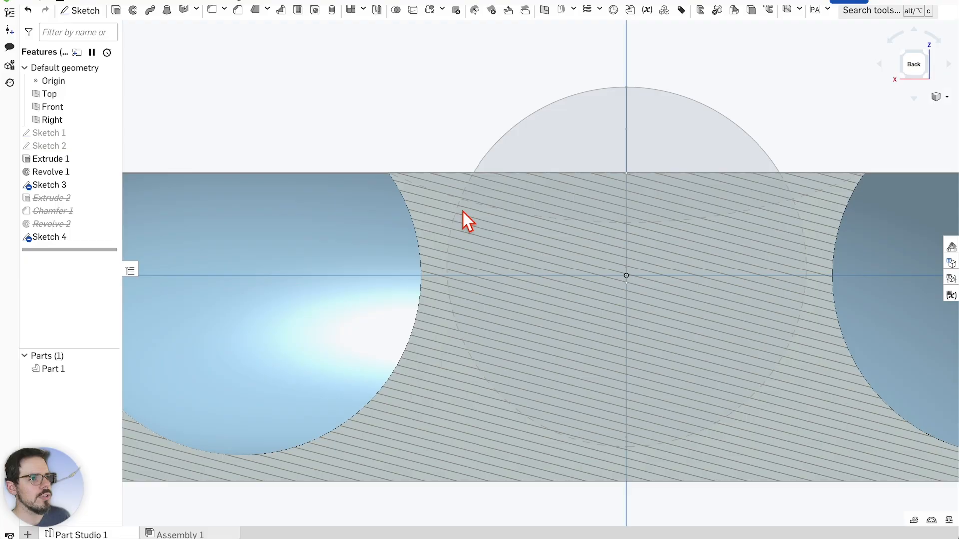
Hide Part 1 and select the lens-shaped region under the arc
left_click(510, 199)
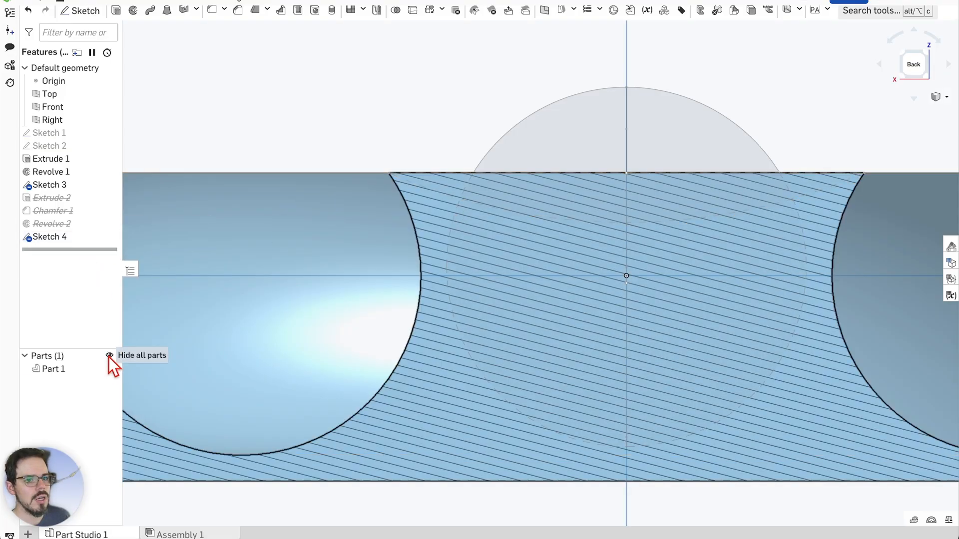
left_click(109, 355)
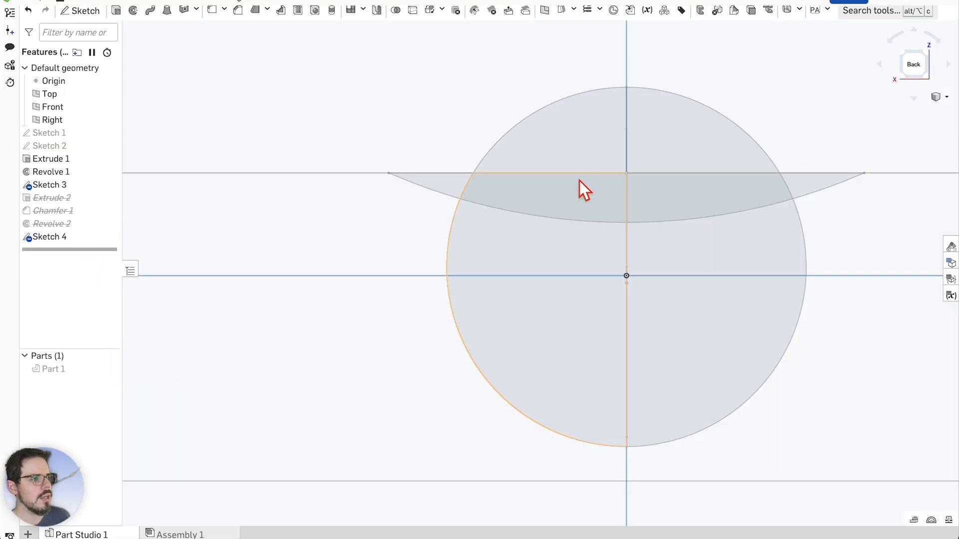
left_click(442, 183)
scroll(541, 181, "down", 2)
scroll(594, 193, "up", 2)
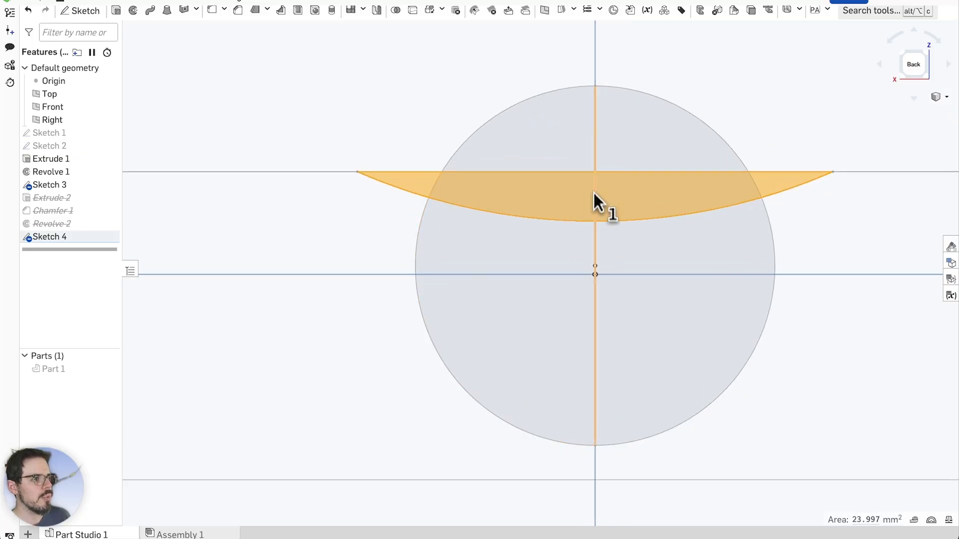
Reopen Sketch 4, copy its sketch entities, and accept the sketch
double_click(85, 235)
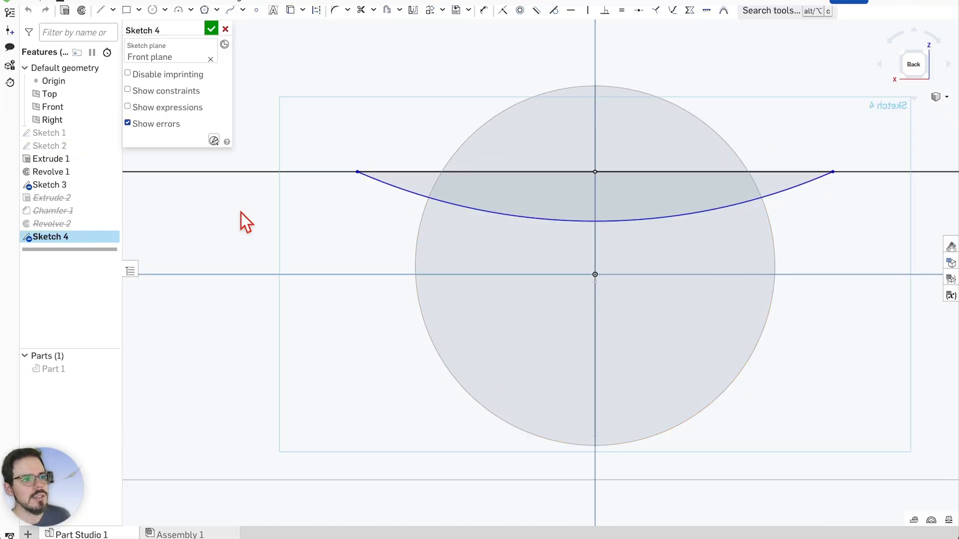
scroll(611, 189, "up", 4)
scroll(532, 254, "down", 3)
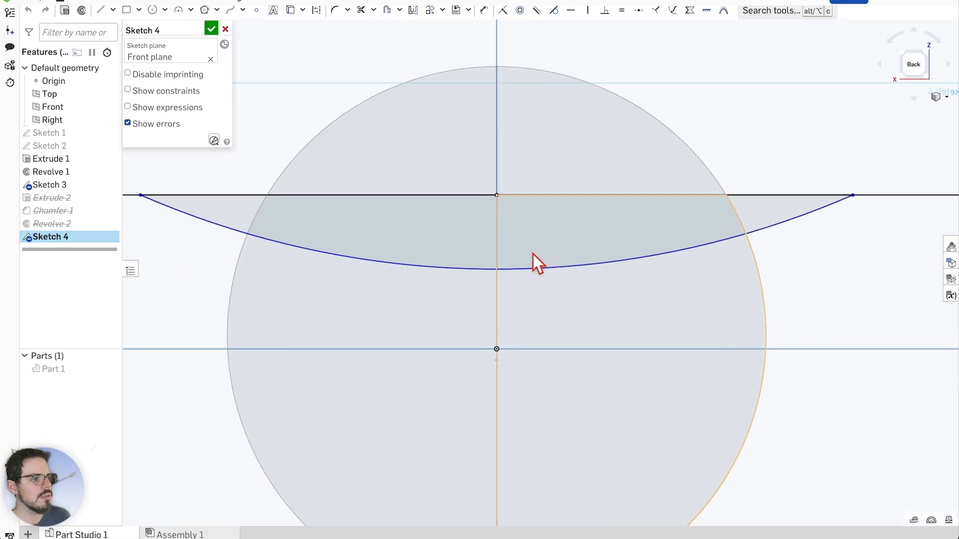
scroll(498, 245, "up", 2)
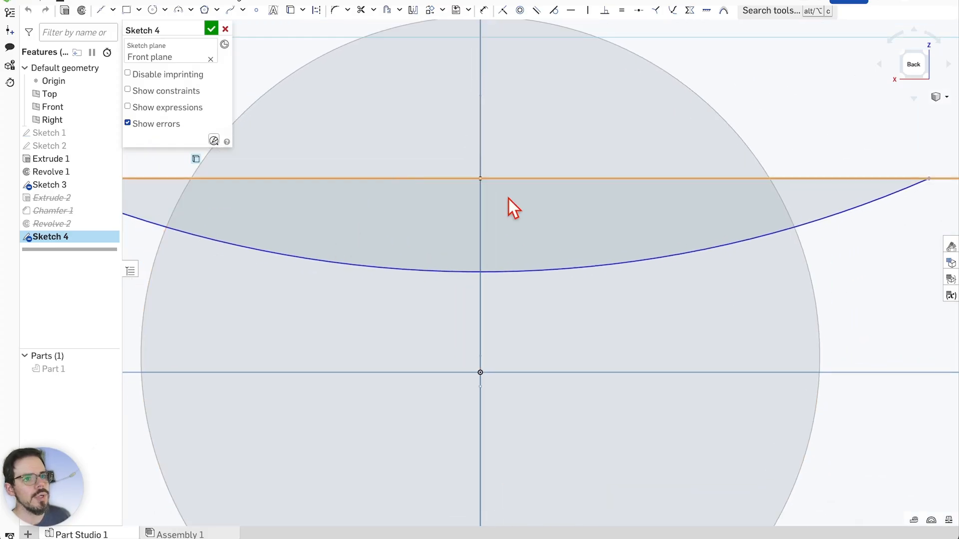
scroll(508, 198, "down", 1)
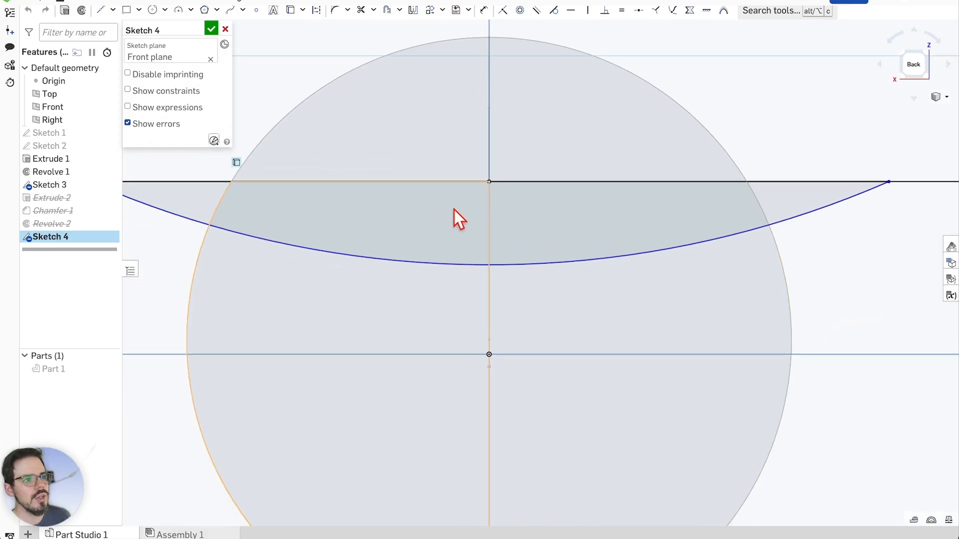
right_click(488, 210)
left_click(508, 229)
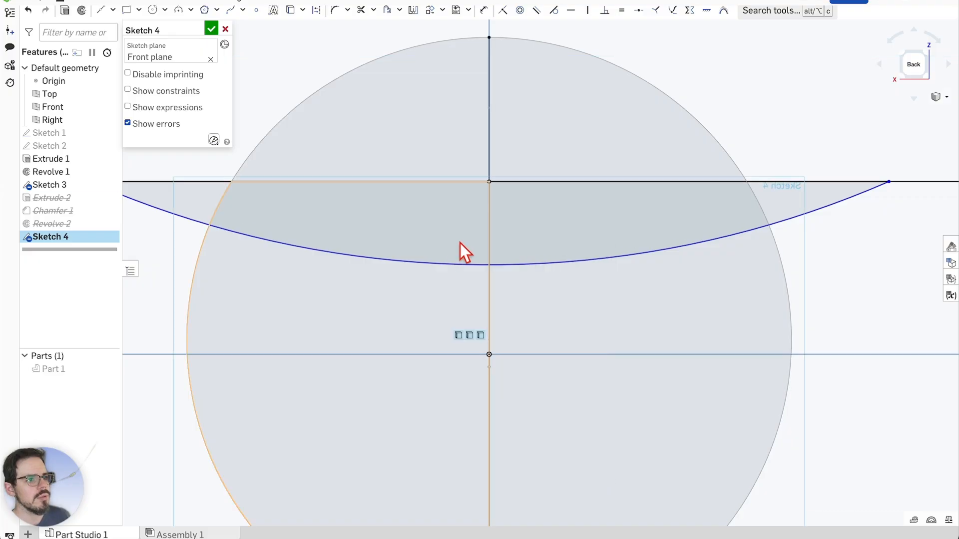
scroll(460, 243, "down", 2)
scroll(444, 240, "up", 1)
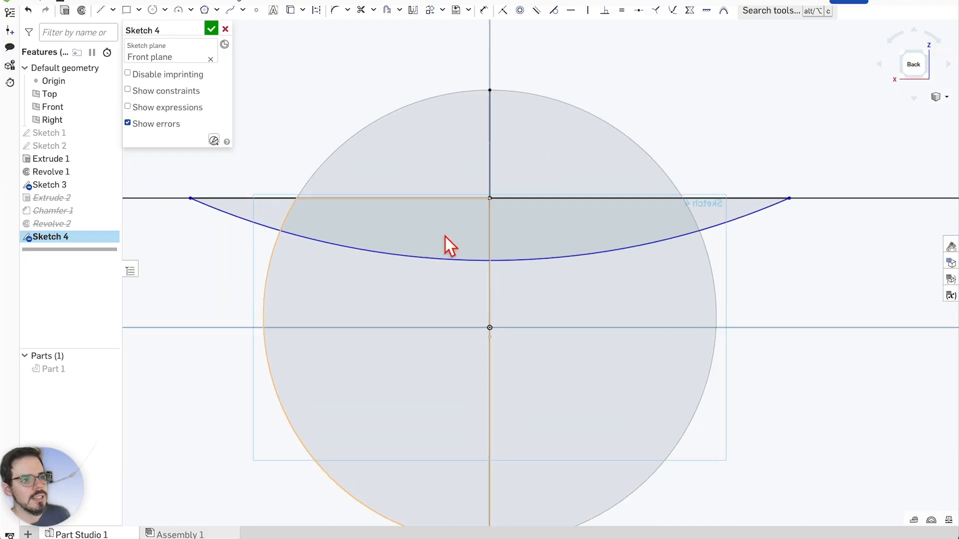
left_click(210, 28)
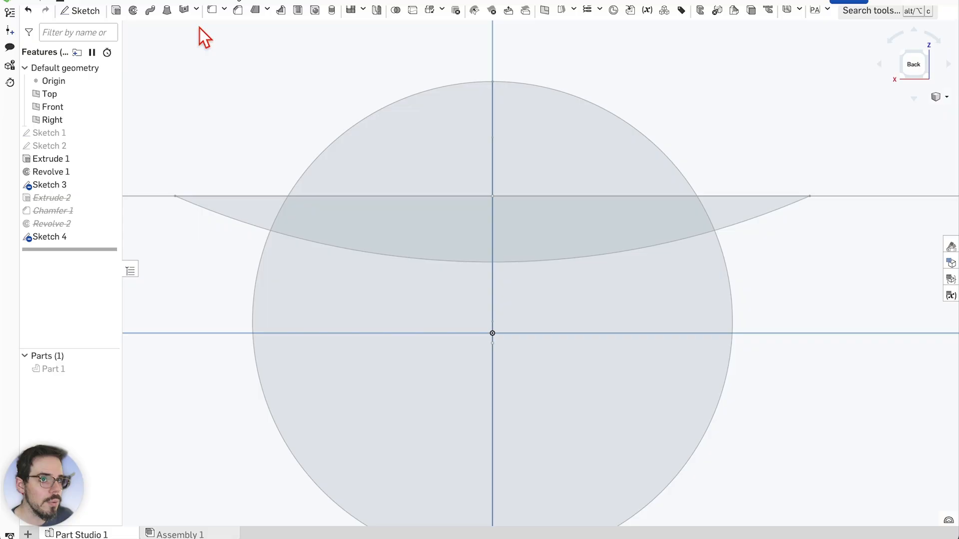
Start a revolve, hide Sketch 3, and pick the right half of the curved region
left_click(136, 14)
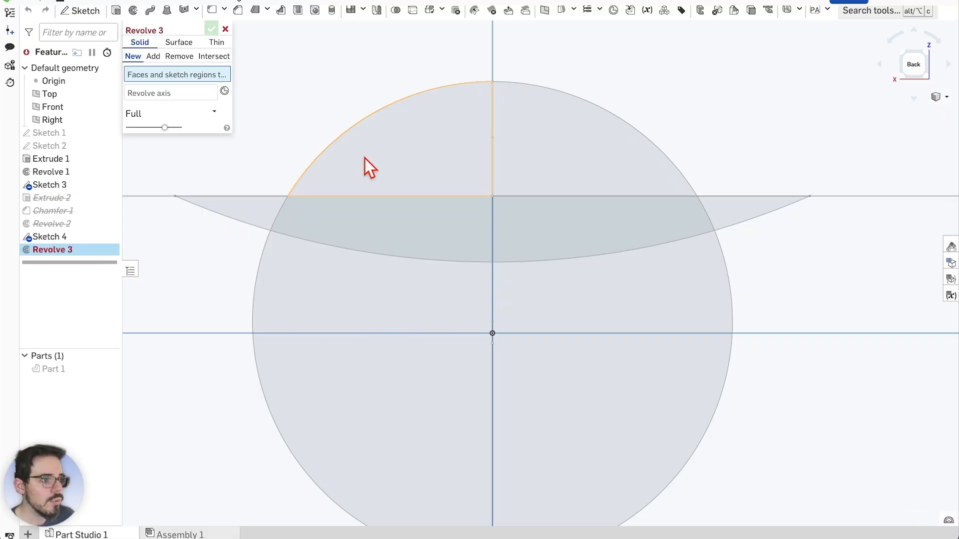
left_click(568, 216)
left_click(670, 220)
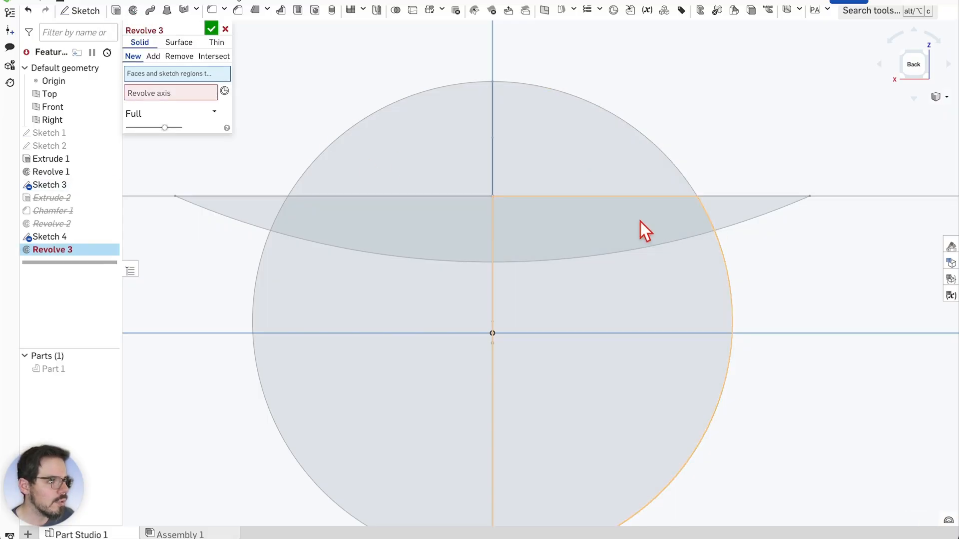
left_click(111, 185)
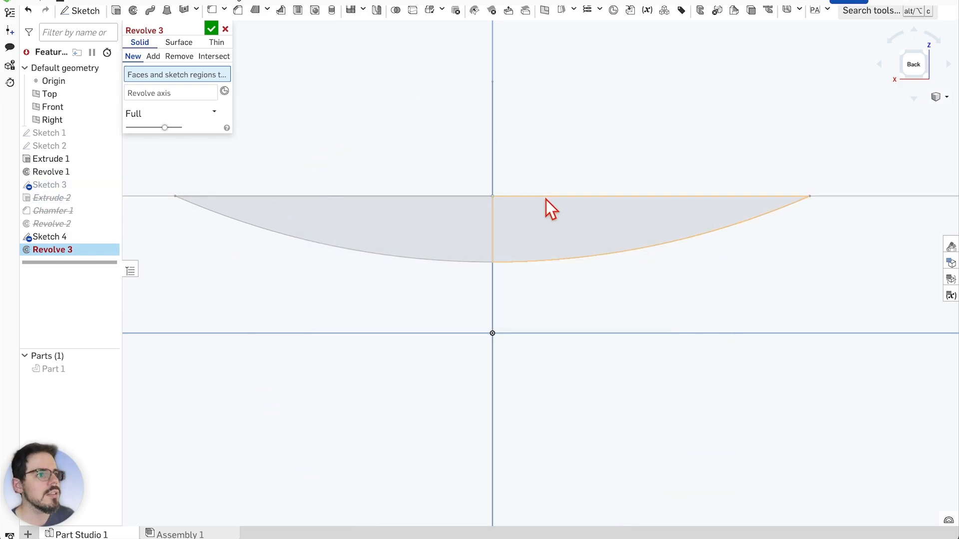
left_click(541, 223)
mouse_move(542, 143)
right_mouse_down()
mouse_move(565, 154)
mouse_move(555, 140)
right_mouse_up()
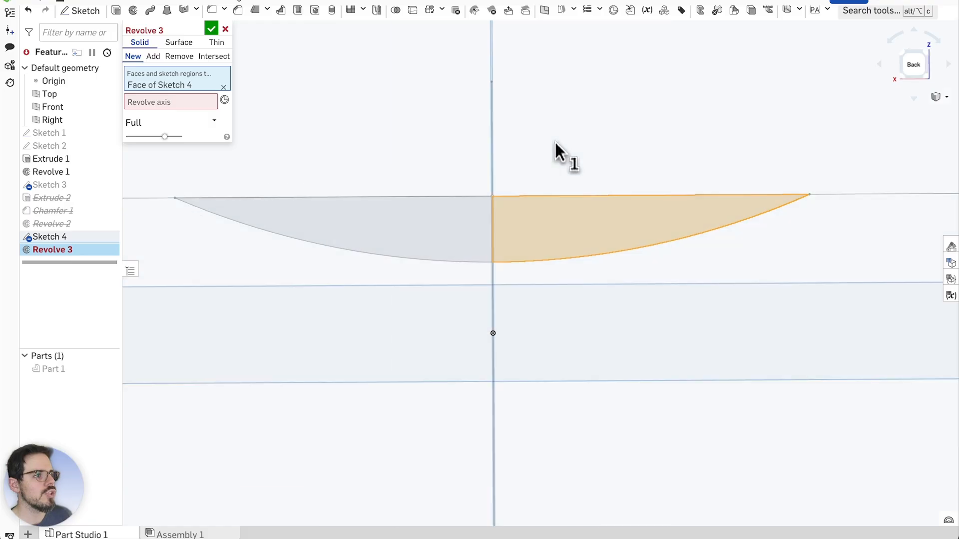
scroll(501, 233, "down", 1)
right_click_drag(590, 104, 593, 115)
Use the vertical sketch line as the revolve axis and show Part 1 around the preview
left_click(188, 102)
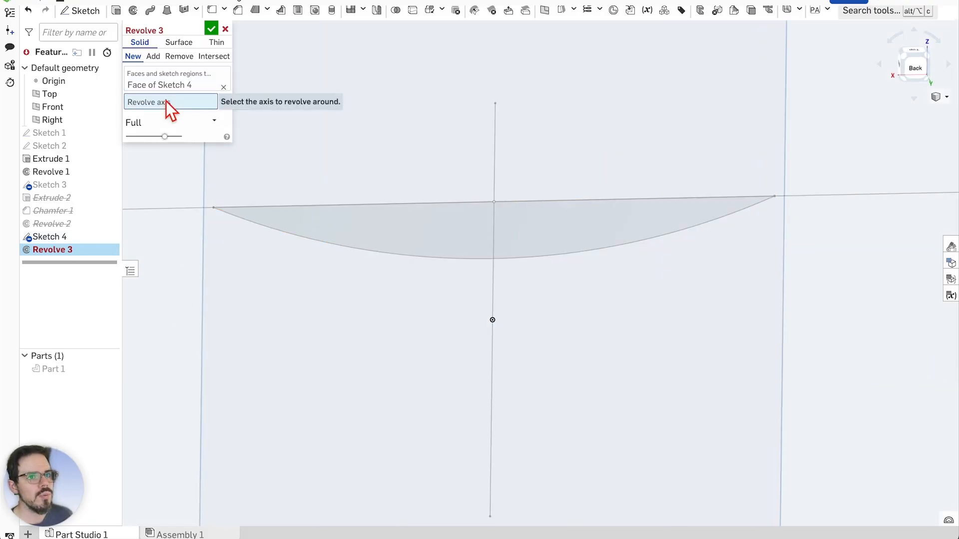
left_click(496, 227)
right_click_drag(504, 245, 571, 278)
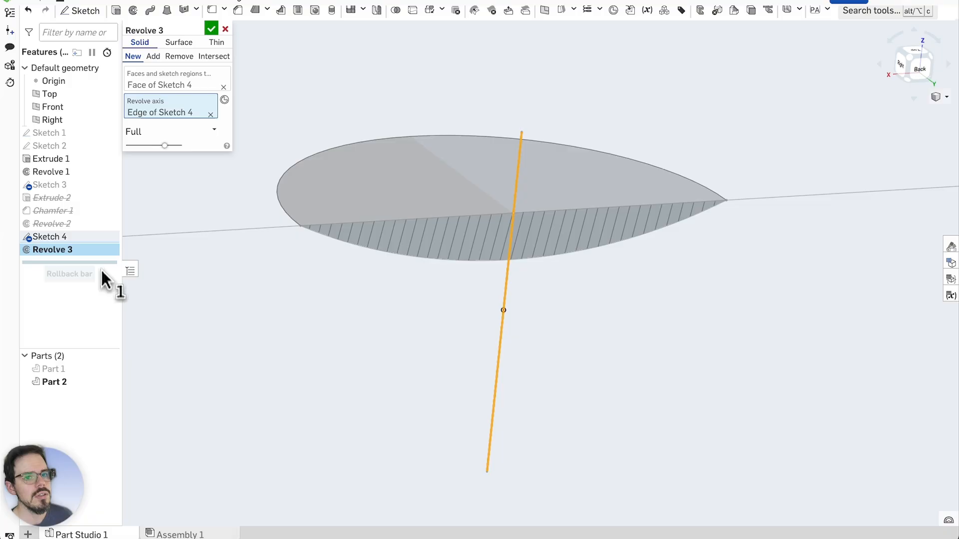
left_click(108, 368)
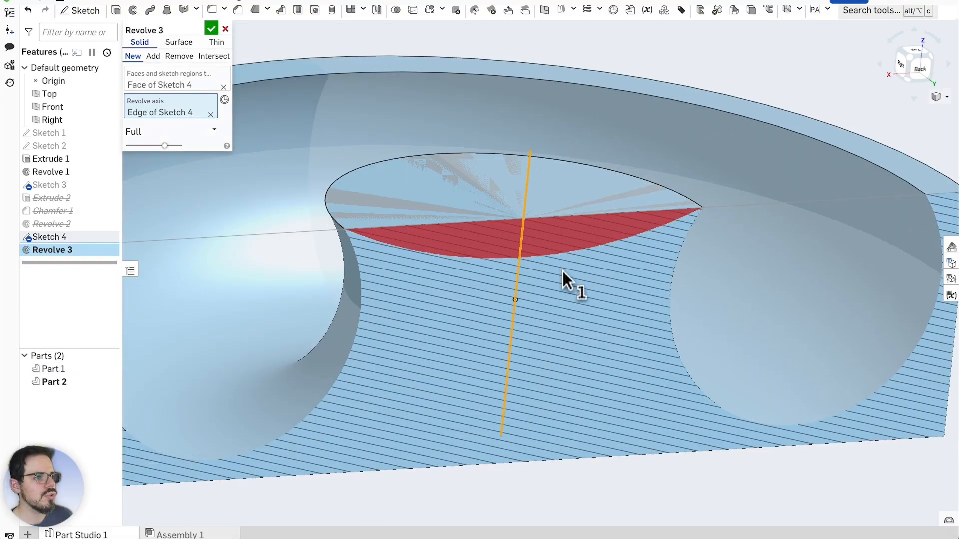
mouse_move(563, 271)
right_mouse_down()
mouse_move(554, 261)
mouse_move(564, 267)
right_mouse_up()
scroll(608, 295, "down", 1)
Switch Revolve 3 to Remove, with the merge scope limited to Part 1
scroll(305, 128, "up", 2)
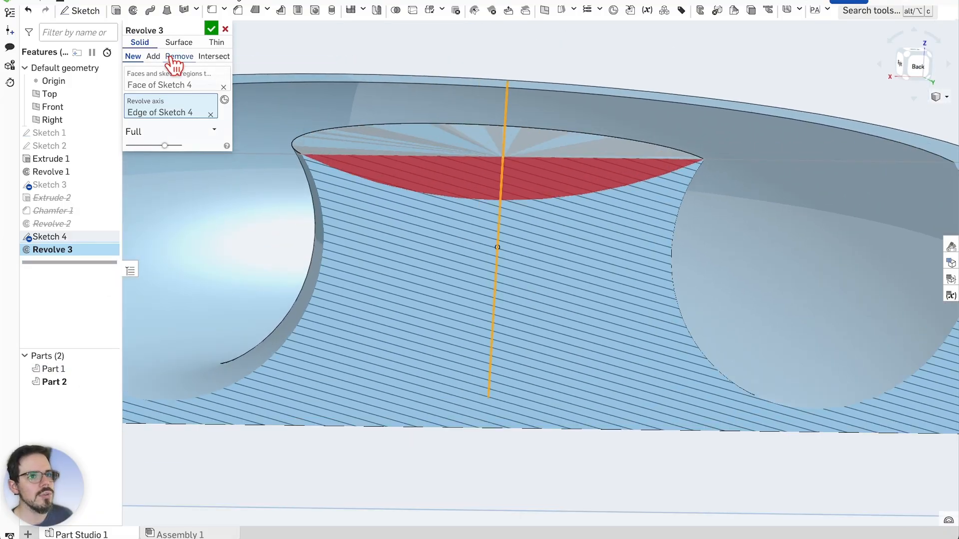
left_click(171, 58)
scroll(624, 351, "down", 3)
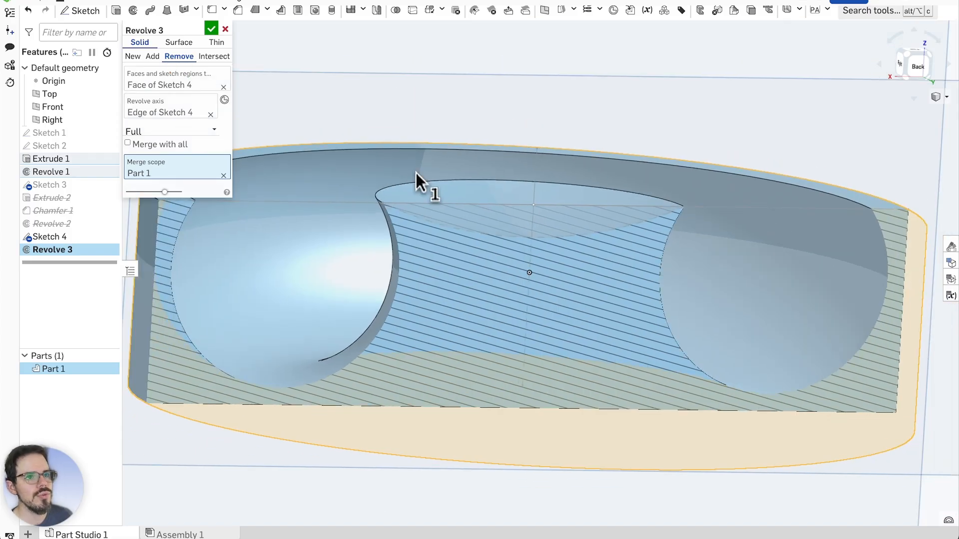
scroll(547, 124, "up", 6)
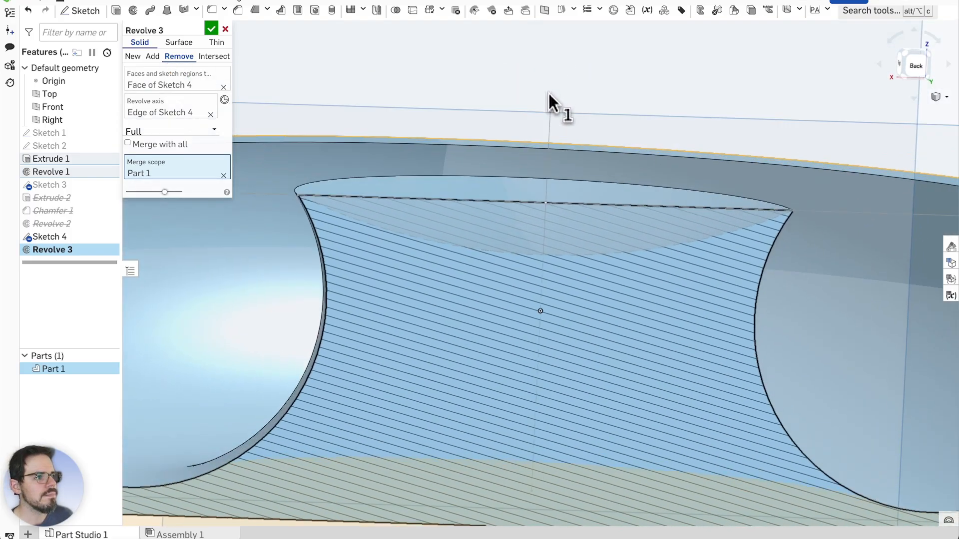
right_click_drag(548, 92, 545, 101)
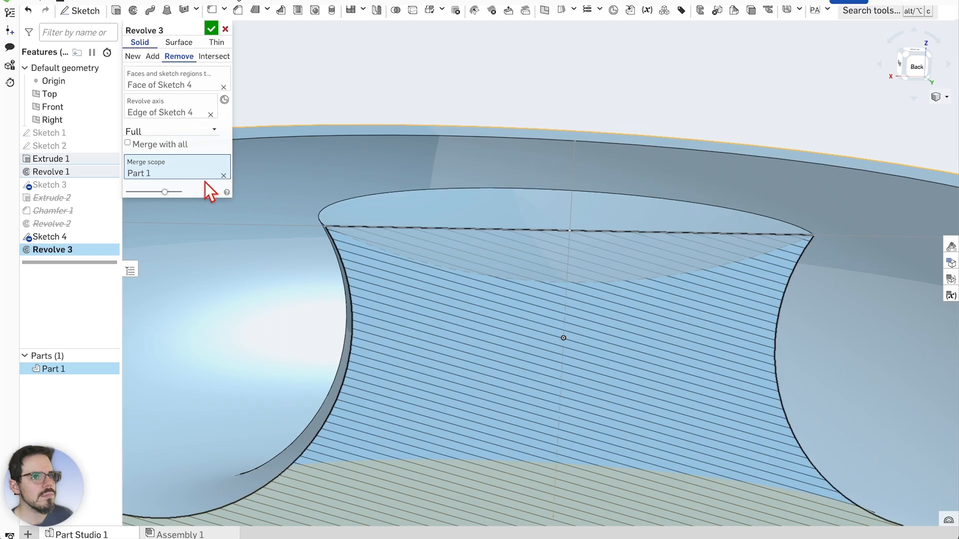
left_click(128, 144)
left_click(128, 143)
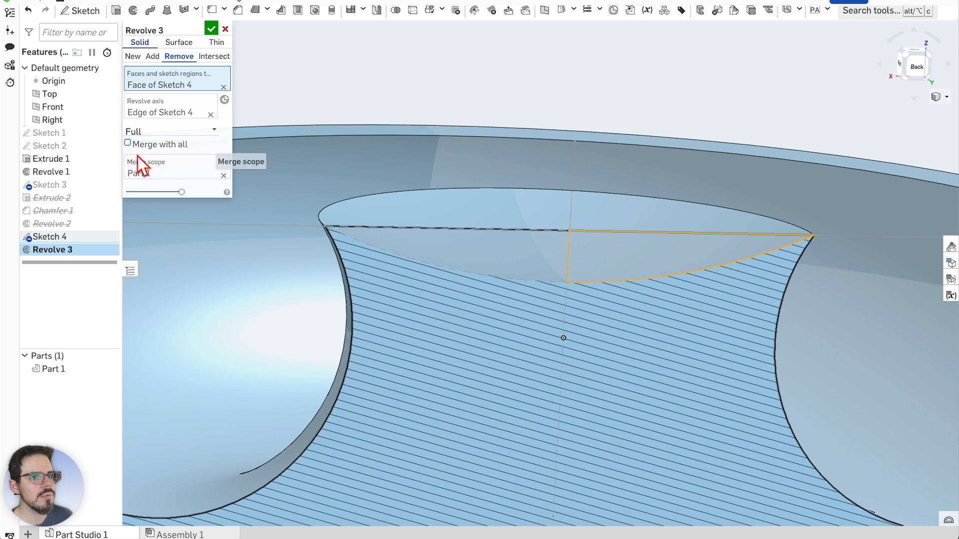
left_click(139, 173)
scroll(479, 203, "down", 3)
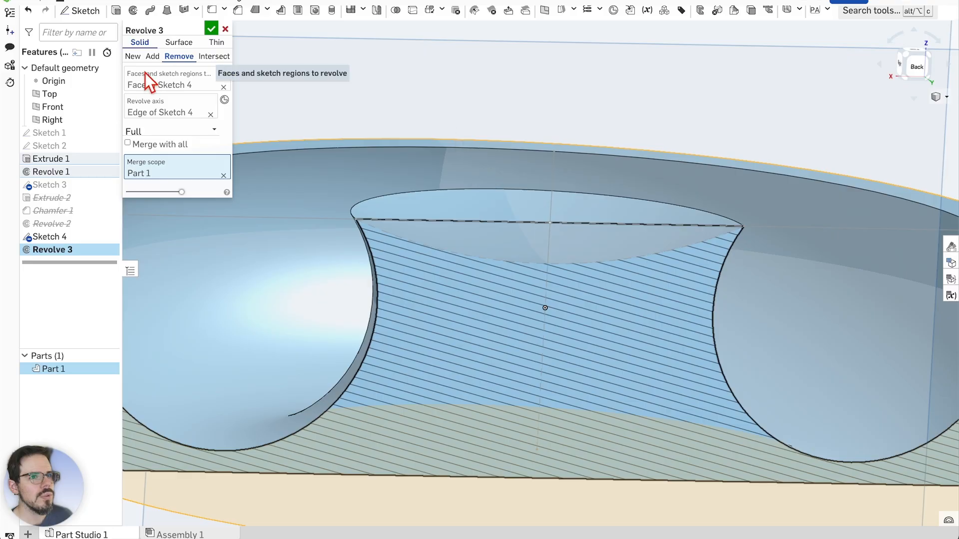
Compare the part before and after the cut with the preview slider, then confirm Revolve 3
right_click_drag(453, 108, 566, 148)
mouse_move(184, 194)
left_mouse_down()
mouse_move(129, 190)
mouse_move(202, 194)
left_mouse_up()
scroll(411, 255, "down", 1)
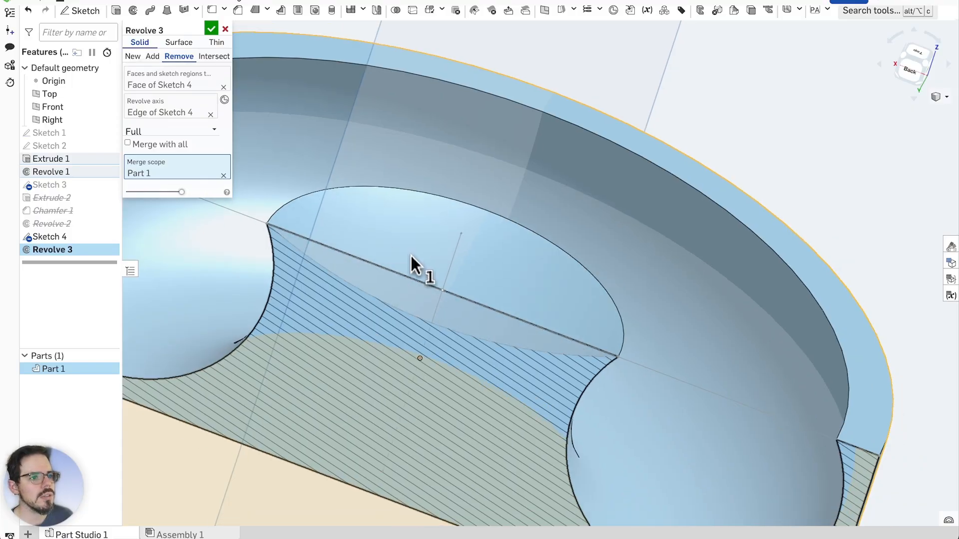
scroll(411, 255, "up", 2)
scroll(588, 258, "down", 2)
scroll(368, 281, "up", 2)
scroll(466, 285, "down", 2)
right_click_drag(467, 284, 546, 250)
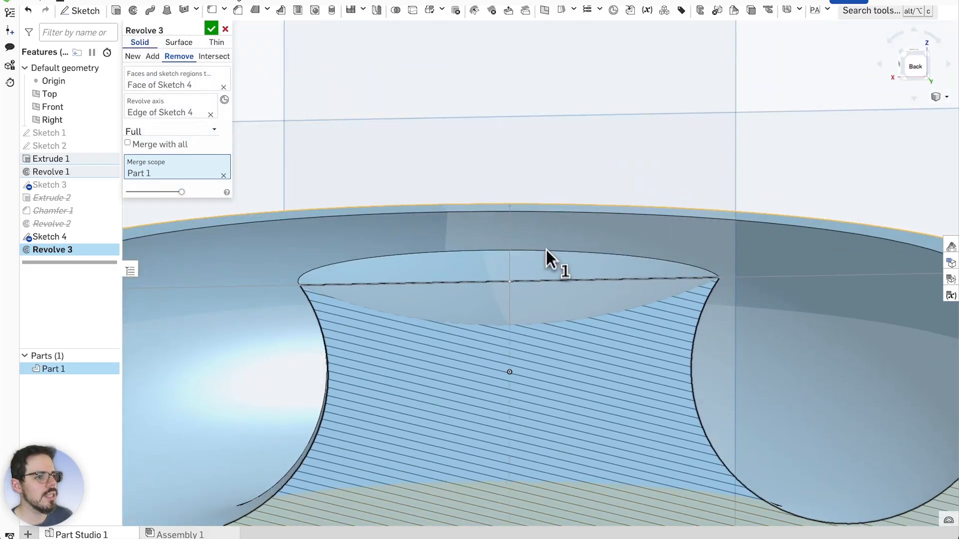
scroll(323, 293, "up", 3)
scroll(298, 285, "down", 4)
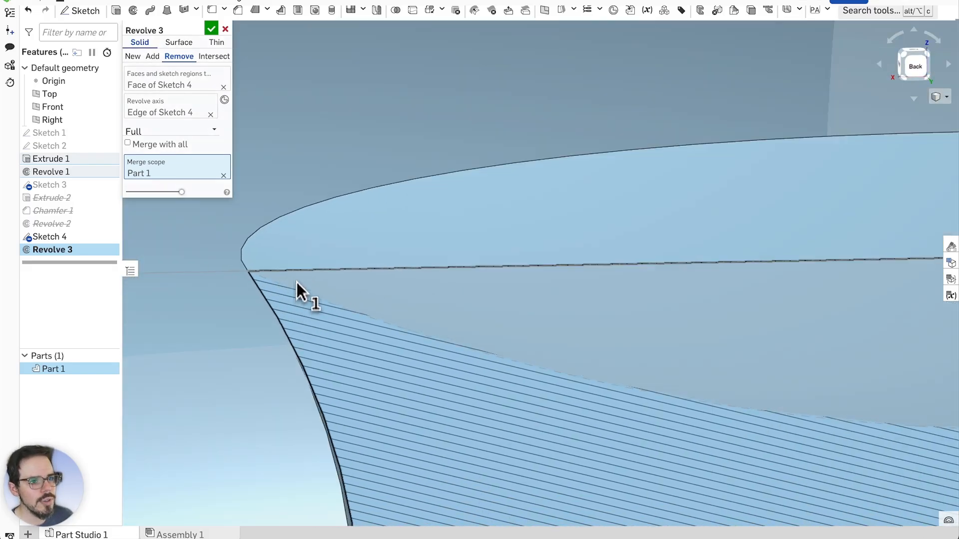
scroll(474, 325, "up", 1)
scroll(545, 343, "up", 3)
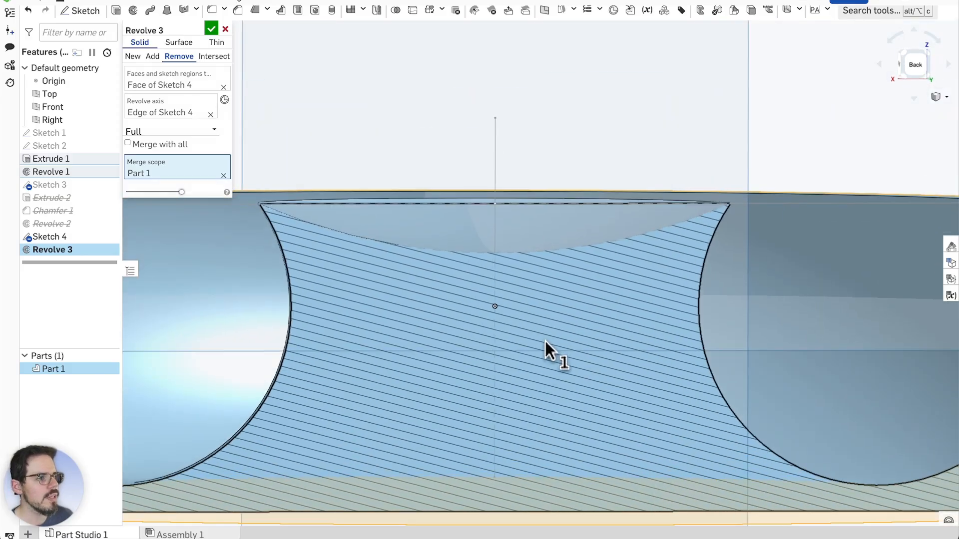
scroll(544, 347, "down", 3)
scroll(536, 355, "down", 3)
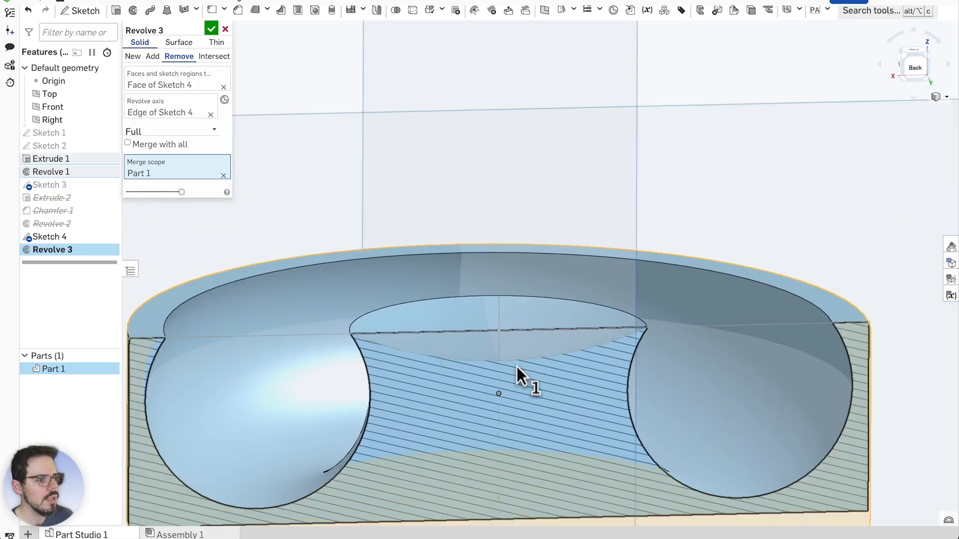
scroll(516, 372, "up", 1)
right_click_drag(515, 380, 515, 369)
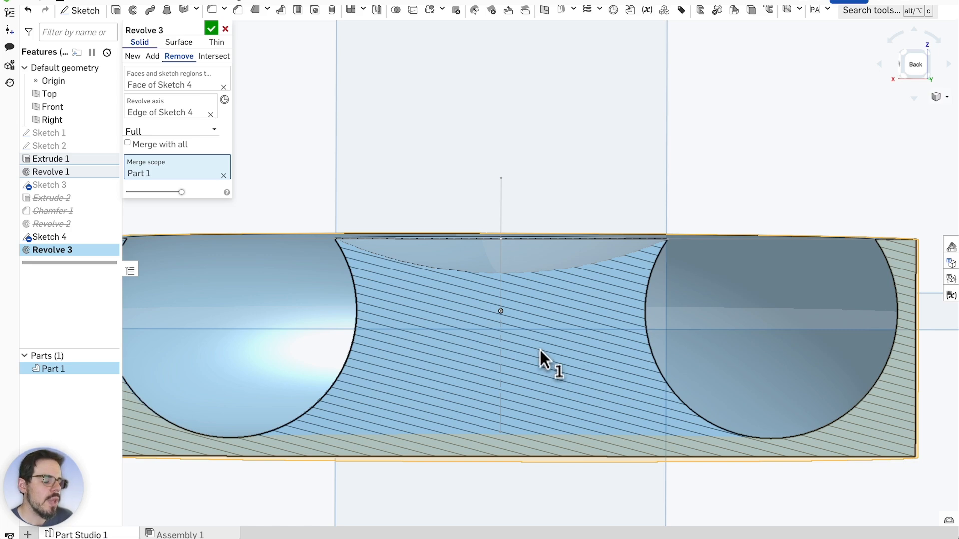
scroll(484, 267, "up", 4)
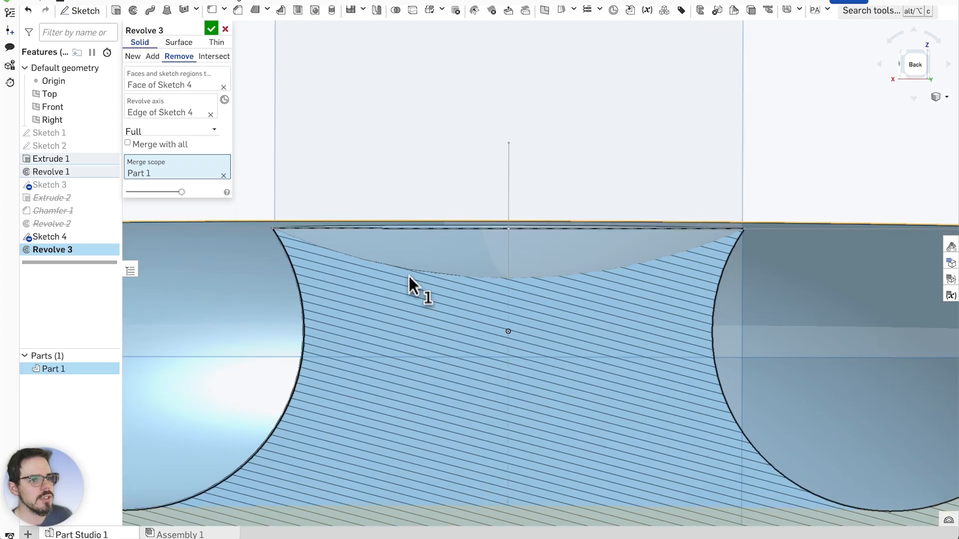
left_click(212, 29)
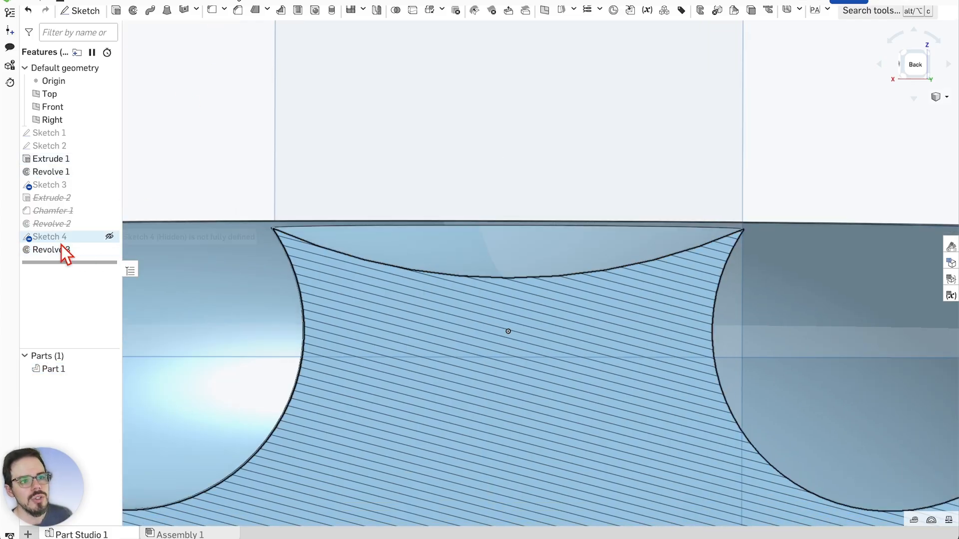
Turn off the section view to show the whole dish
scroll(402, 148, "up", 1)
mouse_move(402, 149)
right_mouse_down()
mouse_move(406, 164)
mouse_move(413, 152)
mouse_move(422, 161)
mouse_move(369, 143)
mouse_move(423, 177)
mouse_move(413, 153)
mouse_move(415, 178)
right_mouse_up()
scroll(414, 178, "down", 3)
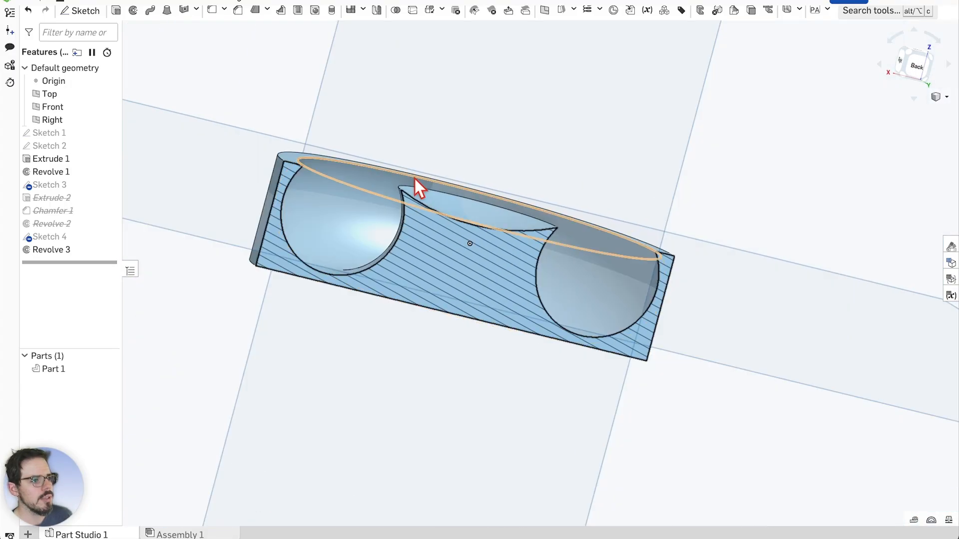
right_click(456, 254)
left_click(527, 344)
Orbit around the dish to inspect the curved trough and the central boss
scroll(421, 194, "up", 5)
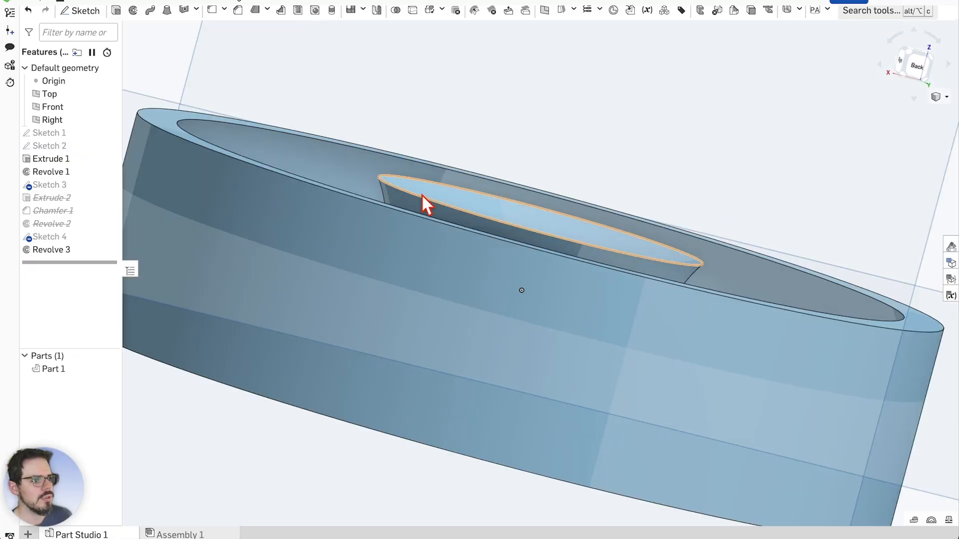
right_click_drag(422, 193, 550, 161)
scroll(508, 280, "down", 5)
scroll(537, 272, "up", 5)
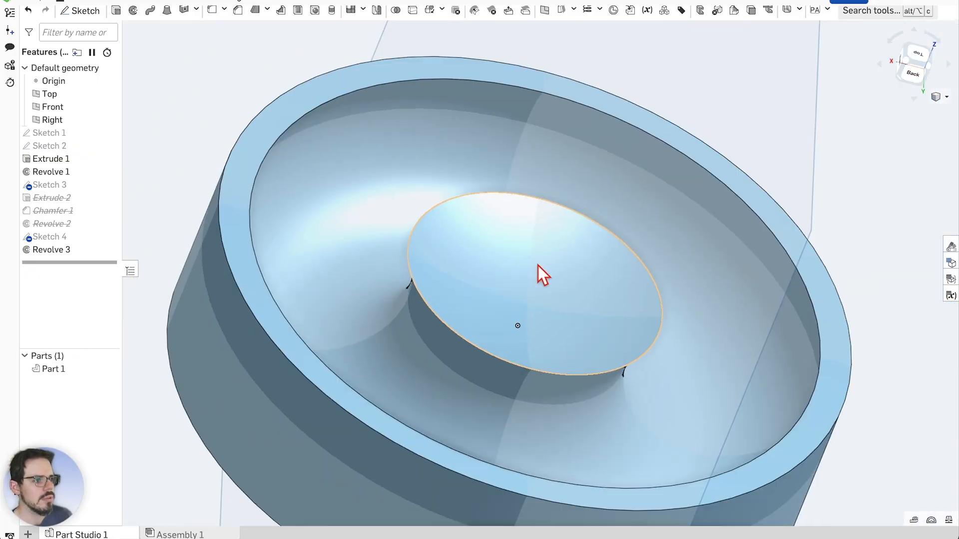
right_click_drag(802, 199, 852, 202)
mouse_move(812, 190)
right_mouse_down()
mouse_move(837, 163)
mouse_move(821, 178)
right_mouse_up()
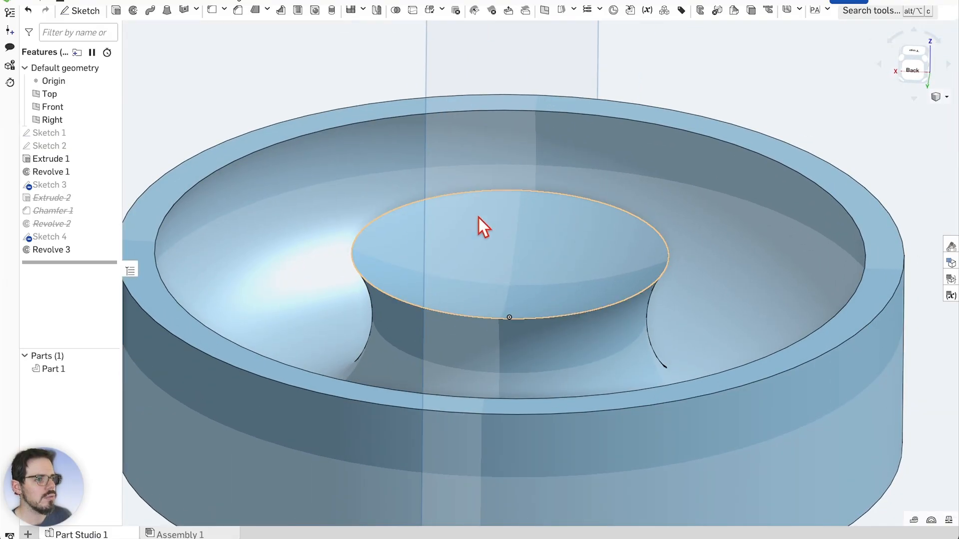
scroll(403, 321, "down", 2)
scroll(472, 295, "up", 3)
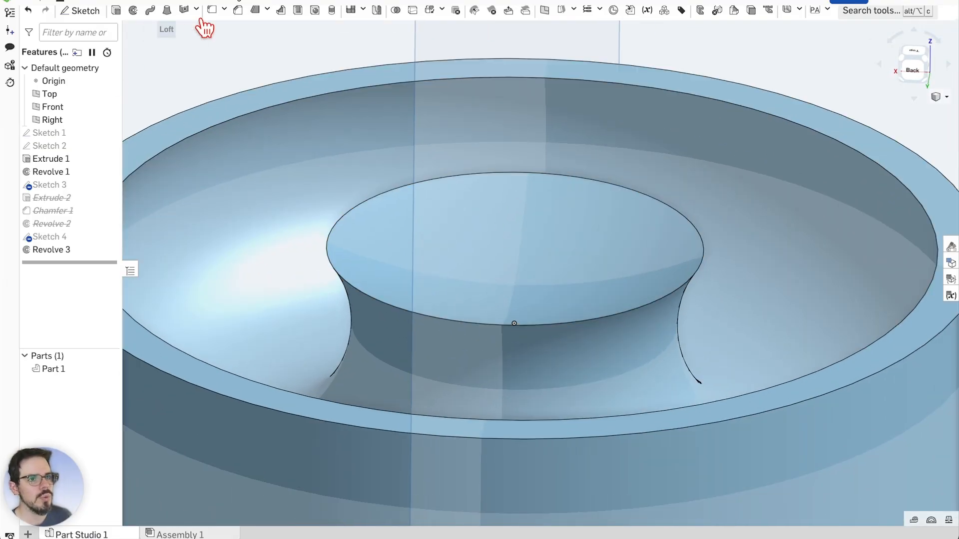
Start a fillet instead of a chamfer on the central boss's top edge
left_click(238, 10)
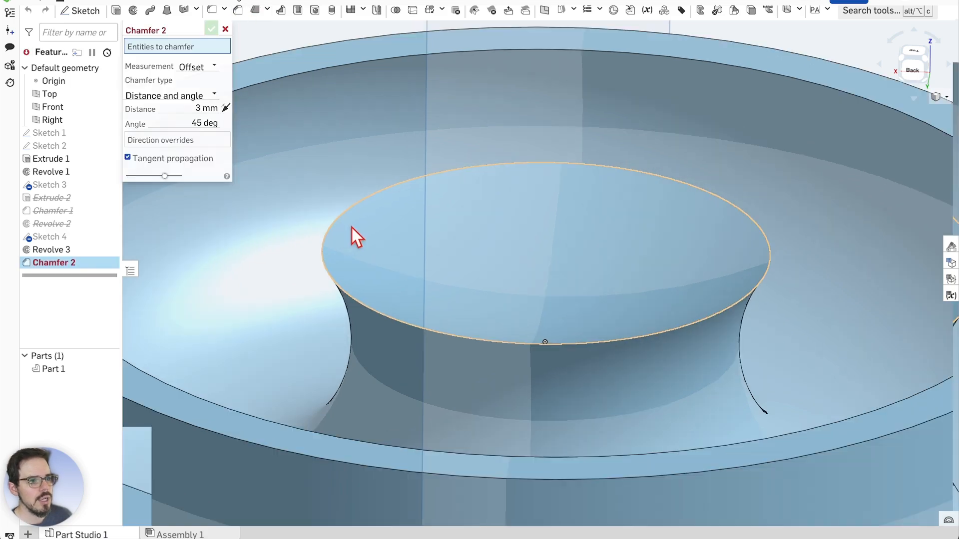
scroll(318, 286, "up", 3)
left_click(213, 11)
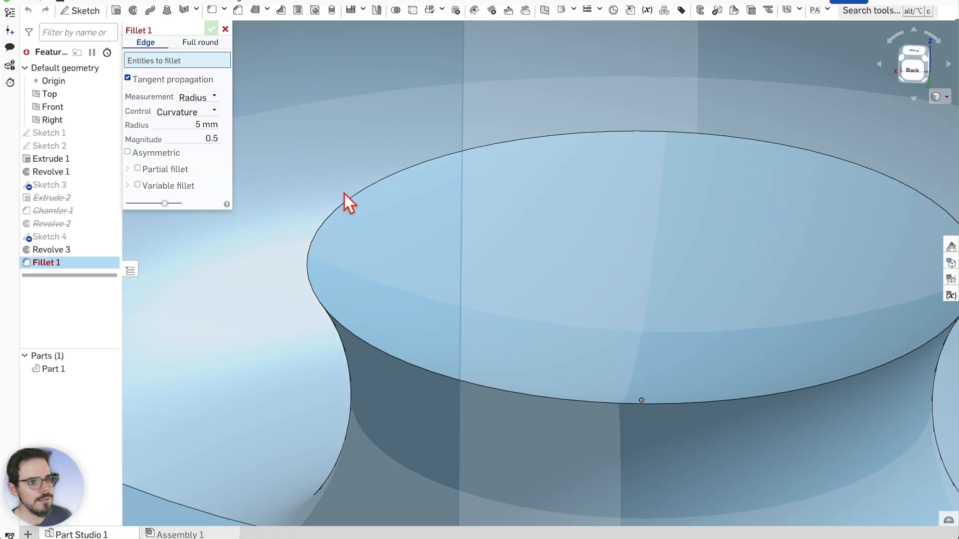
left_click(316, 298)
scroll(280, 278, "down", 5)
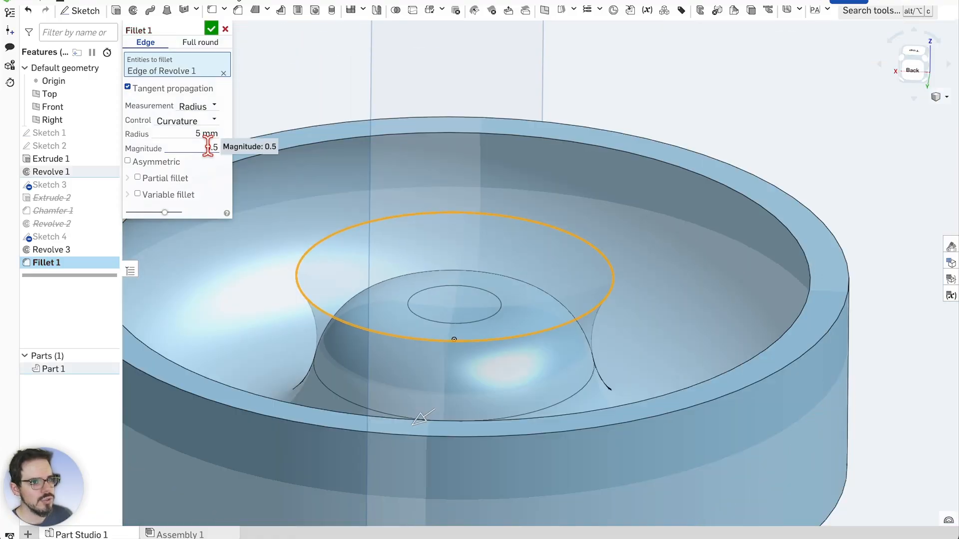
Set the fillet radius to 0.8 mm, then drag it down to about 0.58 mm
left_click(201, 132)
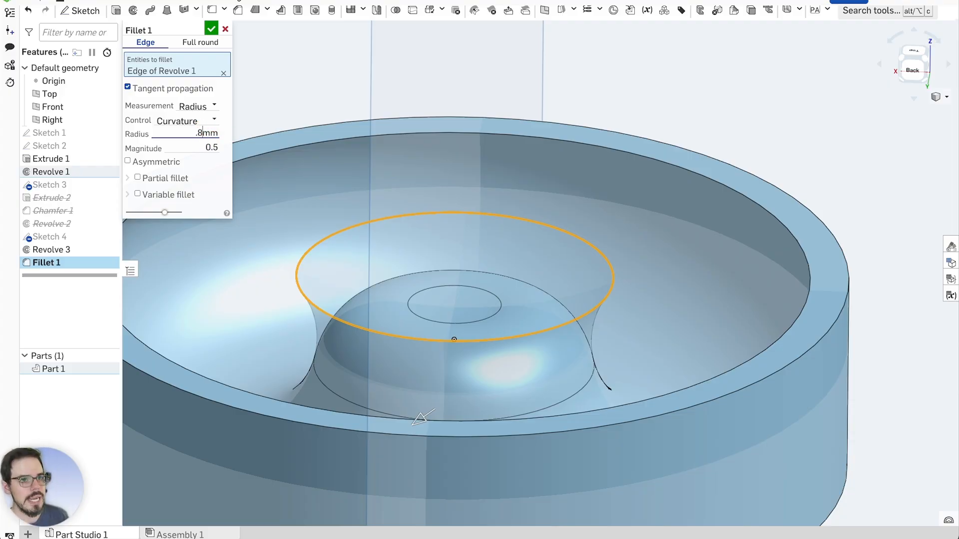
type(".8")
key("Return")
scroll(353, 268, "up", 5)
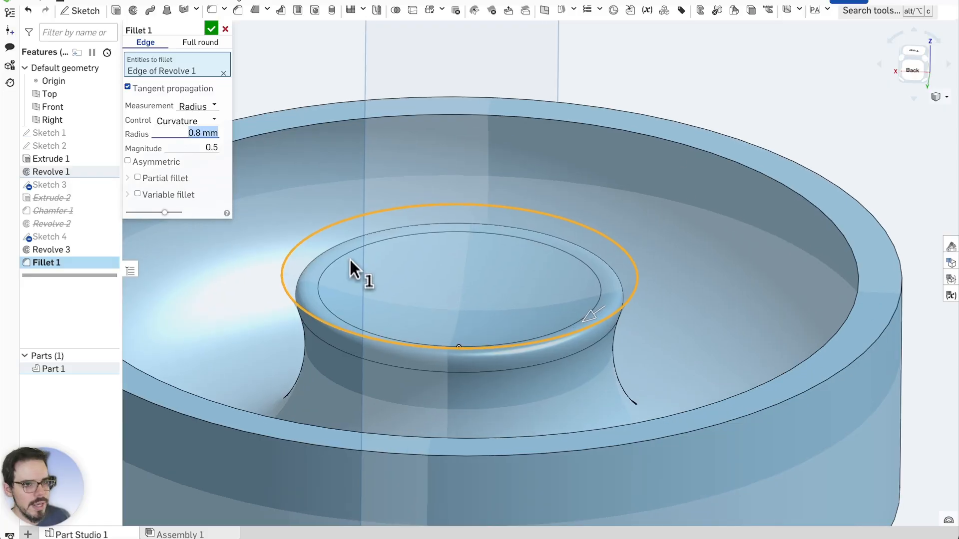
mouse_move(296, 247)
right_mouse_down()
mouse_move(281, 214)
mouse_move(287, 231)
right_mouse_up()
left_click_drag(695, 322, 701, 314)
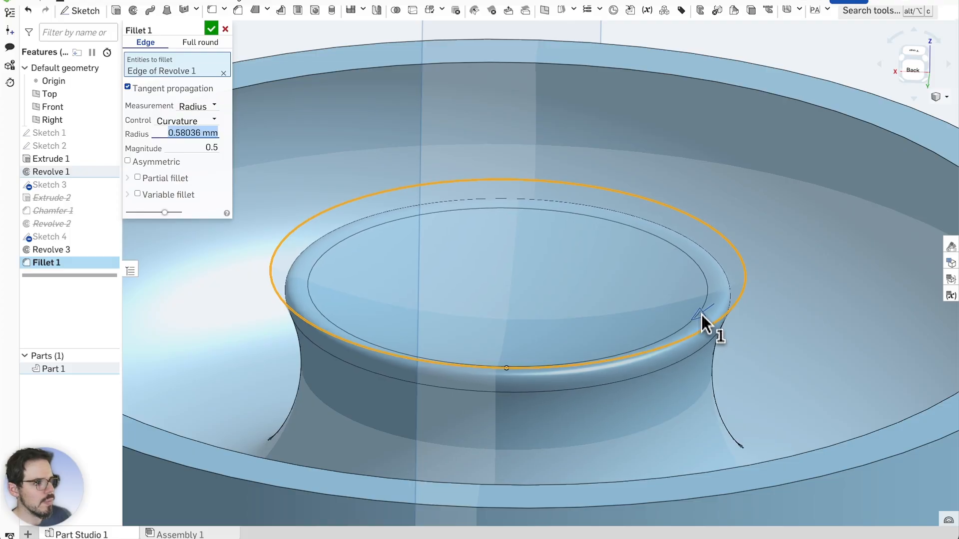
left_click(216, 149)
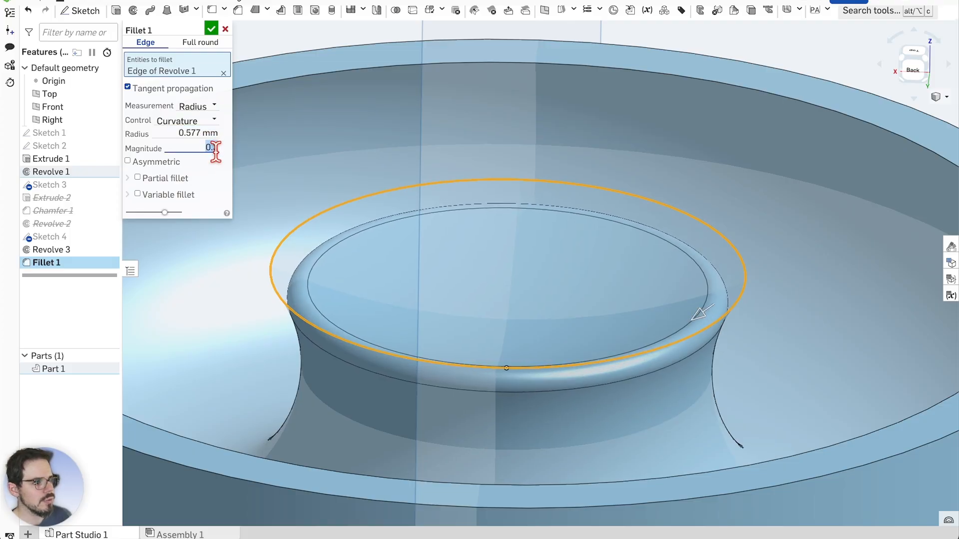
Edit the curvature magnitude and shrink the fillet radius to about 0.0674 mm
type("0.7")
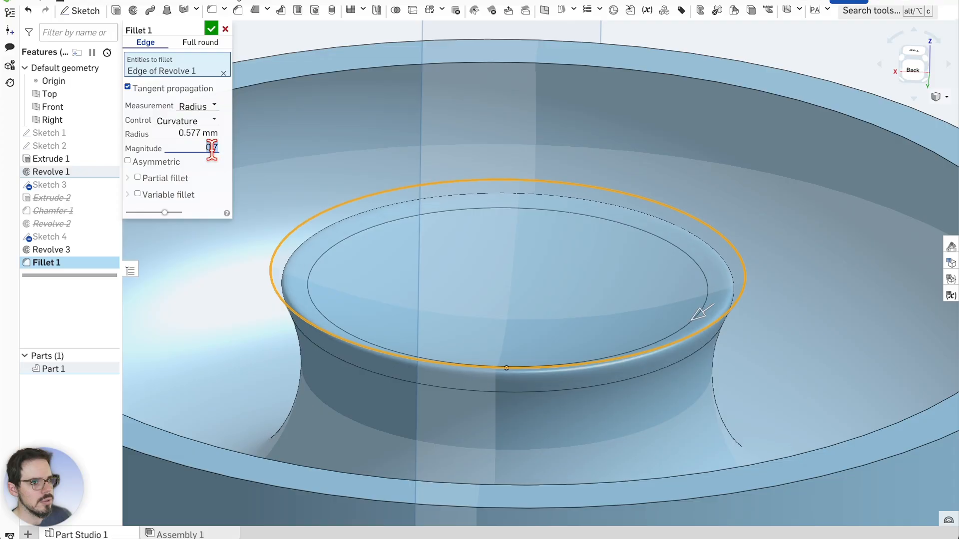
scroll(212, 150, "up", 1)
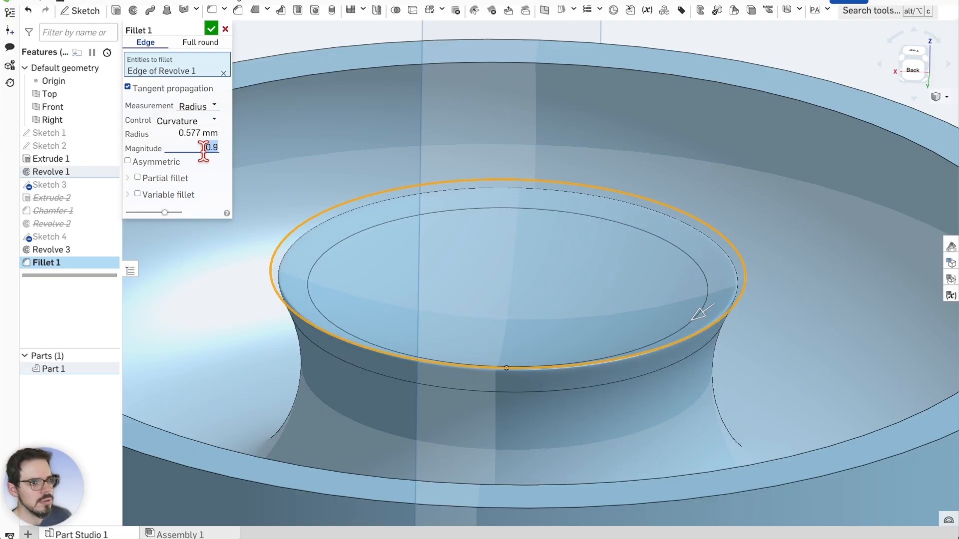
scroll(632, 194, "up", 3)
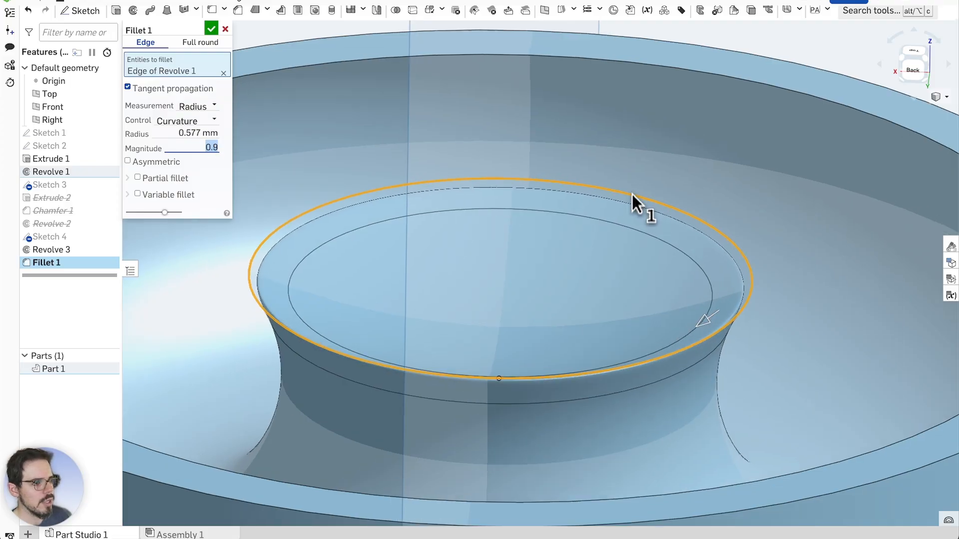
mouse_move(639, 241)
right_mouse_down()
mouse_move(645, 233)
mouse_move(631, 225)
right_mouse_up()
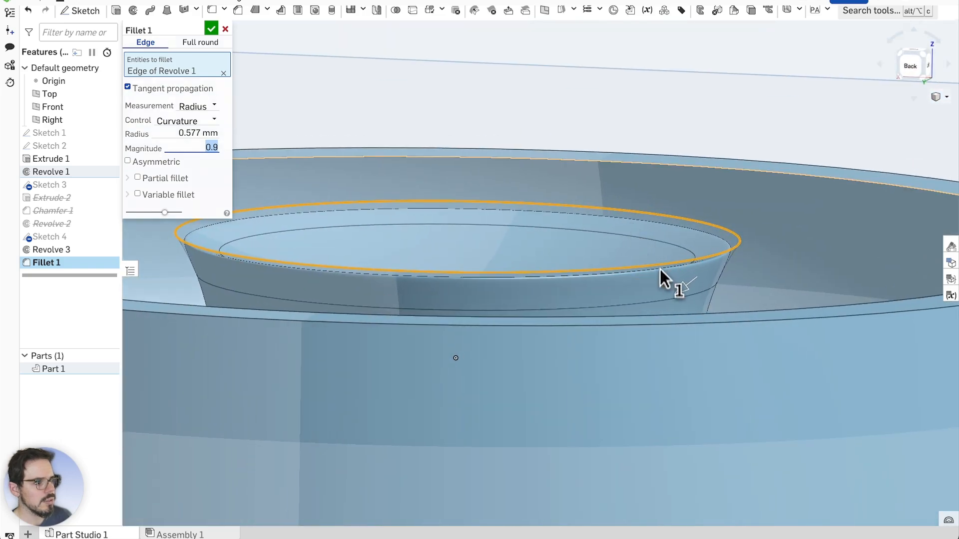
left_click_drag(685, 286, 713, 260)
Raise the fillet radius to about 0.18 mm and set the curvature magnitude to 0.5
scroll(184, 226, "up", 2)
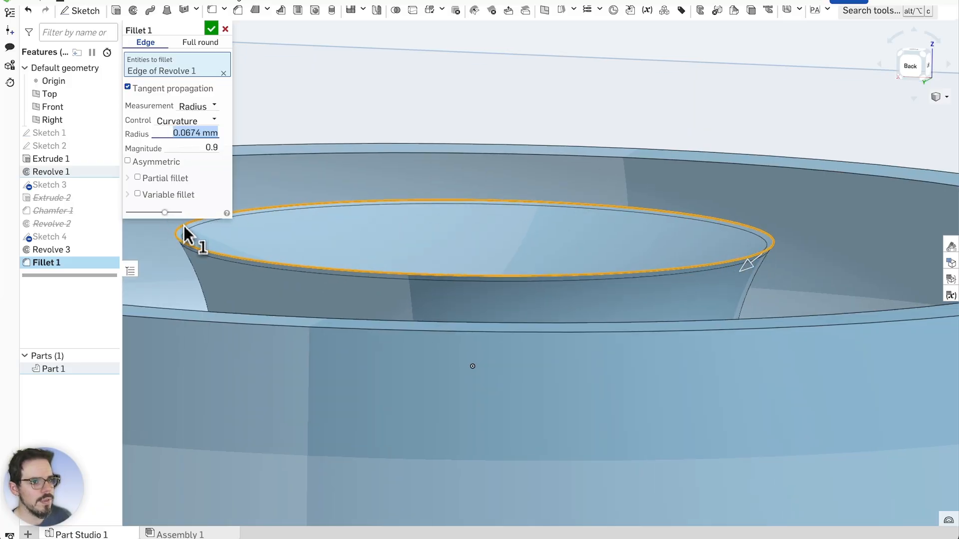
right_click_drag(486, 253, 507, 262)
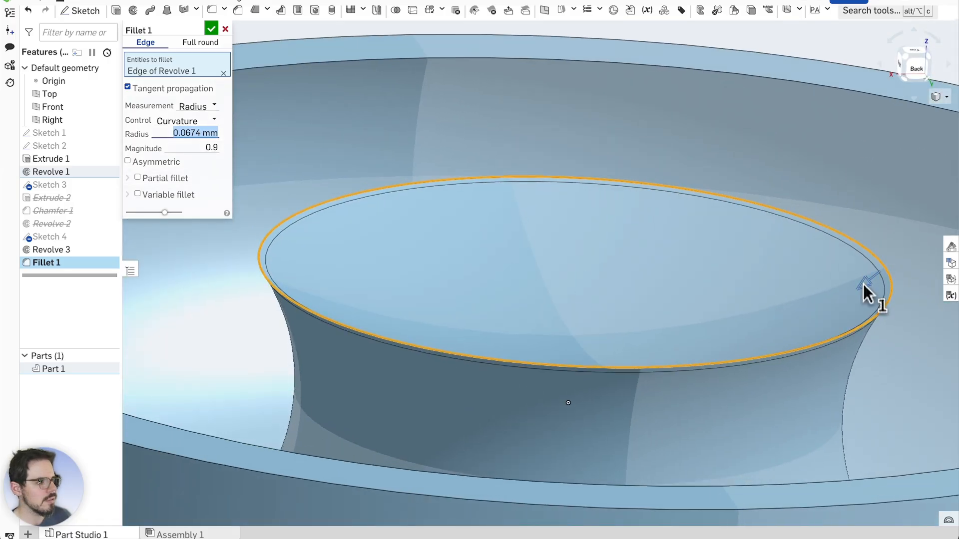
left_click_drag(863, 284, 859, 298)
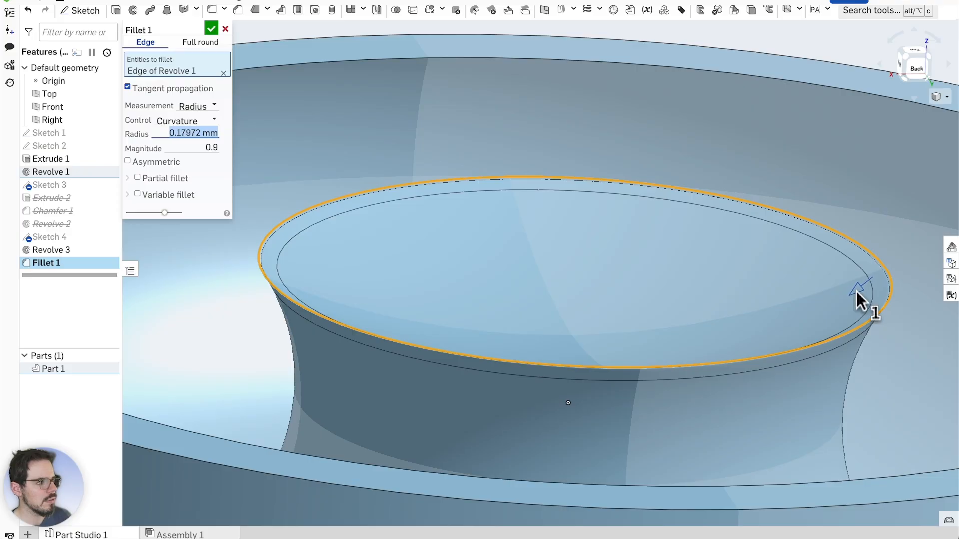
left_click(195, 147)
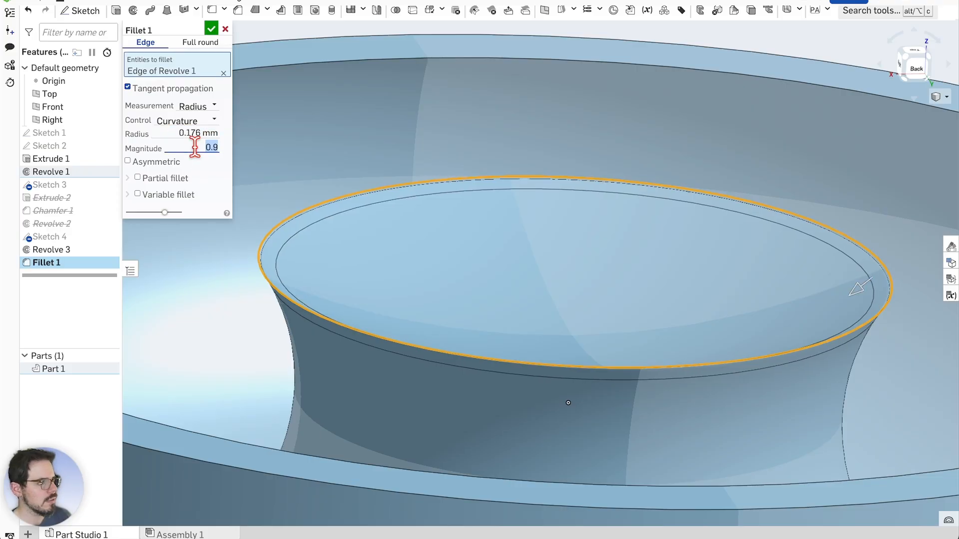
key("Down")
key("Down")
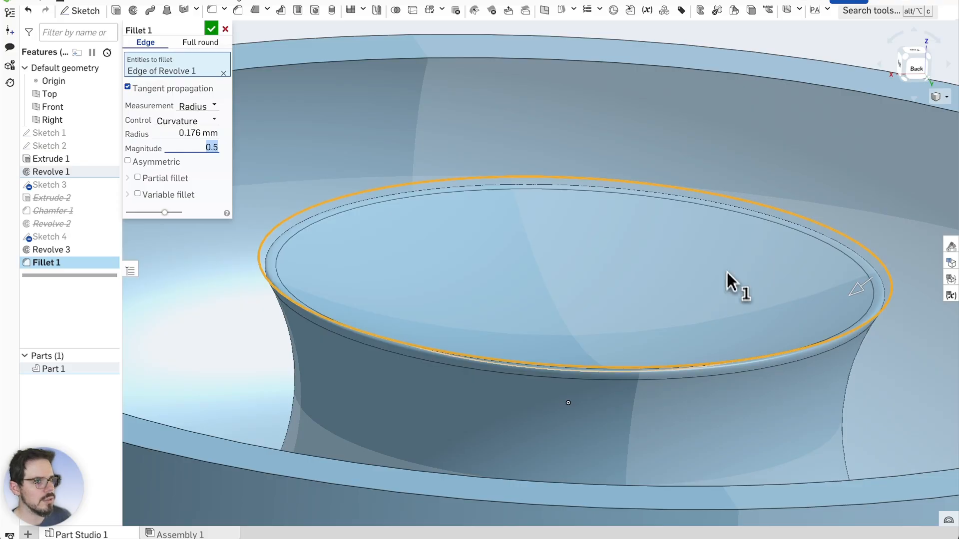
Drag the fillet radius to about 0.24 mm and zoom in side-on to inspect the rim
mouse_move(858, 285)
left_mouse_down()
mouse_move(870, 280)
mouse_move(838, 299)
mouse_move(849, 295)
left_mouse_up()
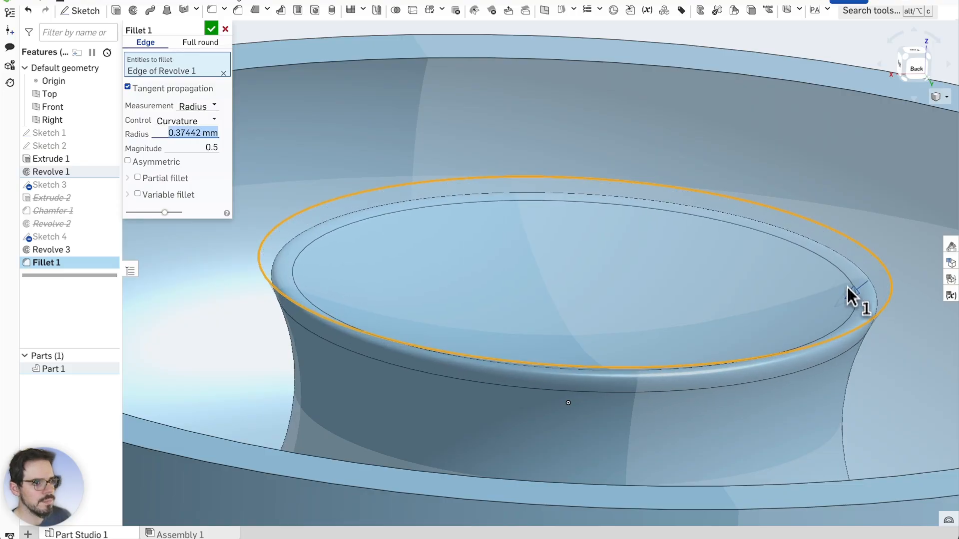
scroll(590, 270, "down", 5)
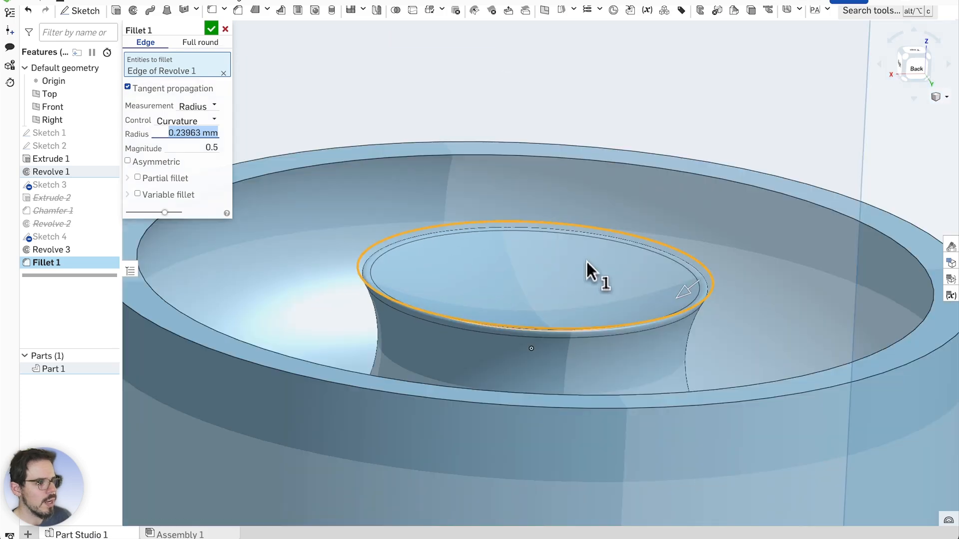
scroll(597, 274, "up", 4)
right_click_drag(607, 114, 589, 89)
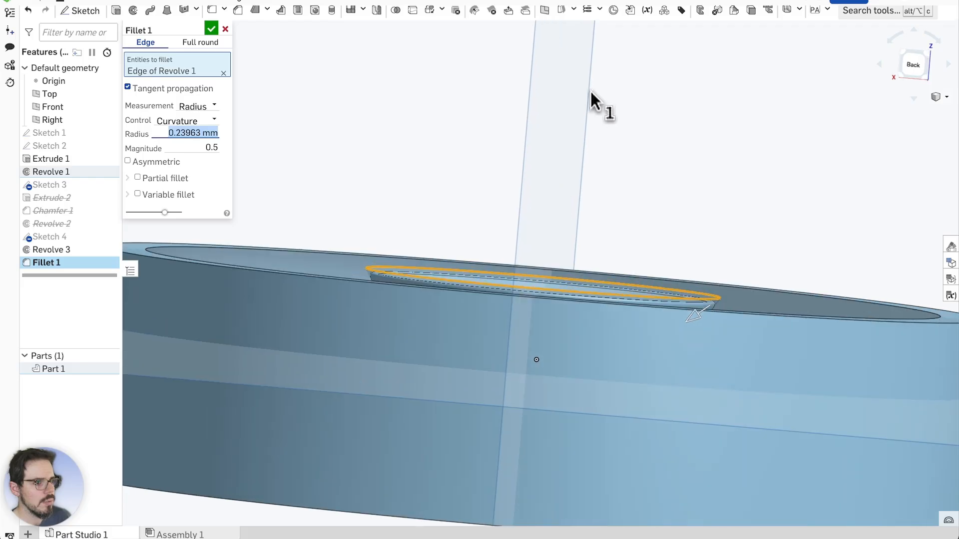
scroll(391, 294, "up", 3)
scroll(355, 269, "up", 3)
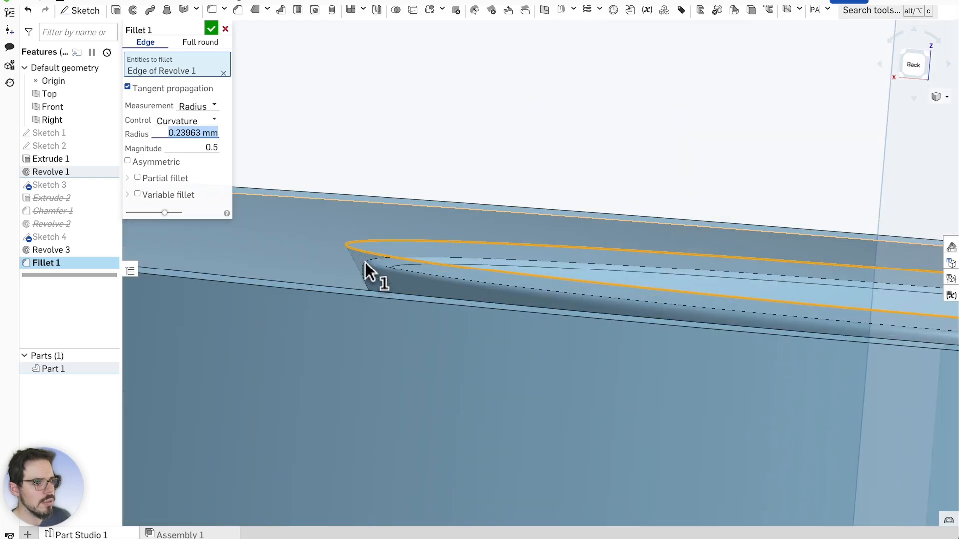
scroll(367, 280, "up", 3)
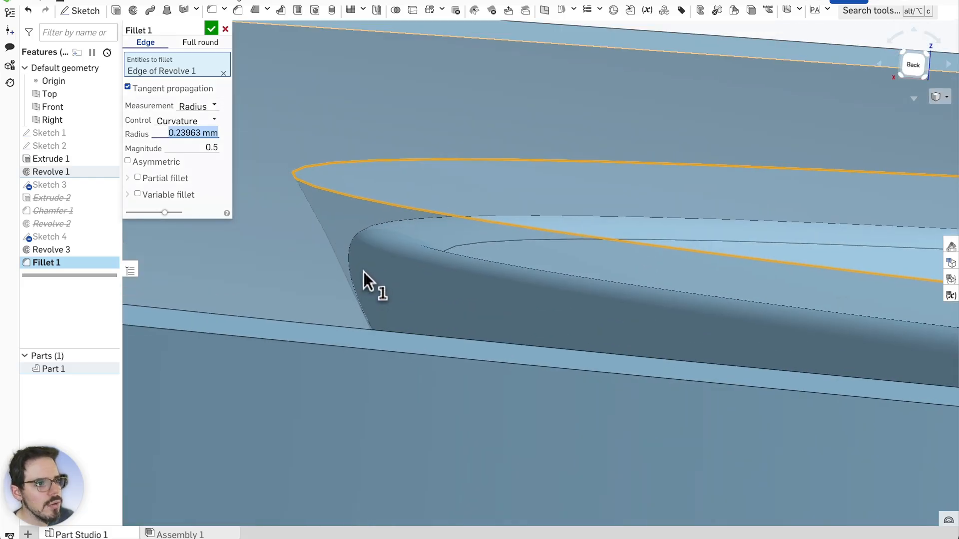
scroll(361, 265, "down", 2)
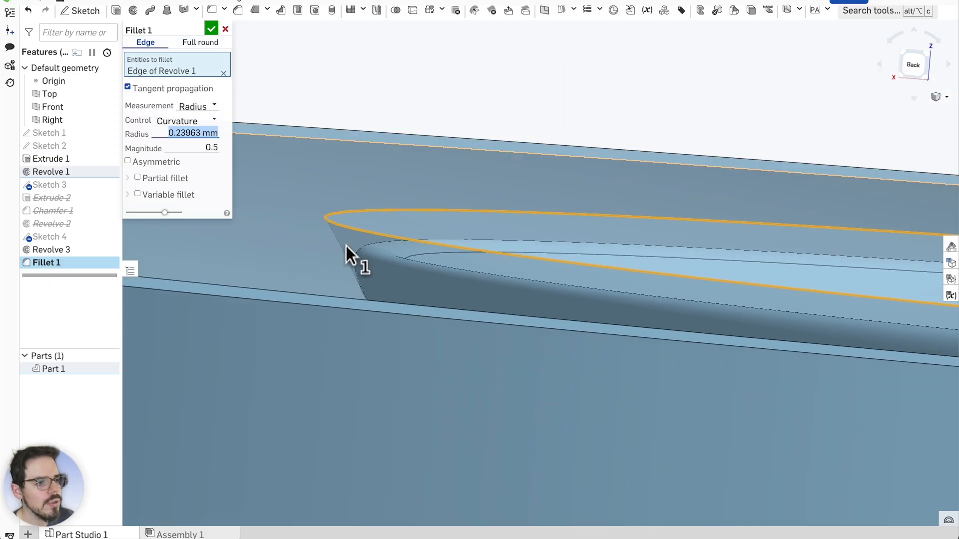
scroll(348, 247, "down", 2)
right_click(265, 219)
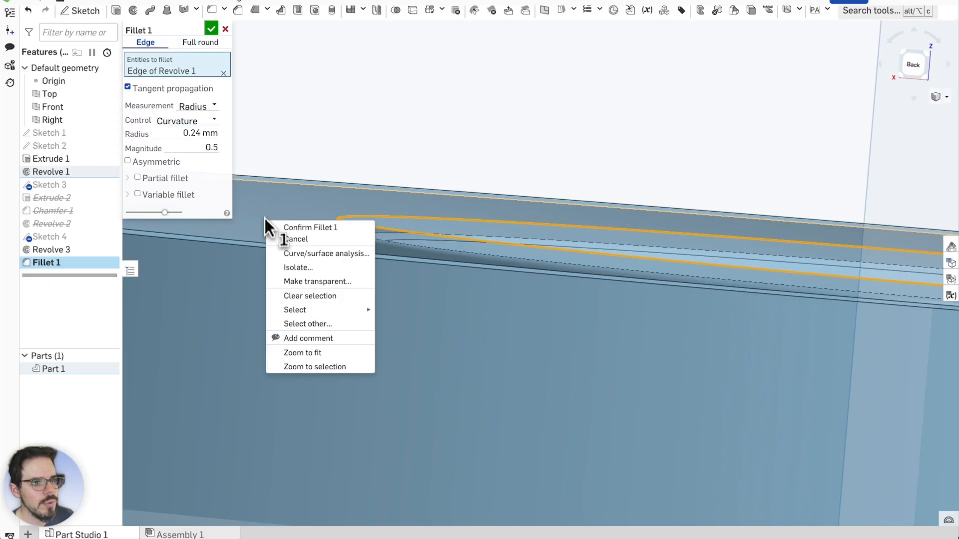
left_click(360, 107)
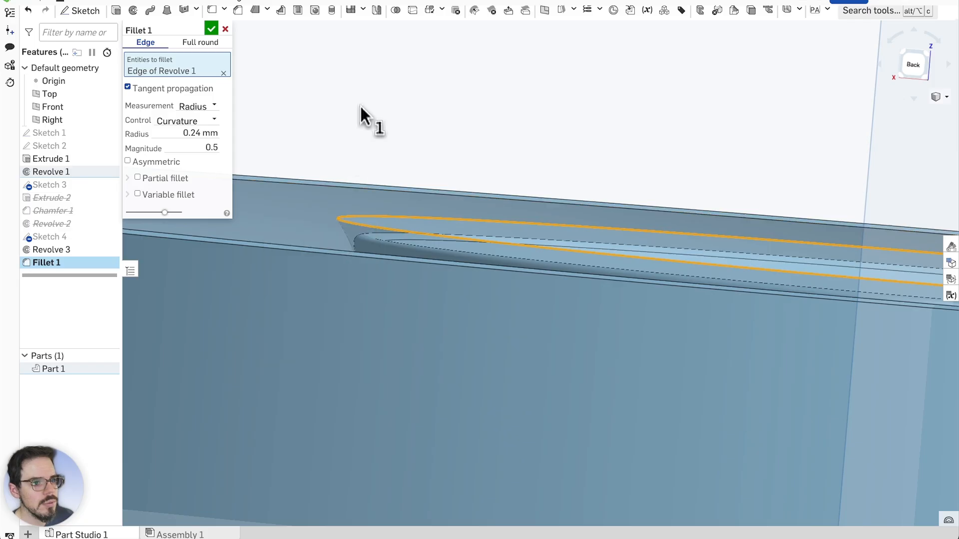
scroll(368, 231, "down", 2)
scroll(633, 217, "down", 2)
scroll(417, 232, "up", 4)
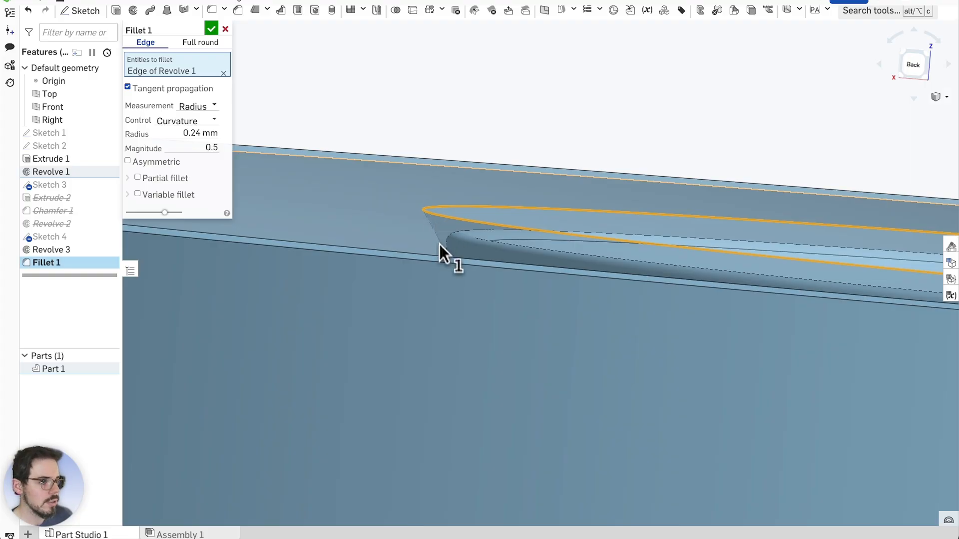
scroll(442, 238, "down", 5)
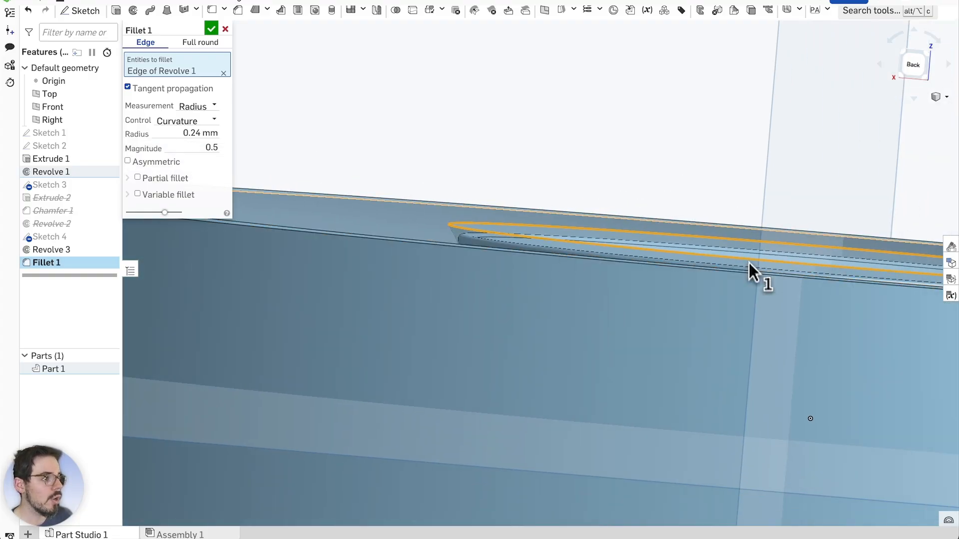
scroll(449, 255, "down", 2)
scroll(665, 261, "up", 1)
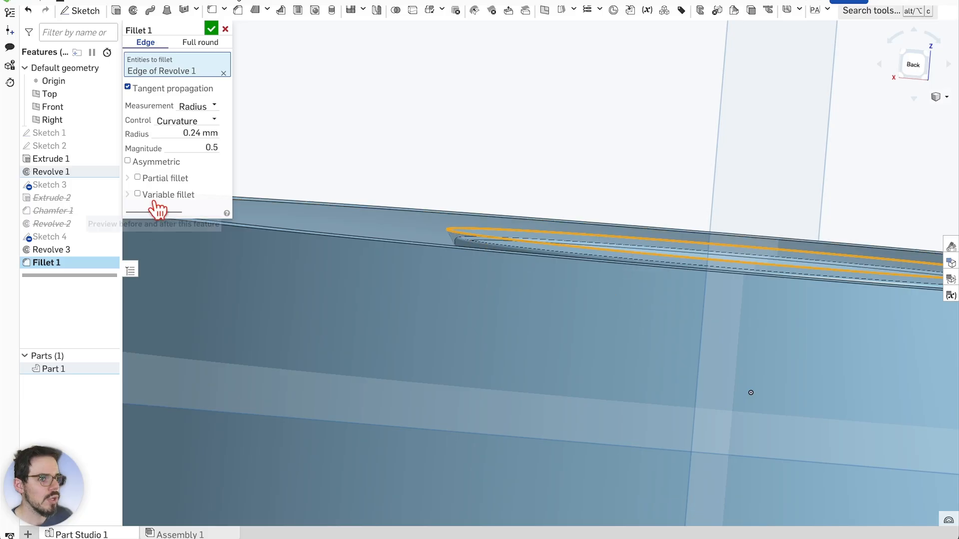
Adjust the Fillet 1 radius value, trying sizes around 0.16–0.24 mm
left_click(198, 133)
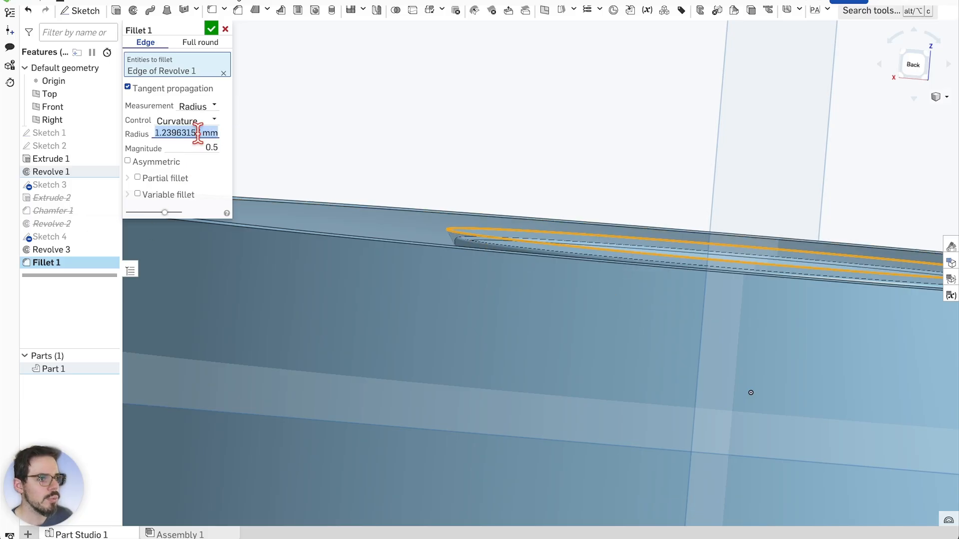
key("Down")
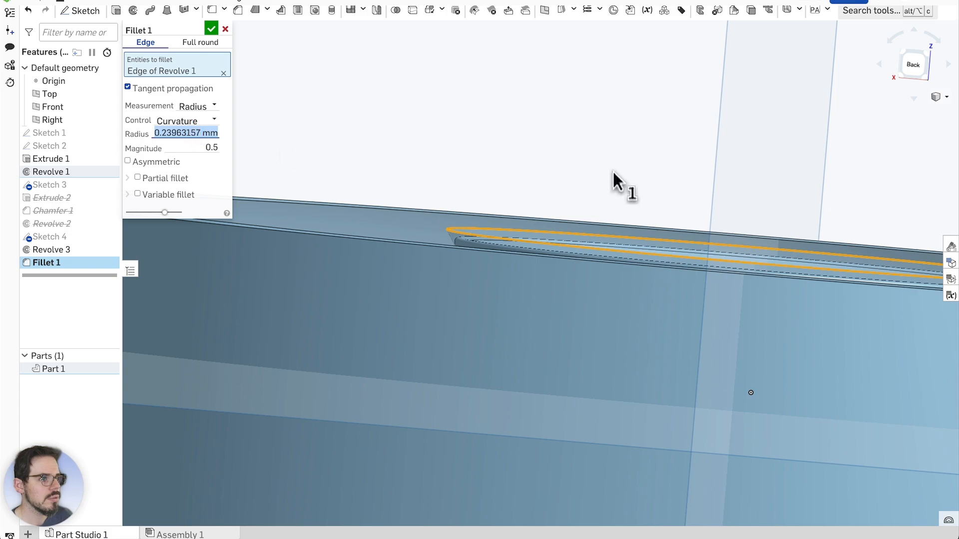
scroll(828, 244, "down", 4)
scroll(802, 249, "up", 3)
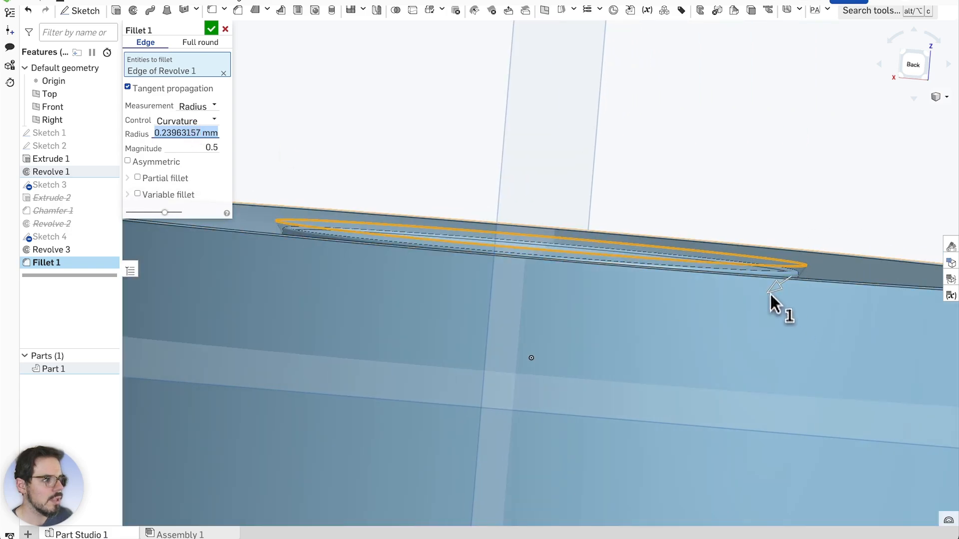
left_click_drag(769, 296, 784, 282)
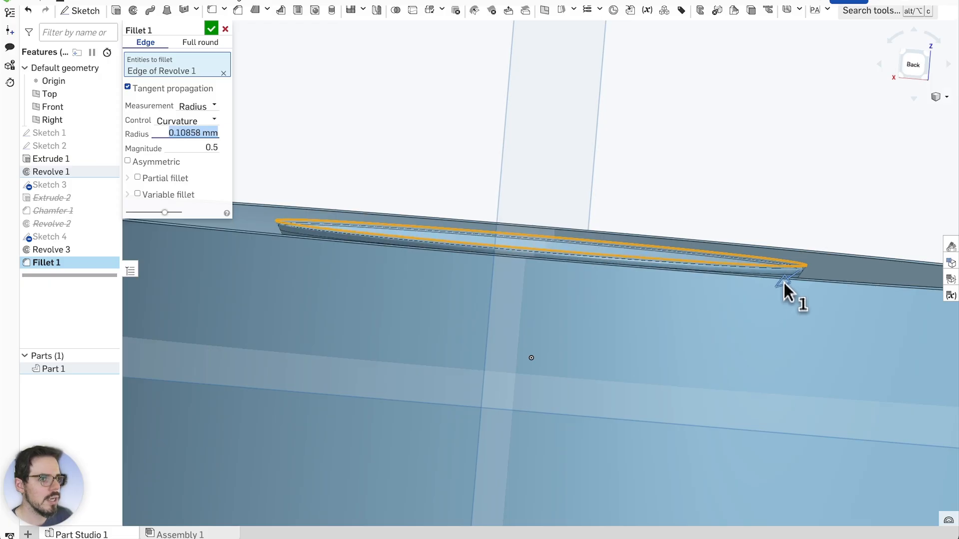
scroll(451, 247, "up", 1)
scroll(363, 170, "down", 1)
scroll(259, 168, "up", 1)
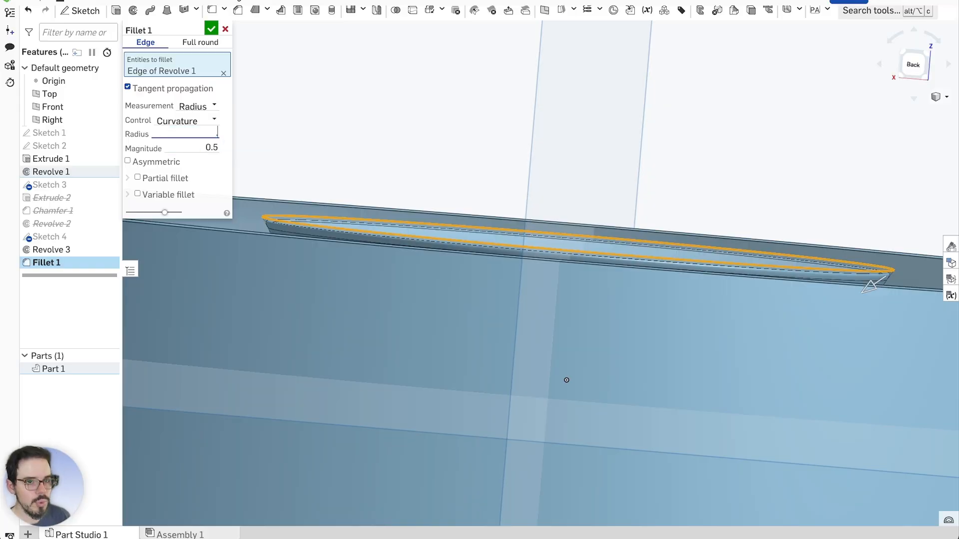
type(".1")
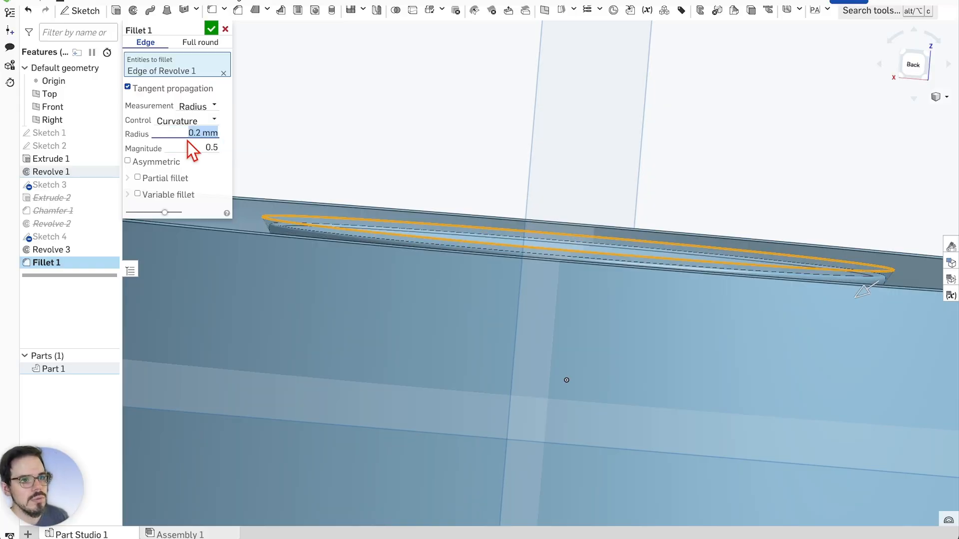
Set magnitude to 0.7, try Distance control, then return the fillet to Curvature control
left_click(199, 148)
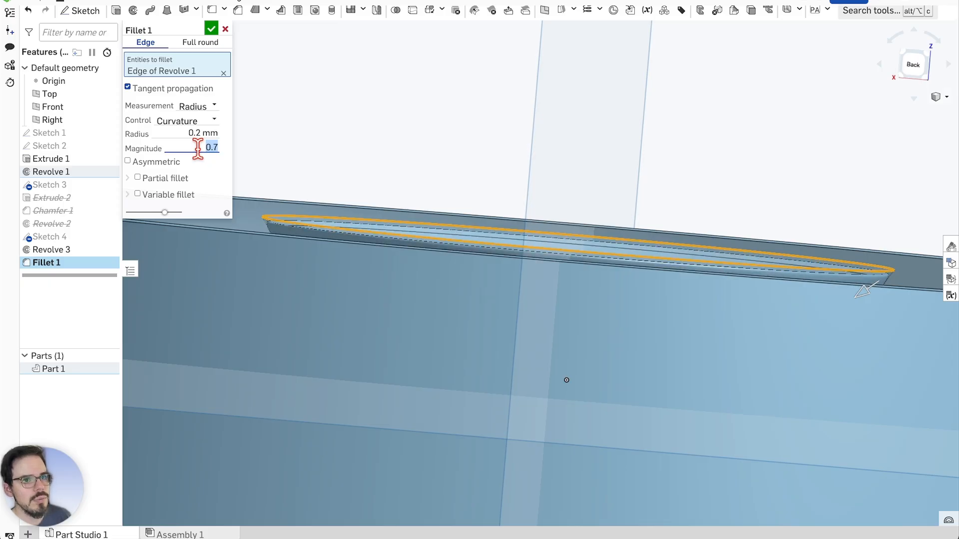
left_click(209, 120)
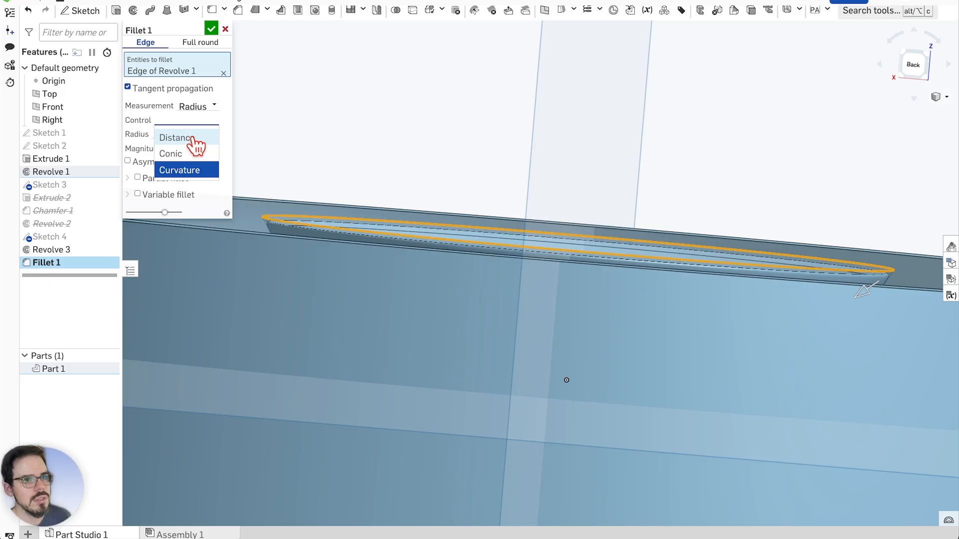
left_click(195, 139)
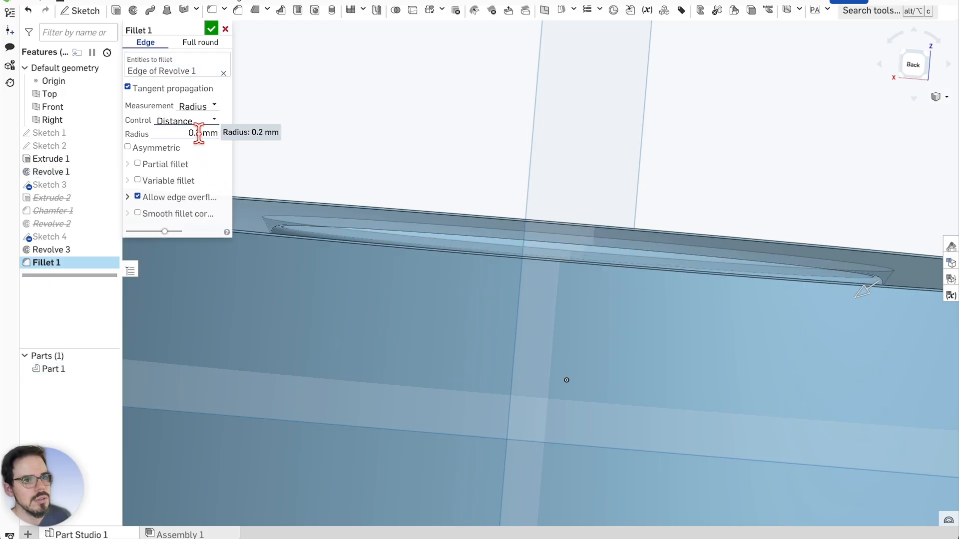
left_click(193, 133)
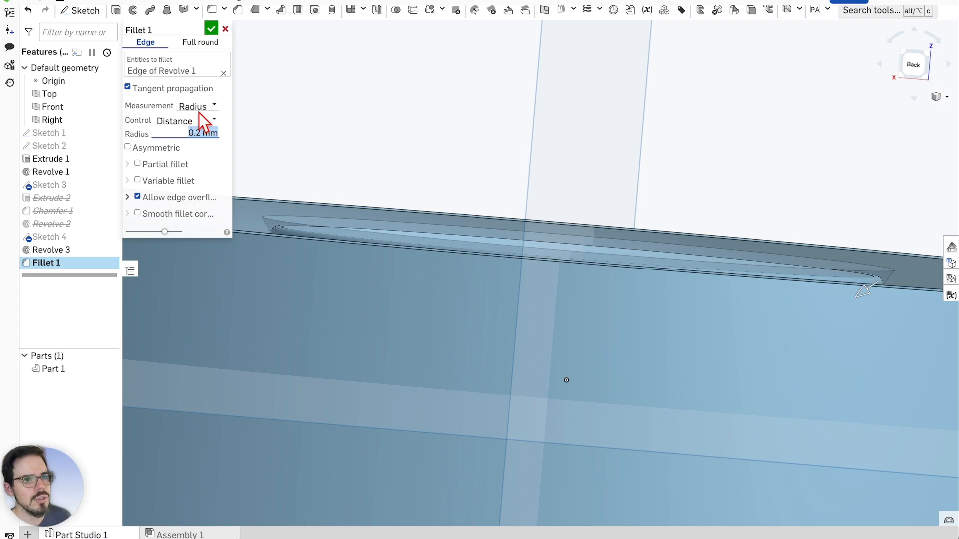
left_click(206, 121)
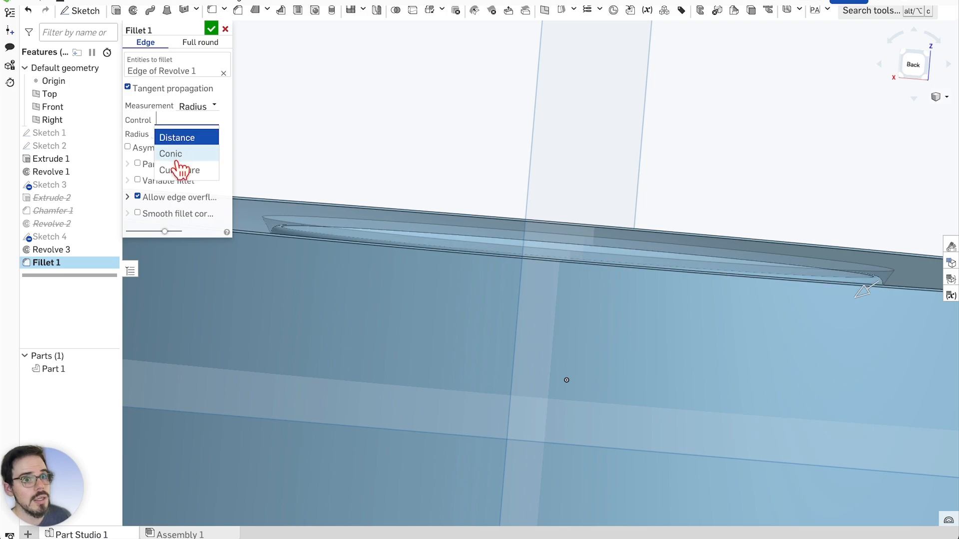
left_click(179, 169)
left_click(195, 105)
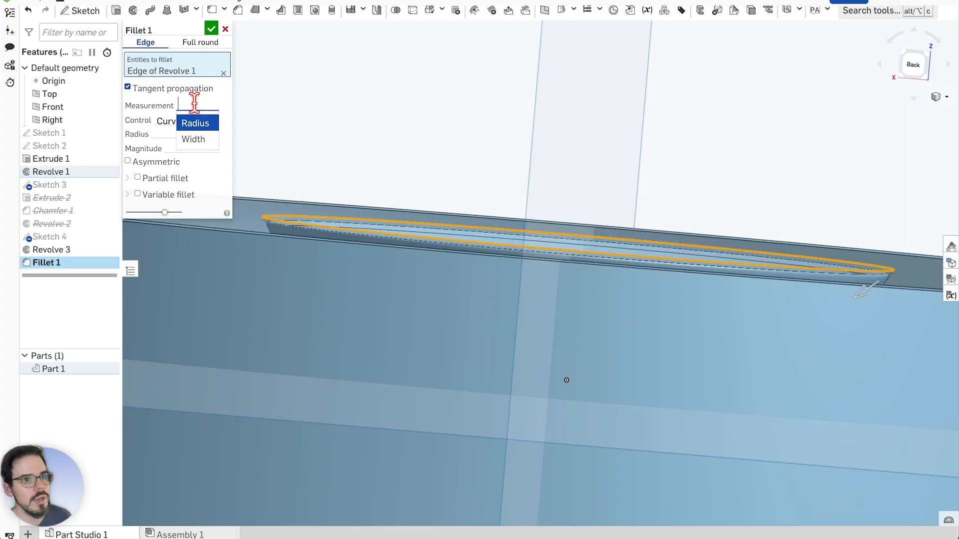
Try measuring the fillet by Width at 0.1 mm and preview the result
left_click(196, 140)
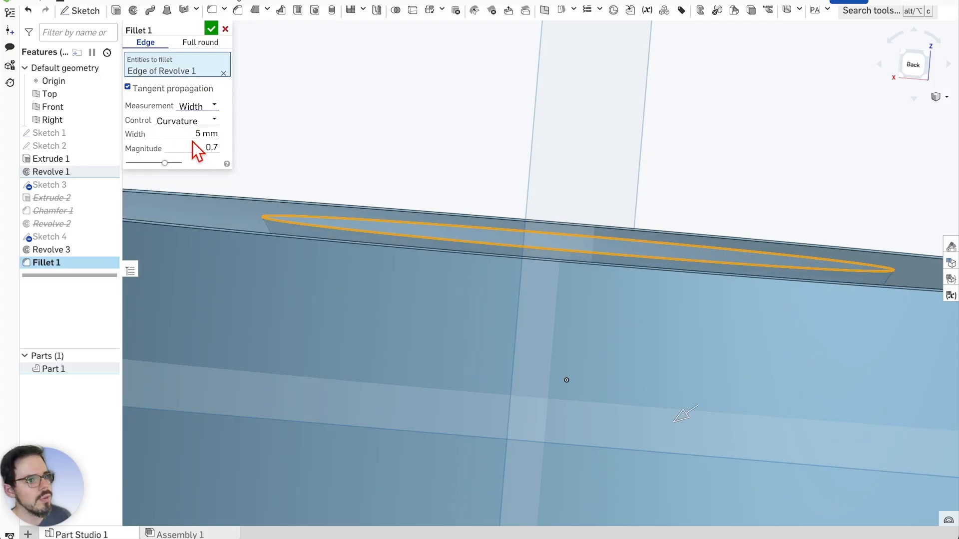
left_click(196, 105)
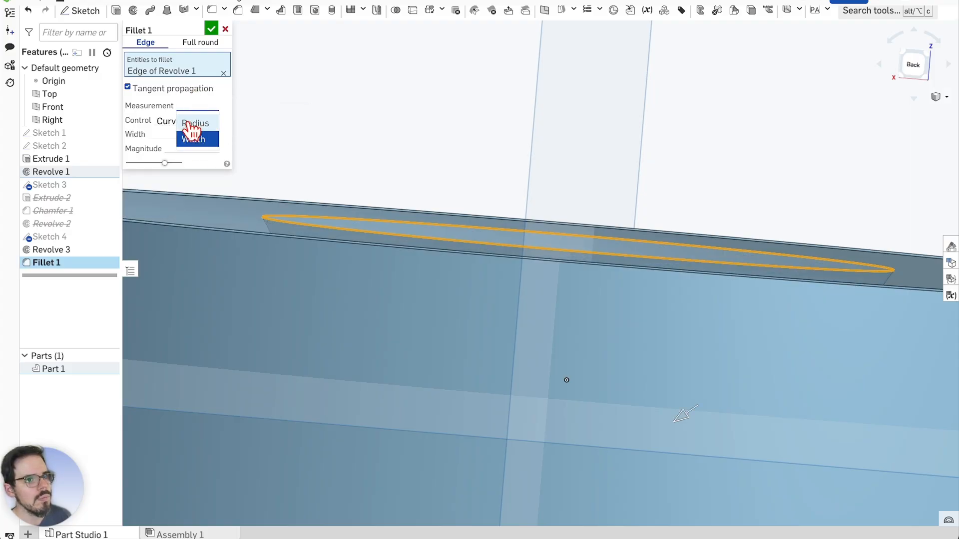
left_click(154, 135)
scroll(329, 146, "down", 1)
right_click_drag(330, 142, 331, 152)
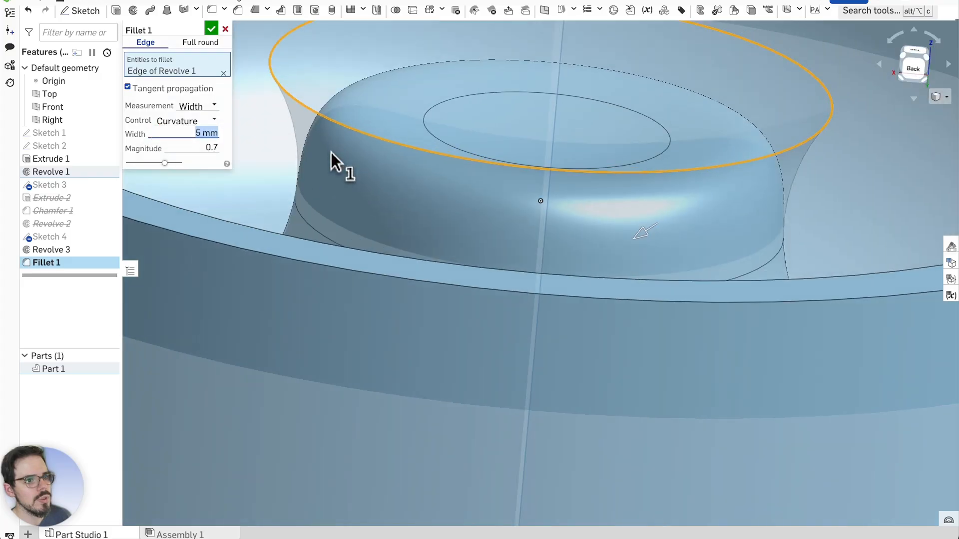
type("0.1")
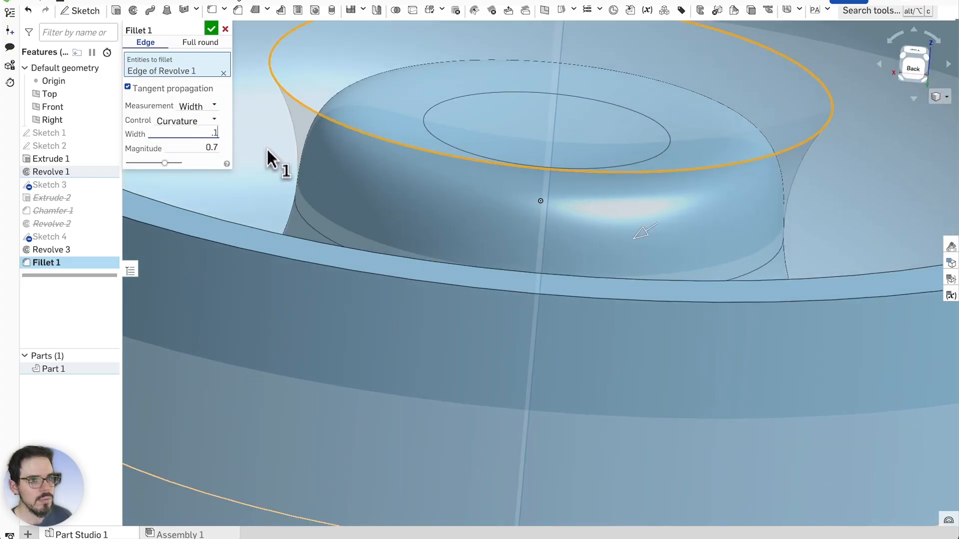
key("Return")
scroll(290, 131, "up", 1)
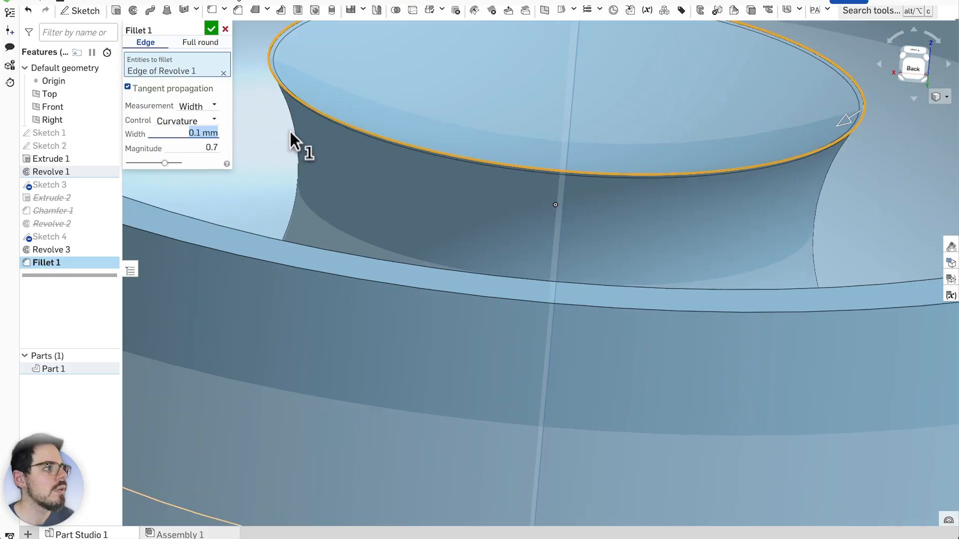
mouse_move(290, 131)
right_mouse_down()
mouse_move(289, 110)
mouse_move(280, 133)
mouse_move(289, 134)
mouse_move(285, 125)
right_mouse_up()
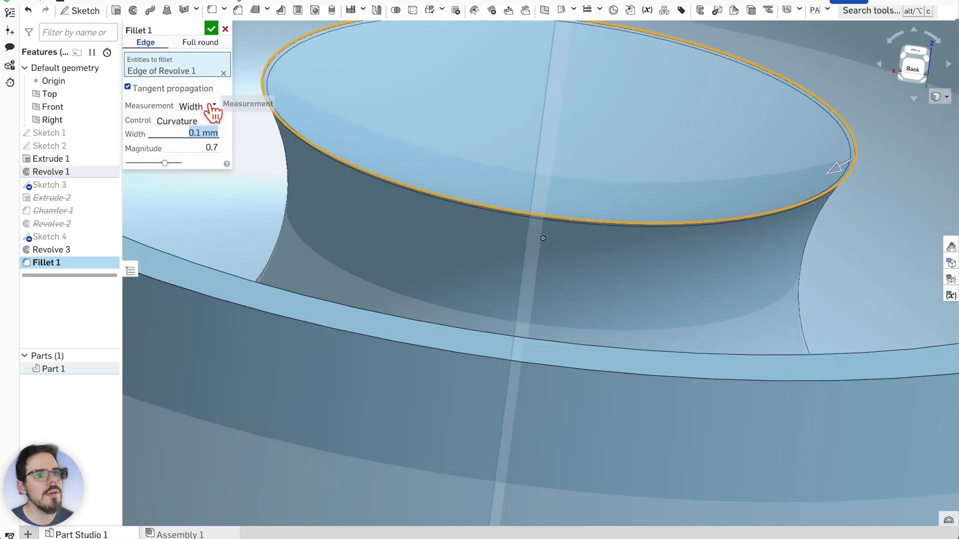
Switch back to Radius at 0.2 mm, inspect the rim preview, and confirm Fillet 1
left_click(207, 105)
left_click(199, 123)
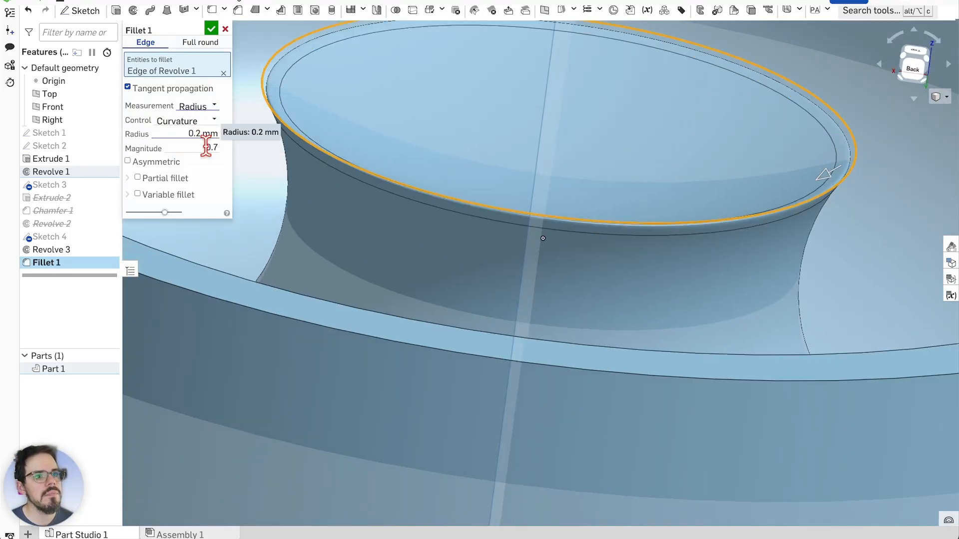
scroll(283, 76, "up", 3)
right_click_drag(262, 157, 265, 158)
scroll(299, 79, "up", 2)
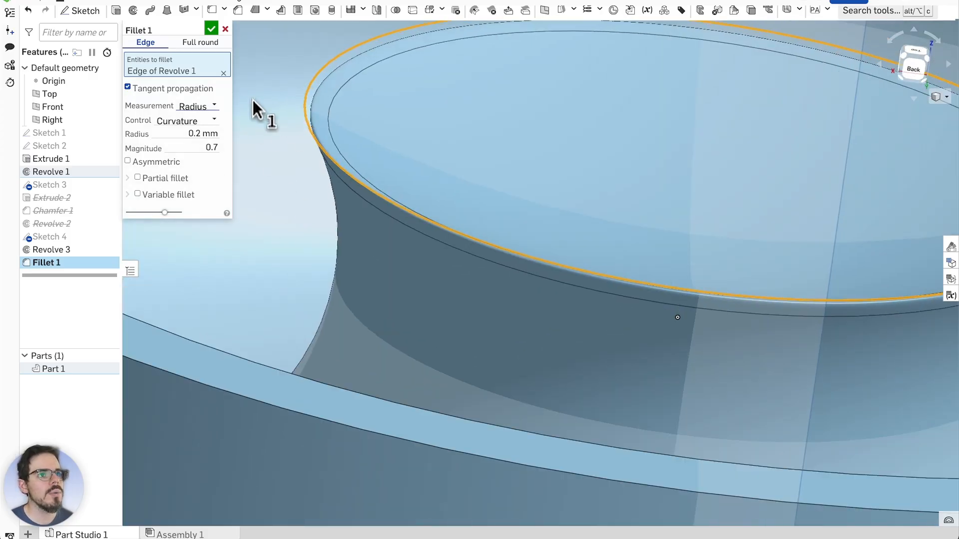
mouse_move(378, 278)
right_mouse_down()
mouse_move(380, 289)
mouse_move(364, 257)
mouse_move(367, 265)
right_mouse_up()
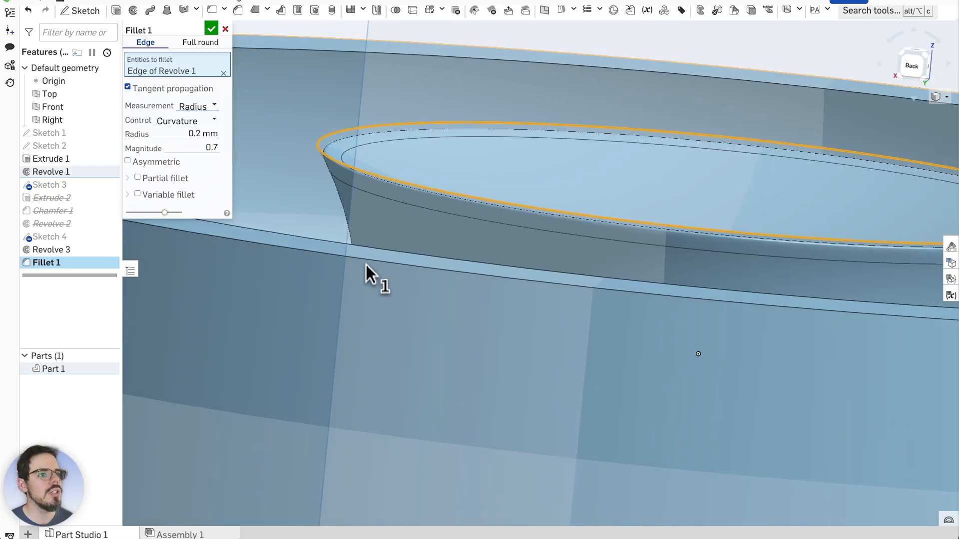
scroll(313, 165, "up", 2)
left_click(198, 136)
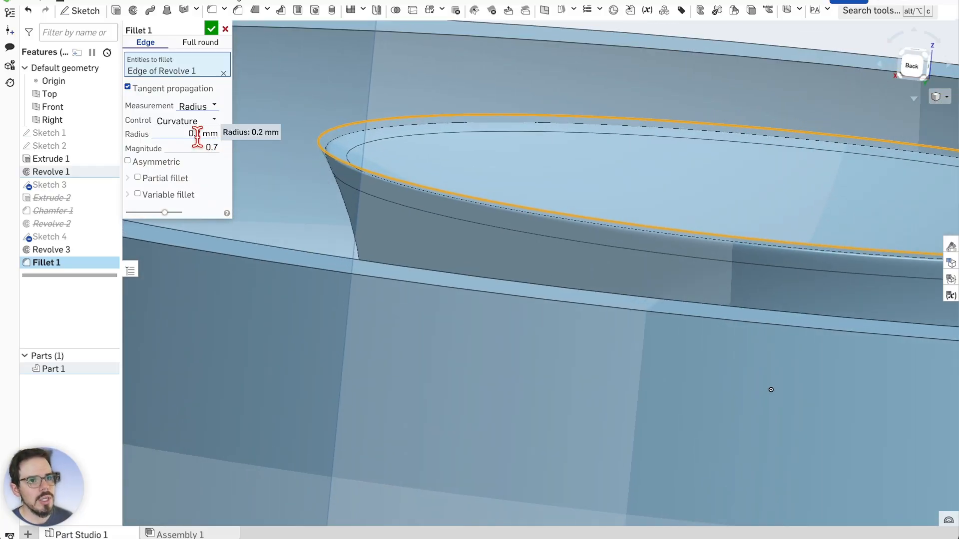
right_click_drag(317, 165, 349, 225)
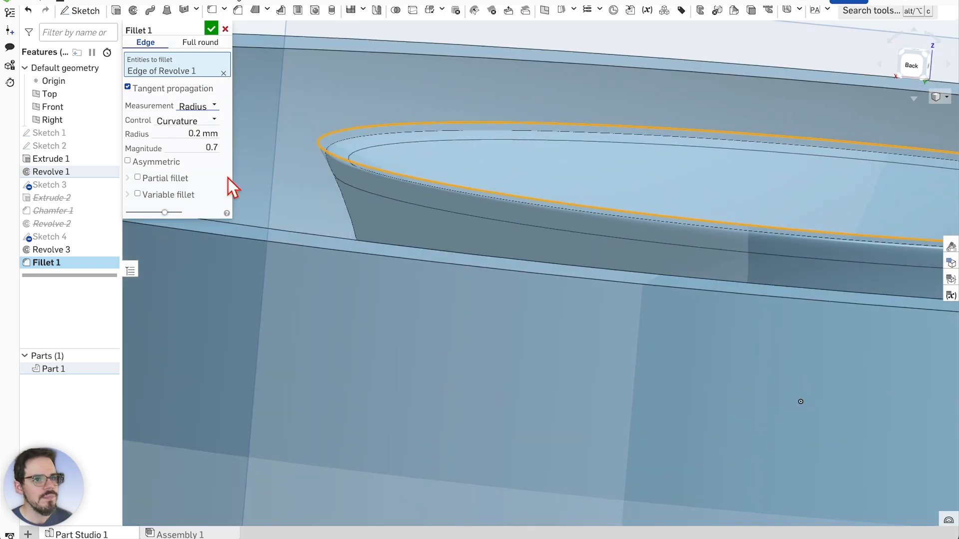
scroll(321, 176, "up", 1)
right_click_drag(322, 175, 322, 173)
left_click(211, 28)
Orbit around the finished dish, then bring up Part 1's context menu
scroll(451, 292, "down", 5)
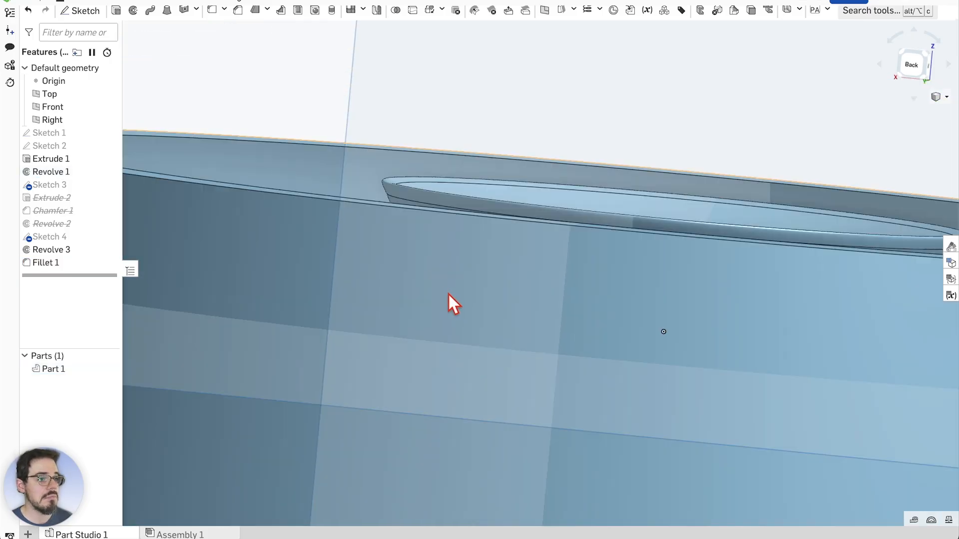
right_click_drag(548, 160, 524, 157)
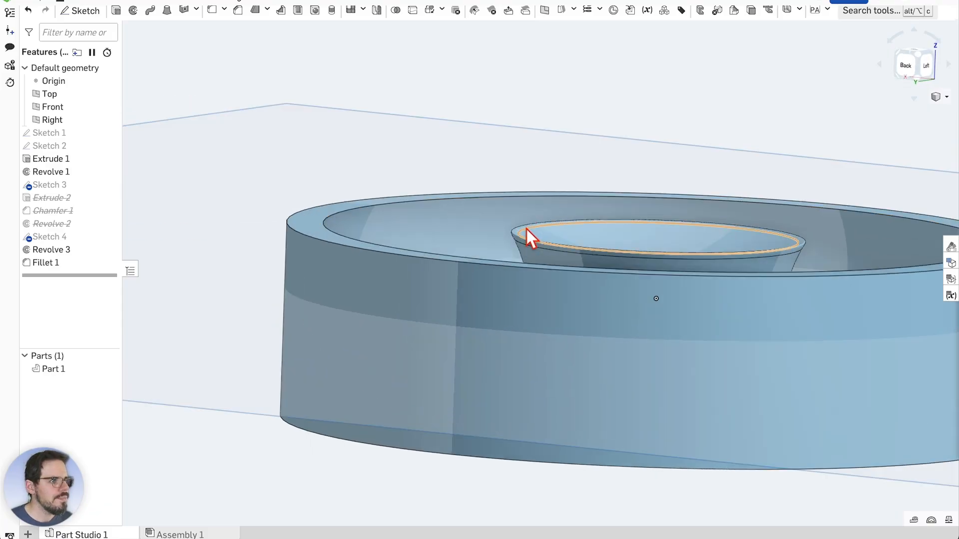
scroll(526, 237, "up", 5)
right_click_drag(478, 282, 474, 277)
scroll(474, 277, "down", 5)
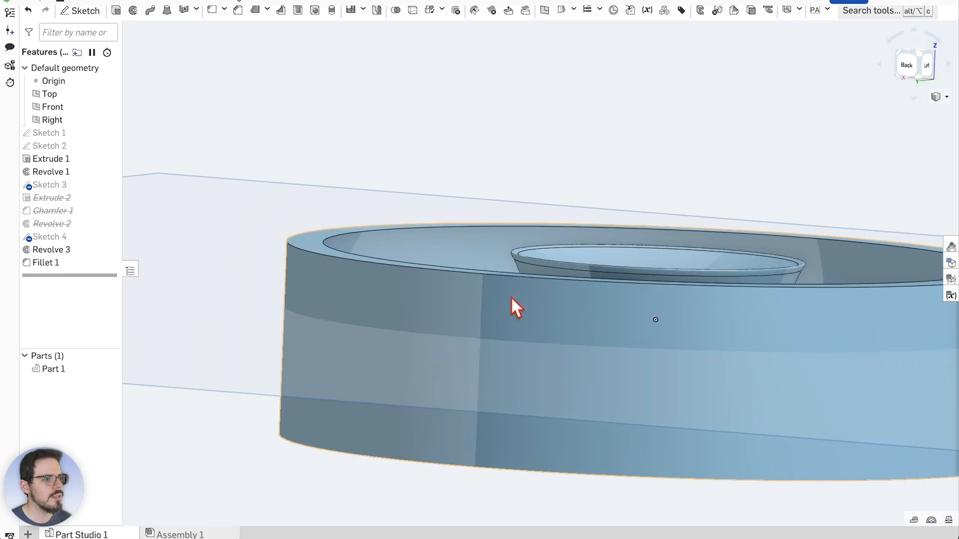
right_click_drag(571, 254, 451, 306)
right_click(407, 306)
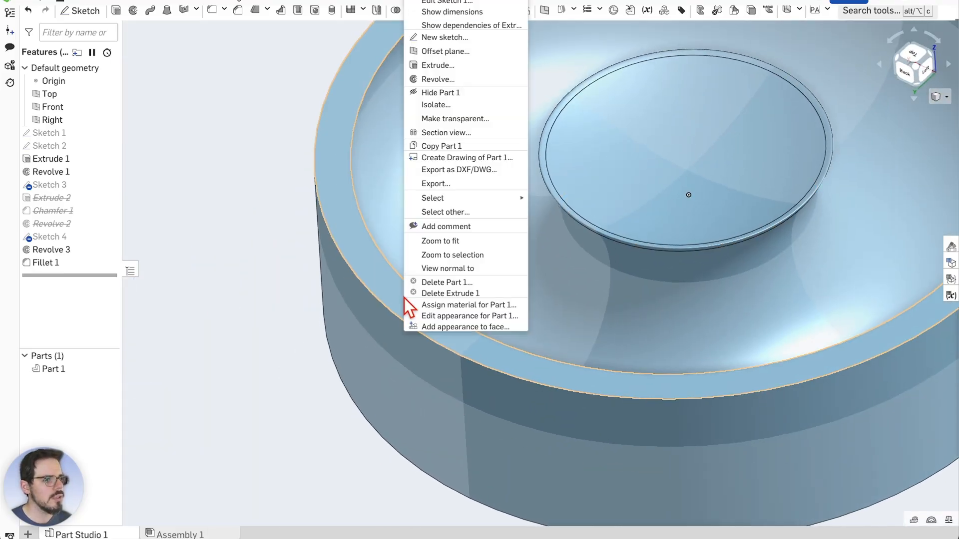
Start a section view of Part 1, rotate the plane 90 degrees, and orbit the cut
left_click(465, 133)
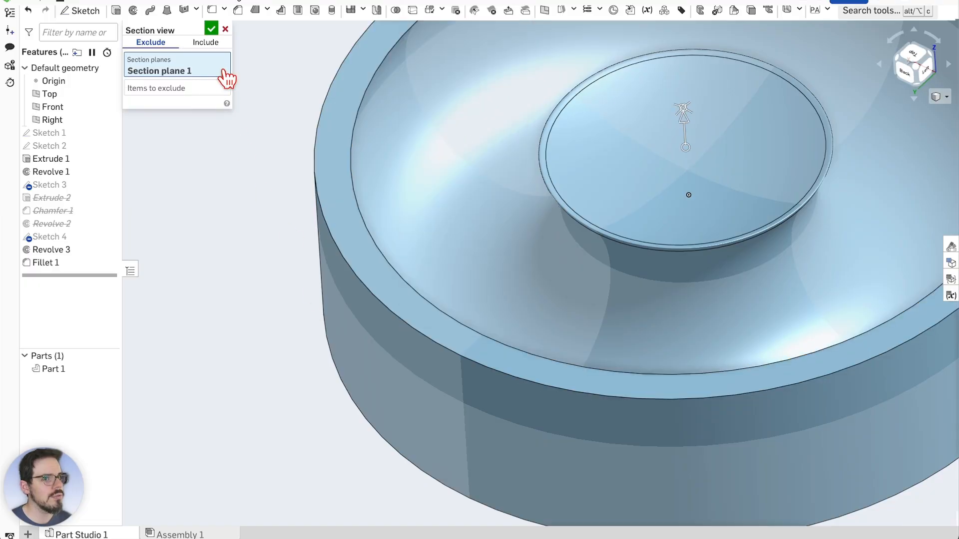
key("f")
left_click_drag(632, 126, 675, 191)
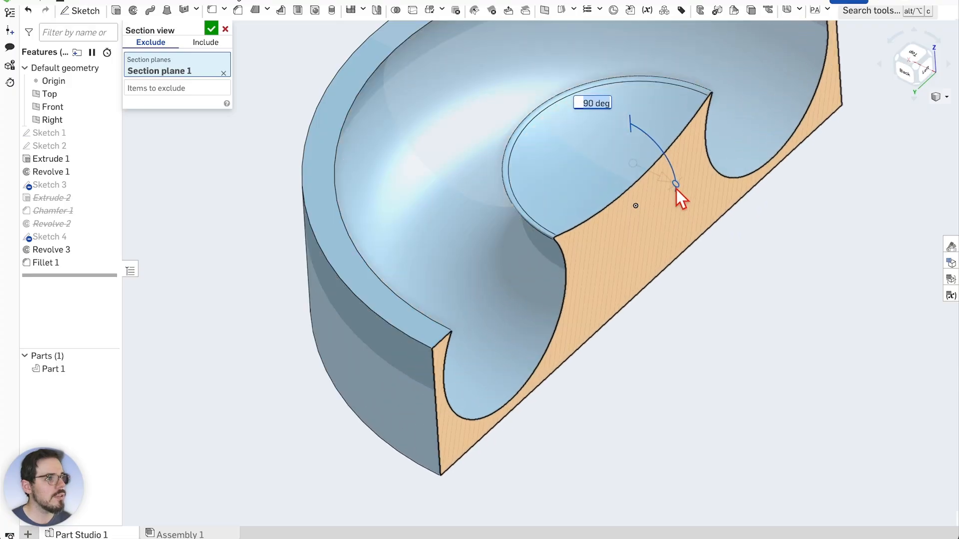
scroll(616, 225, "up", 2)
right_click_drag(775, 298, 730, 274)
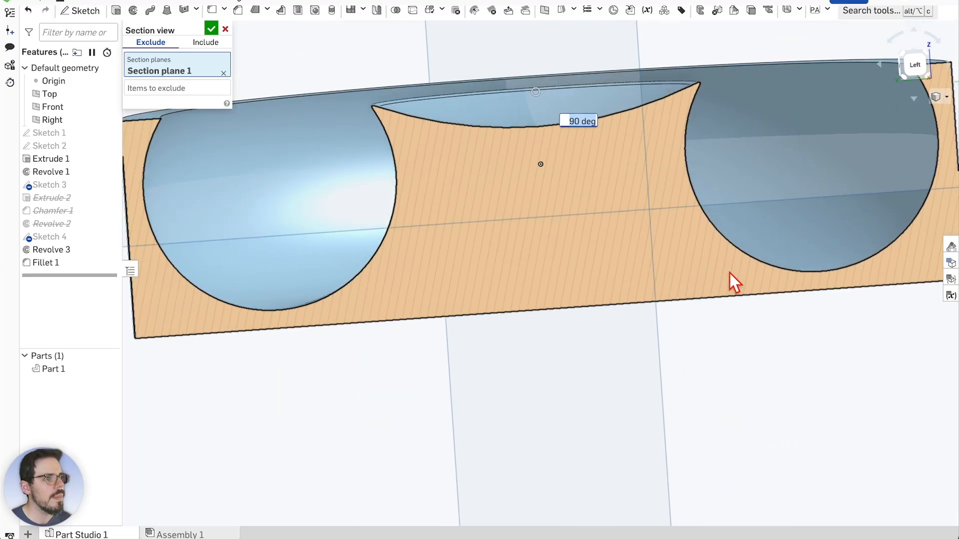
scroll(699, 278, "down", 3)
scroll(385, 172, "up", 2)
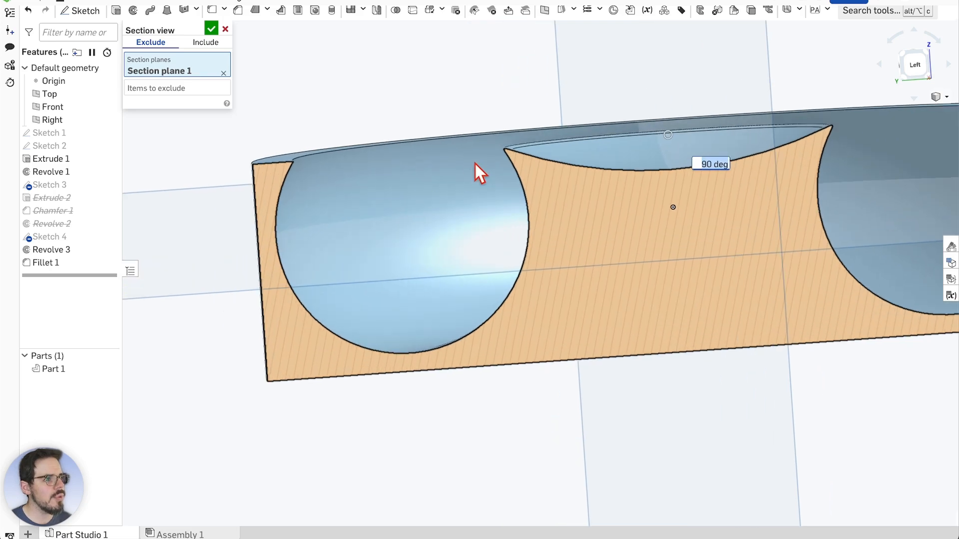
scroll(524, 121, "up", 1)
scroll(446, 152, "down", 1)
scroll(491, 120, "up", 1)
right_click_drag(490, 115, 512, 140)
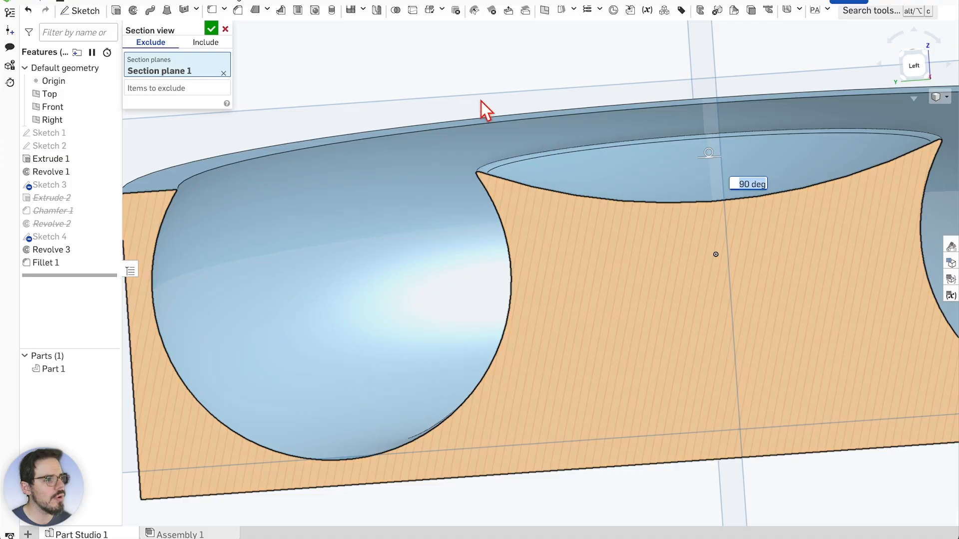
scroll(501, 221, "down", 2)
right_click_drag(573, 383, 585, 395)
scroll(585, 395, "down", 2)
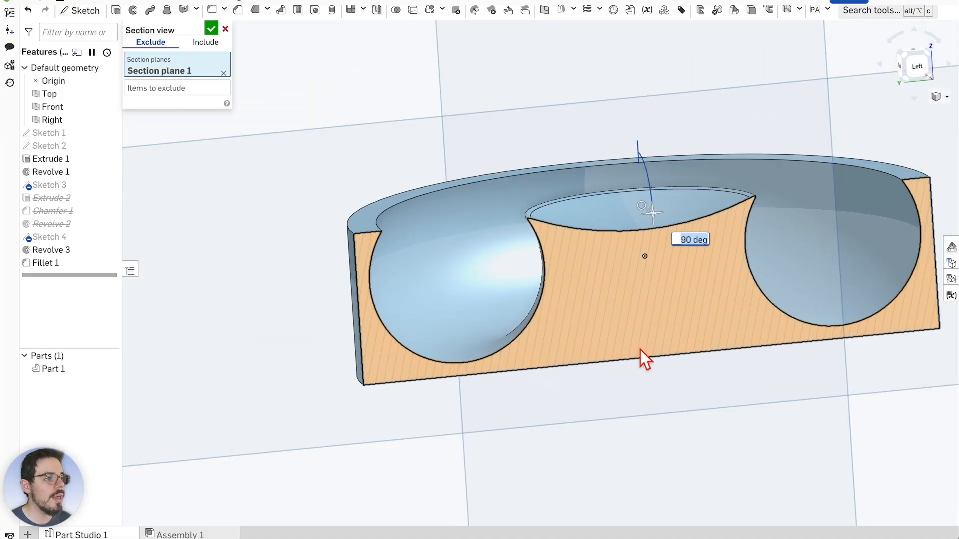
scroll(719, 414, "up", 2)
Zoom around the cut face to inspect the round trough and shallow curved centre
right_click(730, 418)
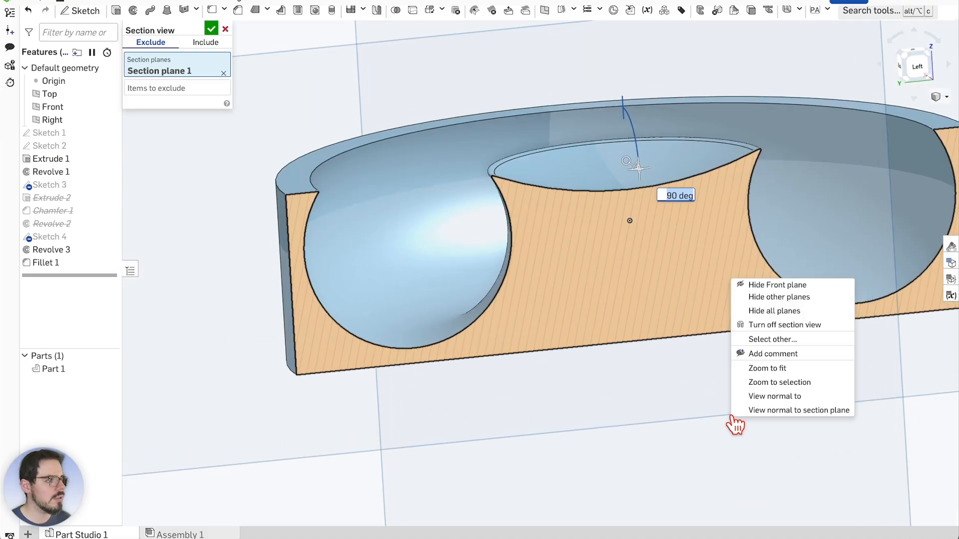
right_click(692, 435)
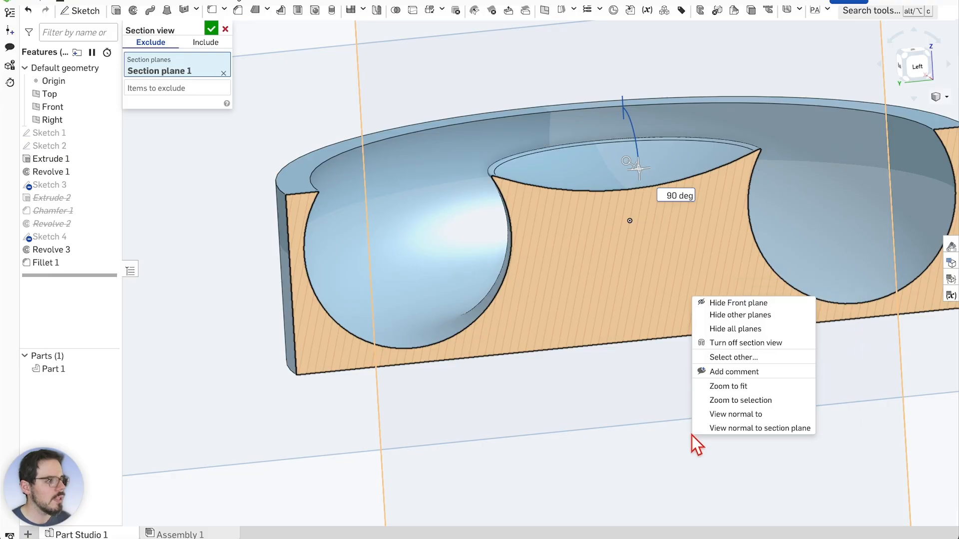
left_click(658, 428)
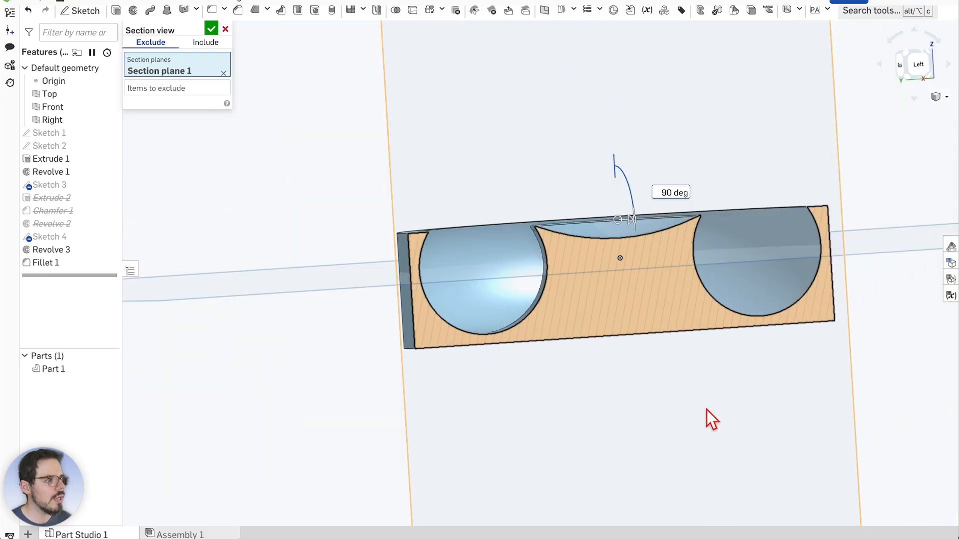
scroll(794, 407, "up", 3)
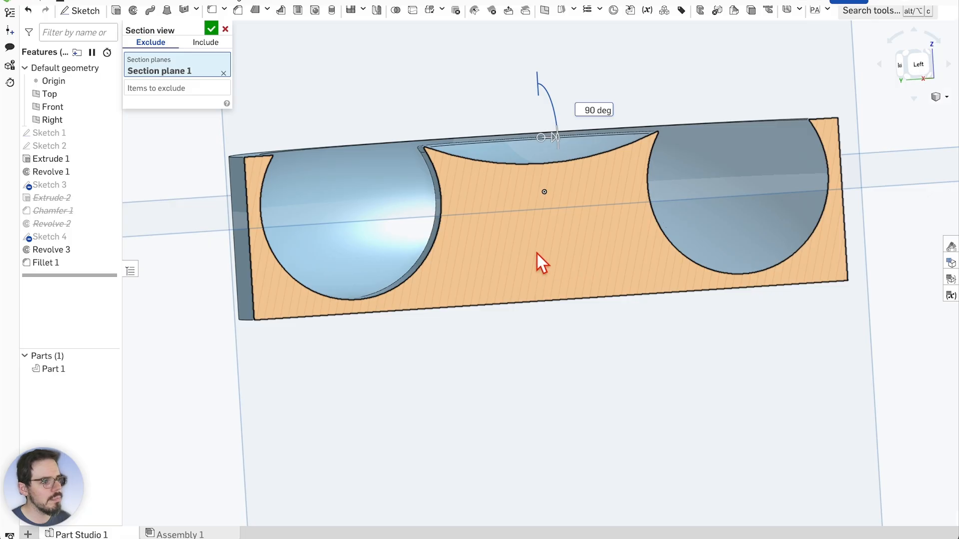
scroll(537, 254, "up", 2)
mouse_move(600, 361)
right_mouse_down()
mouse_move(619, 370)
mouse_move(597, 361)
right_mouse_up()
scroll(834, 332, "down", 3)
scroll(641, 258, "up", 1)
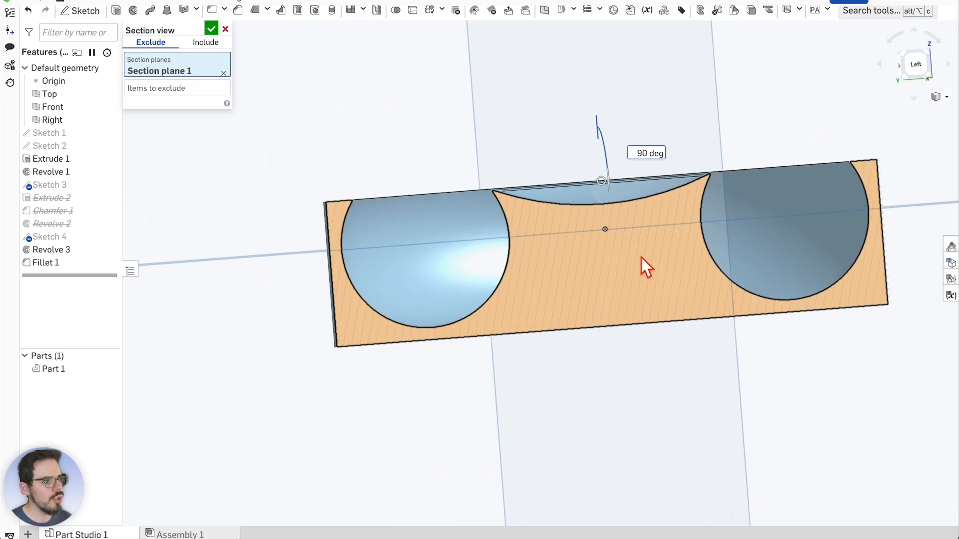
scroll(641, 257, "up", 2)
scroll(641, 258, "down", 2)
scroll(640, 258, "up", 1)
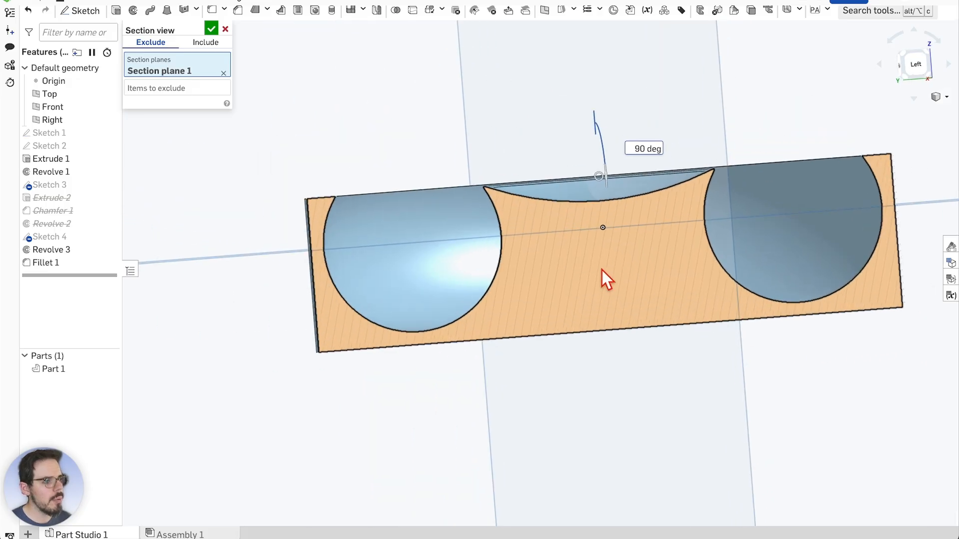
scroll(601, 271, "up", 1)
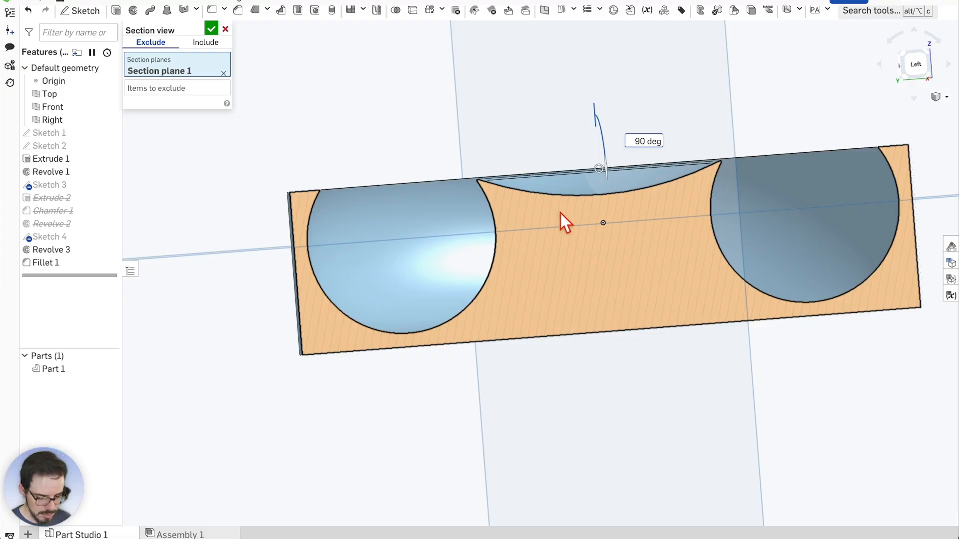
scroll(537, 182, "down", 1)
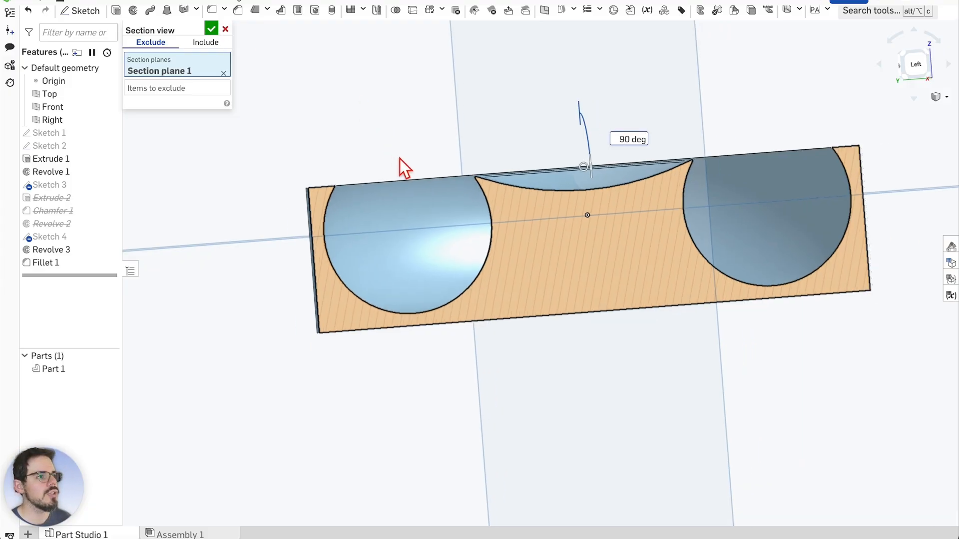
scroll(578, 178, "up", 2)
scroll(569, 237, "down", 1)
scroll(635, 256, "down", 1)
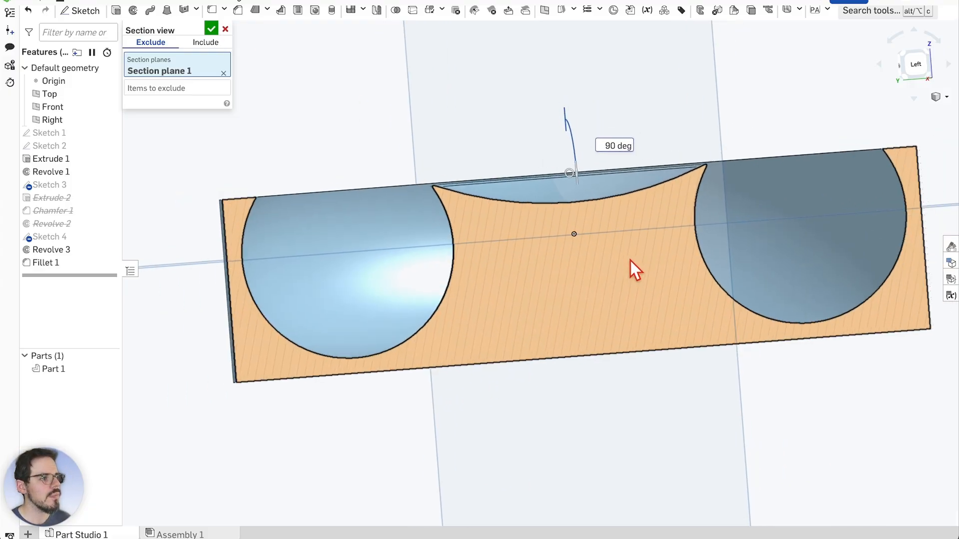
Accept the section view, look it over, then turn section view off
left_click(214, 31)
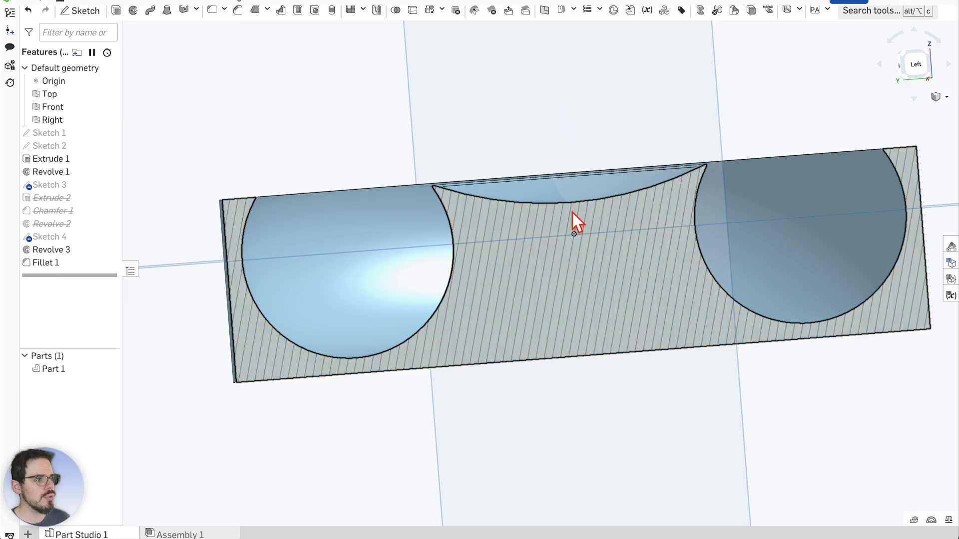
scroll(574, 211, "up", 1)
right_click_drag(615, 144, 612, 146)
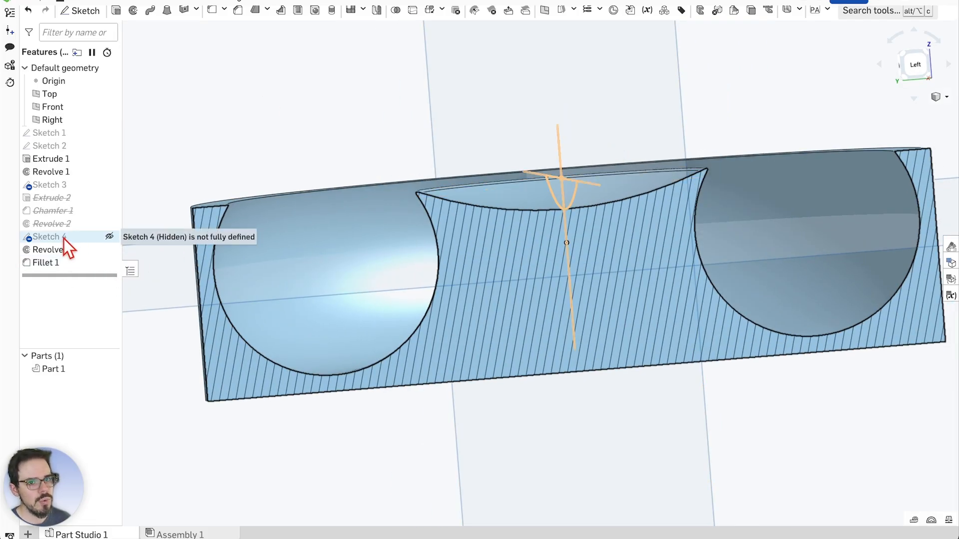
right_click_drag(199, 156, 368, 260)
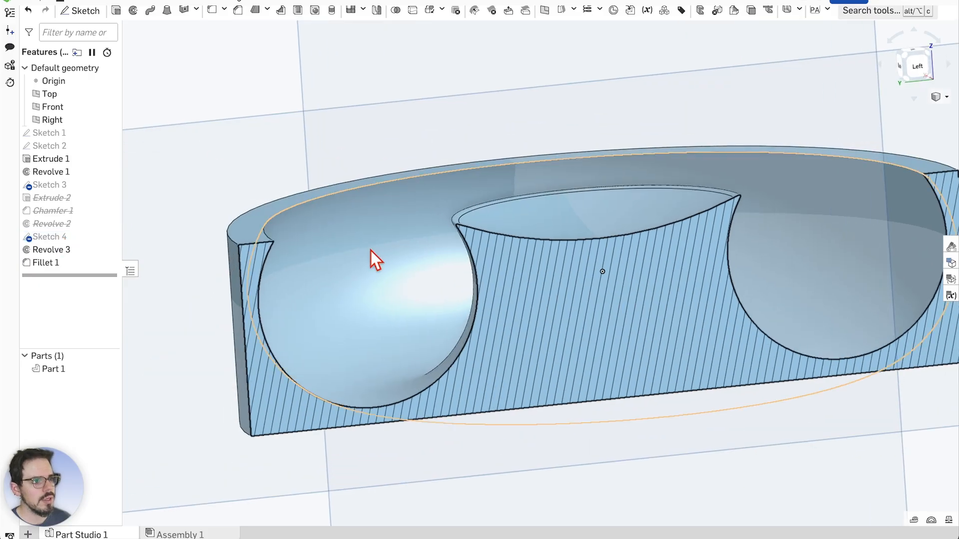
right_click(513, 288)
left_click(579, 376)
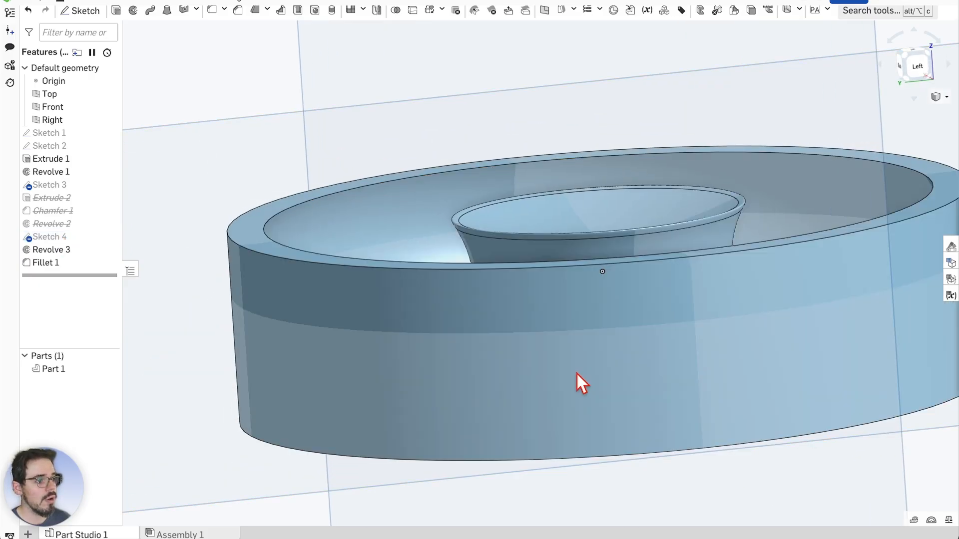
Section Part 1 on a new plane rotated 90 degrees, then reopen Sketch 4
right_click(251, 243)
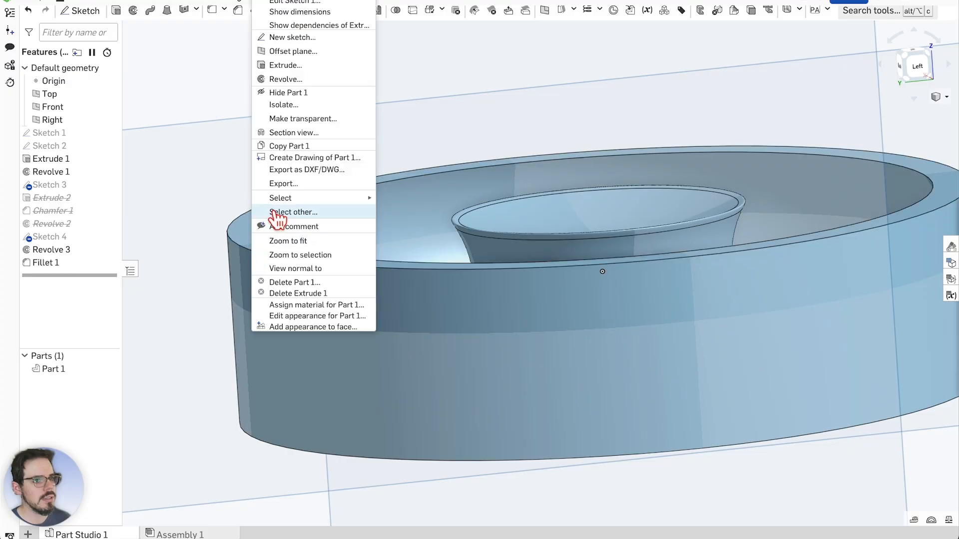
left_click(294, 132)
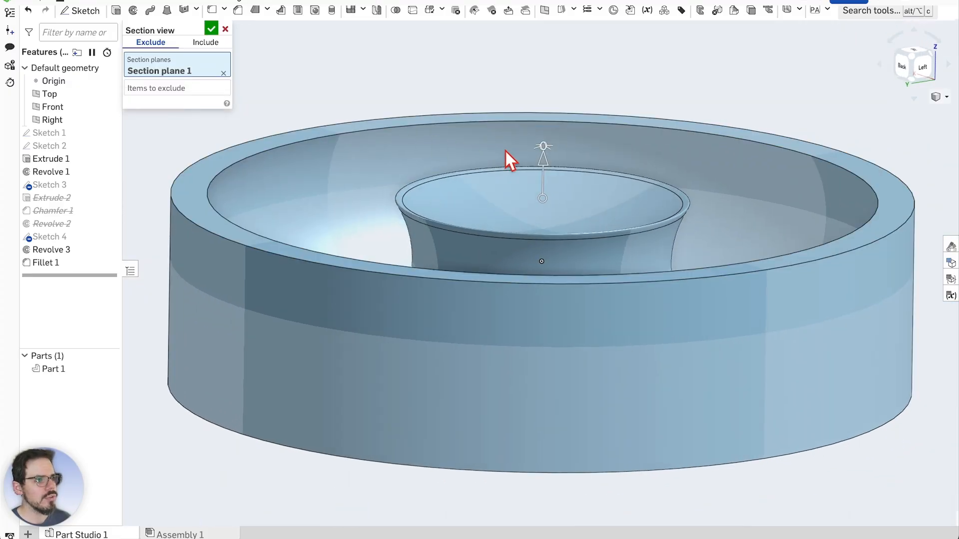
left_click_drag(536, 150, 522, 209)
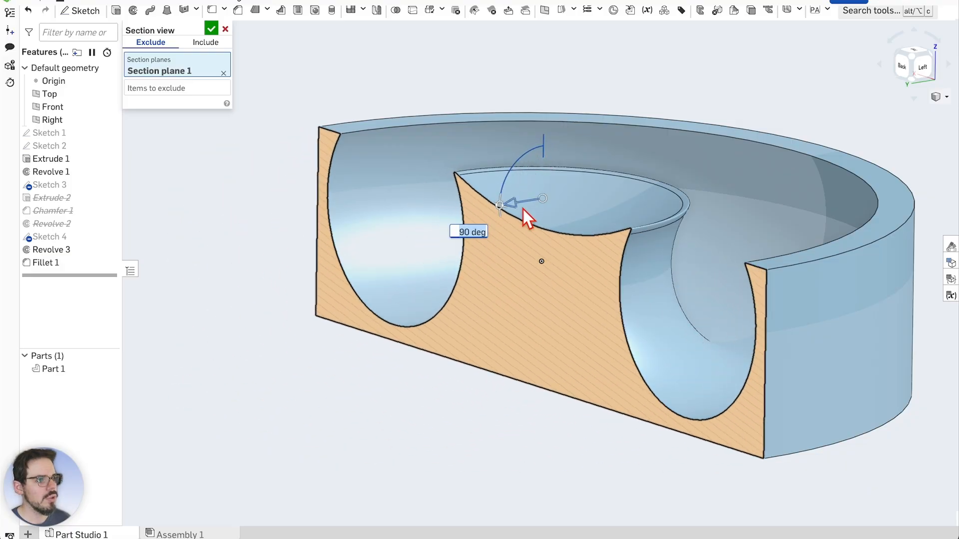
left_click(212, 30)
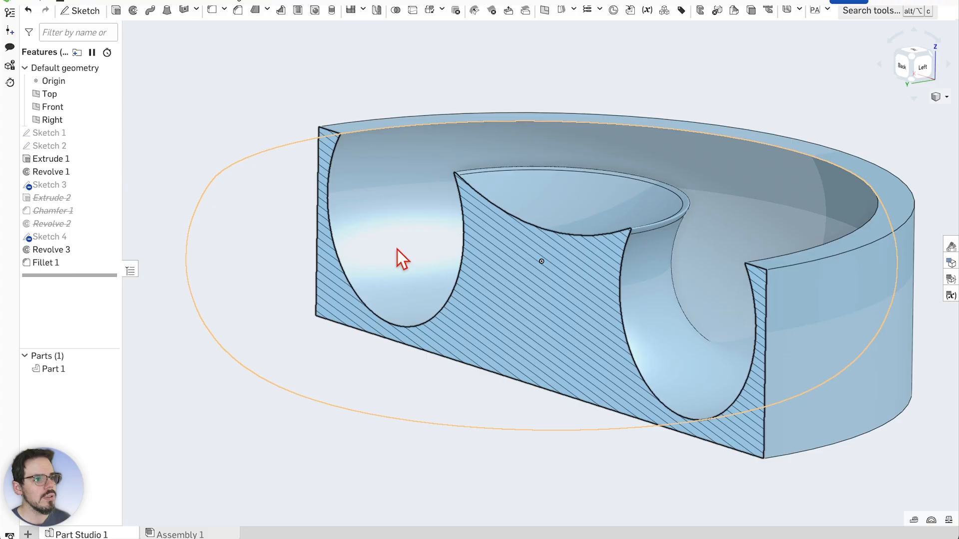
double_click(56, 237)
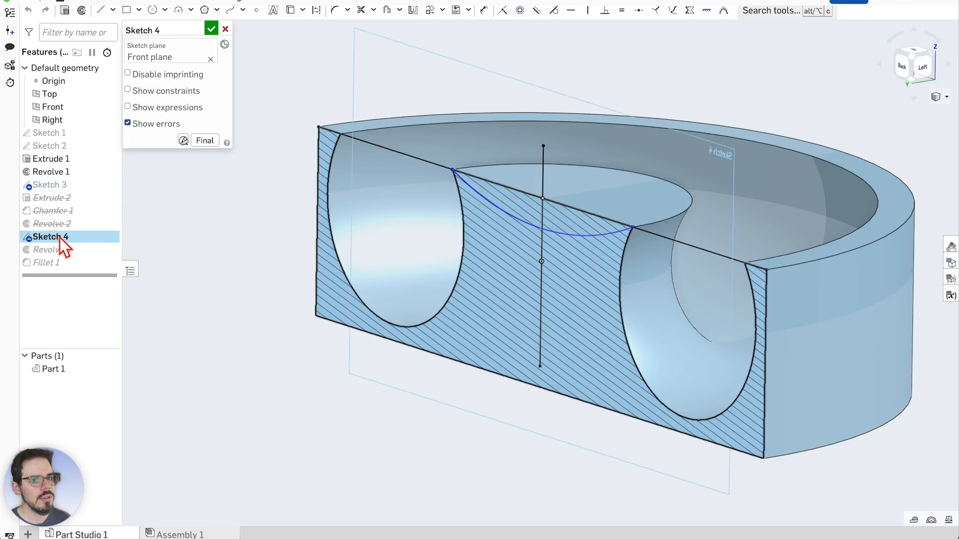
View Sketch 4 normal to its plane and zoom over the profile, pockets and recess arc
right_click(502, 216)
left_click(604, 400)
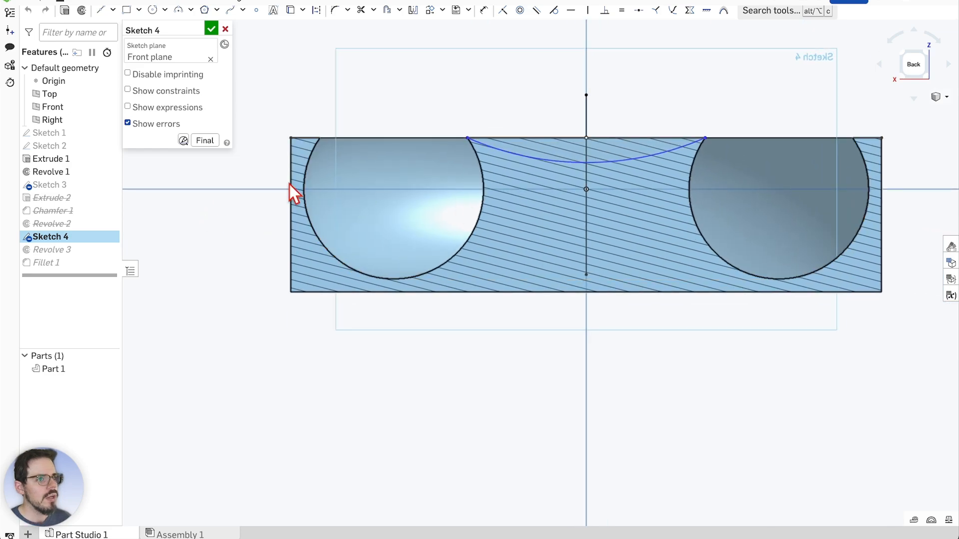
scroll(292, 205, "up", 1)
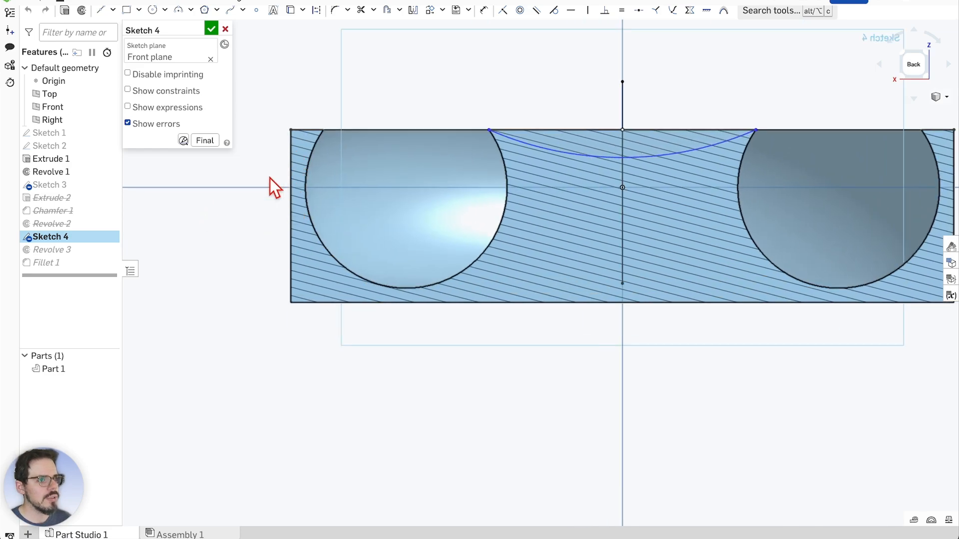
scroll(299, 187, "down", 1)
scroll(829, 190, "up", 1)
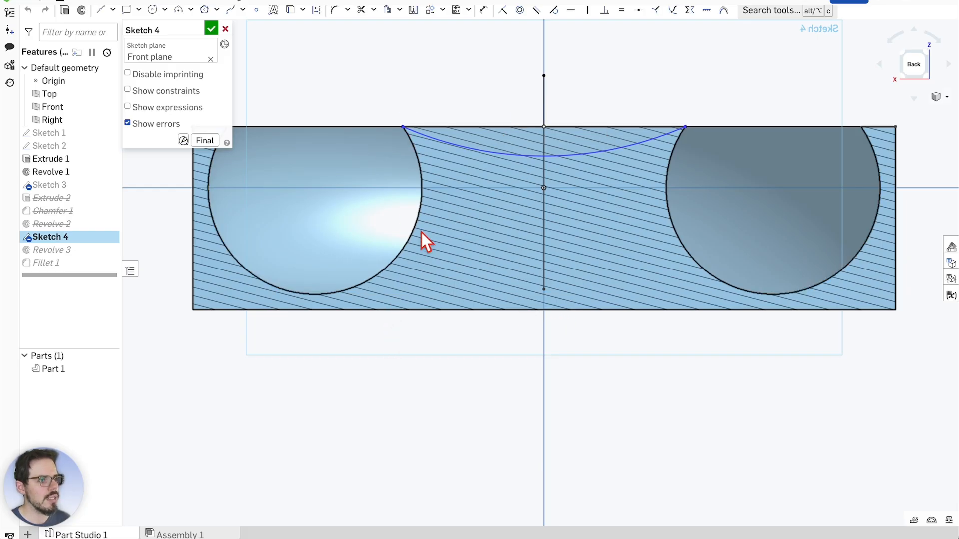
scroll(508, 125, "up", 1)
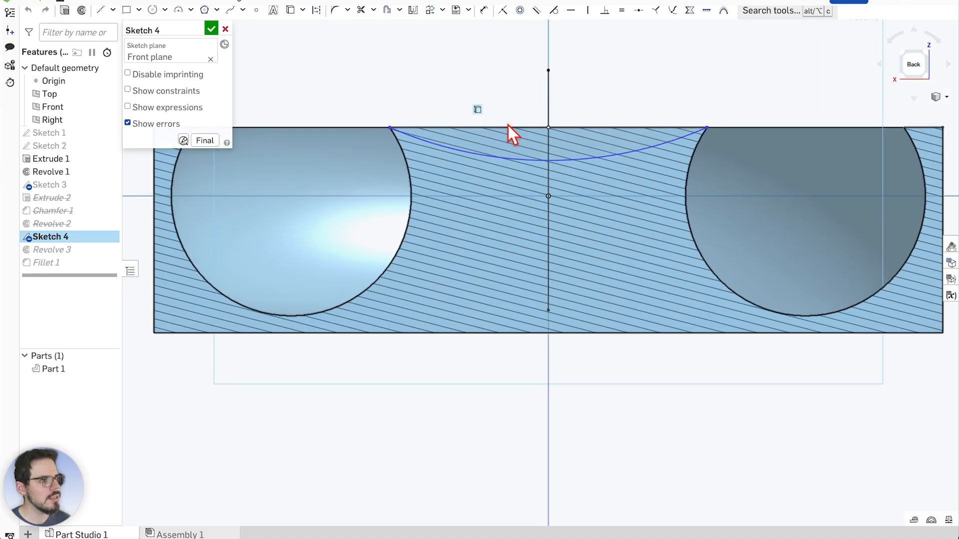
scroll(554, 339, "up", 1)
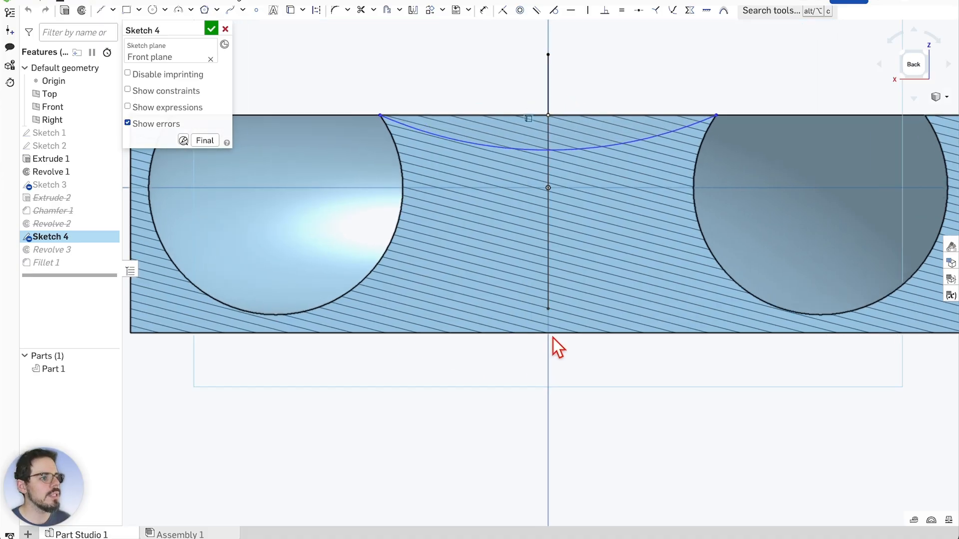
scroll(549, 335, "down", 1)
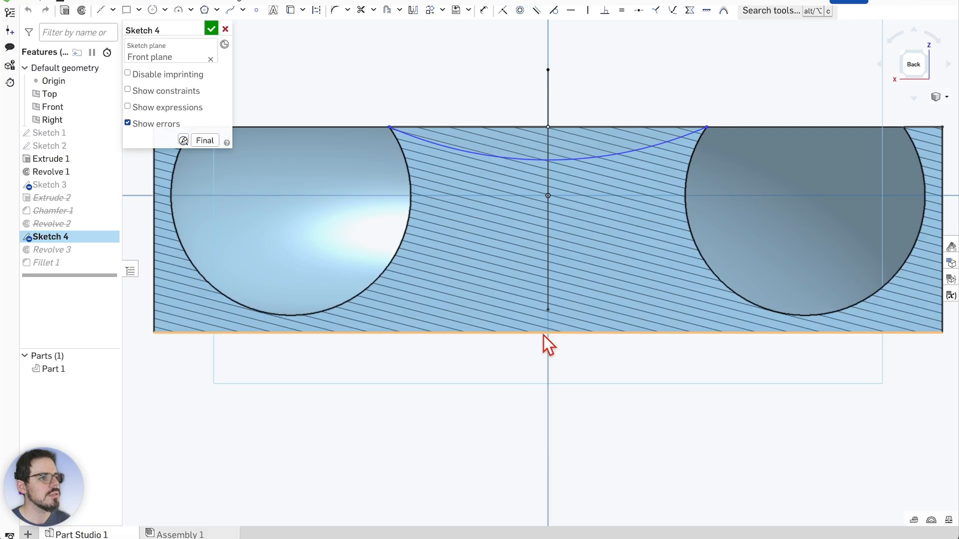
scroll(496, 251, "down", 2)
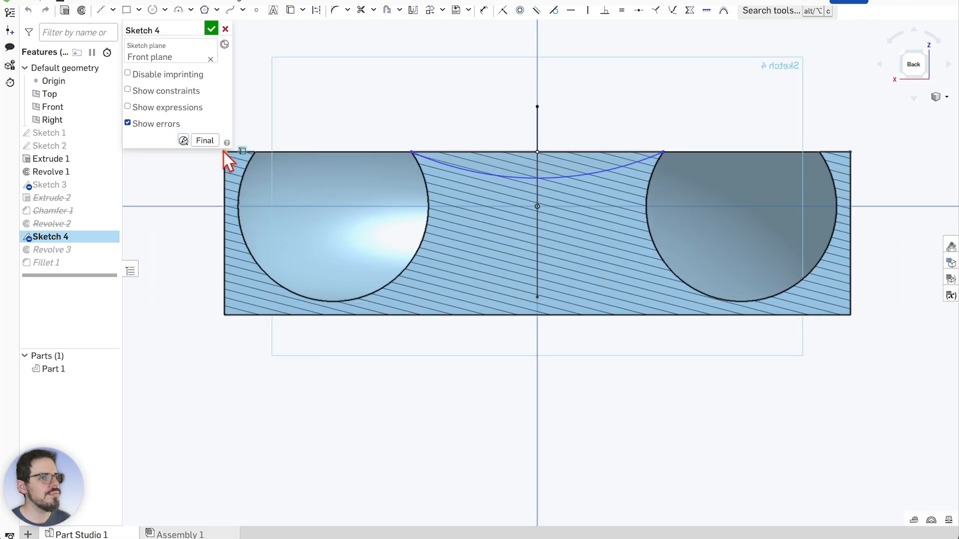
right_click(223, 152)
left_click(179, 183)
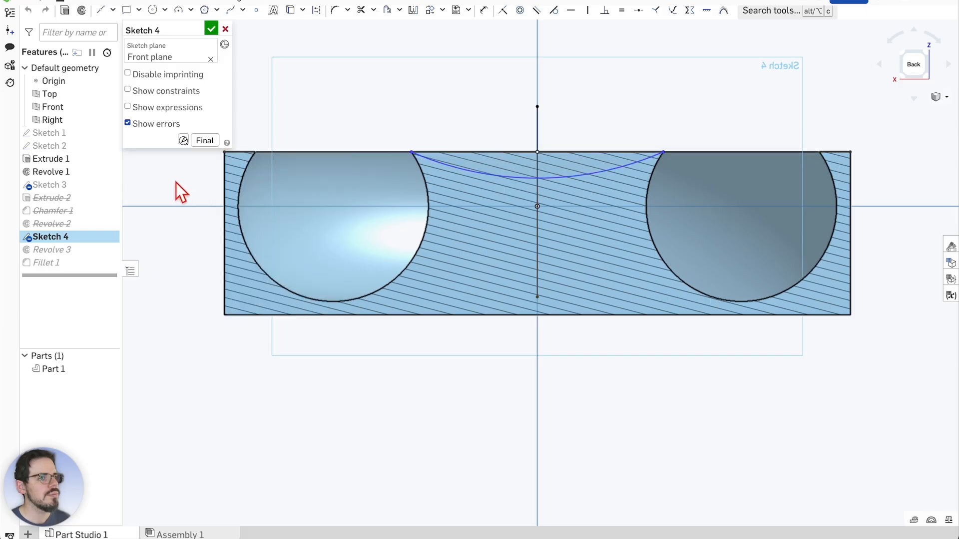
Try starting lines at the part's left corners, then cancel the tangent arc tool
left_click(102, 11)
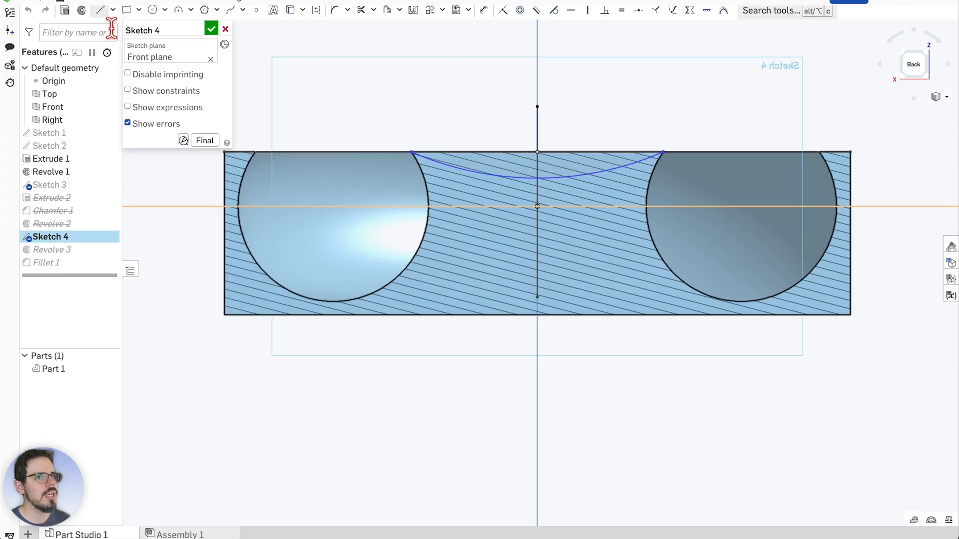
left_click(224, 151)
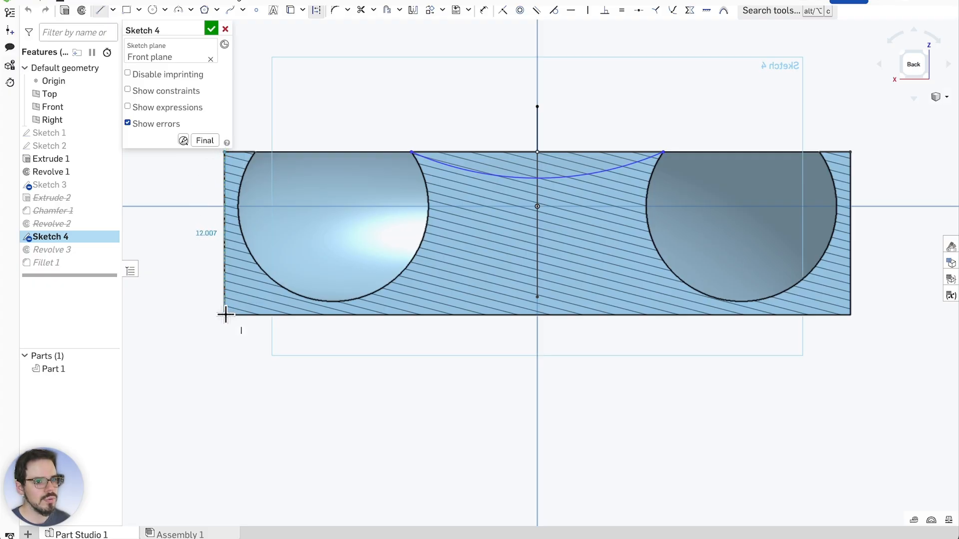
scroll(222, 316, "up", 4)
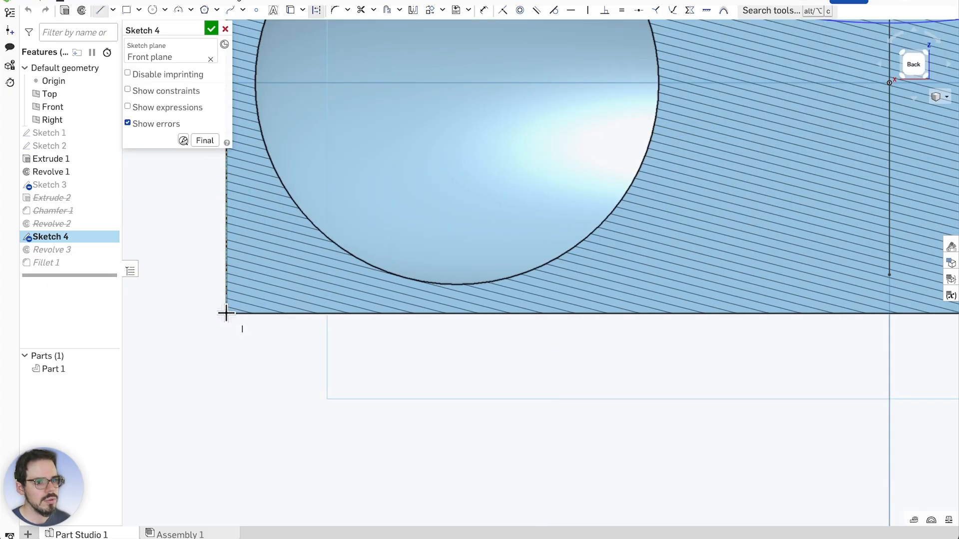
scroll(227, 307, "up", 5)
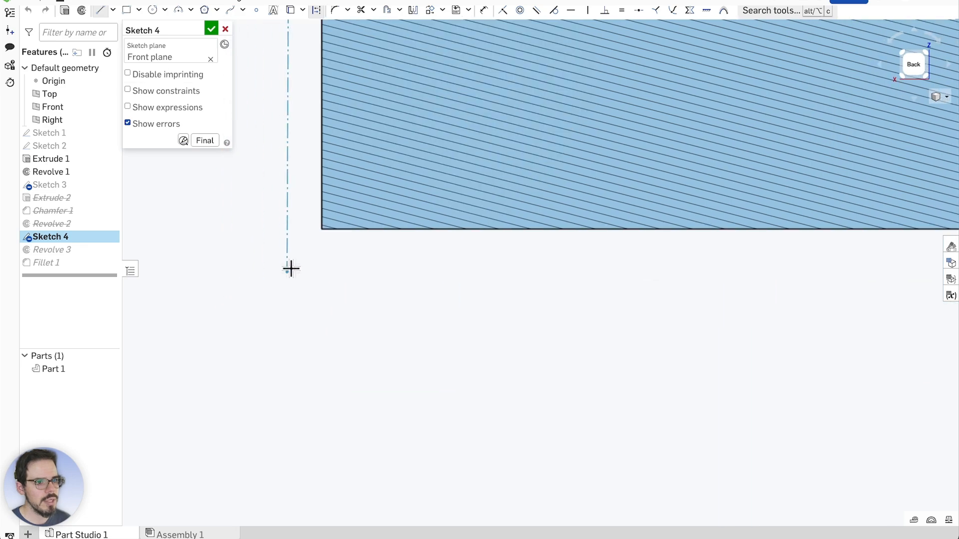
left_click(324, 226)
scroll(304, 260, "down", 8)
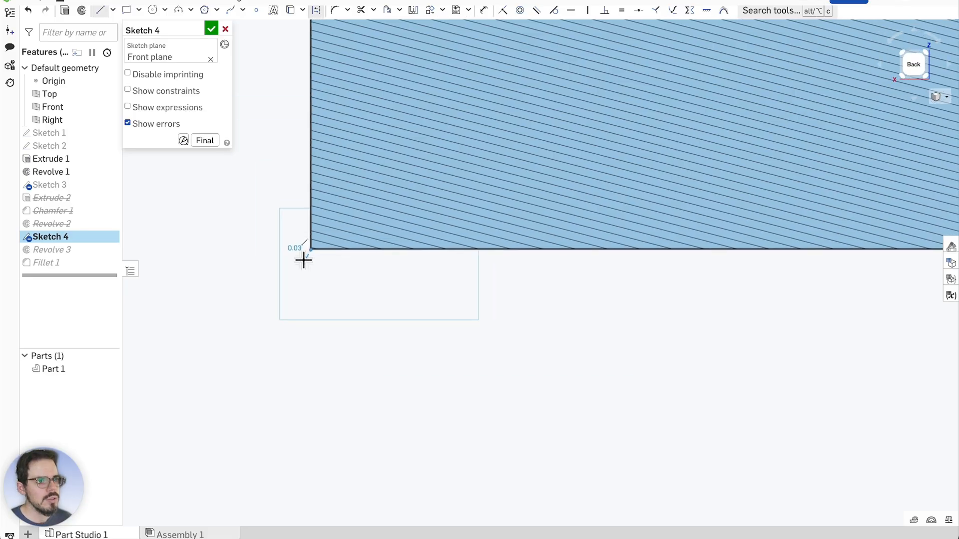
scroll(299, 264, "down", 10)
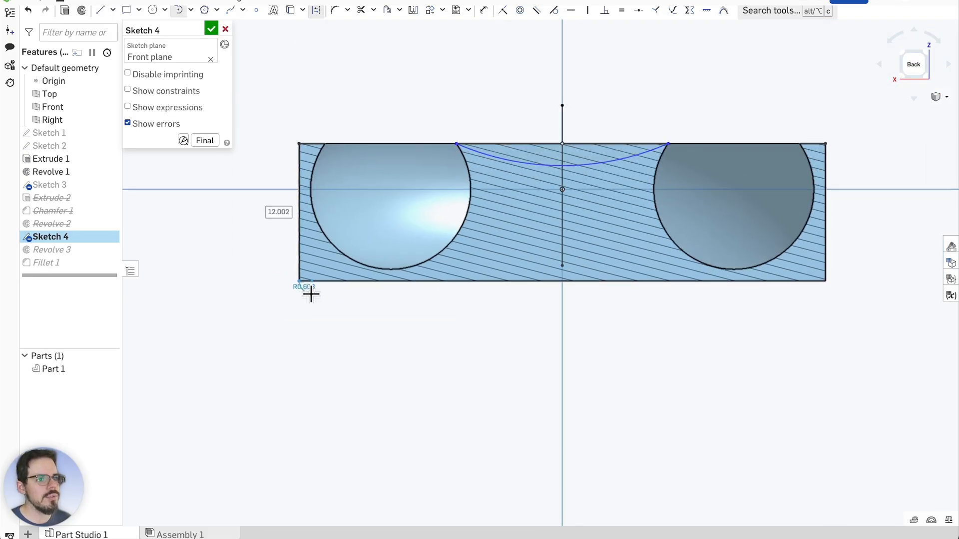
key("t")
key("Escape")
Switch to the Line tool with construction mode enabled
scroll(295, 194, "up", 5)
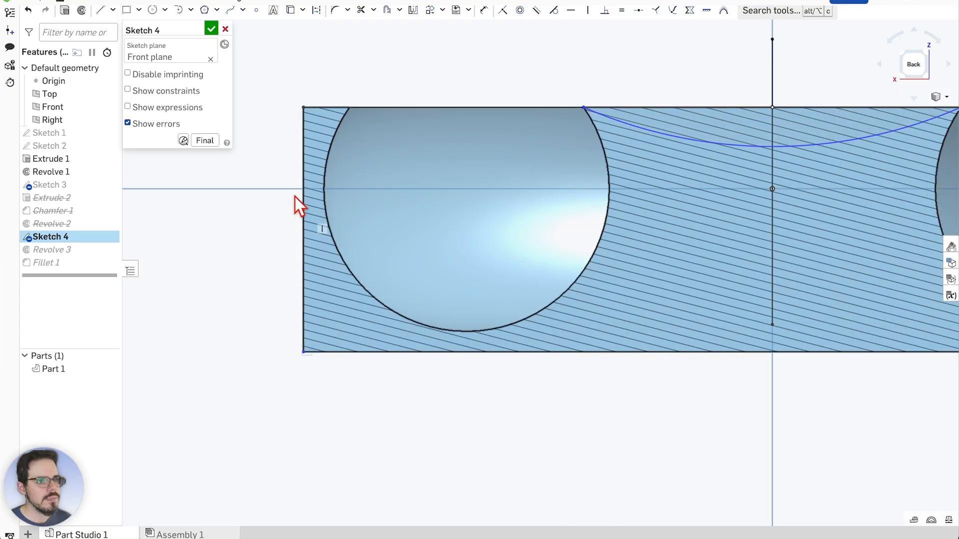
scroll(302, 238, "down", 5)
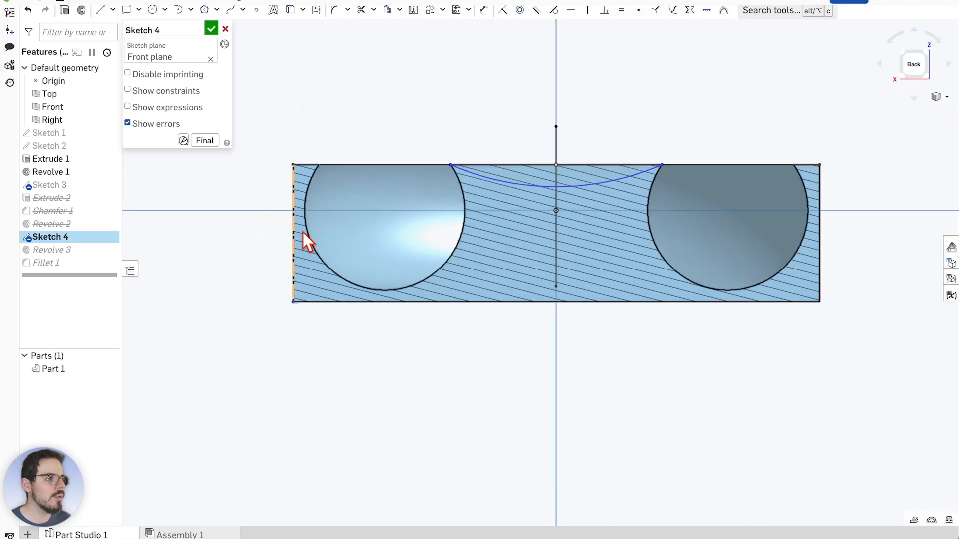
scroll(535, 193, "up", 3)
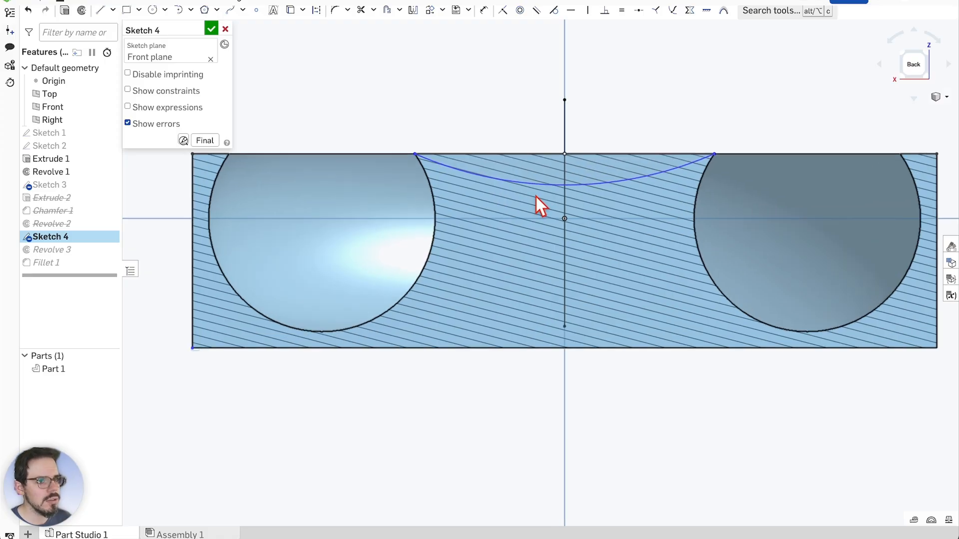
scroll(508, 160, "up", 2)
scroll(495, 163, "down", 1)
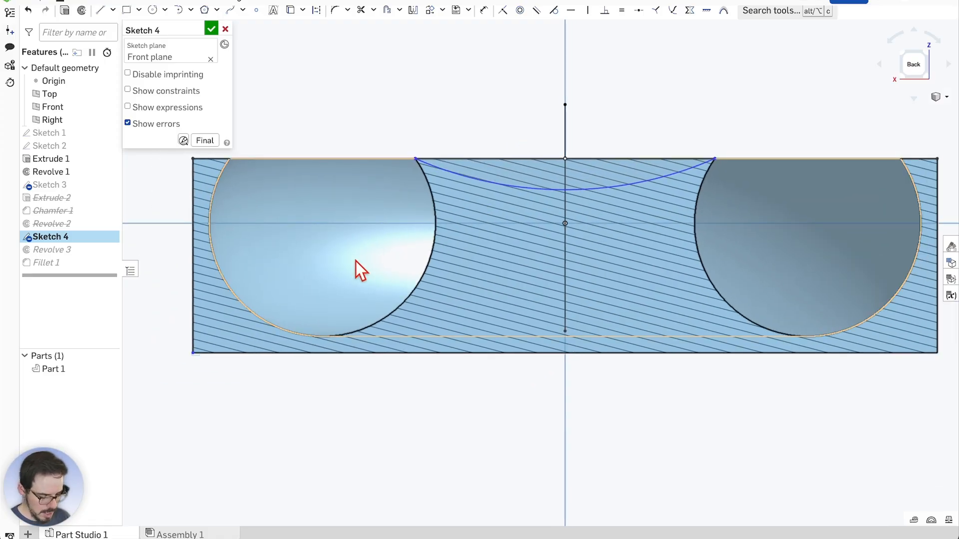
key("l")
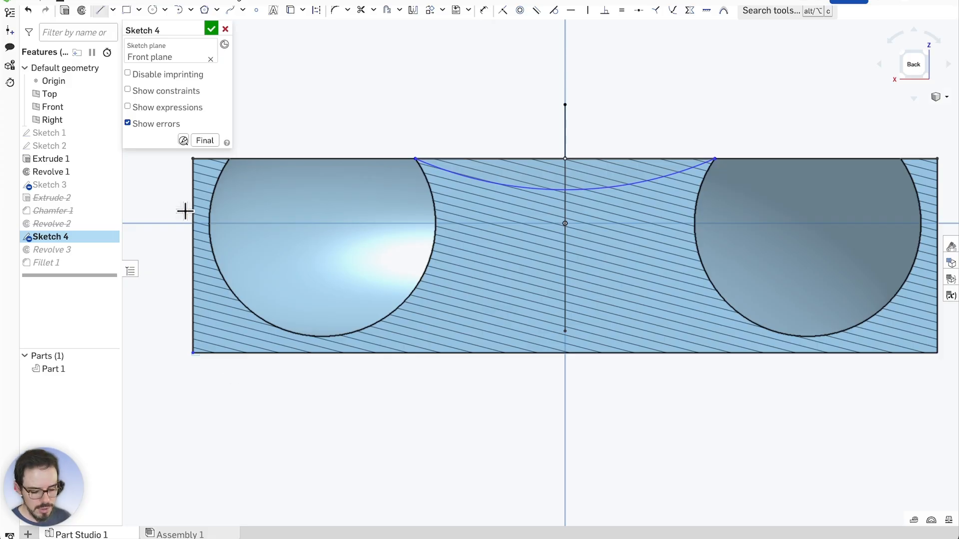
key("q")
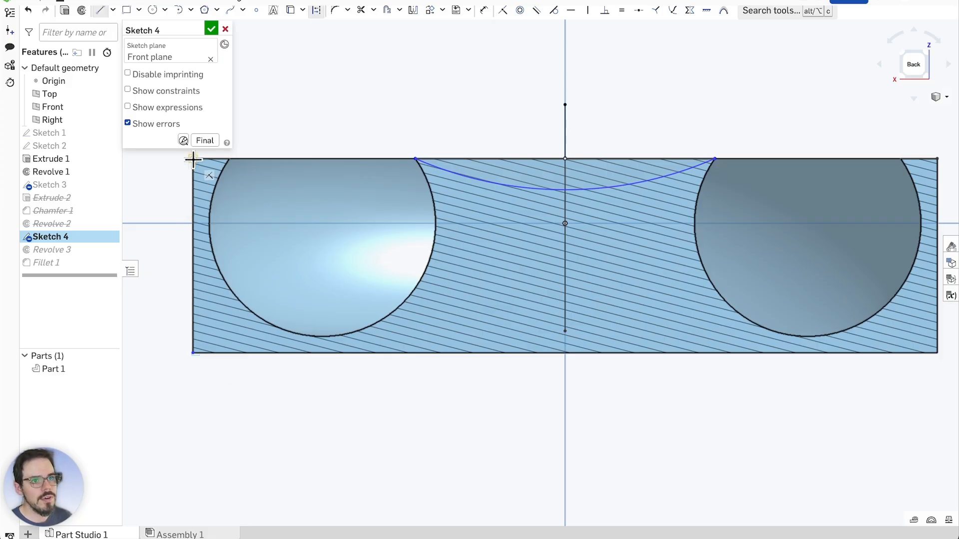
Draw a horizontal construction line from the profile's left edge to its right edge
left_click(192, 257)
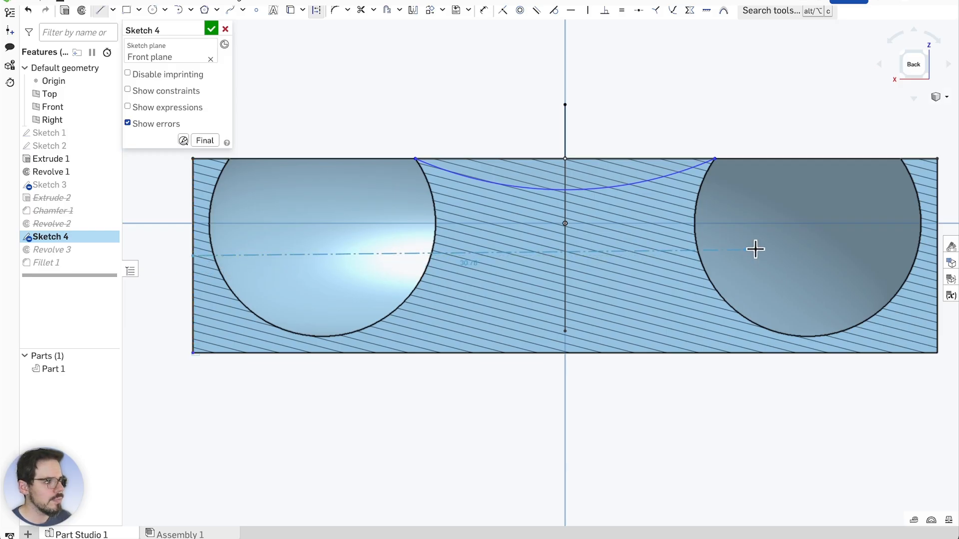
scroll(552, 244, "down", 3)
scroll(876, 250, "up", 2)
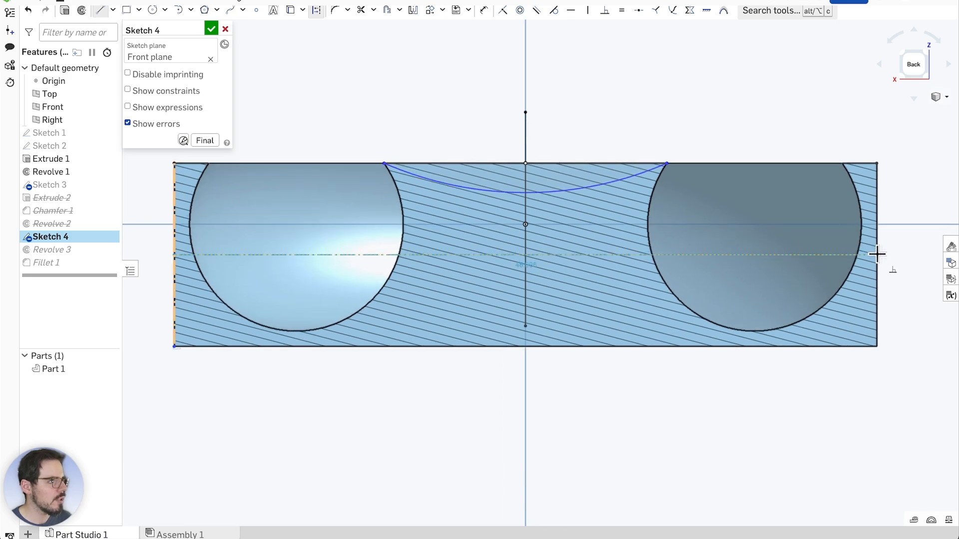
left_click(877, 254)
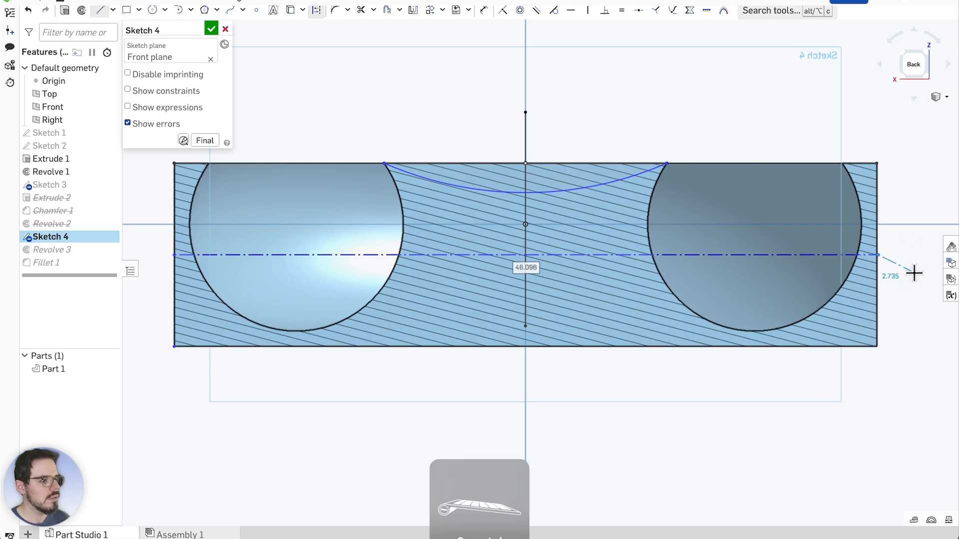
key("Escape")
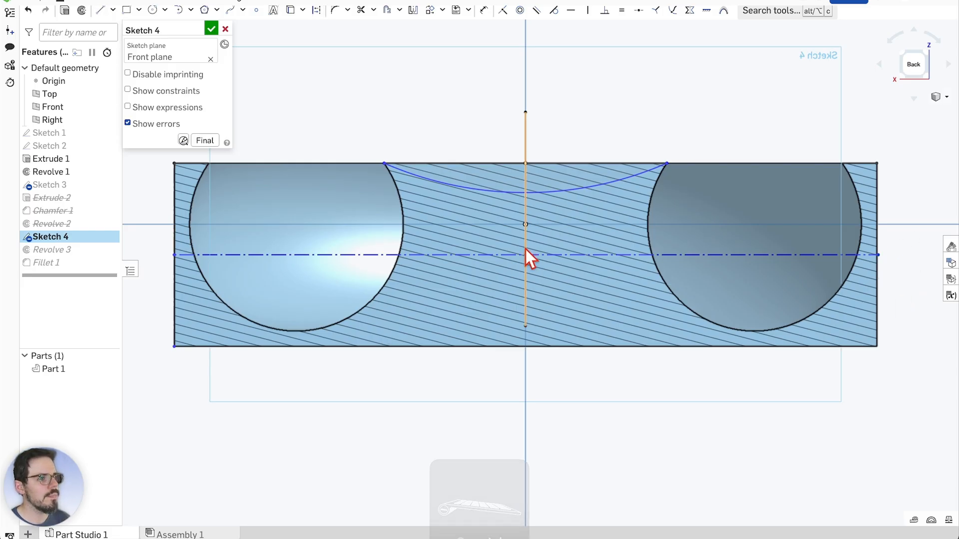
scroll(524, 271, "up", 2)
scroll(523, 273, "down", 2)
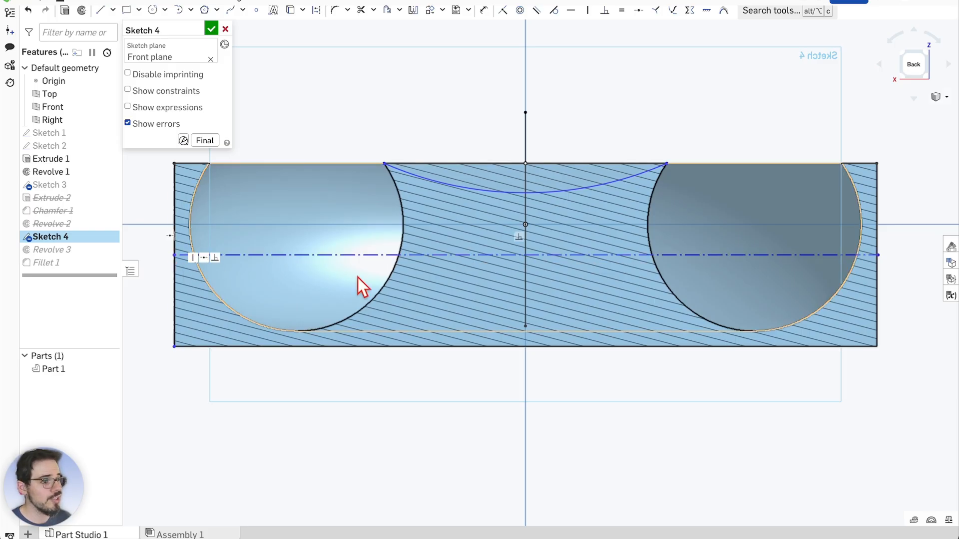
scroll(507, 256, "up", 1)
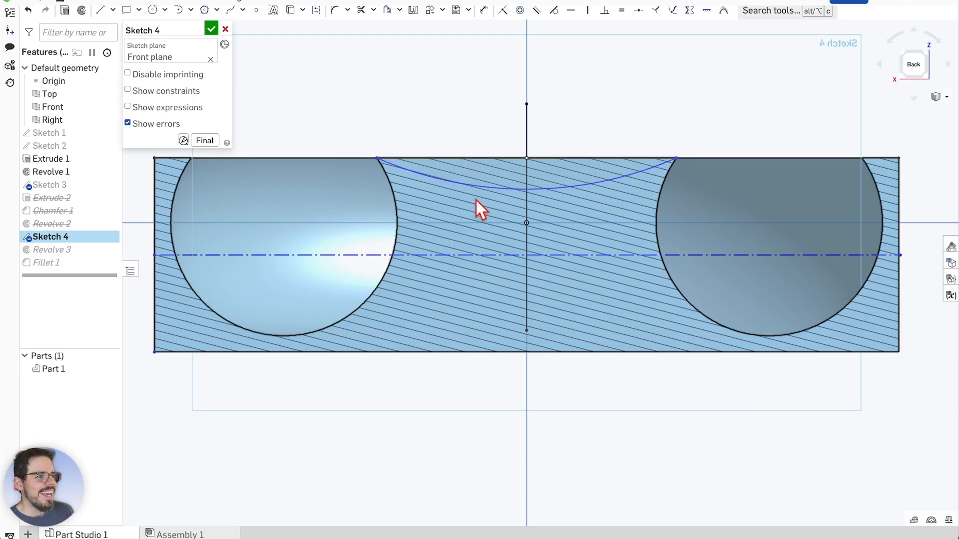
scroll(475, 200, "up", 1)
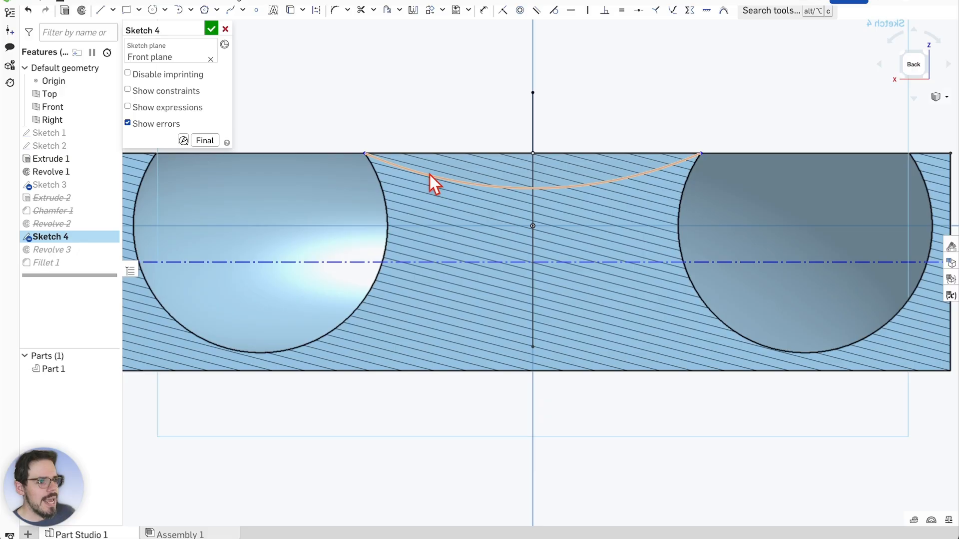
Mirror the top recess arc across the horizontal construction line
left_click(414, 11)
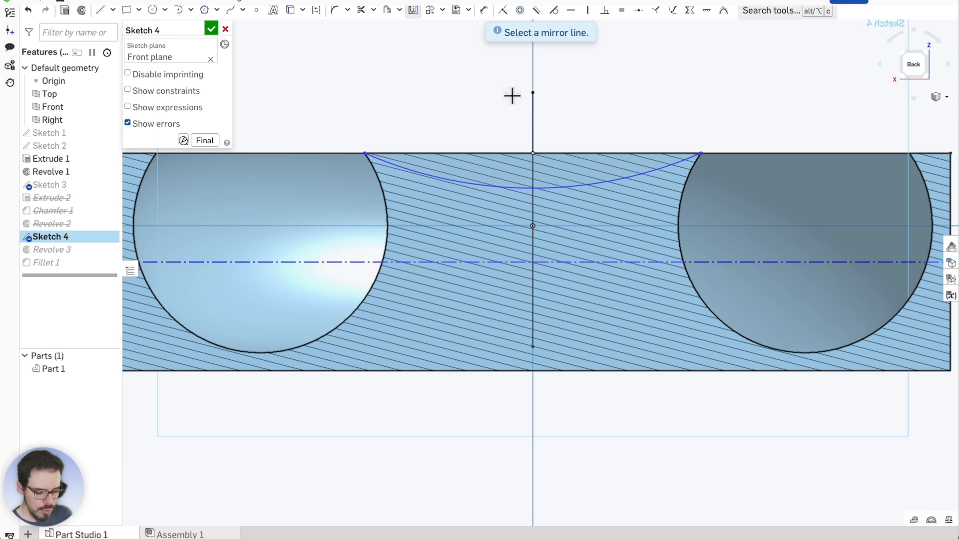
left_click(589, 262)
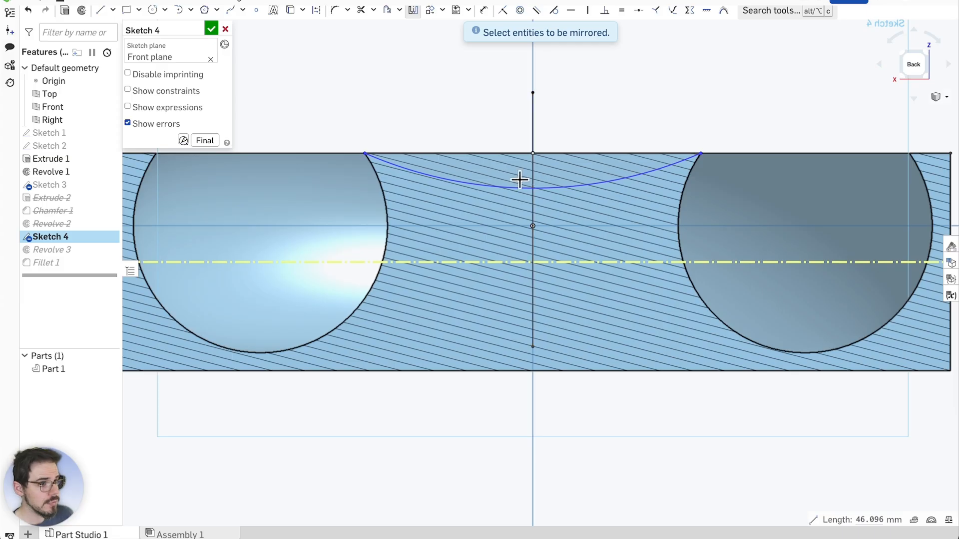
scroll(472, 252, "down", 3)
scroll(475, 242, "up", 2)
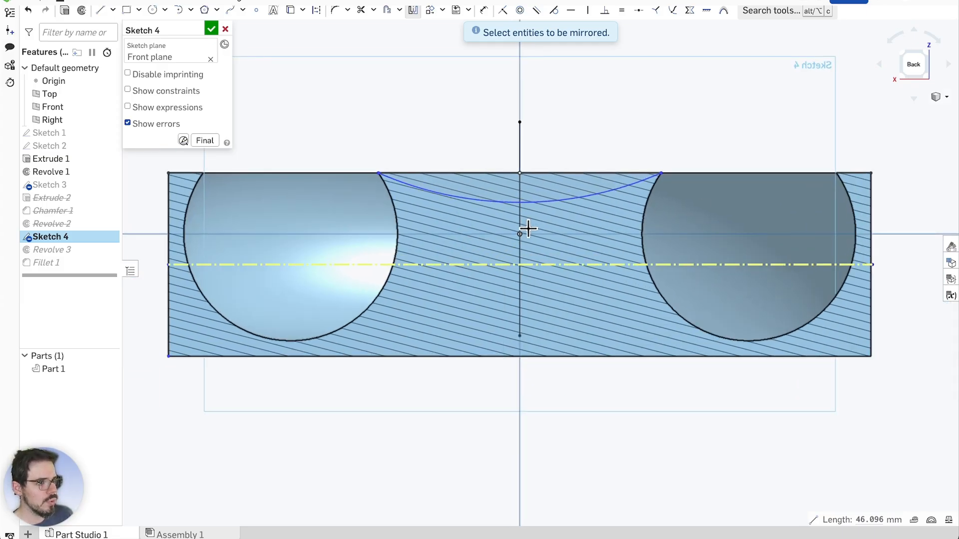
scroll(528, 228, "up", 1)
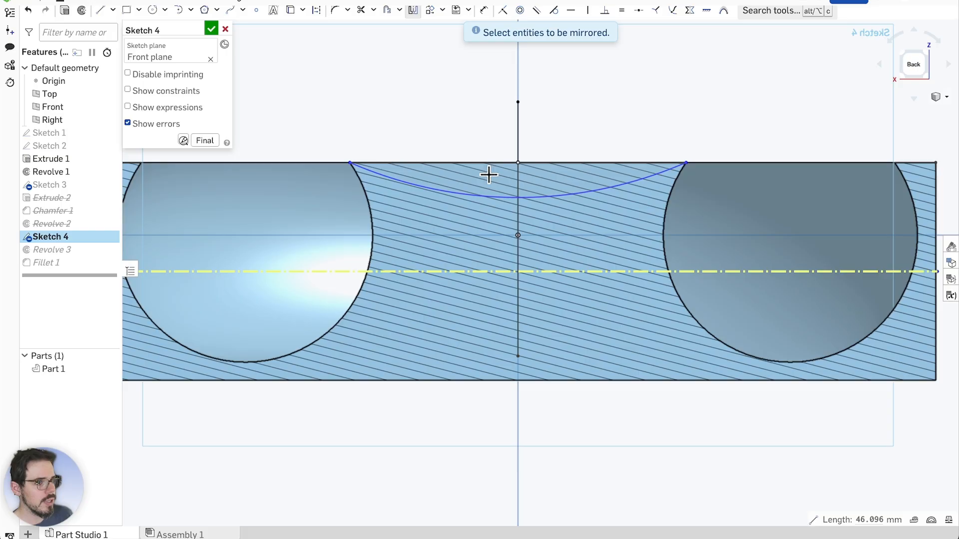
left_click(468, 194)
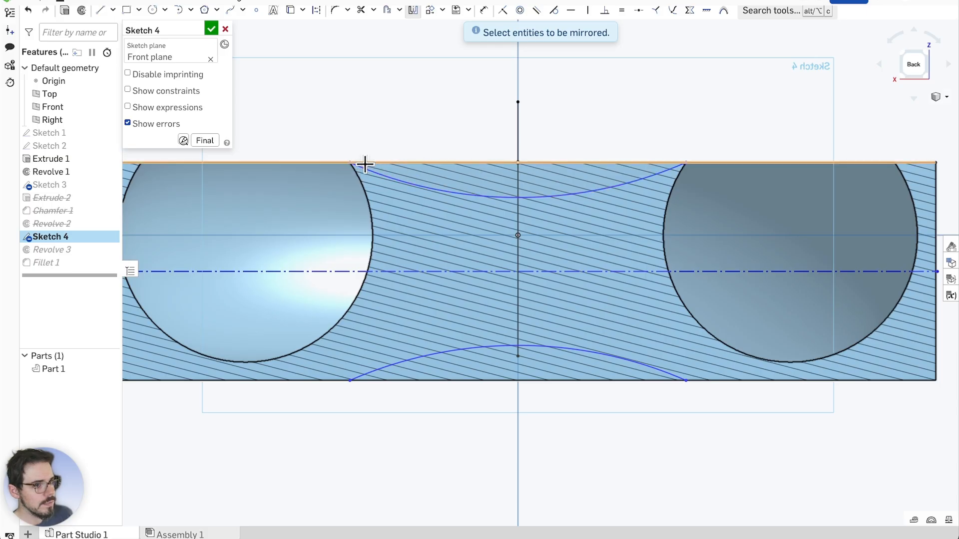
scroll(365, 164, "up", 10)
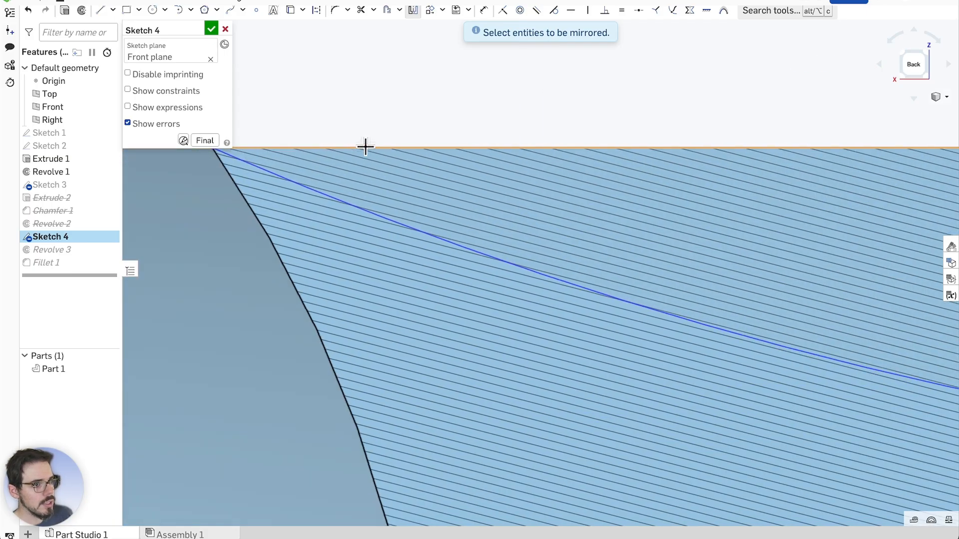
scroll(366, 146, "down", 3)
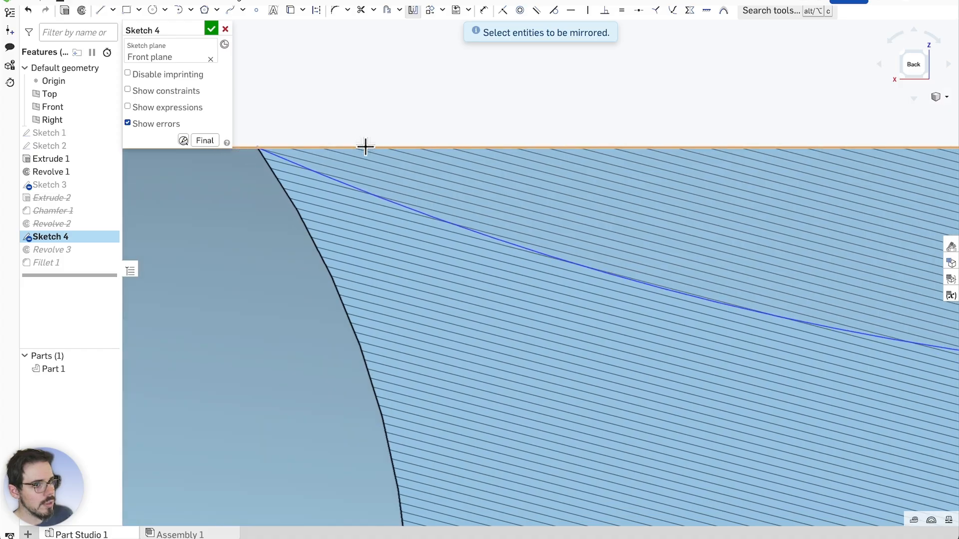
Exit the Mirror tool from the sketch's right-click menu
right_click(263, 146)
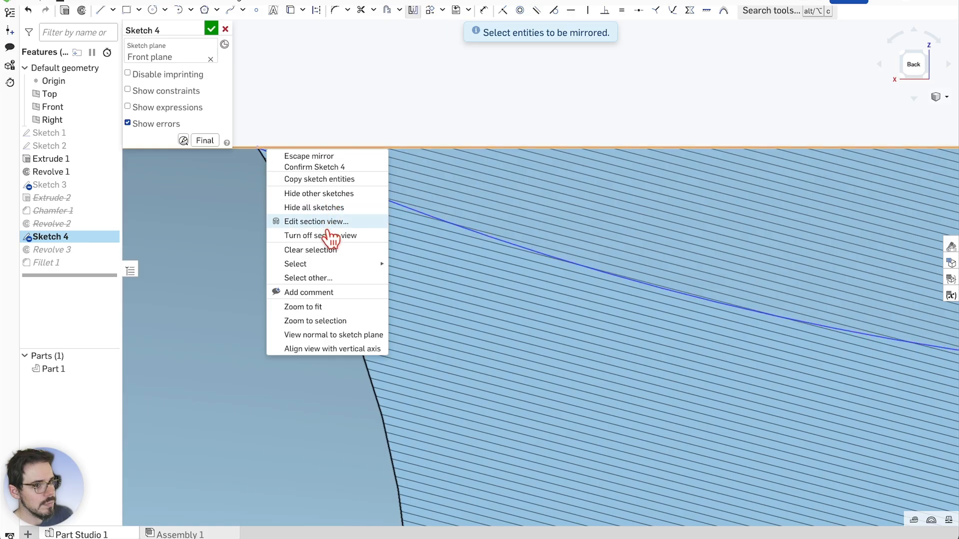
mouse_move(332, 264)
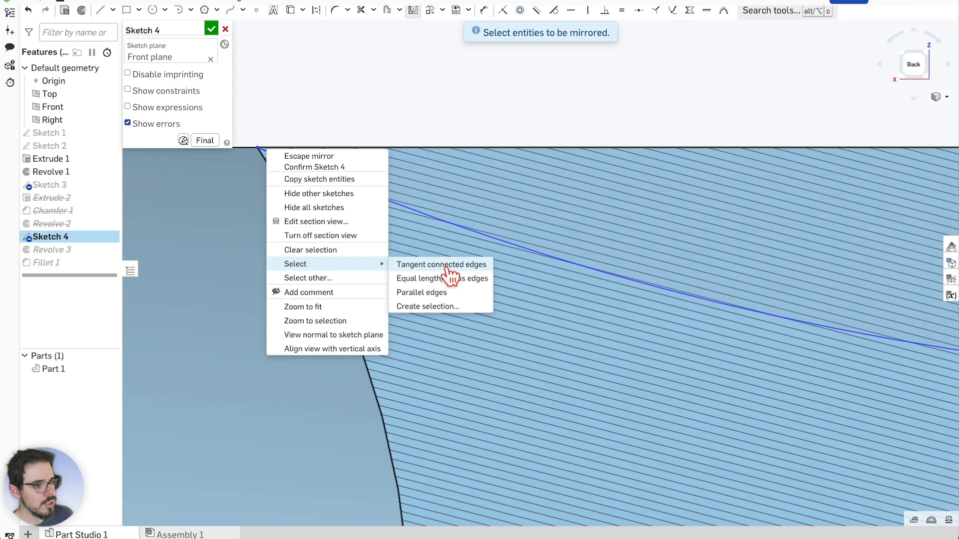
left_click(489, 475)
scroll(248, 170, "down", 3)
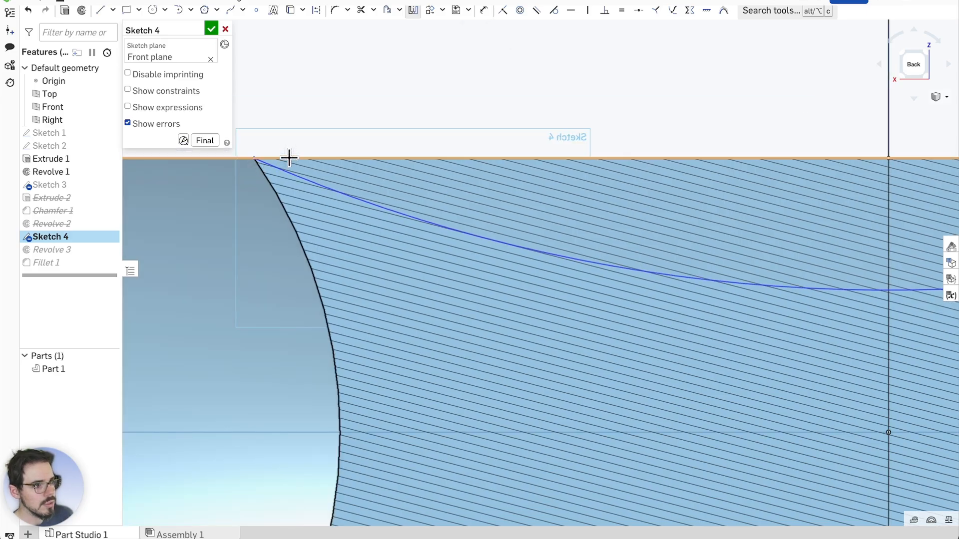
scroll(353, 130, "down", 5)
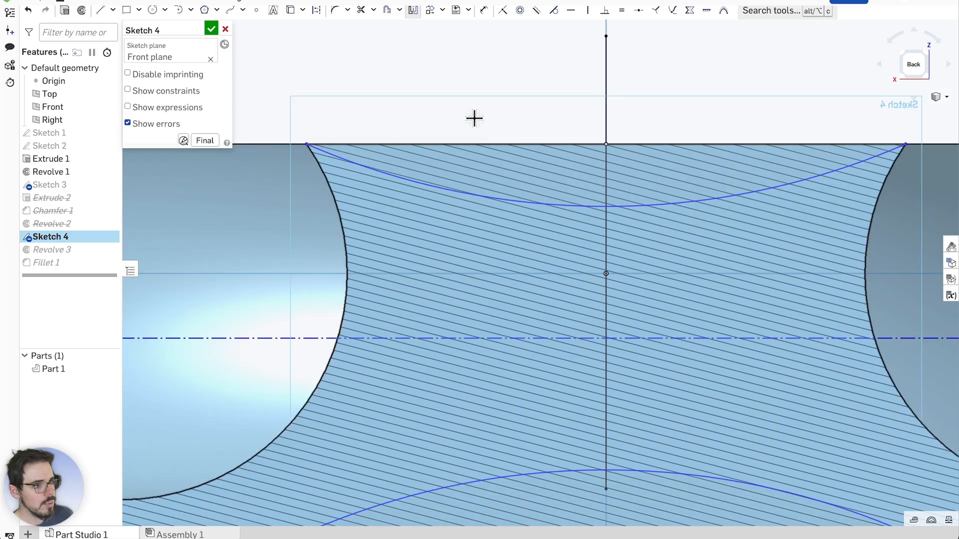
scroll(474, 119, "down", 3)
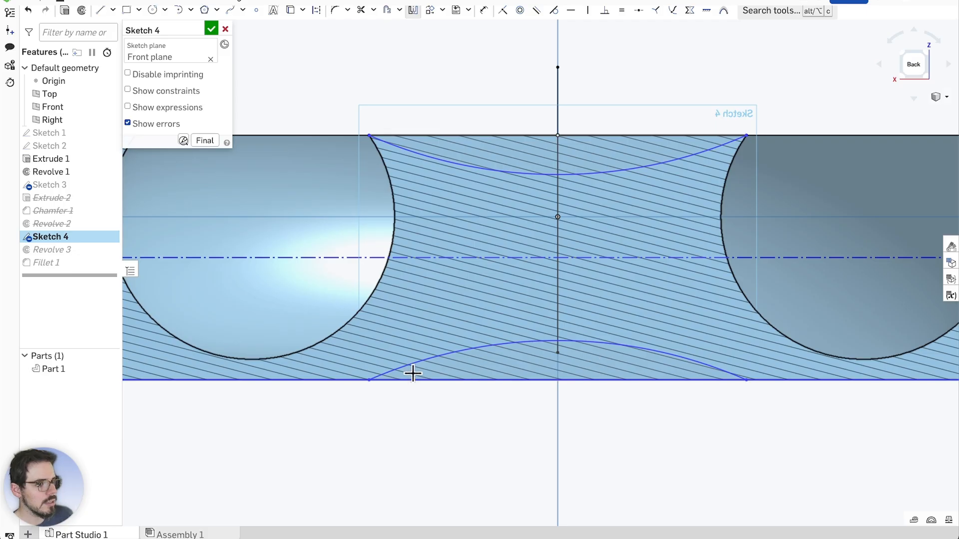
Select the section's top edge and all edges parallel to it, then clear the selection
left_click(345, 133)
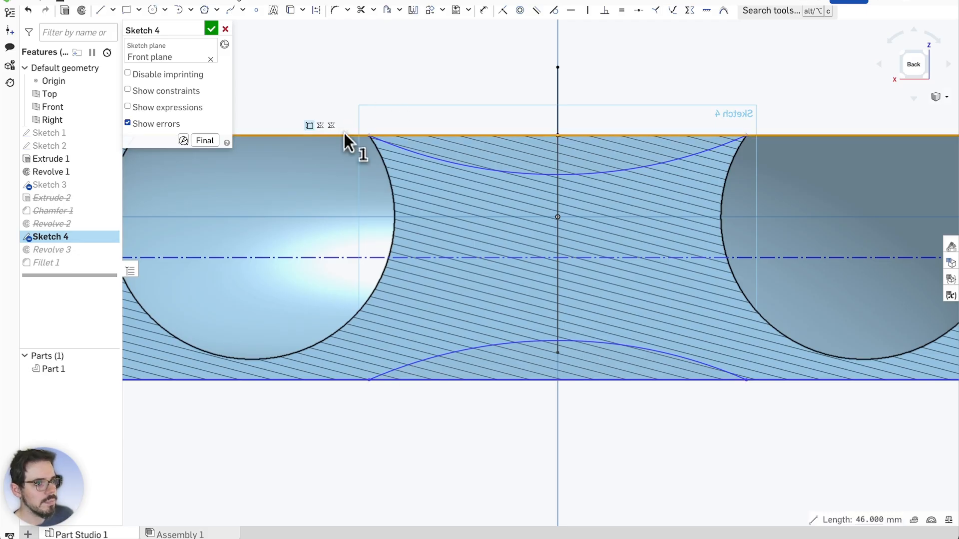
left_click(344, 93)
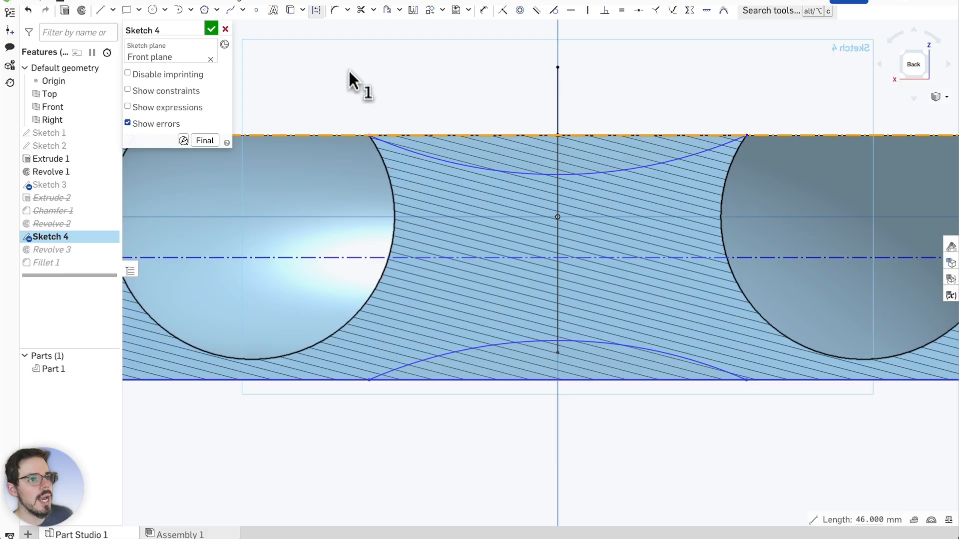
scroll(385, 137, "up", 5)
right_click(377, 137)
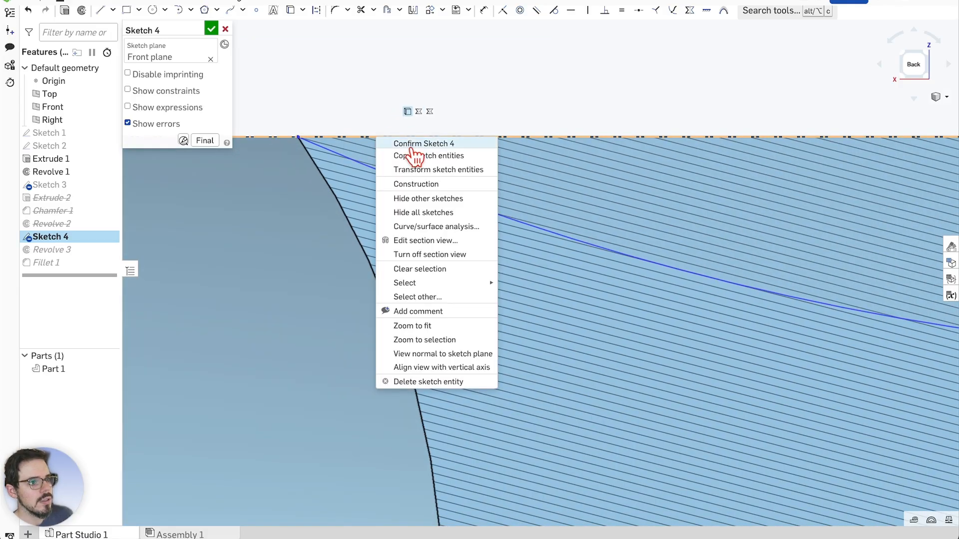
mouse_move(450, 285)
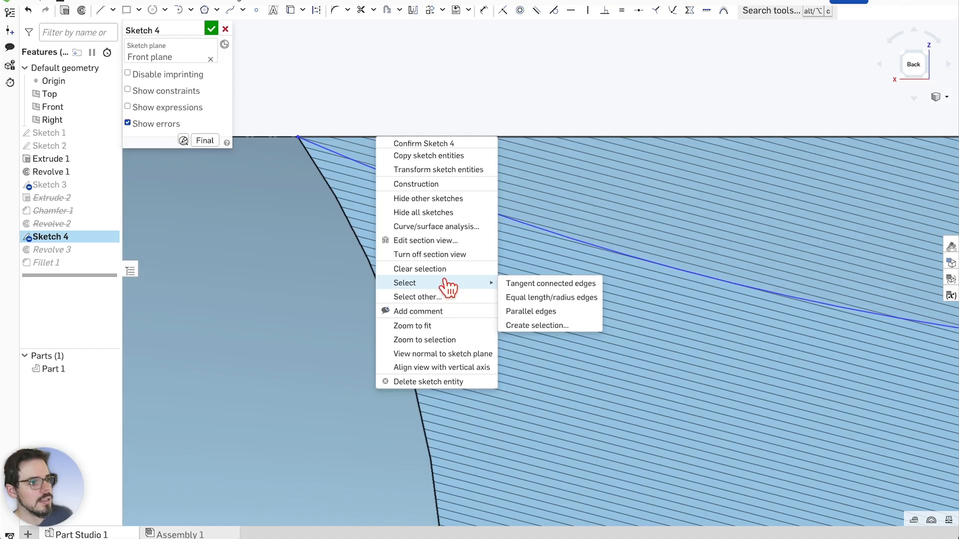
left_click(531, 313)
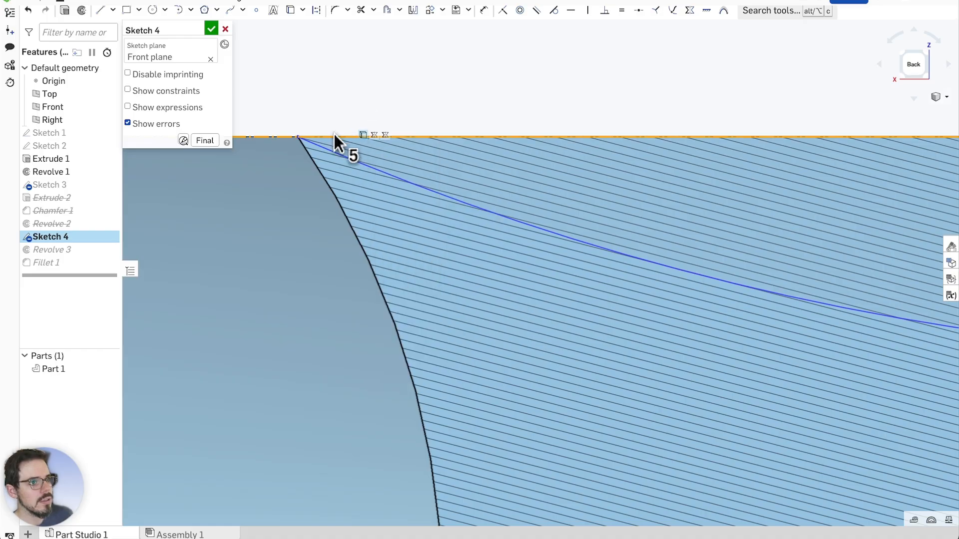
scroll(339, 130, "down", 5)
scroll(351, 105, "up", 3)
left_click(372, 127)
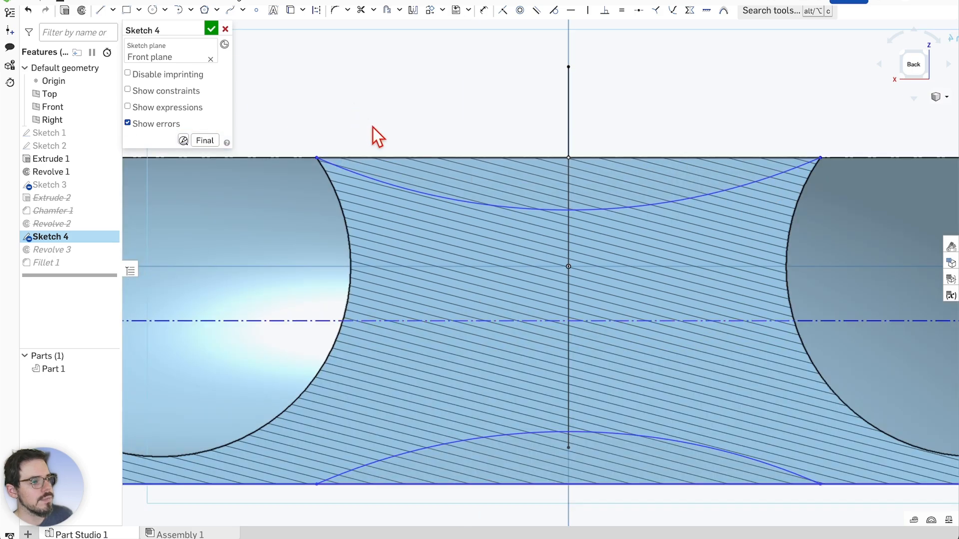
scroll(372, 127, "down", 2)
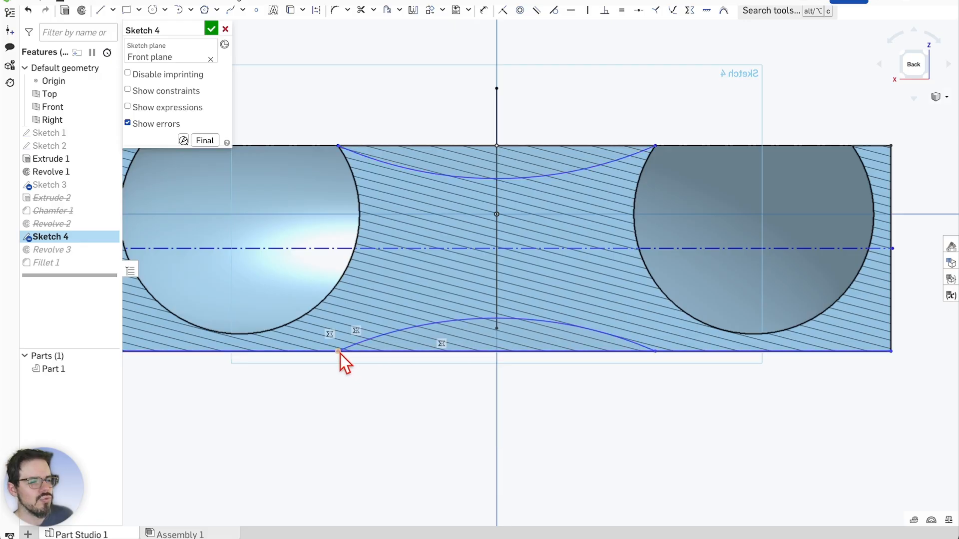
Accept the edited Sketch 4, hide Part 1 and show Sketch 4 on its own
left_click(212, 29)
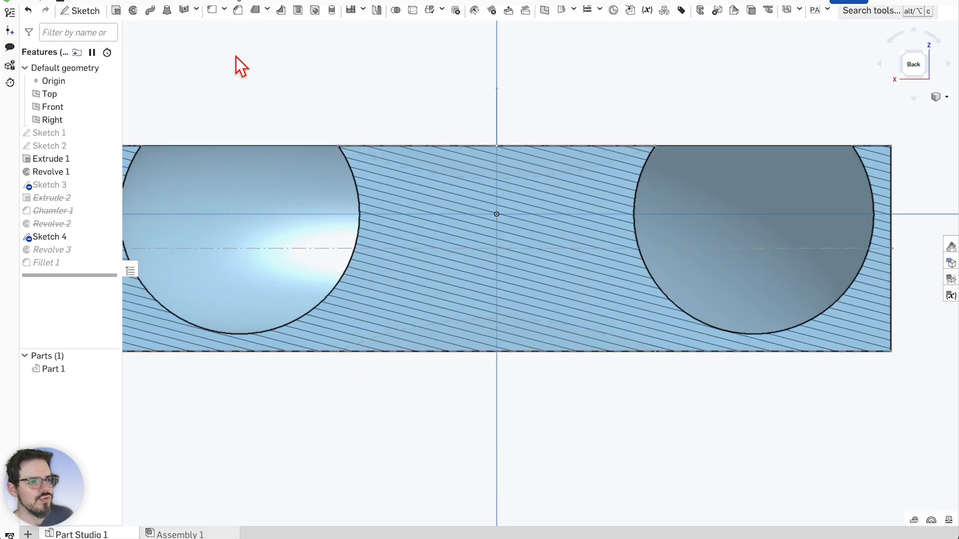
left_click(109, 356)
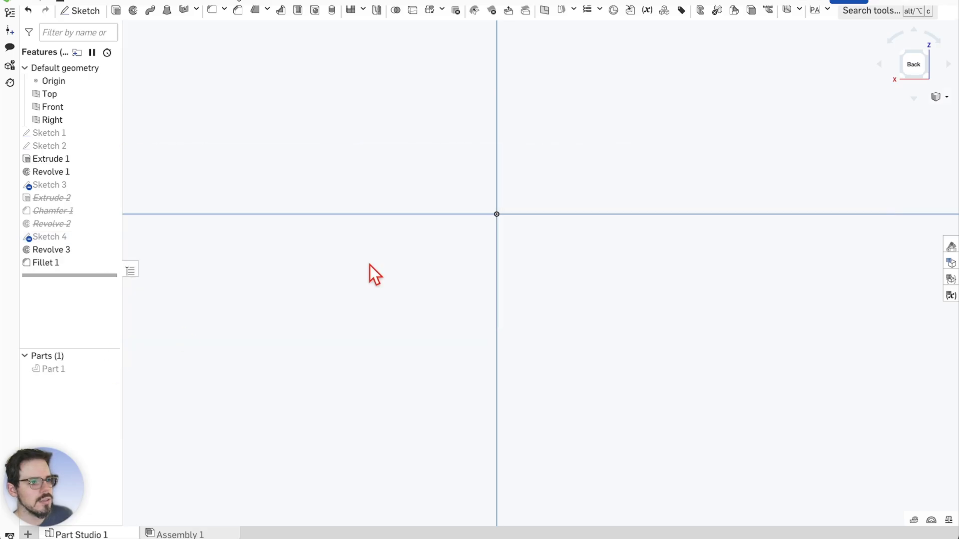
left_click(112, 236)
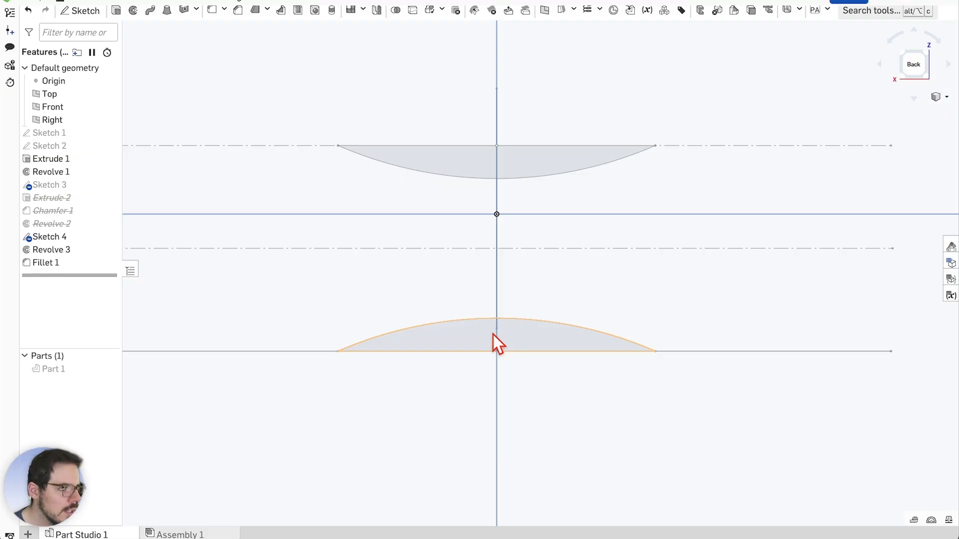
scroll(496, 340, "up", 2)
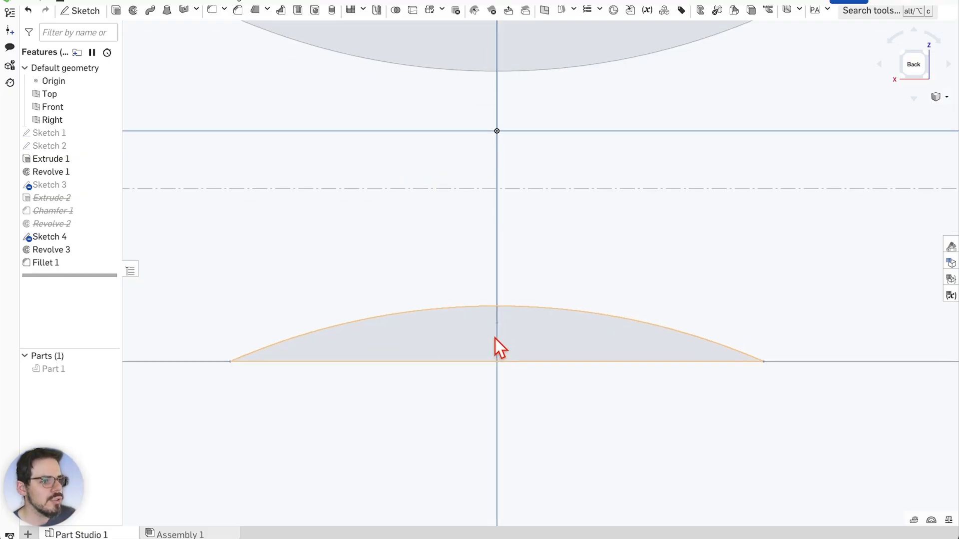
scroll(496, 339, "down", 2)
scroll(492, 341, "down", 1)
scroll(491, 335, "up", 4)
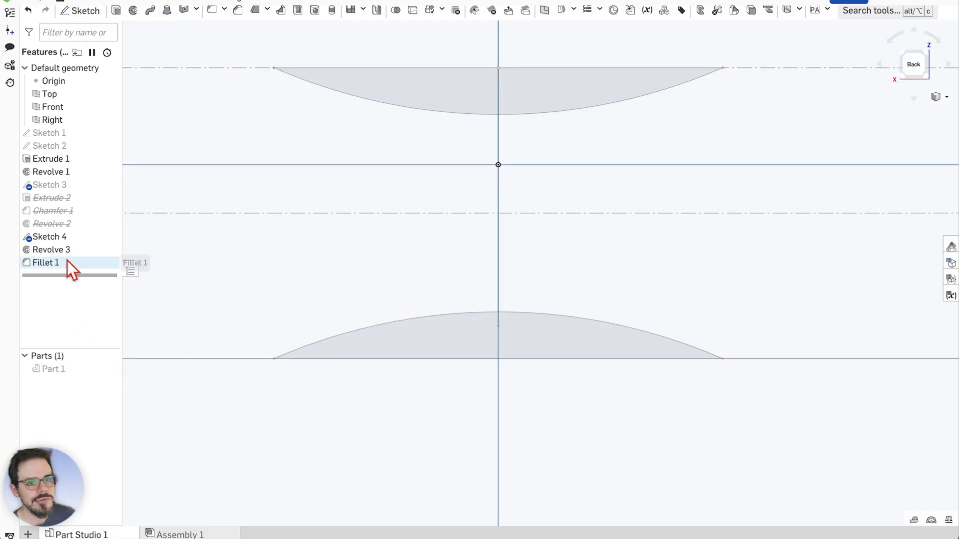
In Sketch 4, draw a vertical line from the lower arc midpoint down to the base line and accept
double_click(66, 237)
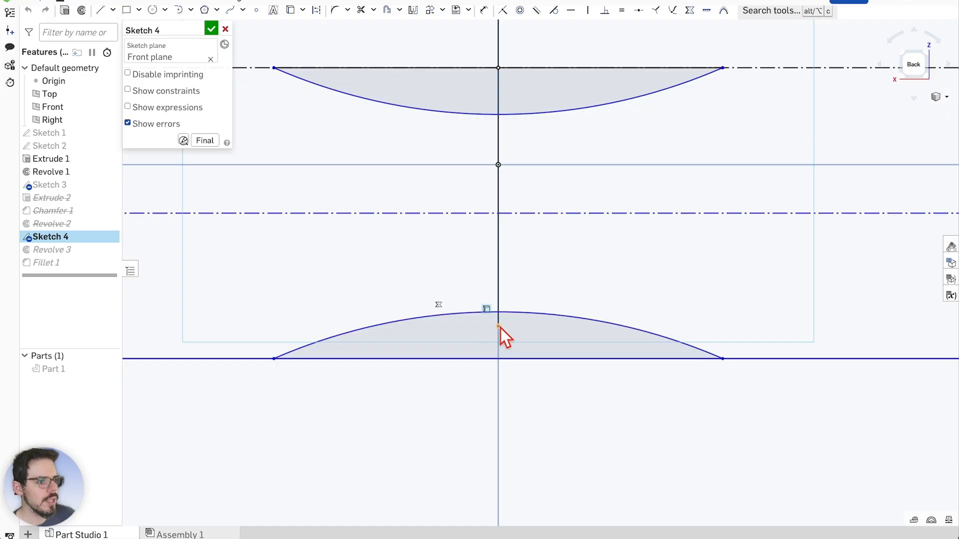
left_click(100, 10)
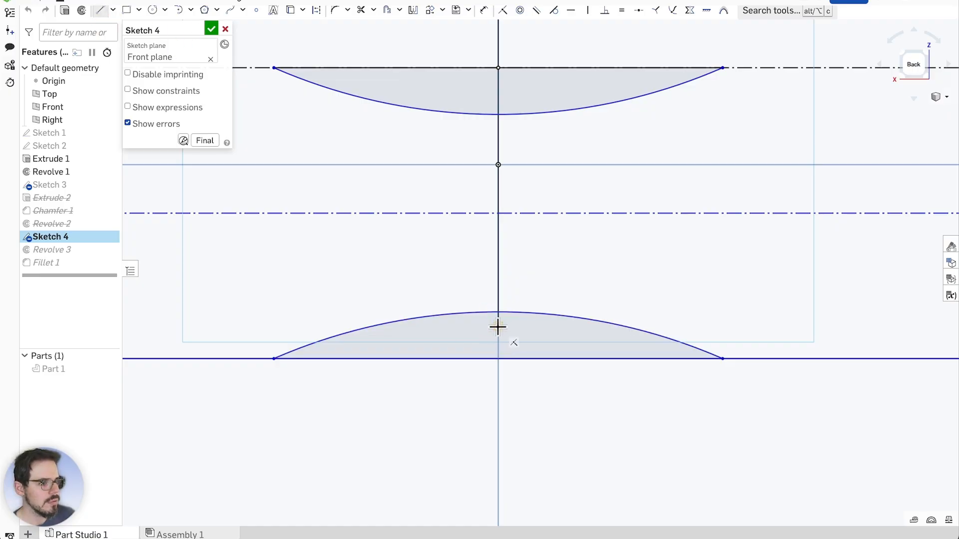
left_click_drag(497, 327, 498, 359)
key("Escape")
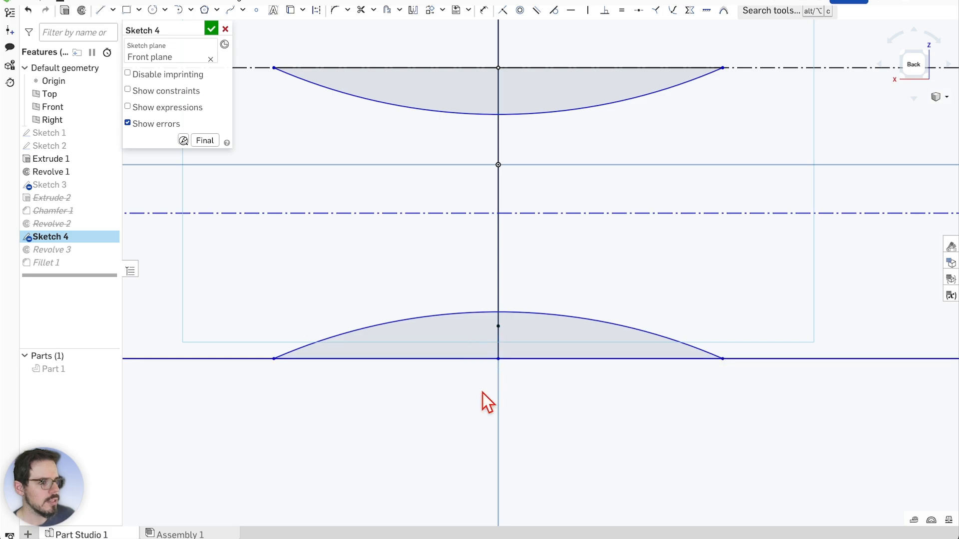
left_click(211, 29)
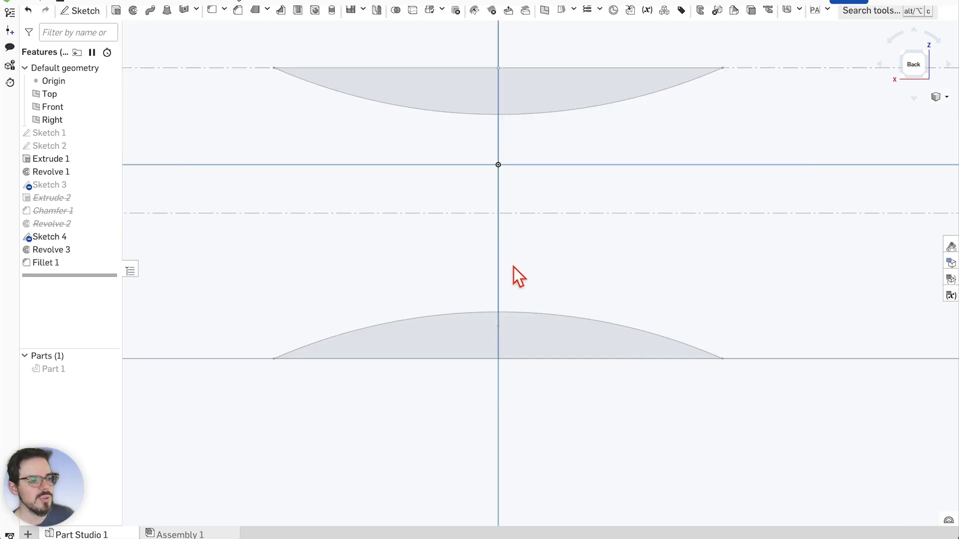
Show Part 1 again in the section view
scroll(520, 389, "down", 3)
scroll(487, 258, "up", 2)
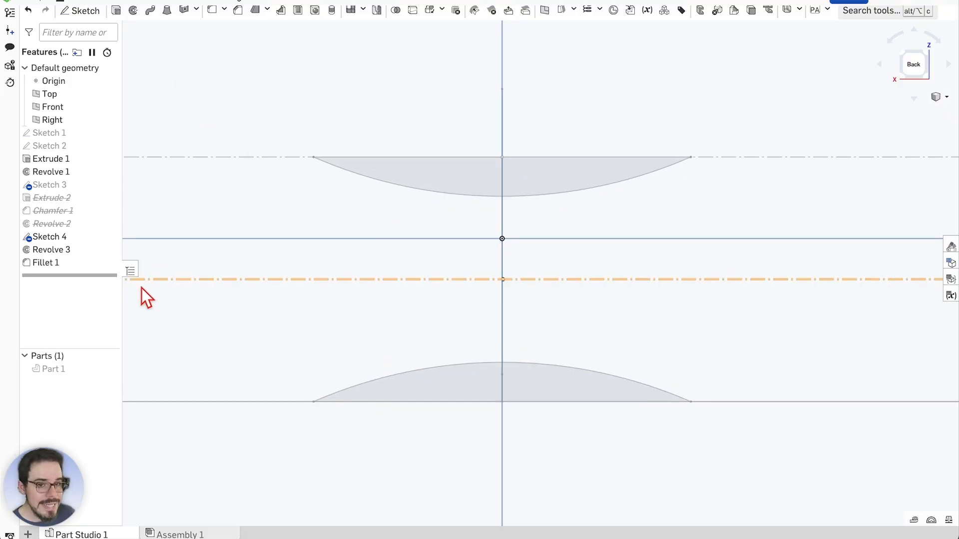
left_click(109, 369)
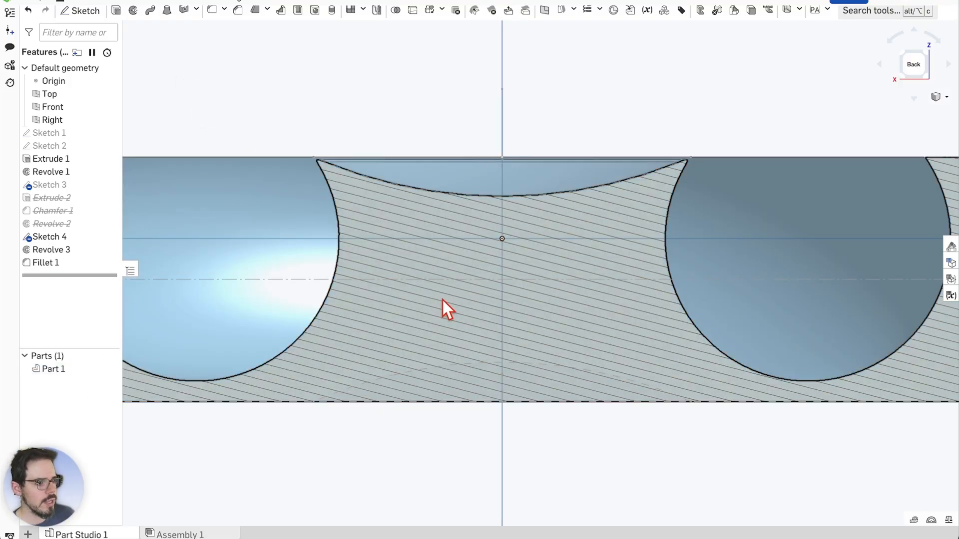
scroll(442, 301, "up", 1)
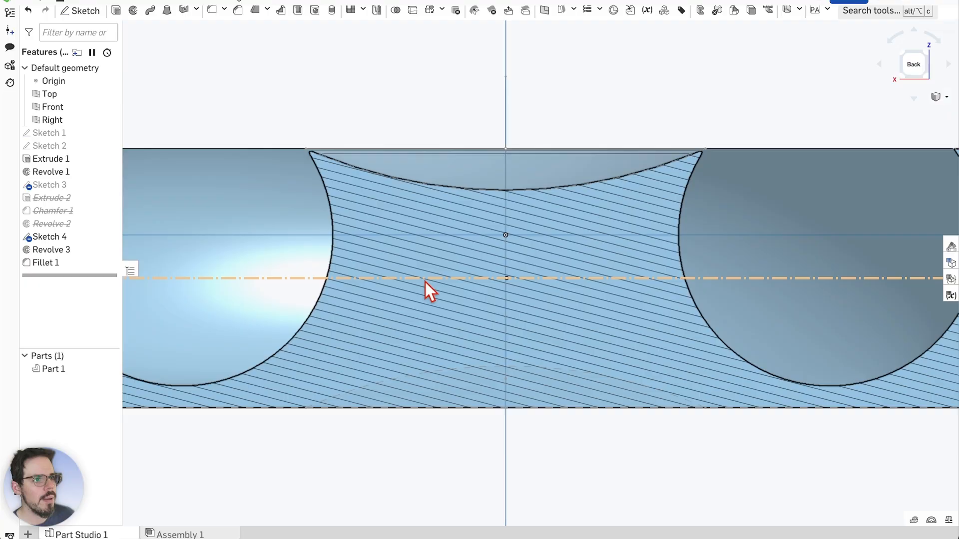
Add the lower right half-lens region of Sketch 4 as a second face in Revolve 3 and apply
double_click(80, 249)
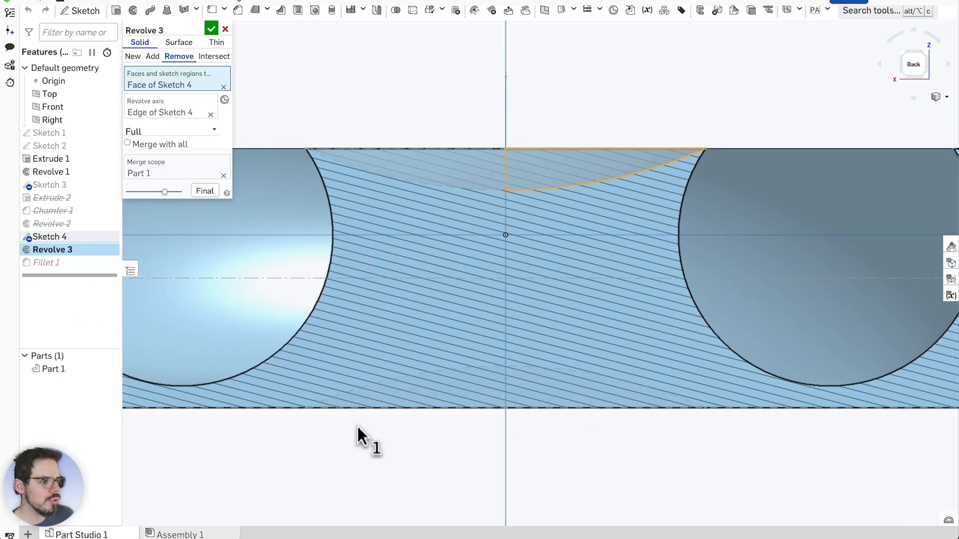
left_click(110, 369)
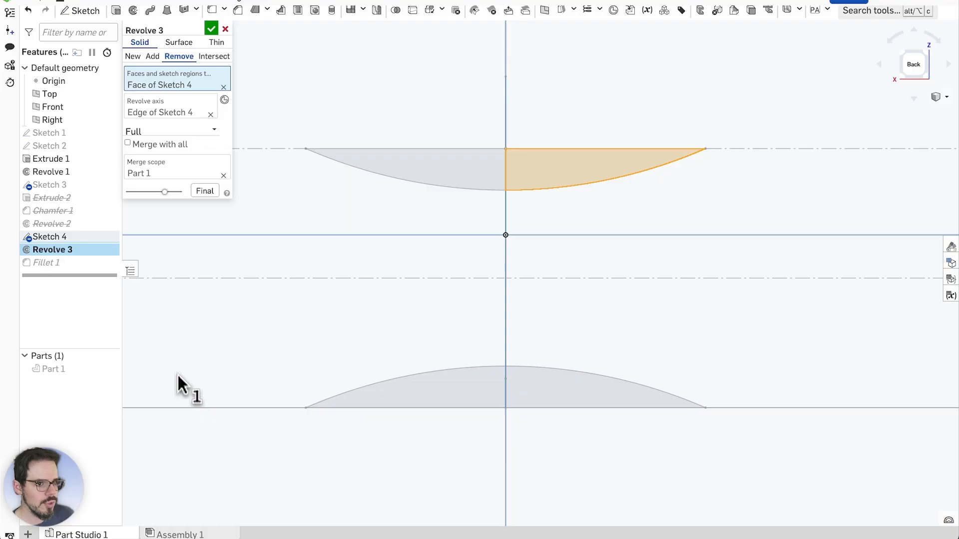
left_click(559, 397)
scroll(555, 388, "down", 3)
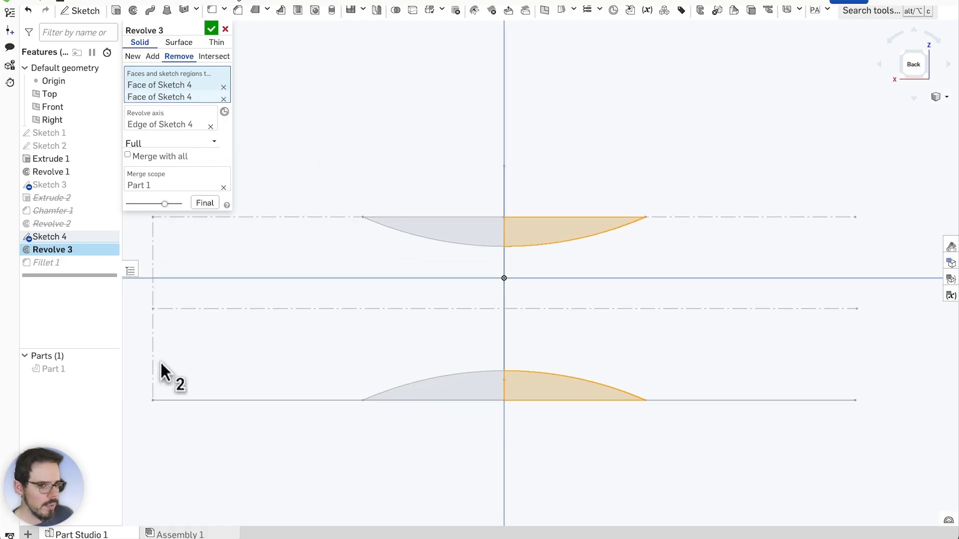
left_click(109, 369)
scroll(454, 277, "up", 1)
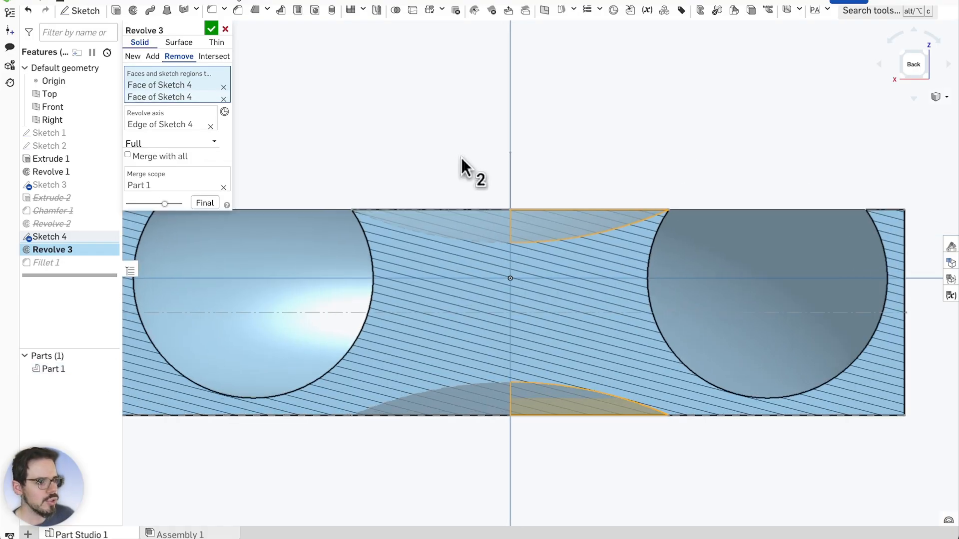
left_click(212, 29)
scroll(553, 200, "up", 2)
scroll(522, 223, "down", 3)
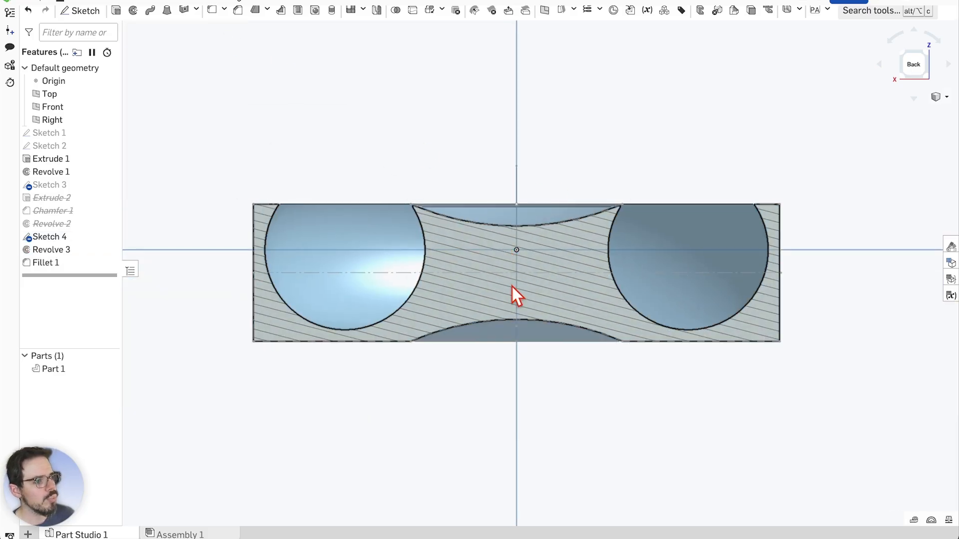
scroll(513, 287, "up", 3)
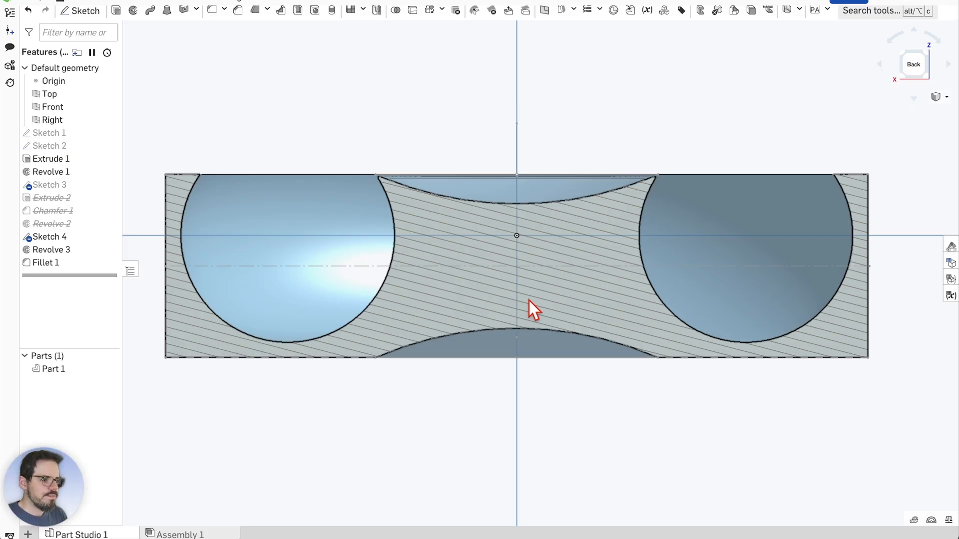
scroll(527, 307, "up", 4)
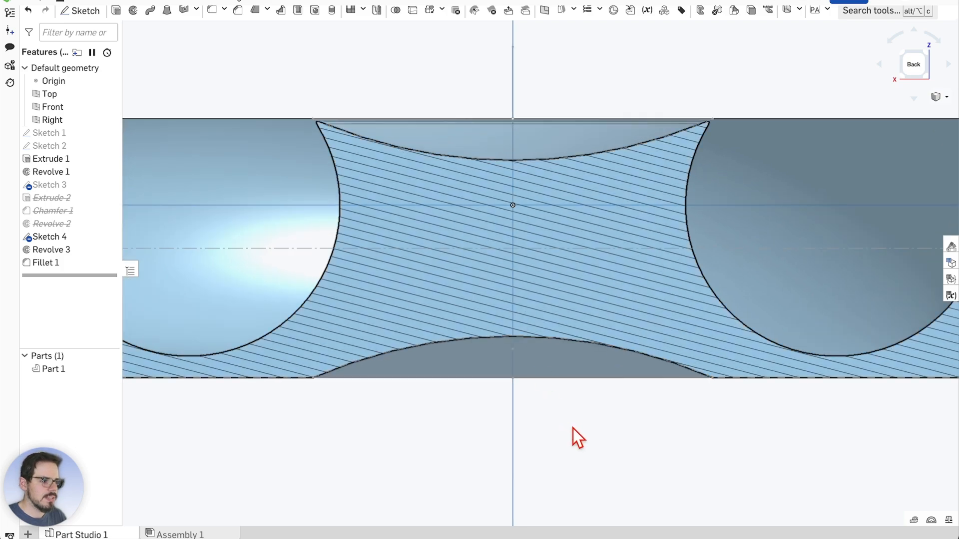
right_click_drag(574, 428, 576, 341)
scroll(565, 379, "down", 5)
scroll(569, 272, "up", 5)
scroll(572, 275, "down", 1)
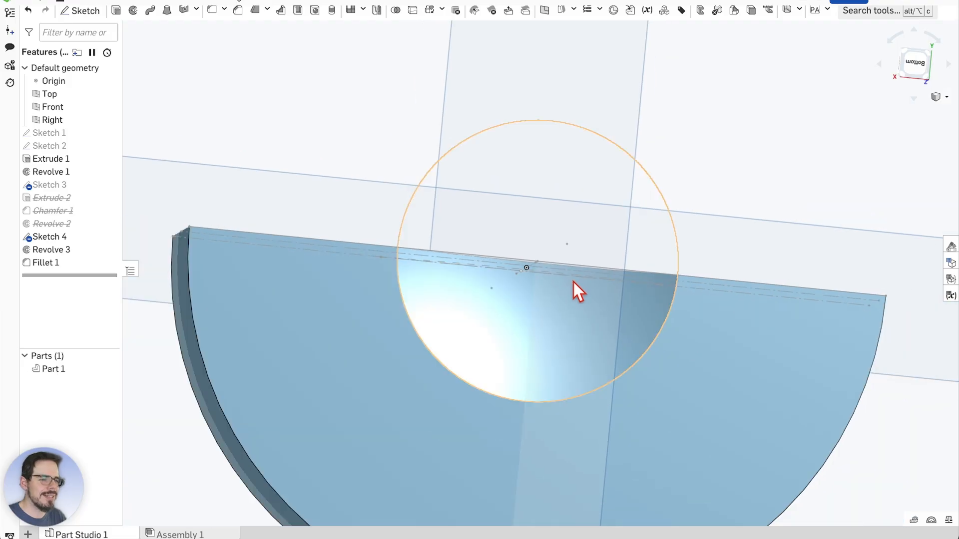
scroll(574, 283, "down", 4)
mouse_move(665, 214)
right_mouse_down()
mouse_move(675, 234)
mouse_move(663, 388)
mouse_move(669, 333)
mouse_move(659, 278)
mouse_move(674, 324)
mouse_move(664, 276)
mouse_move(655, 379)
mouse_move(514, 470)
mouse_move(513, 482)
mouse_move(537, 490)
mouse_move(528, 508)
mouse_move(503, 462)
mouse_move(527, 460)
mouse_move(571, 418)
mouse_move(568, 377)
mouse_move(607, 409)
mouse_move(545, 394)
right_mouse_up()
scroll(550, 322, "up", 2)
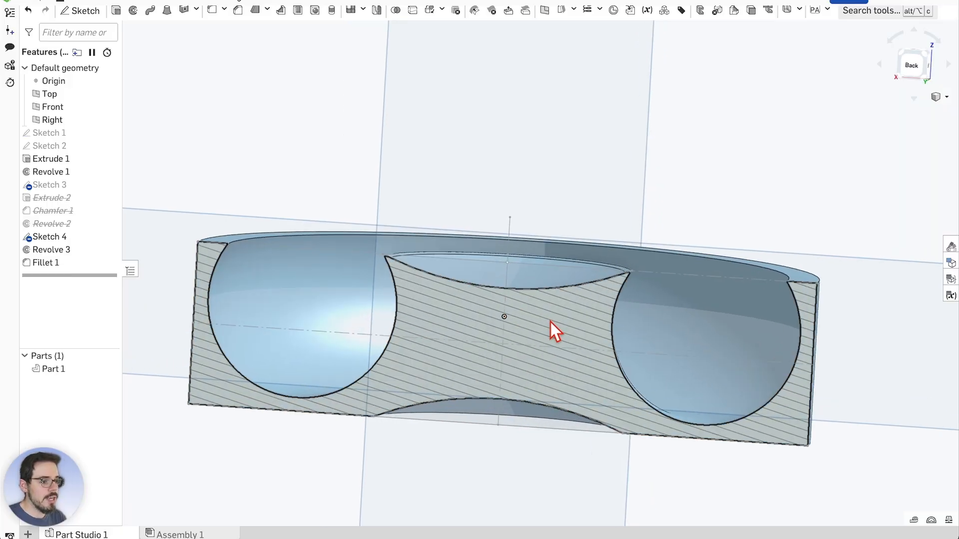
mouse_move(550, 323)
right_mouse_down()
mouse_move(649, 197)
mouse_move(644, 185)
right_mouse_up()
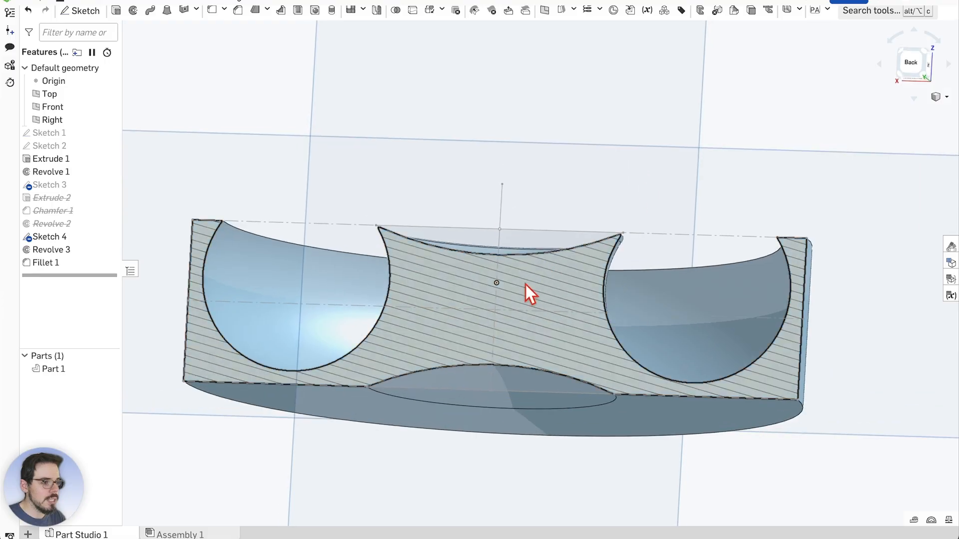
scroll(516, 304, "up", 3)
right_click_drag(541, 186, 544, 173)
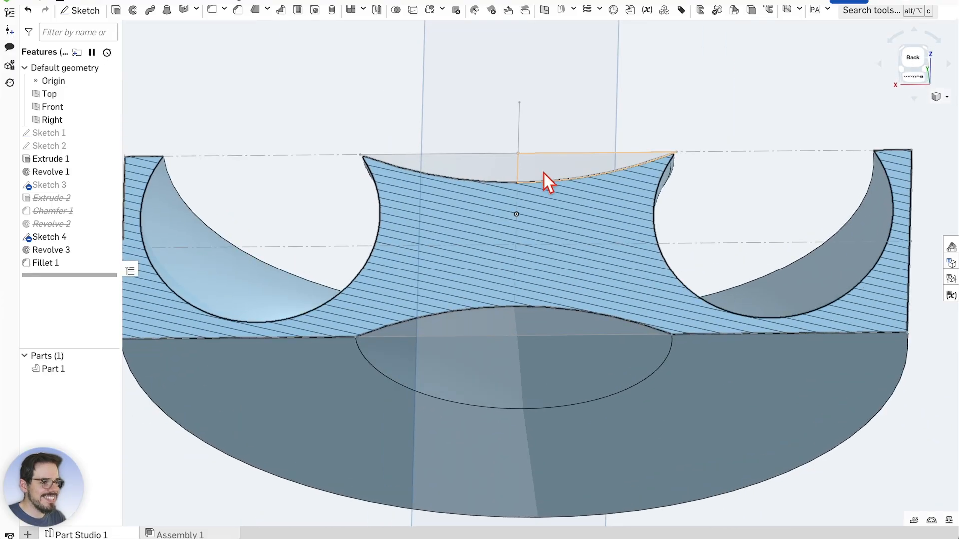
scroll(544, 189, "down", 1)
scroll(523, 318, "up", 3)
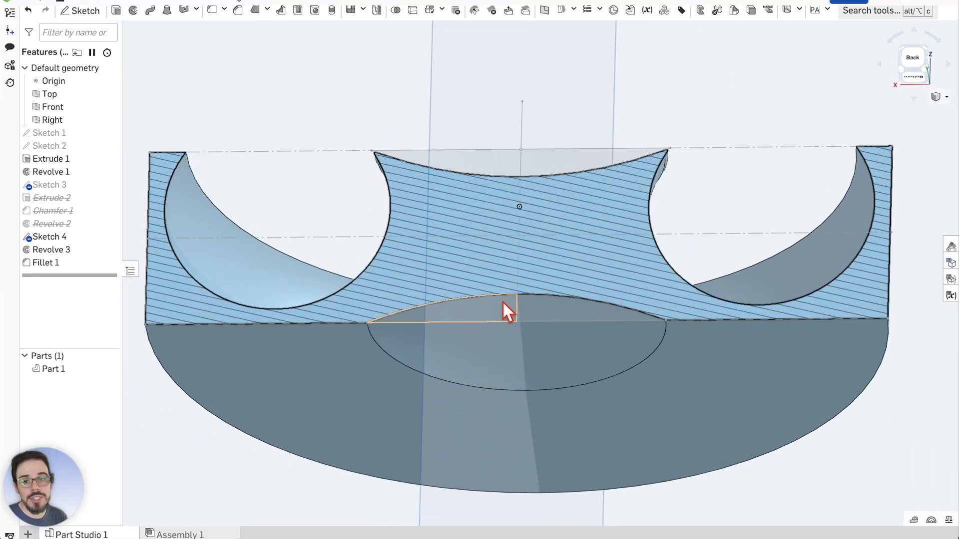
right_click_drag(574, 96, 578, 133)
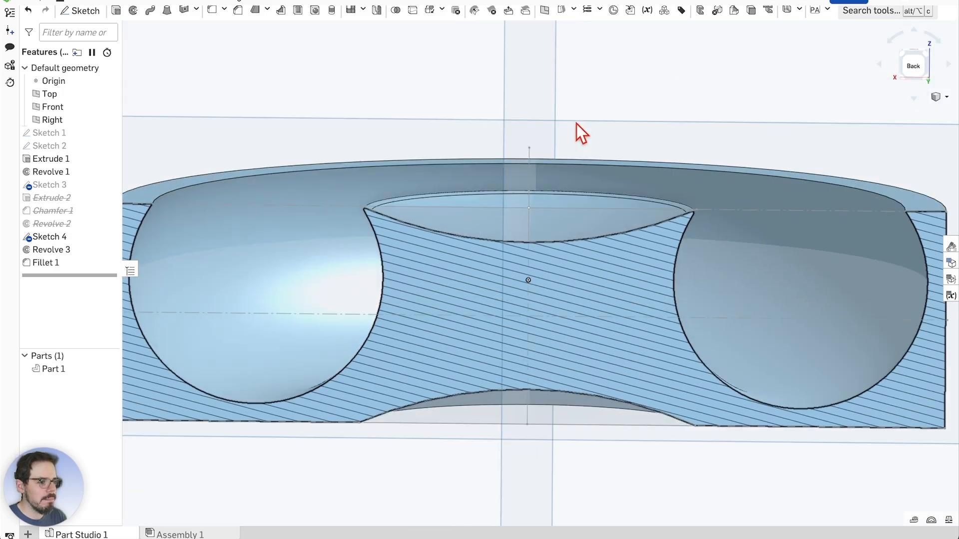
scroll(607, 468, "up", 2)
scroll(599, 428, "down", 3)
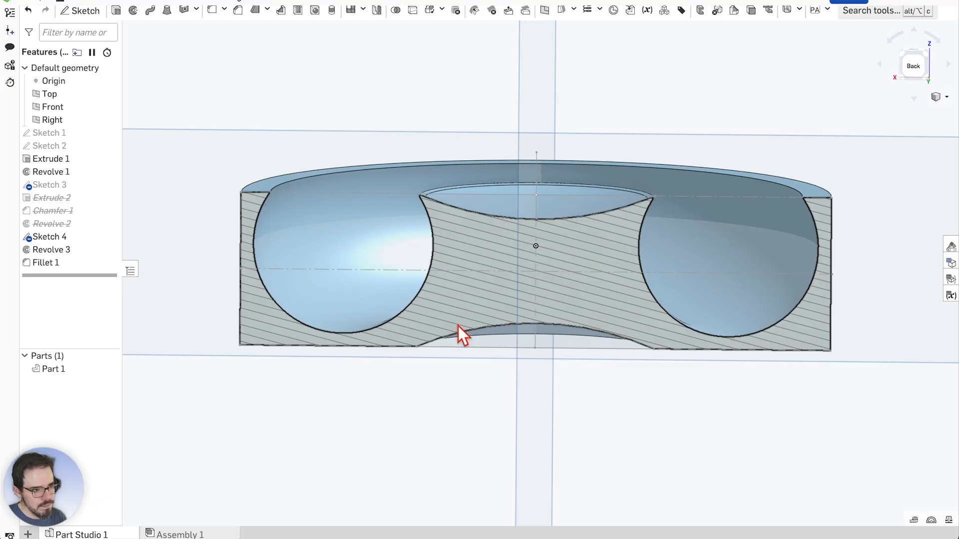
left_click(457, 326)
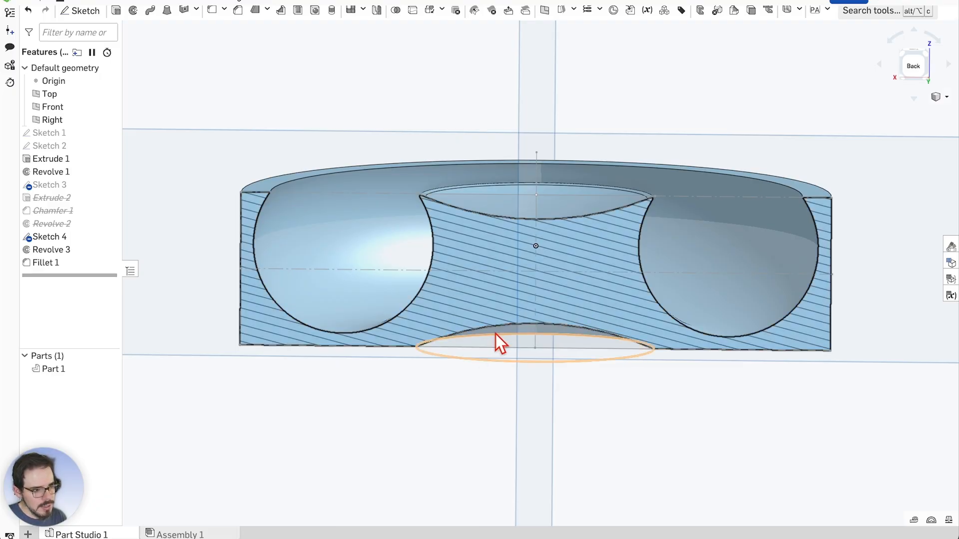
scroll(549, 344, "up", 3)
scroll(551, 349, "up", 2)
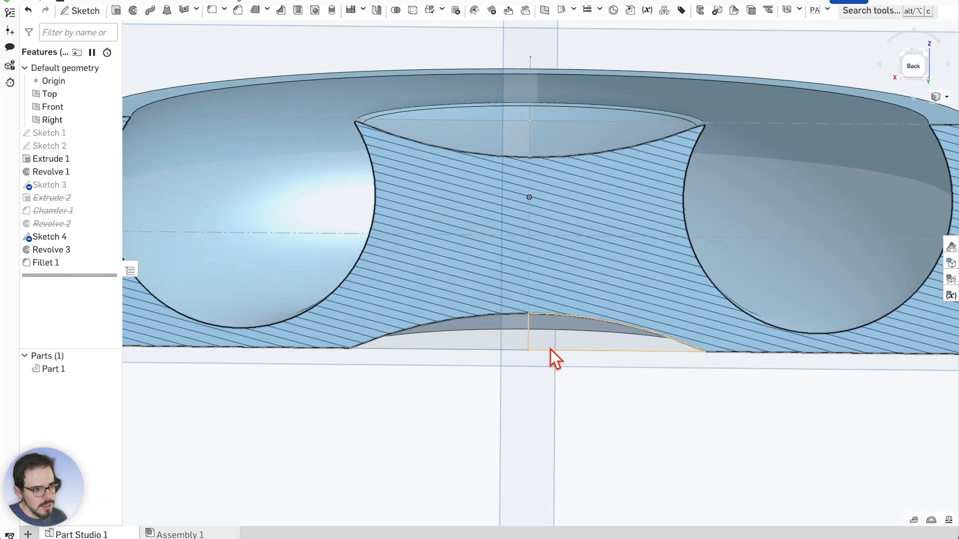
scroll(552, 352, "down", 4)
scroll(552, 353, "up", 2)
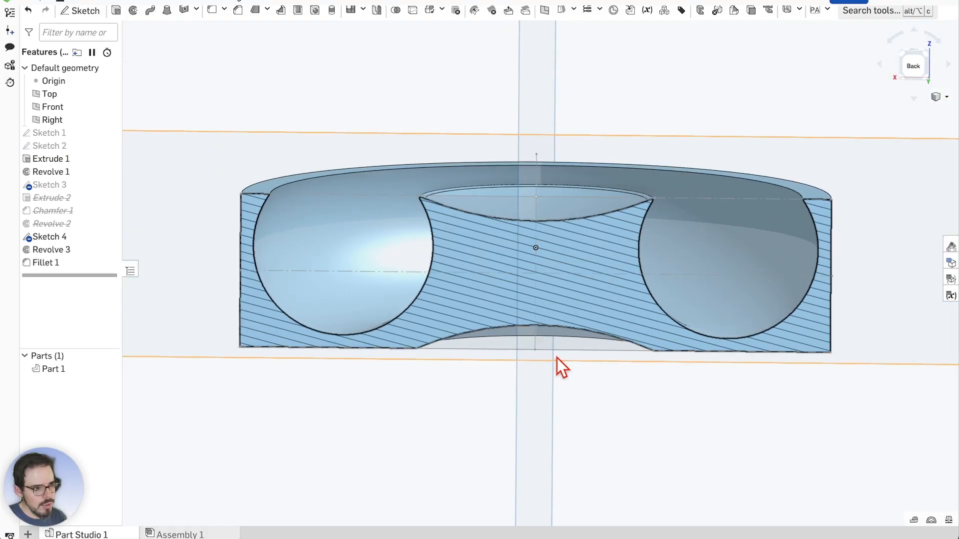
right_click_drag(589, 403, 591, 400)
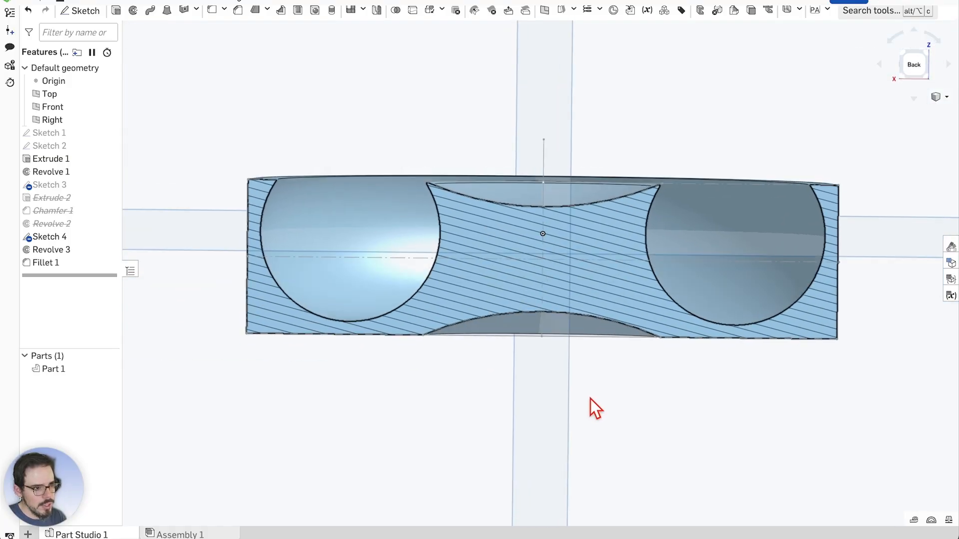
scroll(555, 325, "up", 2)
scroll(554, 324, "up", 3)
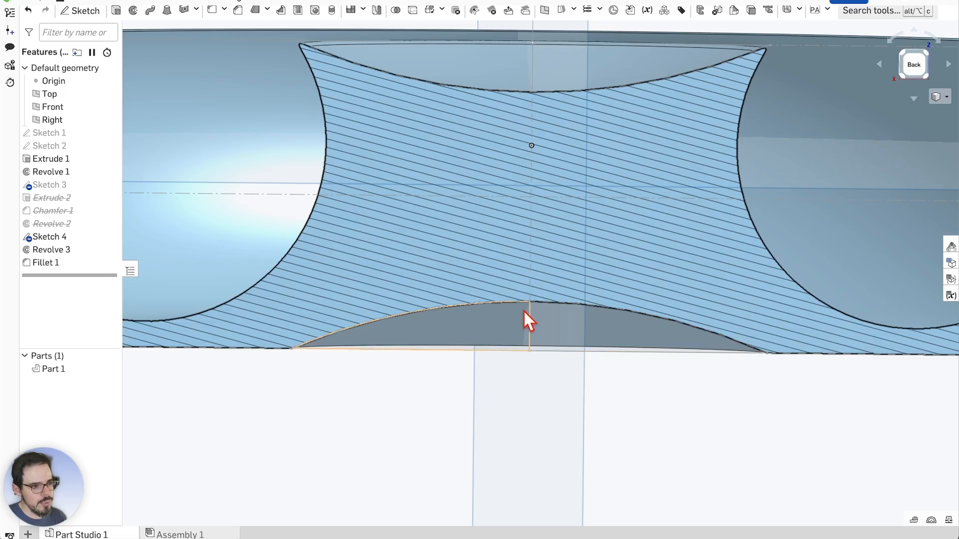
scroll(537, 310, "down", 1)
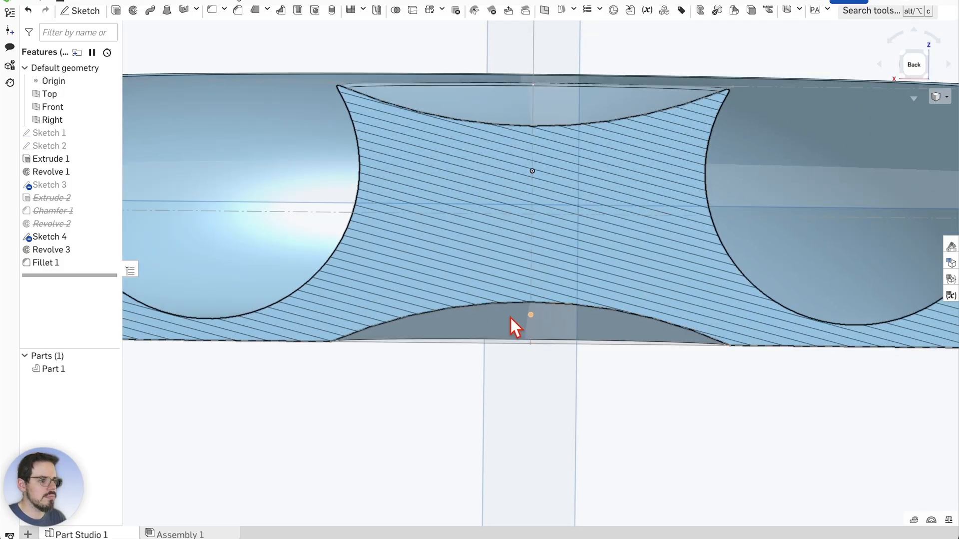
scroll(547, 356, "down", 3)
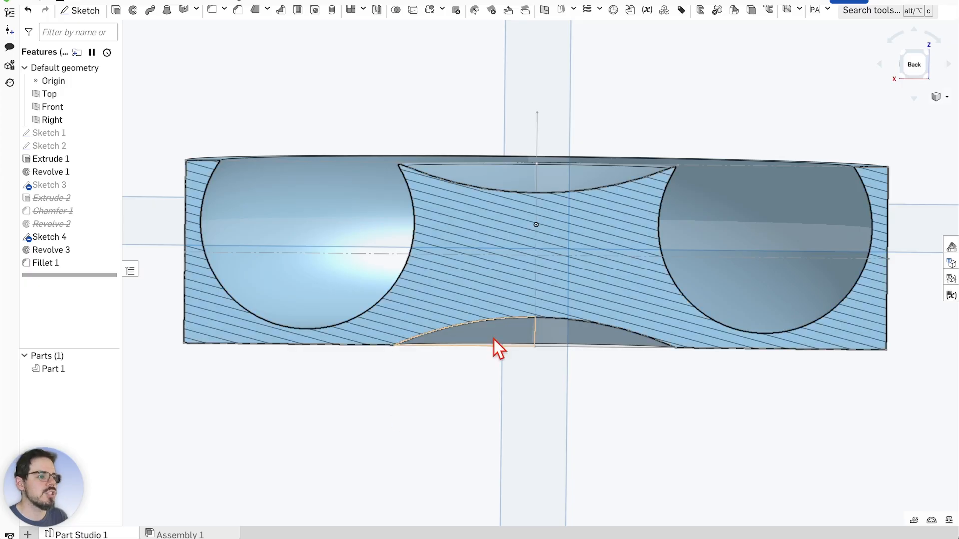
scroll(498, 353, "down", 1)
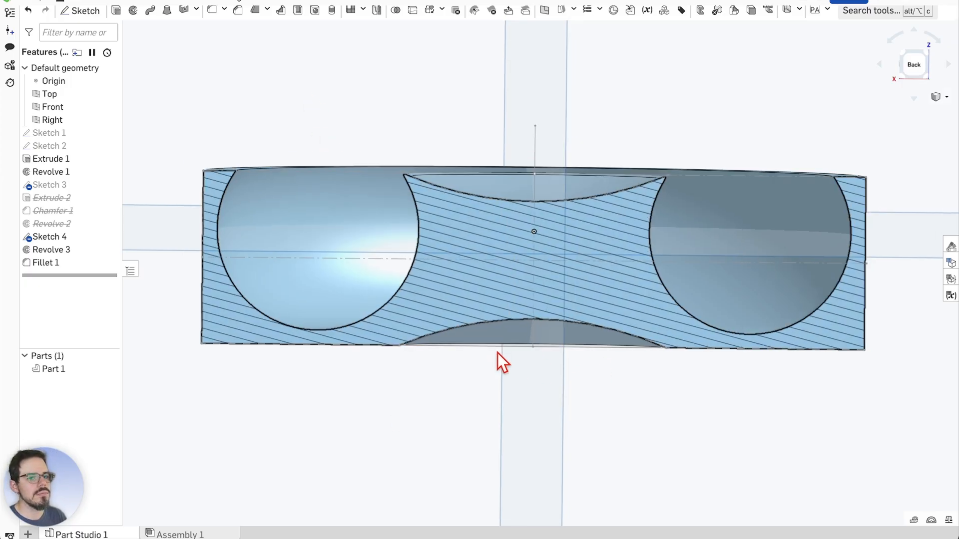
scroll(527, 348, "up", 1)
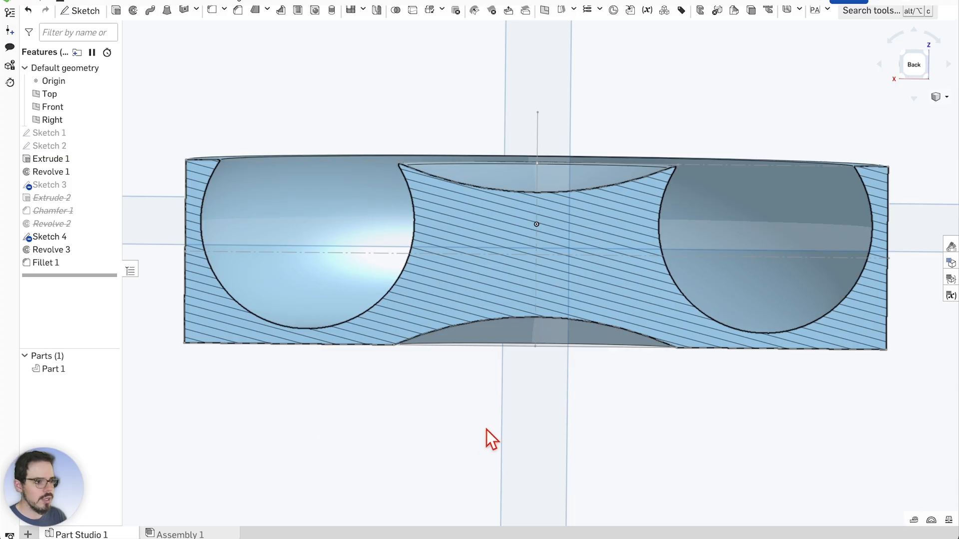
Undo the bottom recess with Ctrl+Z and orbit to check the part's top face and rim
key("ctrl+z")
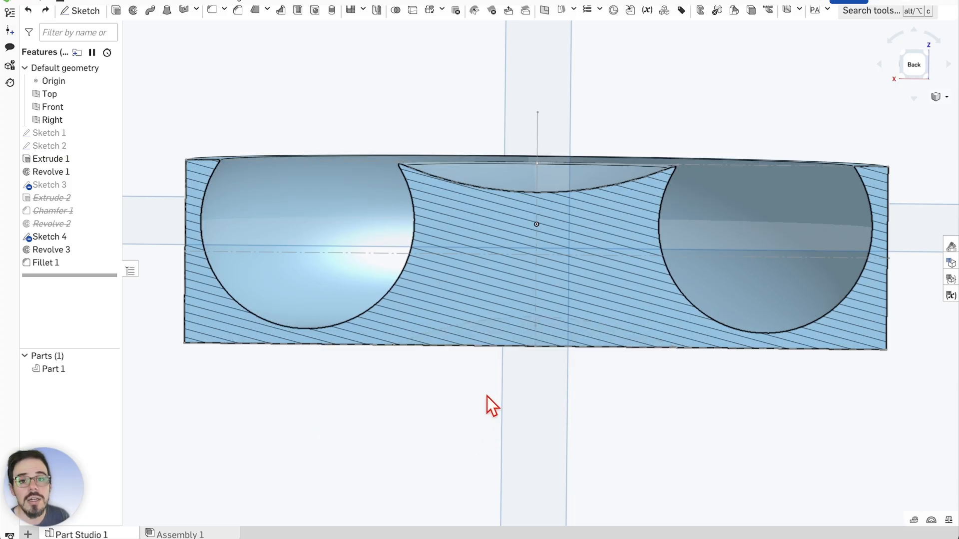
scroll(544, 286, "down", 1)
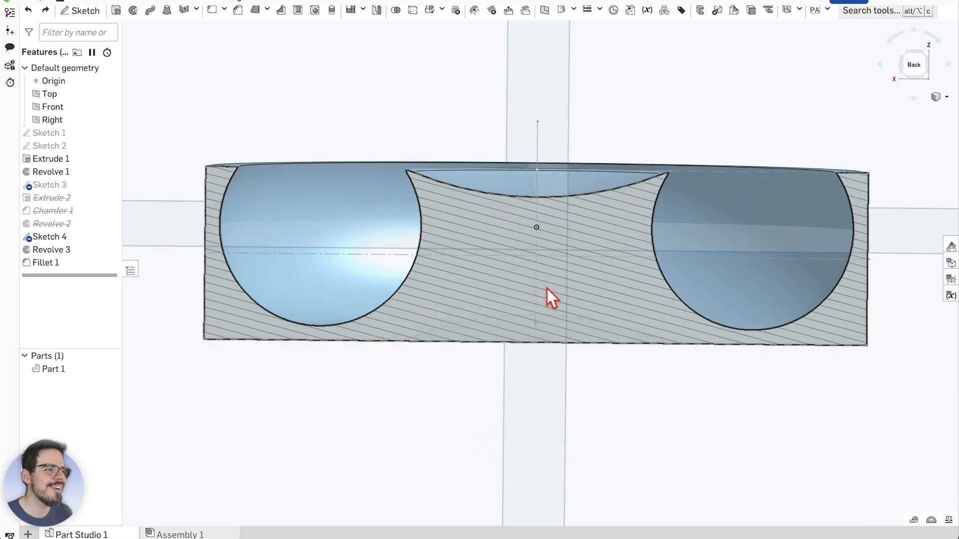
right_click_drag(594, 357, 607, 402)
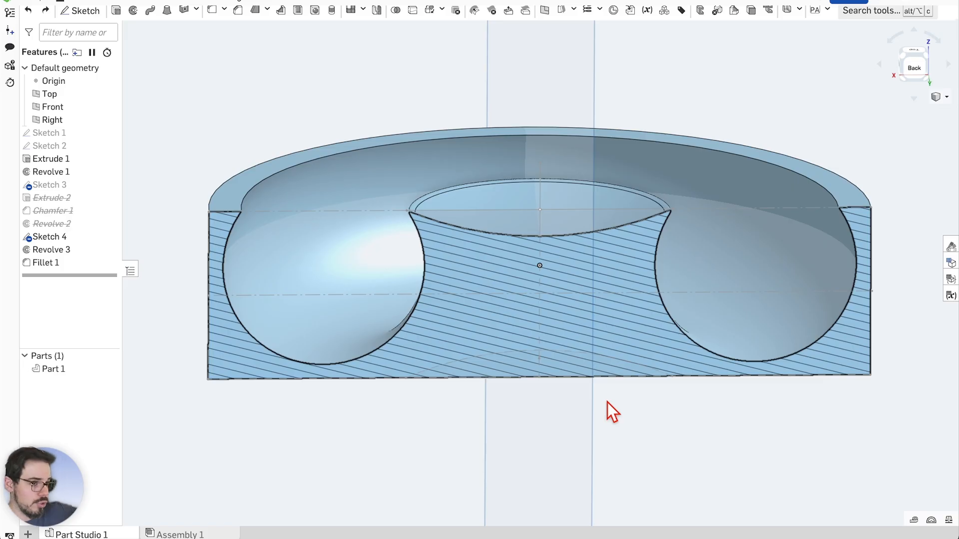
scroll(522, 274, "down", 1)
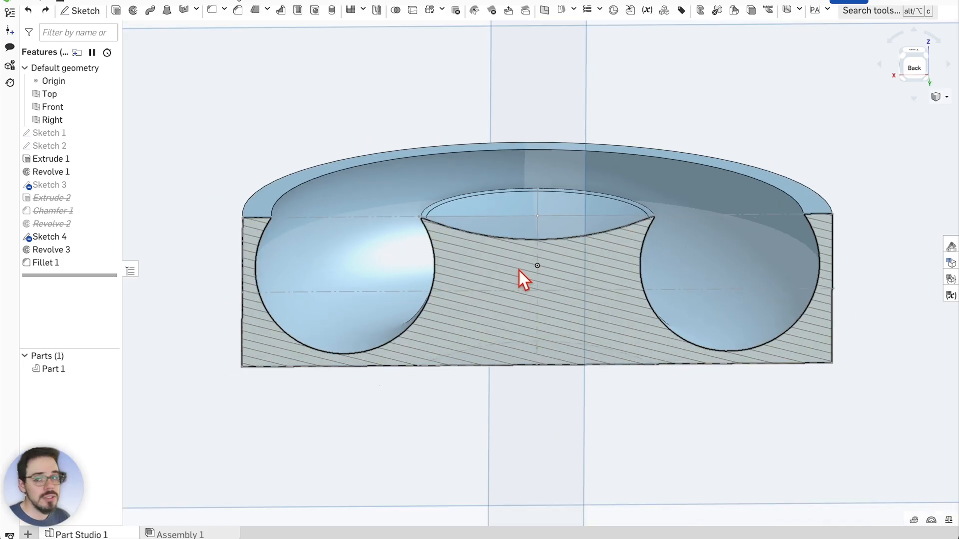
scroll(524, 259, "up", 2)
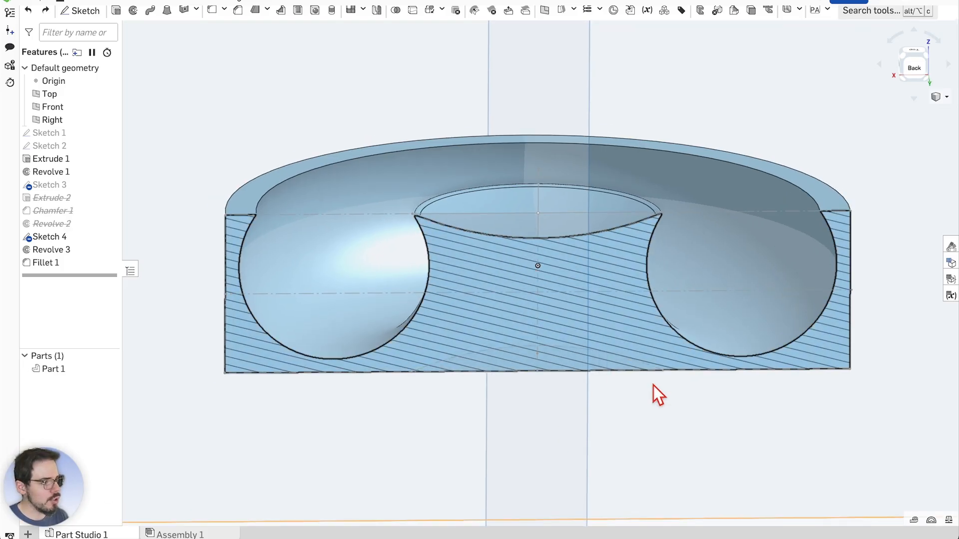
mouse_move(653, 386)
right_mouse_down()
mouse_move(676, 418)
mouse_move(657, 381)
mouse_move(639, 372)
right_mouse_up()
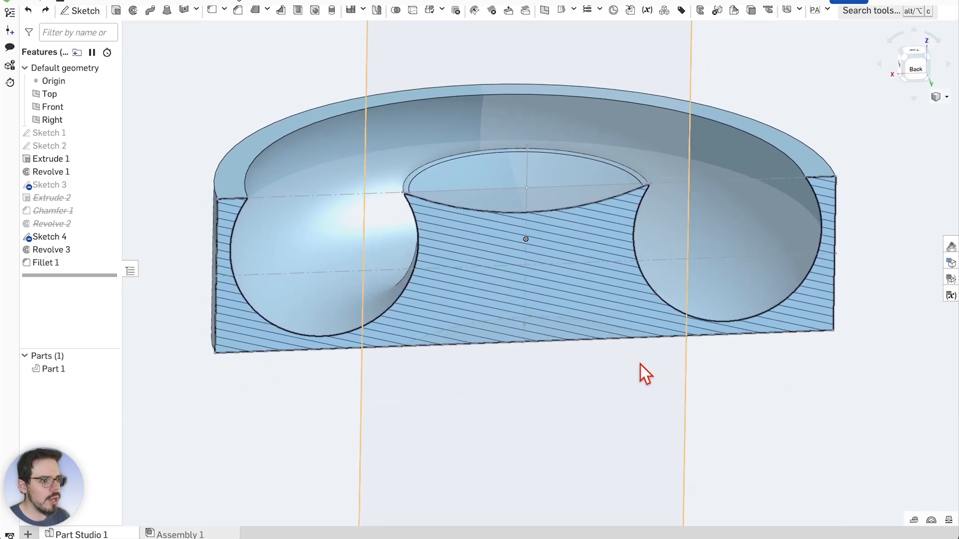
scroll(529, 263, "down", 2)
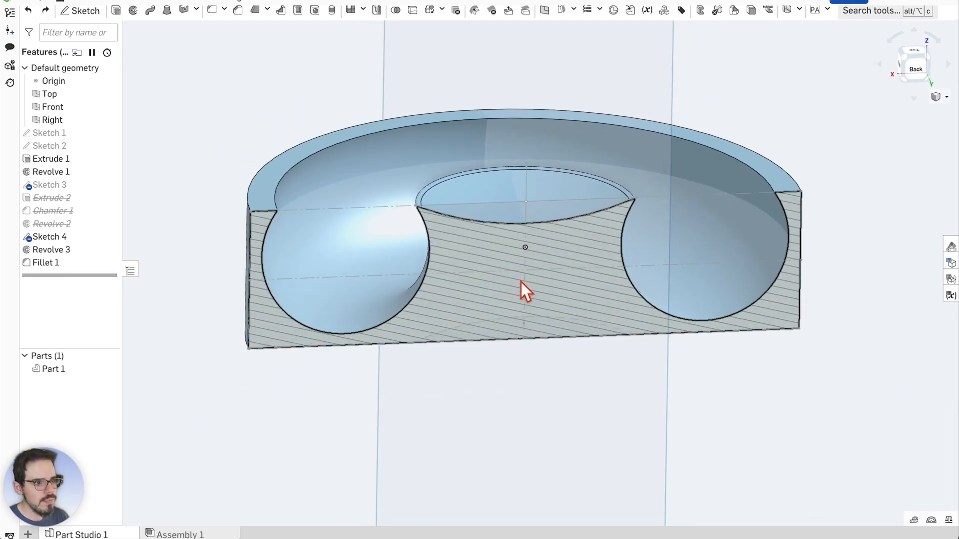
scroll(526, 256, "up", 1)
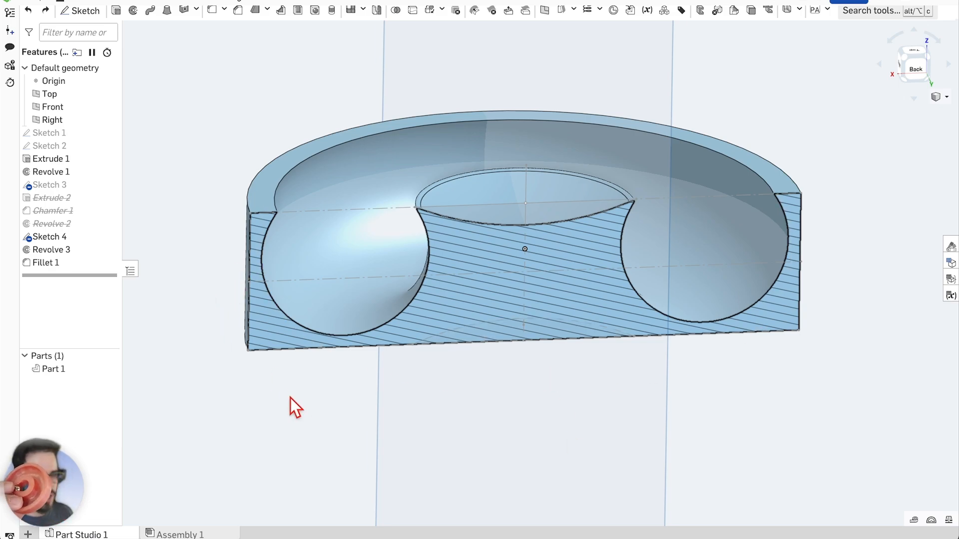
Orbit the sectioned part from above, then turn the view to face the section straight on
right_click_drag(289, 397, 412, 371)
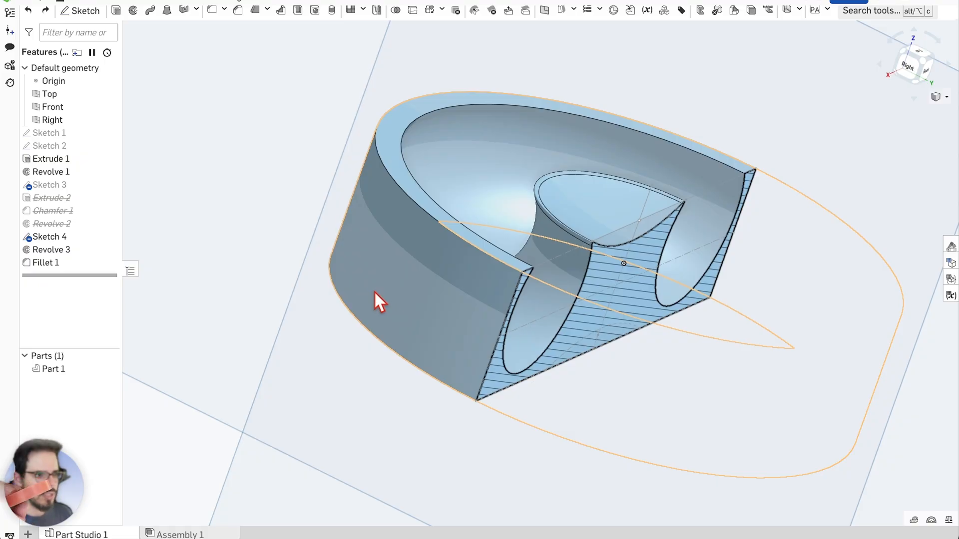
right_click_drag(374, 293, 350, 248)
scroll(436, 325, "down", 3)
scroll(607, 382, "up", 1)
right_click_drag(714, 407, 696, 384)
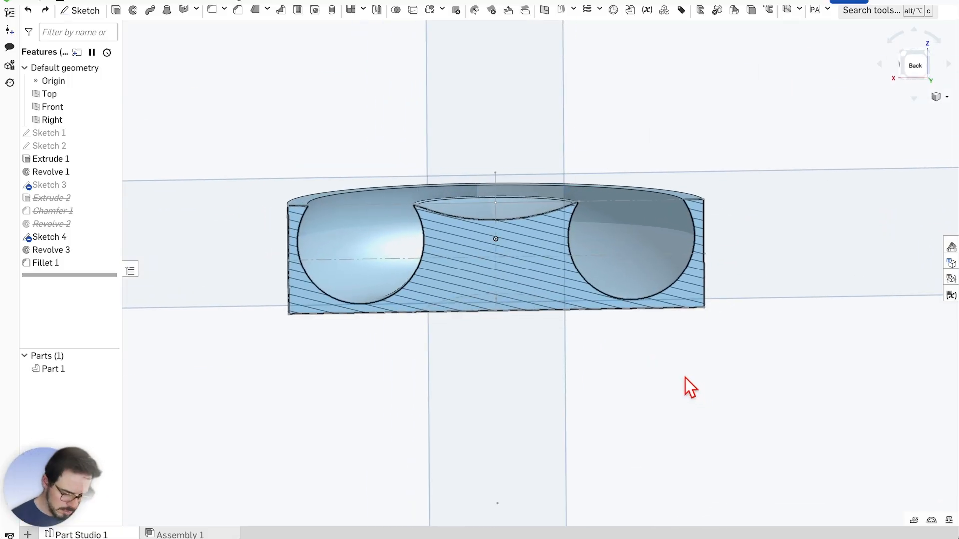
scroll(494, 223, "up", 1)
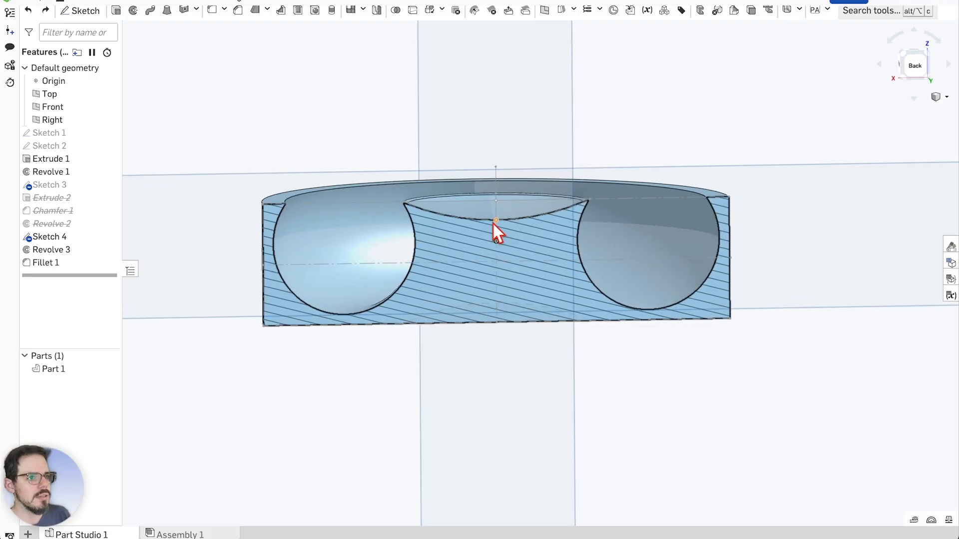
scroll(501, 217, "up", 1)
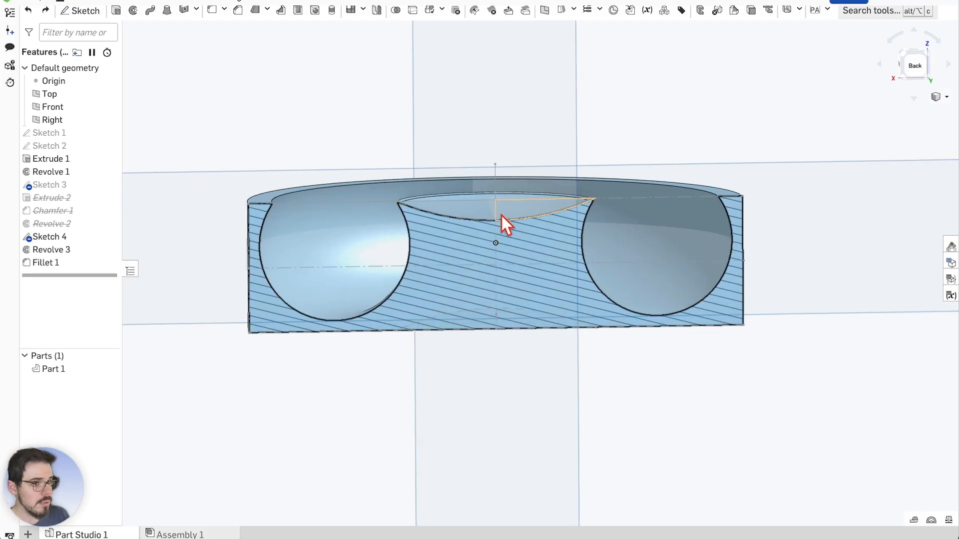
scroll(498, 218, "down", 2)
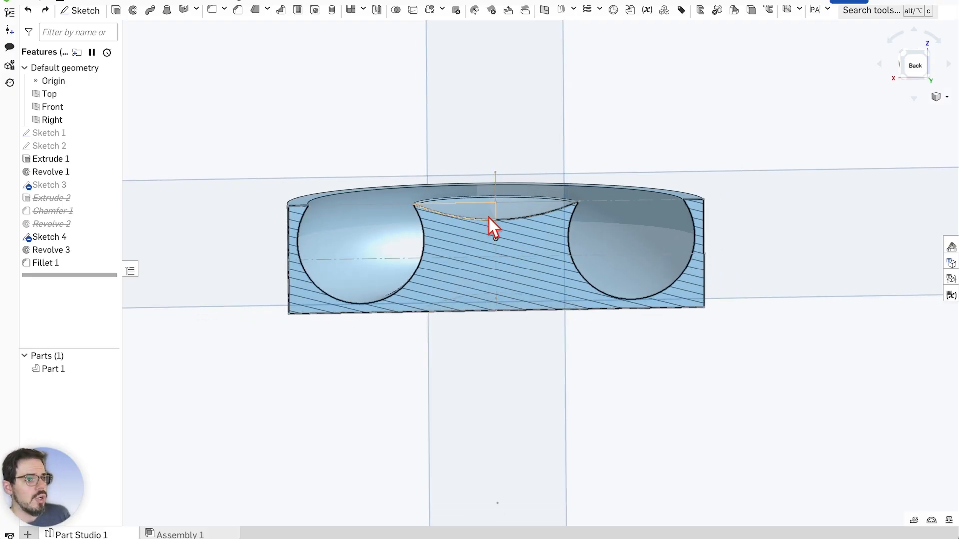
scroll(491, 214, "up", 1)
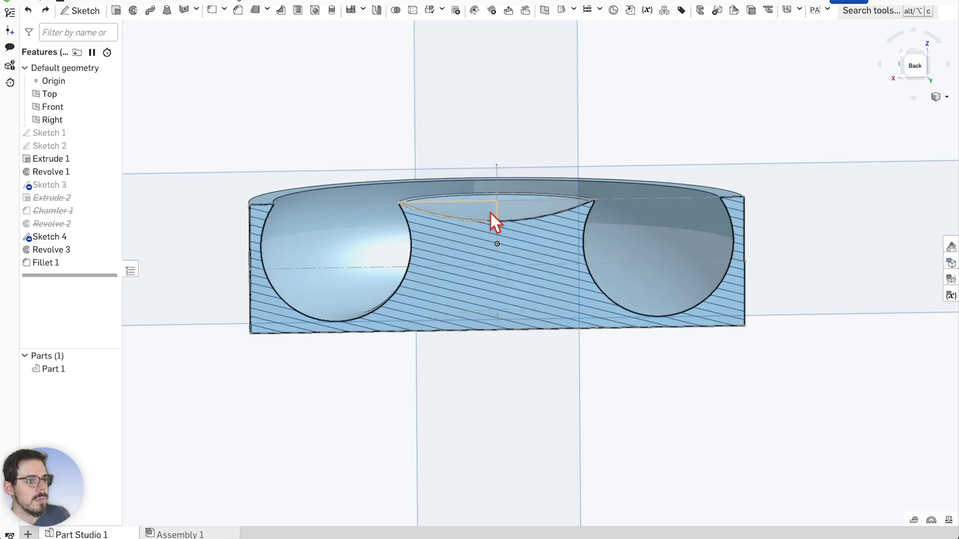
scroll(491, 215, "down", 1)
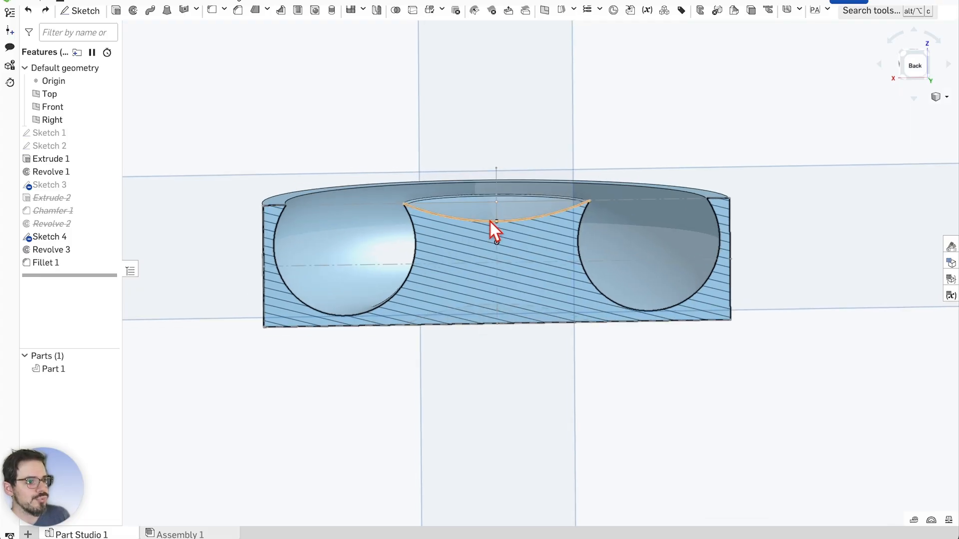
scroll(490, 222, "down", 2)
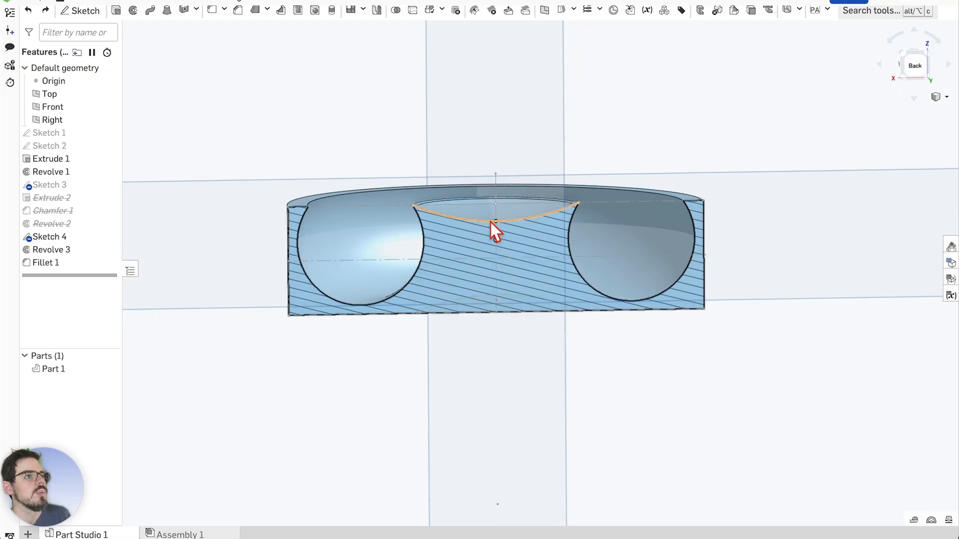
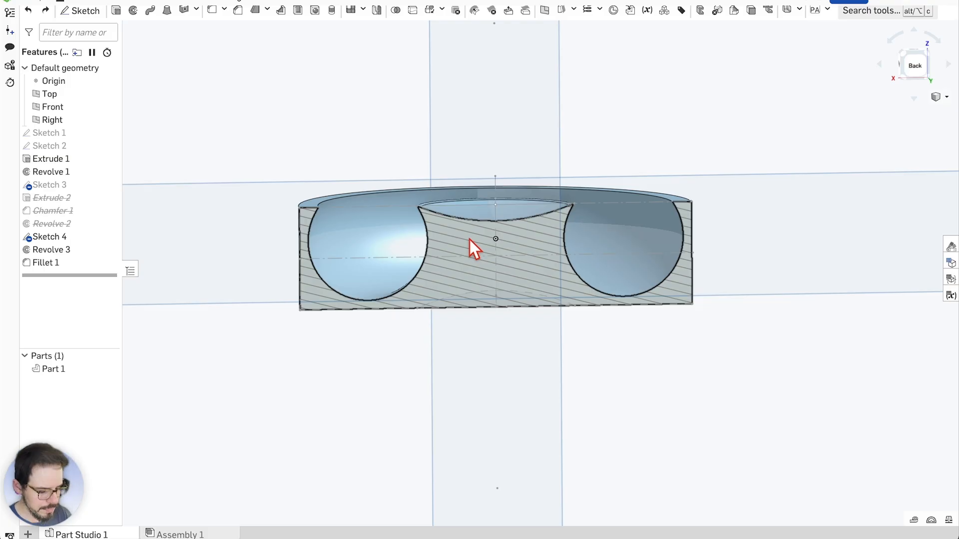
Orbit and zoom around the section view to inspect the disc's cross-section from above and the left
scroll(323, 200, "up", 4)
scroll(331, 231, "down", 5)
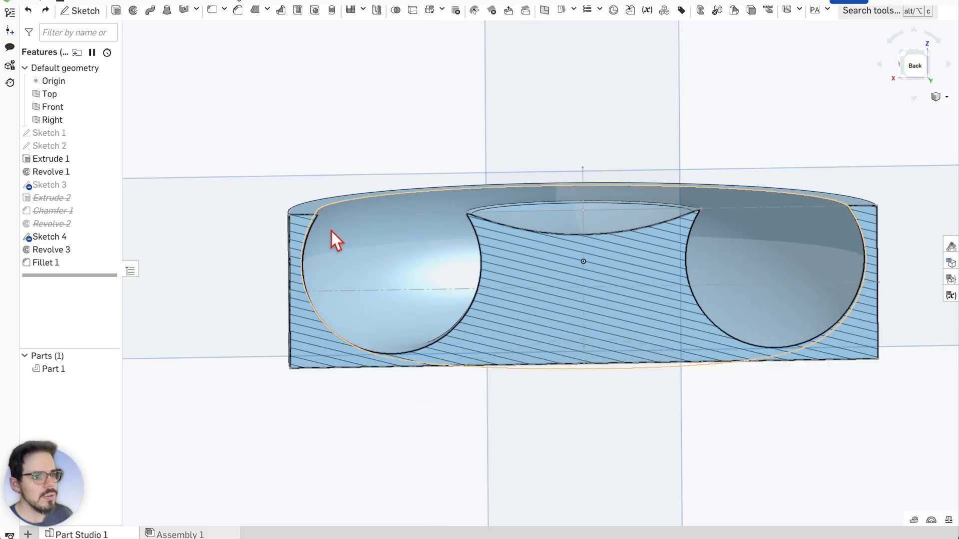
scroll(587, 279, "up", 2)
scroll(582, 281, "down", 3)
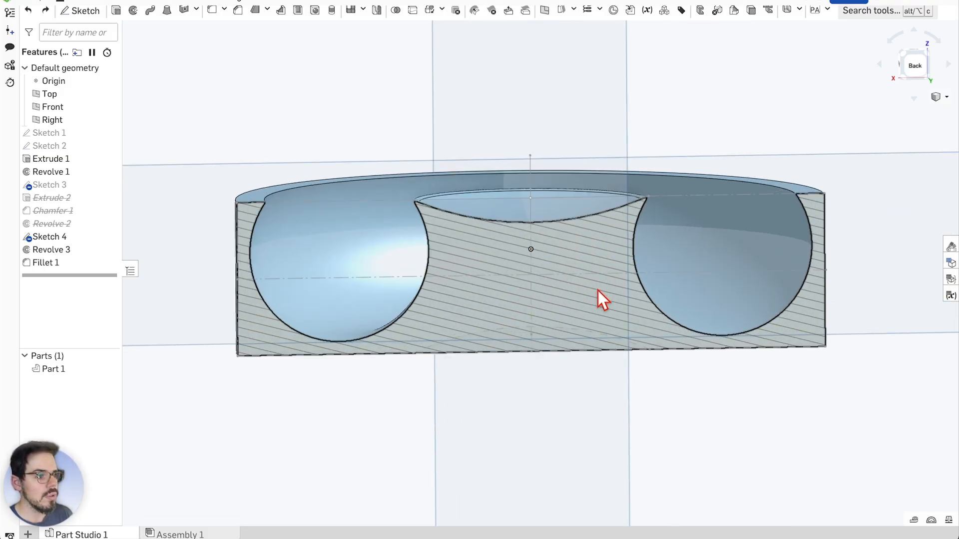
scroll(637, 394, "up", 2)
right_click_drag(638, 384, 543, 379)
scroll(569, 312, "down", 1)
scroll(570, 325, "up", 1)
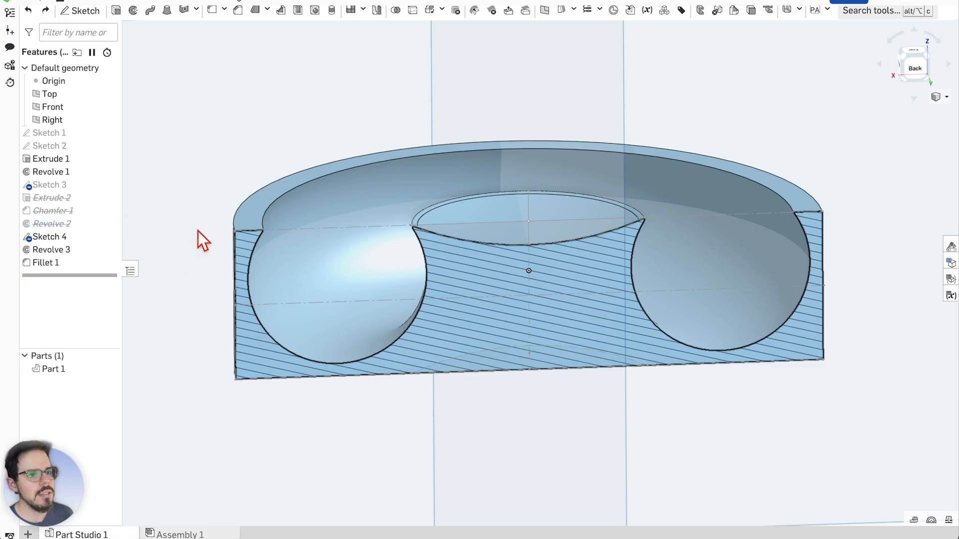
right_click_drag(198, 231, 223, 239)
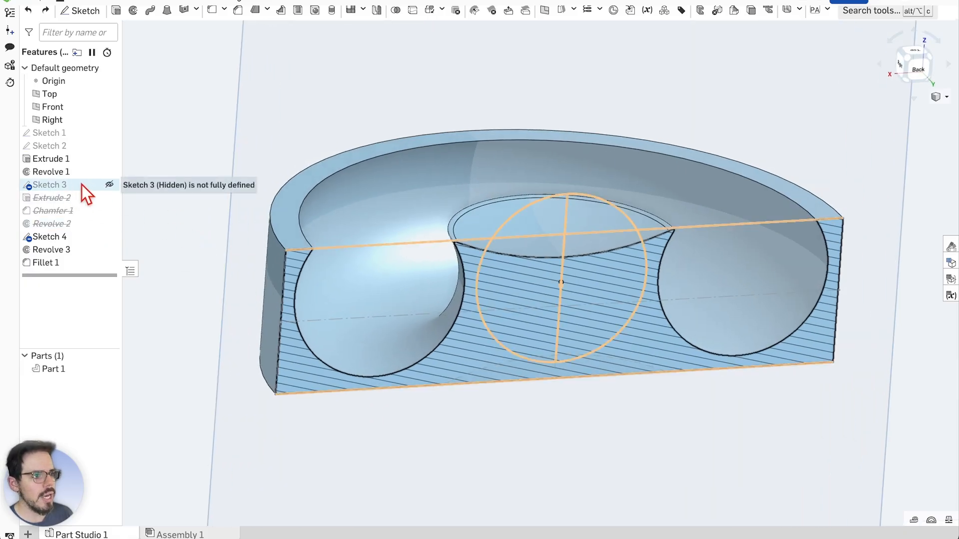
Open Sketch 2 face-on, inspect the Ø14 circle's 15 mm offset, and close it unchanged
double_click(81, 146)
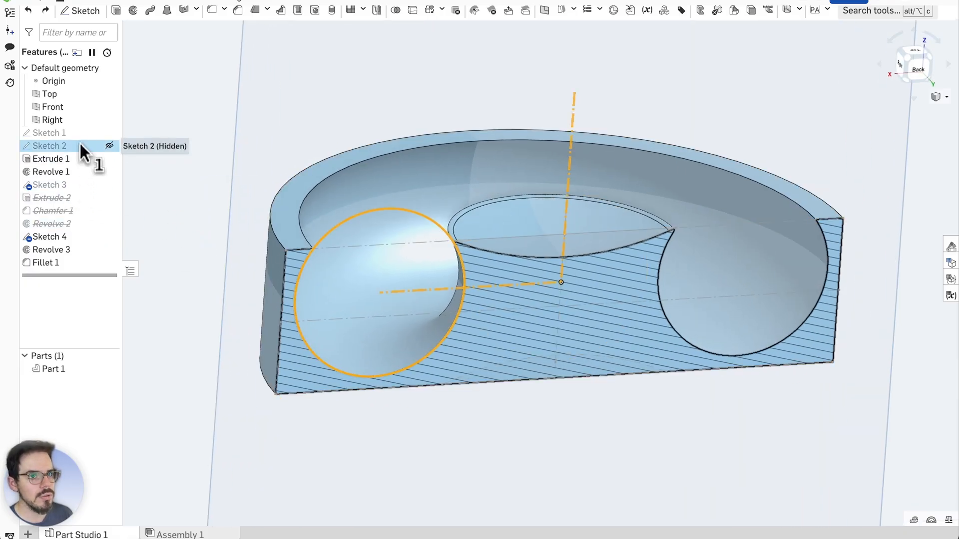
right_click(501, 329)
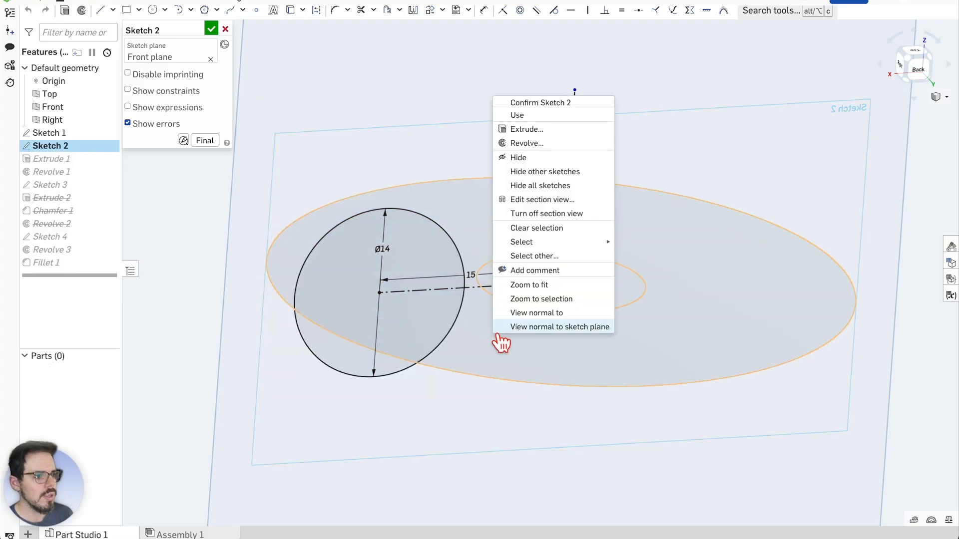
left_click(574, 332)
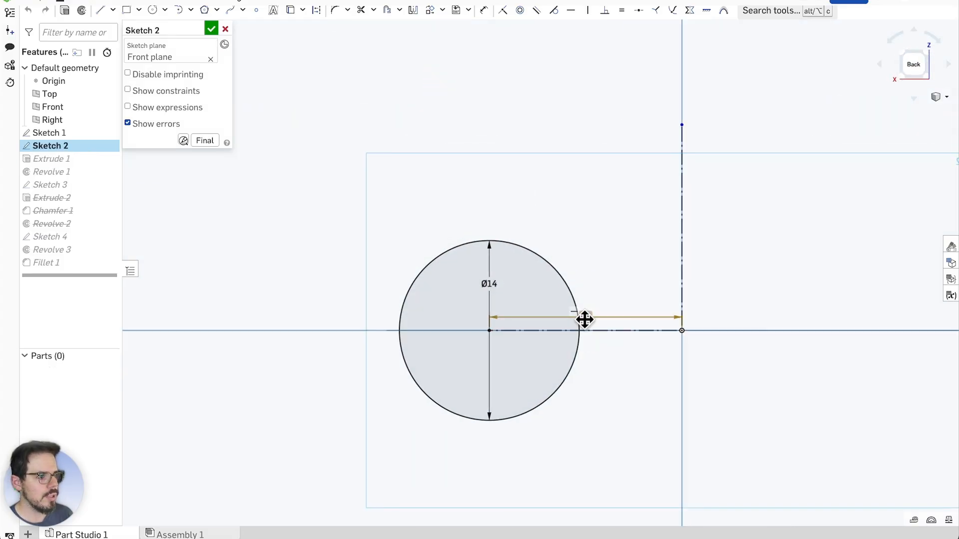
double_click(582, 318)
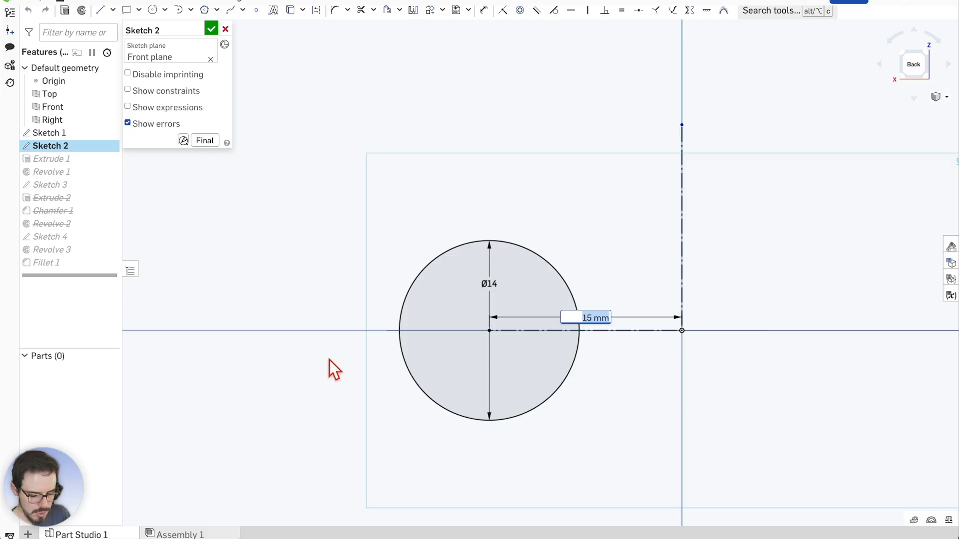
scroll(489, 330, "down", 2)
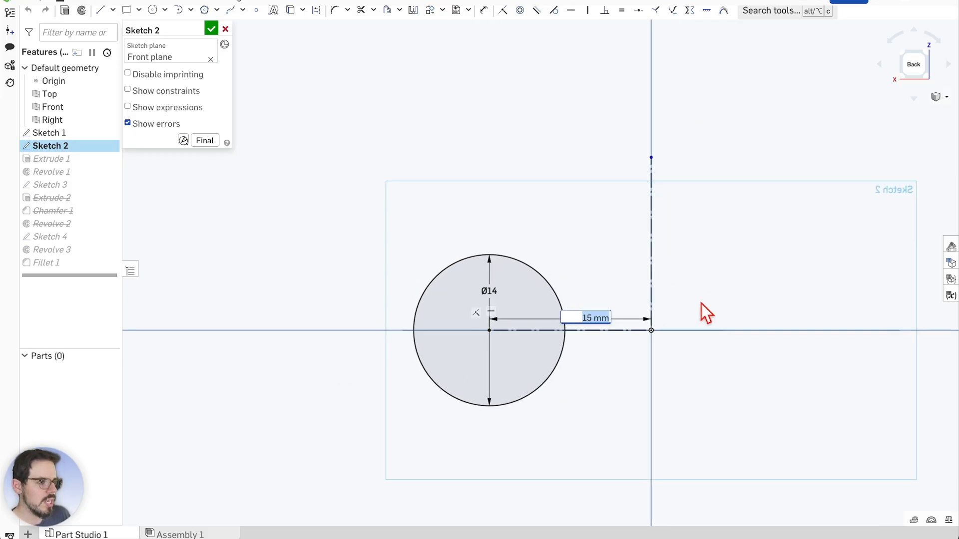
scroll(702, 314, "up", 1)
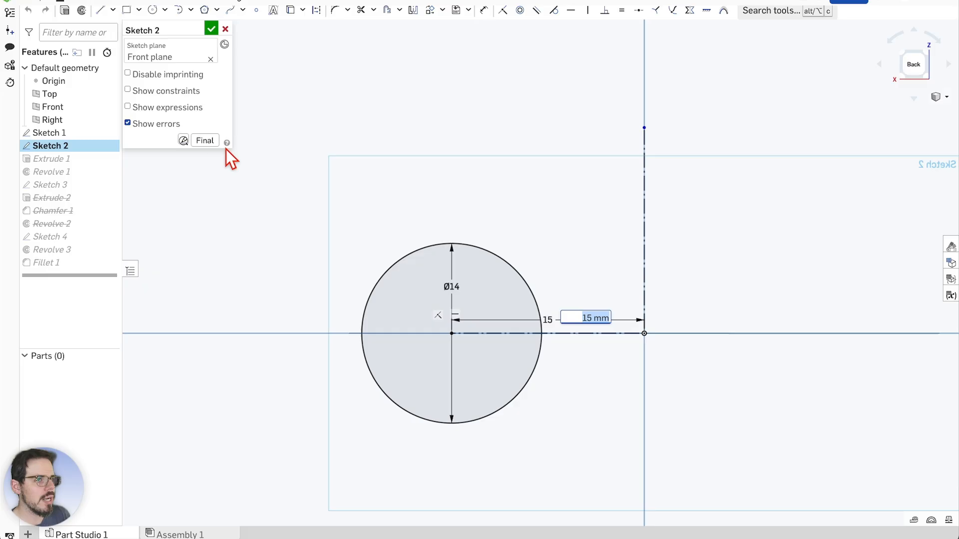
left_click(225, 29)
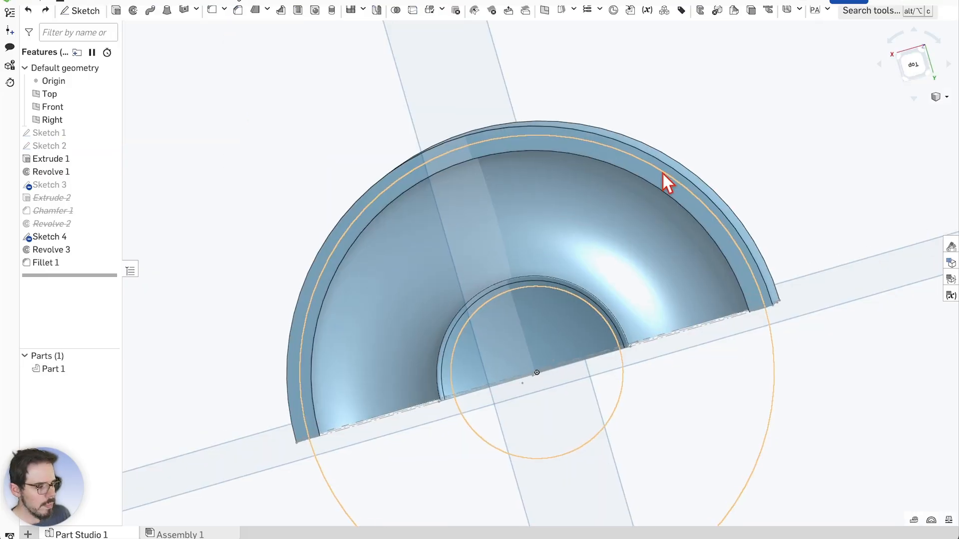
right_click_drag(789, 164, 668, 163)
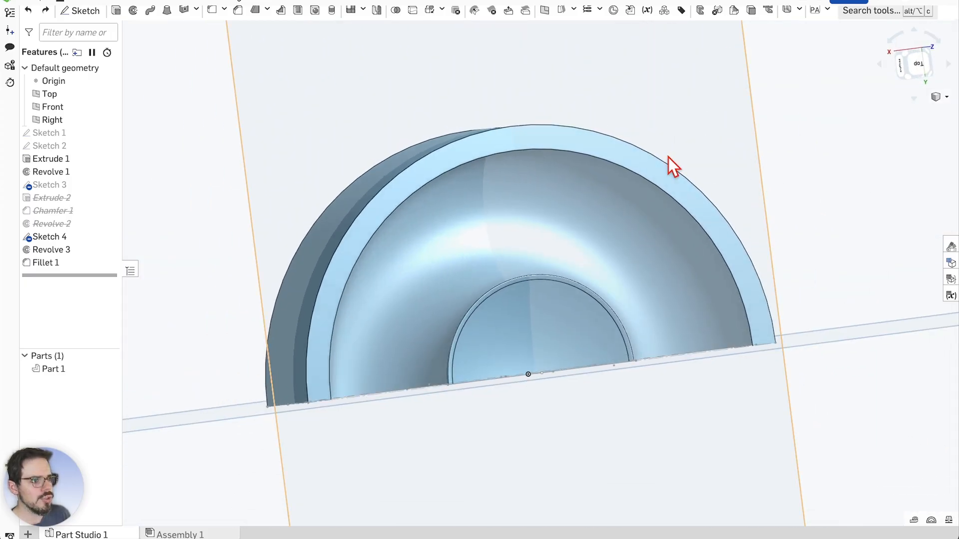
scroll(430, 146, "up", 8)
scroll(422, 159, "down", 5)
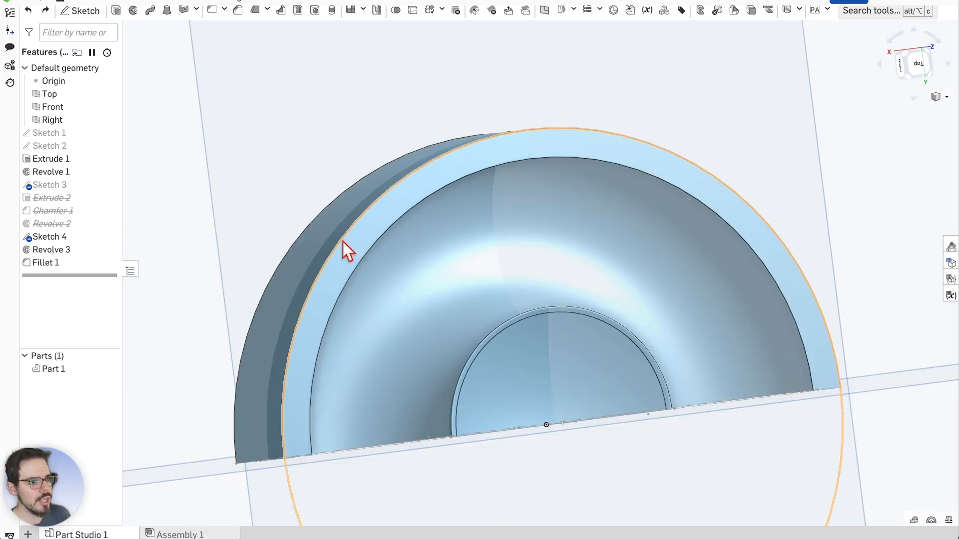
scroll(412, 181, "down", 3)
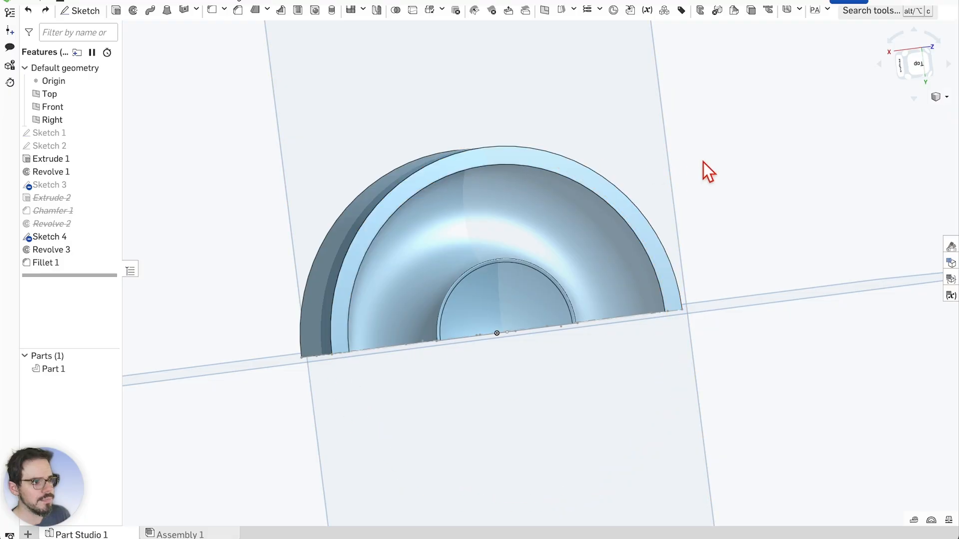
right_click_drag(703, 163, 684, 162)
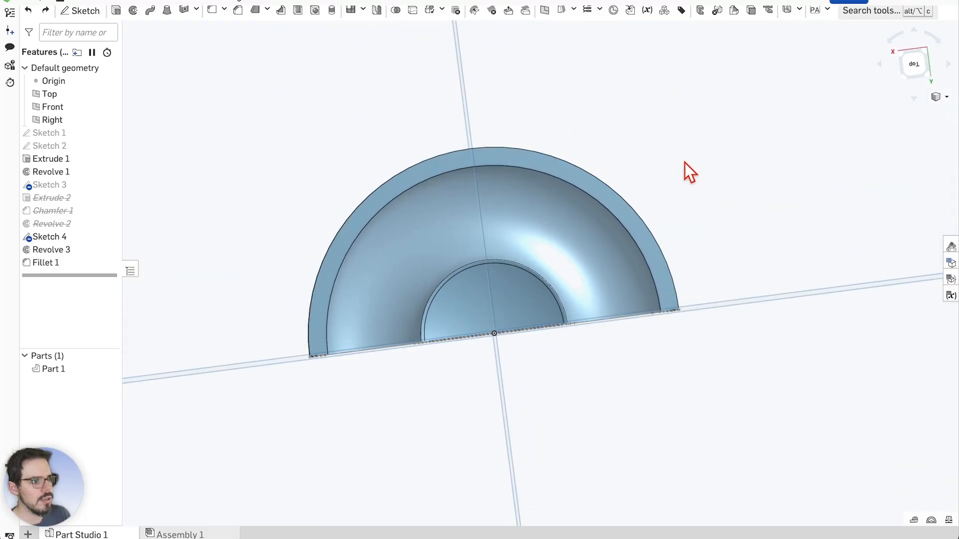
scroll(476, 168, "up", 2)
mouse_move(528, 121)
right_mouse_down()
mouse_move(539, 95)
mouse_move(535, 63)
mouse_move(550, 57)
right_mouse_up()
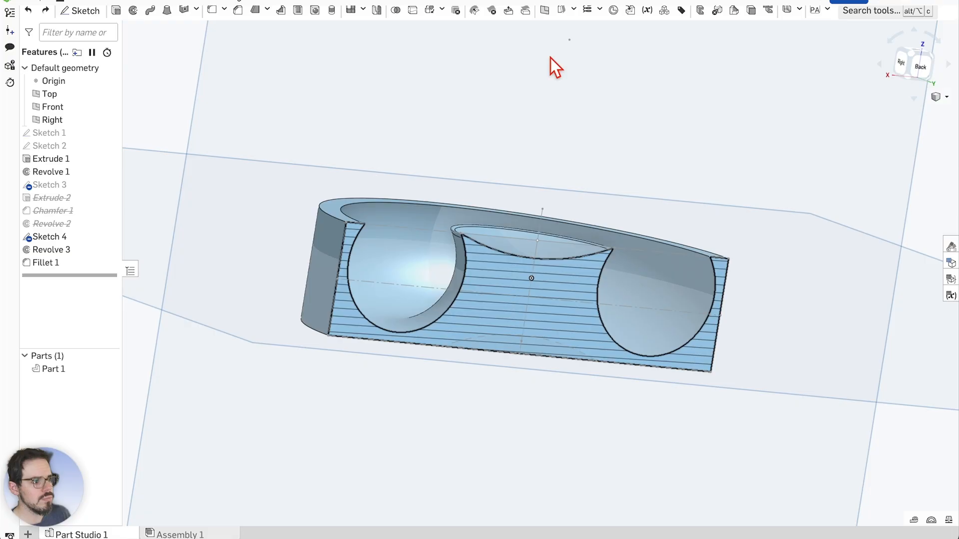
mouse_move(548, 59)
right_mouse_down()
mouse_move(578, 108)
mouse_move(552, 105)
mouse_move(642, 115)
mouse_move(562, 115)
right_mouse_up()
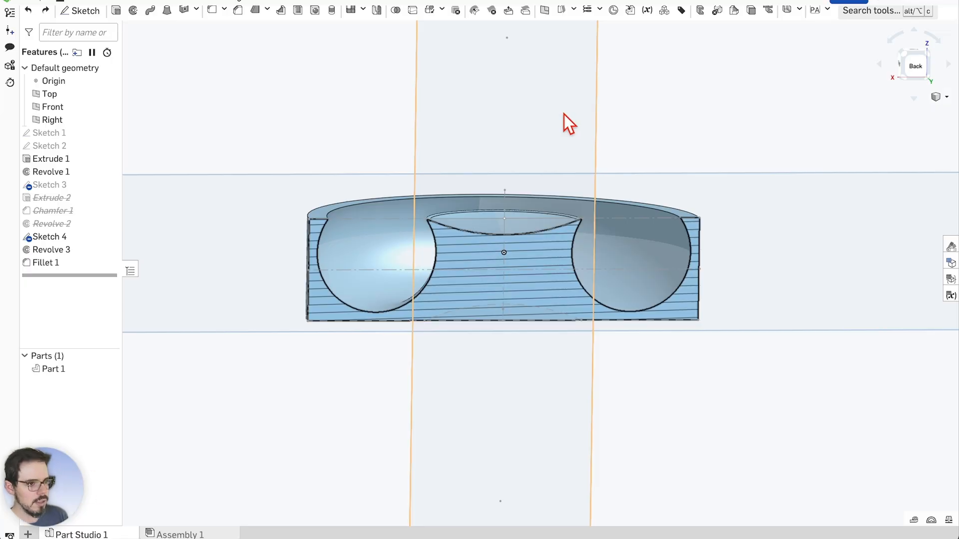
scroll(502, 253, "up", 2)
scroll(502, 251, "down", 2)
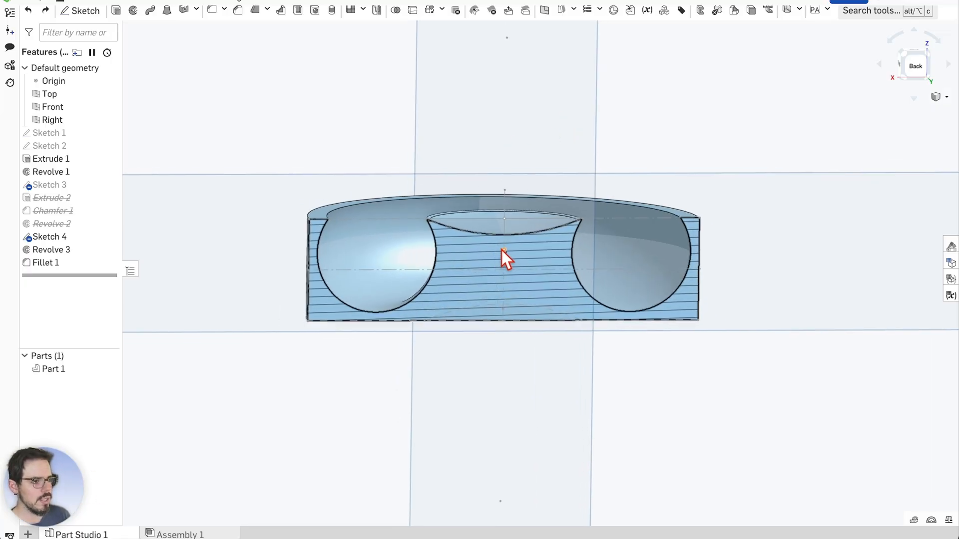
right_click_drag(532, 163, 485, 229)
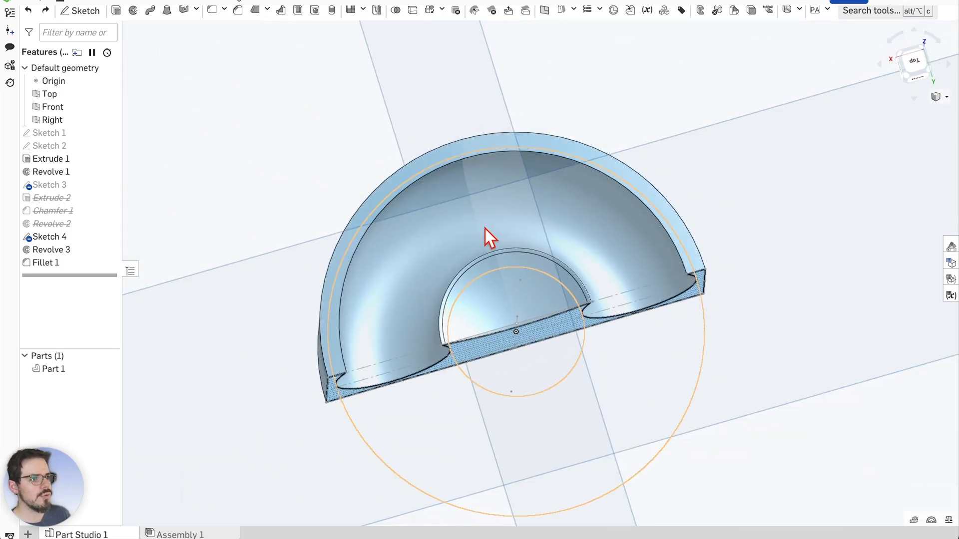
mouse_move(272, 168)
right_mouse_down()
mouse_move(278, 185)
mouse_move(278, 165)
right_mouse_up()
scroll(338, 195, "down", 5)
scroll(354, 267, "down", 2)
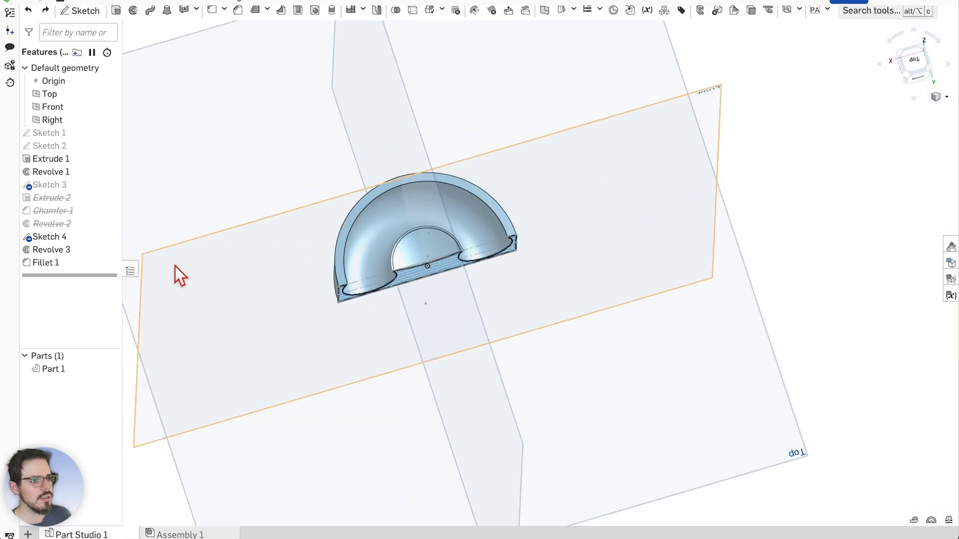
scroll(177, 265, "up", 2)
Start a new sketch on the Top plane
scroll(322, 221, "down", 2)
left_click(82, 11)
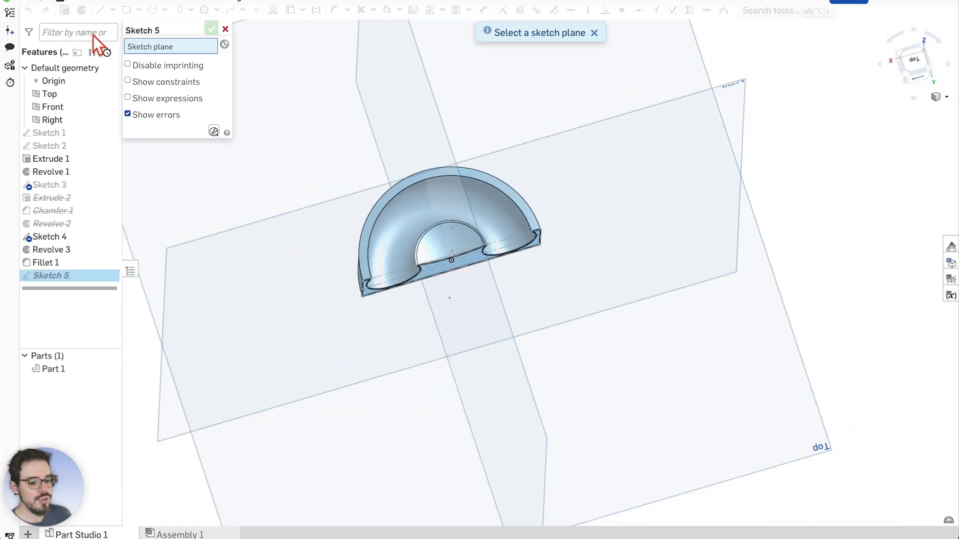
scroll(369, 277, "down", 2)
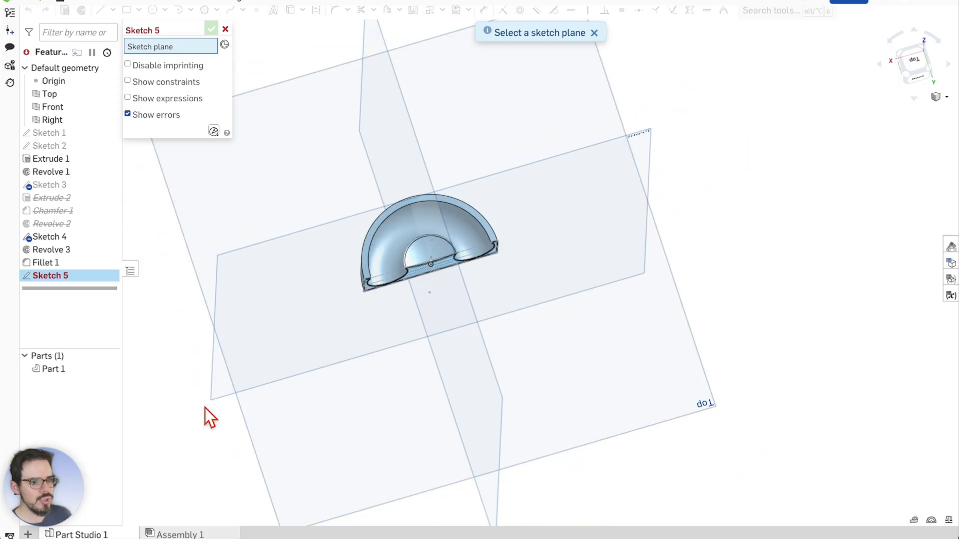
left_click(208, 204)
scroll(249, 212, "up", 4)
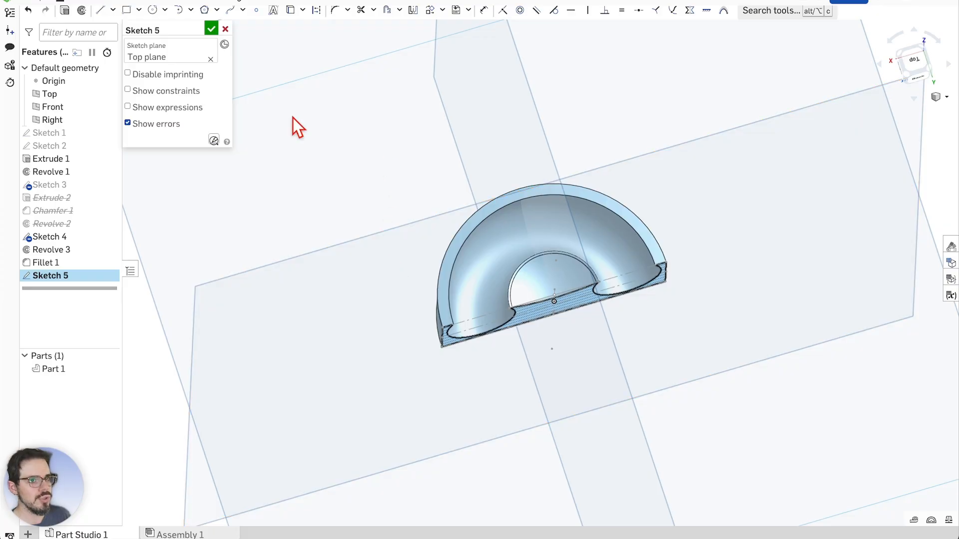
Look straight down at the sketch plane and turn off the section view to show the whole disc
right_click(399, 176)
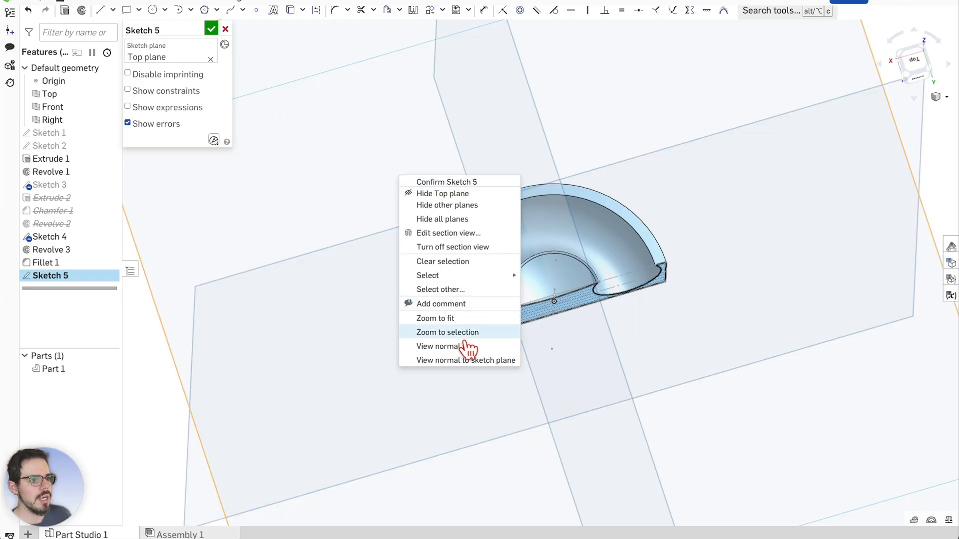
left_click(460, 360)
scroll(572, 275, "up", 3)
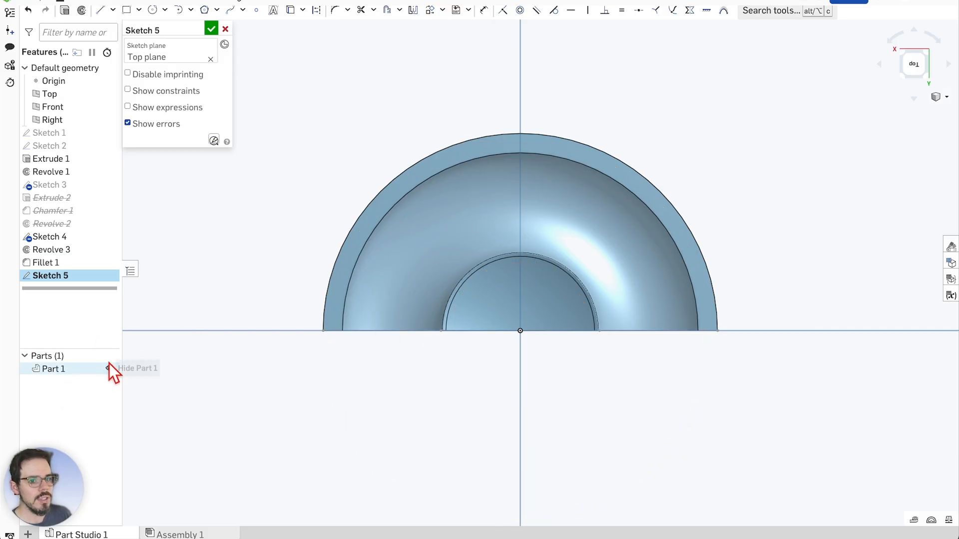
right_click(391, 202)
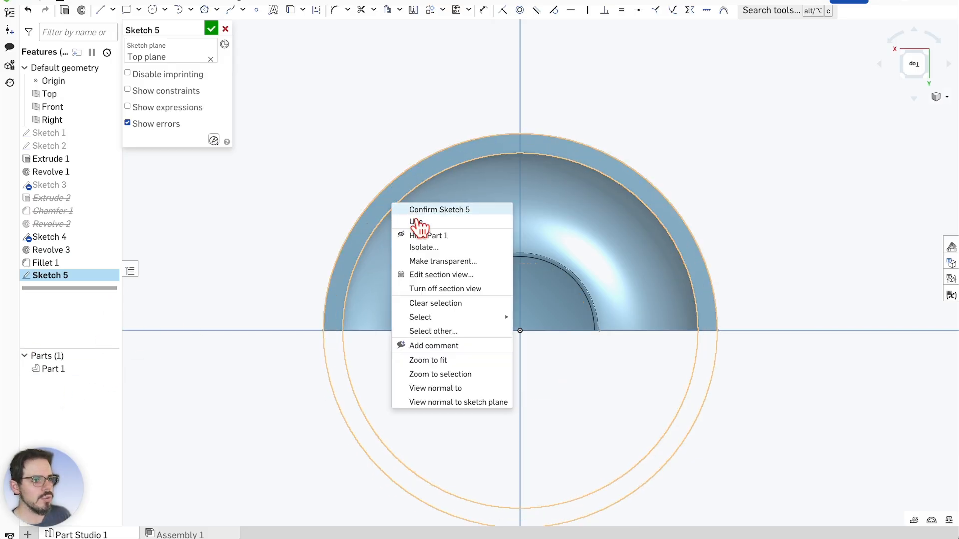
left_click(460, 299)
scroll(526, 335, "up", 2)
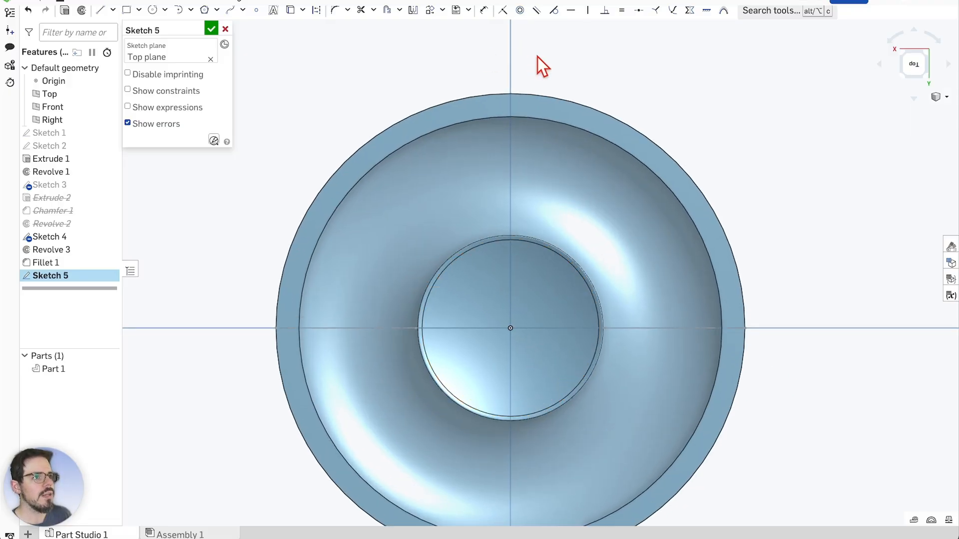
scroll(475, 90, "up", 4)
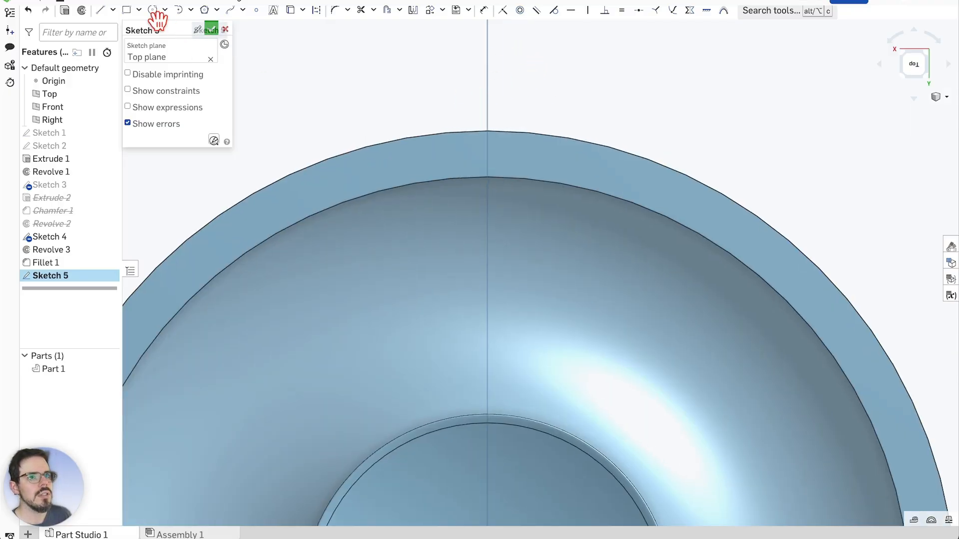
scroll(472, 93, "up", 1)
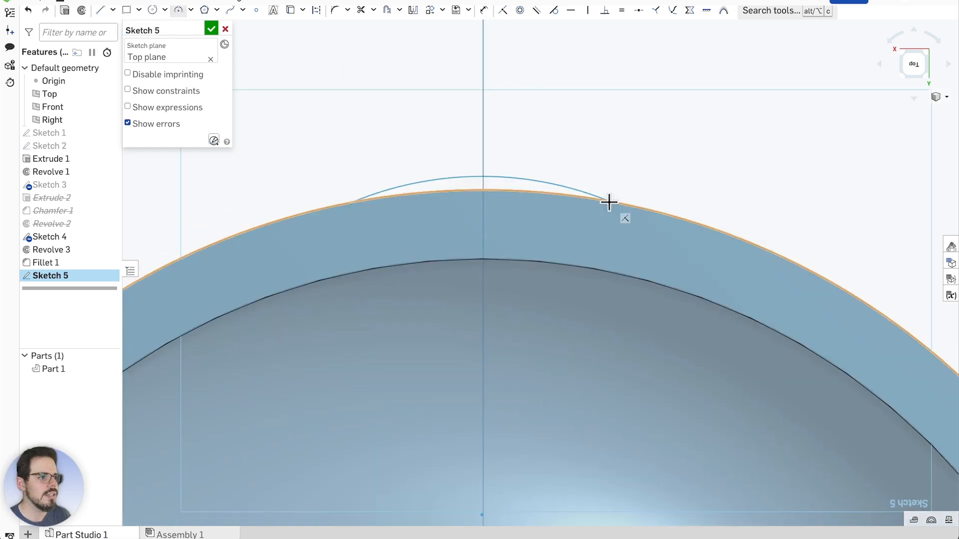
Draw a shallow 31.651 mm radius arc across the top of the outer rim and select it
left_click(610, 201)
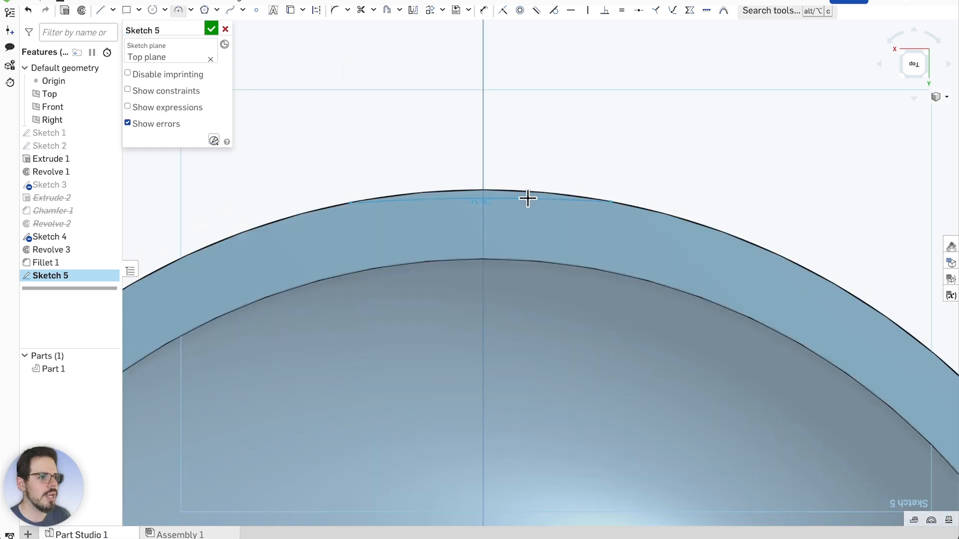
left_click(483, 210)
scroll(456, 164, "down", 4)
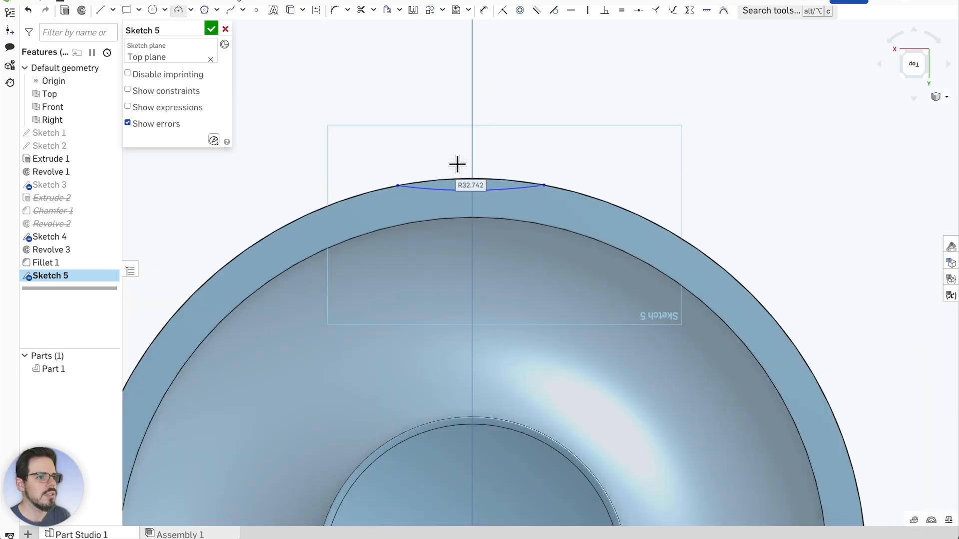
scroll(459, 149, "up", 1)
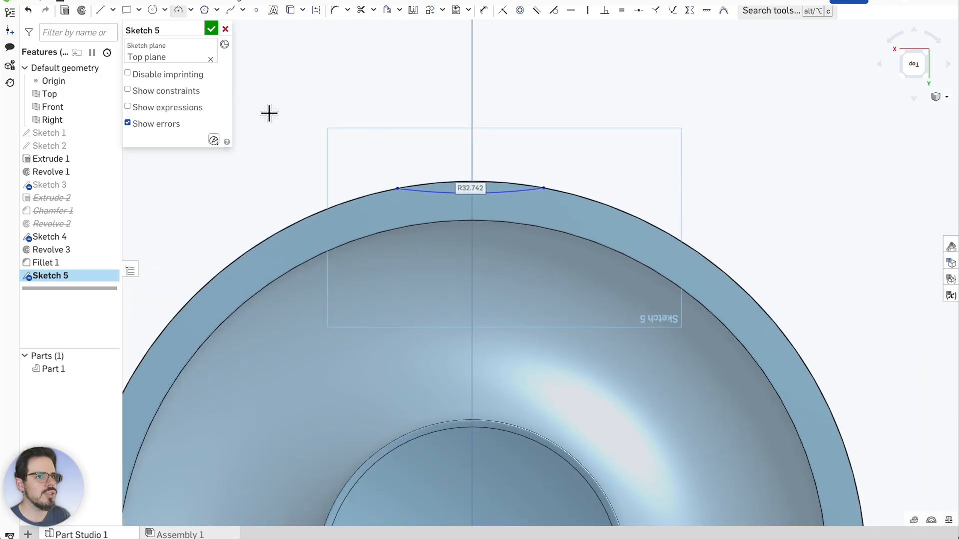
key("Escape")
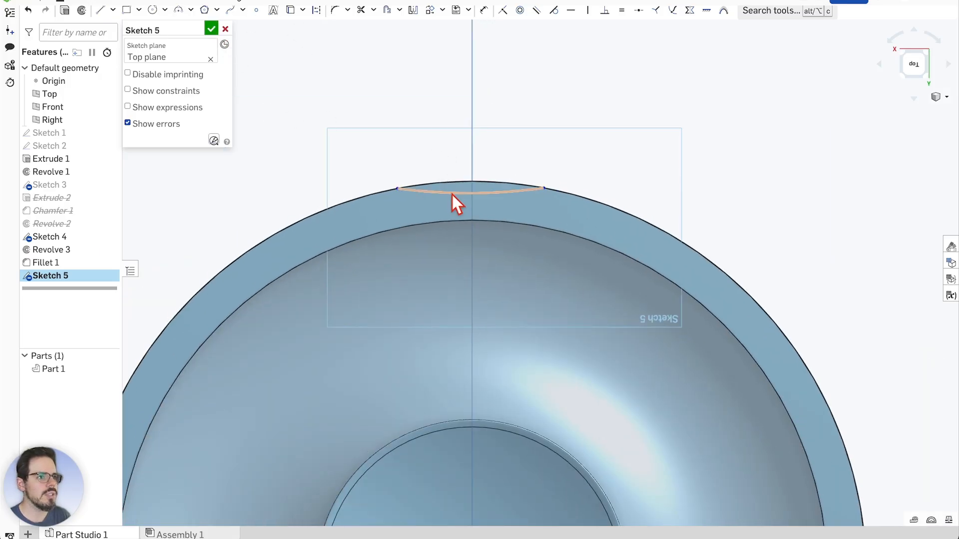
left_click(449, 193)
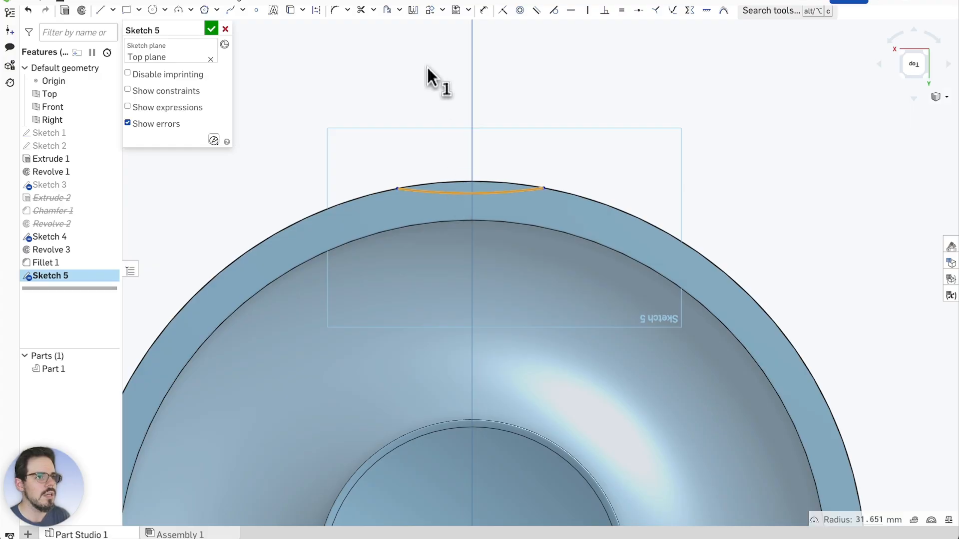
Start a circular pattern of the rim arc and sweep its angle to about 240°
left_click(443, 11)
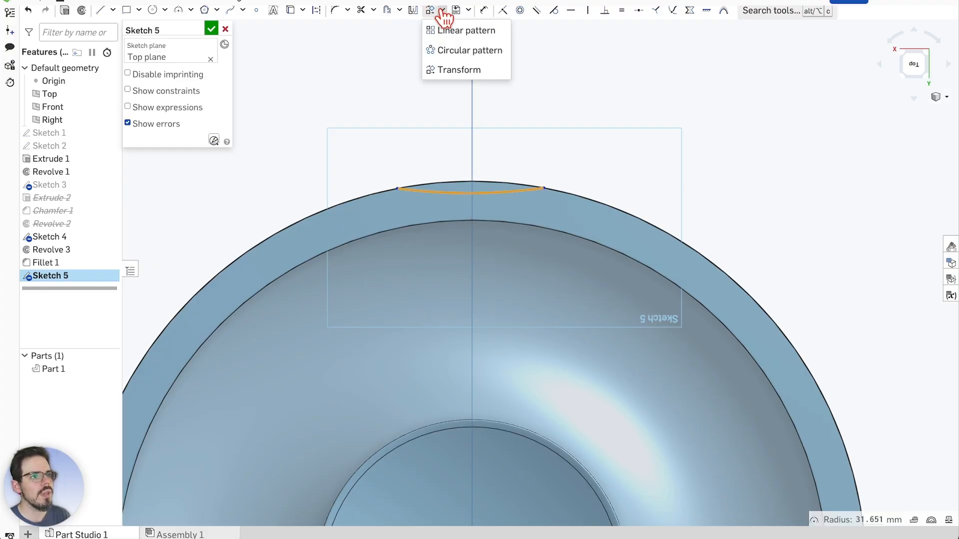
left_click(452, 51)
scroll(479, 141, "down", 2)
scroll(478, 142, "down", 3)
scroll(489, 208, "up", 1)
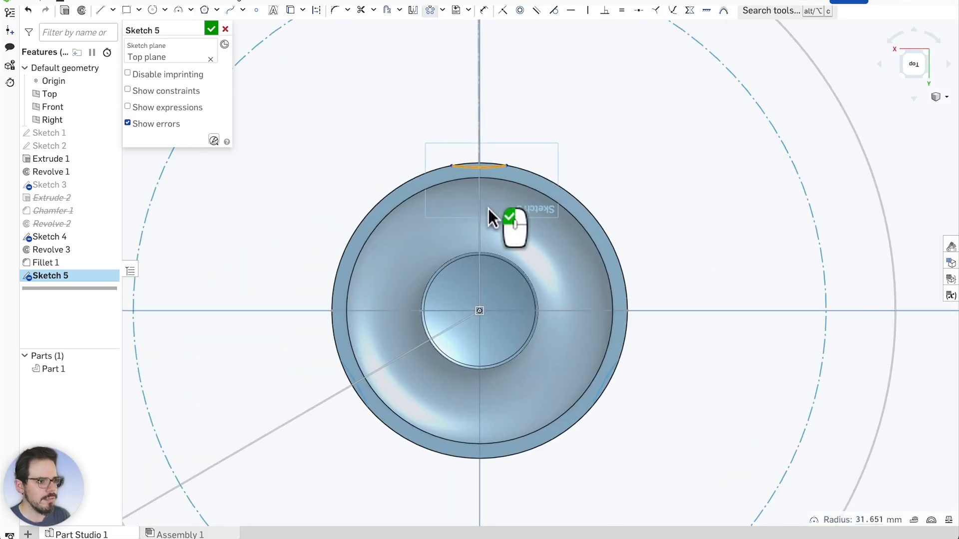
scroll(476, 275, "up", 1)
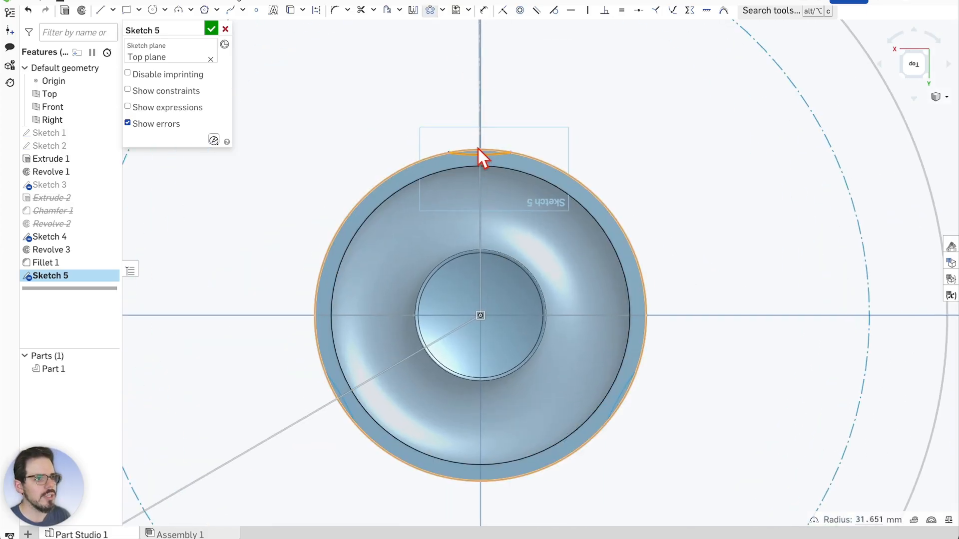
scroll(499, 234, "down", 2)
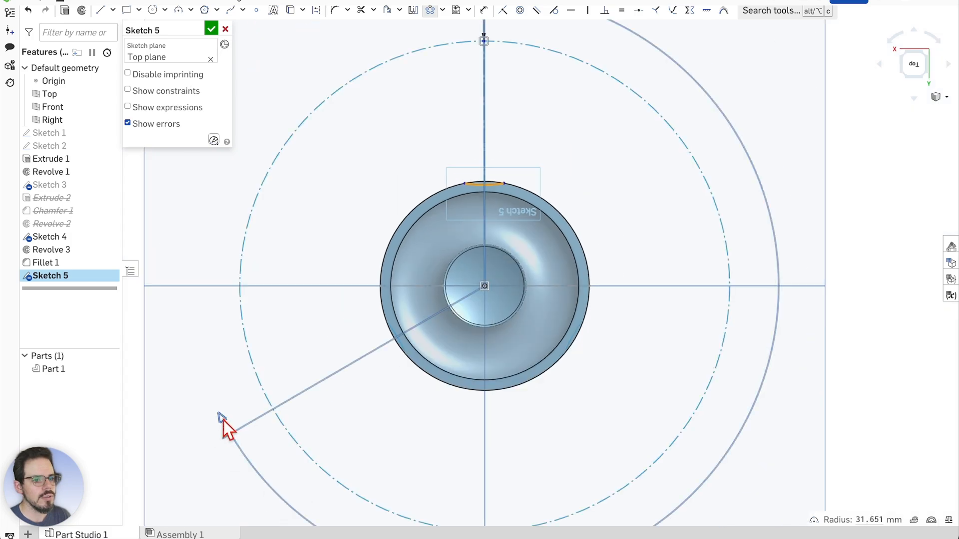
left_click_drag(224, 419, 367, 274)
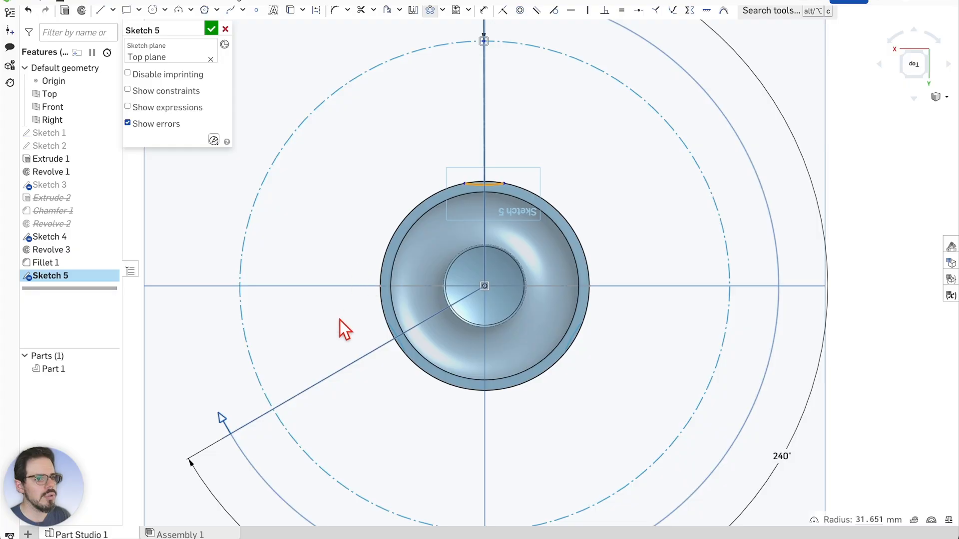
left_click_drag(340, 330, 225, 418)
scroll(467, 278, "down", 5)
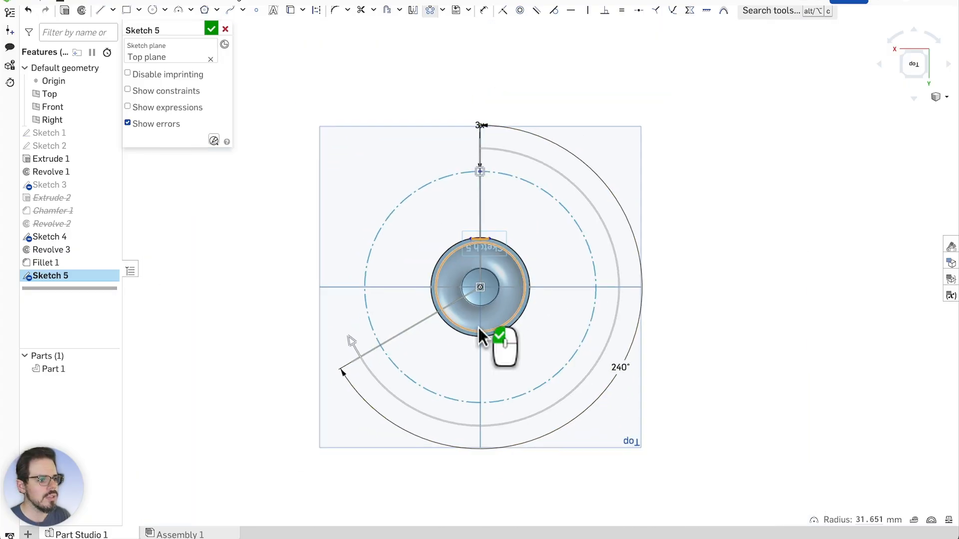
scroll(472, 256, "up", 4)
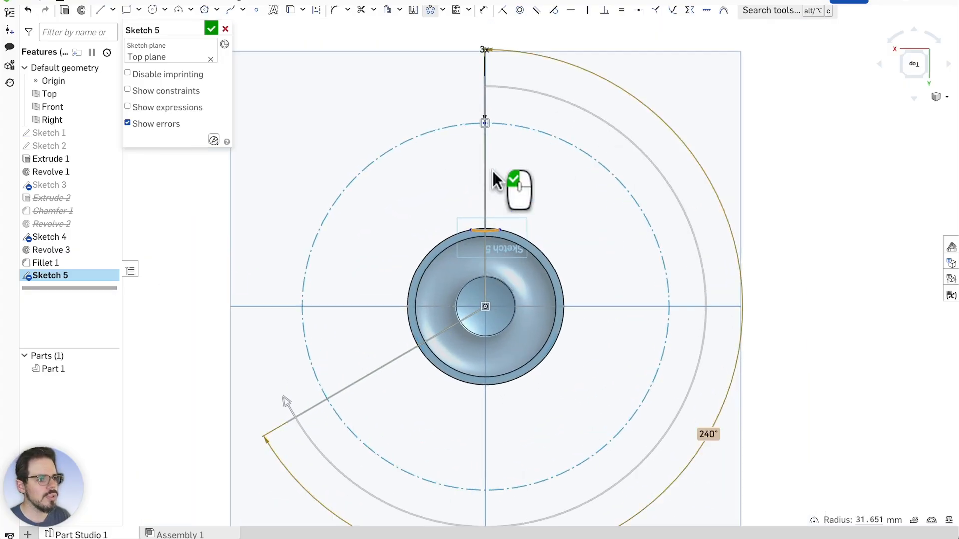
scroll(493, 159, "up", 2)
scroll(485, 59, "up", 1)
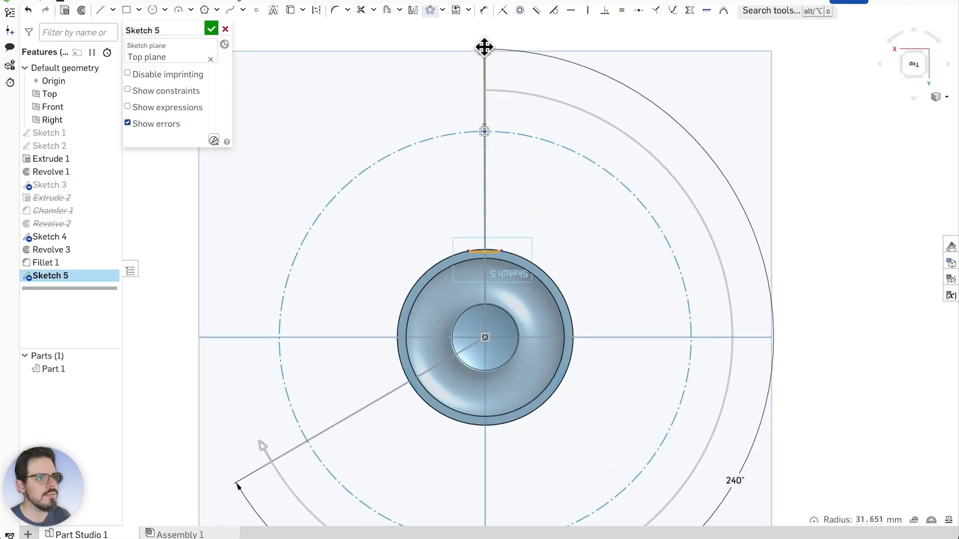
Set the pattern to 10 copies and widen its angle to about 324°
left_click(484, 47)
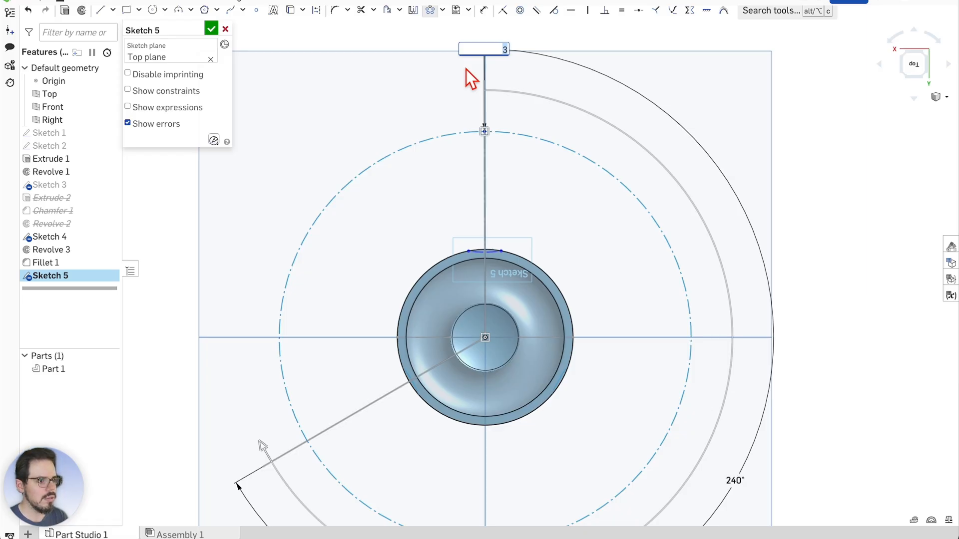
type("10")
key("Return")
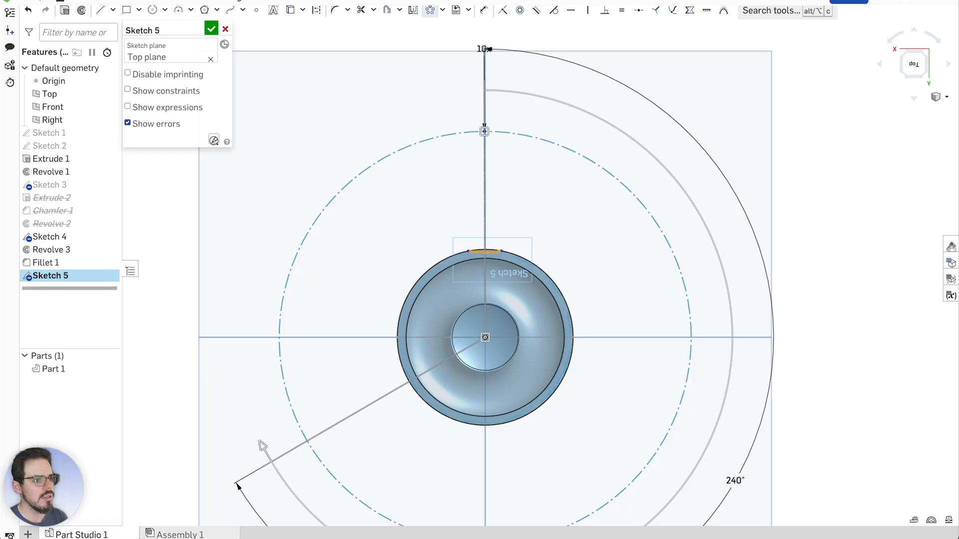
left_click_drag(263, 442, 457, 164)
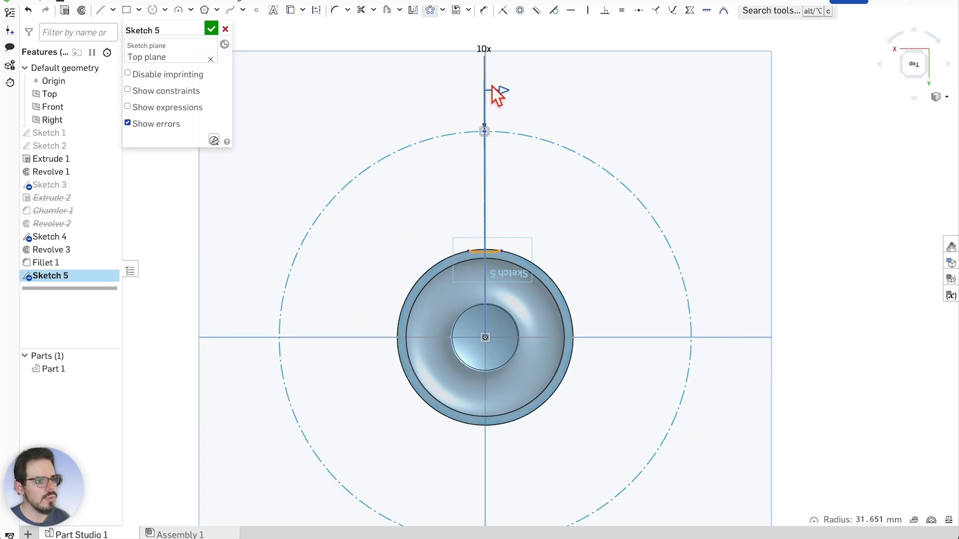
left_click_drag(493, 86, 370, 159)
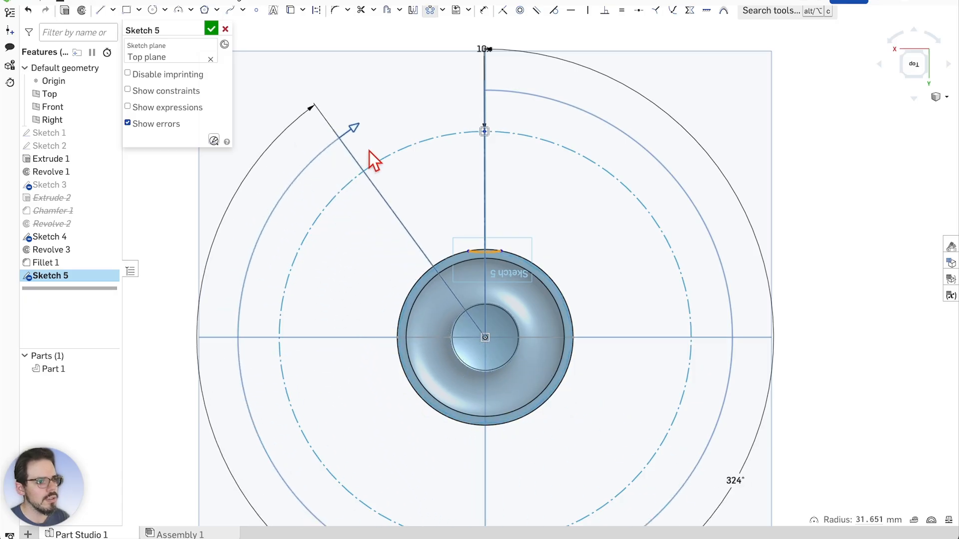
mouse_move(398, 107)
left_mouse_down()
mouse_move(351, 136)
mouse_move(367, 114)
mouse_move(335, 121)
mouse_move(373, 102)
mouse_move(308, 169)
mouse_move(306, 195)
mouse_move(382, 105)
left_mouse_up()
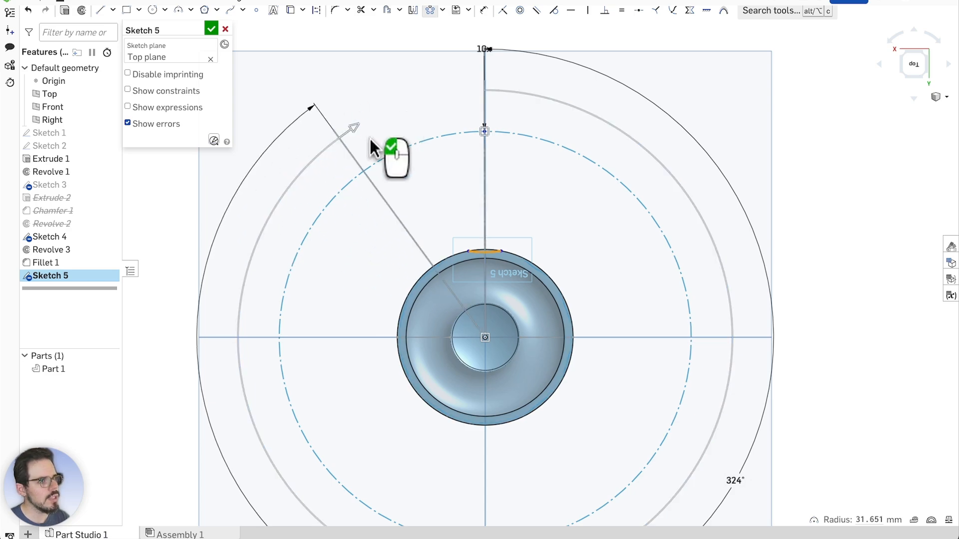
scroll(434, 260, "up", 5)
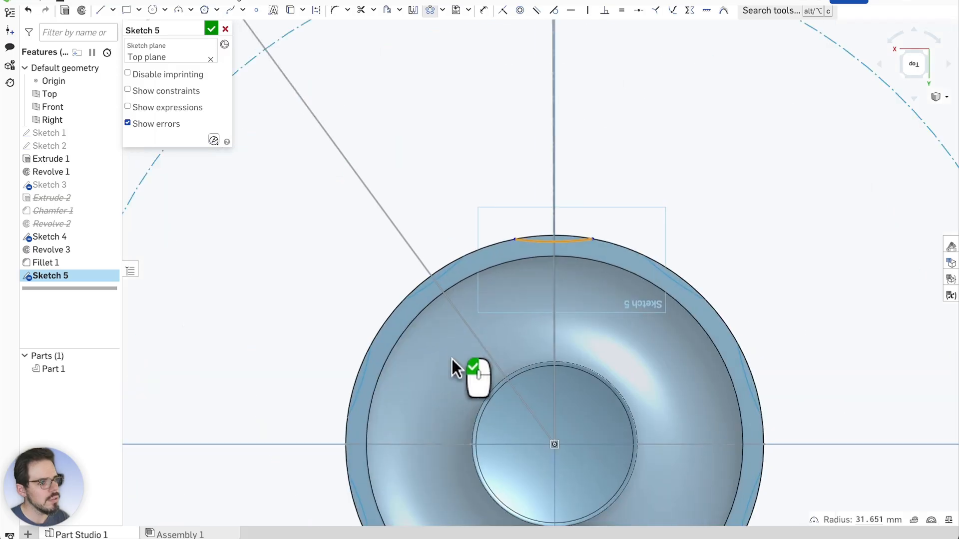
scroll(406, 358, "up", 3)
scroll(396, 340, "down", 5)
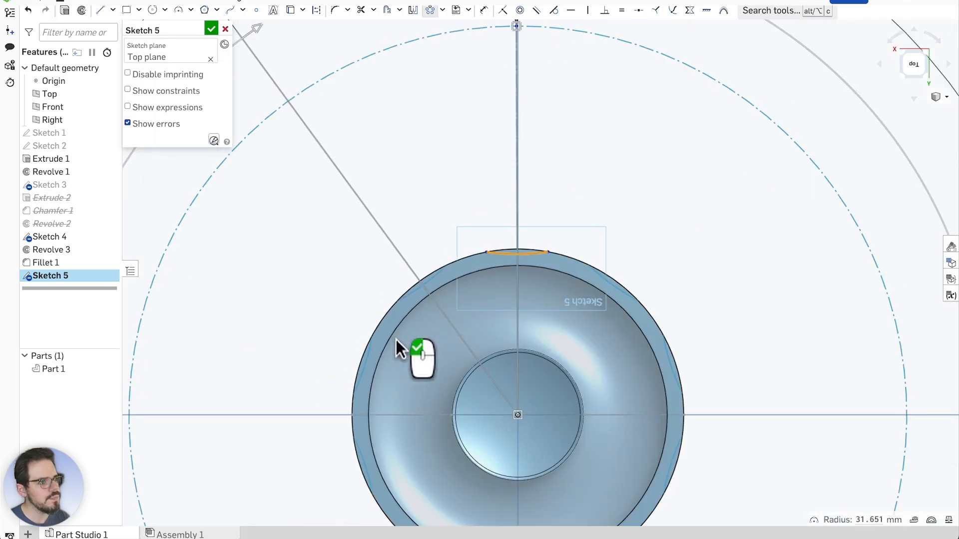
scroll(448, 322, "down", 4)
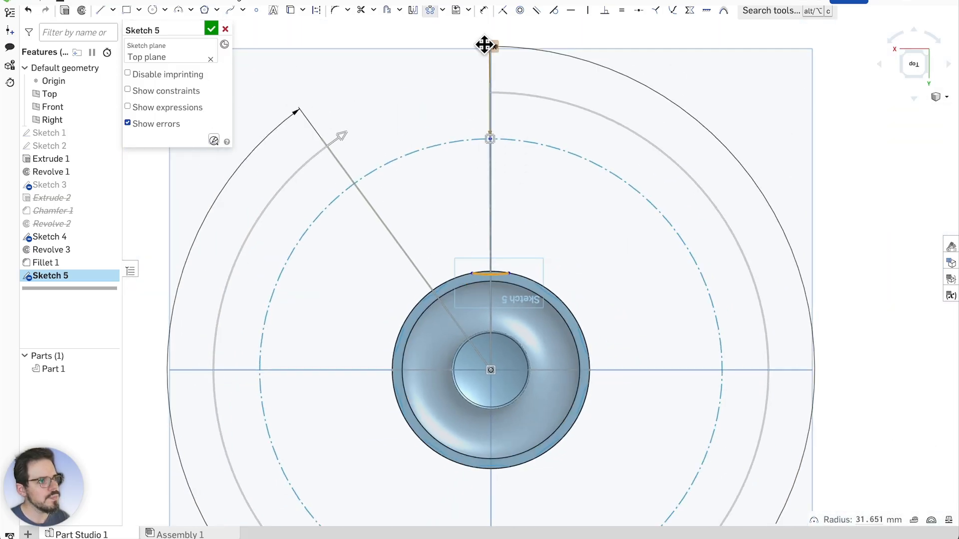
Raise the pattern to 12 copies and widen its sweep angle
left_click(488, 47)
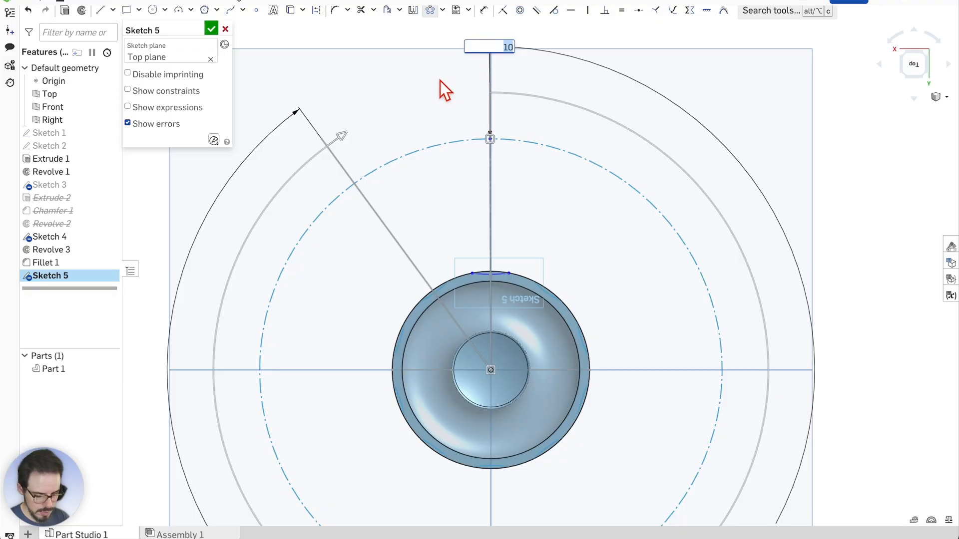
type("12")
key("Return")
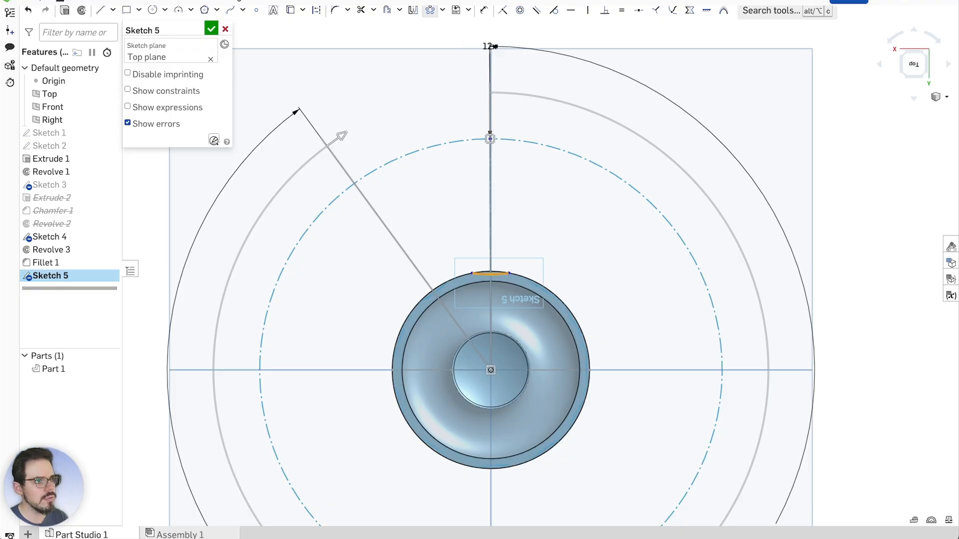
left_click_drag(343, 140, 387, 120)
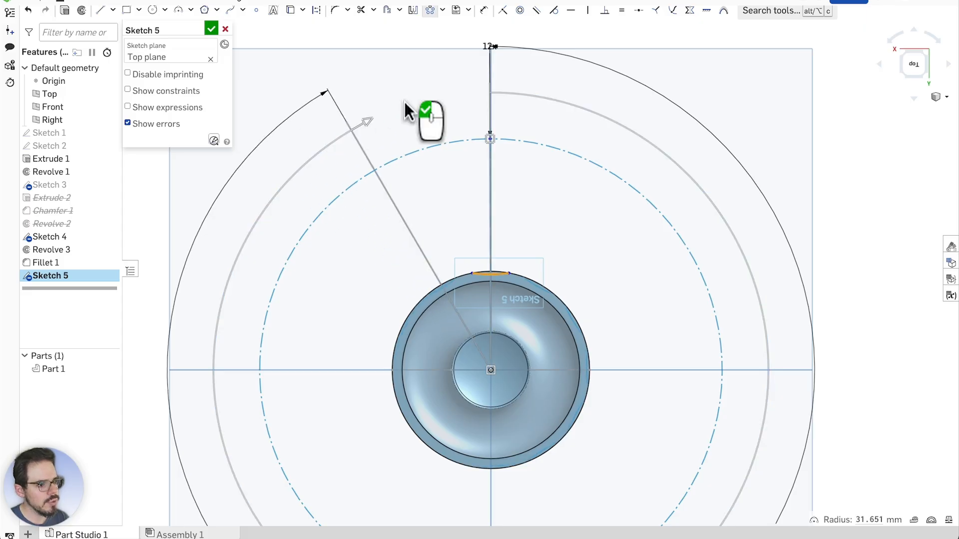
scroll(575, 452, "up", 5)
scroll(594, 442, "down", 5)
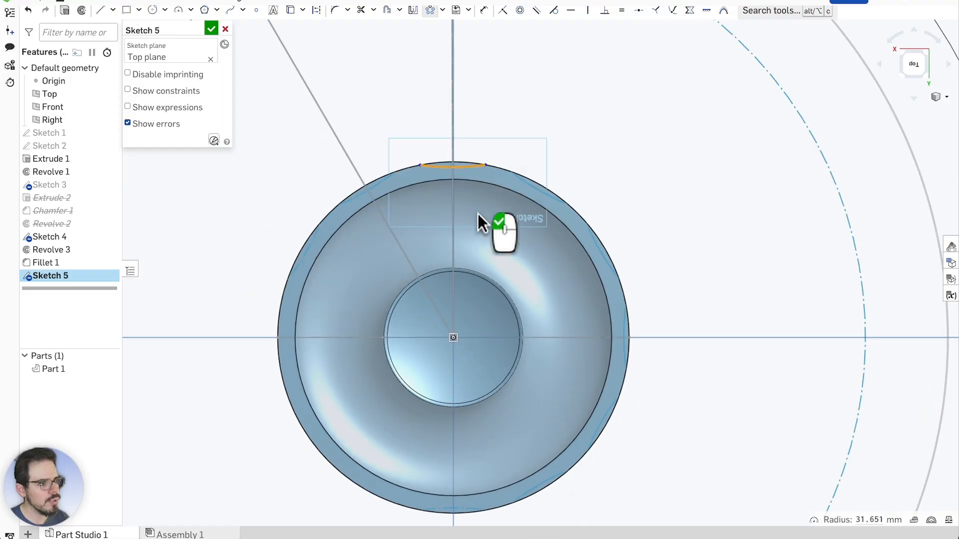
scroll(414, 311, "down", 3)
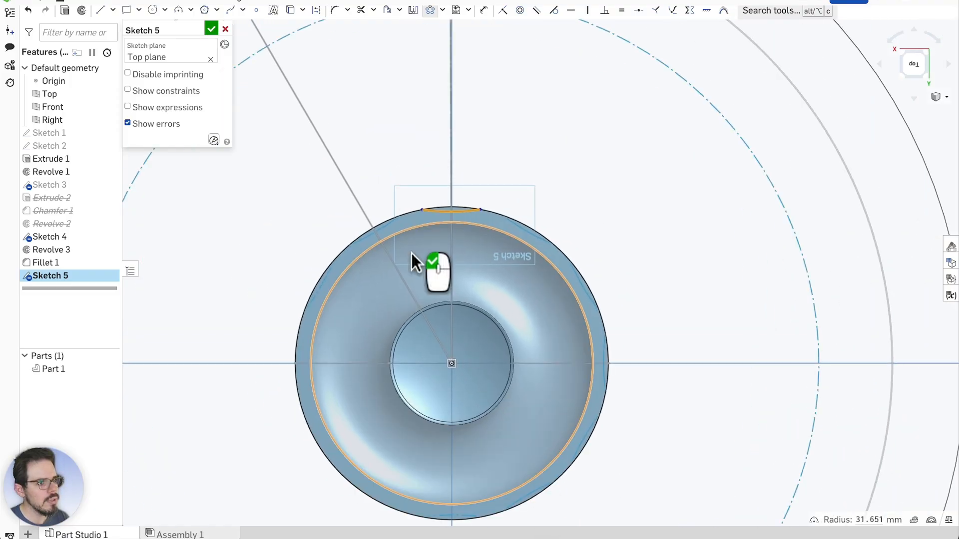
scroll(417, 307, "down", 3)
scroll(554, 357, "down", 1)
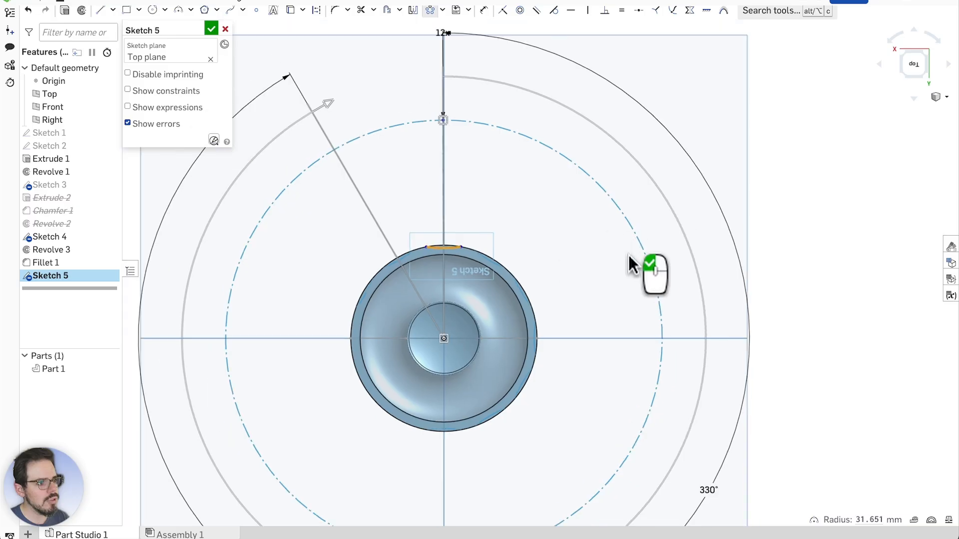
scroll(628, 254, "down", 2)
scroll(428, 261, "up", 3)
scroll(469, 257, "up", 5)
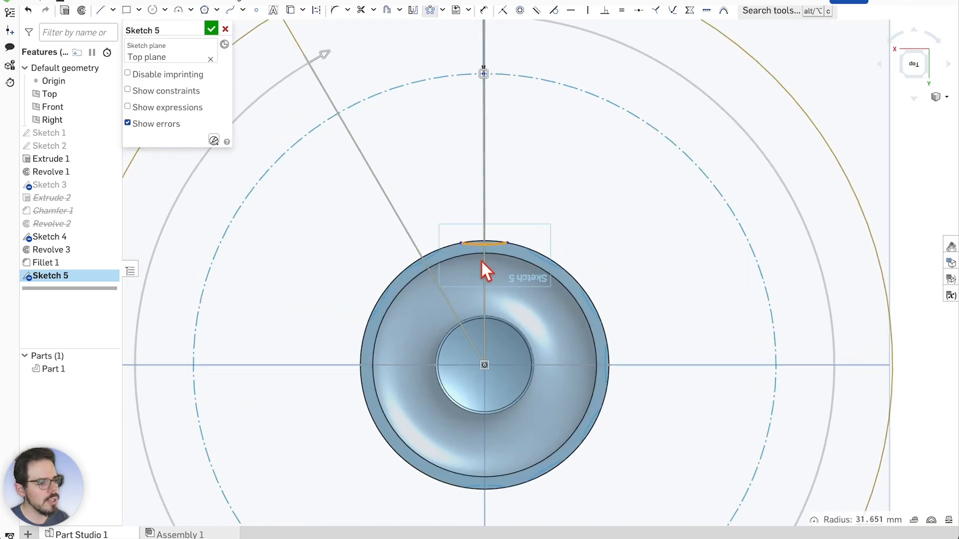
scroll(480, 246, "down", 1)
scroll(476, 245, "down", 5)
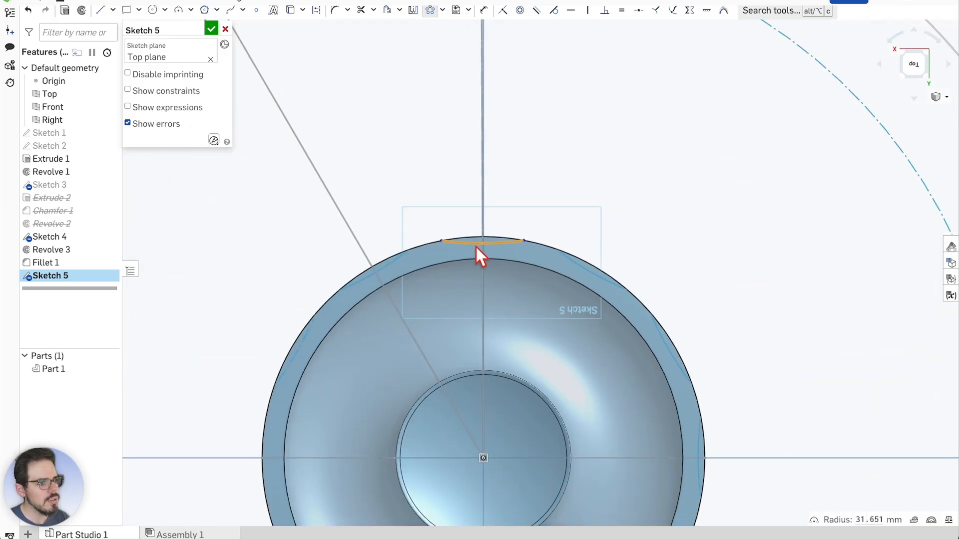
scroll(463, 239, "down", 1)
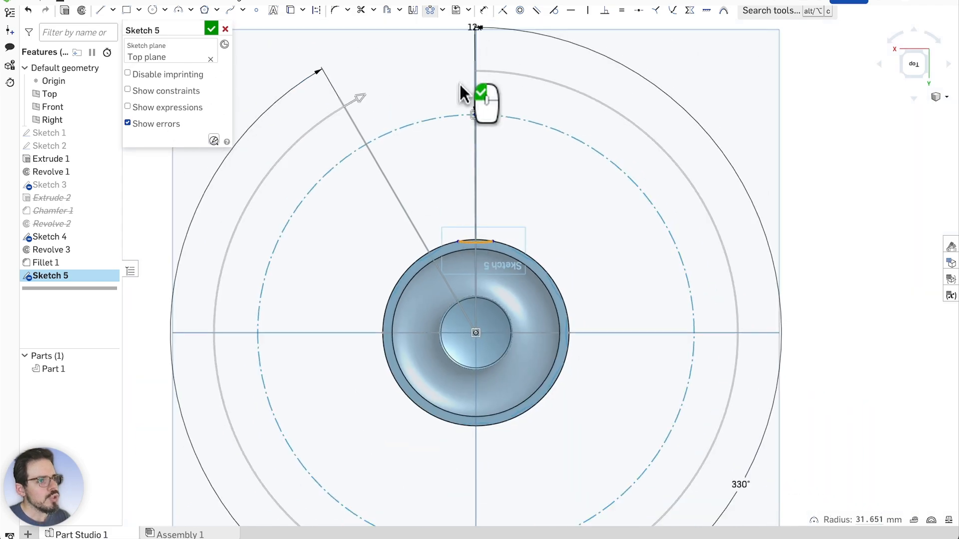
scroll(474, 407, "down", 1)
scroll(452, 86, "up", 3)
scroll(454, 103, "down", 1)
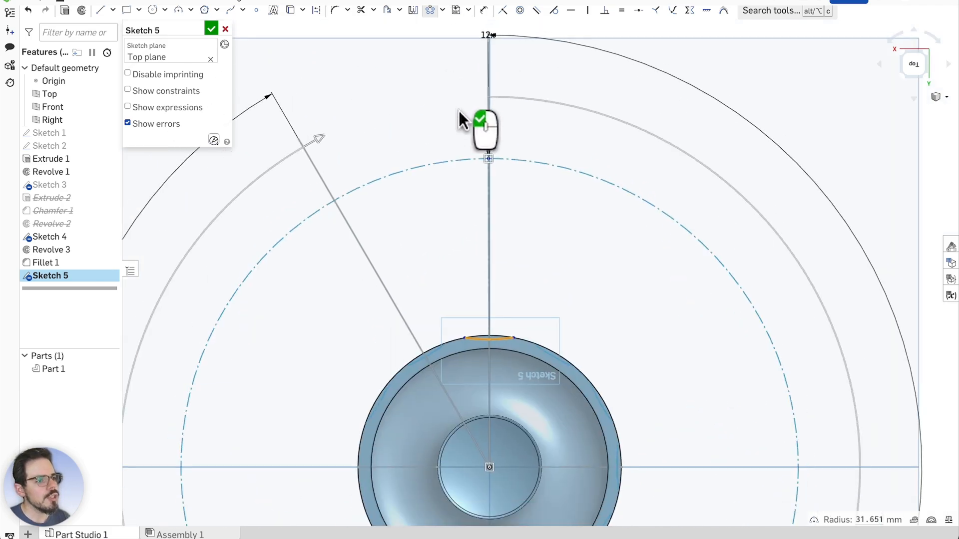
Raise the pattern to 14 copies and swing its angle around the disc
left_click(488, 40)
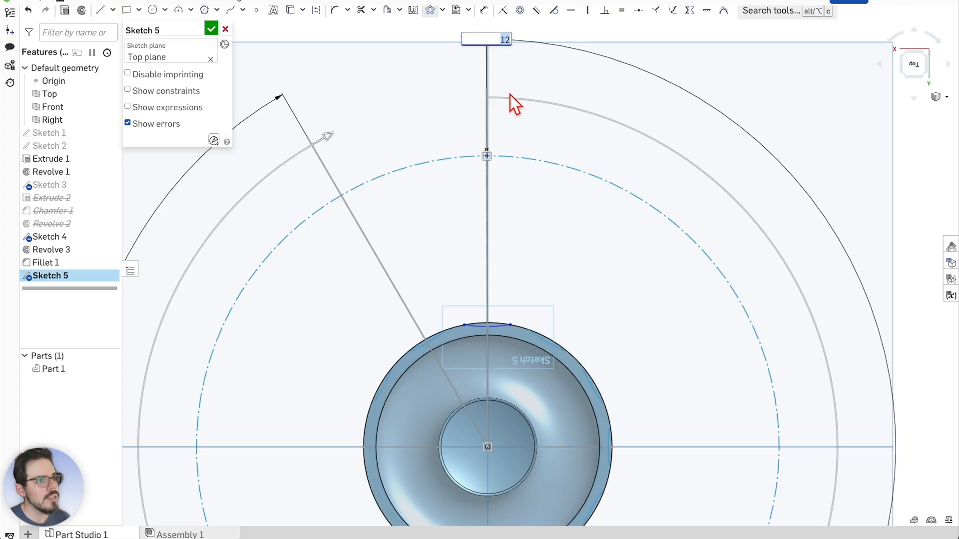
type("14")
key("Return")
left_click(524, 98)
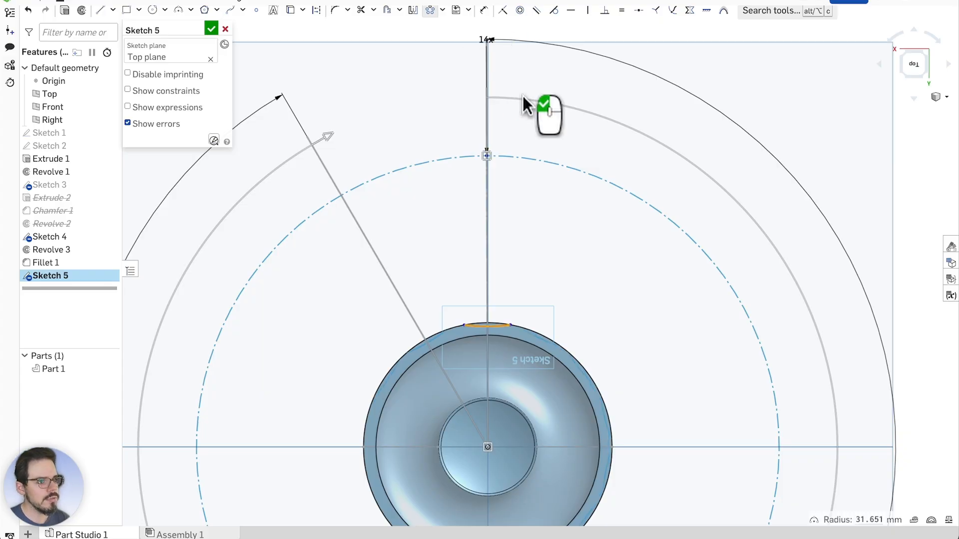
mouse_move(334, 145)
left_mouse_down()
mouse_move(329, 135)
mouse_move(299, 162)
mouse_move(362, 124)
left_mouse_up()
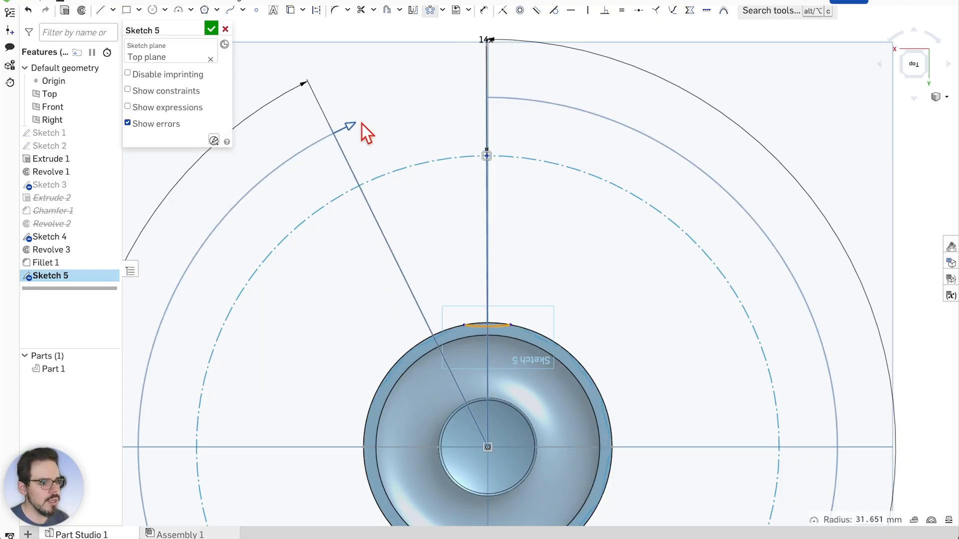
left_click(377, 120)
scroll(457, 330, "up", 5)
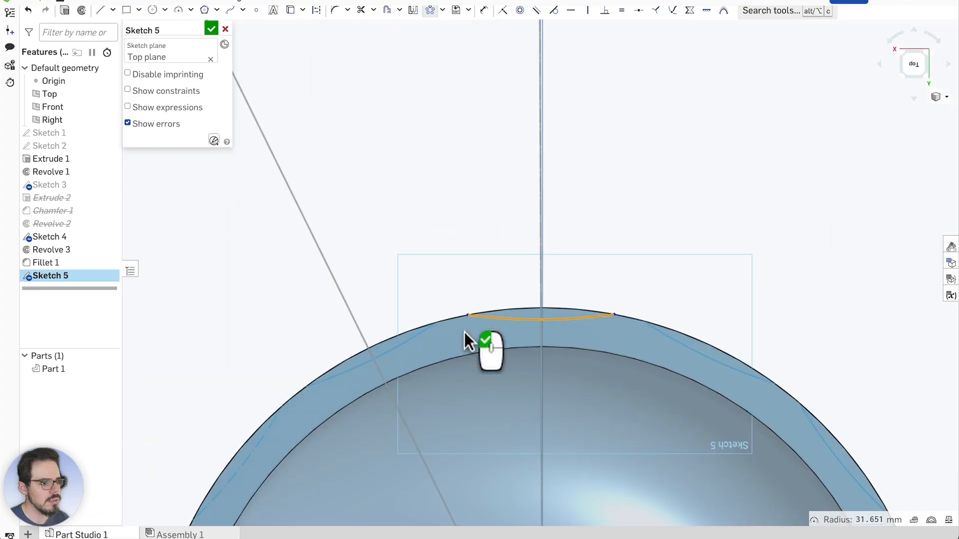
scroll(510, 245, "down", 5)
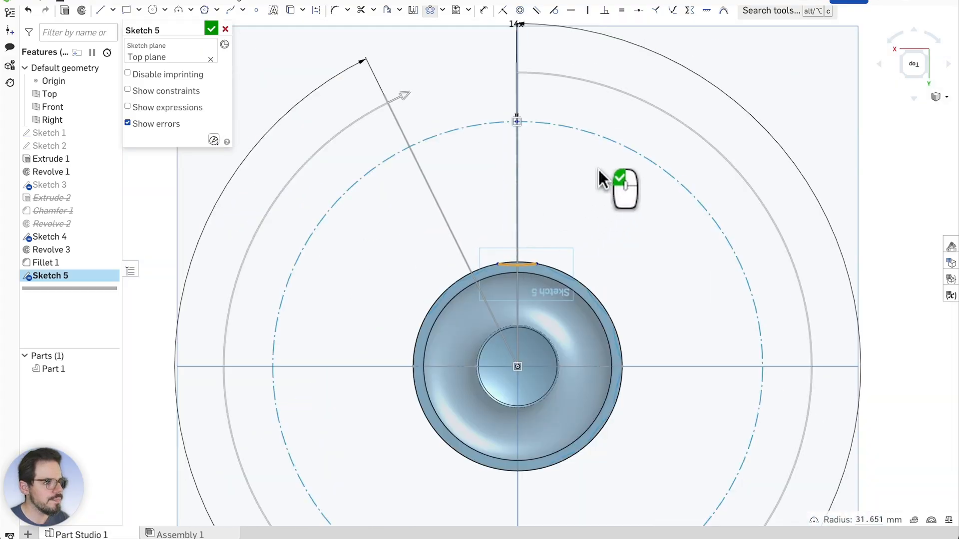
Apply the 14-copy circular pattern of the scallop arc and orbit to check it
left_click(601, 177)
scroll(516, 270, "up", 6)
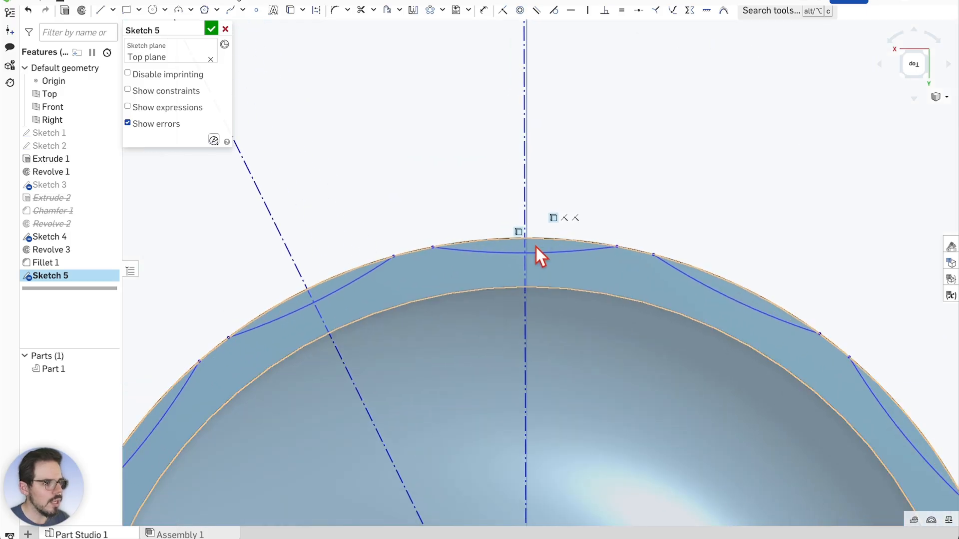
scroll(571, 248, "up", 3)
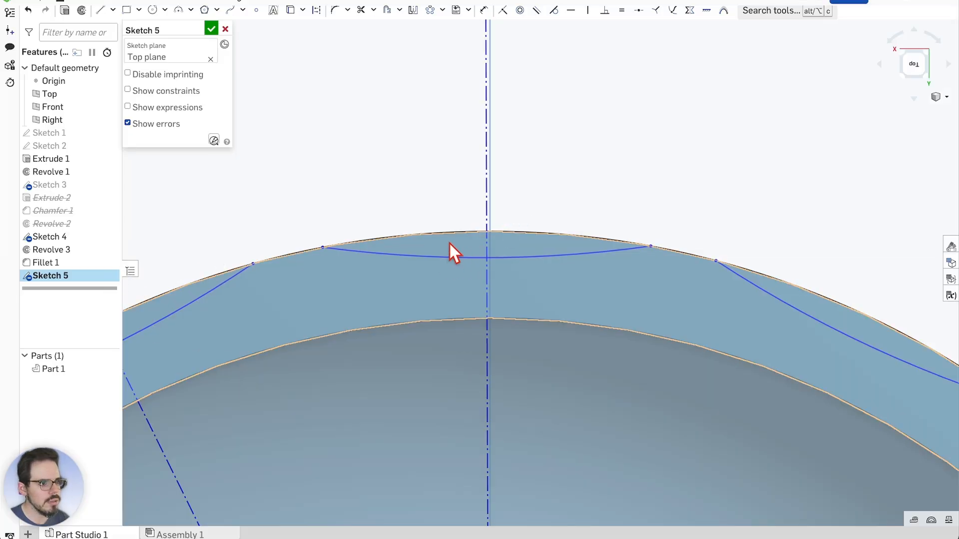
scroll(501, 203, "down", 5)
scroll(325, 315, "down", 3)
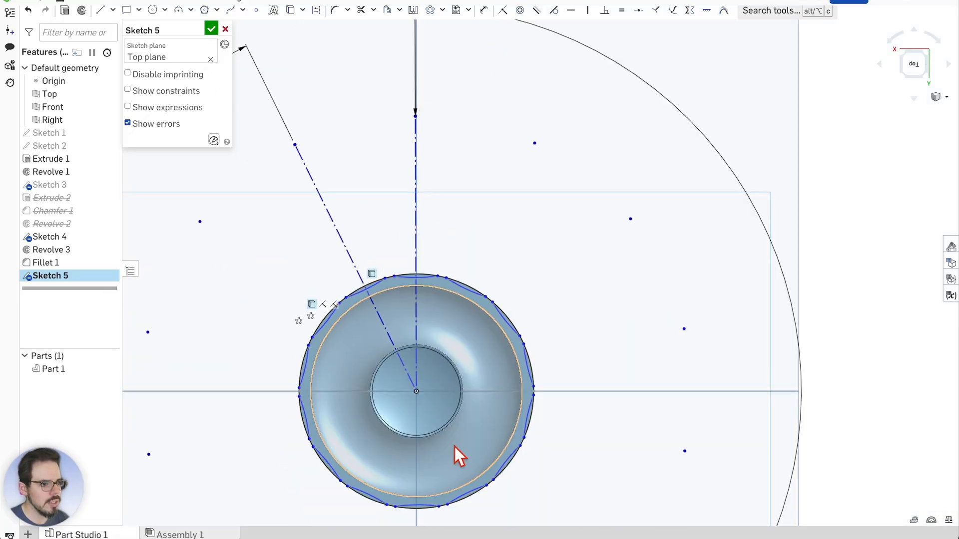
scroll(499, 400, "down", 1)
scroll(466, 331, "up", 7)
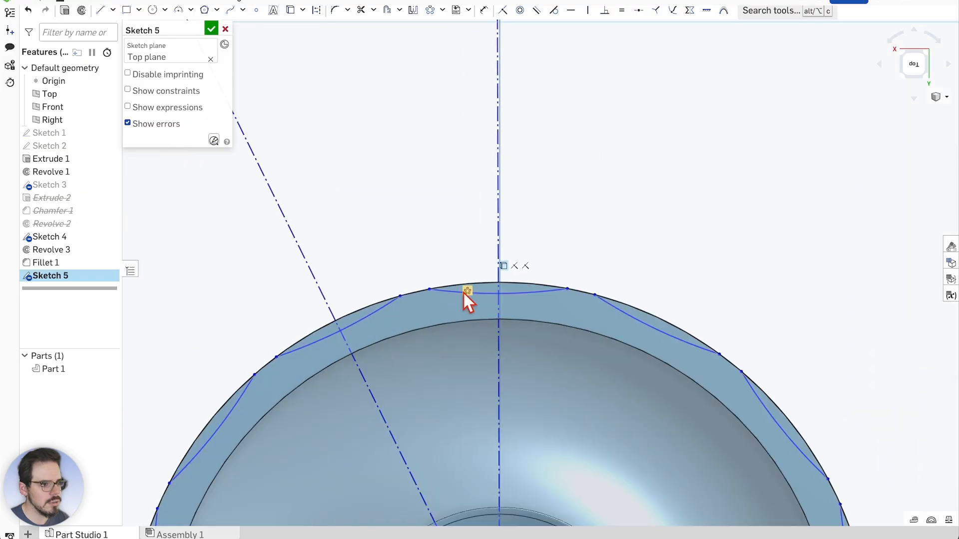
scroll(463, 292, "down", 5)
mouse_move(463, 292)
right_mouse_down()
mouse_move(570, 348)
mouse_move(692, 254)
mouse_move(703, 320)
mouse_move(626, 330)
mouse_move(674, 242)
mouse_move(778, 319)
mouse_move(615, 295)
mouse_move(567, 317)
mouse_move(744, 214)
mouse_move(697, 258)
mouse_move(701, 248)
mouse_move(793, 255)
right_mouse_up()
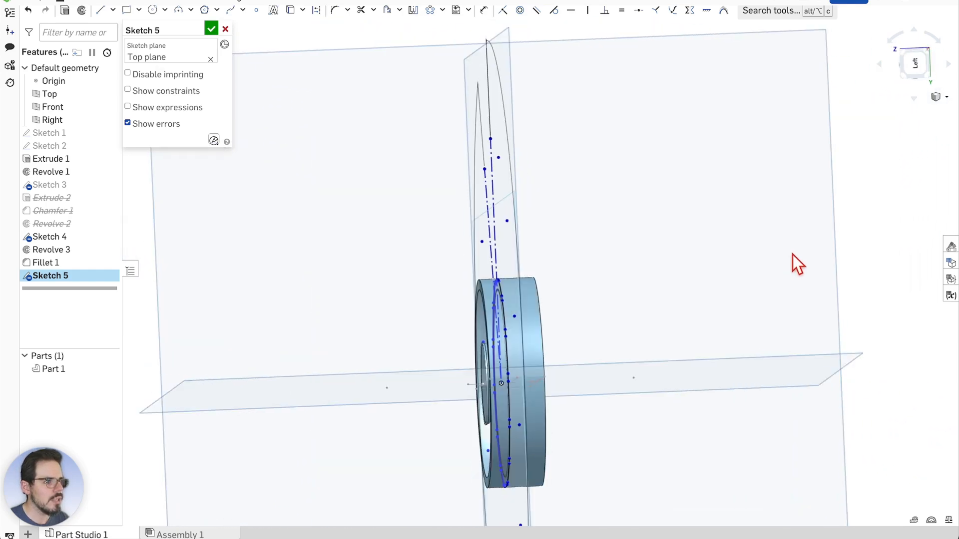
Return to a straight-down view of the sketch plane and clear the inner circle selection
key("n")
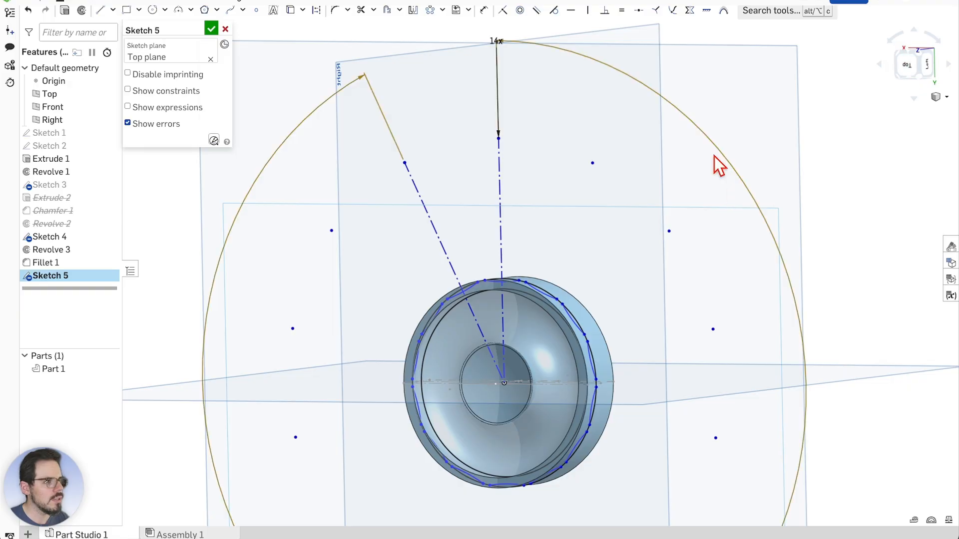
right_click(624, 242)
left_click(701, 411)
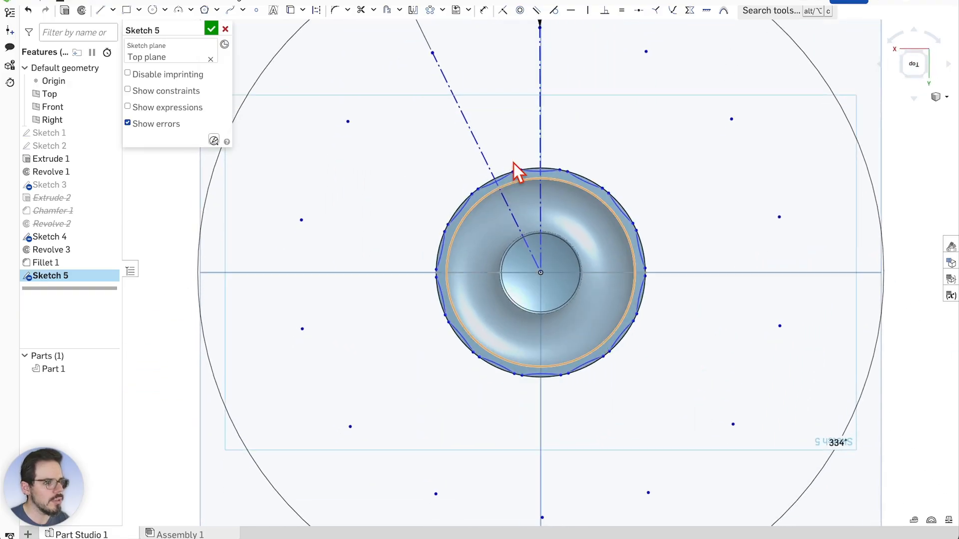
scroll(515, 165, "up", 5)
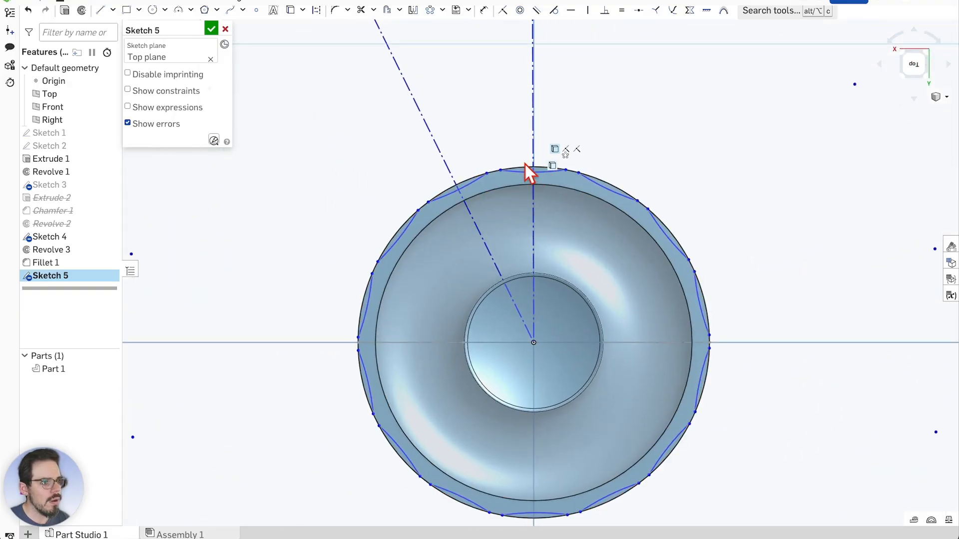
left_click(531, 185)
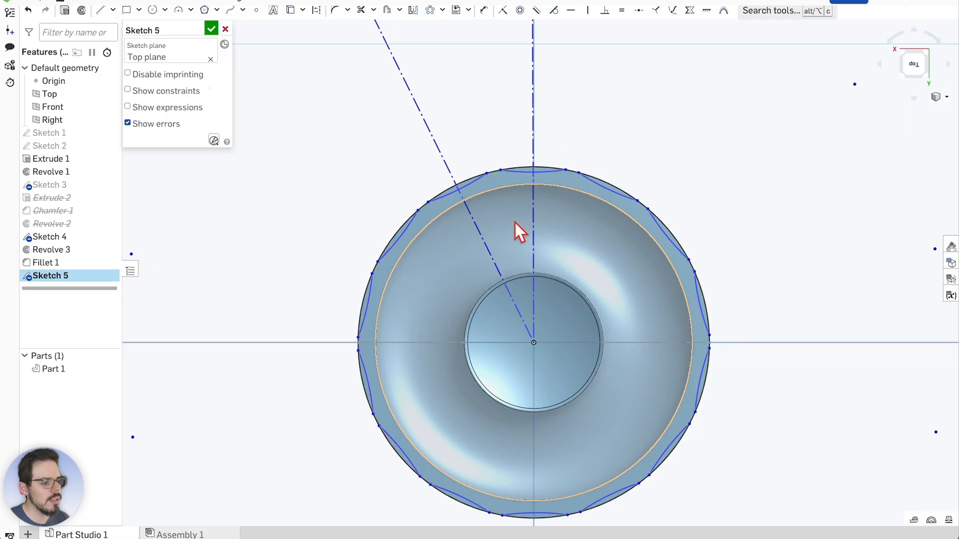
key("Escape")
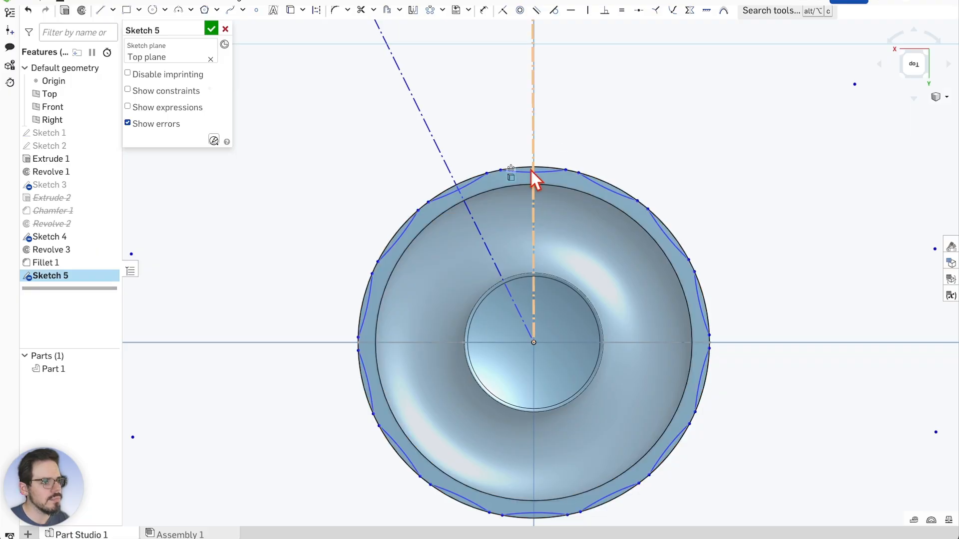
Finish Sketch 5 and hide Part 1 so only the sketches show
left_click(210, 29)
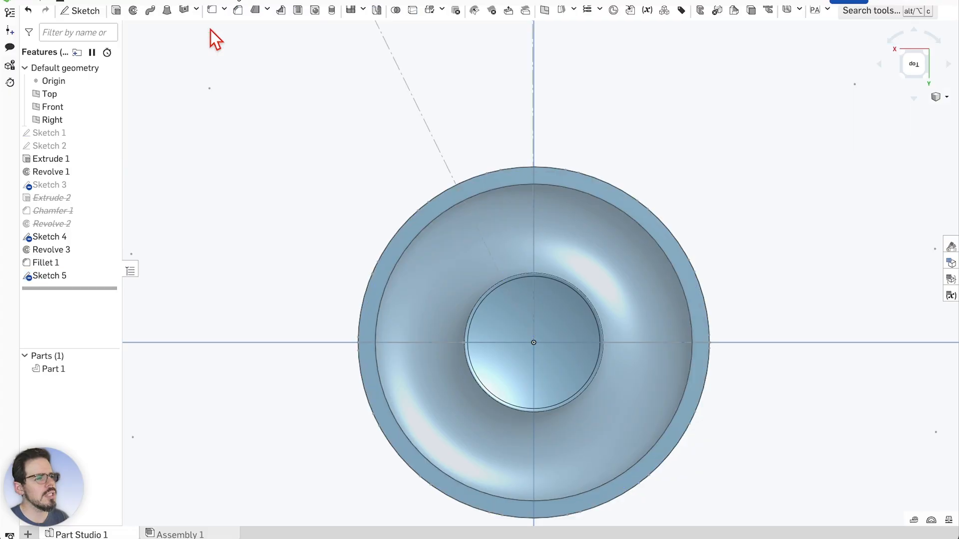
left_click(109, 356)
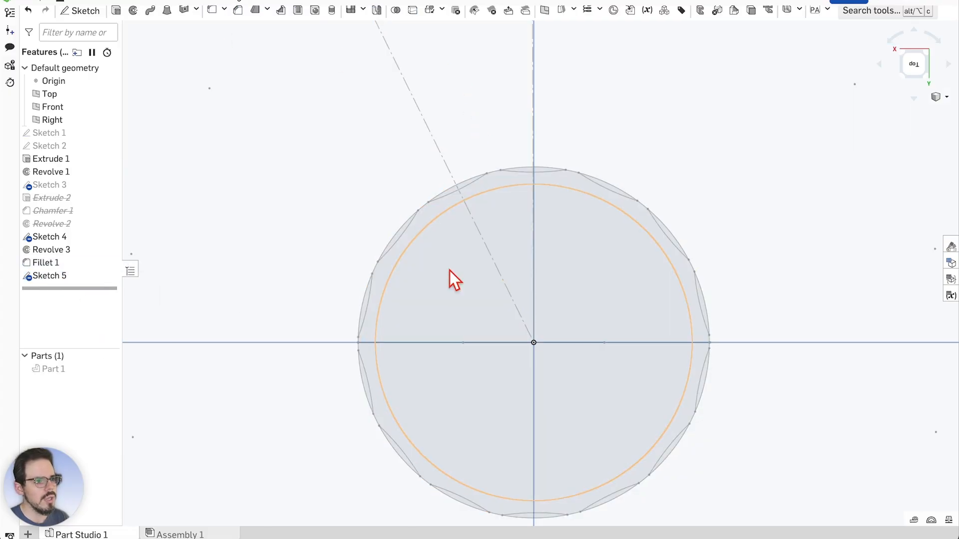
scroll(469, 184, "up", 5)
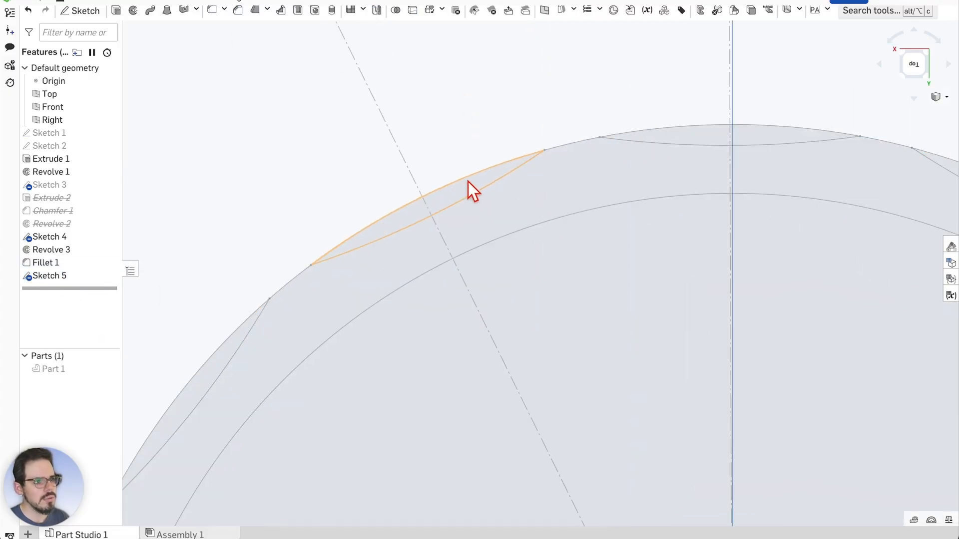
scroll(429, 191, "down", 10)
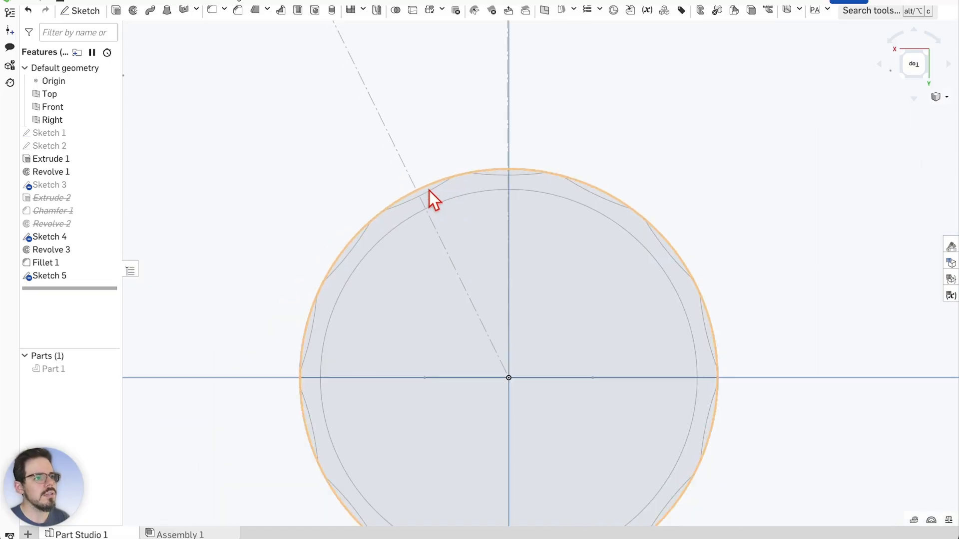
Box-select the sketches, then deselect the inner circle region and construction lines, leaving only scallop slivers
mouse_move(664, 150)
left_mouse_down()
mouse_move(529, 314)
mouse_move(393, 427)
mouse_move(392, 417)
left_mouse_up()
scroll(521, 198, "up", 2)
left_click(489, 218)
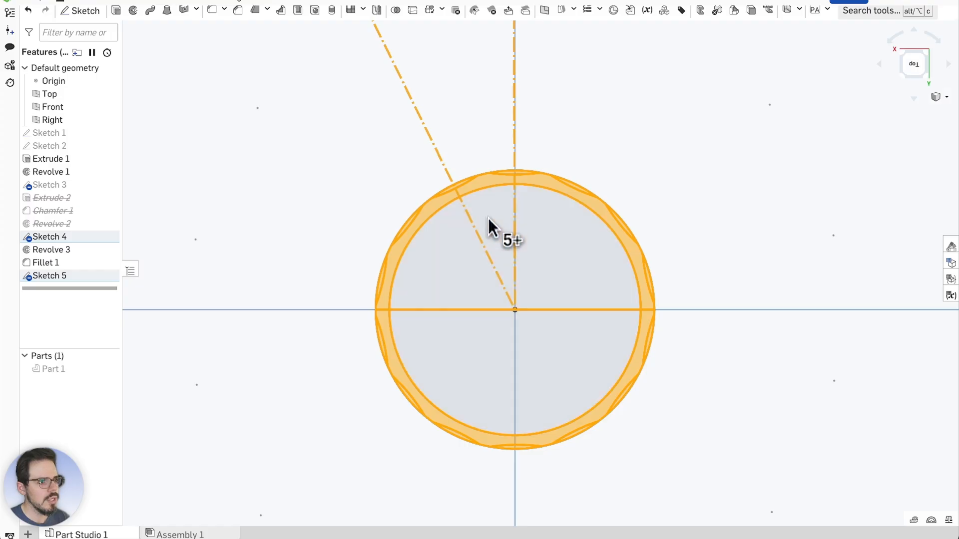
left_click(478, 236)
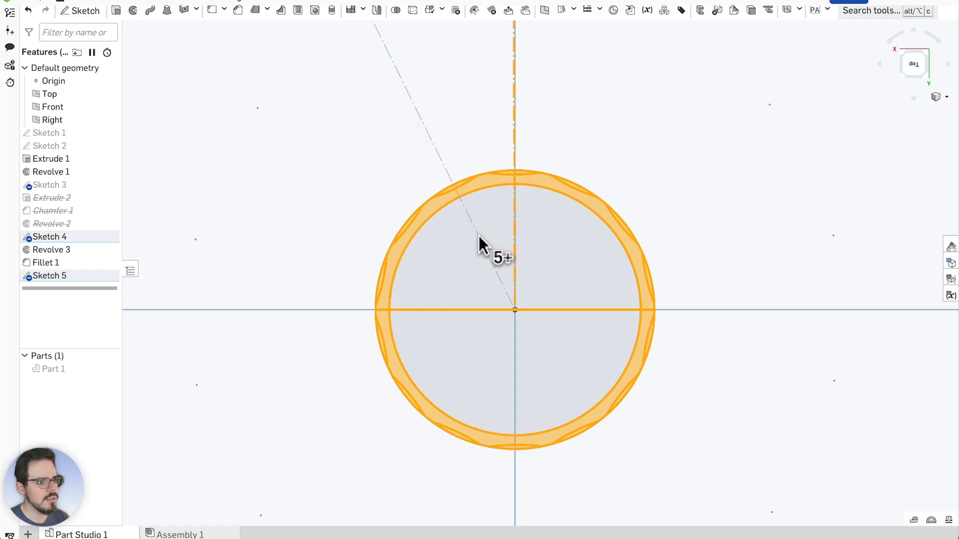
left_click(514, 217)
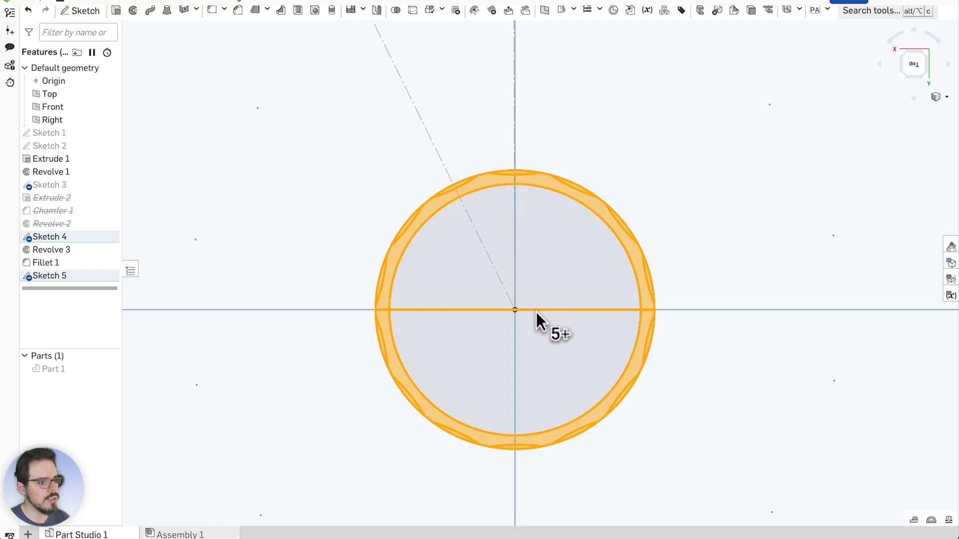
left_click(535, 310)
left_click(552, 309)
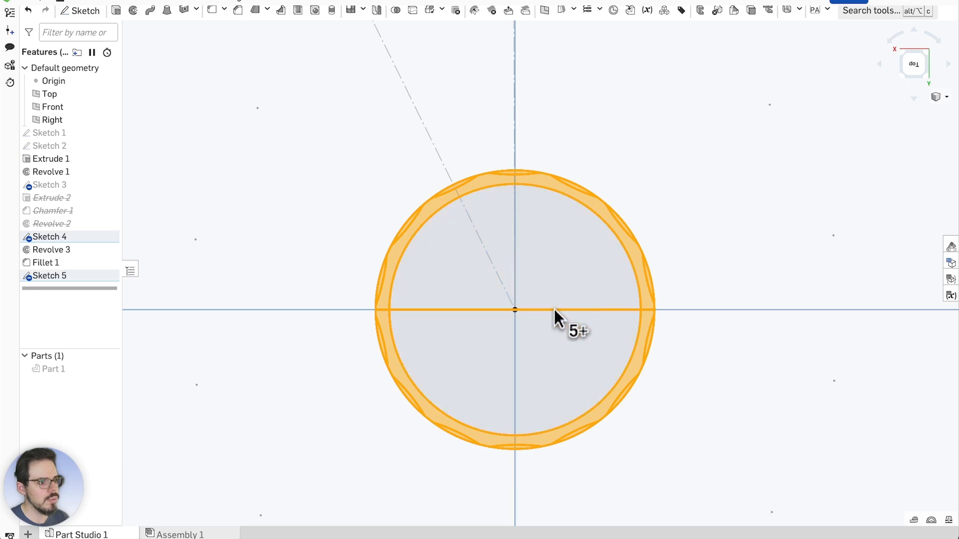
scroll(646, 312, "up", 2)
scroll(647, 313, "up", 2)
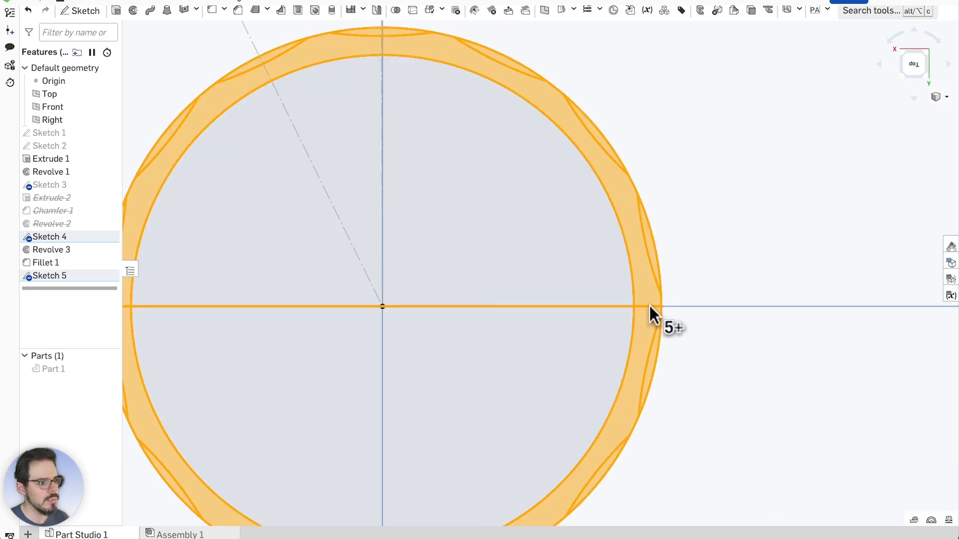
scroll(648, 307, "down", 2)
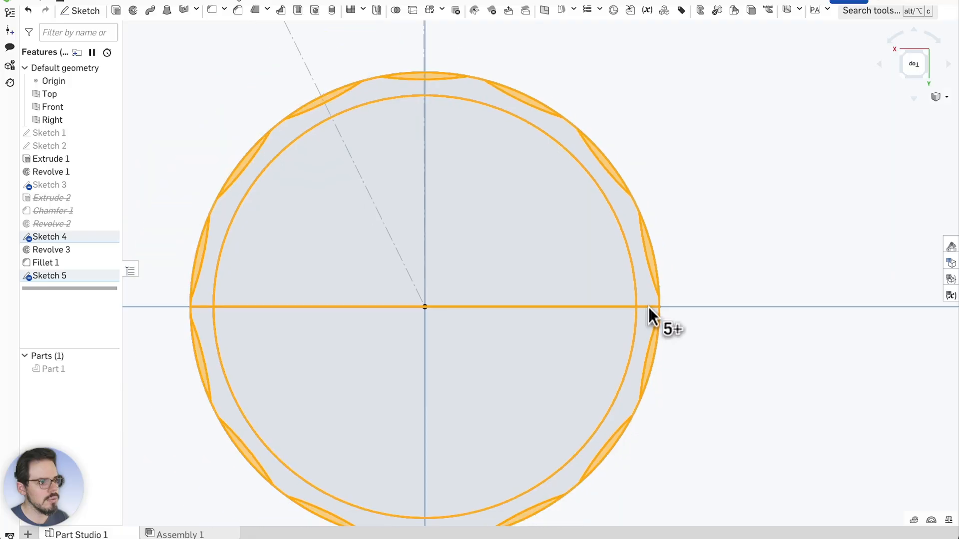
scroll(425, 305, "down", 3)
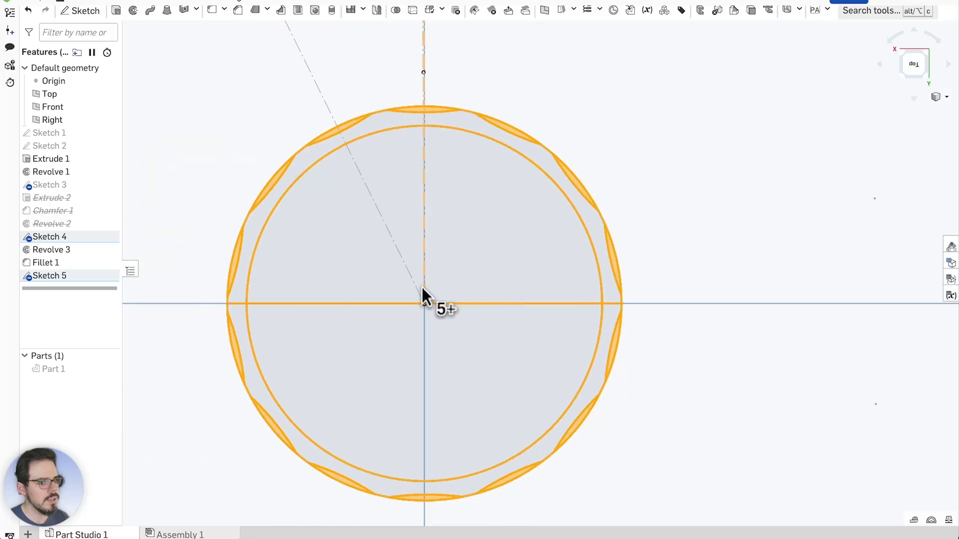
scroll(277, 294, "up", 3)
scroll(431, 243, "down", 1)
scroll(430, 243, "down", 2)
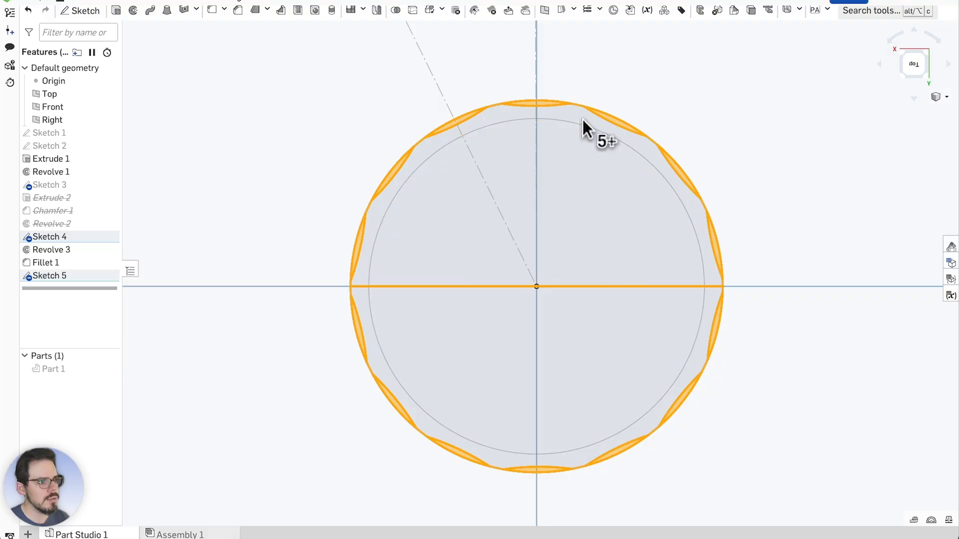
scroll(496, 112, "up", 5)
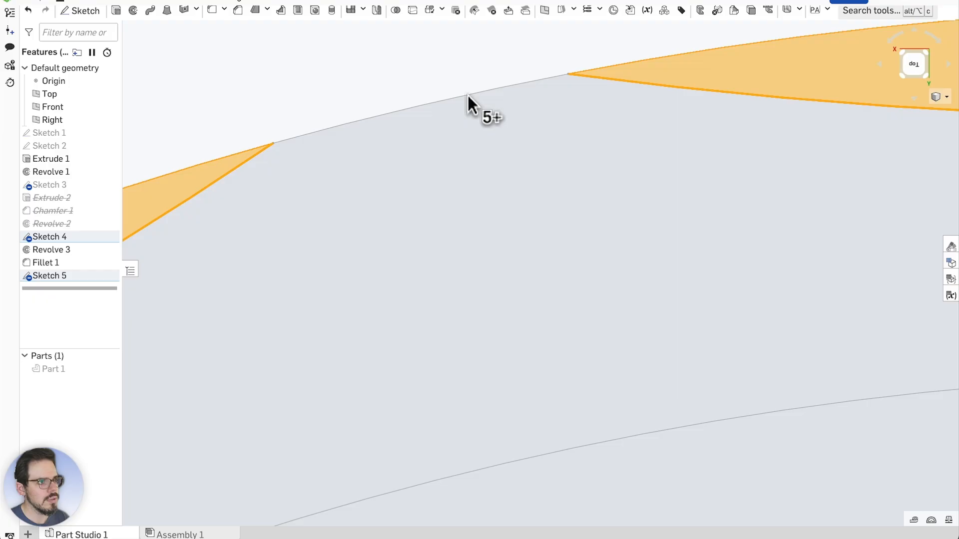
scroll(468, 95, "down", 5)
scroll(468, 97, "down", 5)
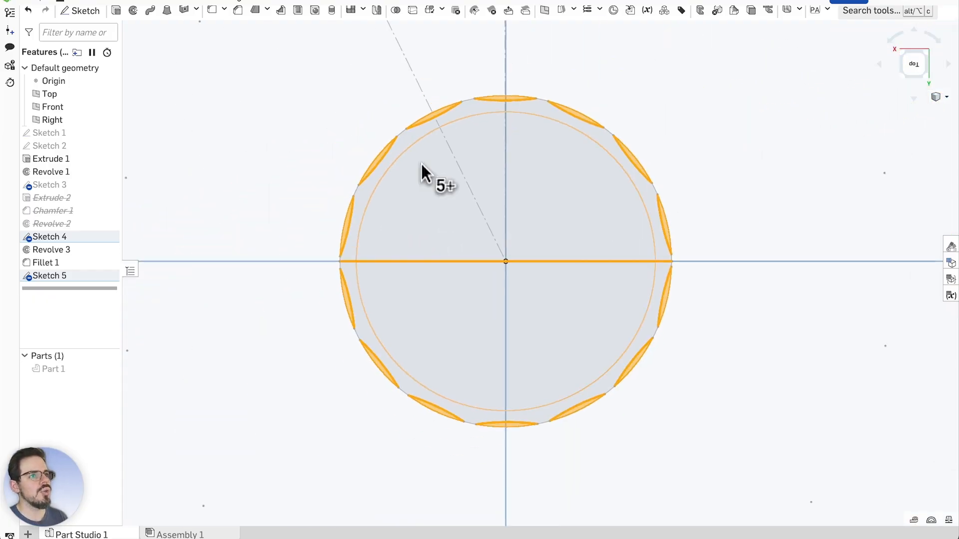
Start Extrude 3 on the scallop sliver regions, adding the Sketch 4 faces
left_click(119, 14)
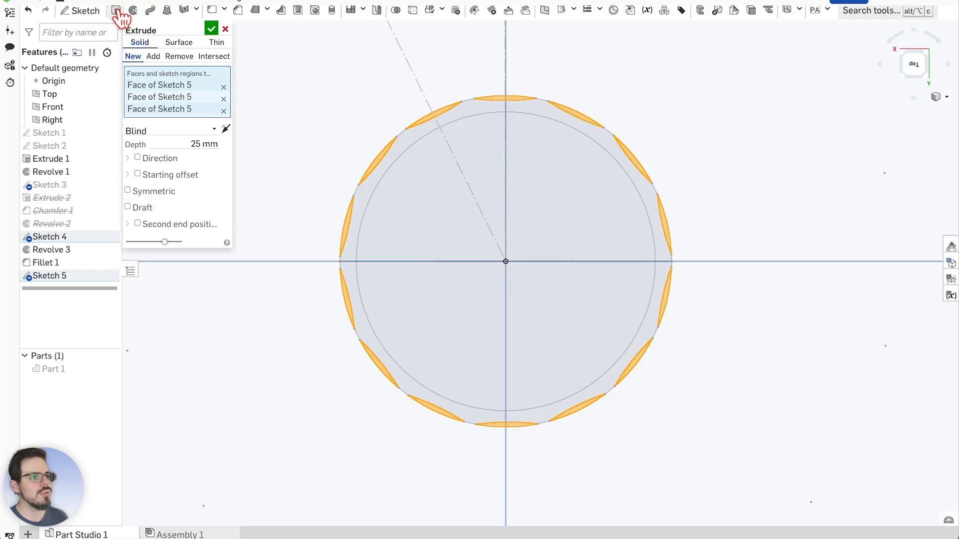
scroll(454, 161, "up", 2)
mouse_move(455, 161)
right_mouse_down()
mouse_move(475, 259)
mouse_move(519, 263)
mouse_move(540, 281)
mouse_move(517, 271)
mouse_move(513, 235)
right_mouse_up()
scroll(502, 299, "up", 3)
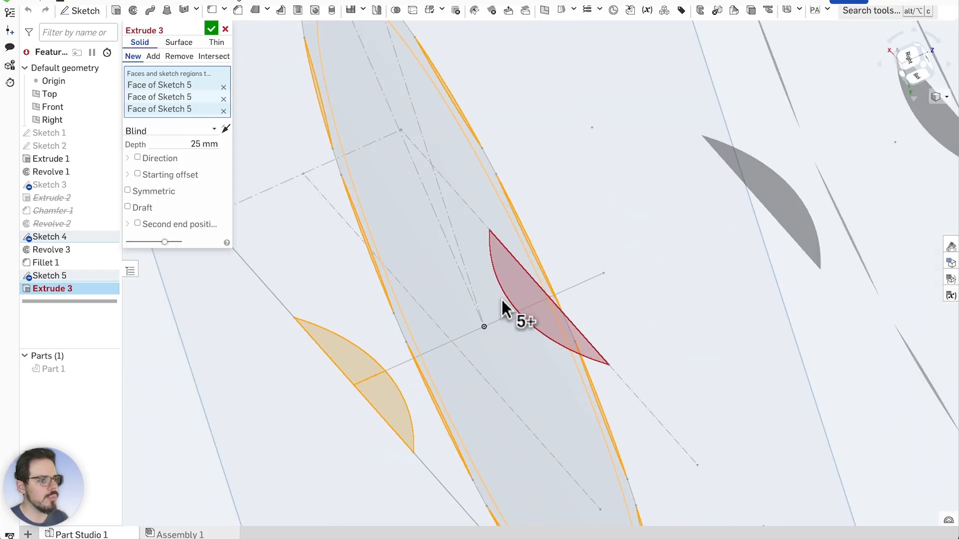
scroll(511, 286, "down", 3)
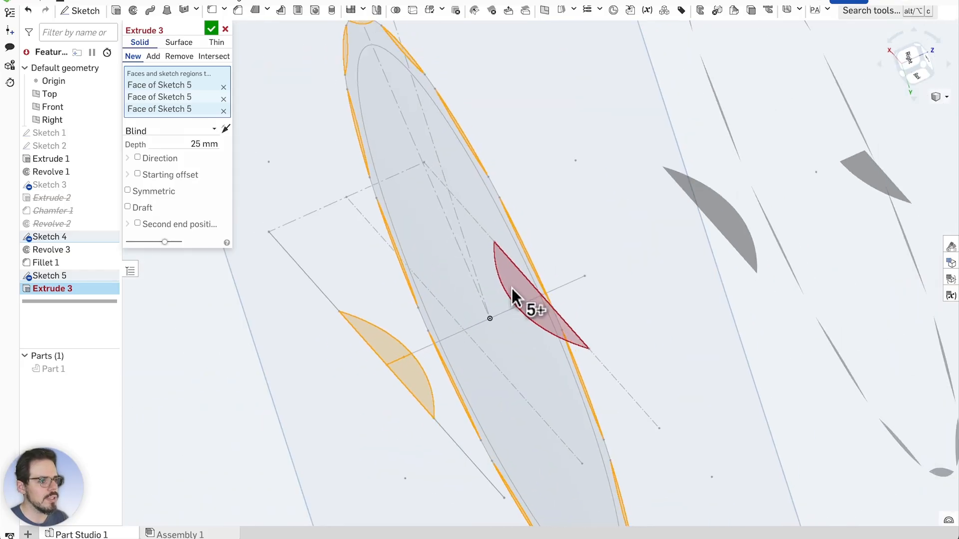
scroll(517, 305, "up", 3)
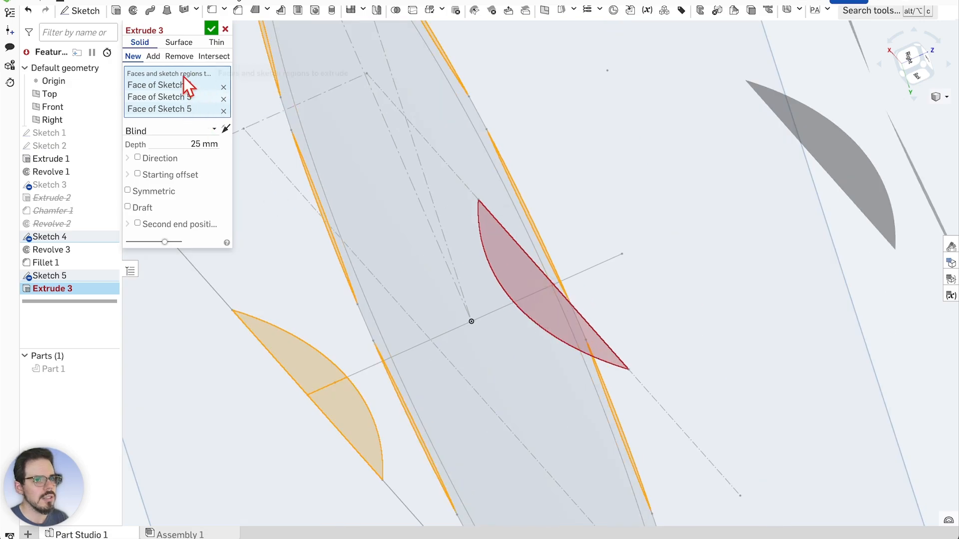
left_click(508, 259)
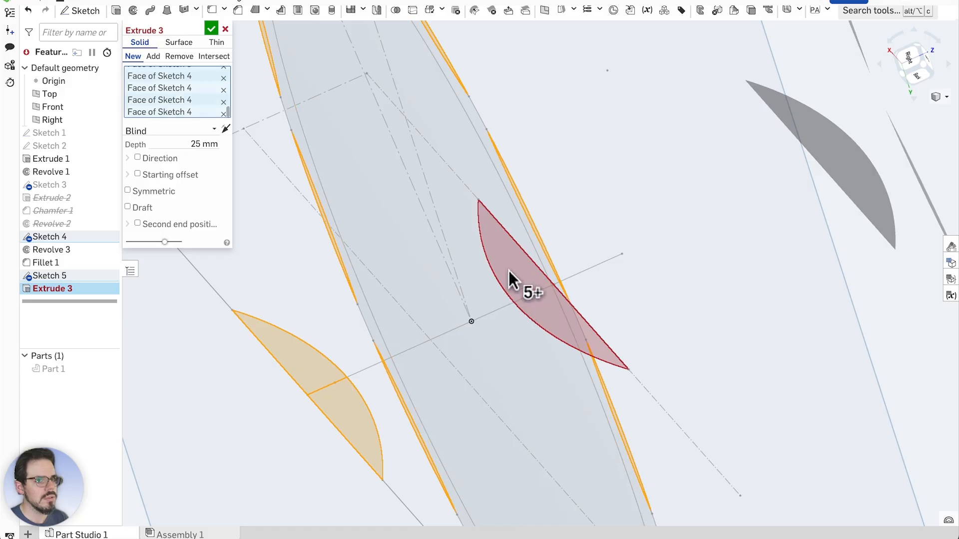
scroll(534, 311, "down", 3)
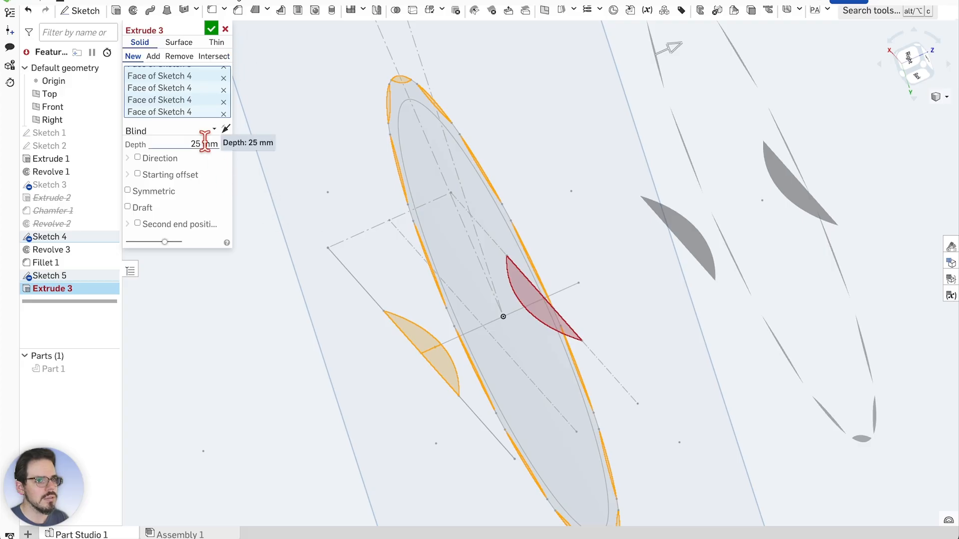
Make the 25 mm extrude symmetric and show Part 1 to compare the preview
left_click(128, 190)
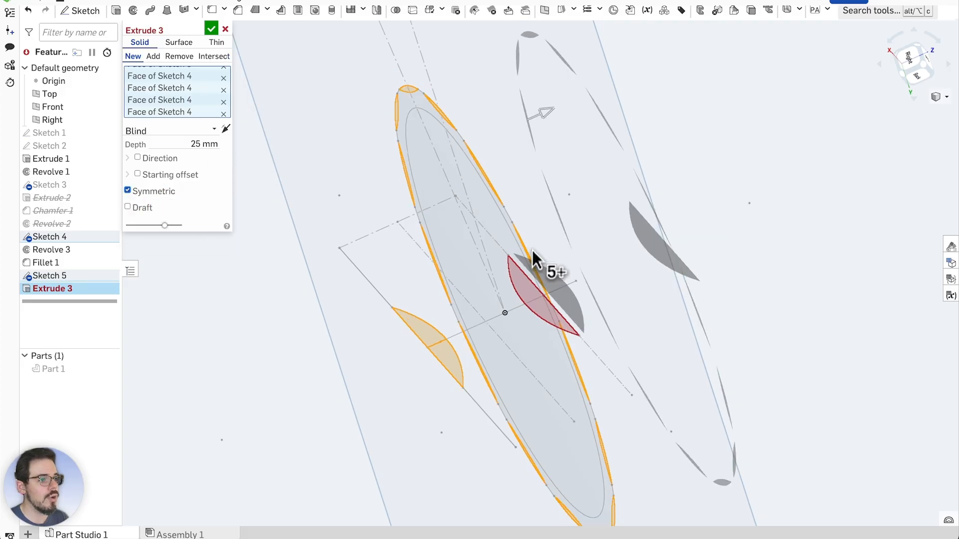
right_click_drag(532, 251, 602, 264)
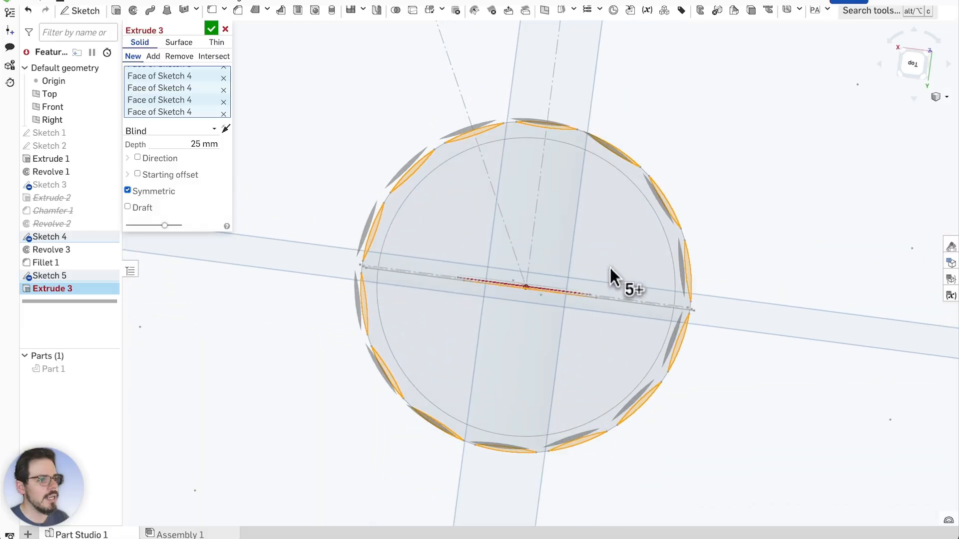
left_click(110, 368)
scroll(343, 280, "up", 2)
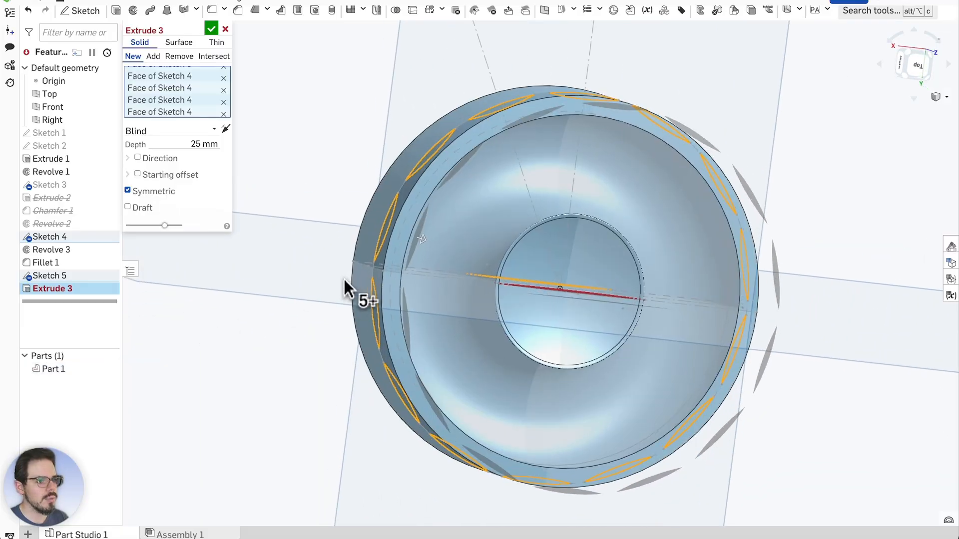
right_click_drag(306, 263, 355, 282)
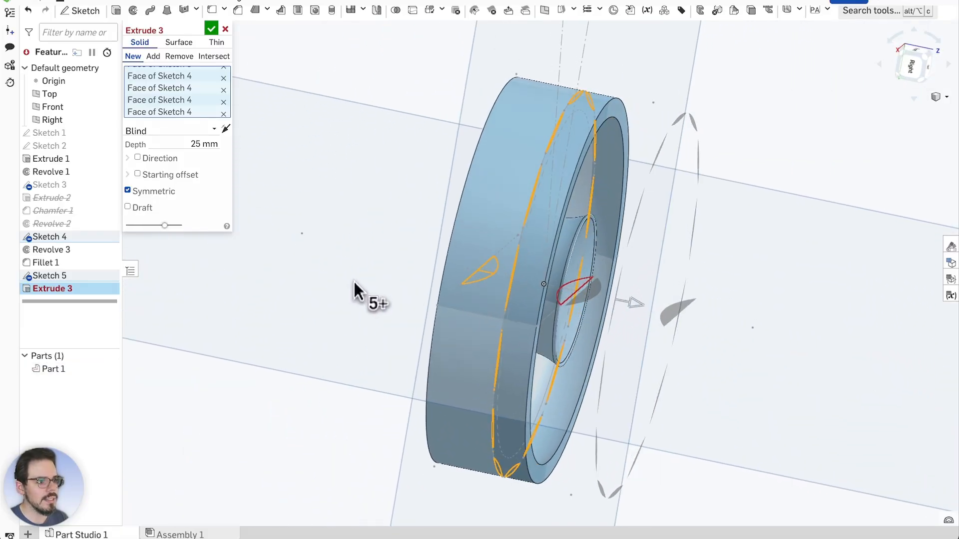
scroll(721, 337, "up", 5)
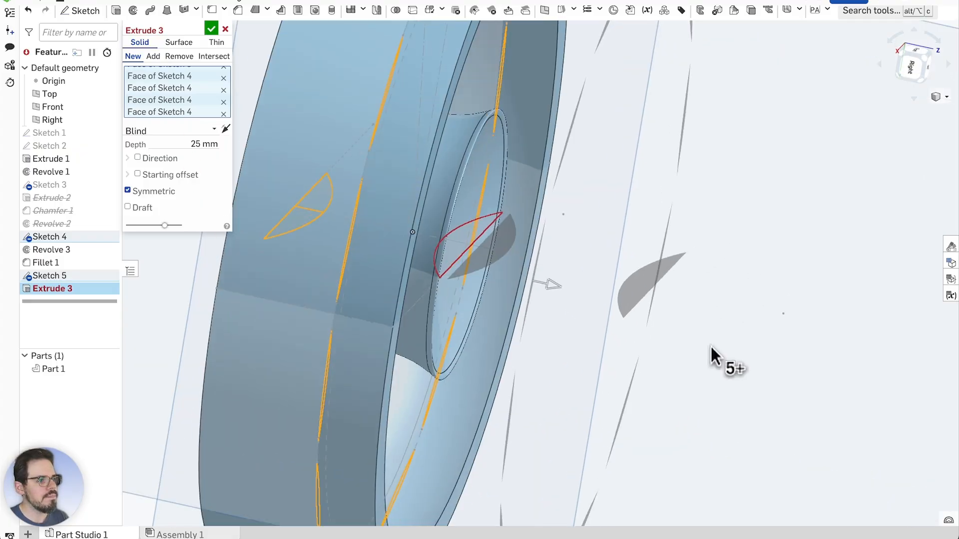
right_click_drag(711, 346, 676, 270)
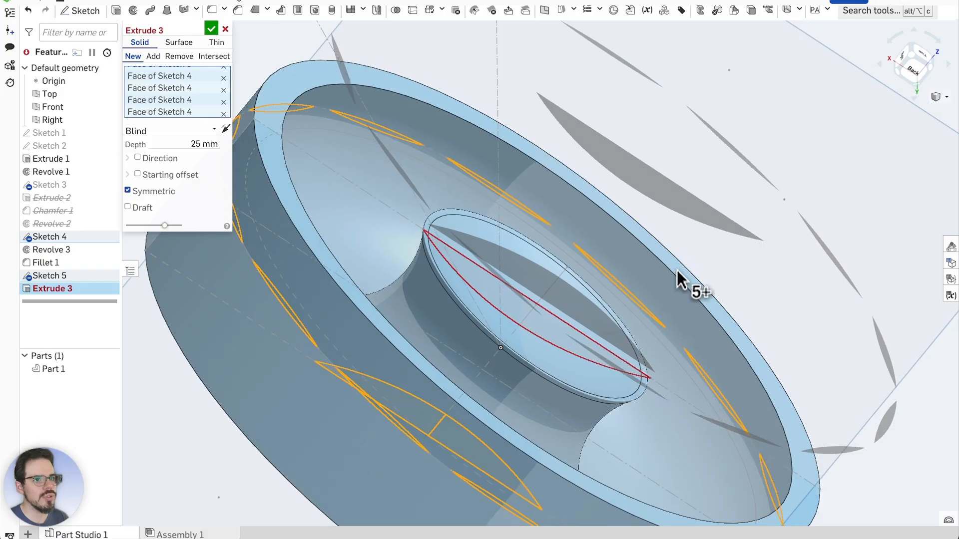
scroll(481, 302, "down", 3)
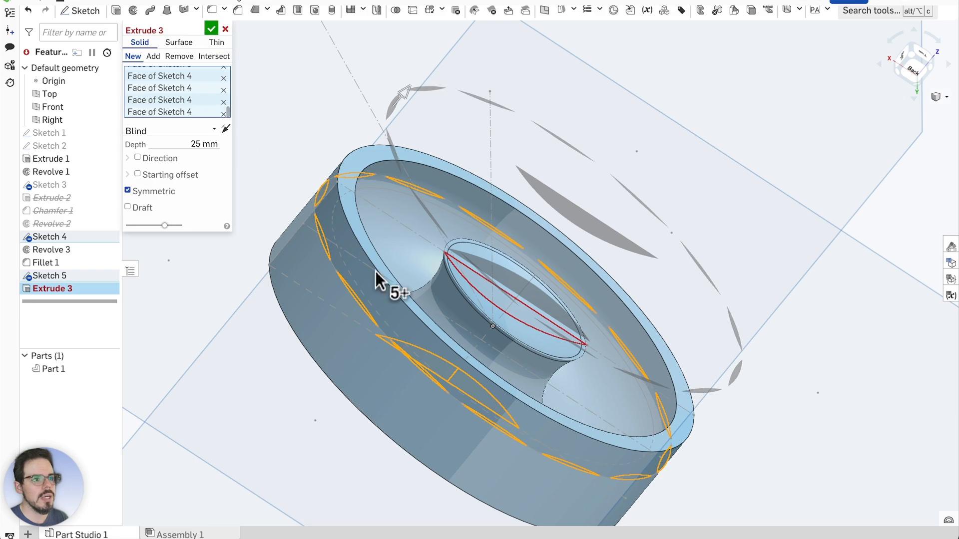
left_click(197, 143)
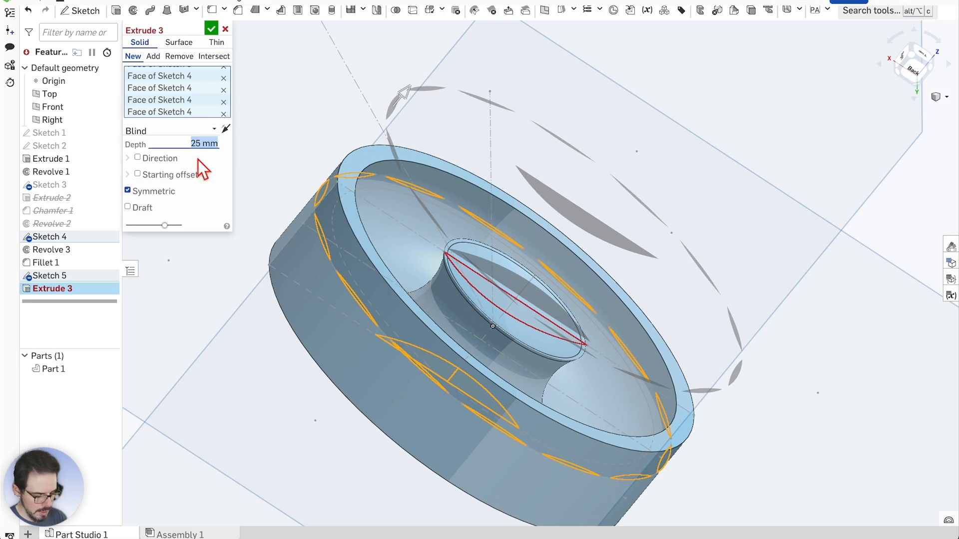
Zero the Extrude 3 depth and hide Part 1 to expose the sketch faces
type("0")
key("Return")
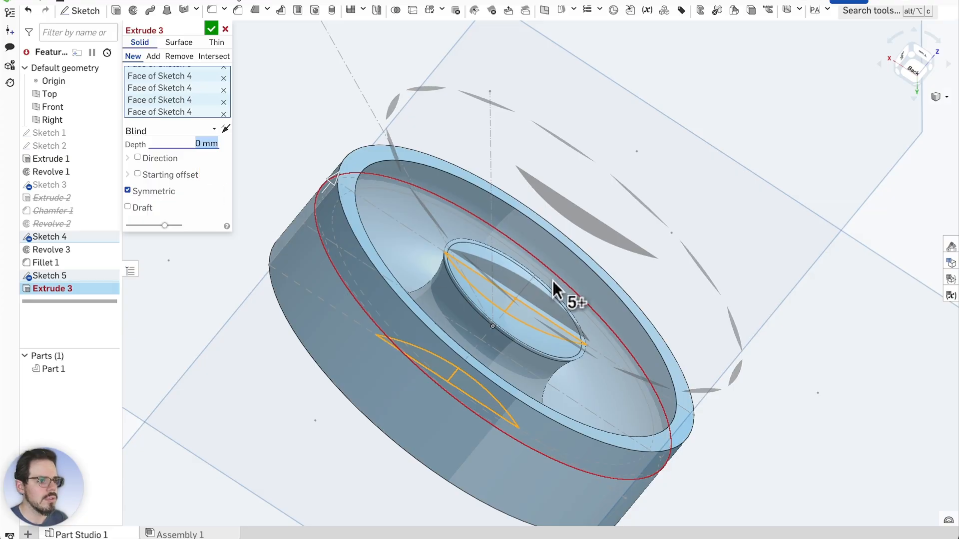
scroll(567, 288, "up", 2)
left_click(110, 368)
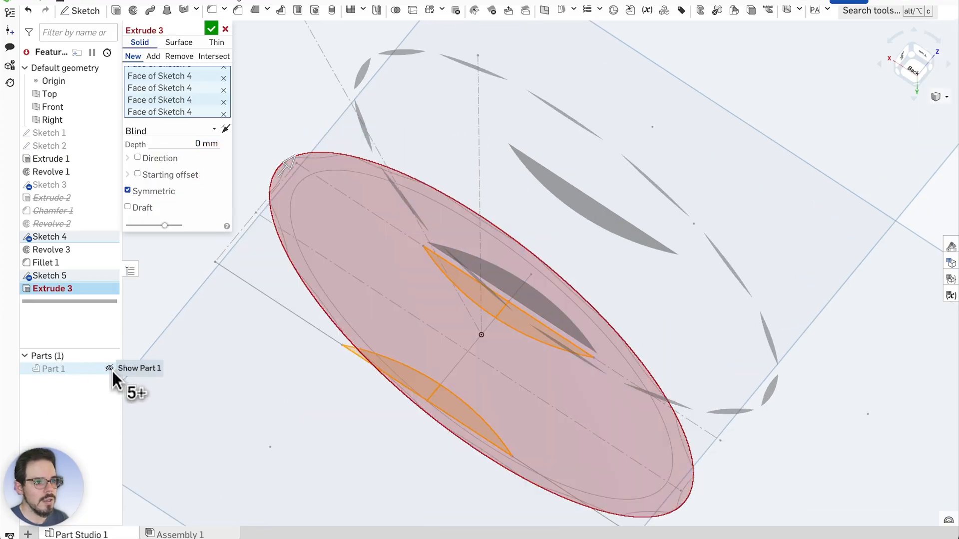
Swap the extrude's Sketch 4 faces out for the Sketch 5 scallop faces
scroll(479, 290, "up", 1)
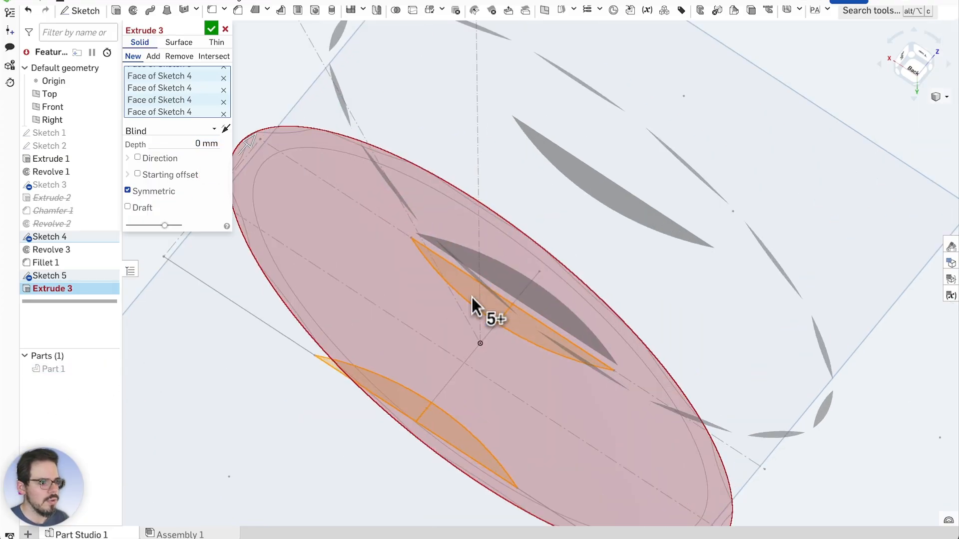
left_click(526, 325)
left_click(400, 400)
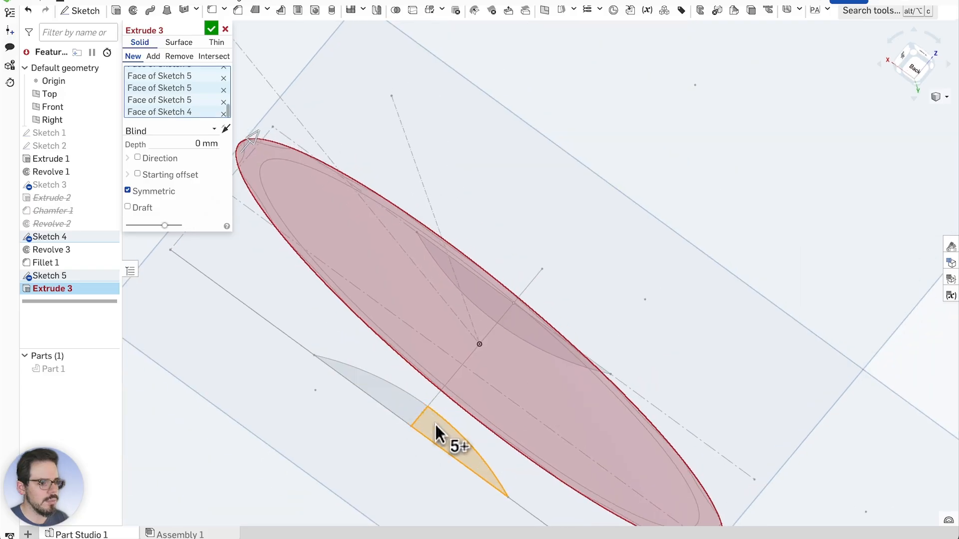
left_click(435, 425)
scroll(460, 423, "down", 1)
right_click_drag(597, 344, 582, 373)
scroll(547, 382, "down", 1)
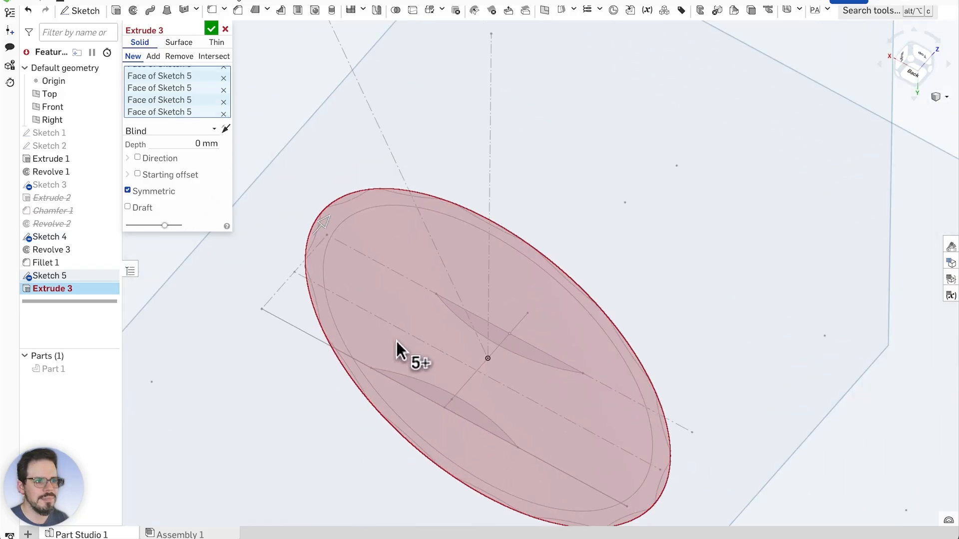
scroll(396, 339, "up", 1)
Set the extrude depth to 20 mm symmetric, previewing 14 separate cutter solids
left_click(198, 143)
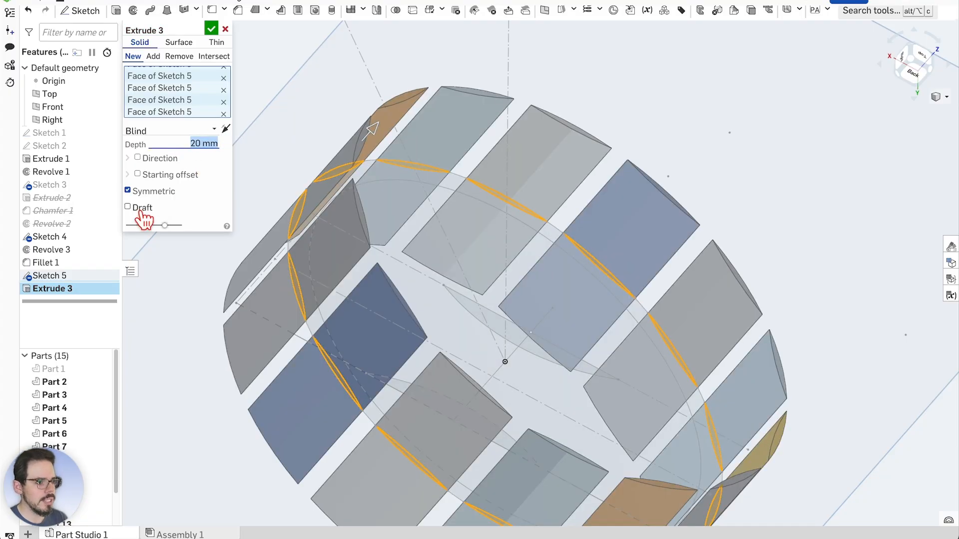
scroll(593, 275, "down", 1)
right_click_drag(777, 270, 753, 278)
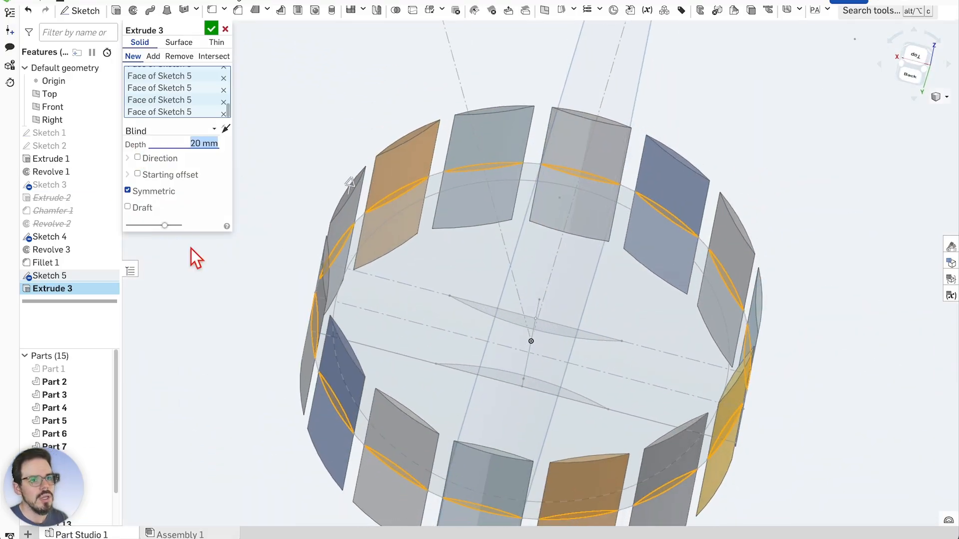
Show Part 1, make Extrude 3 a Remove cut on Part 1, and confirm the 14 scallops
left_click(102, 369)
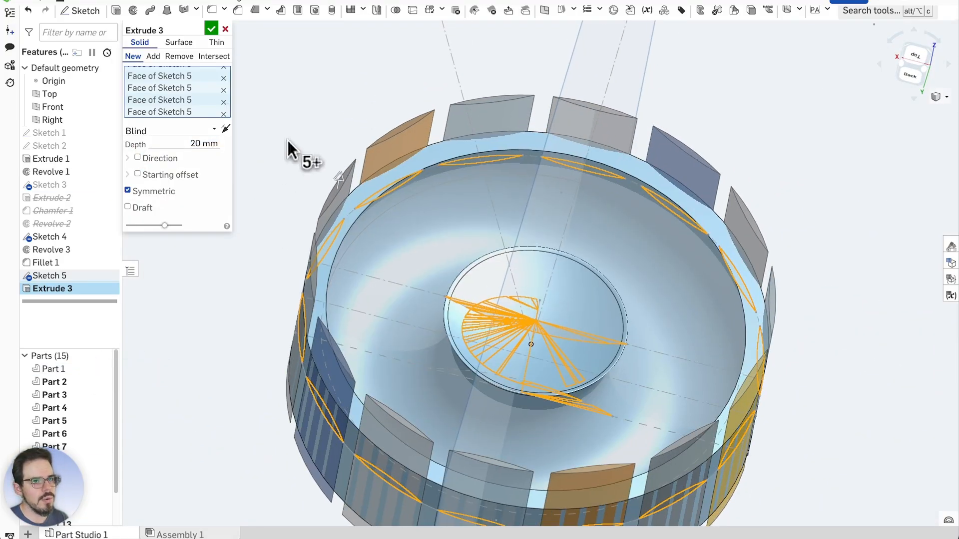
left_click(179, 57)
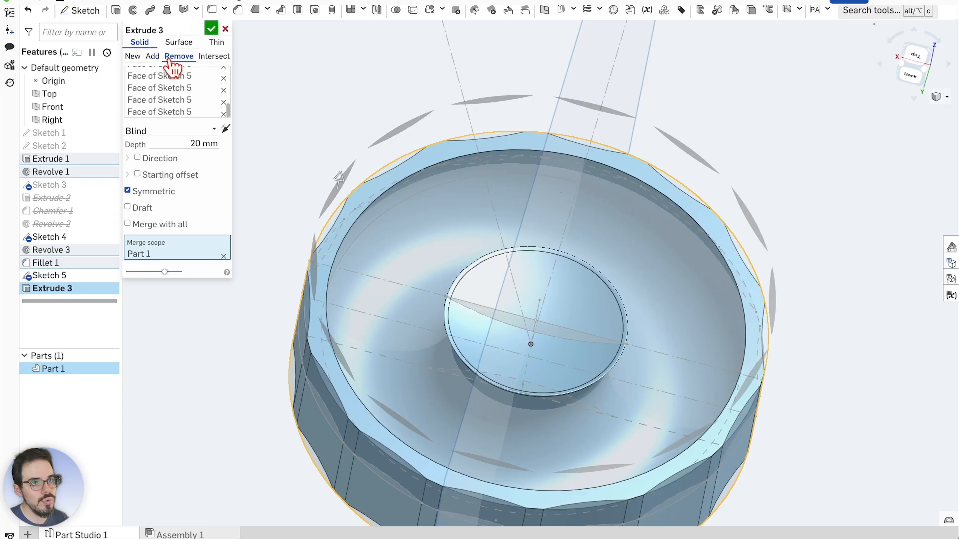
right_click_drag(310, 229, 691, 214)
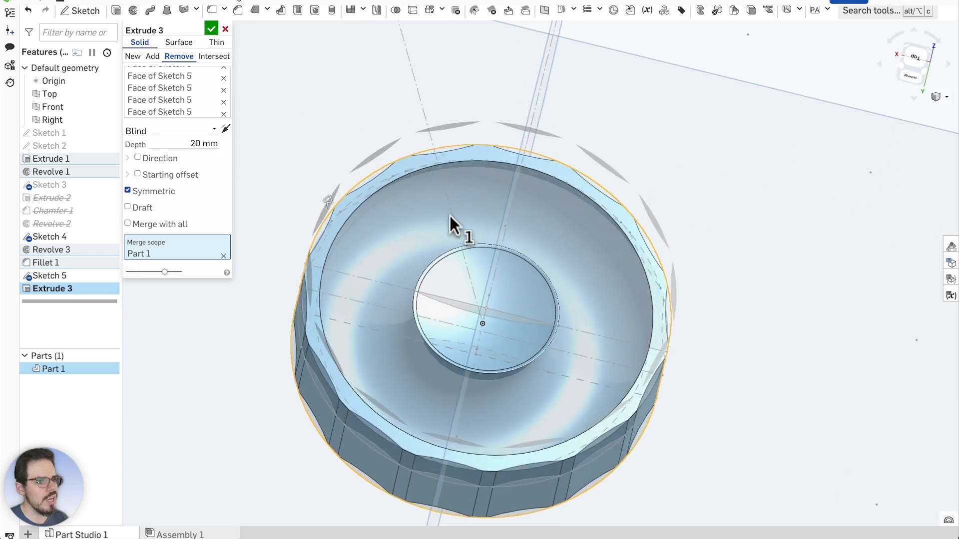
scroll(364, 200, "up", 3)
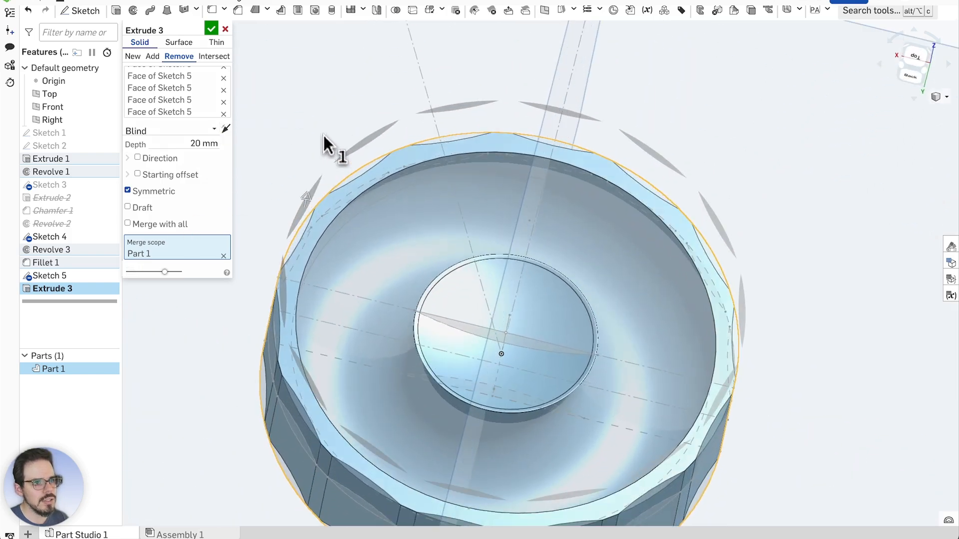
right_click_drag(324, 136, 323, 106)
right_click_drag(323, 122, 317, 129)
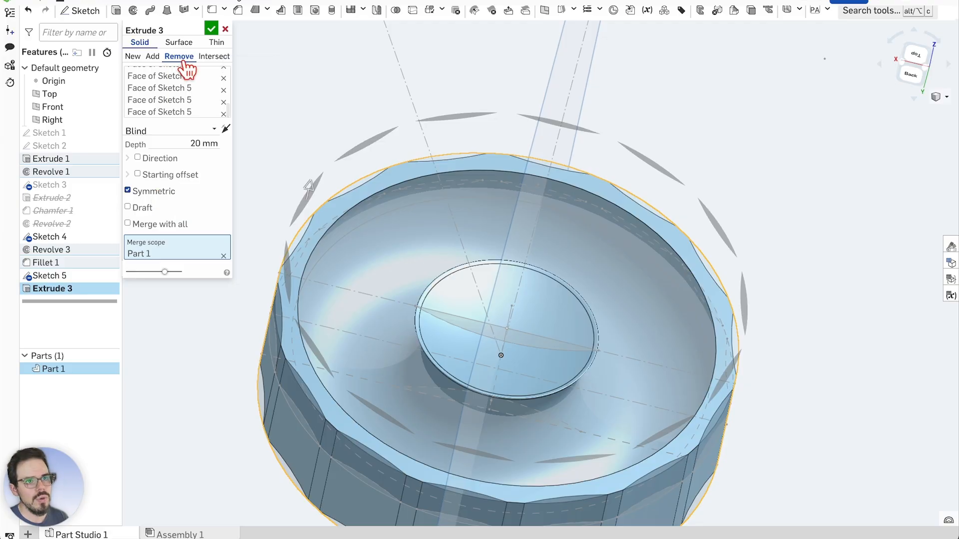
left_click(212, 30)
right_click_drag(381, 145, 543, 323)
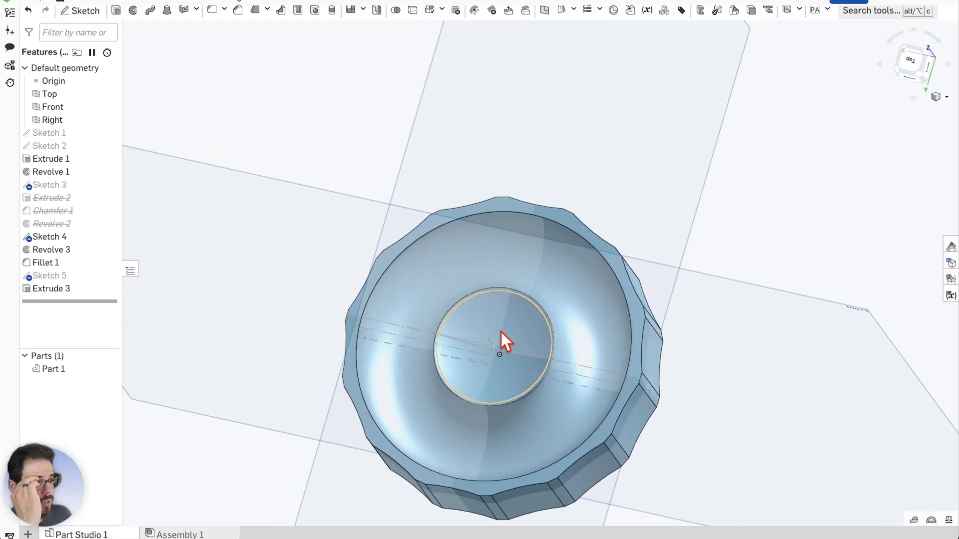
scroll(515, 341, "up", 1)
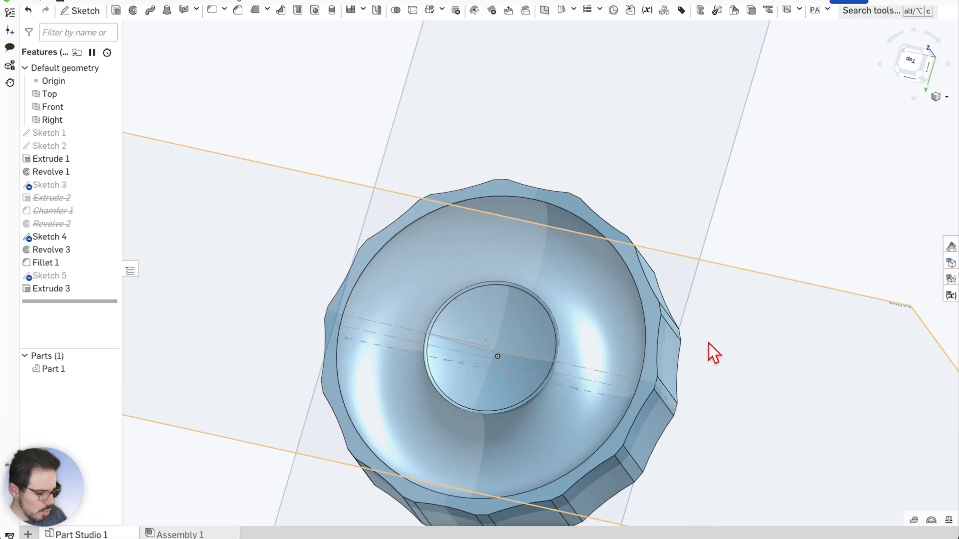
right_click_drag(705, 341, 790, 460)
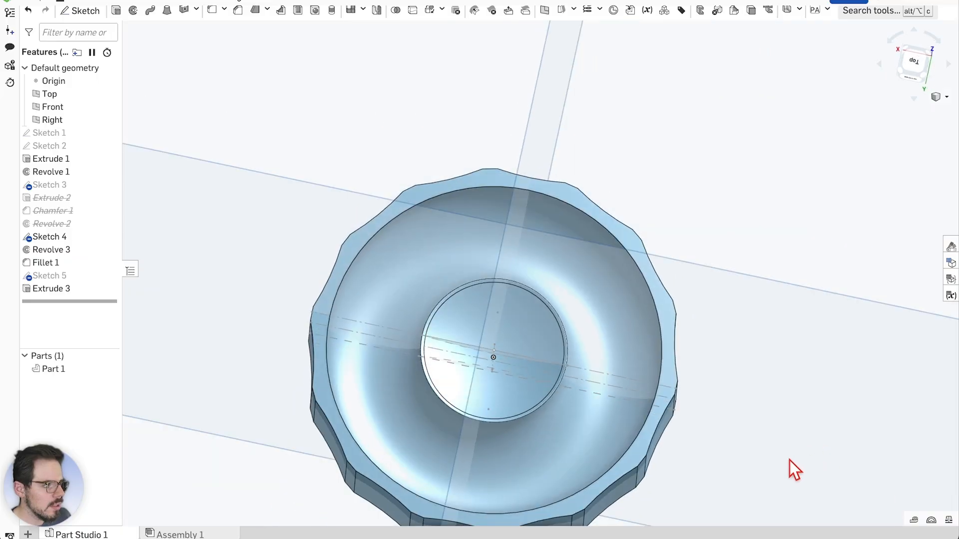
middle_click_drag(790, 461, 777, 338)
scroll(490, 436, "up", 3)
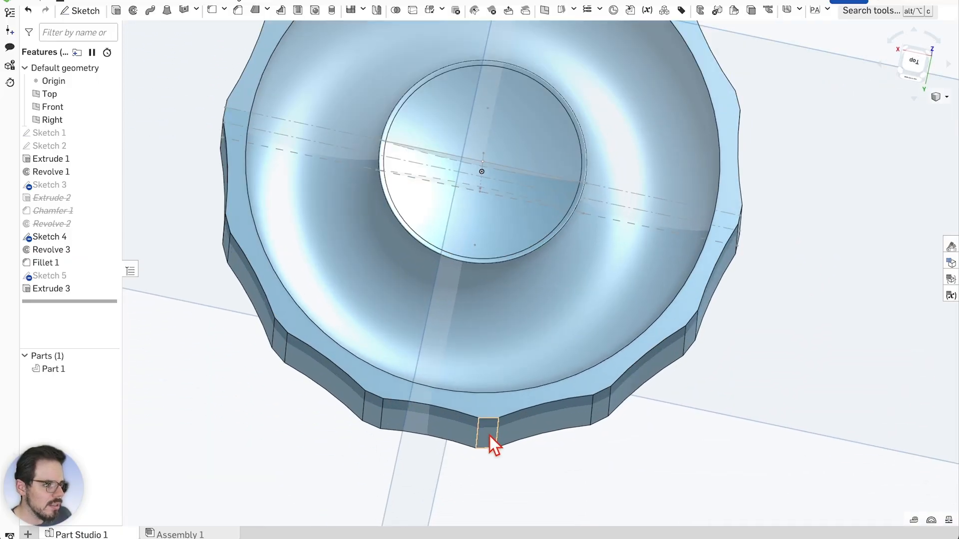
scroll(486, 457, "up", 1)
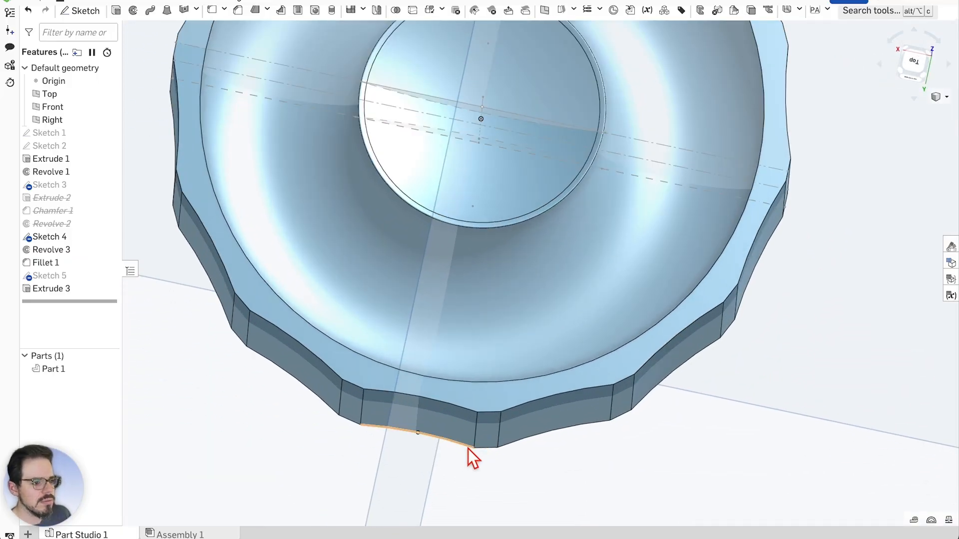
scroll(470, 452, "up", 2)
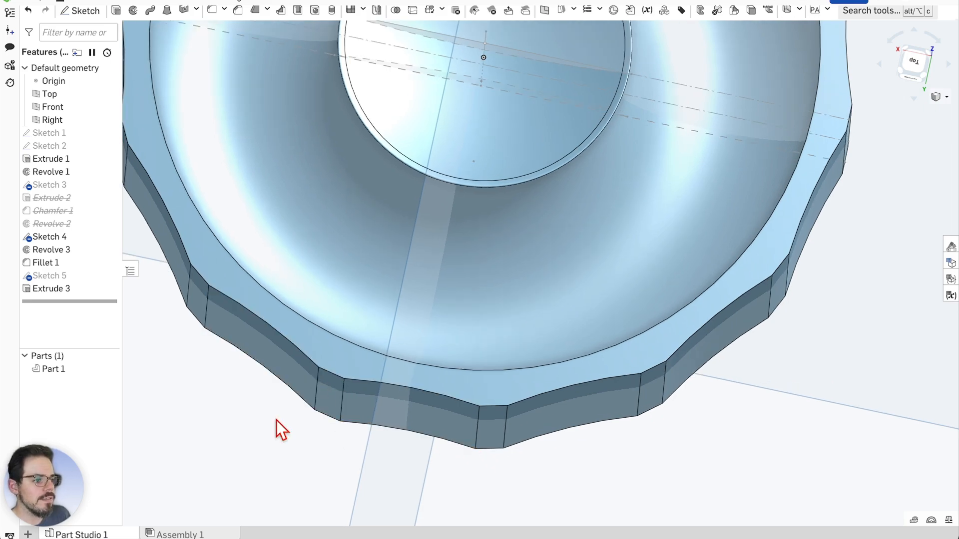
Start a fillet on two vertical scallop edges and enlarge its radius
left_click(216, 18)
scroll(525, 464, "up", 3)
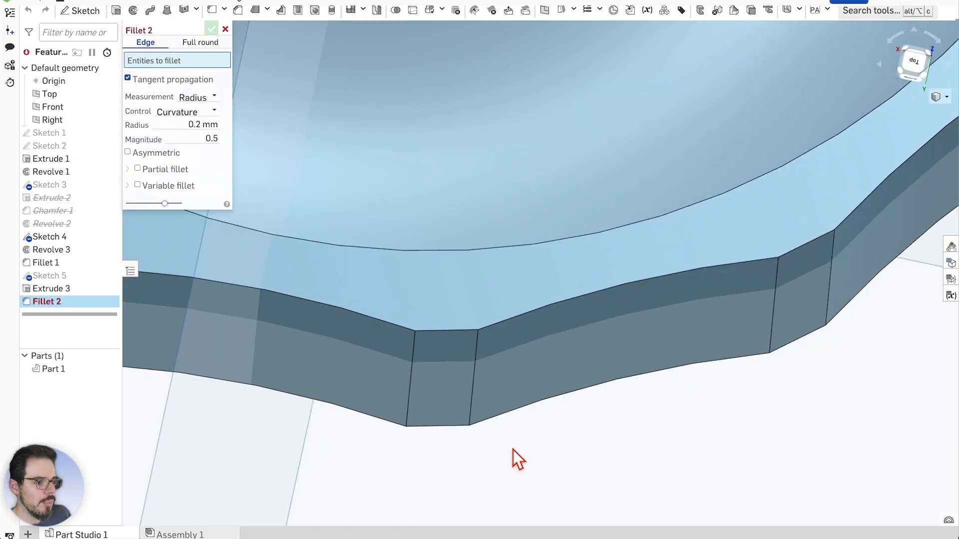
left_click(409, 378)
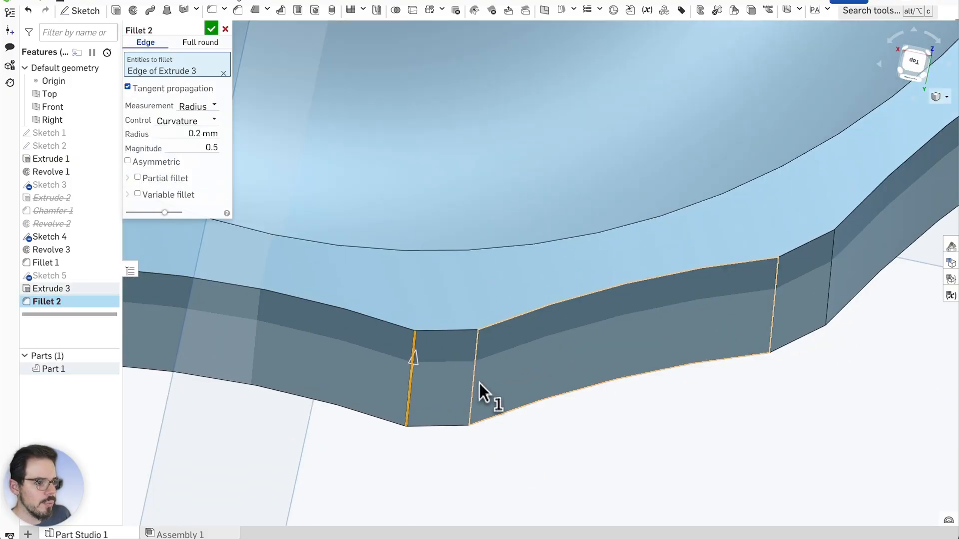
left_click(472, 381)
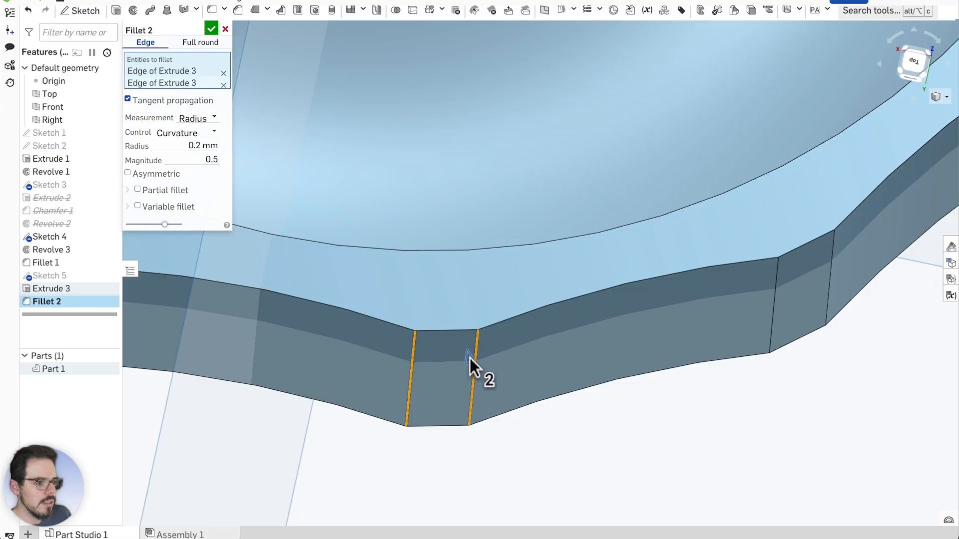
left_click_drag(470, 358, 469, 360)
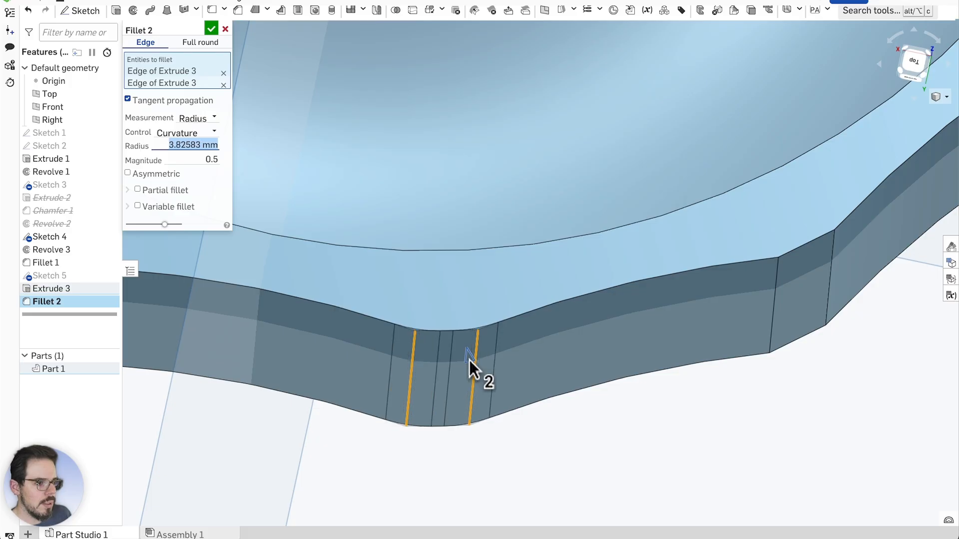
scroll(459, 357, "up", 2)
right_click_drag(617, 428, 621, 445)
scroll(460, 413, "up", 1)
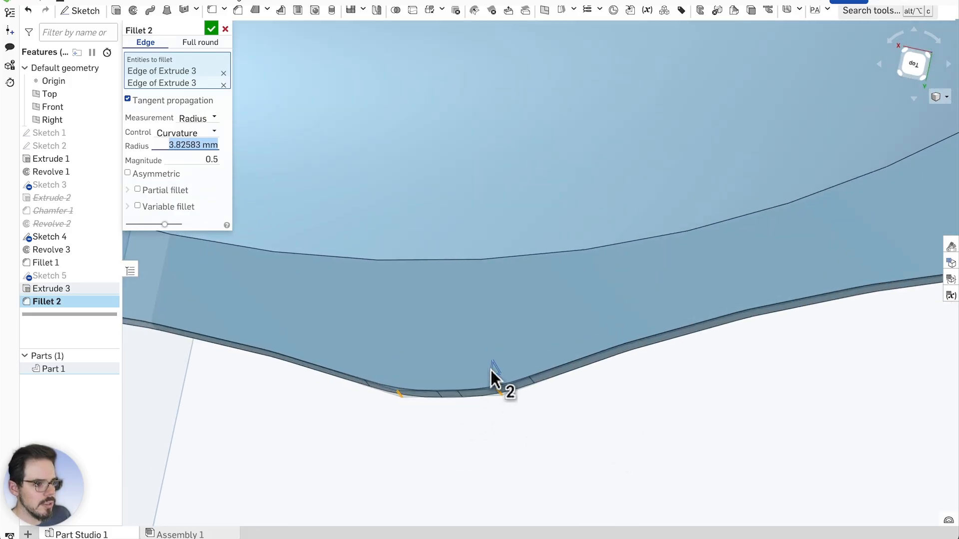
right_click_drag(573, 434, 576, 425)
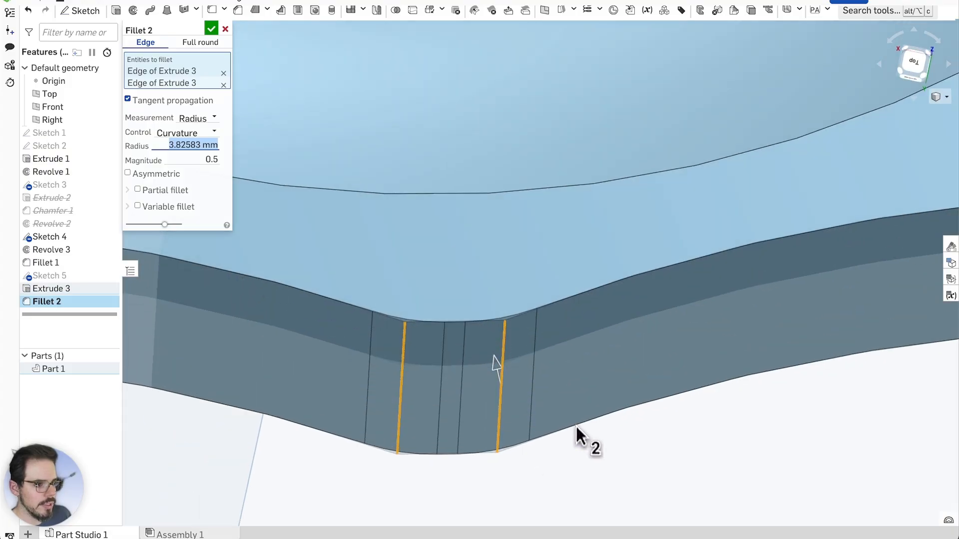
Clear the edges and trial face, leaving Fillet 2 at a 0.765 mm radius
left_click(502, 391)
right_click_drag(615, 456, 613, 433)
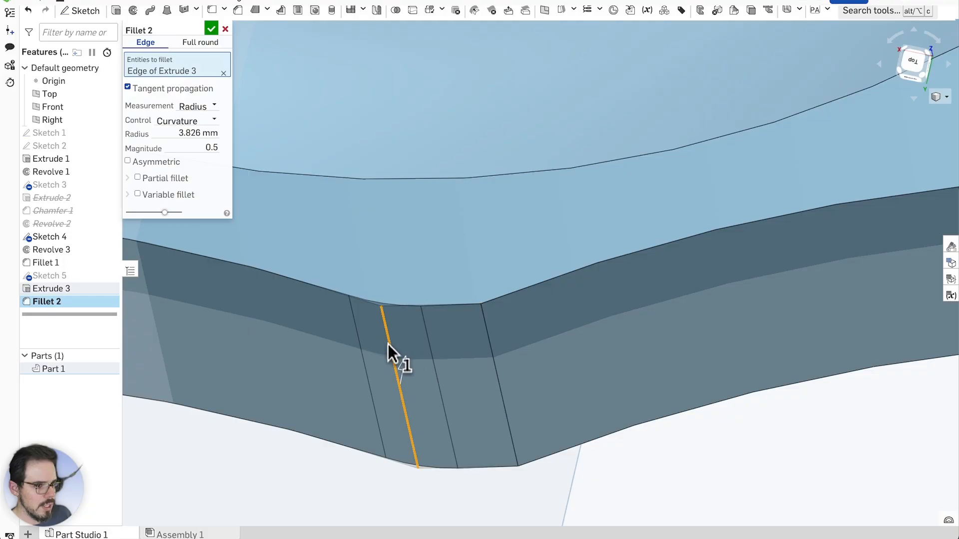
left_click(389, 345)
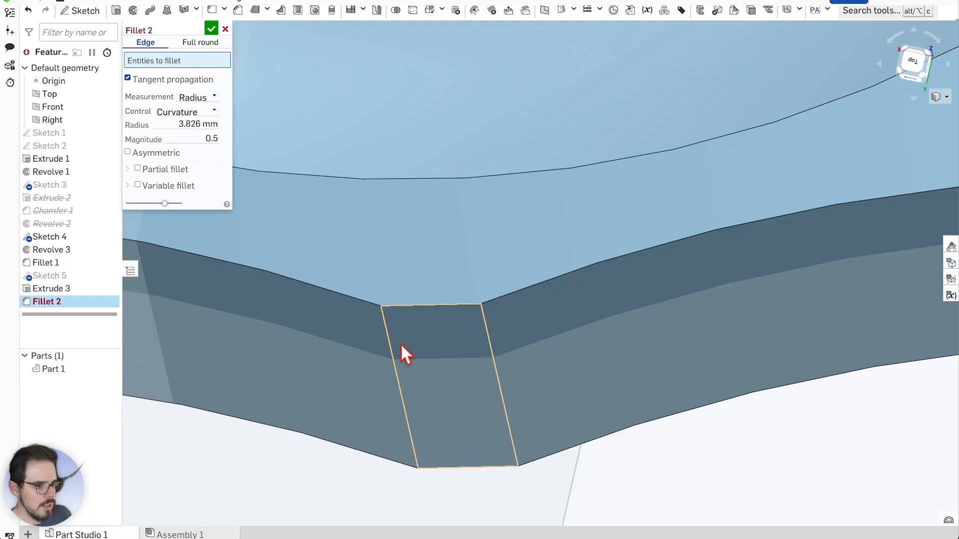
left_click(437, 337)
right_click_drag(578, 441, 562, 429)
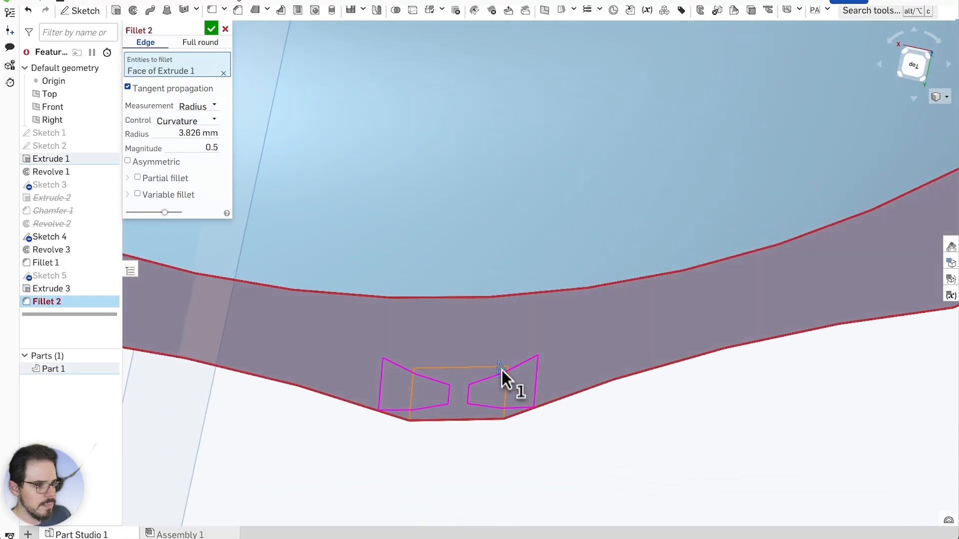
left_click_drag(502, 370, 503, 398)
mouse_move(503, 398)
right_mouse_down()
mouse_move(556, 427)
mouse_move(514, 388)
right_mouse_up()
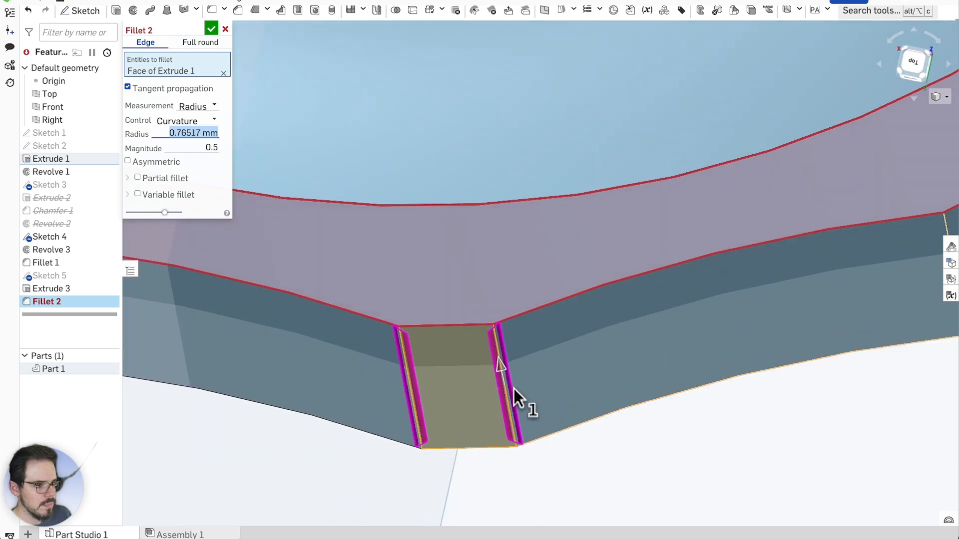
left_click(426, 382)
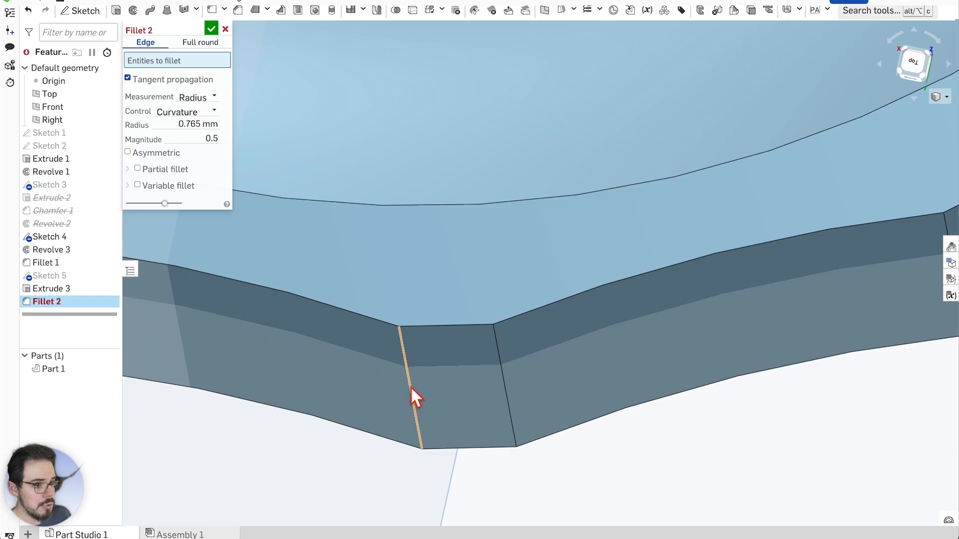
Add both vertical edges of one scallop notch to Fillet 2
left_click(409, 387)
left_click(500, 369)
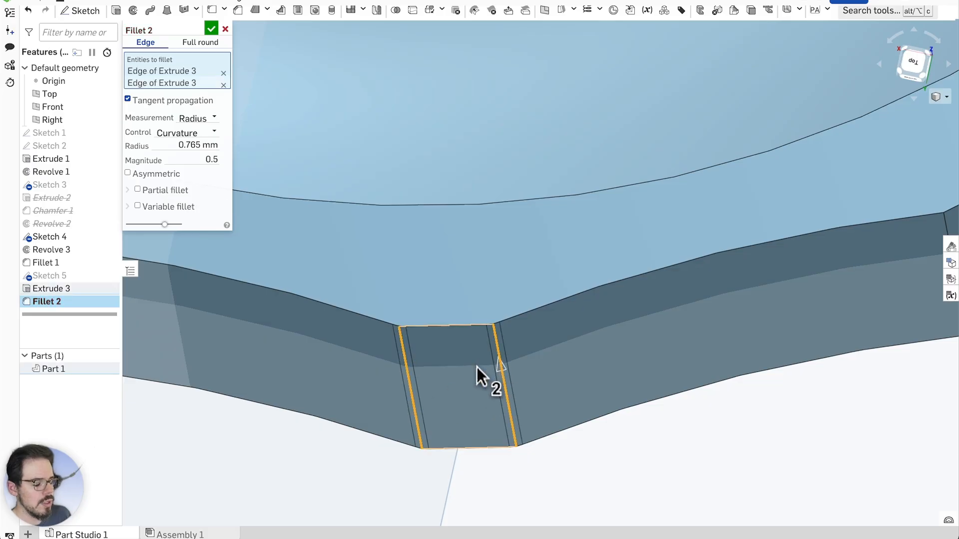
right_click_drag(580, 445, 596, 453)
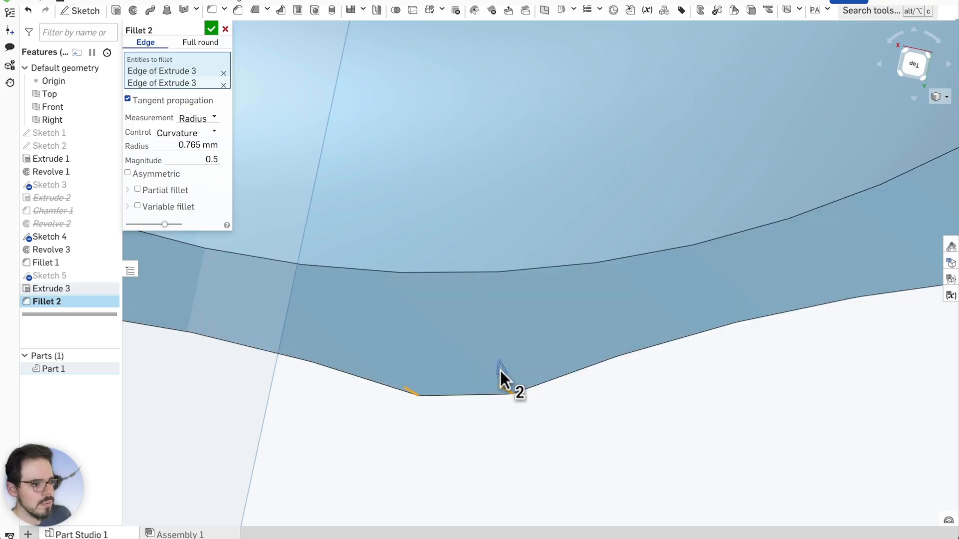
left_click_drag(501, 370, 501, 368)
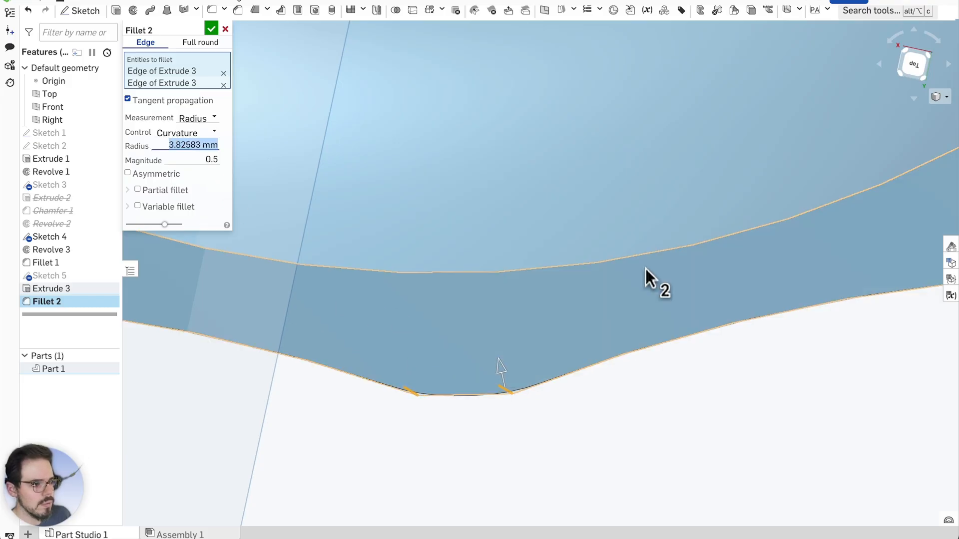
From a top view, tune the fillet radius to 5.356 mm
left_click(913, 67)
scroll(523, 205, "up", 5)
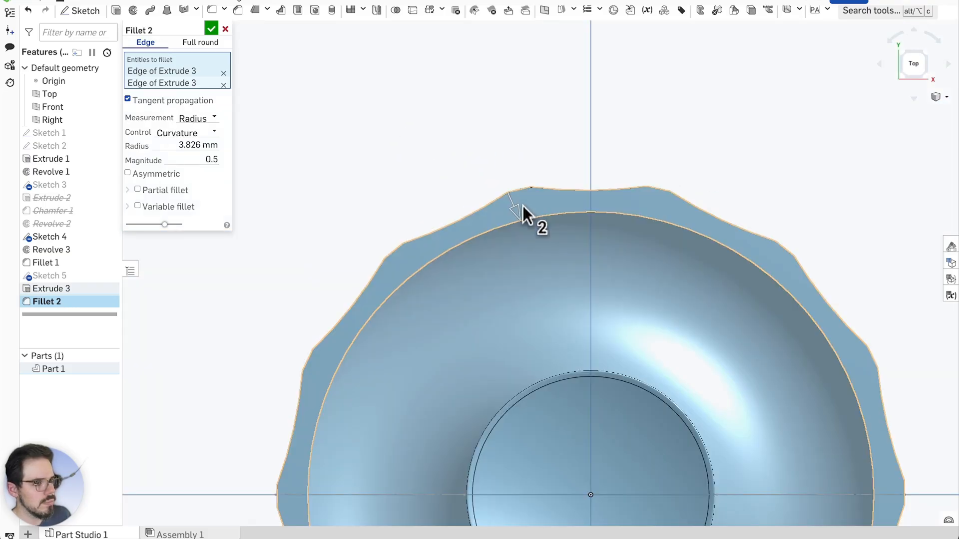
scroll(514, 193, "up", 3)
scroll(539, 159, "up", 3)
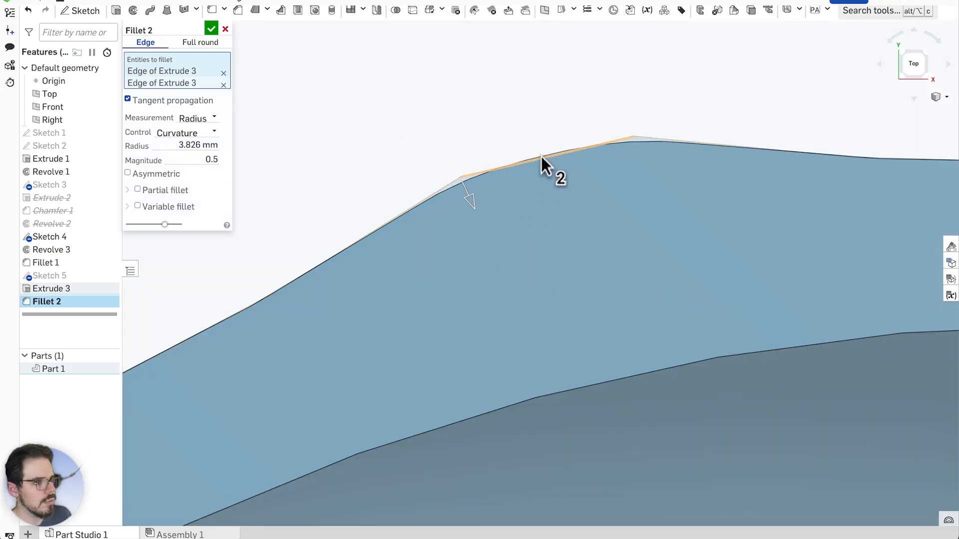
left_click_drag(465, 202, 466, 205)
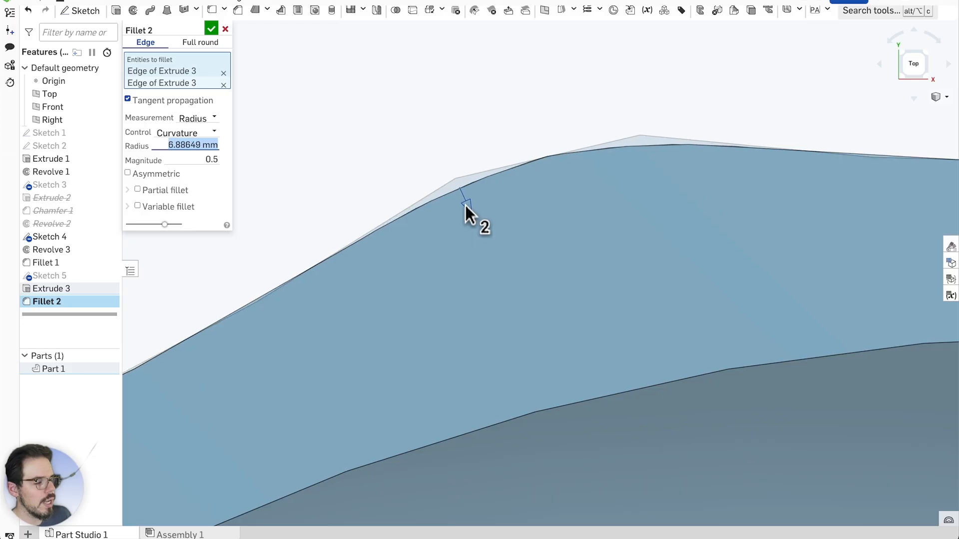
right_click_drag(466, 205, 535, 231)
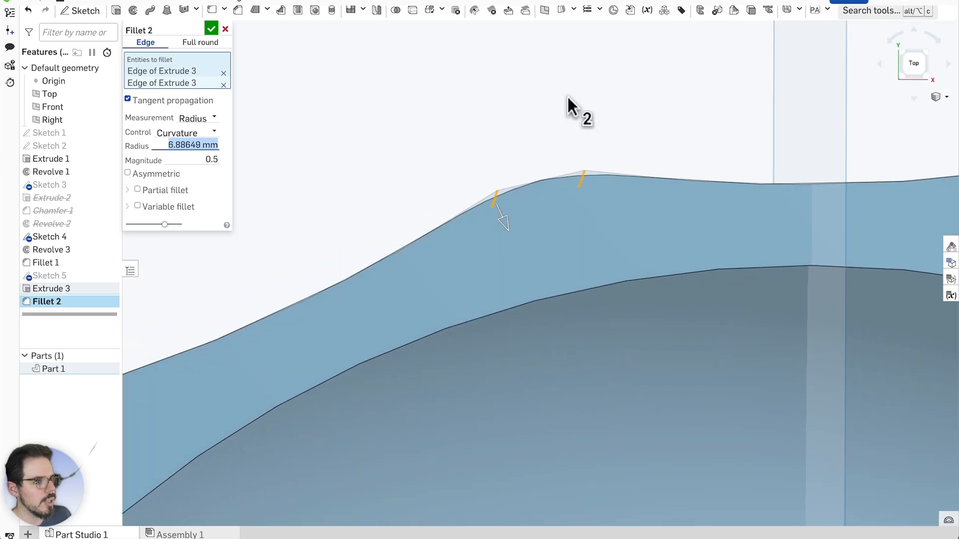
right_click_drag(565, 97, 497, 215)
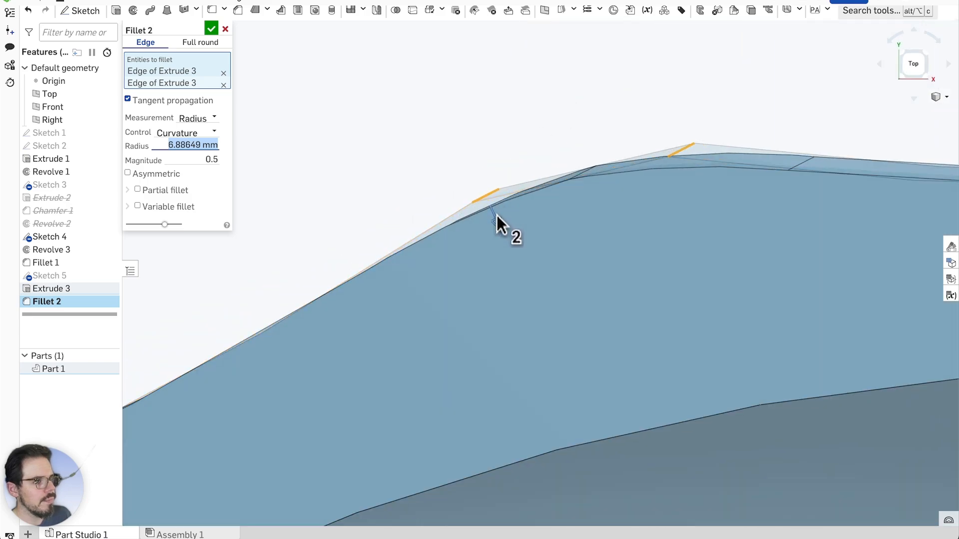
left_click_drag(498, 220, 502, 216)
scroll(517, 125, "down", 1)
right_click_drag(516, 125, 562, 126)
scroll(560, 131, "down", 6)
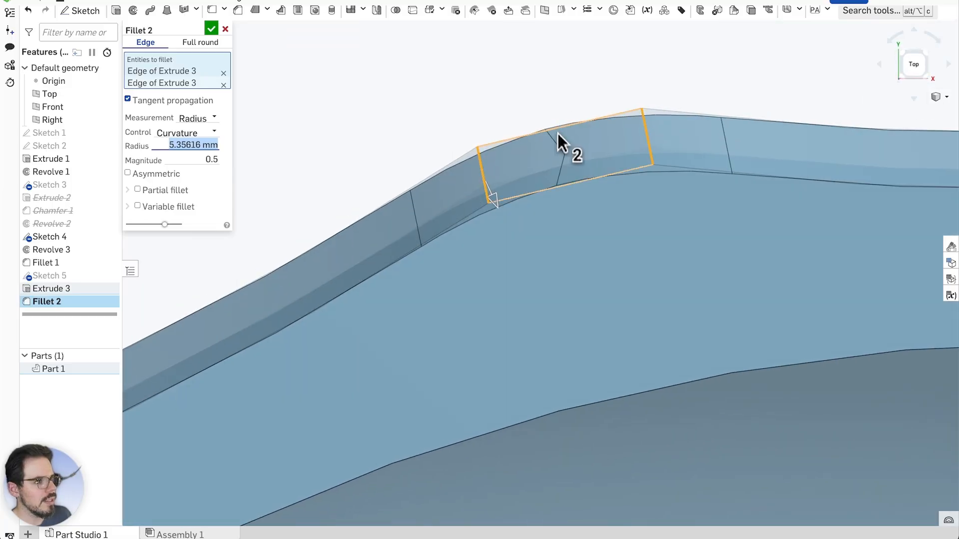
scroll(544, 189, "down", 4)
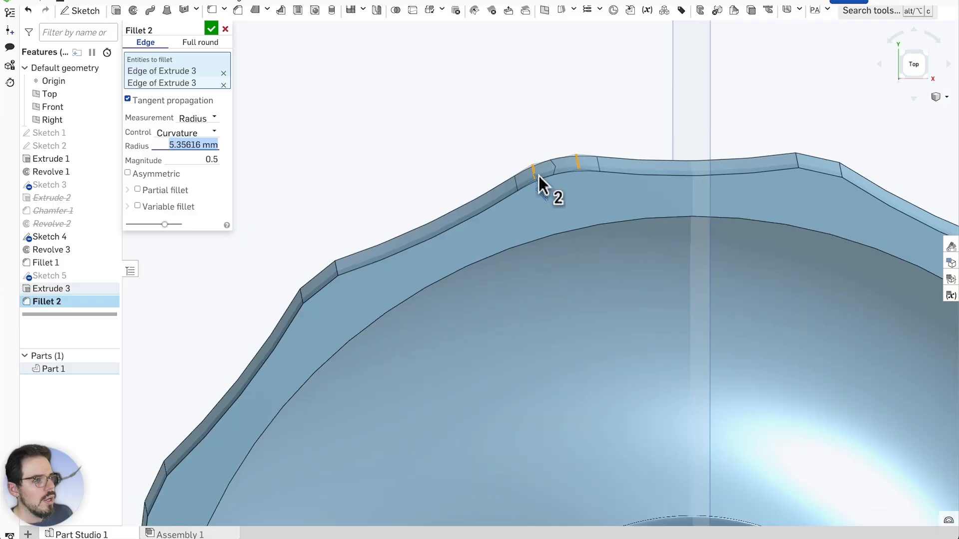
scroll(751, 176, "up", 6)
scroll(745, 179, "up", 2)
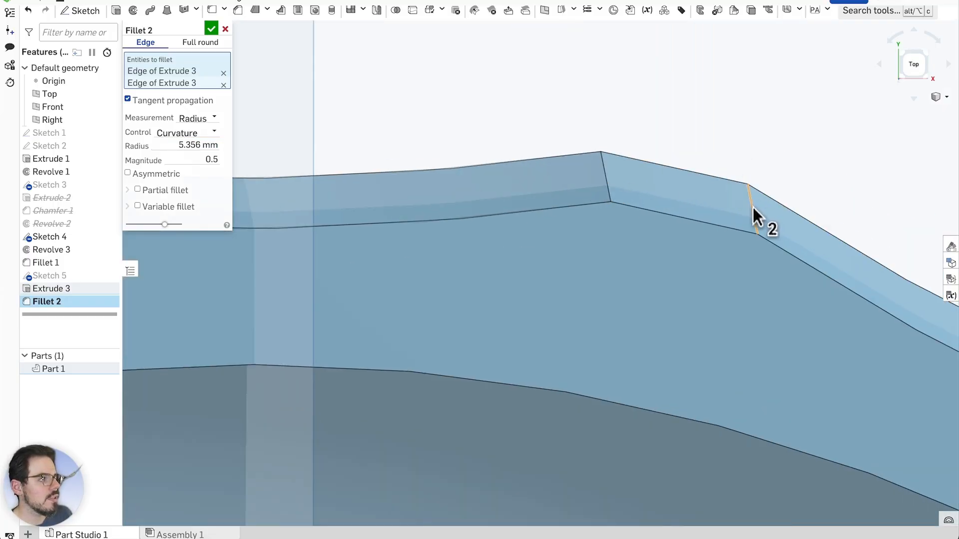
Add two more scallop corner edges to the fillet
left_click(752, 206)
left_click(604, 179)
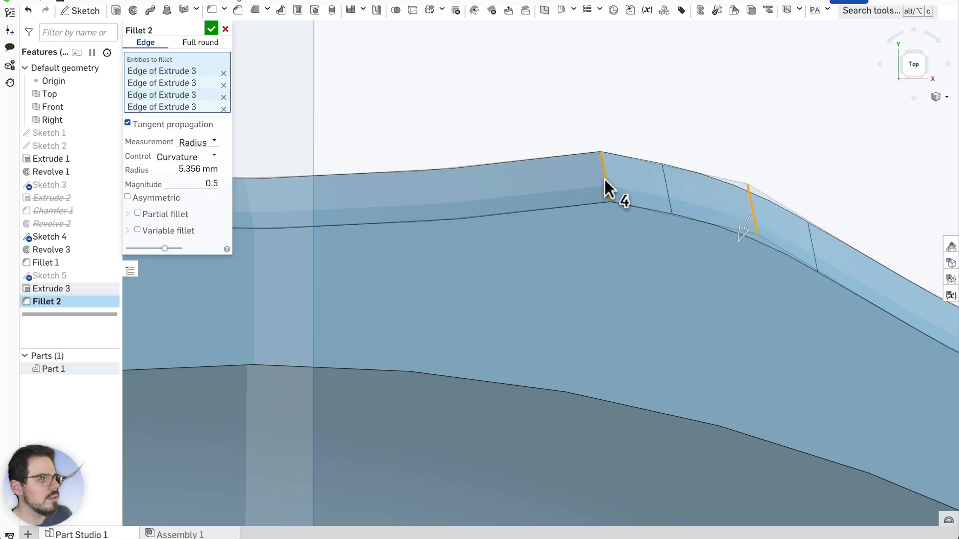
scroll(619, 160, "down", 6)
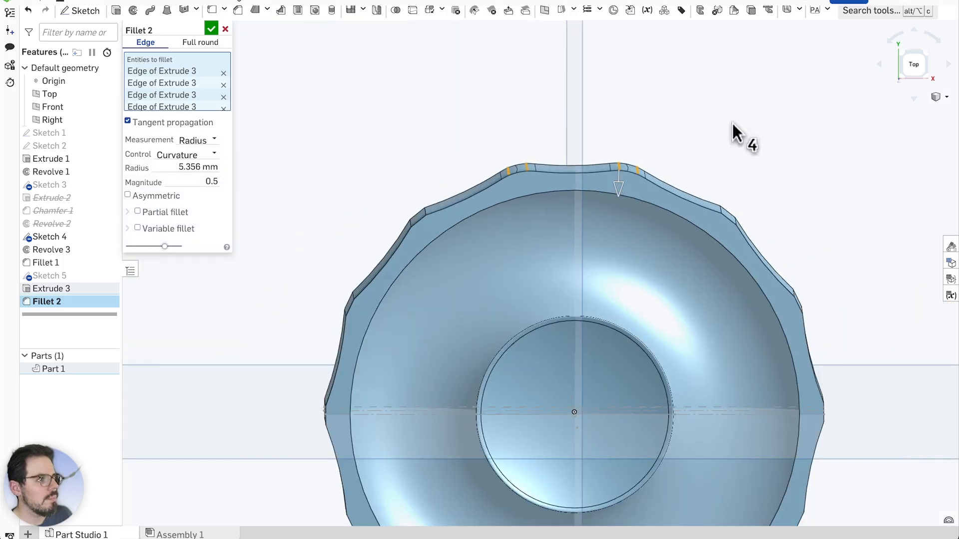
right_click_drag(733, 122, 732, 120)
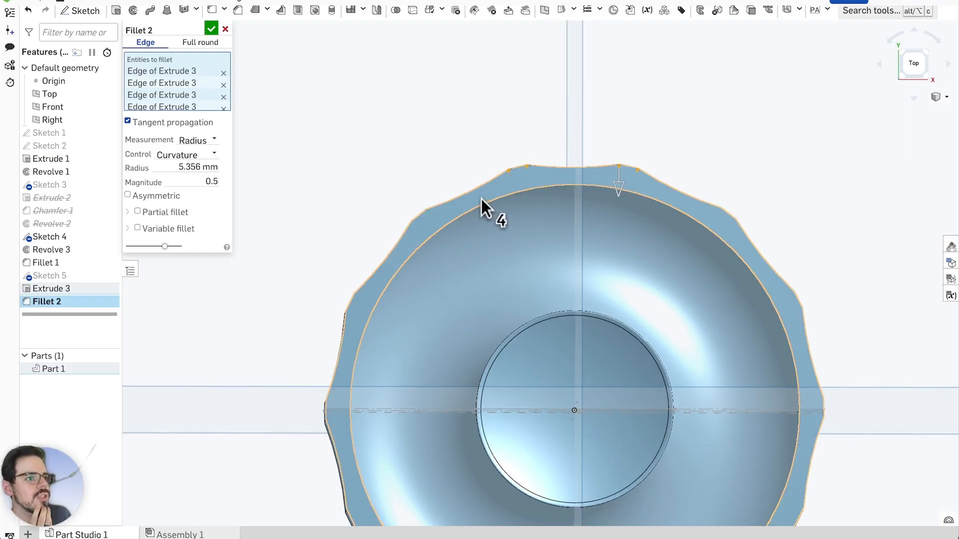
Orbit and zoom around the rim to bring the next scallop corner into view
scroll(483, 198, "down", 2)
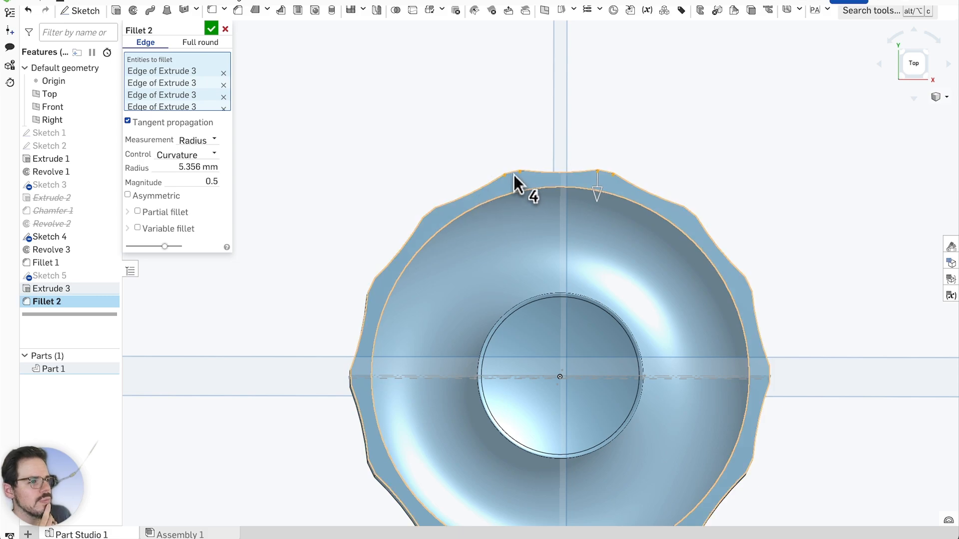
scroll(504, 184, "up", 1)
right_click_drag(506, 184, 518, 129)
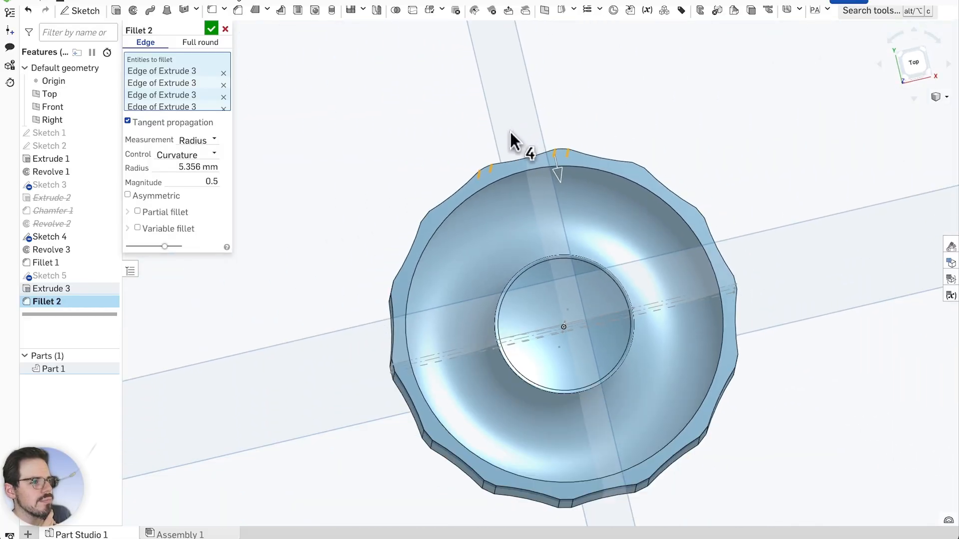
scroll(496, 139, "up", 5)
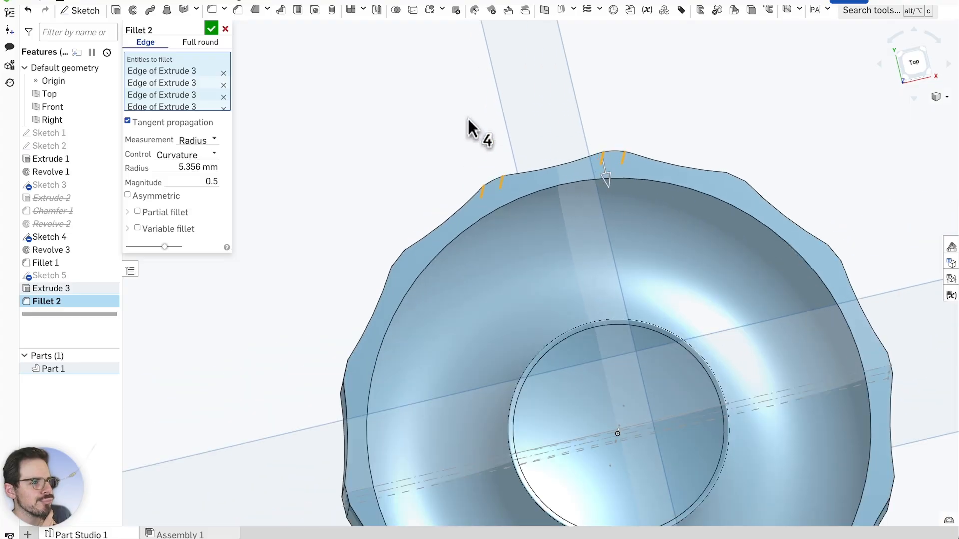
right_click_drag(469, 127, 472, 125)
scroll(359, 281, "up", 5)
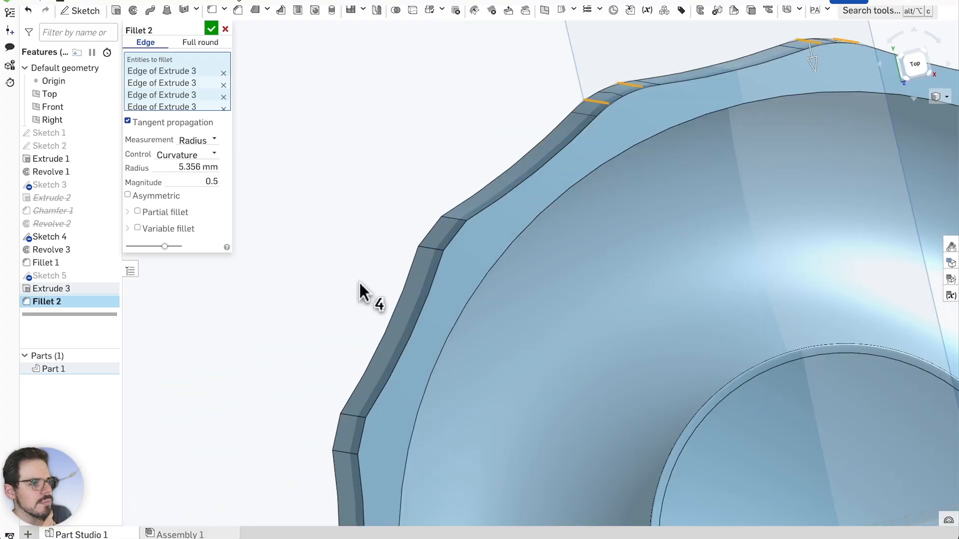
Add eight more rim corner edges to the 5.356 mm fillet
left_click(485, 204)
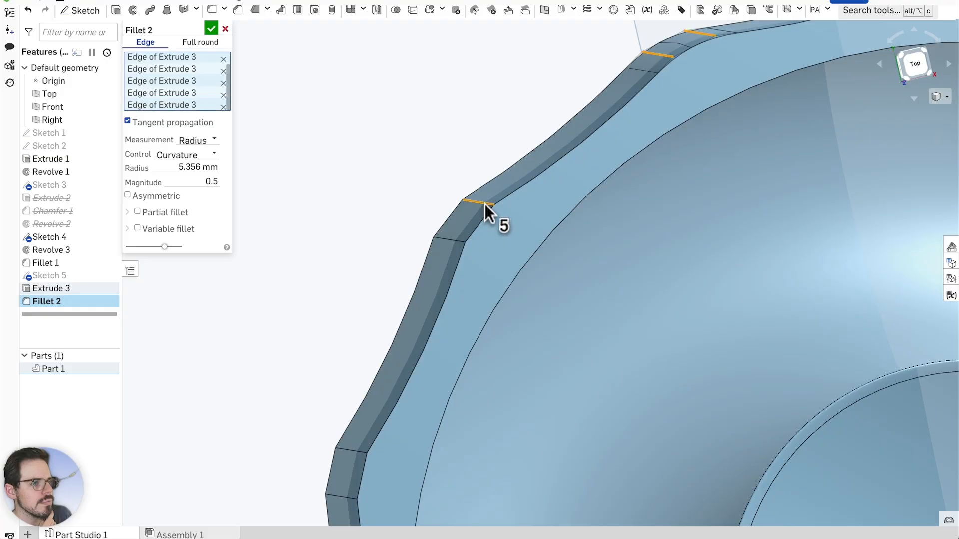
left_click(453, 239)
scroll(408, 339, "down", 5)
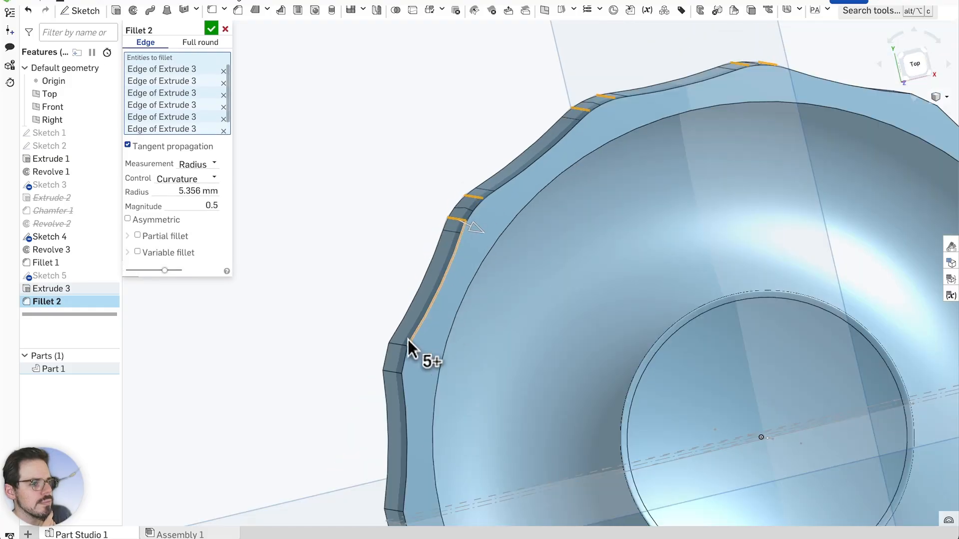
scroll(404, 334, "up", 5)
left_click(412, 322)
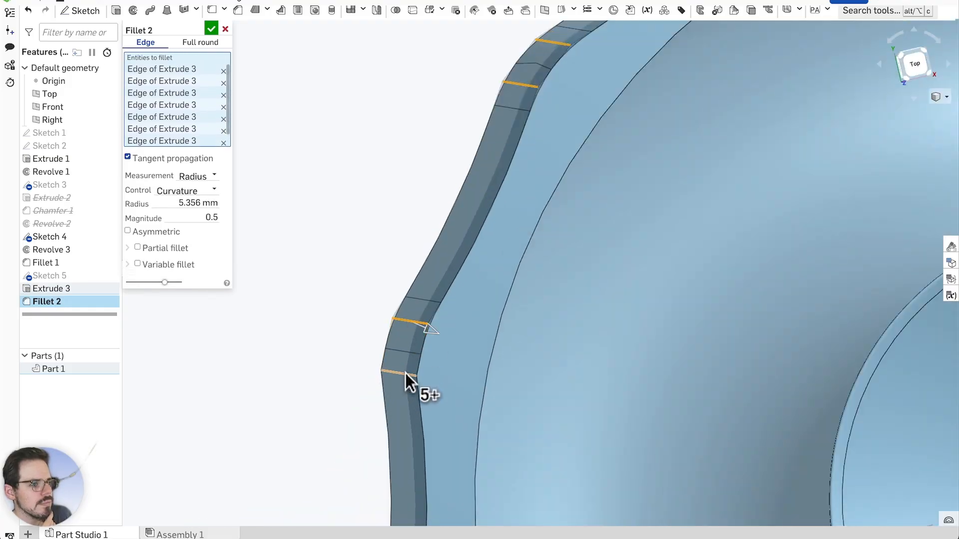
left_click(405, 373)
scroll(498, 227, "down", 5)
scroll(451, 454, "up", 5)
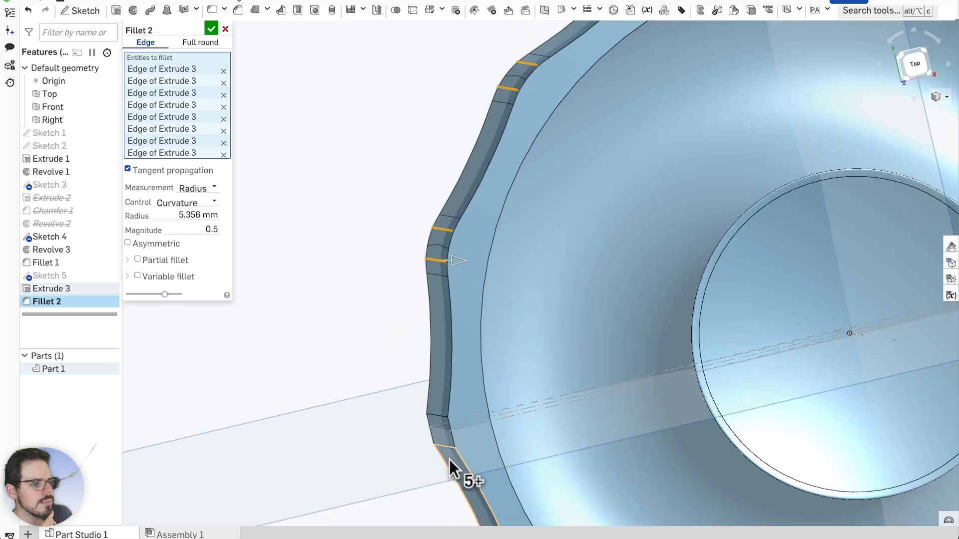
left_click(433, 378)
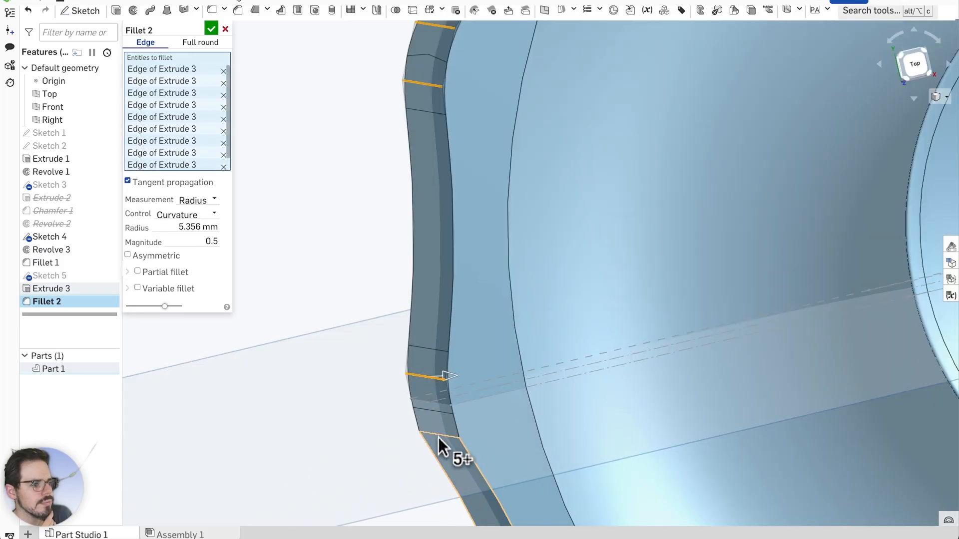
left_click(439, 434)
scroll(454, 326, "down", 5)
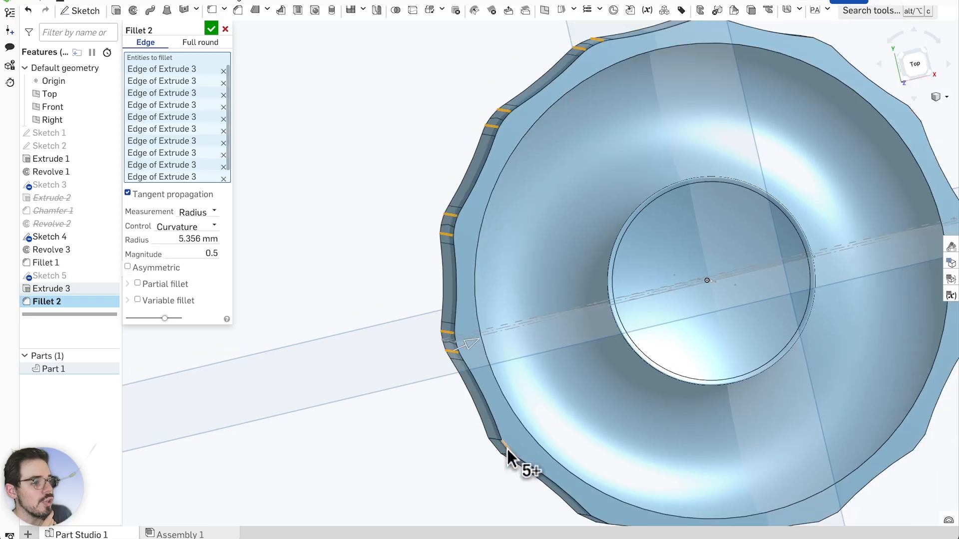
scroll(510, 452, "up", 5)
left_click(456, 371)
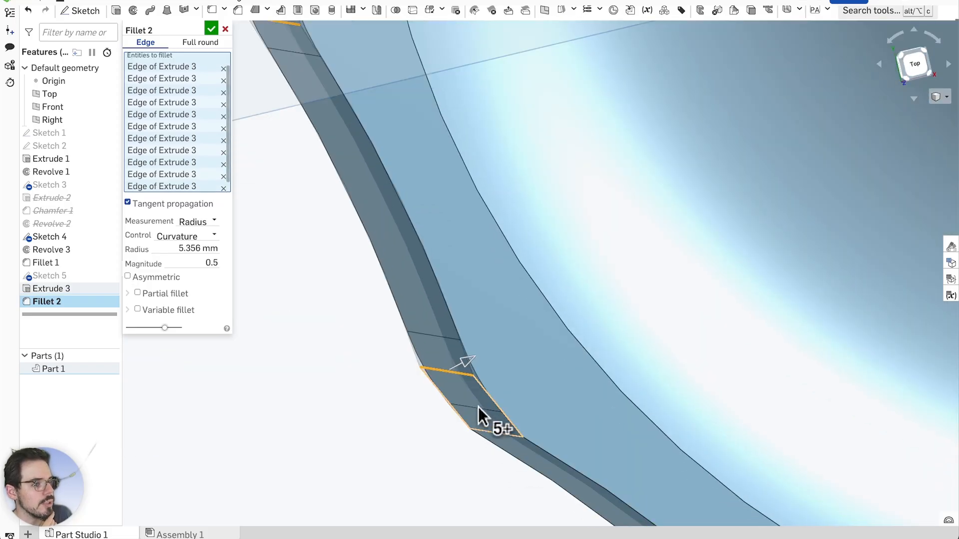
left_click(479, 408)
scroll(505, 443, "down", 5)
scroll(528, 454, "up", 5)
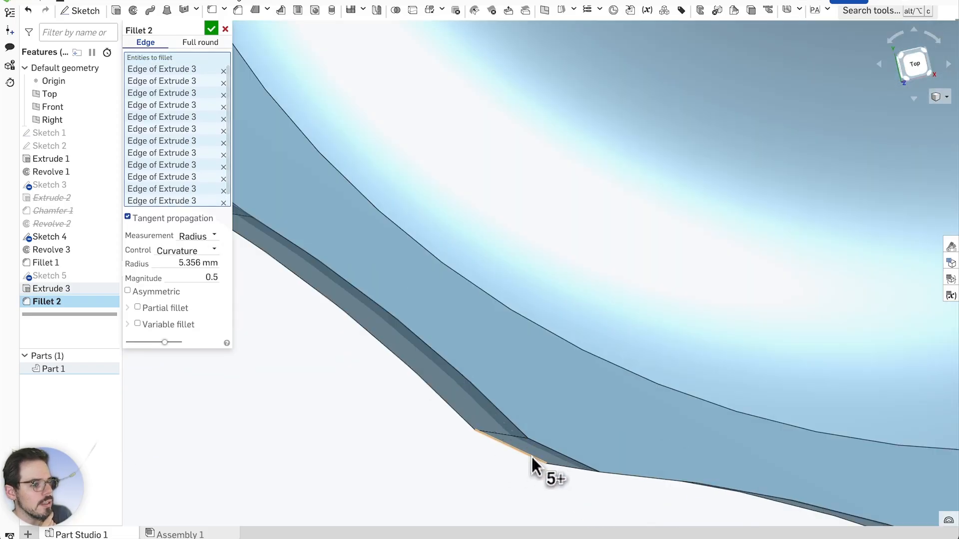
Add seven more vertical scallop edges around the rim to the fillet
left_click(489, 409)
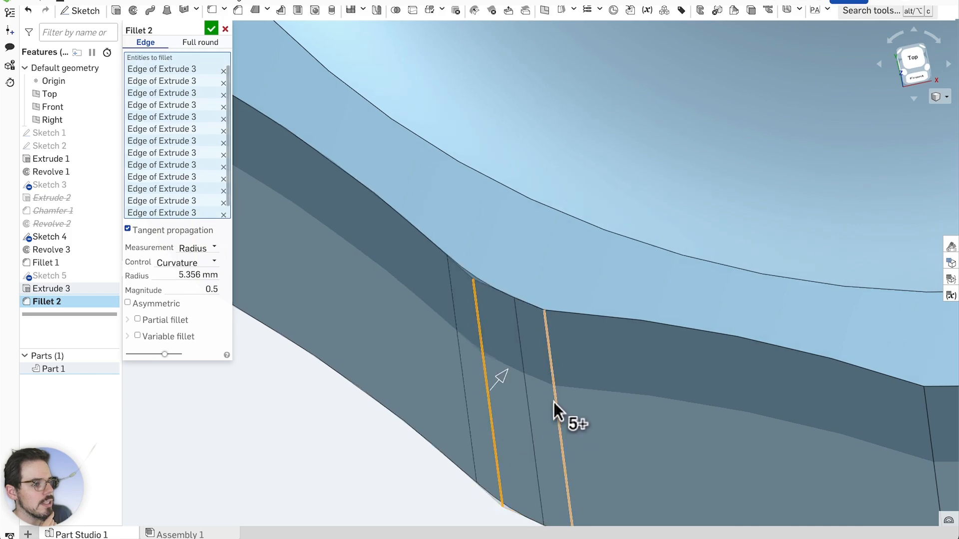
left_click(556, 400)
scroll(472, 398, "down", 3)
scroll(473, 397, "down", 3)
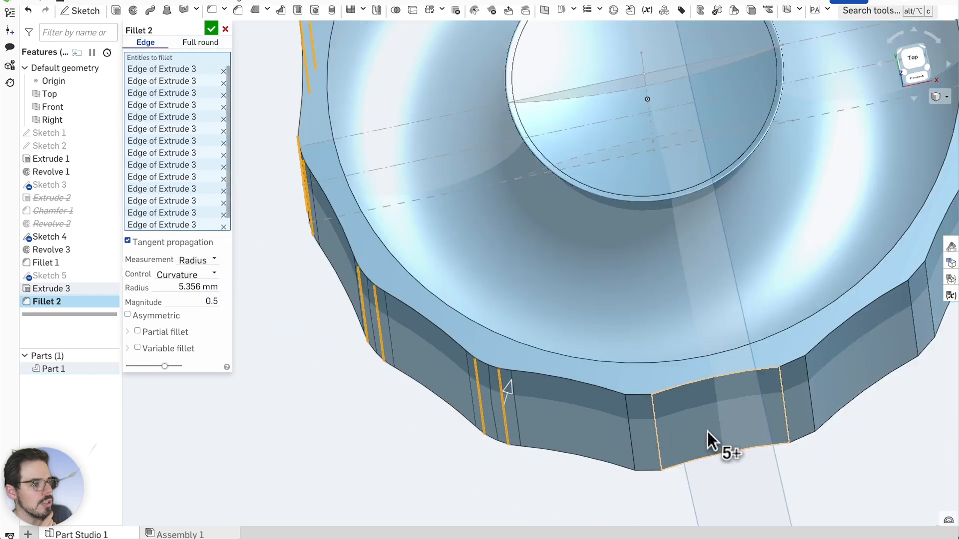
scroll(707, 434, "up", 5)
left_click(409, 410)
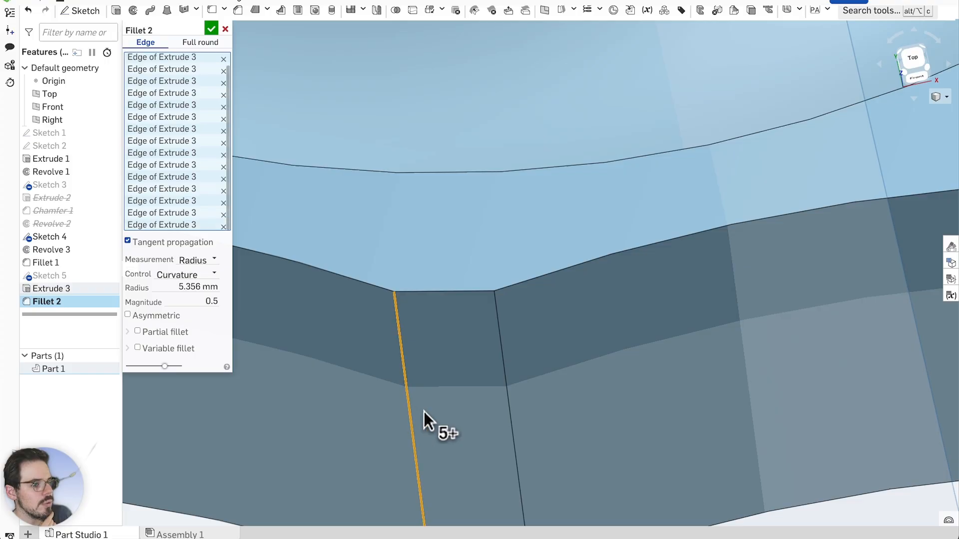
left_click(509, 399)
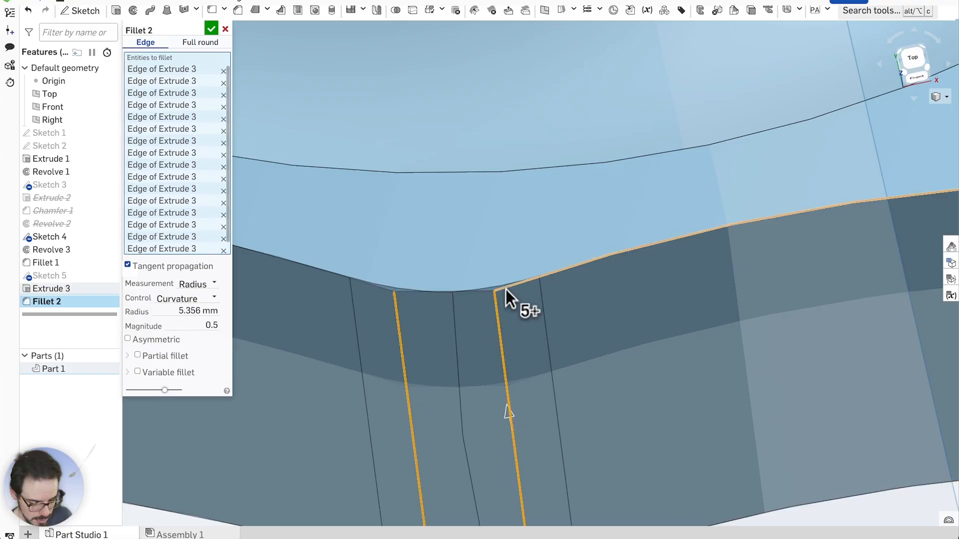
scroll(510, 386, "down", 3)
scroll(747, 397, "up", 3)
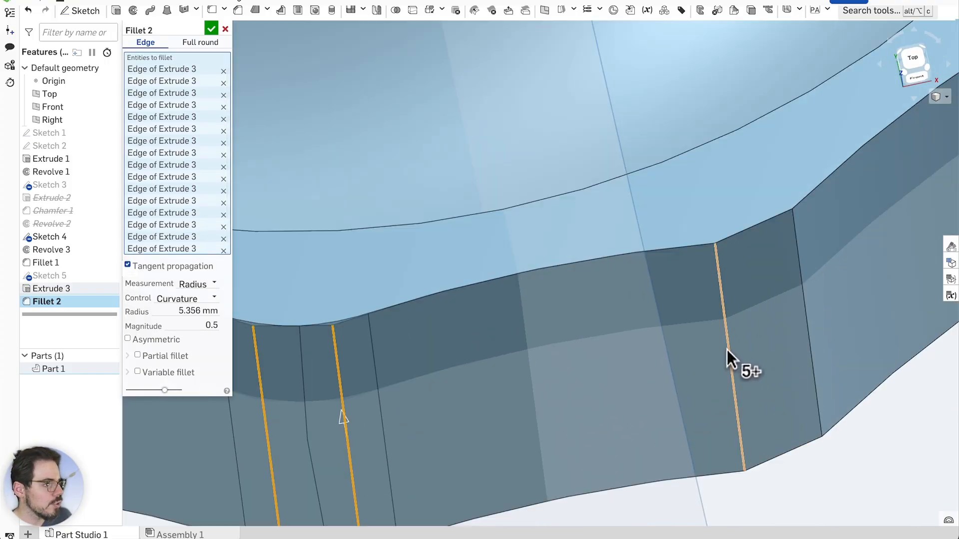
left_click(729, 349)
left_click(804, 313)
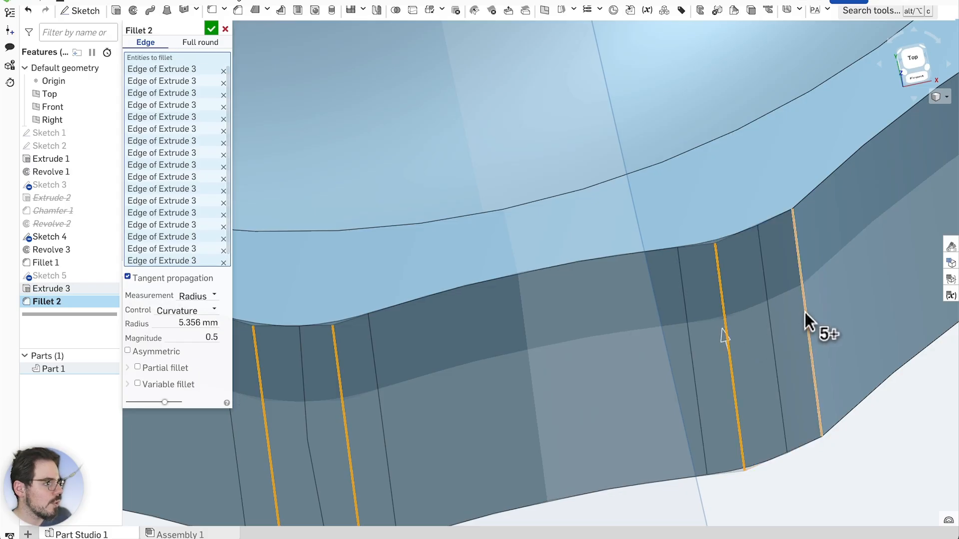
scroll(633, 382, "down", 3)
scroll(570, 367, "down", 3)
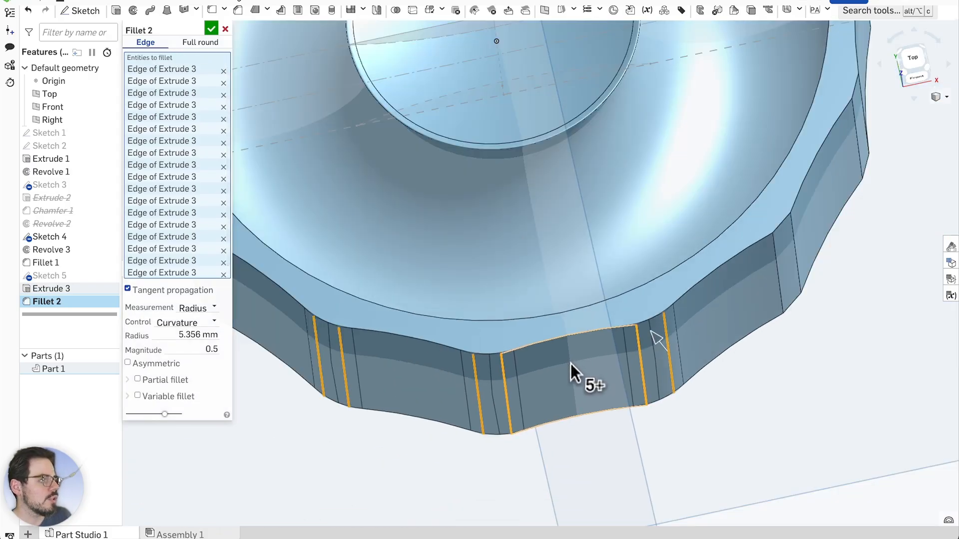
scroll(801, 262, "up", 5)
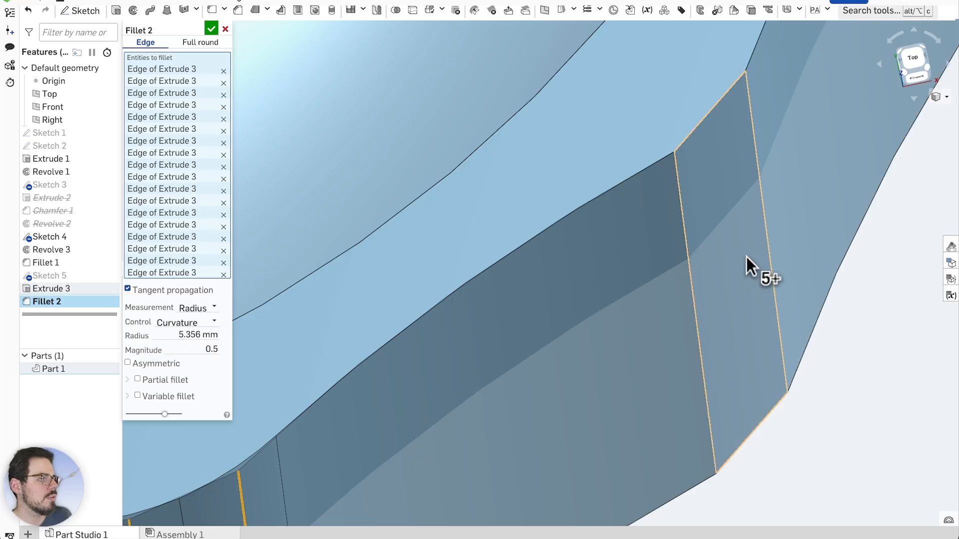
left_click(768, 246)
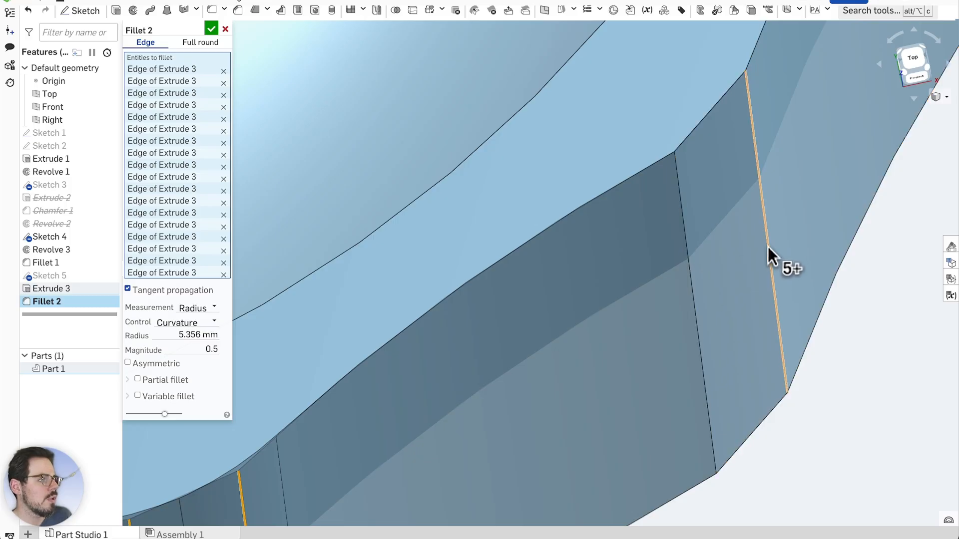
Add the left vertical edge and two diagonal scallop edges to the fillet
left_click(693, 283)
scroll(669, 325, "down", 3)
scroll(813, 101, "up", 5)
right_click_drag(787, 160, 789, 256)
left_click(700, 266)
left_click(768, 151)
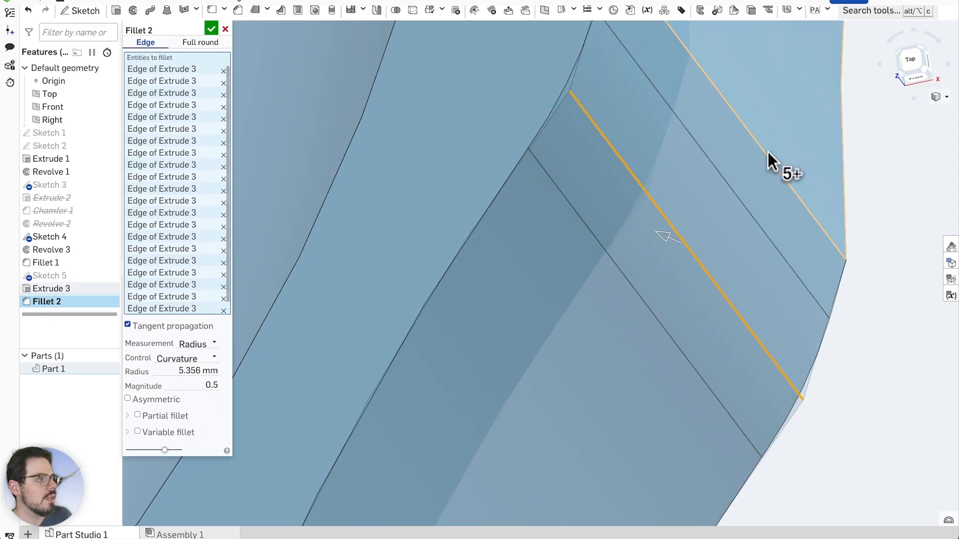
scroll(591, 385, "down", 6)
scroll(638, 112, "up", 5)
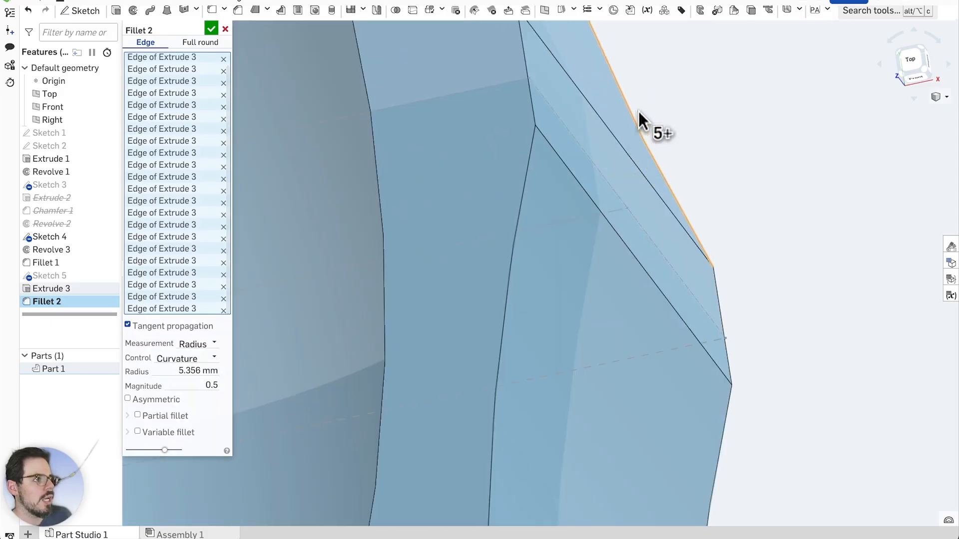
Add three pairs of upper and lower scallop edges to the fillet
right_click_drag(732, 111, 711, 170)
left_click(670, 161)
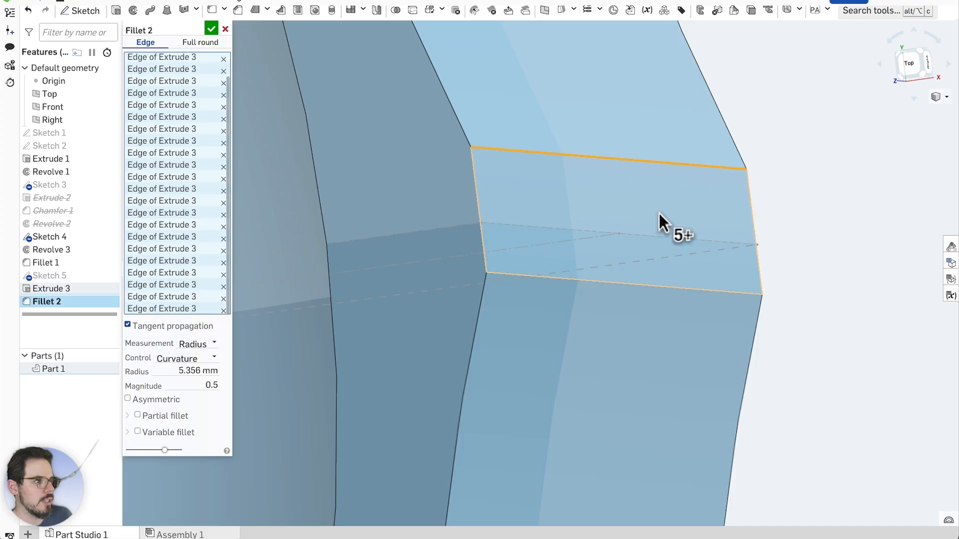
left_click(640, 282)
scroll(650, 314, "down", 3)
scroll(650, 332, "down", 3)
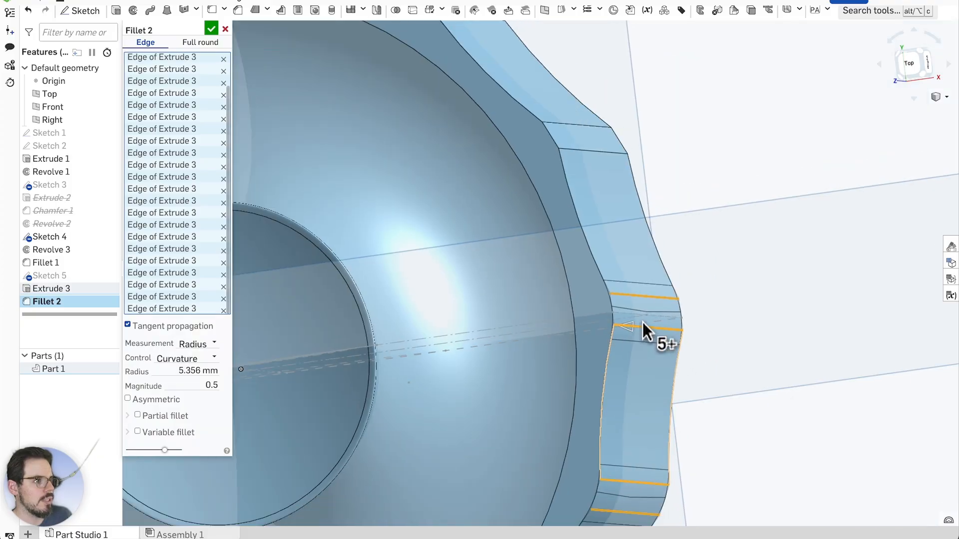
scroll(556, 99, "up", 6)
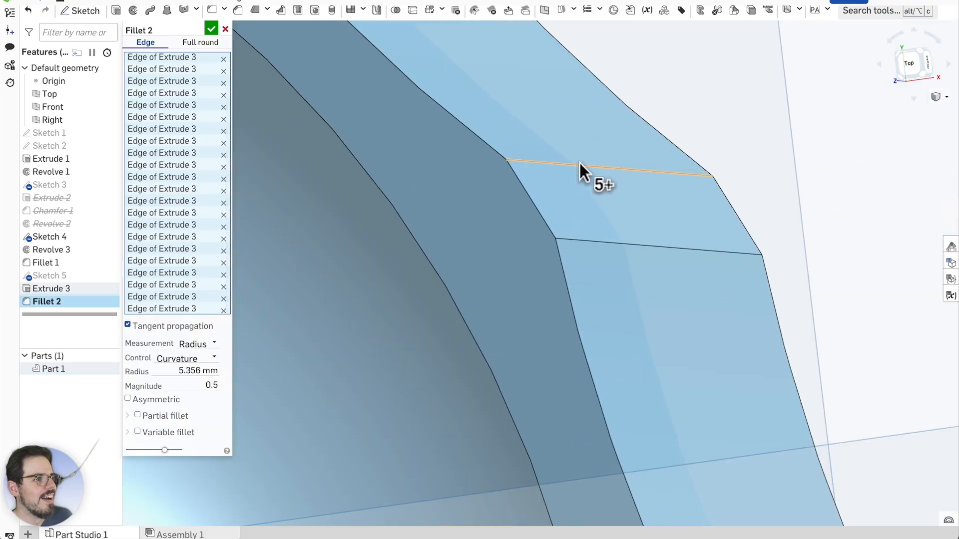
left_click(580, 163)
left_click(610, 242)
scroll(721, 380, "down", 5)
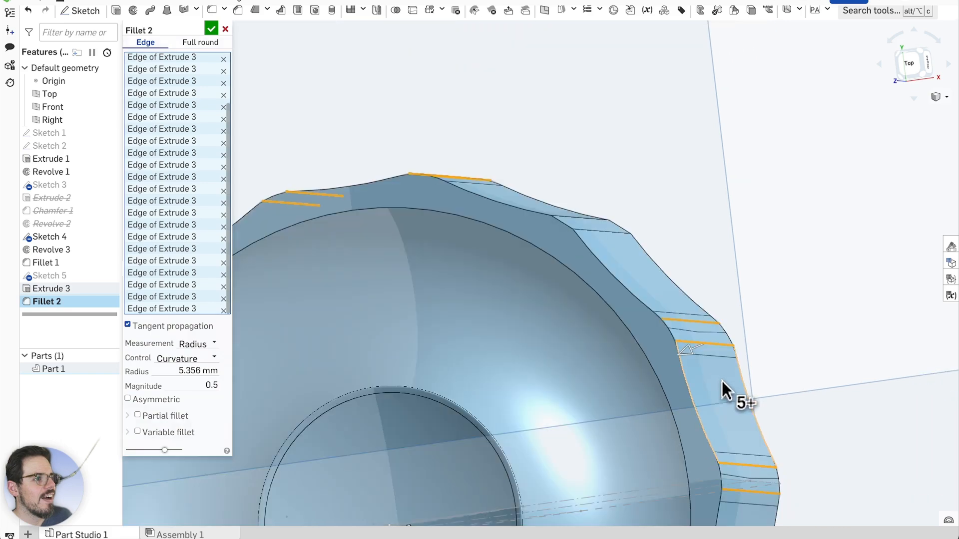
scroll(589, 219, "up", 5)
left_click(586, 225)
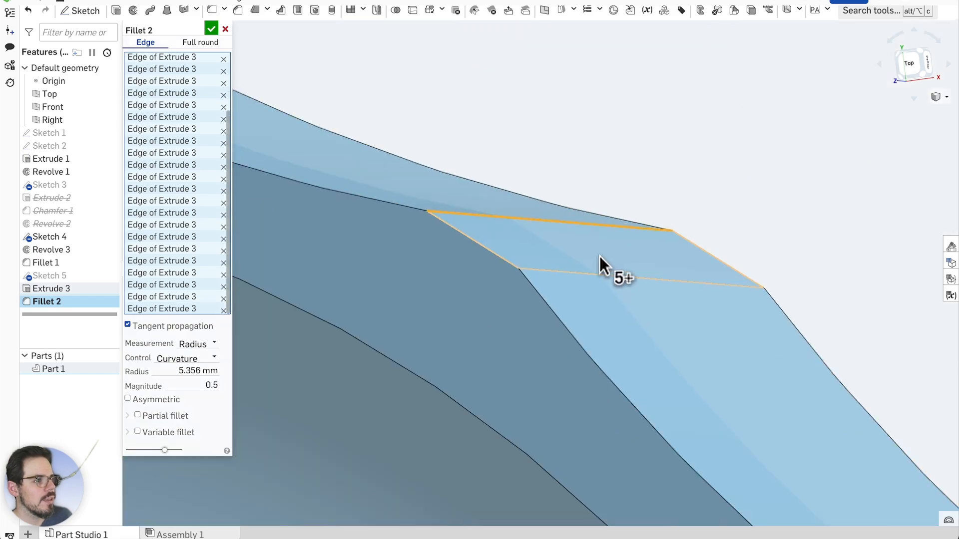
left_click(599, 273)
scroll(602, 275, "down", 5)
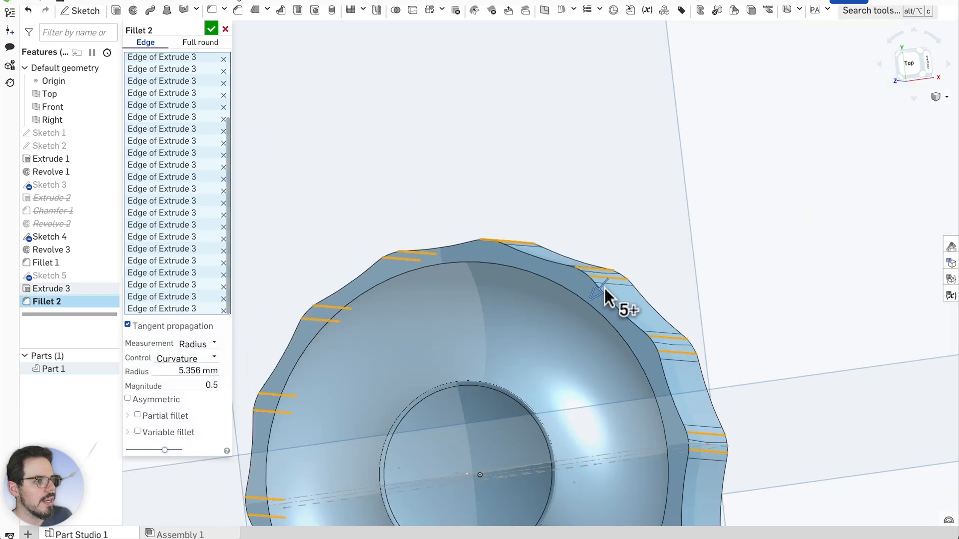
Inspect the knob's rim and apply Fillet 2 at 5.356 mm
mouse_move(711, 310)
right_mouse_down()
mouse_move(725, 302)
mouse_move(725, 313)
right_mouse_up()
scroll(511, 328, "down", 3)
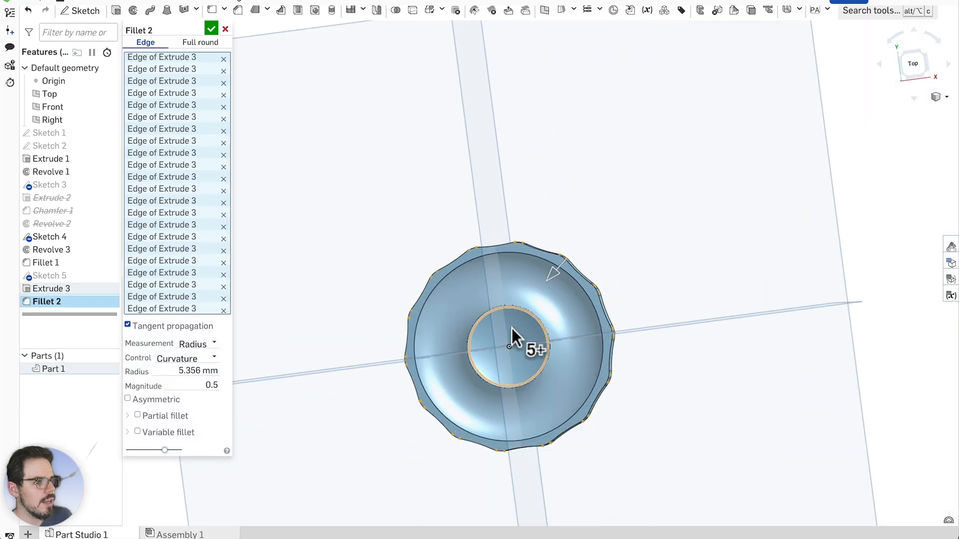
scroll(493, 379, "up", 6)
scroll(490, 371, "down", 3)
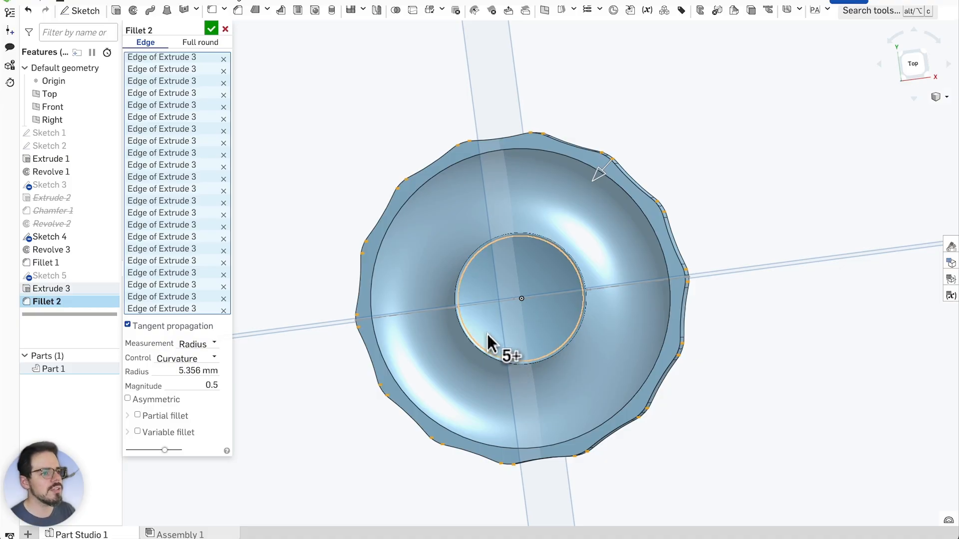
right_click_drag(466, 274, 491, 278)
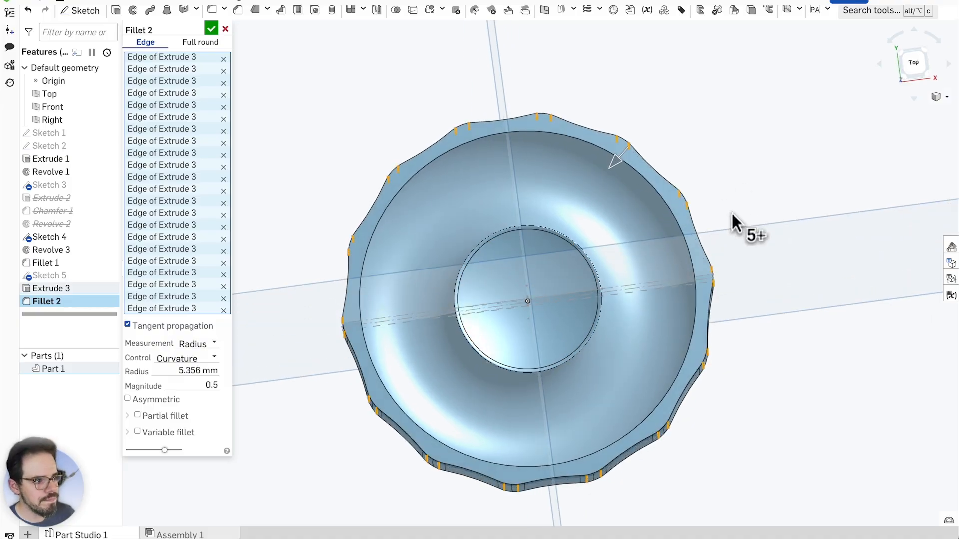
mouse_move(731, 211)
right_mouse_down()
mouse_move(748, 218)
mouse_move(733, 217)
right_mouse_up()
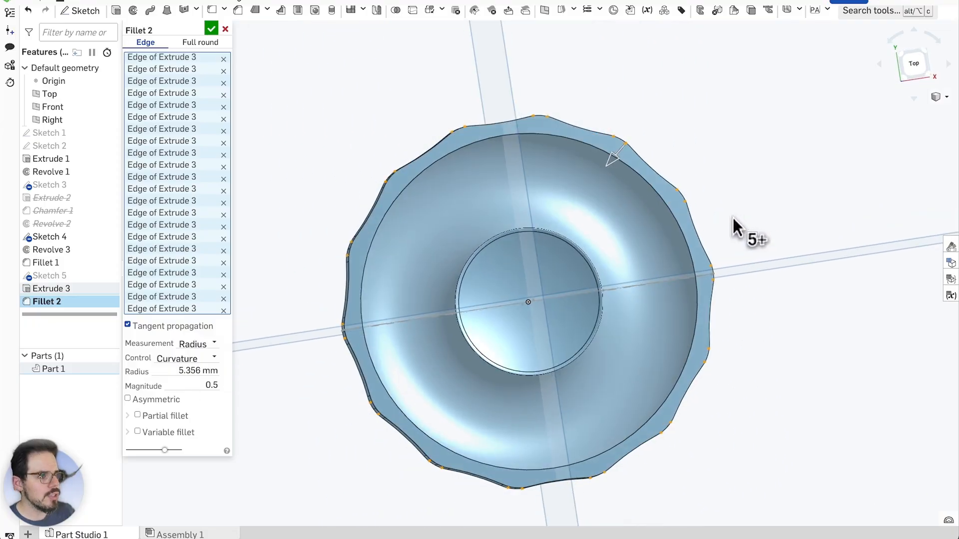
left_click(211, 34)
right_click_drag(358, 157, 317, 211)
right_click_drag(277, 193, 315, 127)
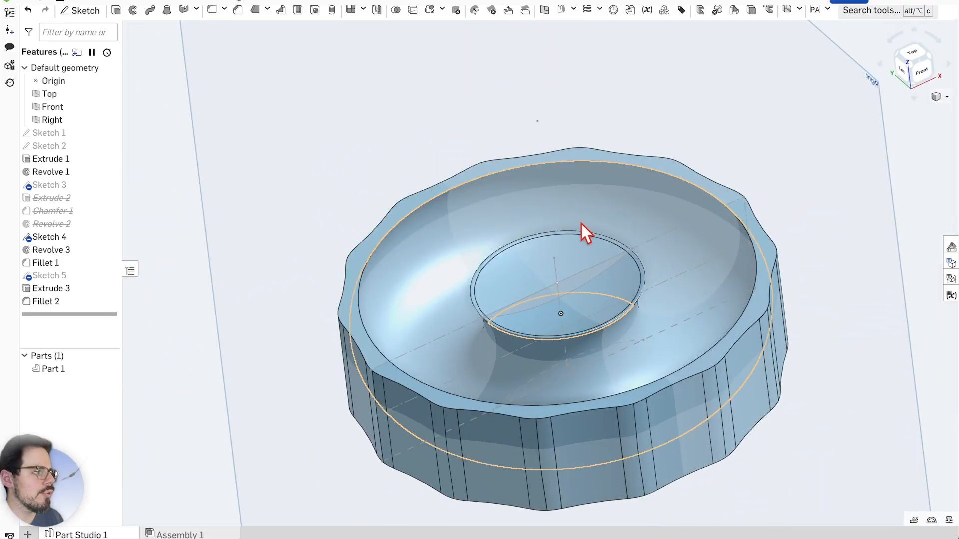
scroll(584, 232, "up", 1)
scroll(600, 204, "up", 2)
right_click_drag(629, 140, 658, 98)
scroll(290, 337, "up", 5)
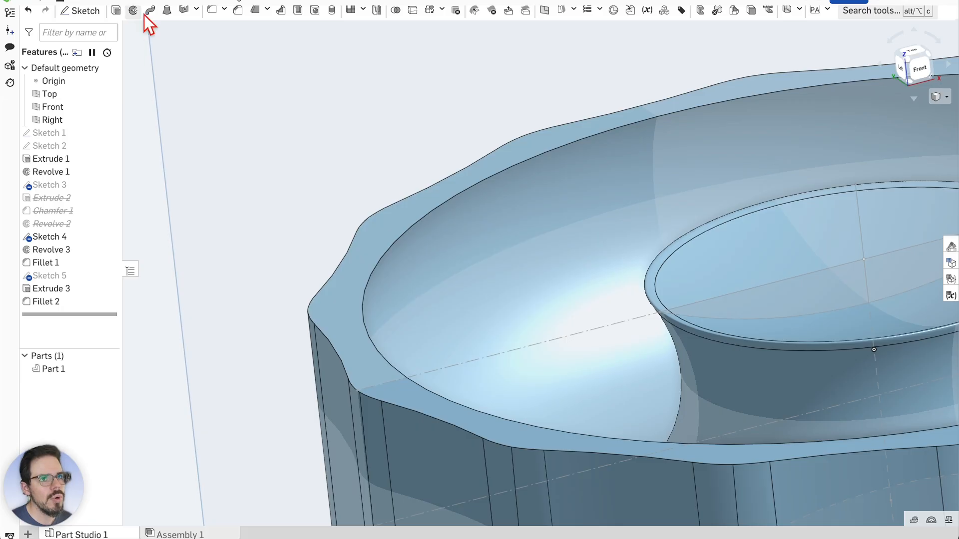
Start a trial 0.4 mm chamfer on the pocket's inner rim edge and preview it
left_click(399, 236)
scroll(247, 180, "up", 2)
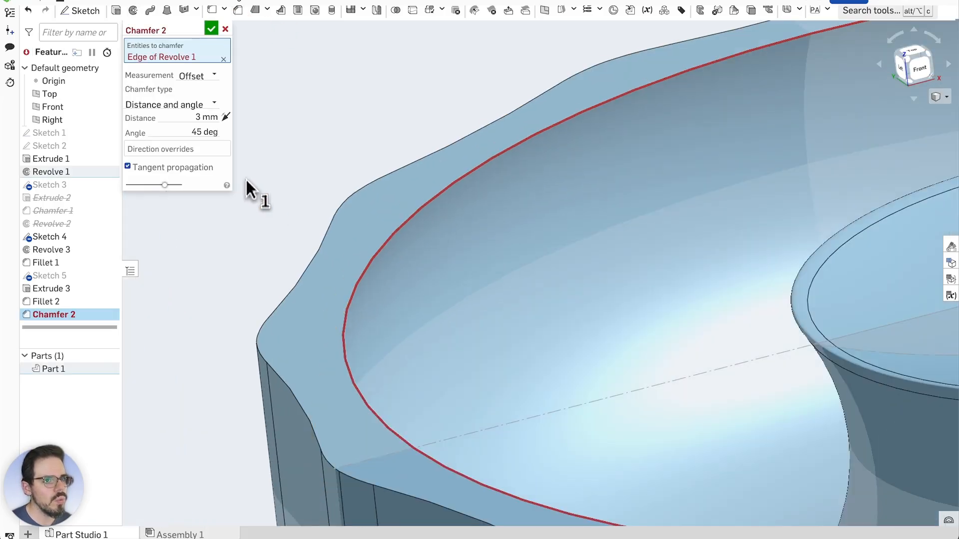
left_click(200, 118)
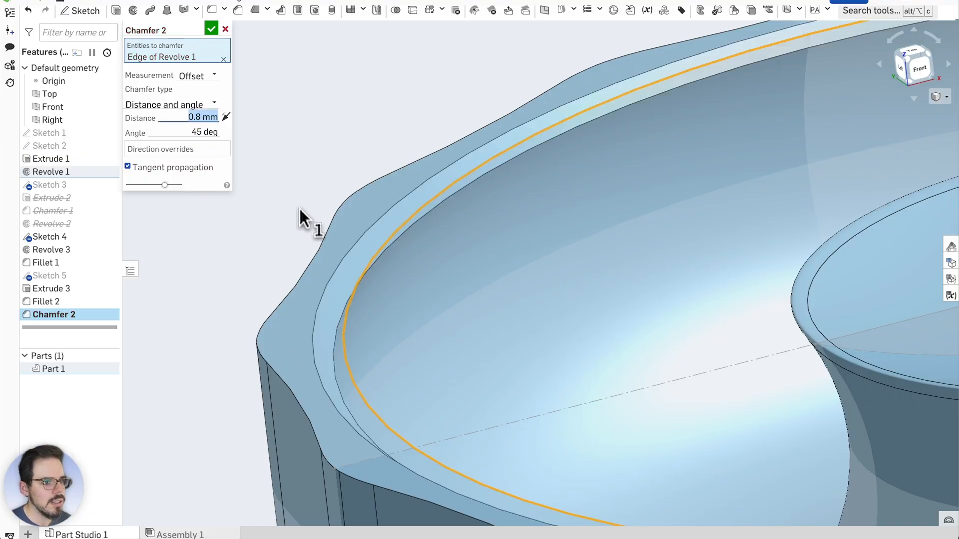
mouse_move(410, 288)
right_mouse_down()
mouse_move(424, 272)
mouse_move(429, 287)
right_mouse_up()
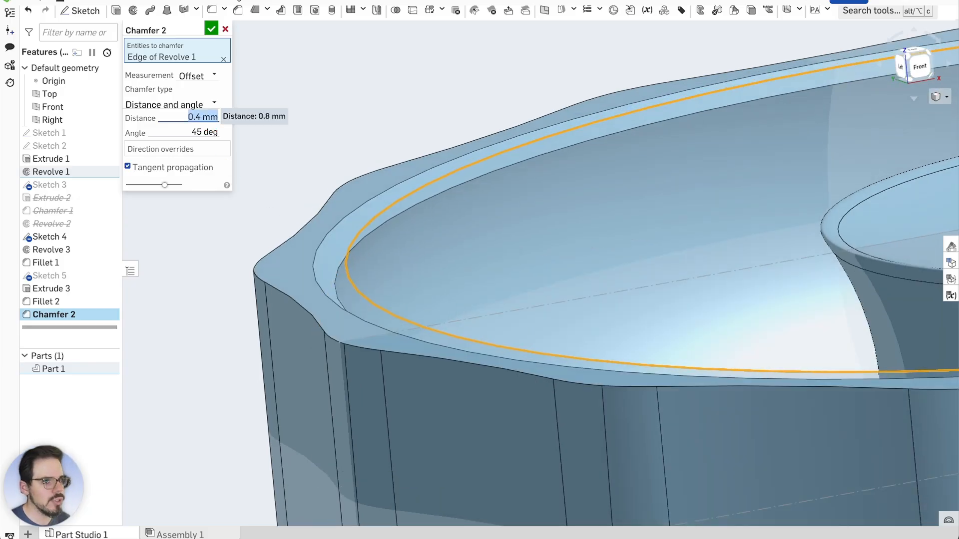
right_click_drag(364, 182, 399, 152)
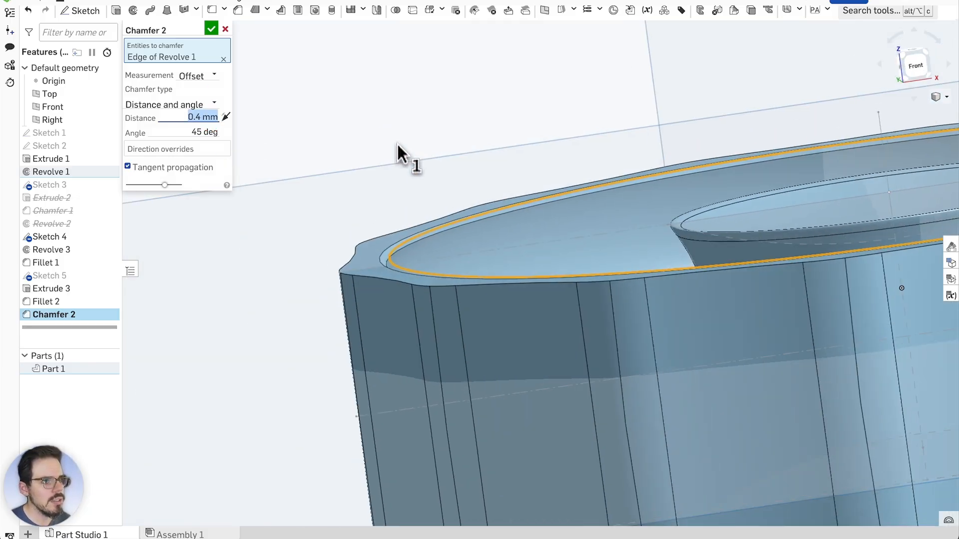
scroll(385, 262, "up", 5)
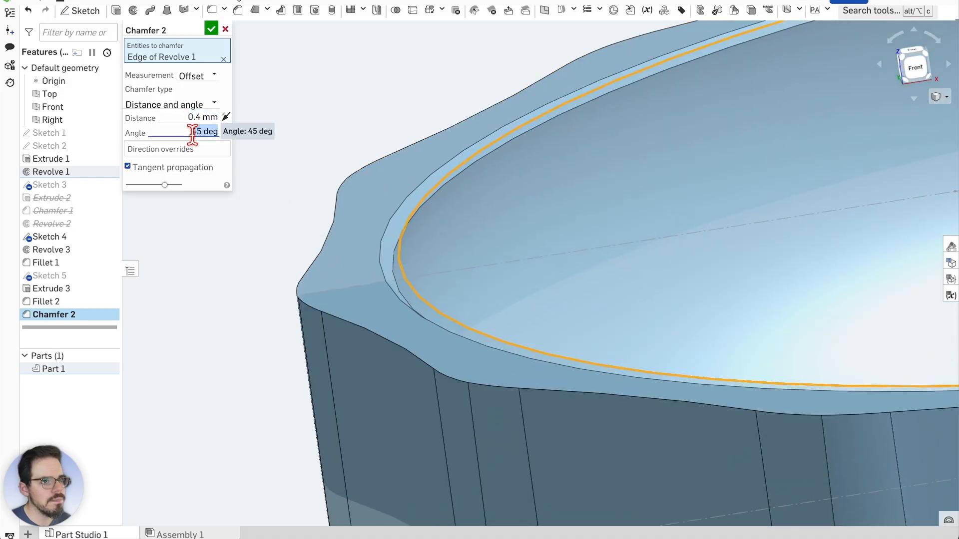
scroll(193, 142, "up", 4)
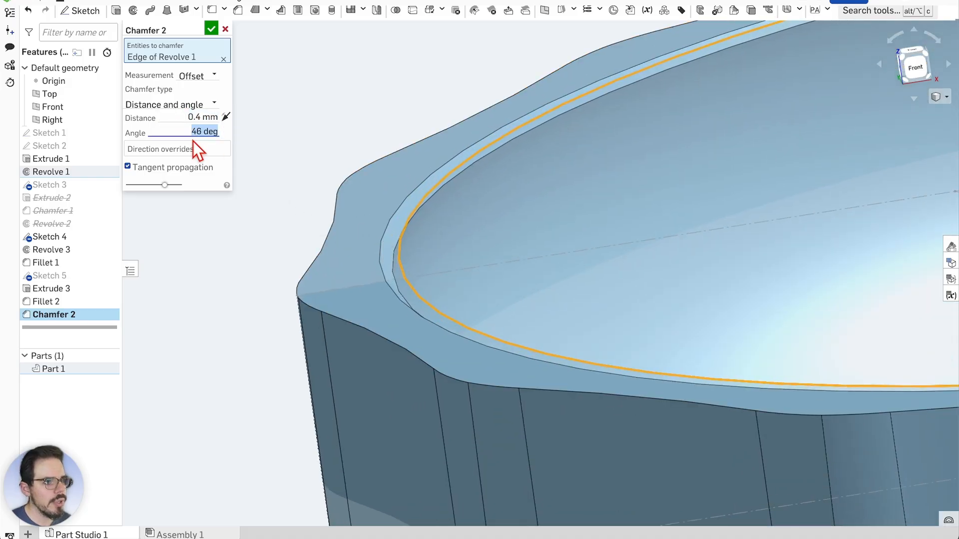
scroll(193, 134, "up", 20)
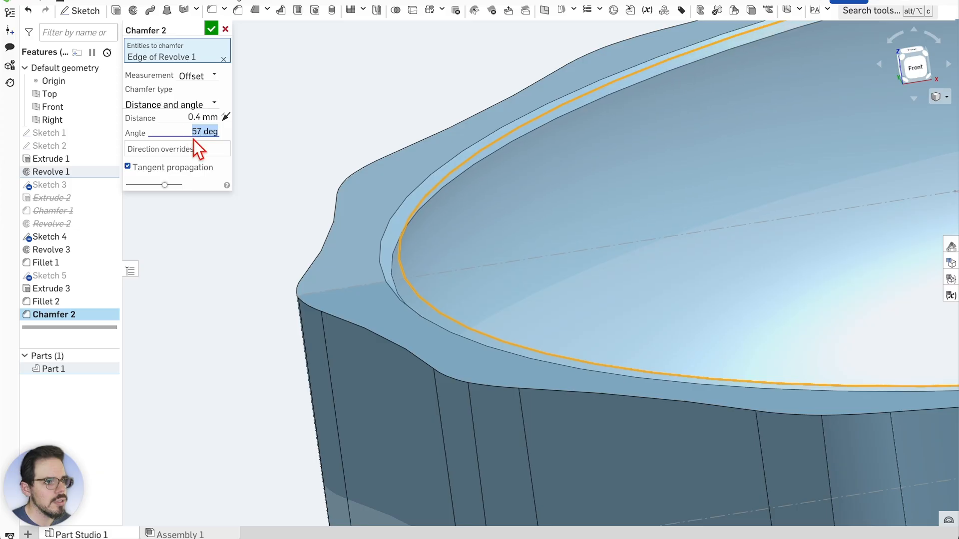
Inspect the chamfer preview from side and top views, then cancel Chamfer 2
mouse_move(574, 225)
right_mouse_down()
mouse_move(570, 200)
mouse_move(544, 208)
mouse_move(559, 214)
right_mouse_up()
scroll(559, 214, "down", 4)
right_click_drag(504, 113, 469, 144)
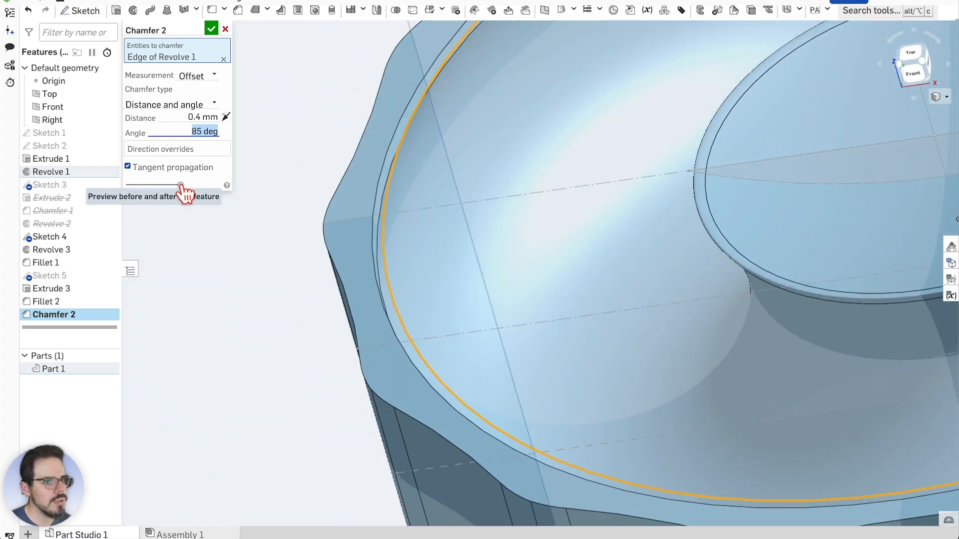
right_click_drag(293, 182, 296, 147)
scroll(198, 130, "down", 12)
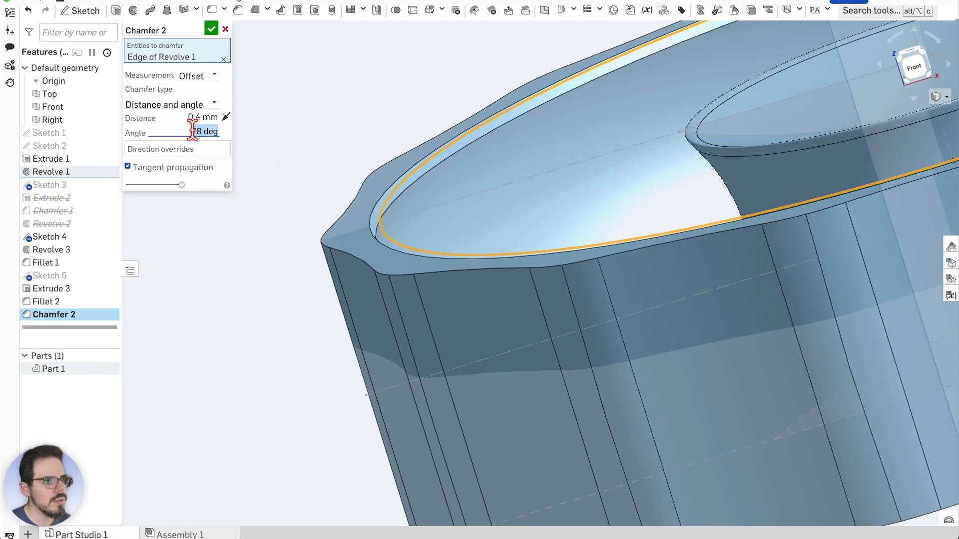
scroll(193, 128, "up", 20)
scroll(192, 126, "down", 1)
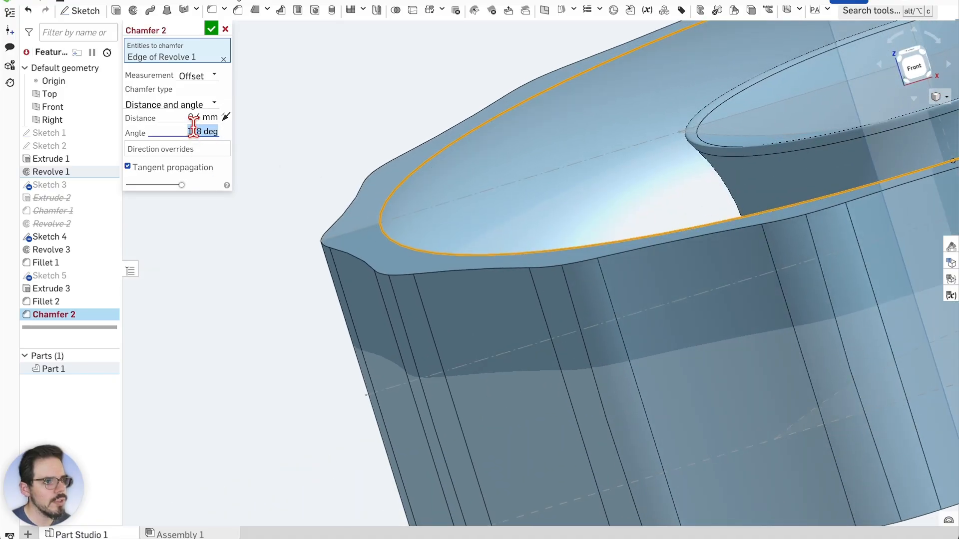
scroll(193, 131, "down", 3)
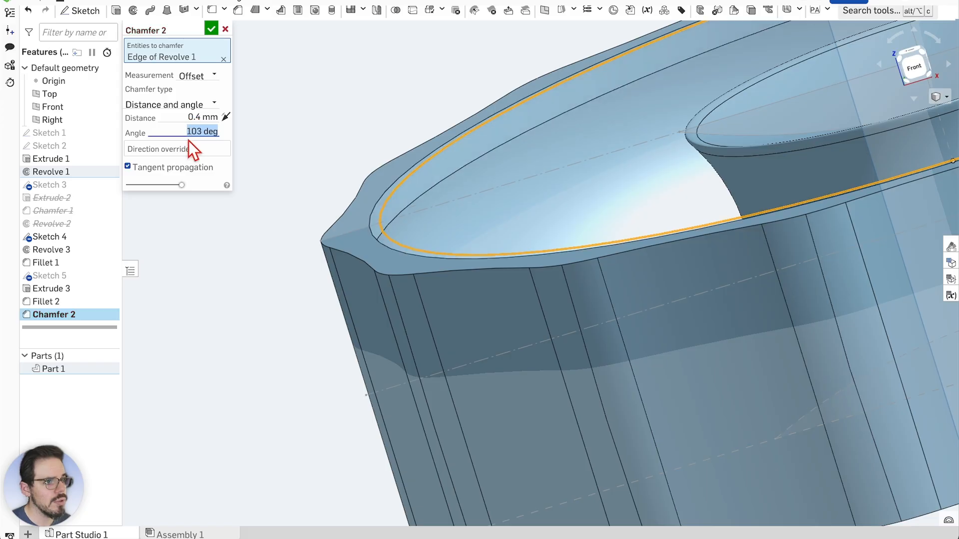
mouse_move(317, 122)
right_mouse_down()
mouse_move(342, 104)
mouse_move(304, 124)
right_mouse_up()
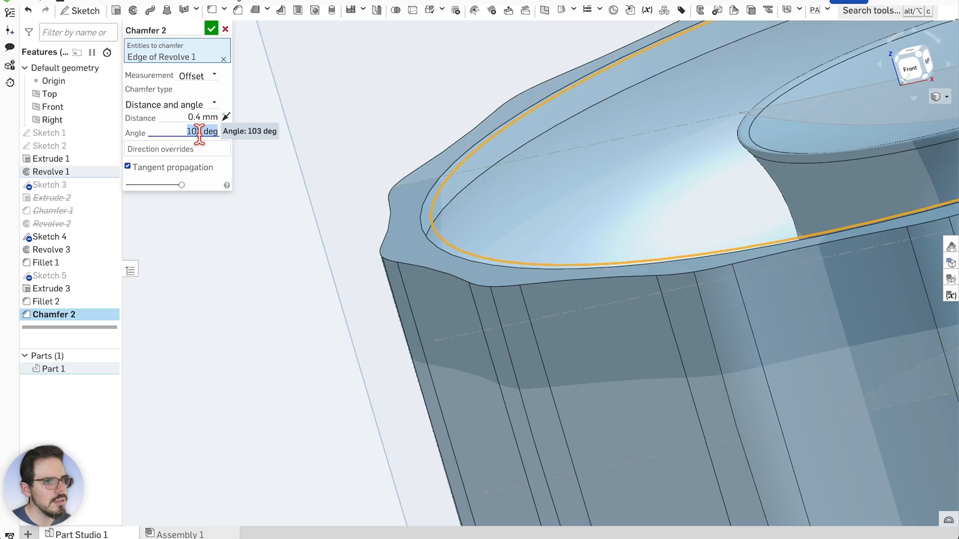
scroll(199, 133, "down", 5)
scroll(199, 133, "down", 8)
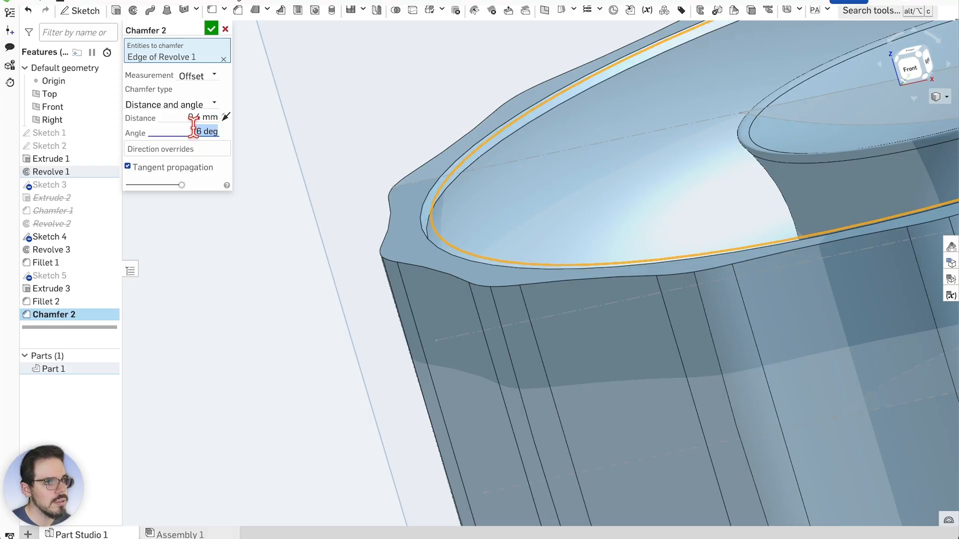
scroll(193, 133, "down", 4)
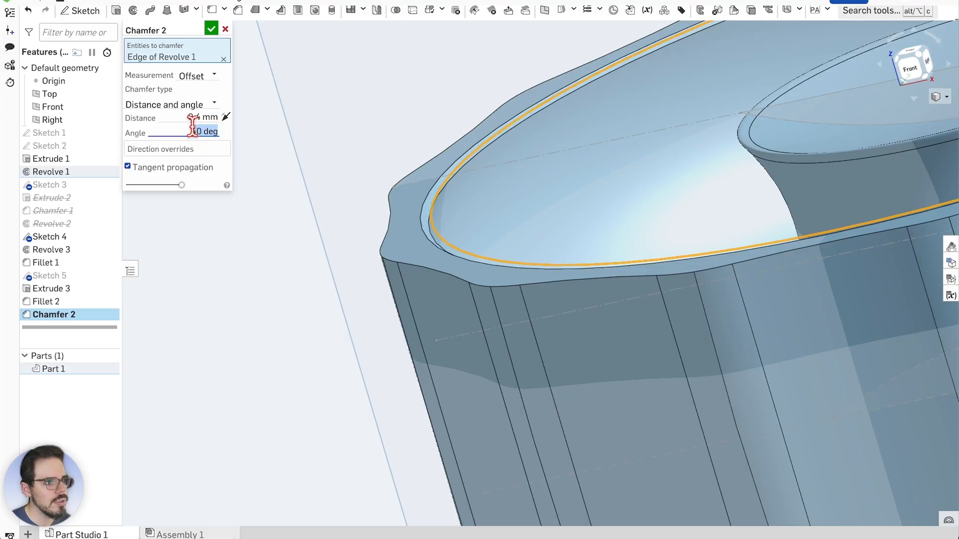
scroll(192, 131, "down", 6)
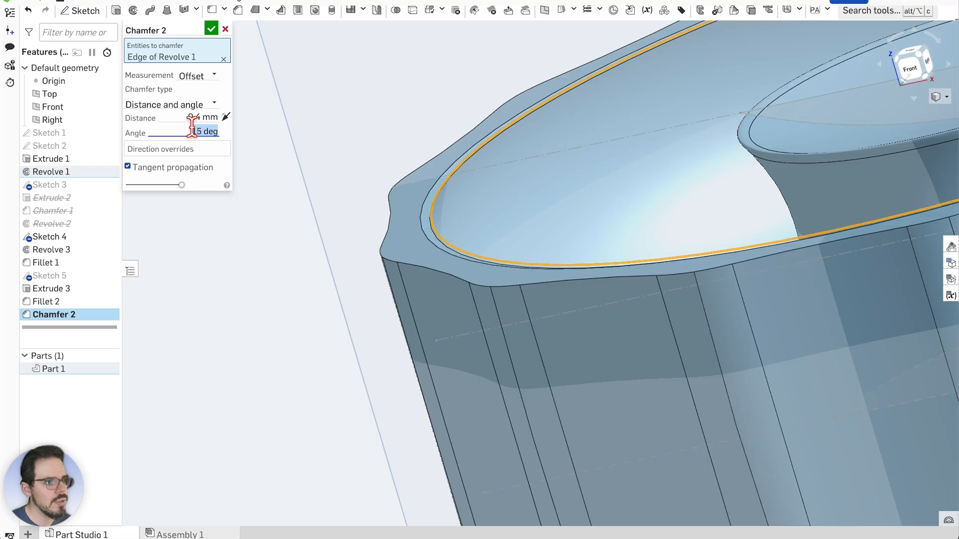
left_click(225, 29)
scroll(271, 153, "down", 5)
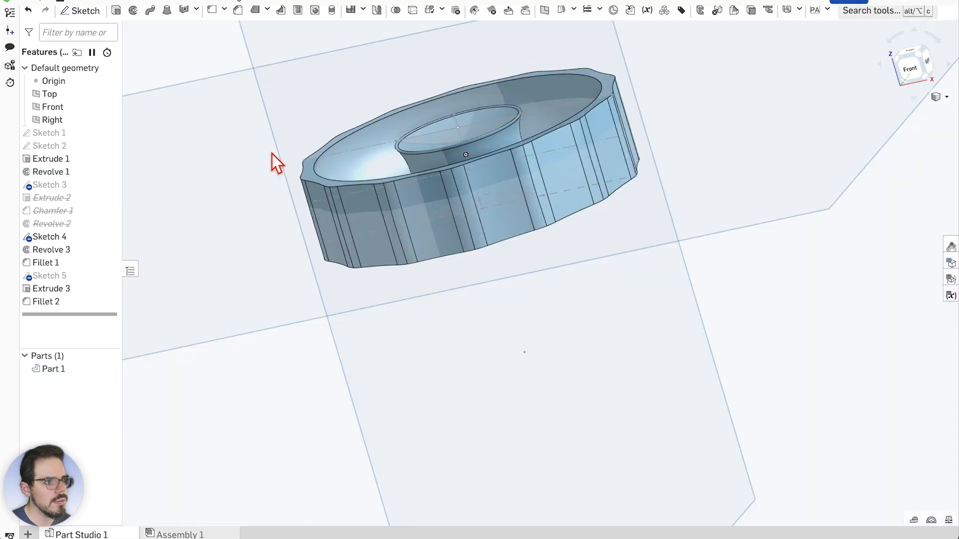
right_click_drag(306, 68, 790, 328)
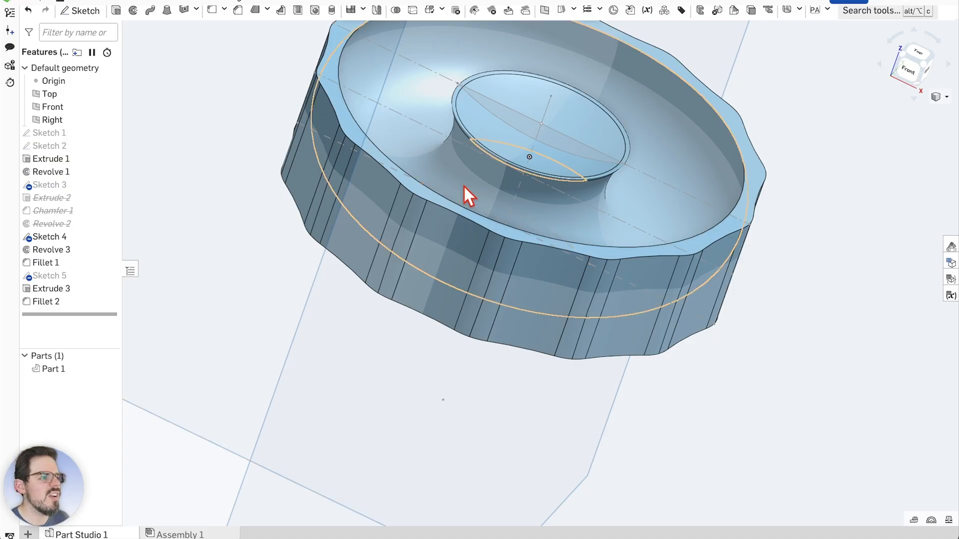
scroll(479, 200, "up", 2)
right_click_drag(747, 430, 718, 409)
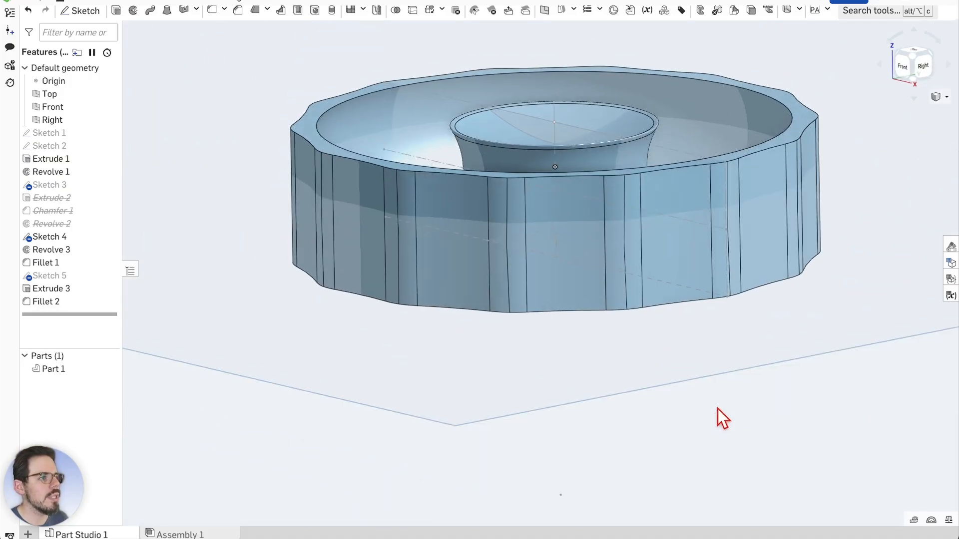
scroll(612, 385, "down", 3)
scroll(592, 202, "up", 1)
scroll(591, 203, "up", 3)
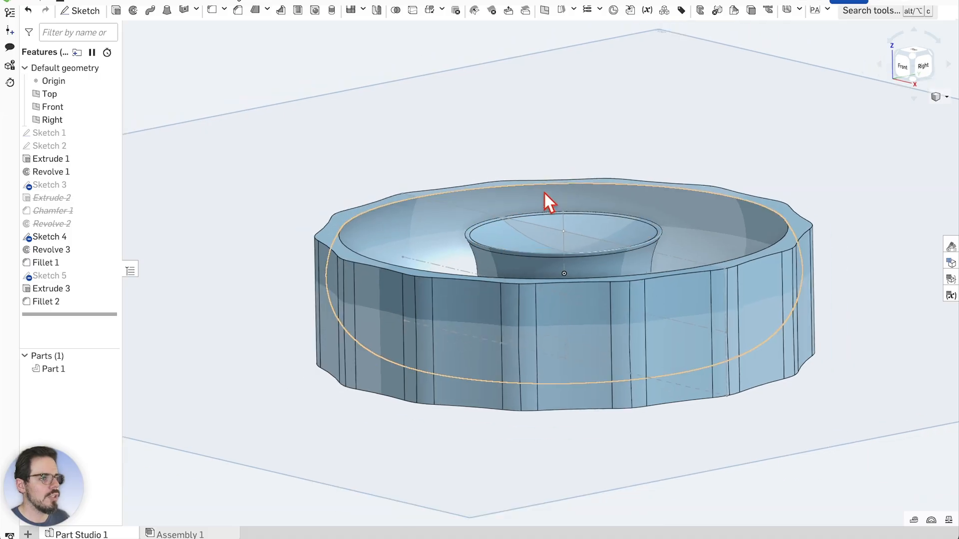
right_click_drag(544, 197, 568, 165)
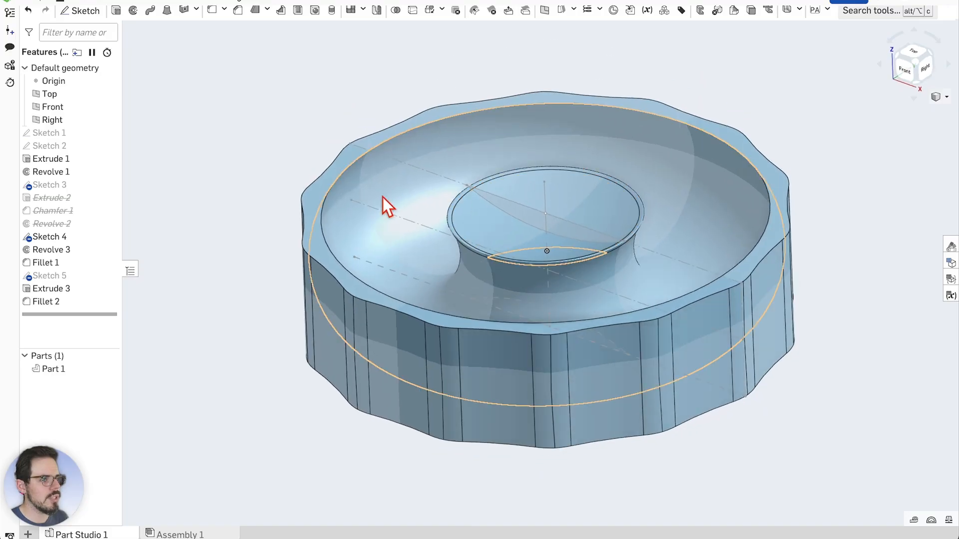
scroll(314, 200, "up", 3)
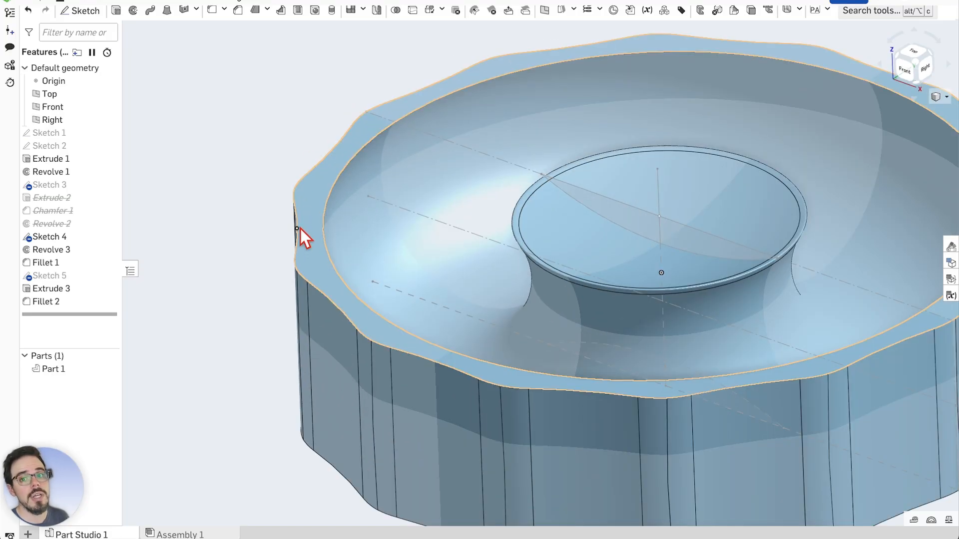
scroll(281, 270, "down", 3)
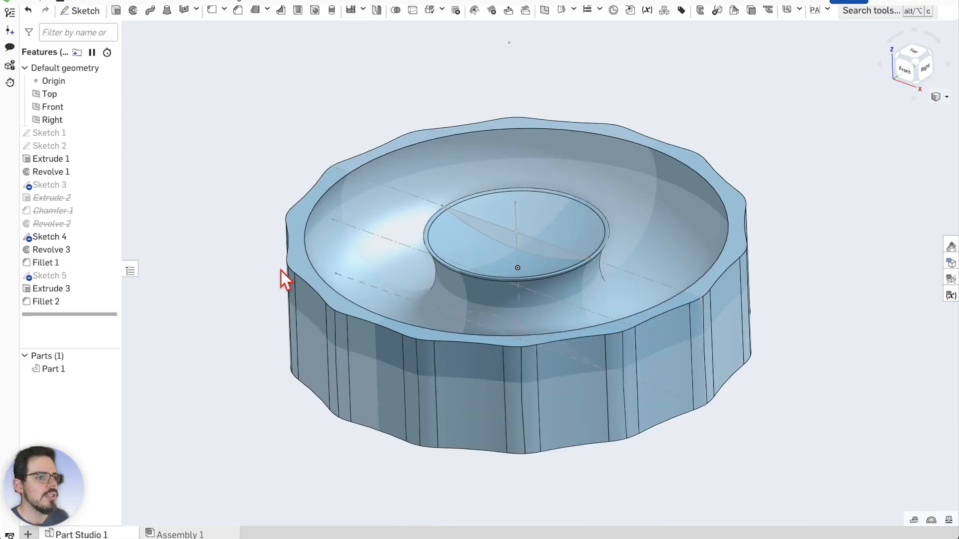
mouse_move(259, 278)
right_mouse_down()
mouse_move(261, 262)
mouse_move(280, 280)
mouse_move(264, 273)
right_mouse_up()
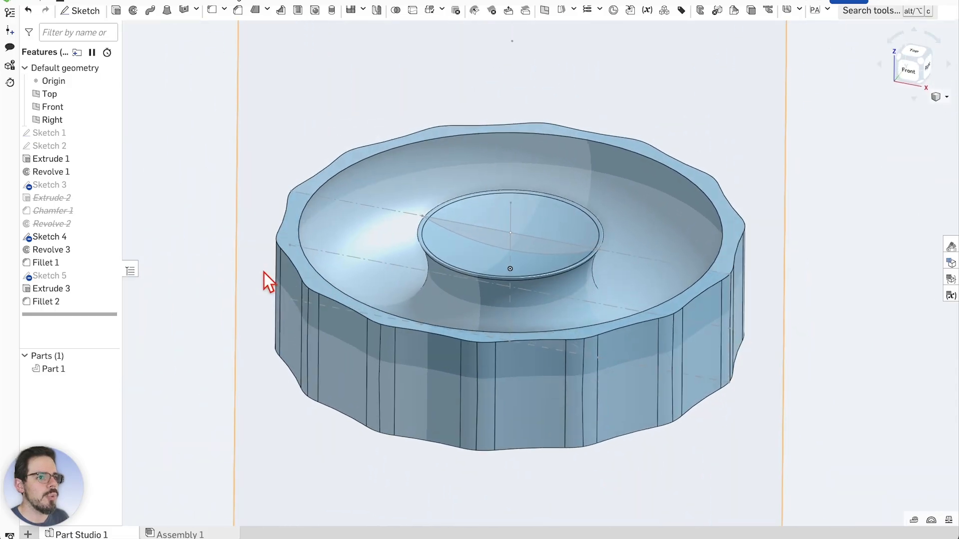
right_click_drag(300, 220, 280, 260)
scroll(618, 283, "down", 4)
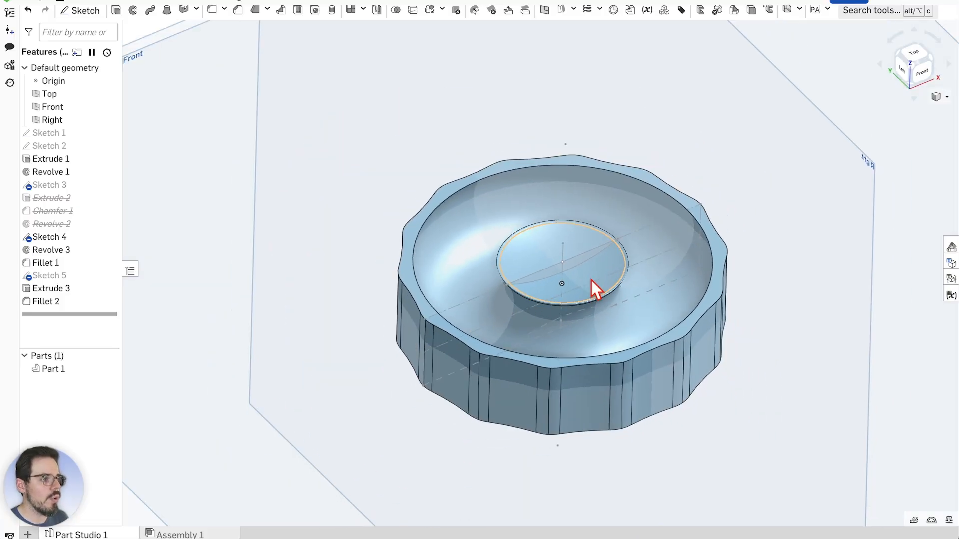
scroll(624, 281, "up", 2)
scroll(664, 282, "down", 1)
right_click_drag(832, 277, 642, 274)
scroll(548, 245, "up", 3)
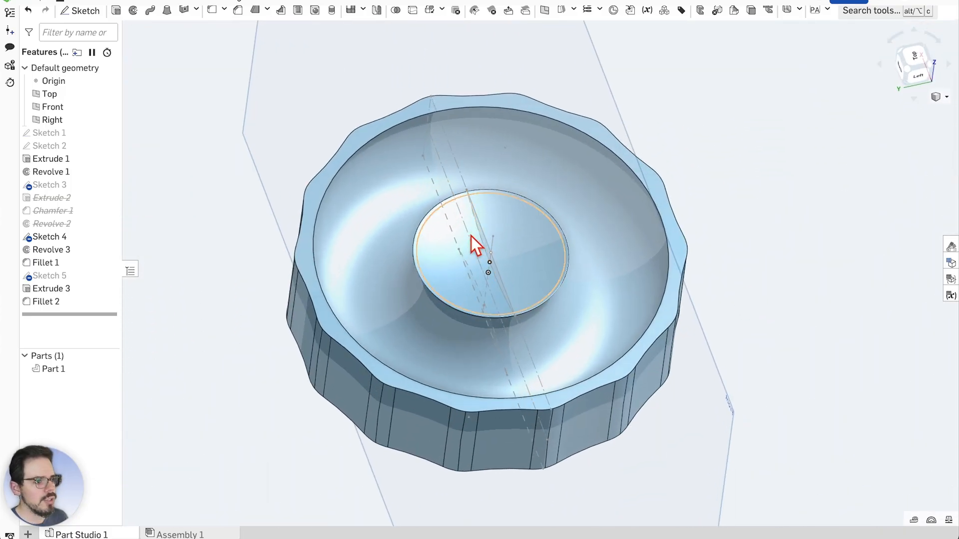
mouse_move(723, 238)
right_mouse_down()
mouse_move(751, 268)
mouse_move(745, 239)
mouse_move(695, 229)
mouse_move(669, 254)
mouse_move(697, 249)
mouse_move(731, 196)
mouse_move(736, 285)
mouse_move(722, 274)
mouse_move(732, 239)
mouse_move(713, 235)
right_mouse_up()
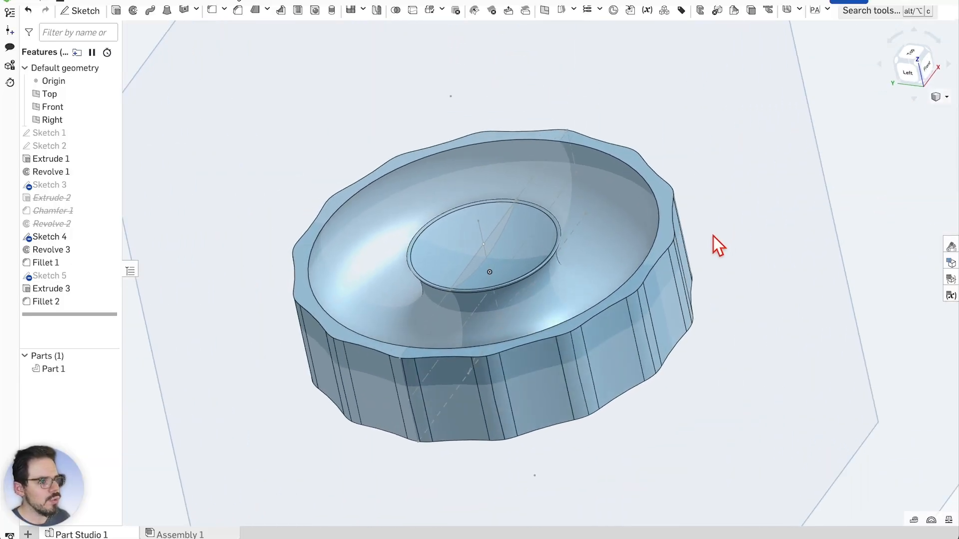
right_click(625, 290)
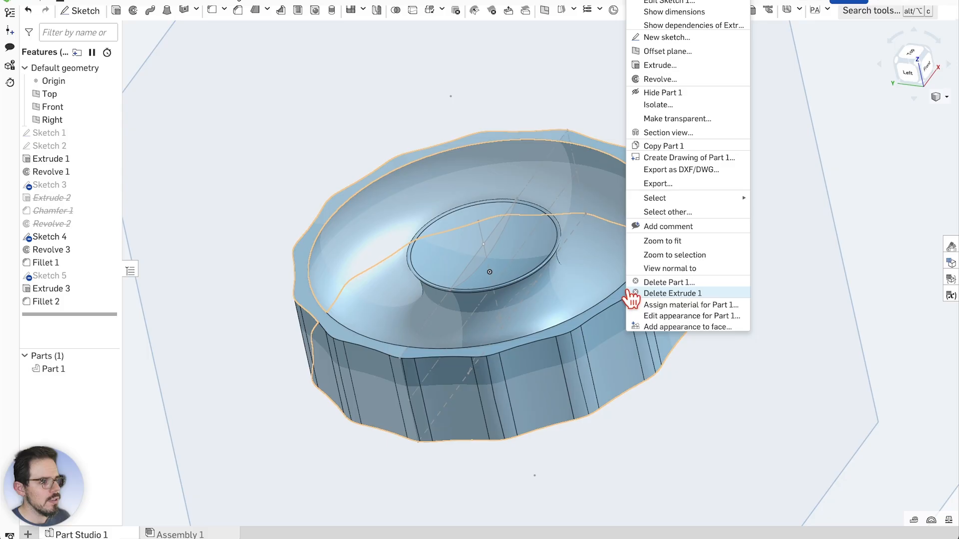
left_click(660, 134)
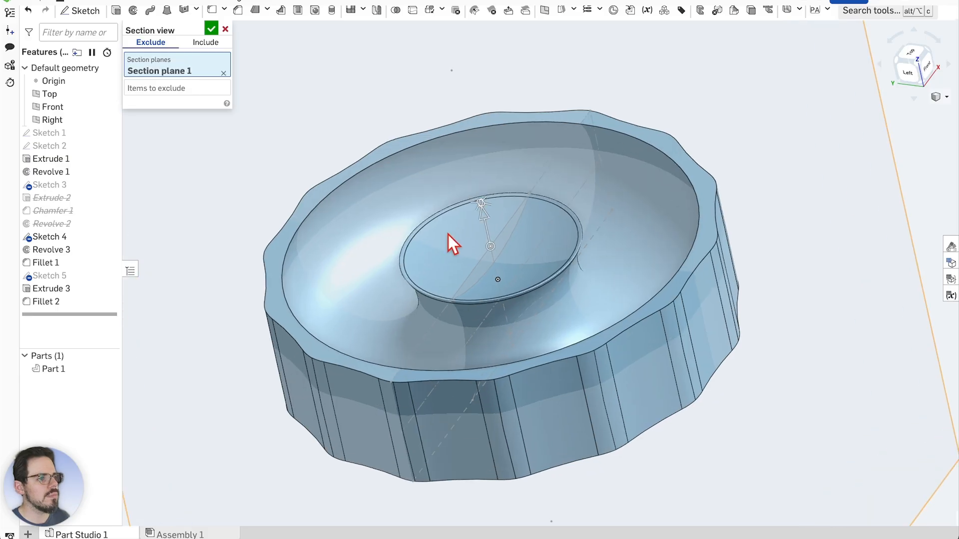
scroll(485, 212, "up", 2)
left_click_drag(488, 214, 524, 265)
right_click_drag(730, 349, 724, 269)
scroll(484, 325, "down", 3)
scroll(484, 270, "up", 5)
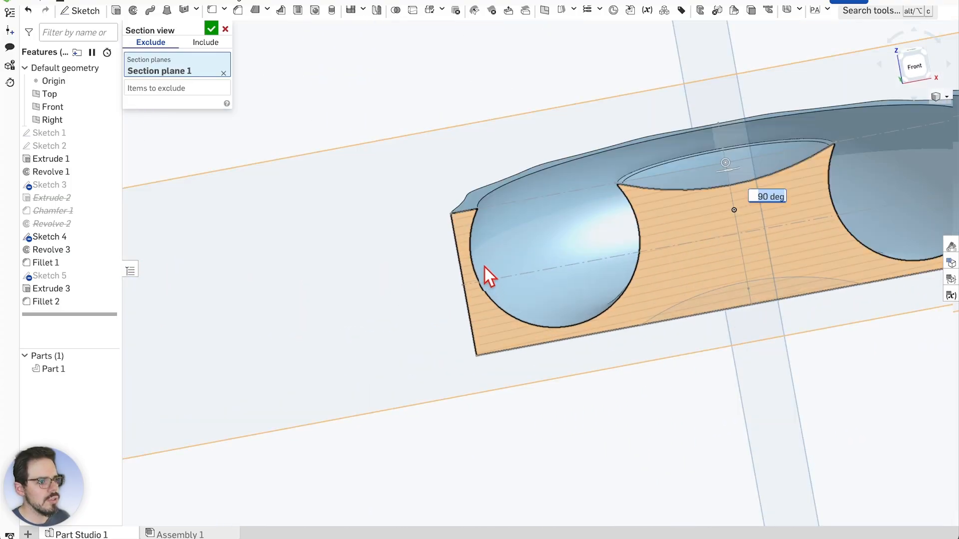
right_click_drag(485, 267, 773, 277)
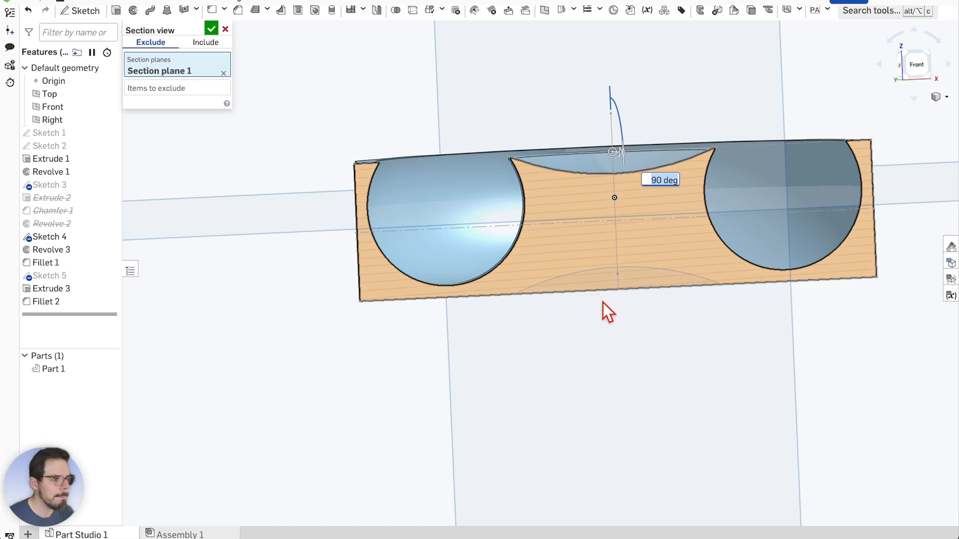
scroll(355, 275, "down", 2)
scroll(625, 253, "up", 3)
scroll(626, 254, "down", 2)
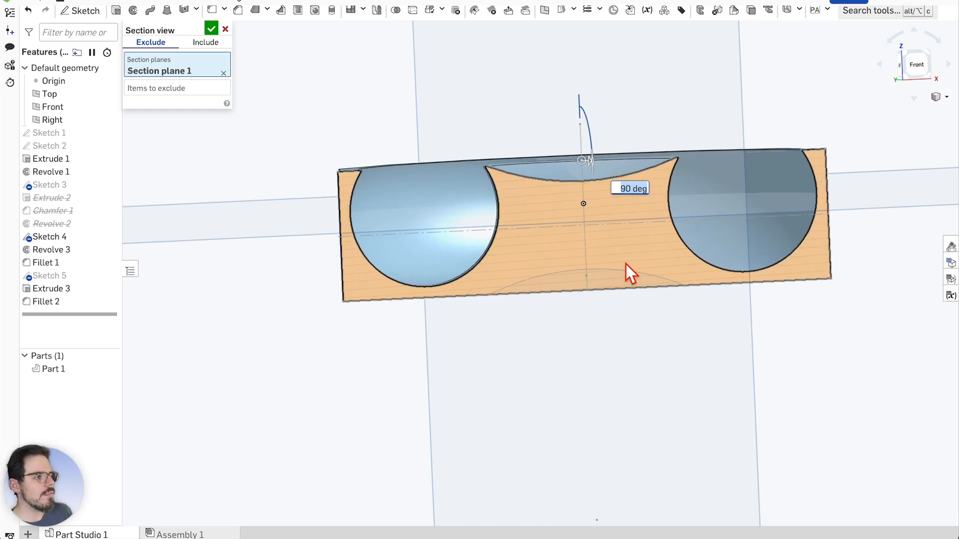
scroll(709, 203, "up", 1)
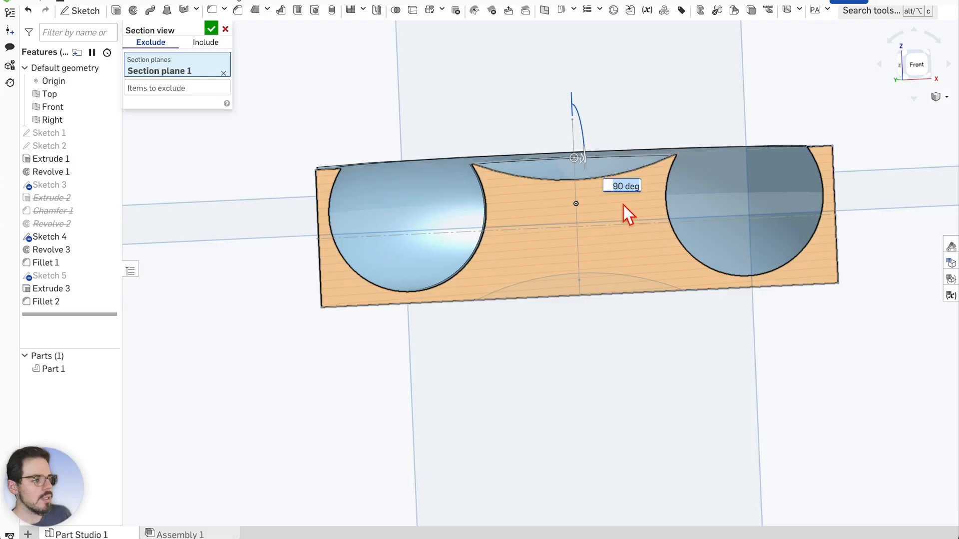
scroll(629, 245, "up", 1)
scroll(642, 243, "down", 1)
scroll(709, 231, "up", 2)
scroll(718, 266, "down", 2)
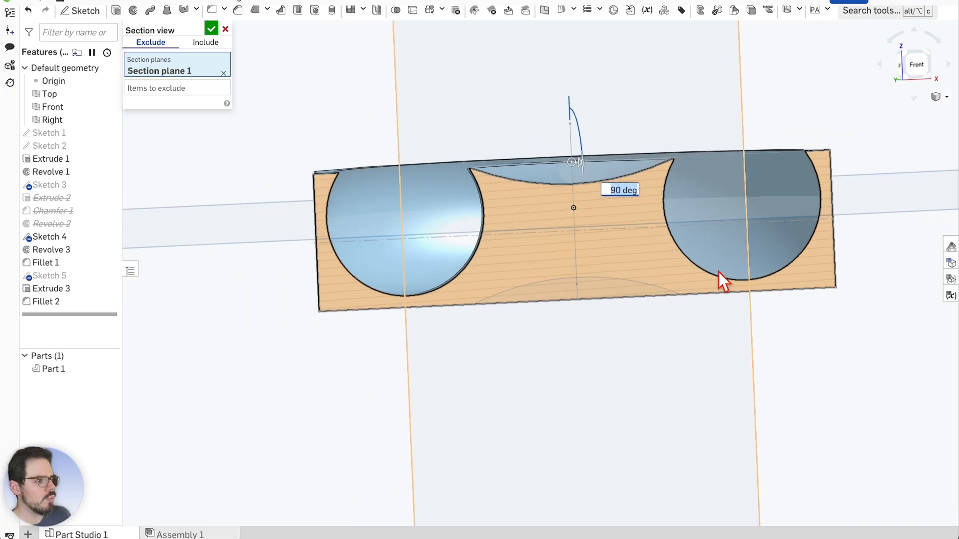
right_click_drag(823, 343, 865, 346)
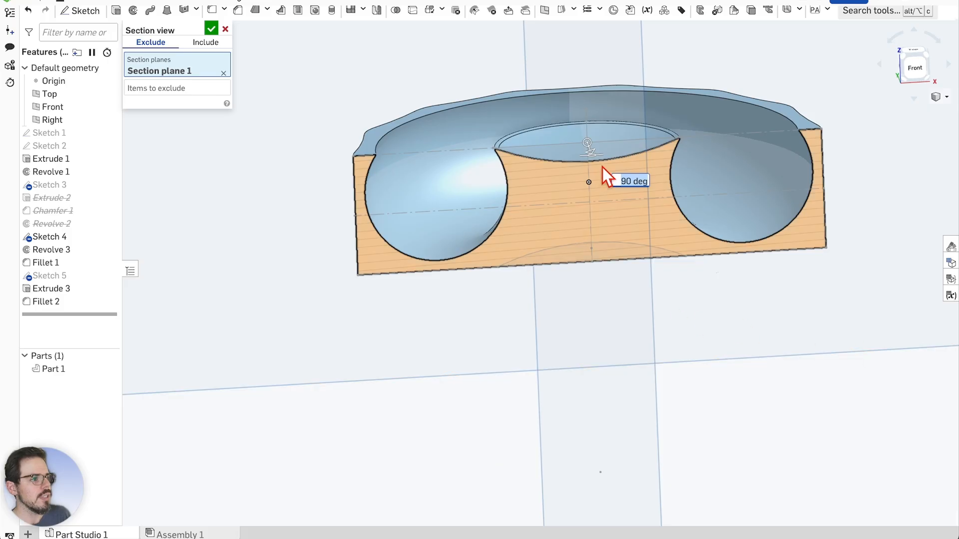
right_click_drag(602, 167, 597, 324)
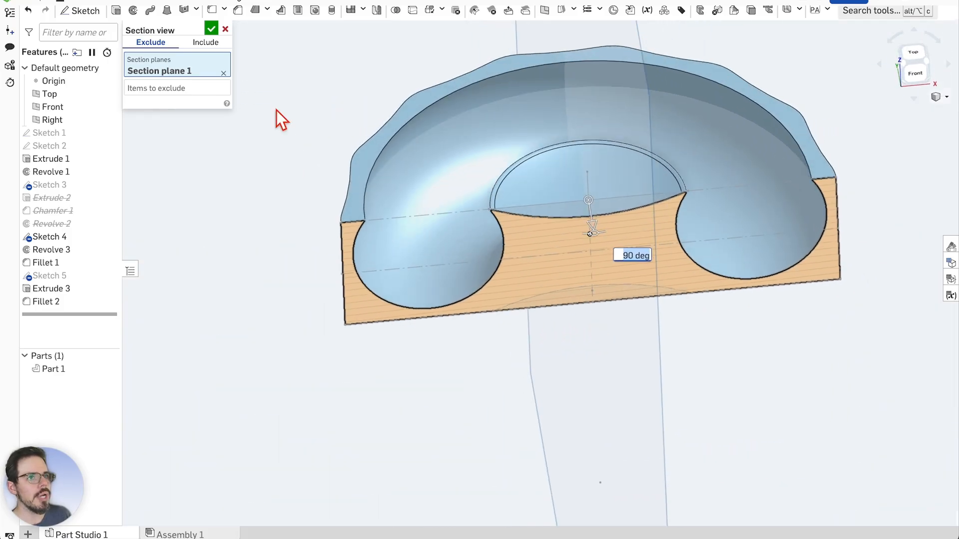
left_click(225, 29)
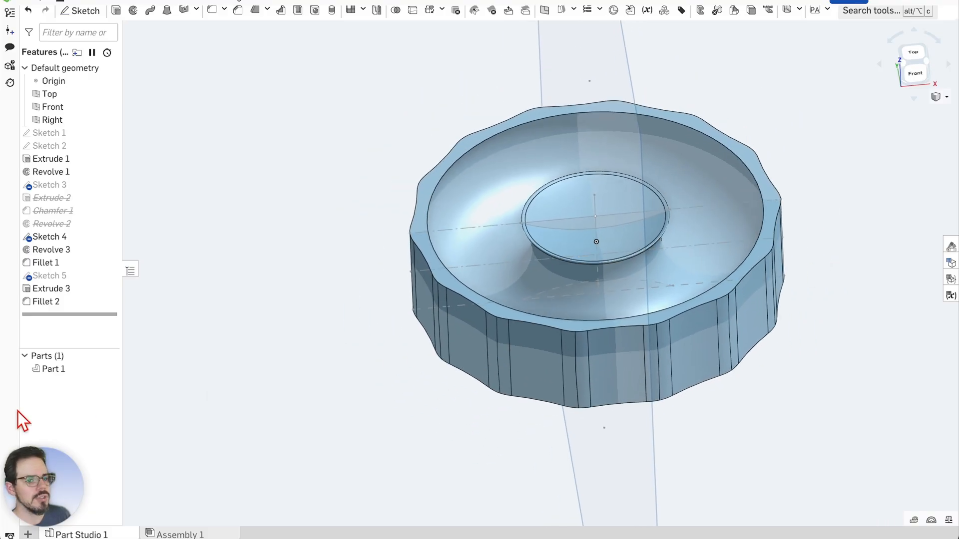
Export Part 1 as an STL named 'Roundabout (orrrrbit) Test 2'
right_click(54, 373)
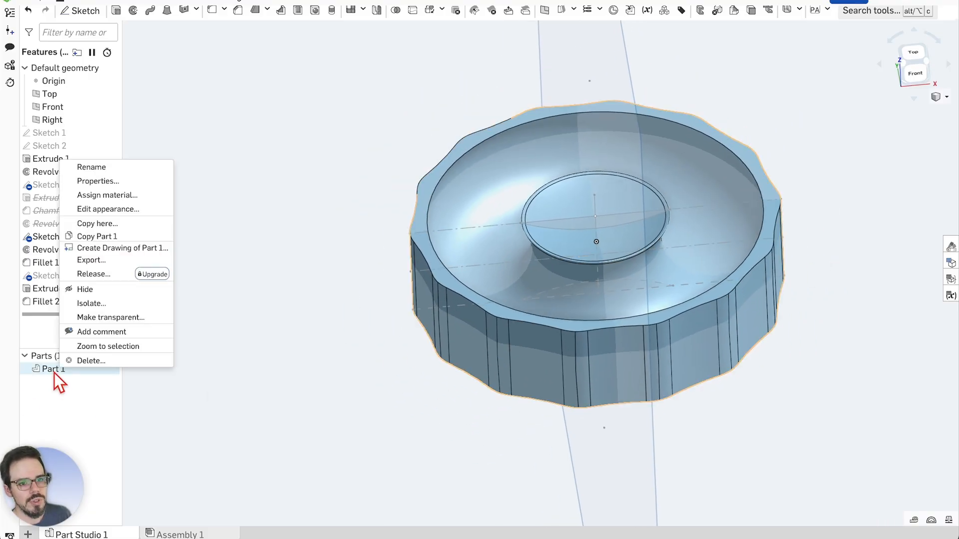
left_click(93, 261)
left_click_drag(447, 55, 338, 56)
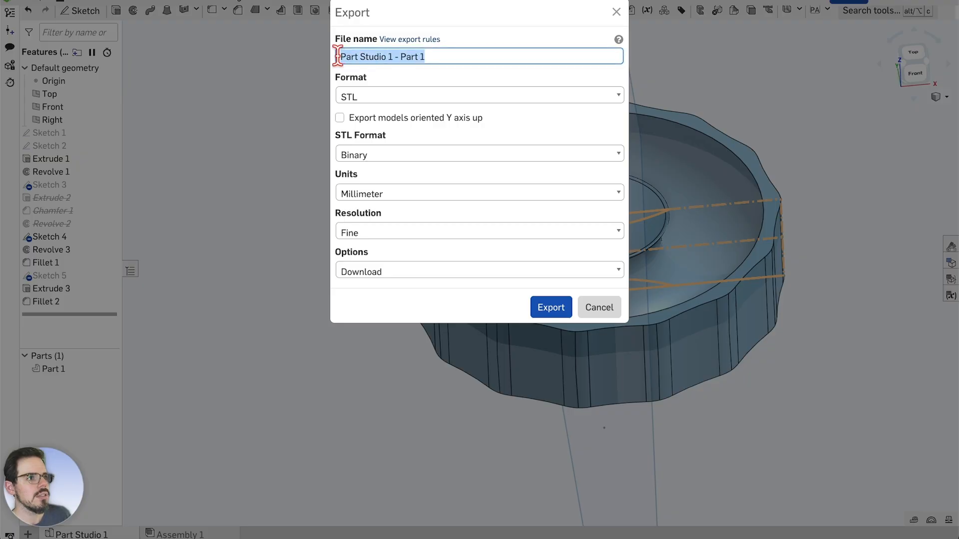
type("Roundabout (orrrrbit) Test 2")
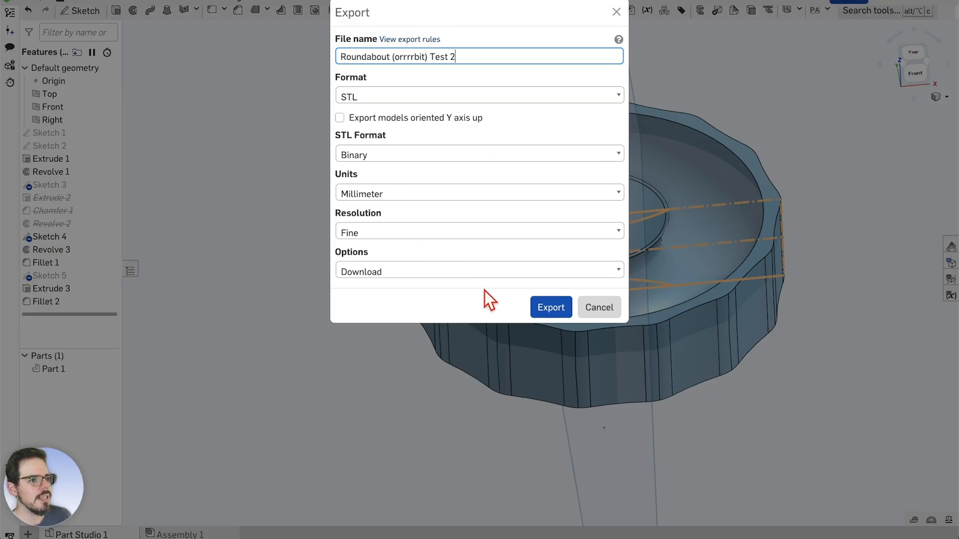
Download the knob STL and frame plate 2 from above in Bambu Studio
left_click(551, 309)
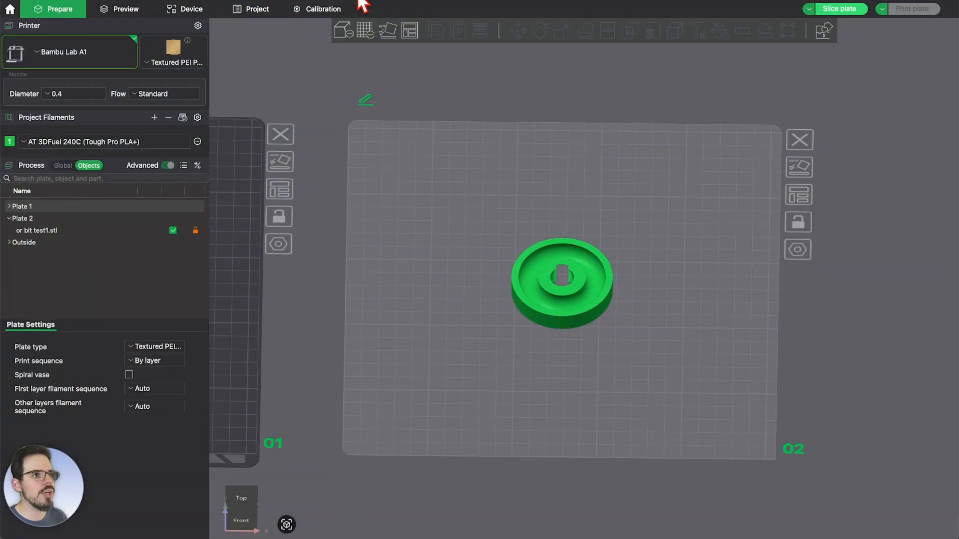
scroll(496, 287, "down", 3)
middle_click_drag(488, 301, 535, 310)
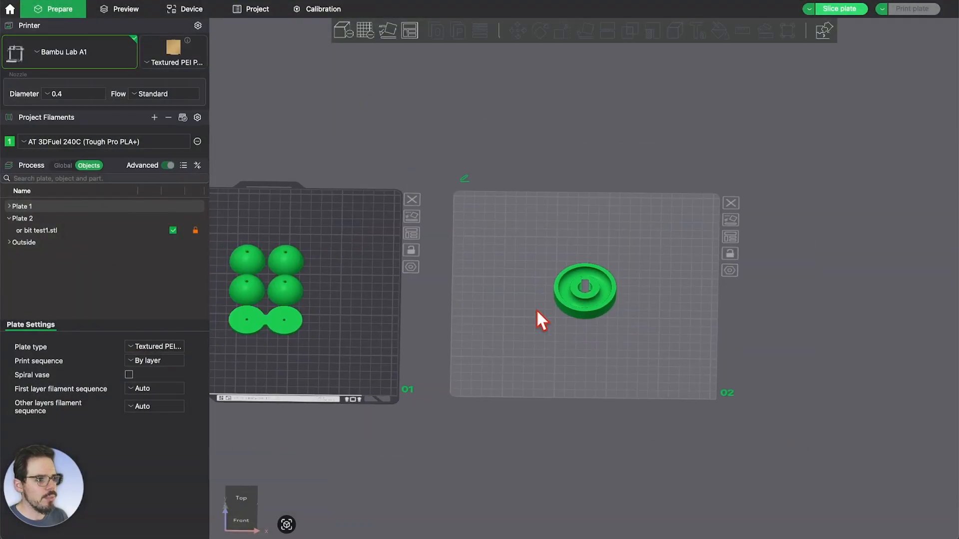
scroll(589, 292, "up", 4)
scroll(578, 288, "up", 2)
scroll(580, 299, "down", 1)
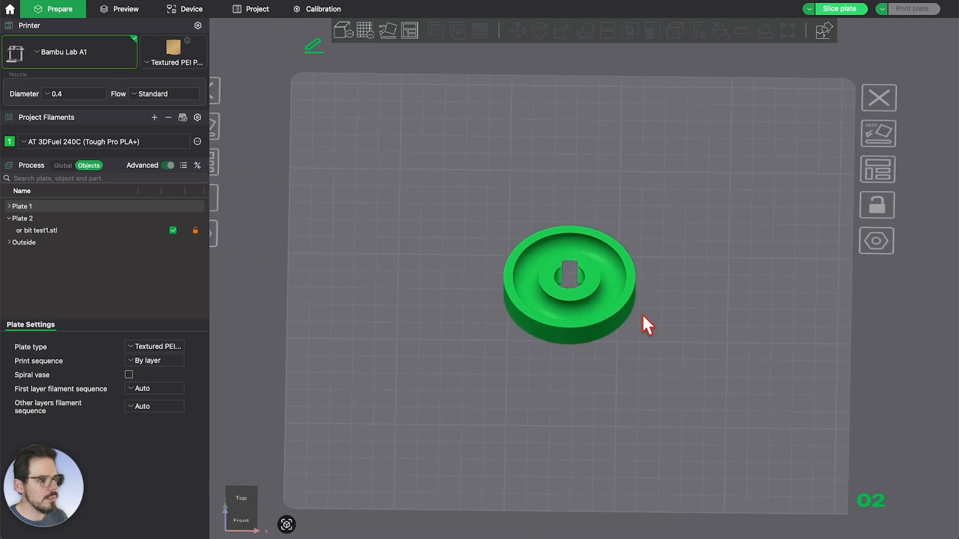
middle_click_drag(649, 310, 635, 307)
left_click_drag(635, 307, 871, 316)
scroll(629, 305, "down", 3)
scroll(691, 242, "up", 2)
scroll(690, 241, "down", 1)
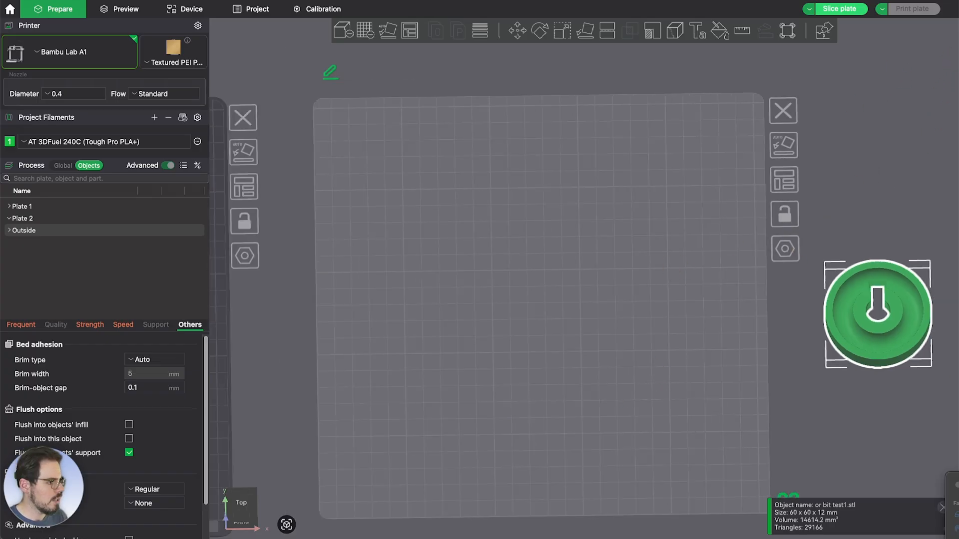
Import Roundabout Test 2 and move it and the or bit test1 disc onto plate 2
left_click_drag(951, 505, 540, 340)
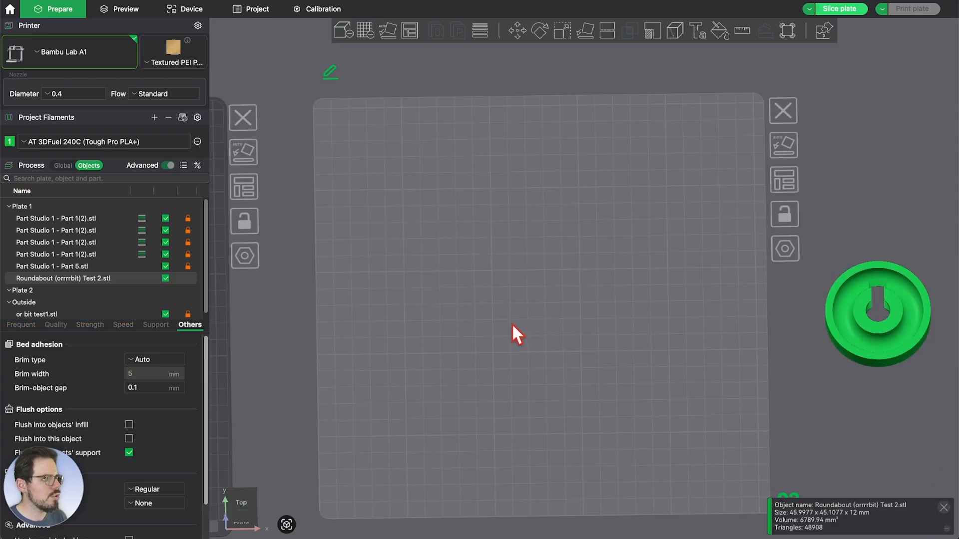
left_click(492, 280)
scroll(560, 305, "down", 3)
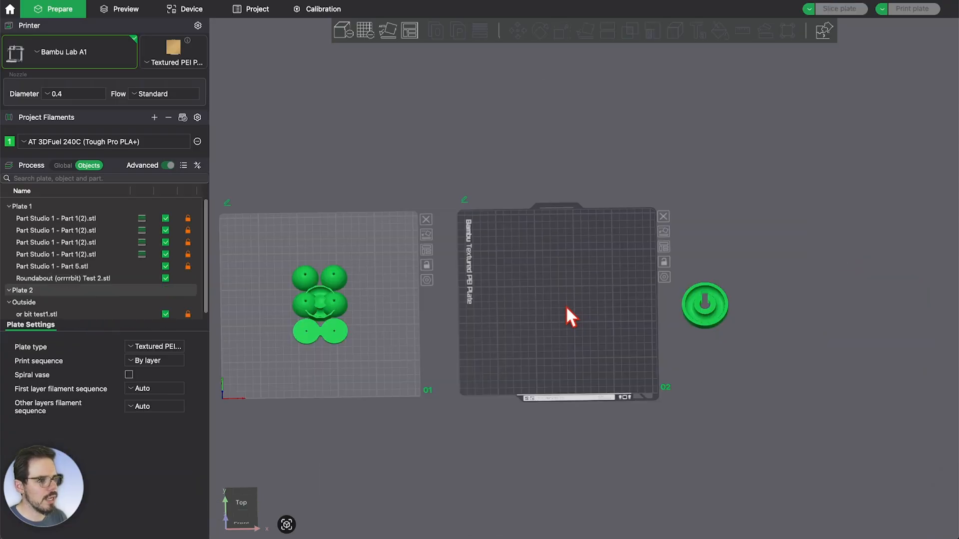
left_click(284, 298)
scroll(300, 293, "up", 5)
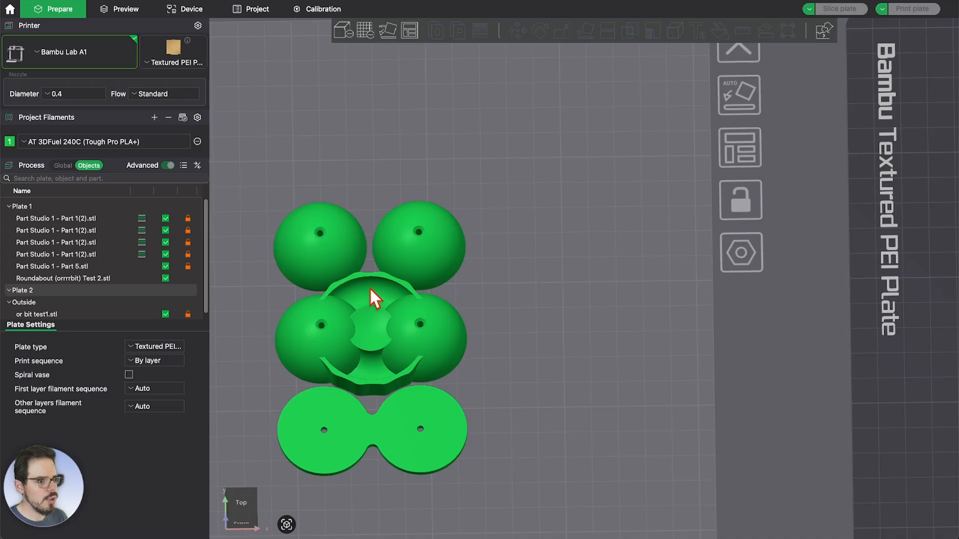
left_click_drag(370, 287, 888, 294)
scroll(574, 282, "down", 3)
scroll(795, 306, "down", 3)
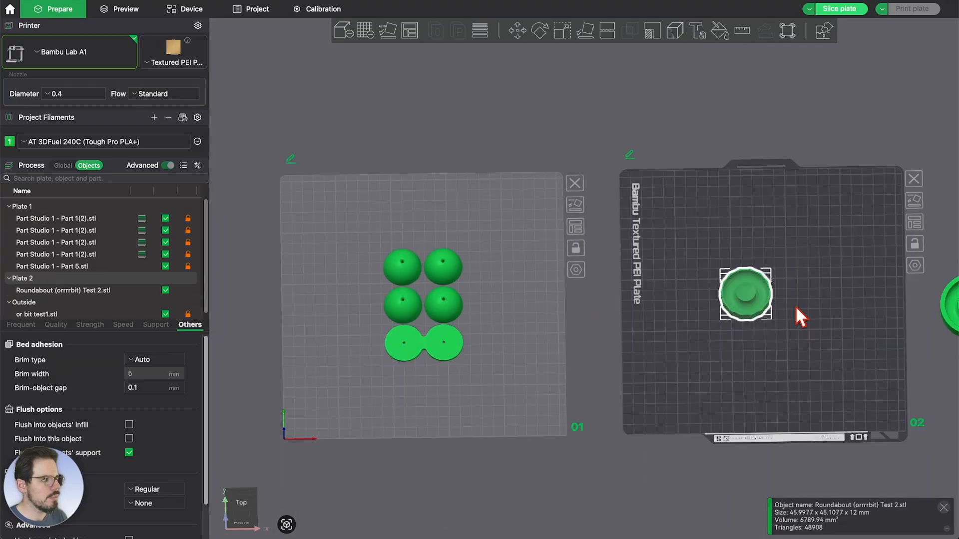
scroll(702, 314, "up", 5)
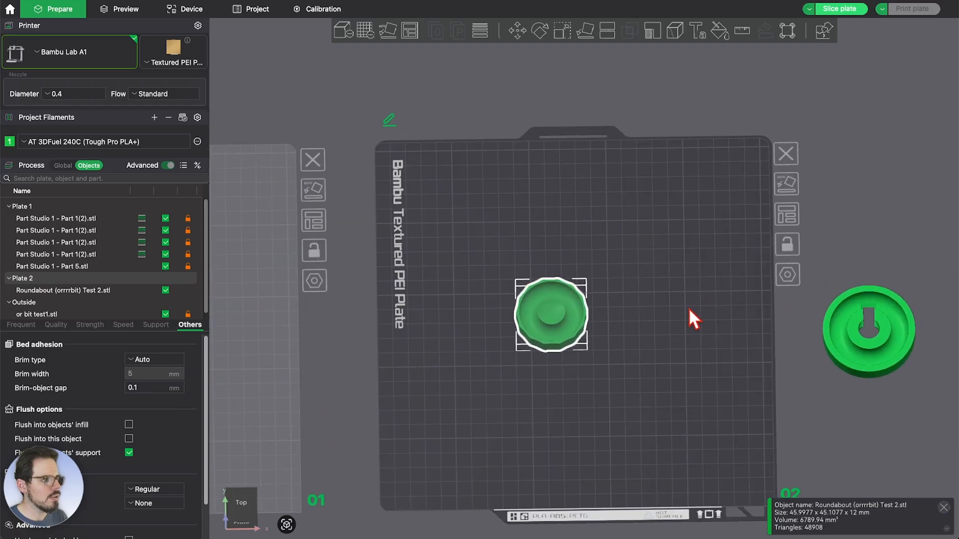
left_click_drag(908, 337, 663, 319)
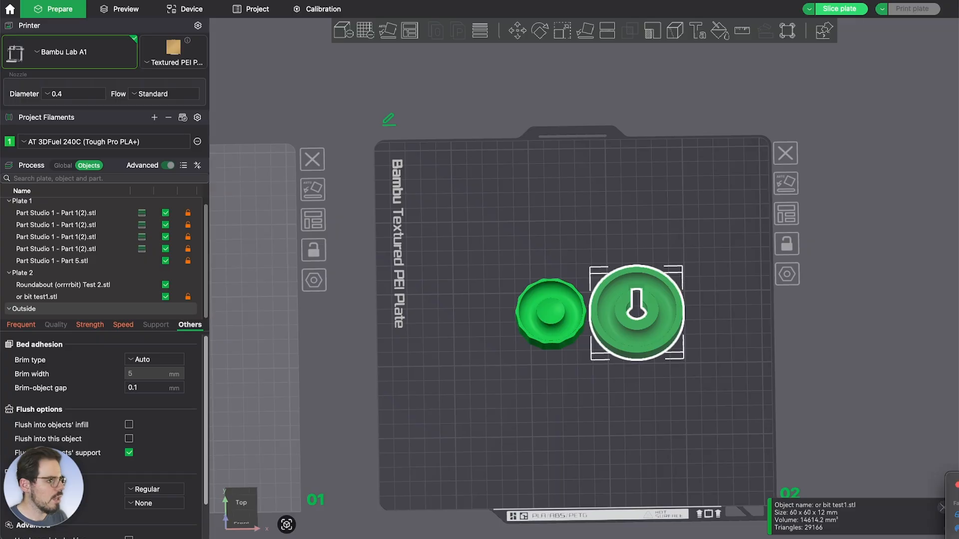
Import the Fidget Ball model onto plate 2, place it above the others, and select the Roundabout disc
left_click_drag(958, 530, 559, 379)
left_click(567, 370)
scroll(593, 326, "up", 6)
left_click_drag(595, 326, 565, 182)
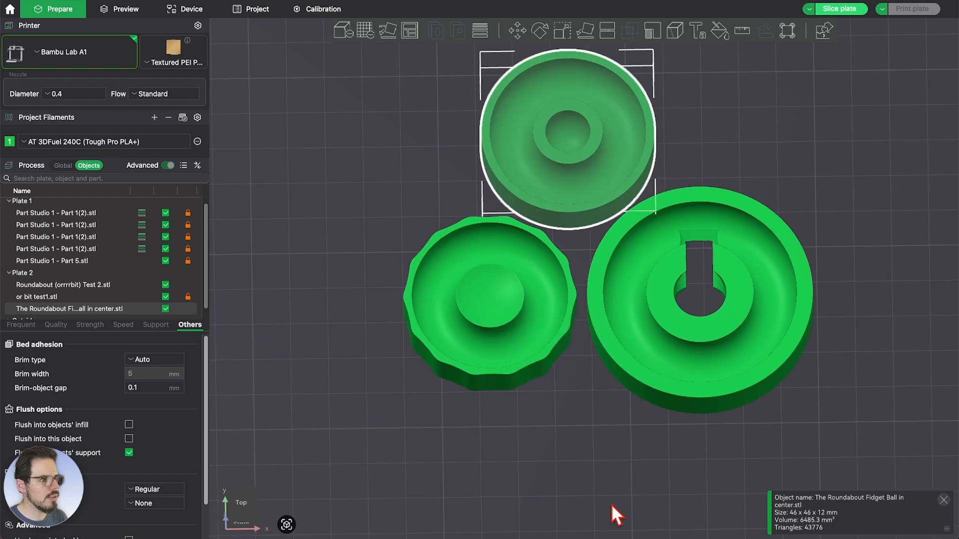
scroll(609, 499, "down", 3)
scroll(582, 250, "up", 3)
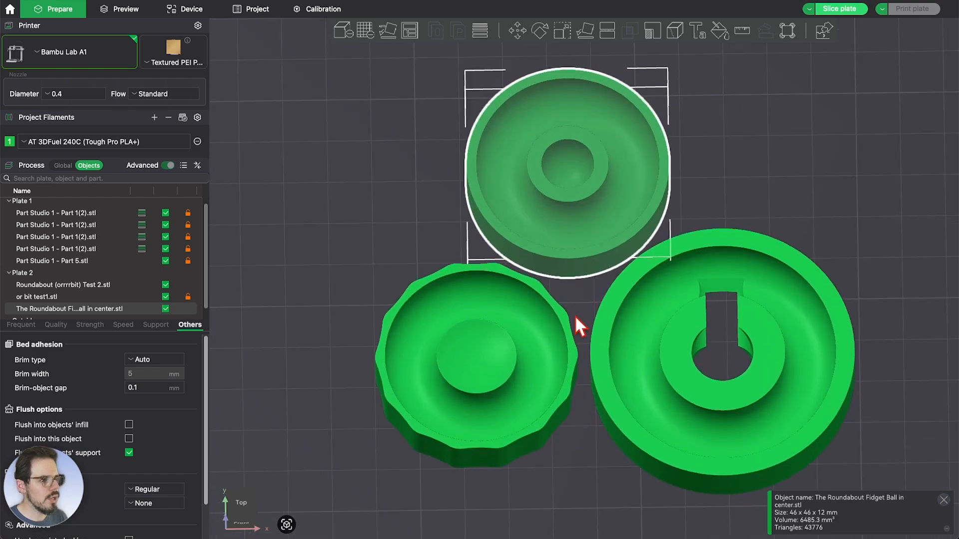
left_click_drag(574, 316, 585, 296)
scroll(585, 296, "down", 5)
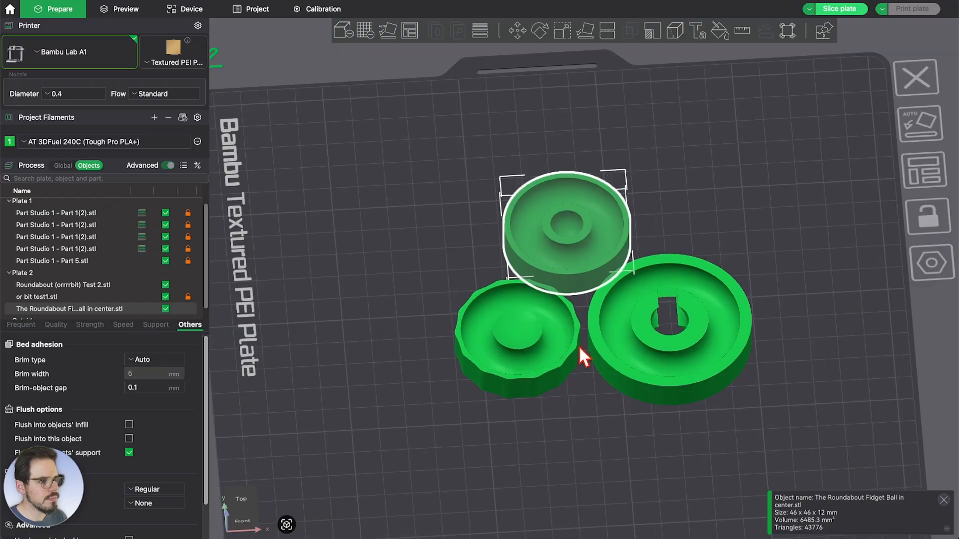
right_click_drag(582, 367, 576, 365)
left_click_drag(577, 365, 548, 361)
left_click(545, 358)
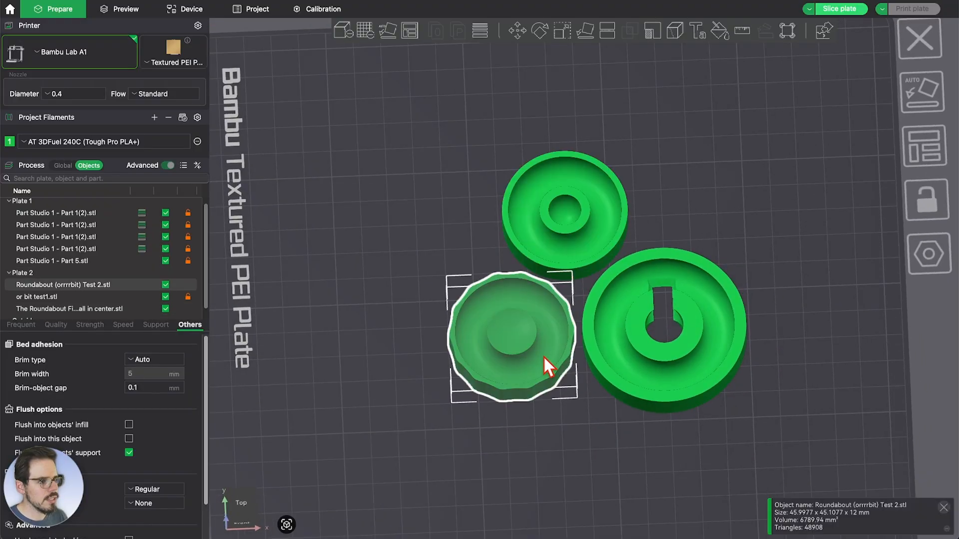
left_click(55, 330)
Set the scalloped disc's layer height to 0.16 mm
left_click(145, 359)
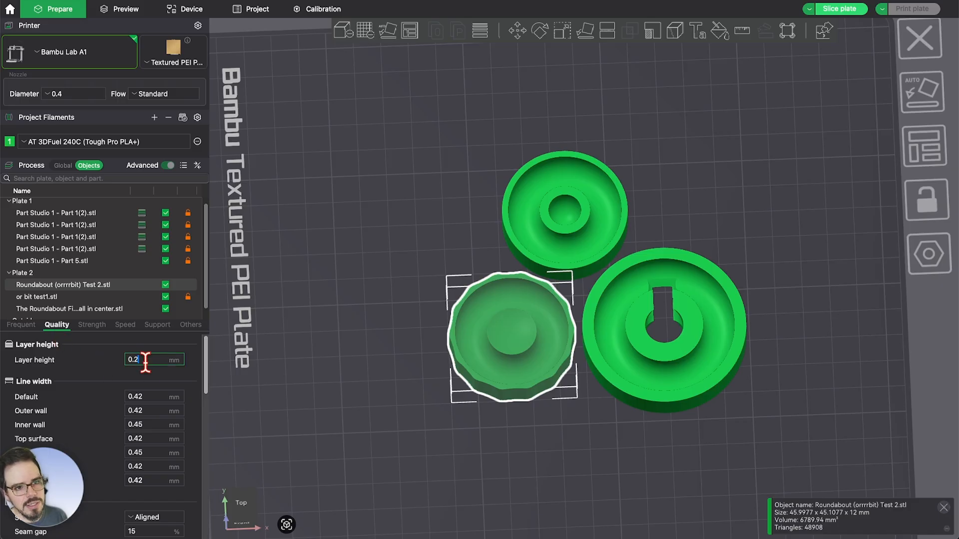
key("BackSpace")
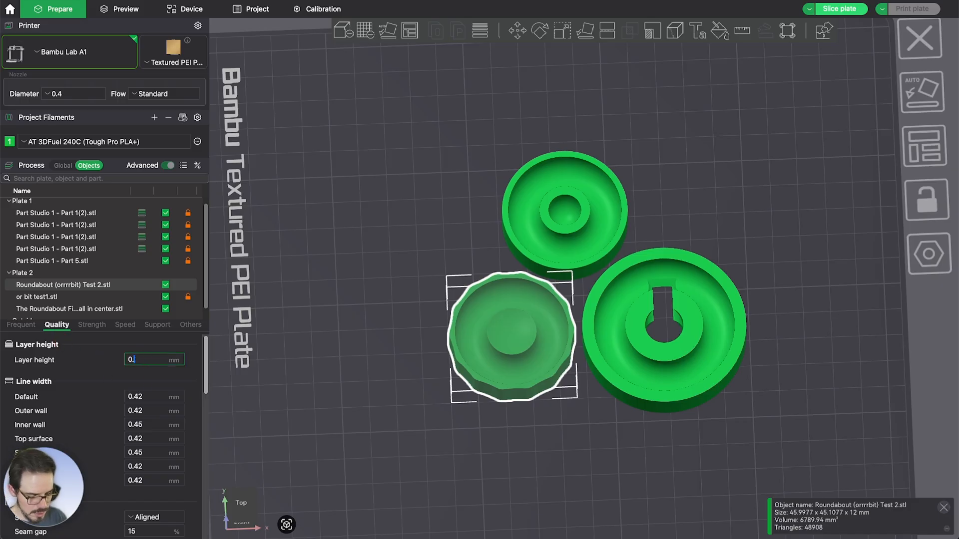
type("16")
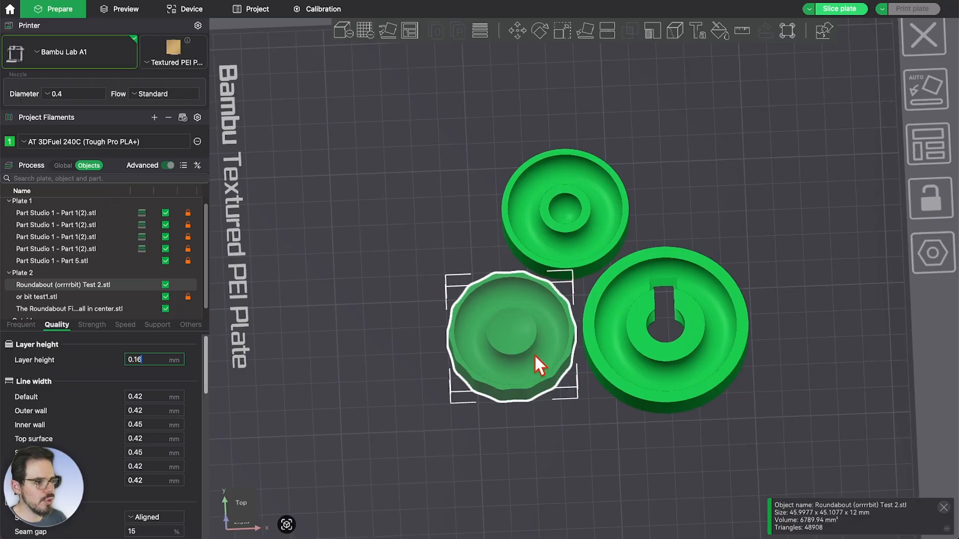
scroll(535, 355, "up", 3)
Move the large keyhole disc (or bit test1) off plate 2
mouse_move(572, 415)
left_mouse_down()
mouse_move(569, 433)
mouse_move(568, 424)
left_mouse_up()
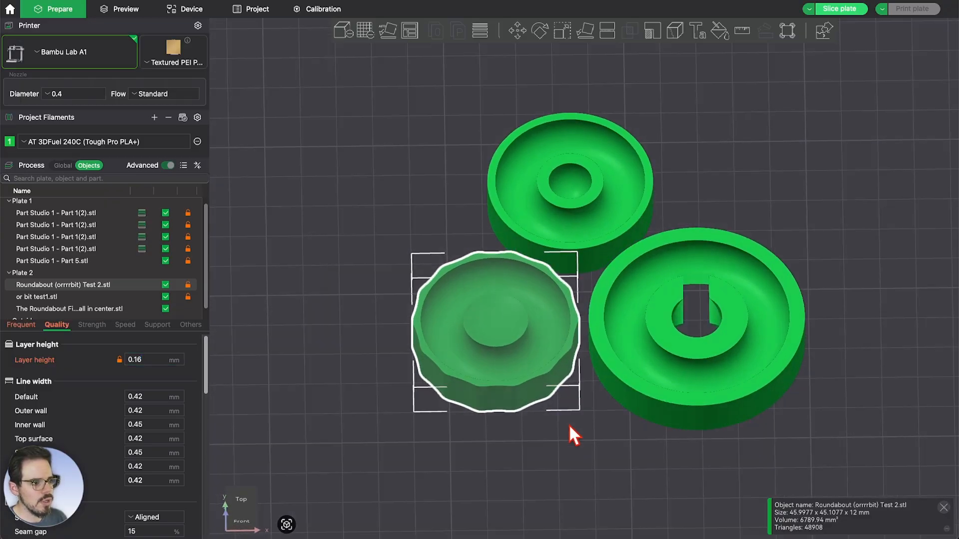
left_click(568, 413)
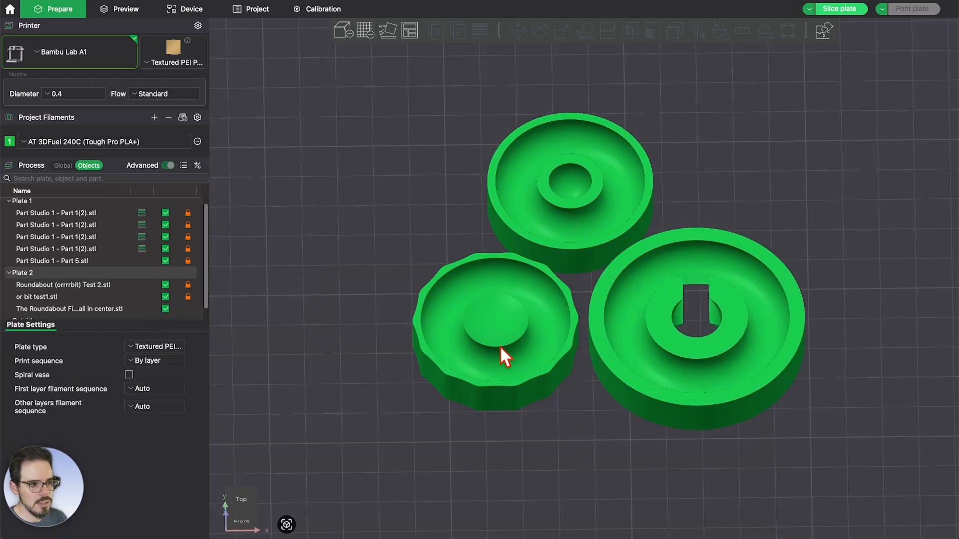
left_click_drag(500, 346, 573, 349)
left_click(580, 367)
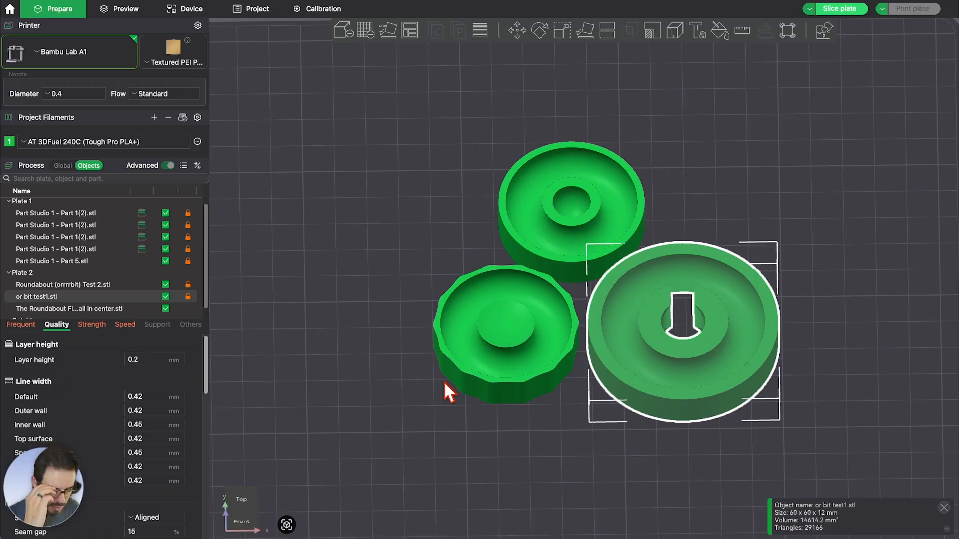
left_click_drag(549, 309, 545, 363)
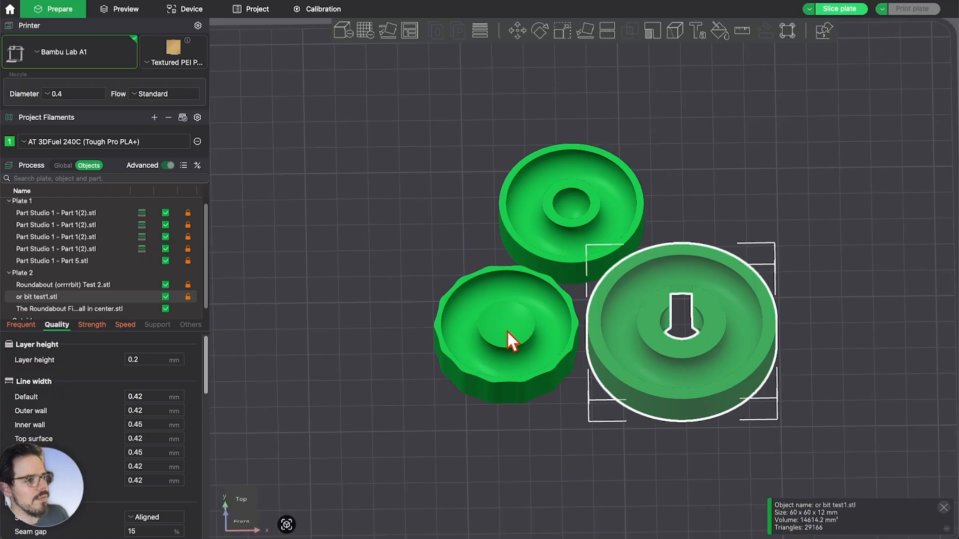
scroll(508, 331, "up", 5)
scroll(506, 332, "down", 1)
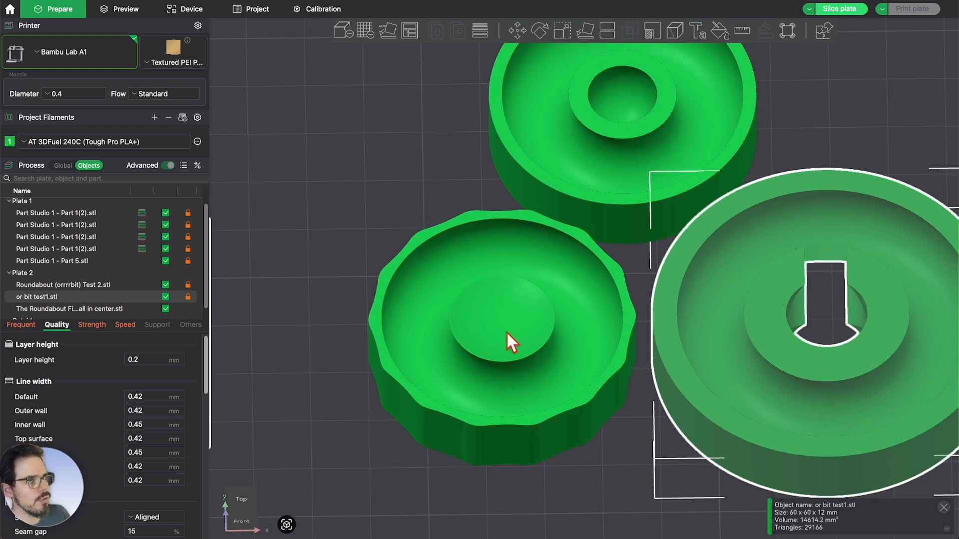
scroll(439, 311, "down", 4)
right_click_drag(583, 391, 505, 392)
scroll(505, 391, "down", 2)
mouse_move(508, 384)
left_mouse_down()
mouse_move(507, 405)
mouse_move(508, 391)
left_mouse_up()
scroll(508, 392, "down", 5)
left_click_drag(569, 372, 794, 380)
Place the Fidget Ball disc beside the scalloped disc and slice the plate
scroll(433, 324, "up", 3)
left_click(554, 301)
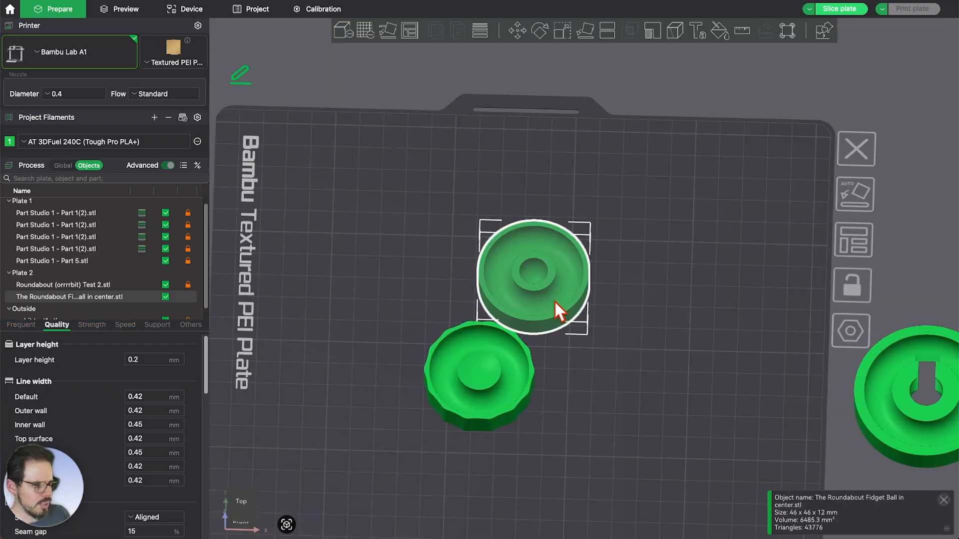
scroll(598, 319, "up", 1)
left_click_drag(598, 320, 626, 396)
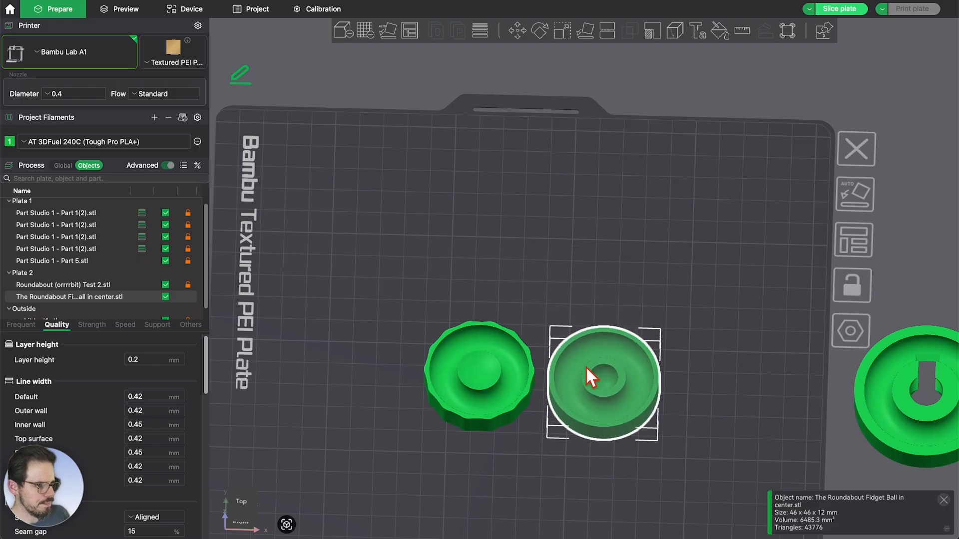
scroll(619, 280, "up", 2)
middle_click_drag(619, 280, 616, 236)
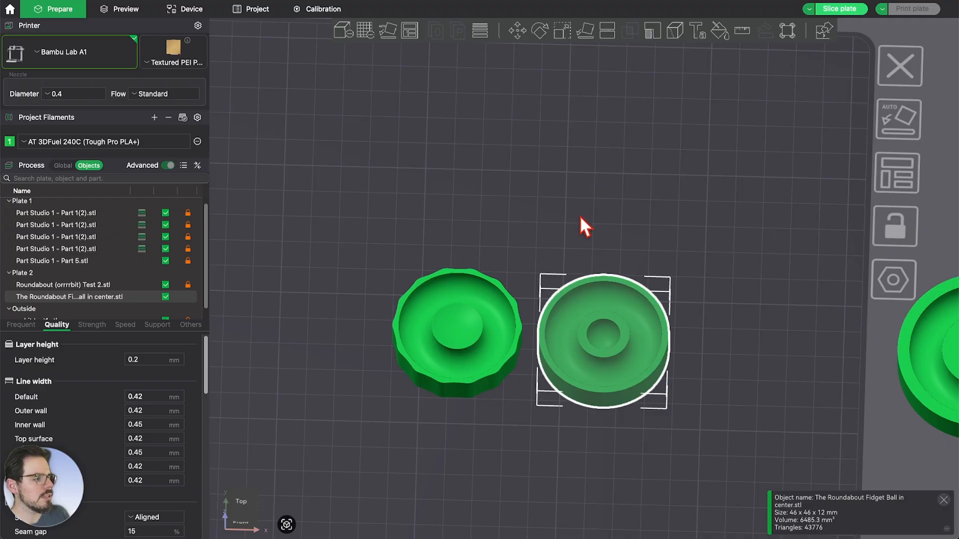
key("ctrl+r")
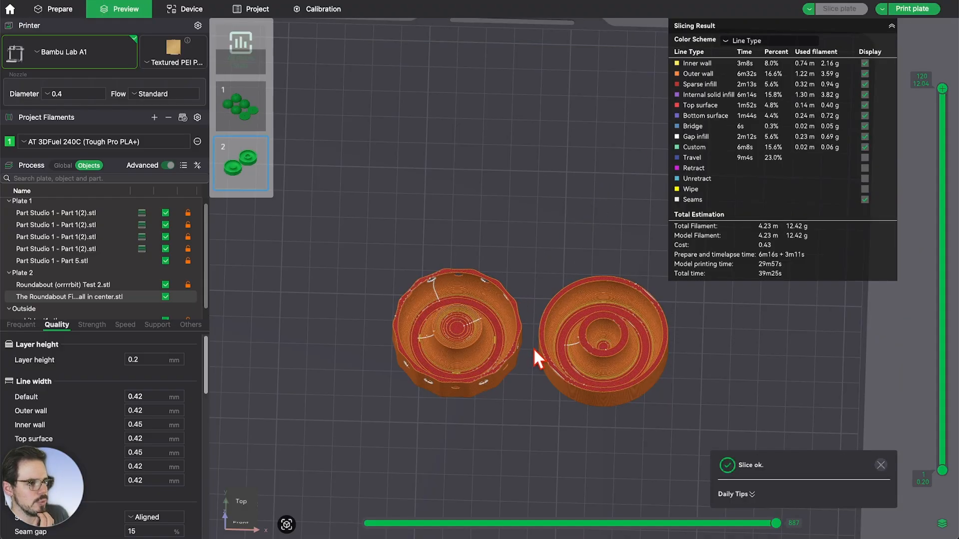
Orbit the sliced preview to a low side view of both parts
scroll(532, 348, "up", 4)
scroll(533, 351, "down", 3)
scroll(526, 356, "up", 3)
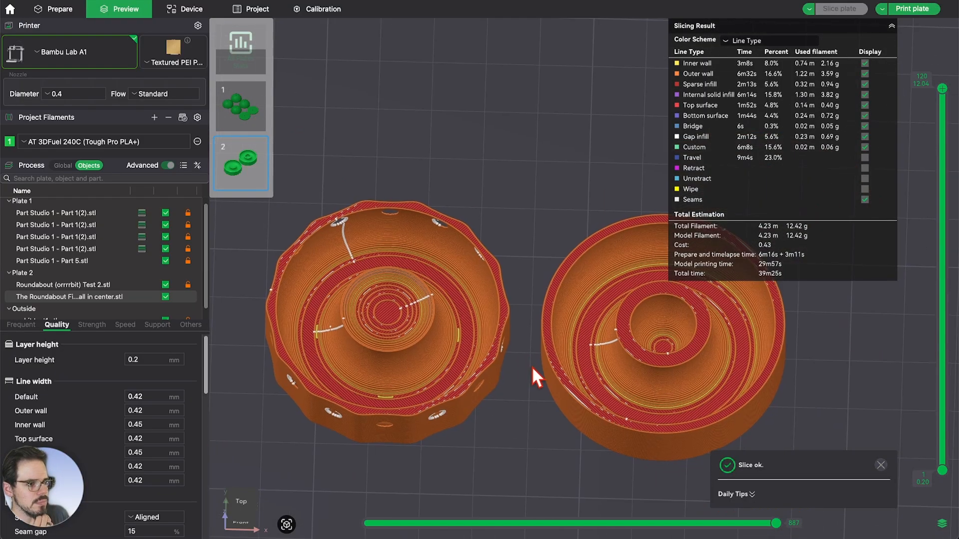
left_click_drag(532, 366, 535, 394)
scroll(382, 252, "up", 5)
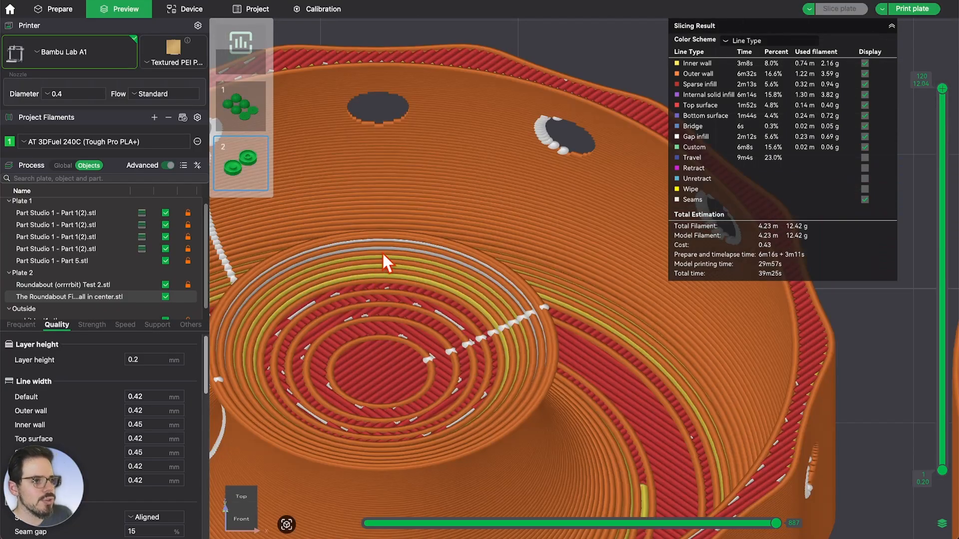
scroll(390, 200, "down", 3)
scroll(396, 160, "down", 6)
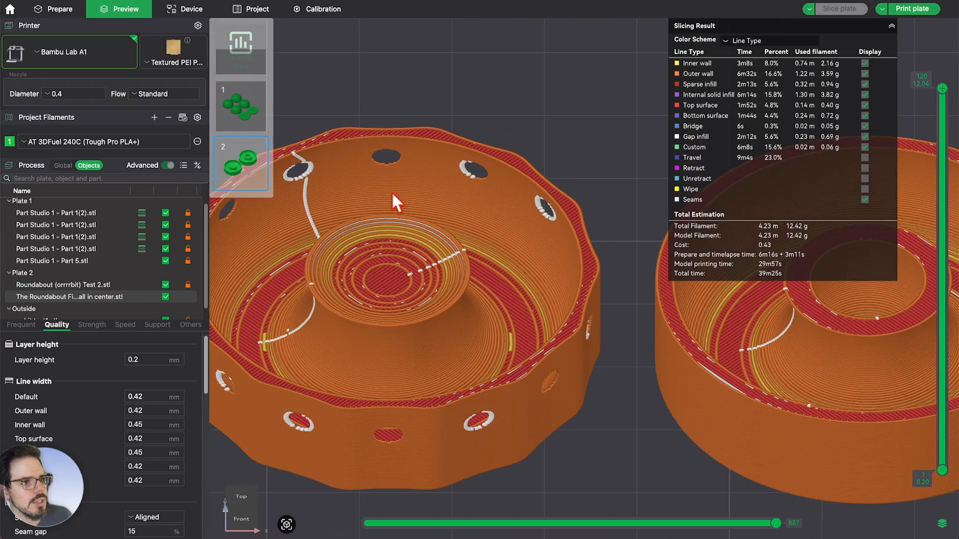
left_click_drag(557, 378, 600, 355)
Frame both sliced knobs from steeper and side angles, then bring up the Strength settings
scroll(423, 292, "up", 5)
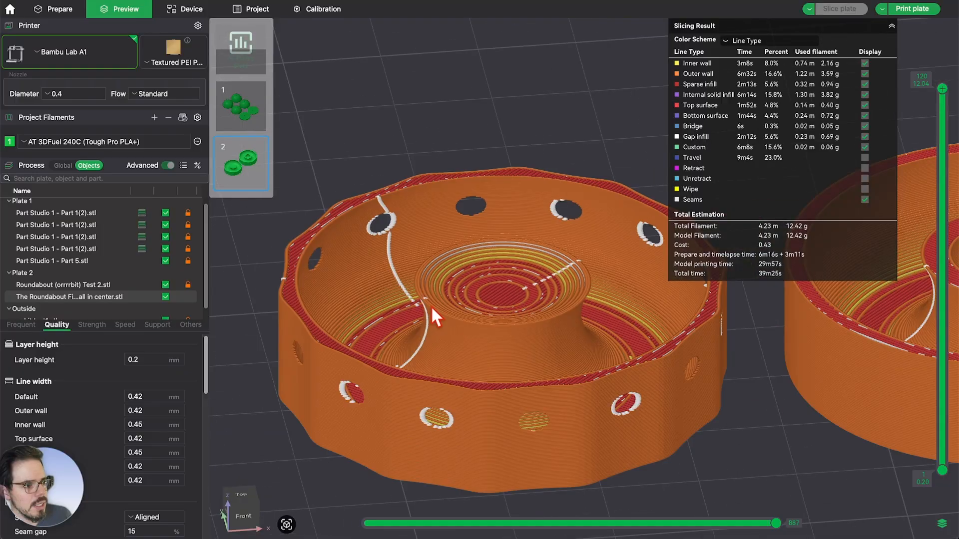
scroll(332, 260, "down", 4)
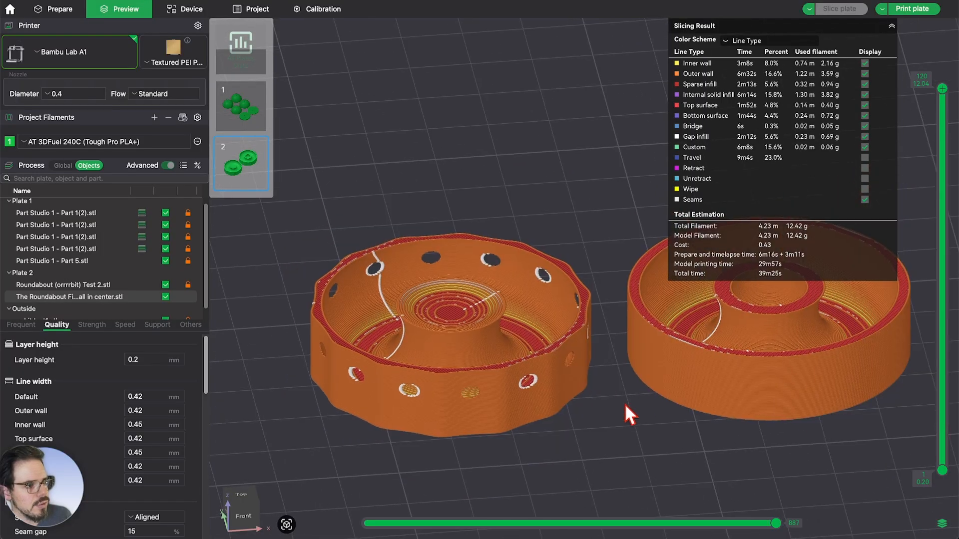
right_click_drag(624, 404, 548, 358)
left_click_drag(548, 359, 543, 367)
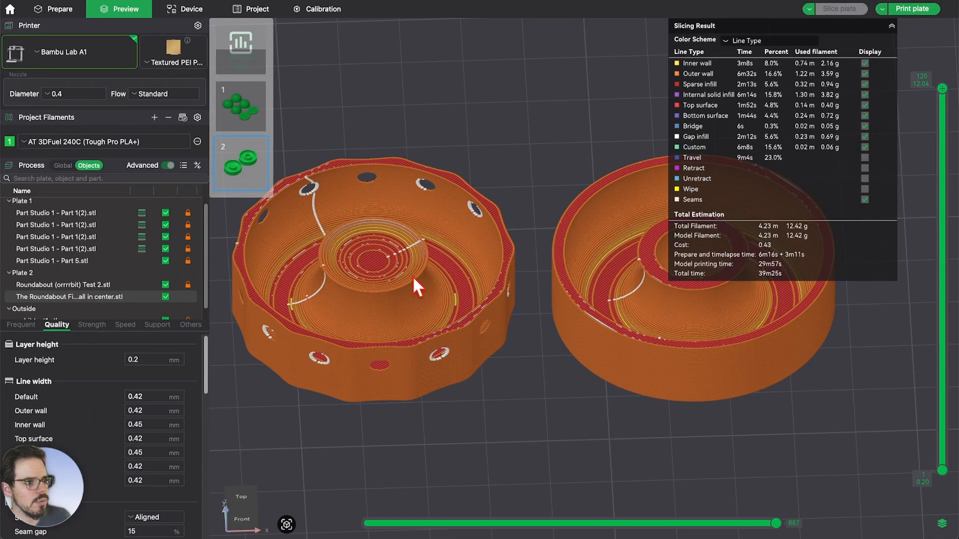
scroll(342, 284, "up", 5)
left_click_drag(356, 101, 520, 86)
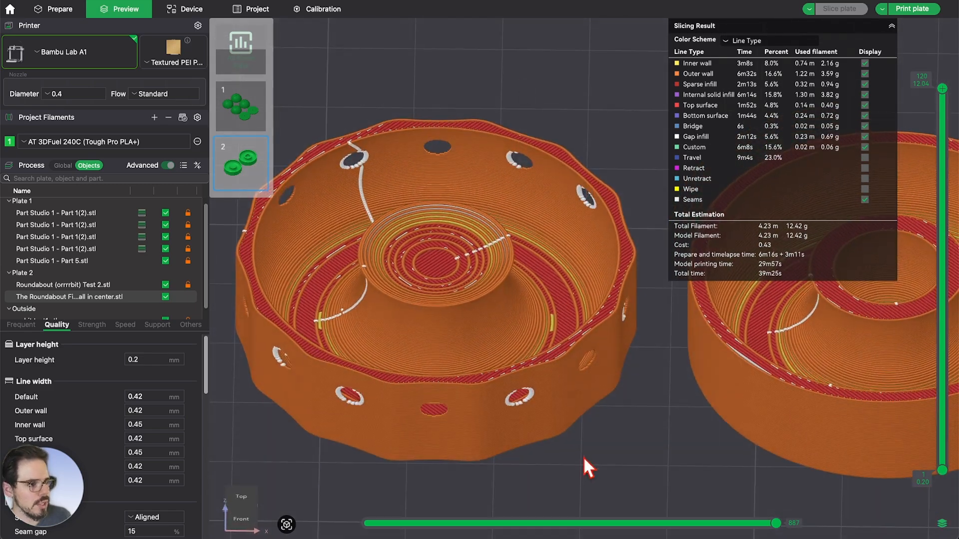
left_click_drag(583, 457, 454, 367)
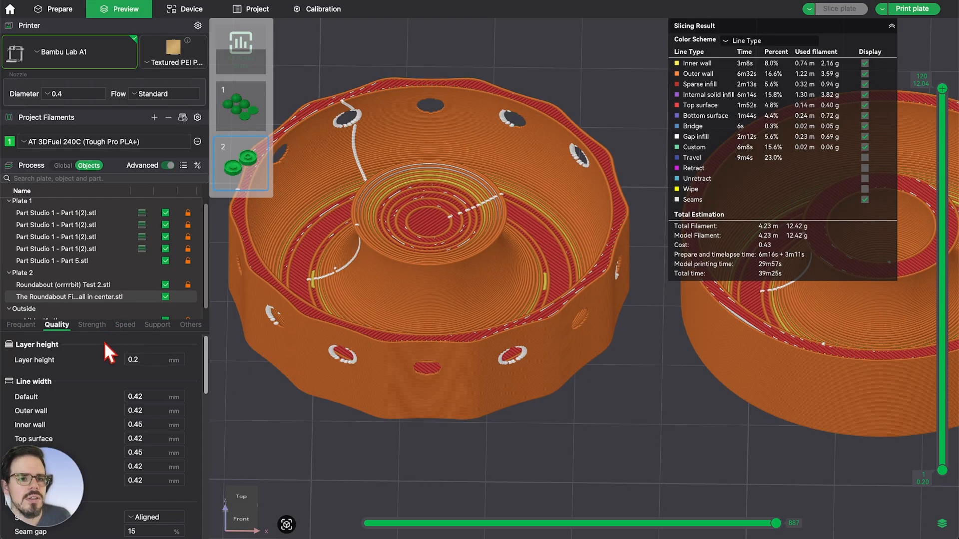
left_click(104, 327)
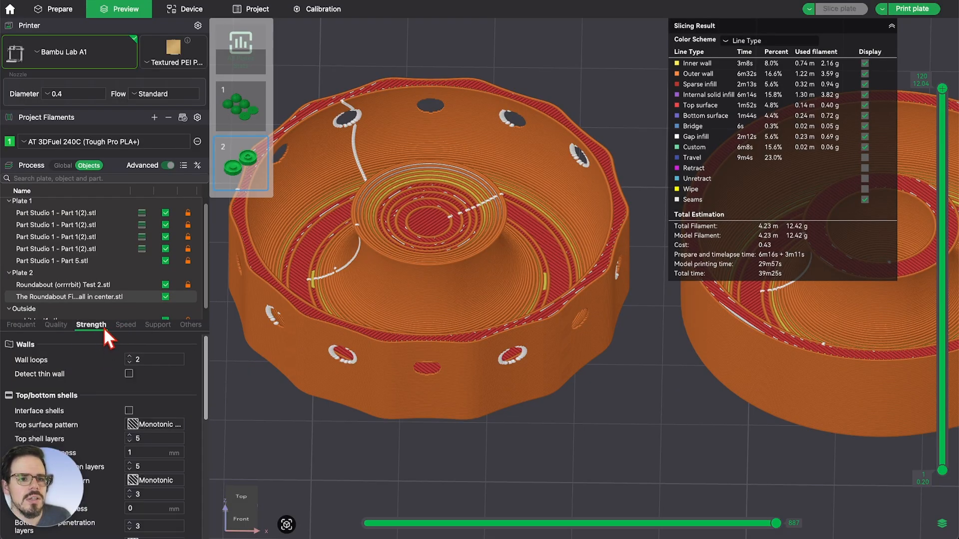
Enable Detect thin wall for the scalloped bowl and re-slice plate 2
left_click(130, 375)
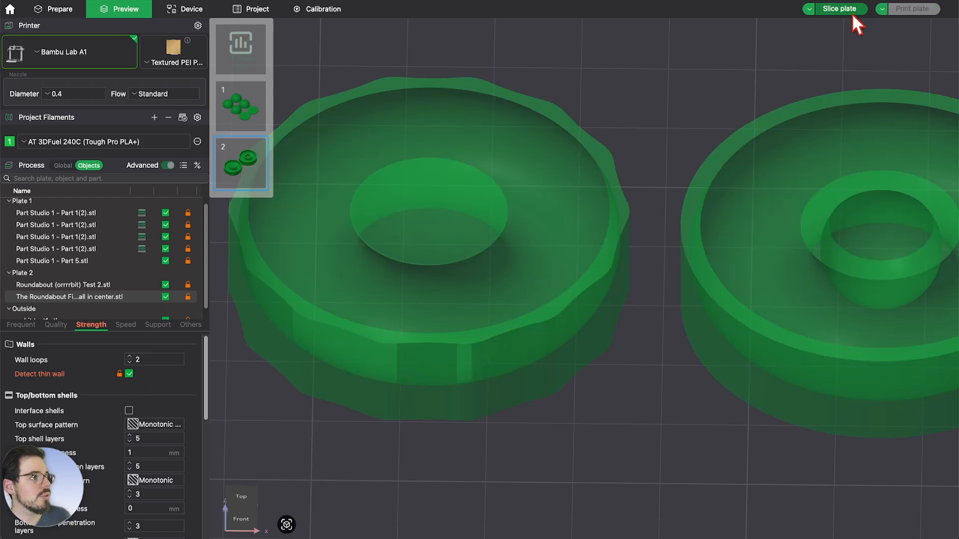
left_click(852, 14)
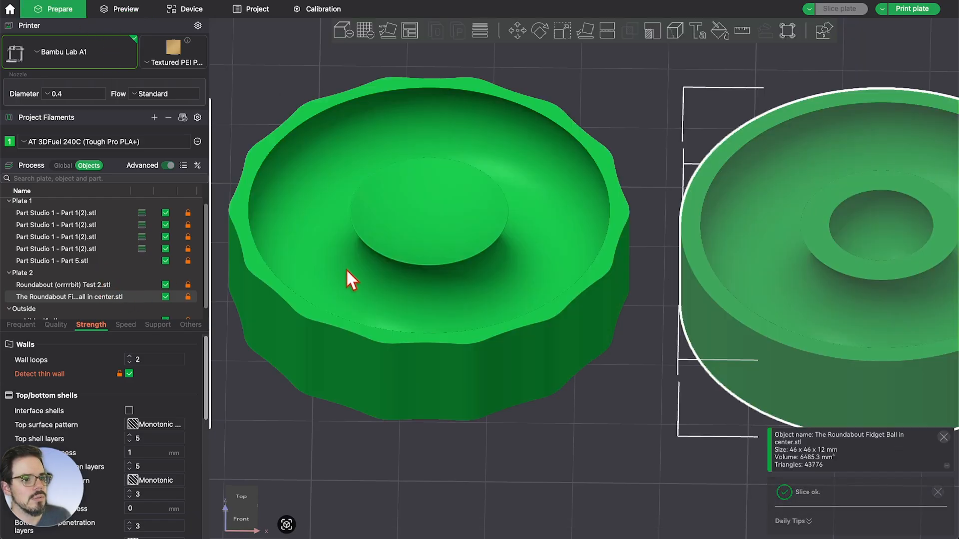
left_click(346, 268)
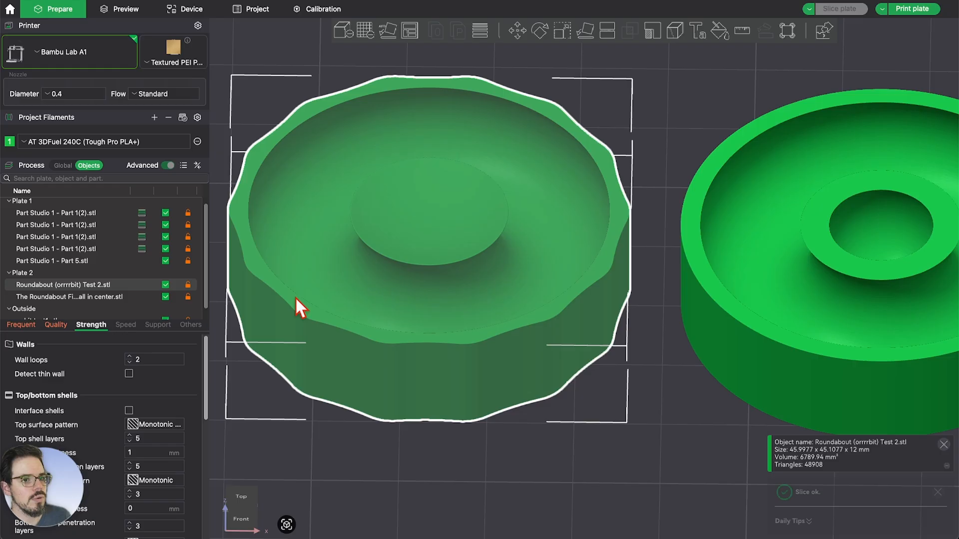
left_click(131, 374)
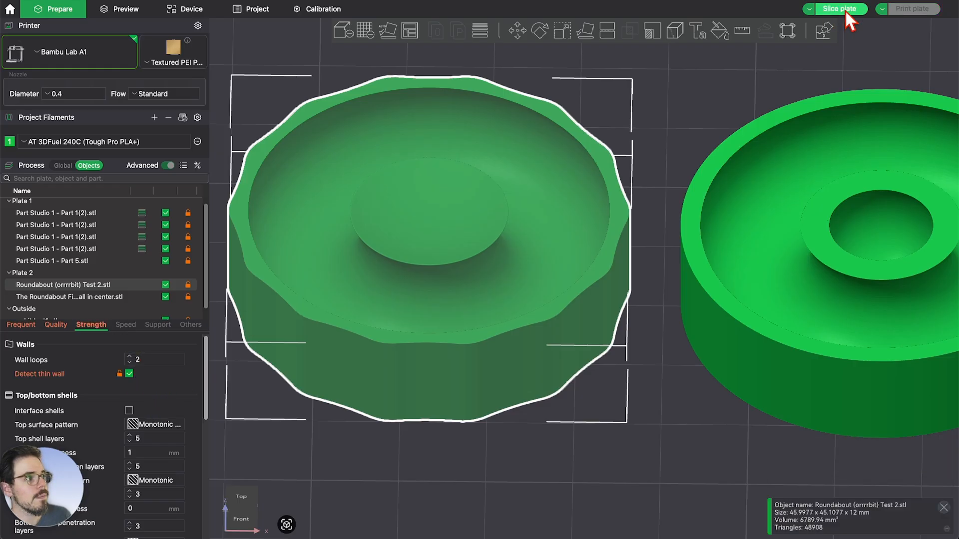
key("super+r")
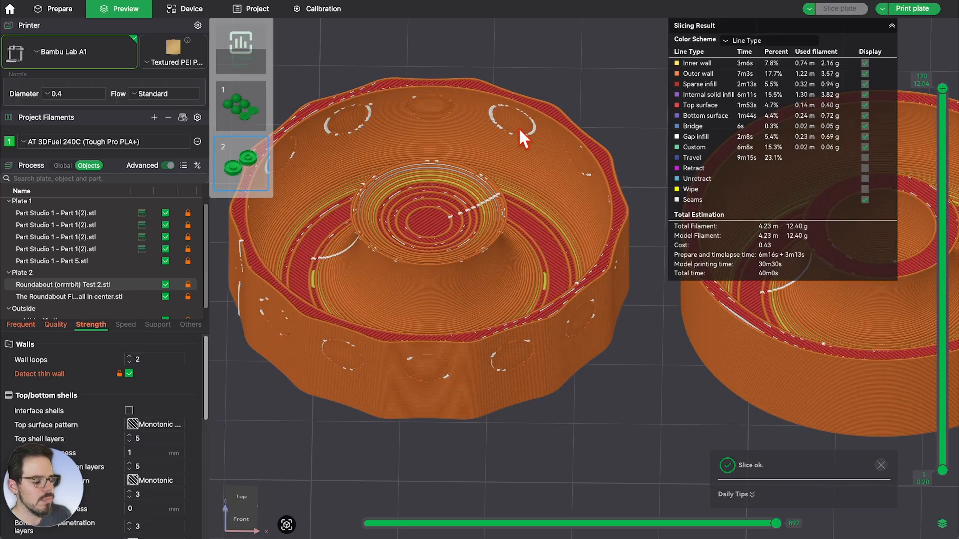
Scrub the layer slider between layers 79 and 95 to inspect the bowl's walls
scroll(577, 428, "up", 5)
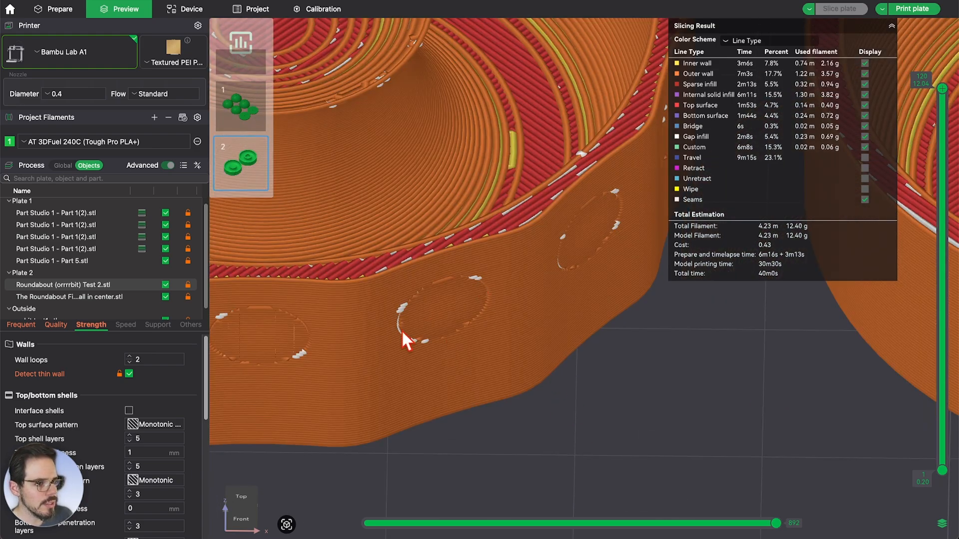
left_click_drag(942, 90, 941, 218)
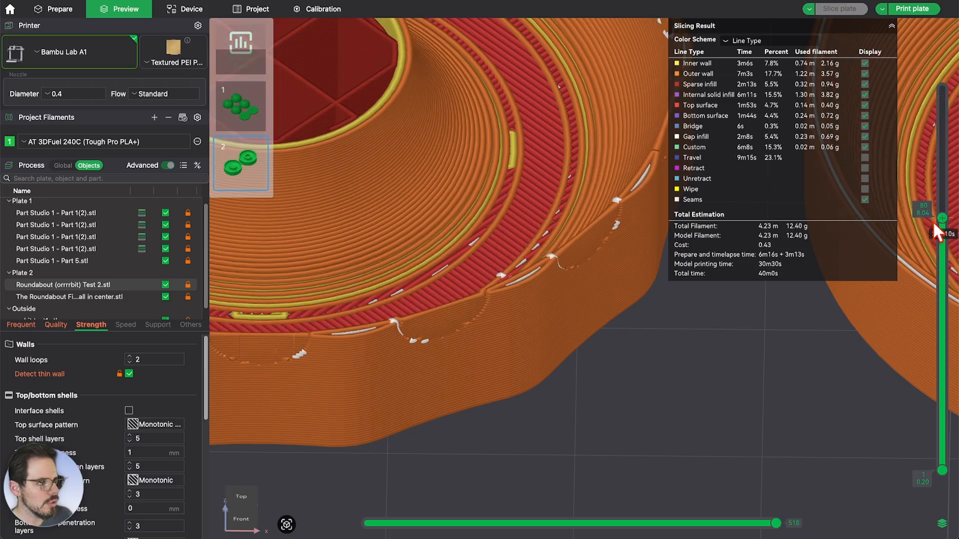
scroll(710, 360, "up", 2)
left_click_drag(710, 361, 688, 348)
scroll(688, 348, "down", 10)
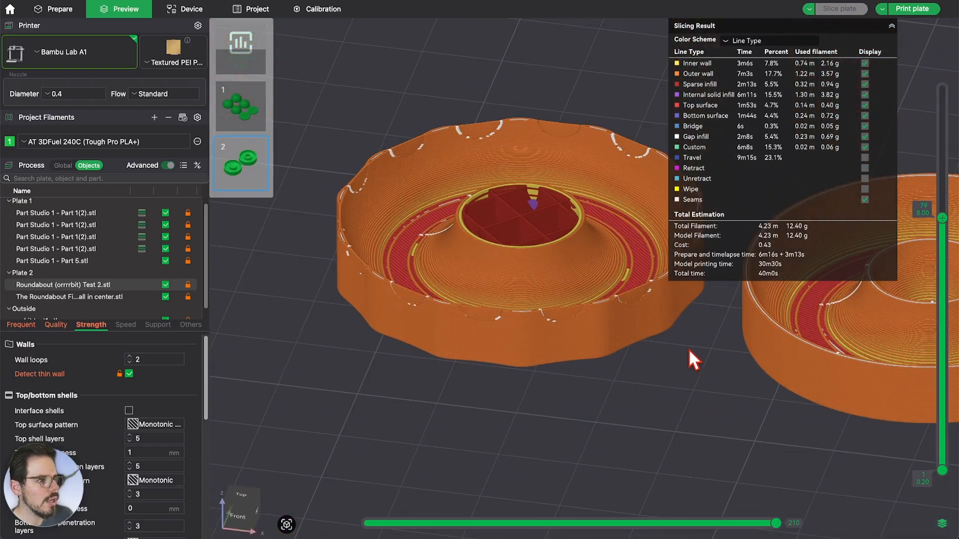
left_click_drag(555, 344, 517, 370)
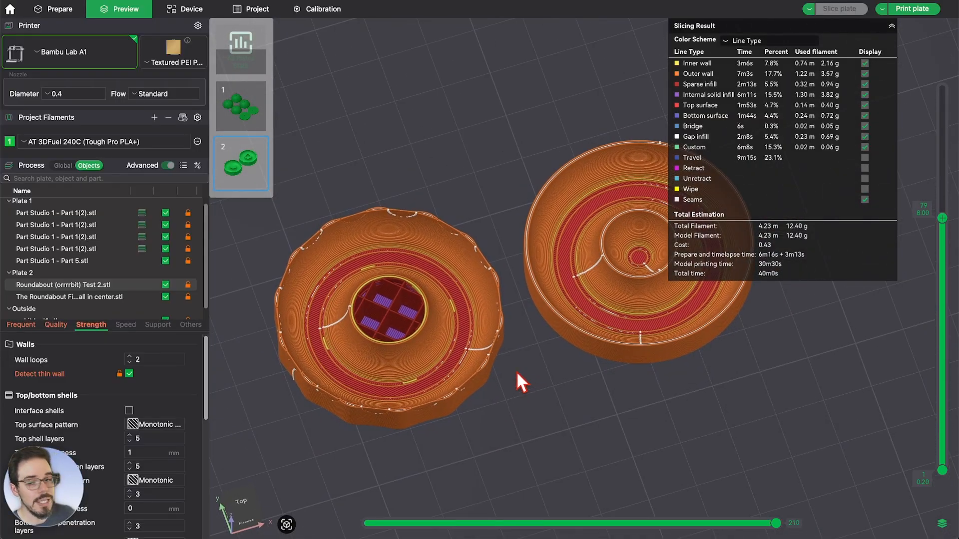
scroll(385, 304, "up", 5)
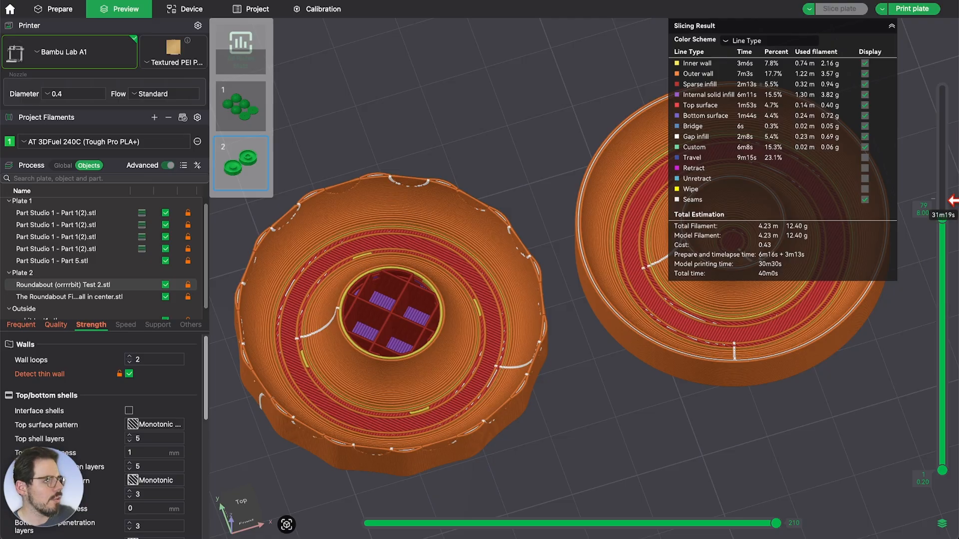
left_click_drag(942, 217, 910, 90)
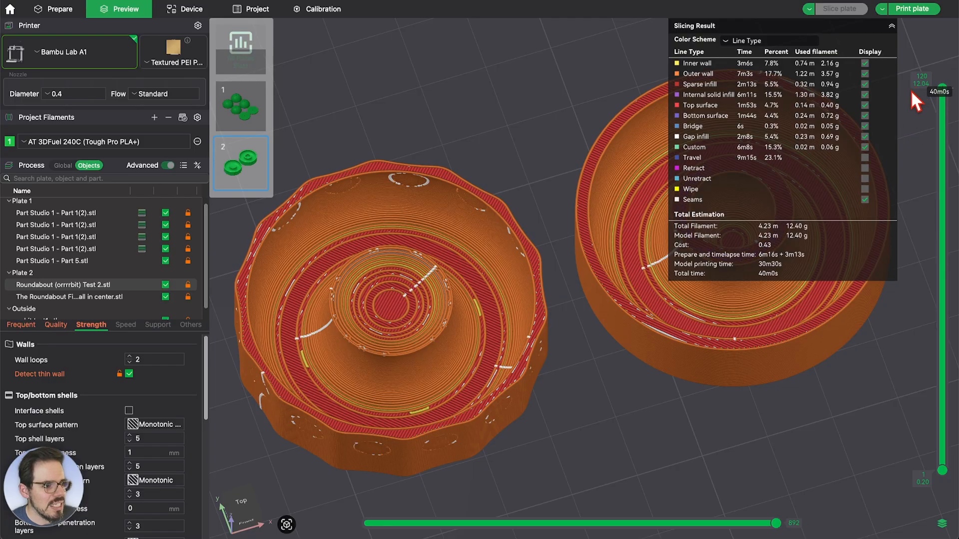
scroll(357, 289, "up", 5)
scroll(364, 300, "down", 3)
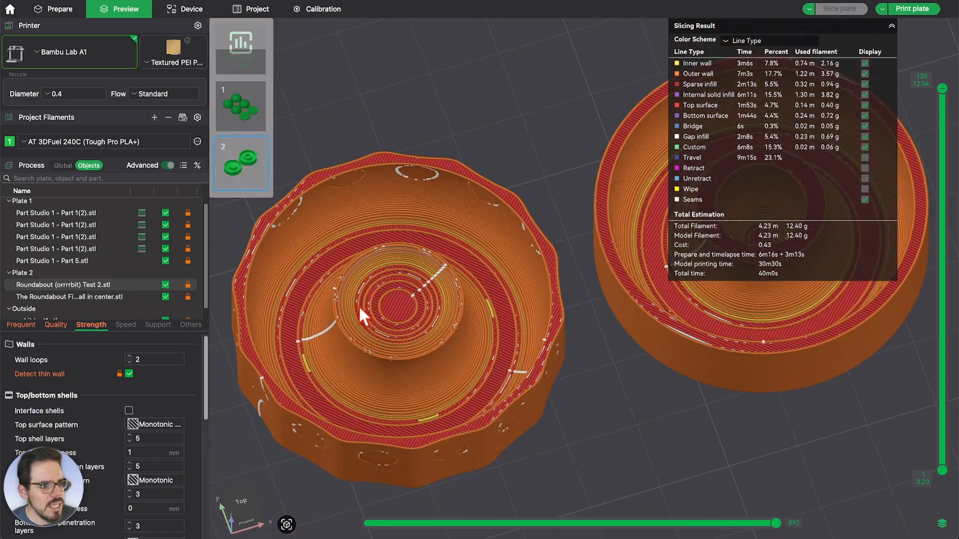
scroll(316, 301, "up", 2)
scroll(420, 308, "up", 2)
scroll(423, 307, "down", 1)
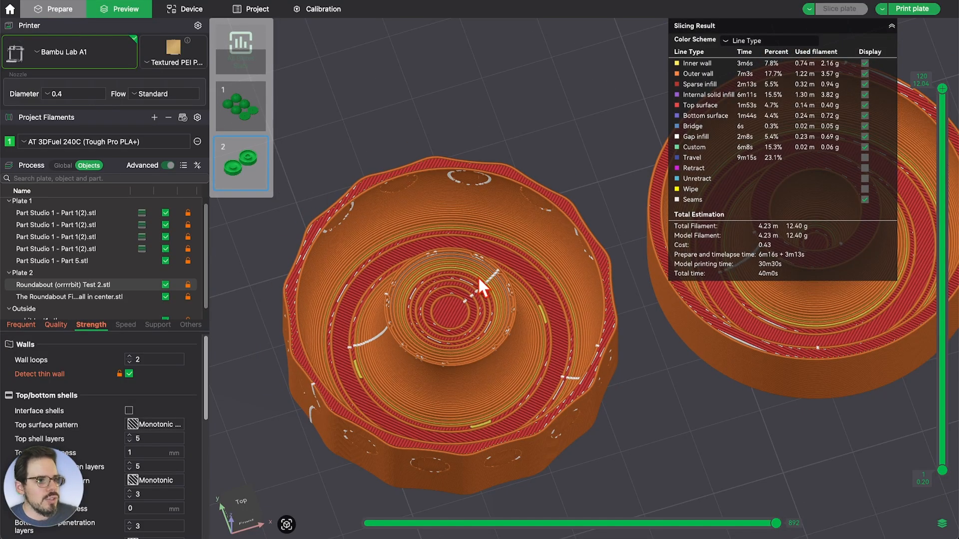
key("Tab")
scroll(127, 444, "down", 10)
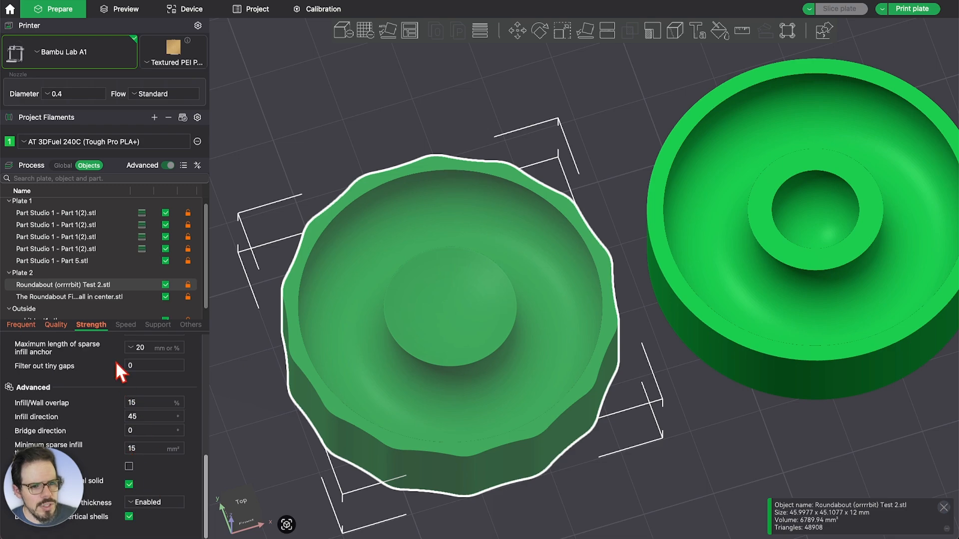
Change the bowl's wall generator to Arachne and slice plate 2
scroll(95, 374, "up", 3)
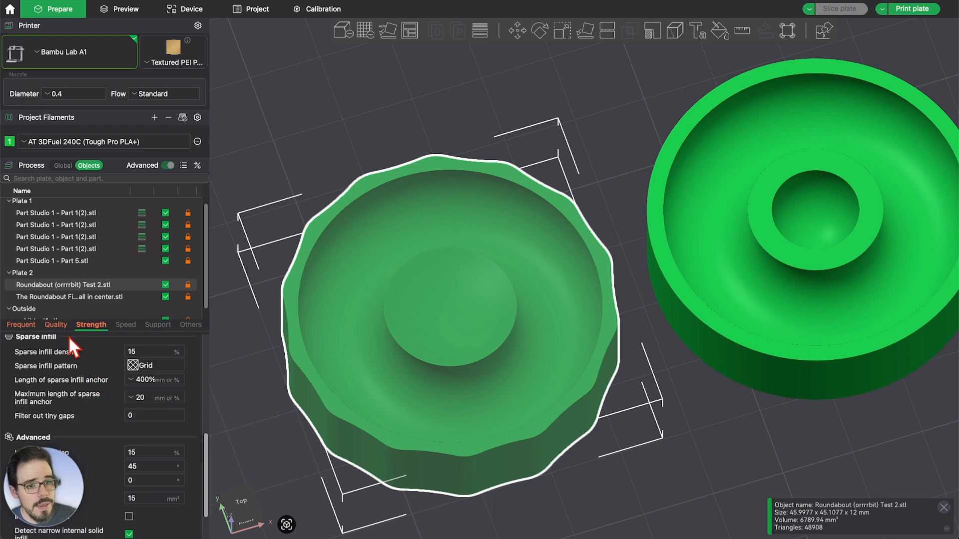
left_click(59, 326)
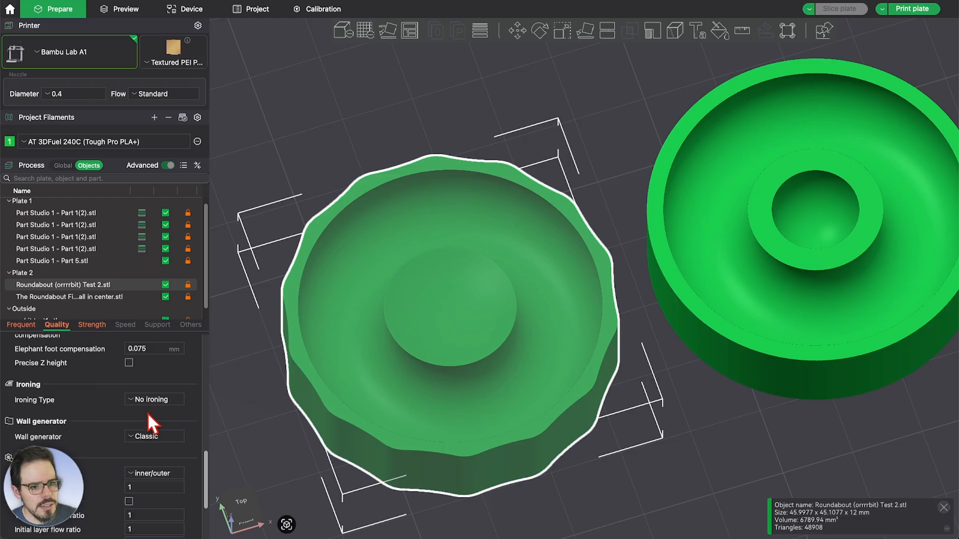
scroll(146, 420, "down", 3)
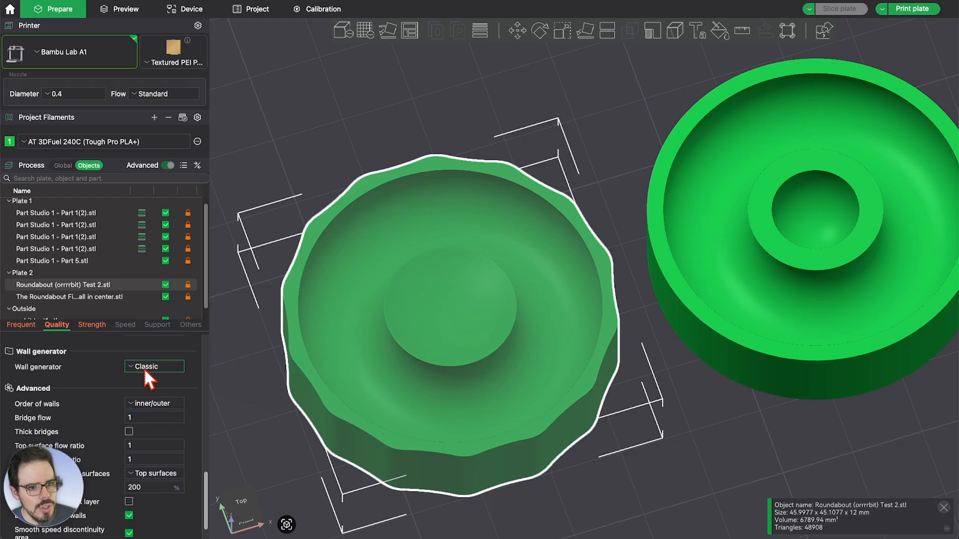
left_click(144, 367)
left_click(148, 392)
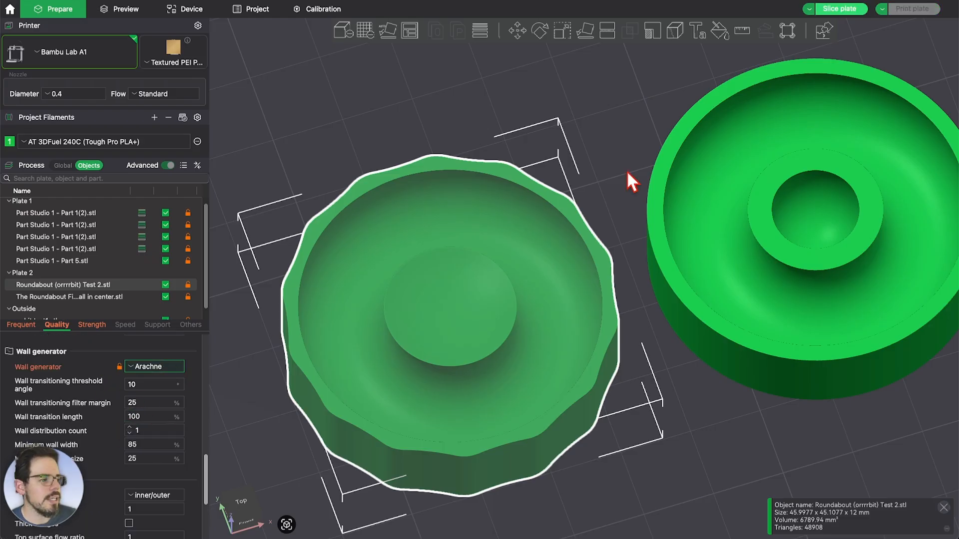
left_click(859, 9)
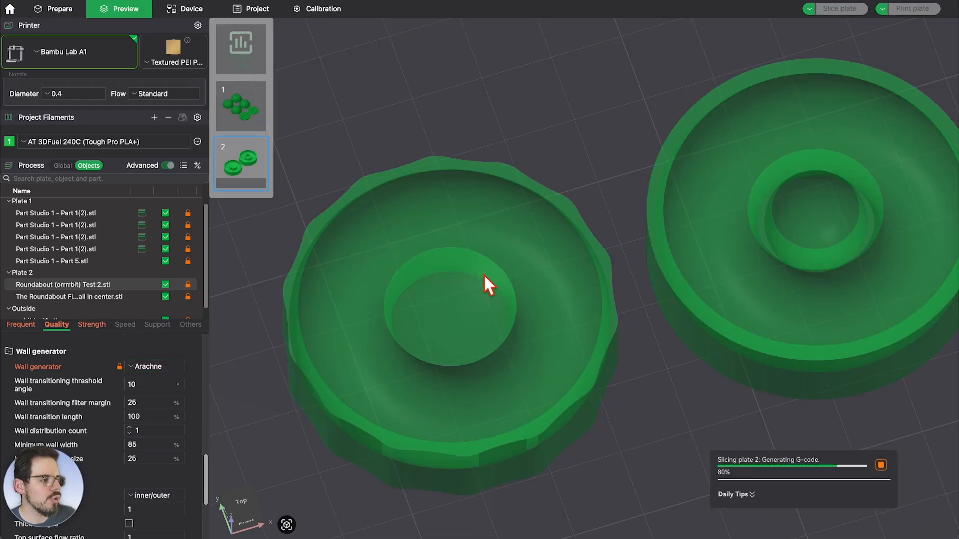
Inspect the Arachne slice with the layer slider and several orbits
scroll(472, 307, "up", 3)
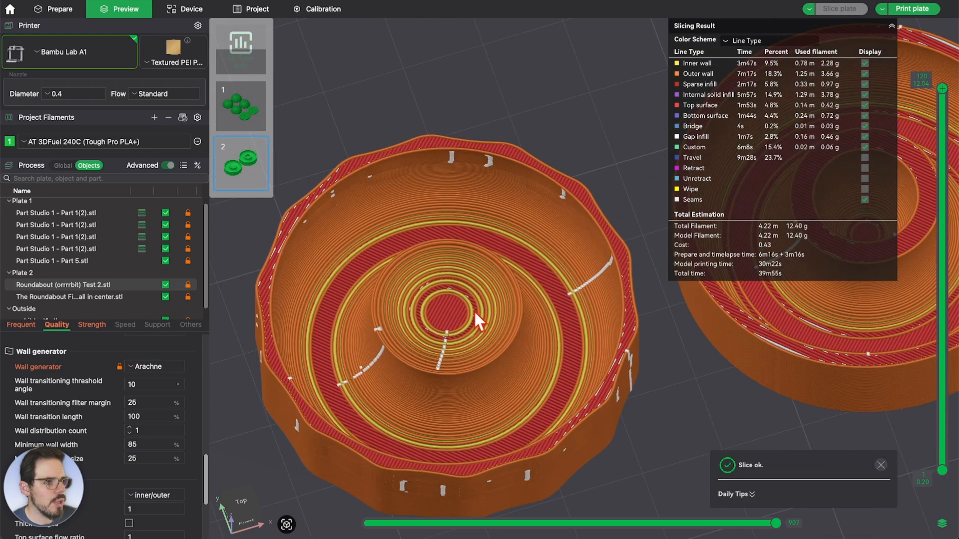
mouse_move(946, 97)
left_mouse_down()
mouse_move(916, 167)
mouse_move(888, 340)
mouse_move(900, 334)
mouse_move(904, 81)
mouse_move(900, 112)
mouse_move(903, 88)
mouse_move(904, 101)
mouse_move(945, 90)
mouse_move(945, 100)
mouse_move(946, 91)
mouse_move(946, 111)
mouse_move(947, 90)
mouse_move(946, 245)
mouse_move(942, 86)
left_mouse_up()
scroll(371, 310, "down", 3)
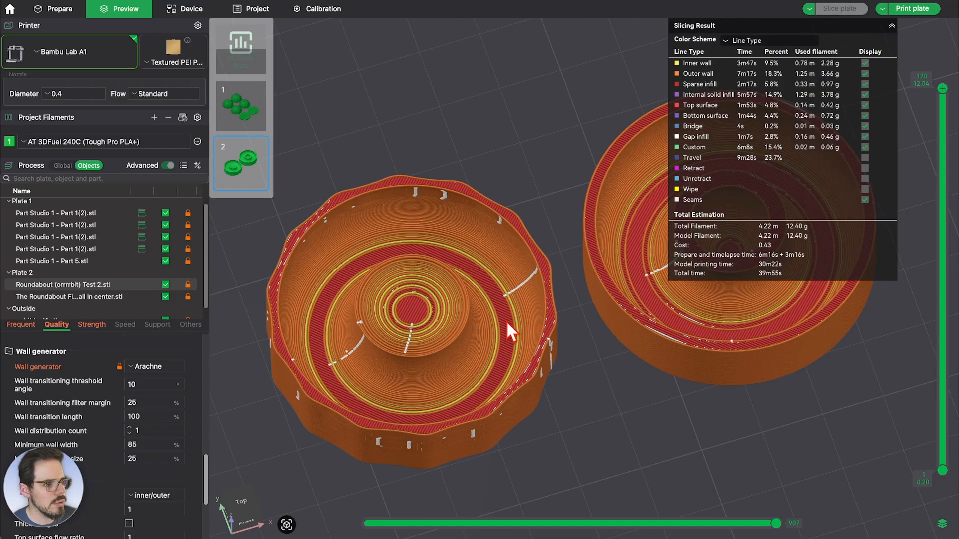
scroll(588, 355, "up", 3)
left_click_drag(585, 356, 579, 341)
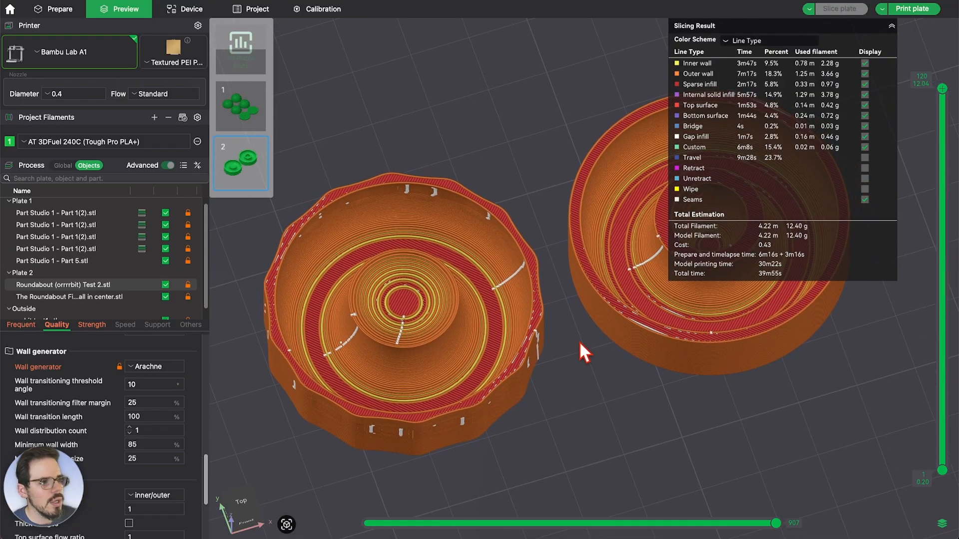
left_click_drag(569, 251, 549, 343)
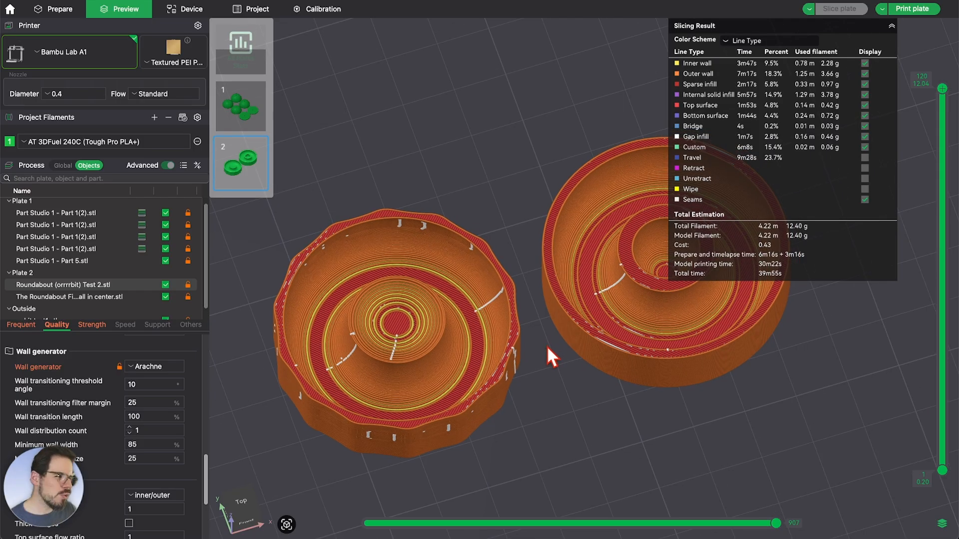
left_click_drag(525, 361, 434, 195)
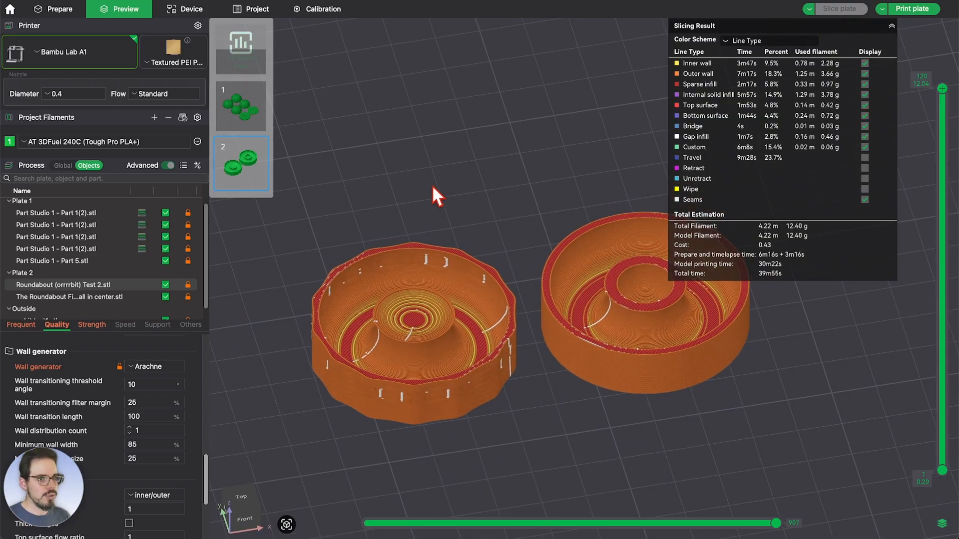